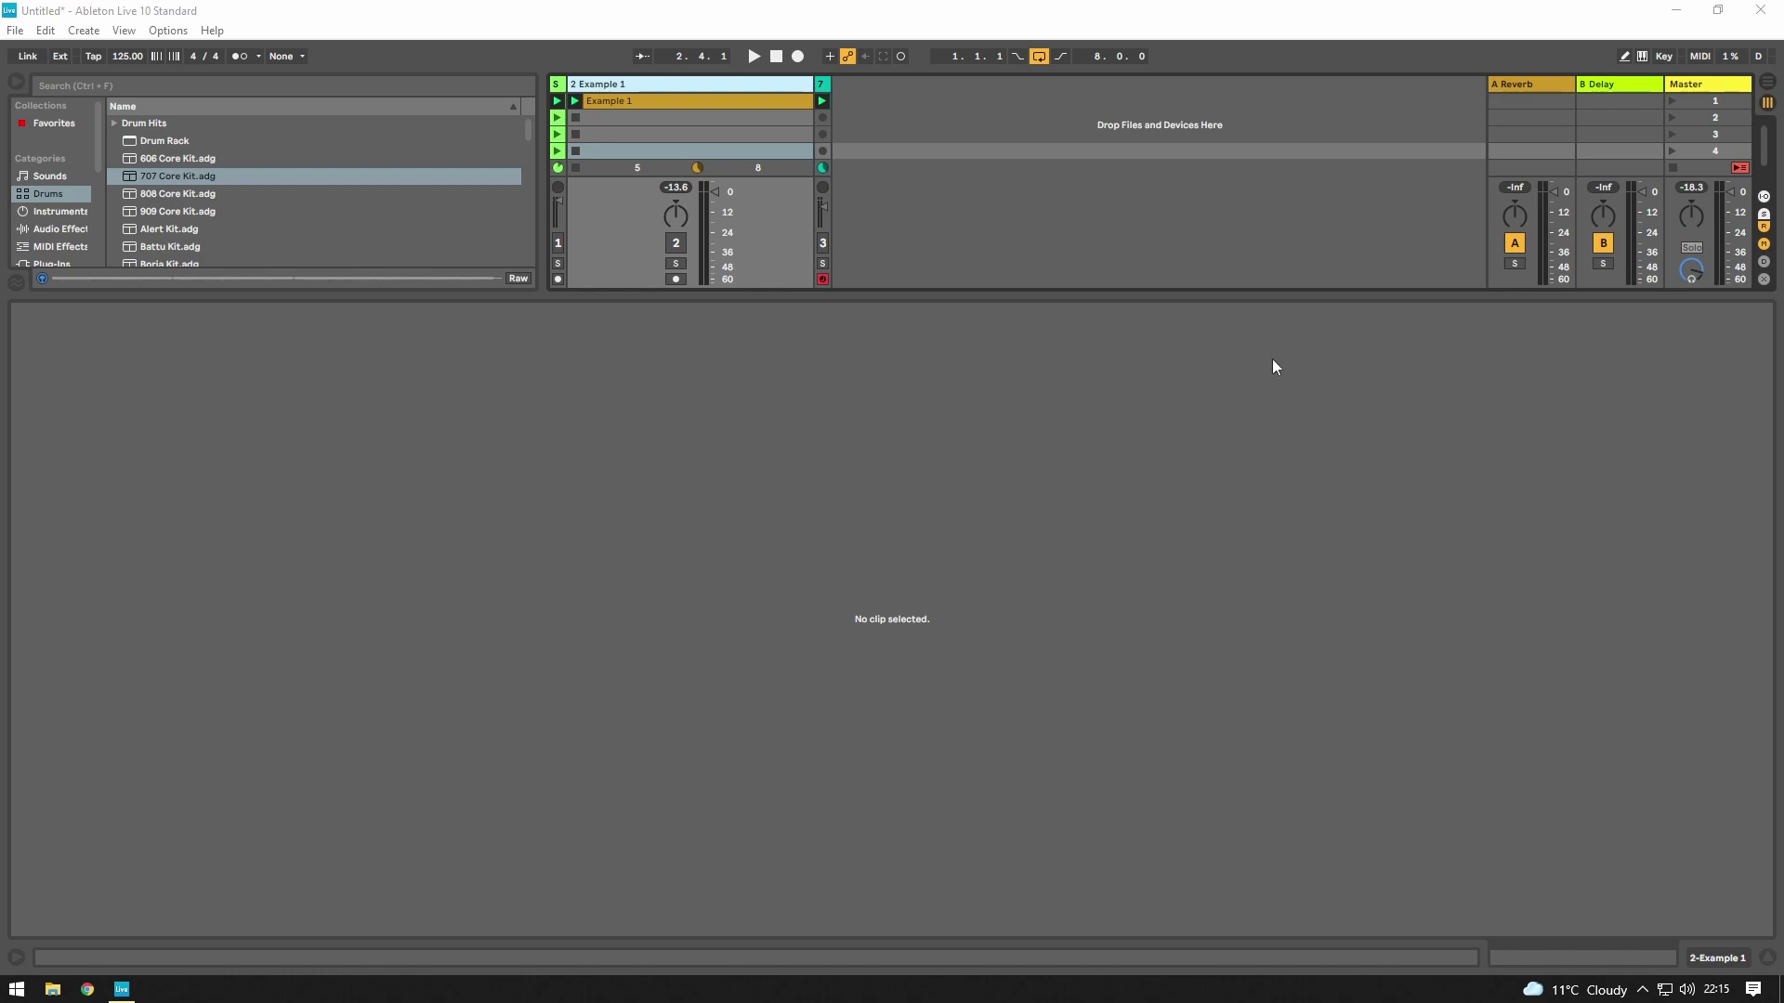
- Open the Example 1 clip's waveform, activate track 2 and play the loop through the track
{"action": "left_click", "coordinate": [672, 101]}
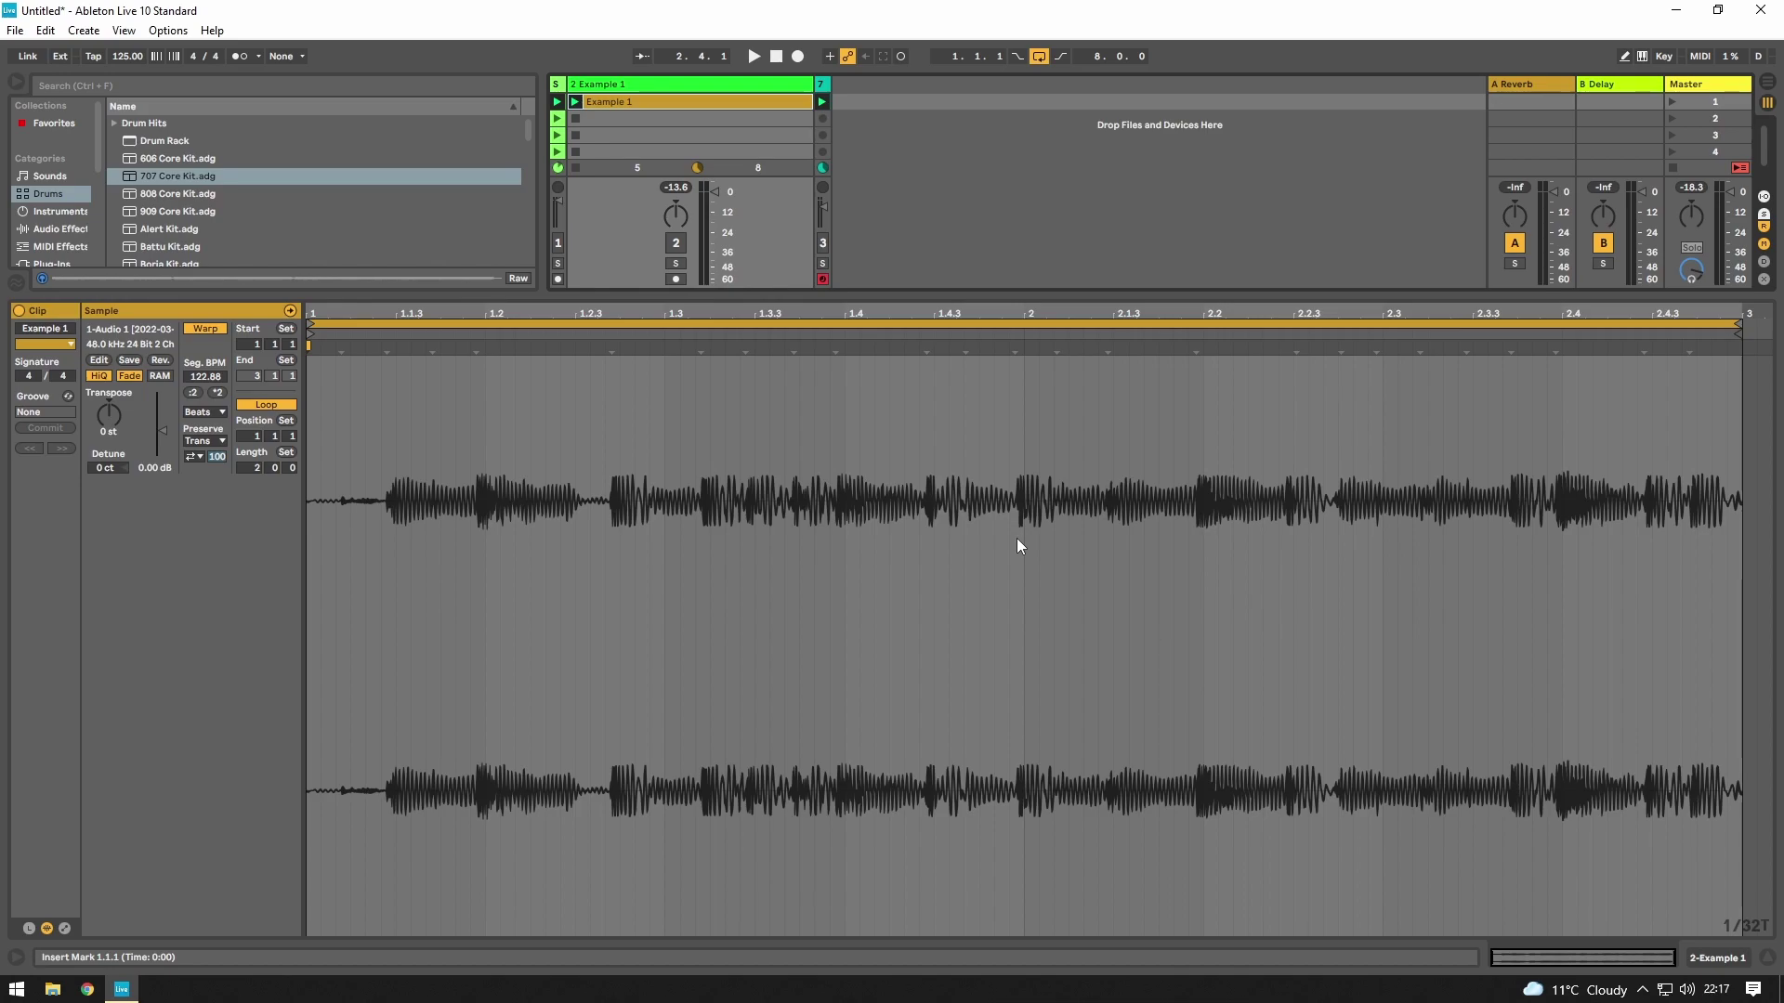
{"action": "key", "text": "space"}
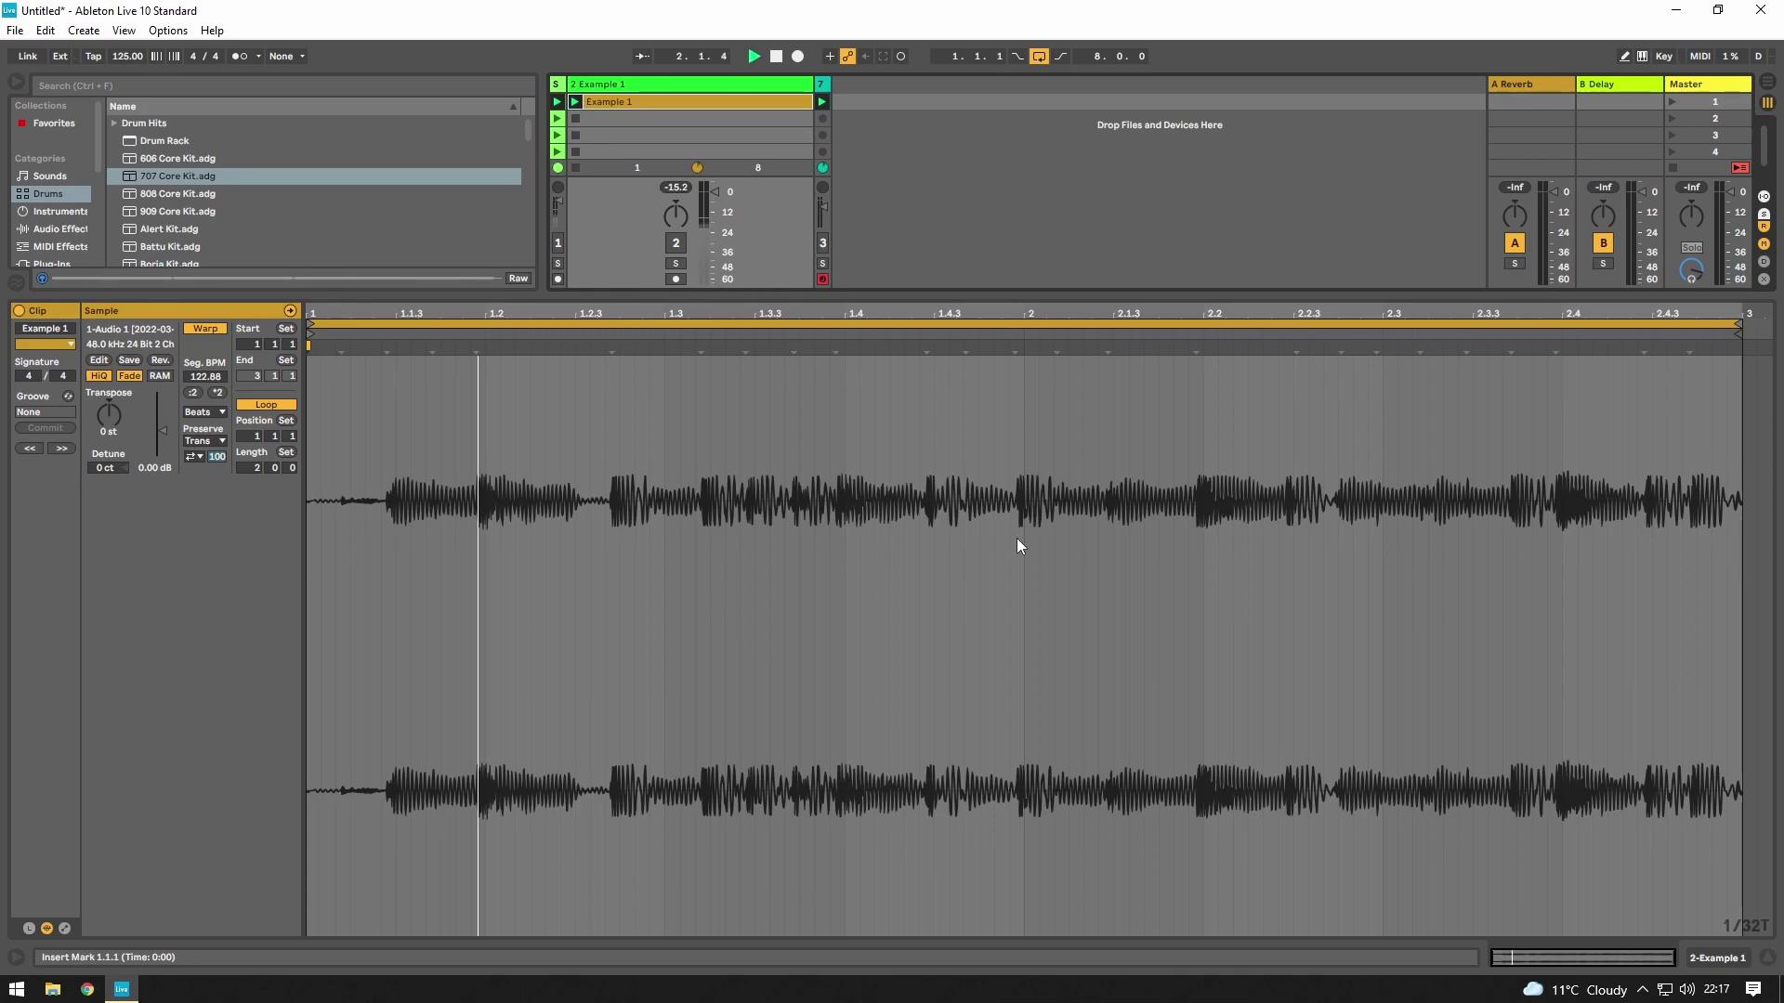
{"action": "key", "text": "space"}
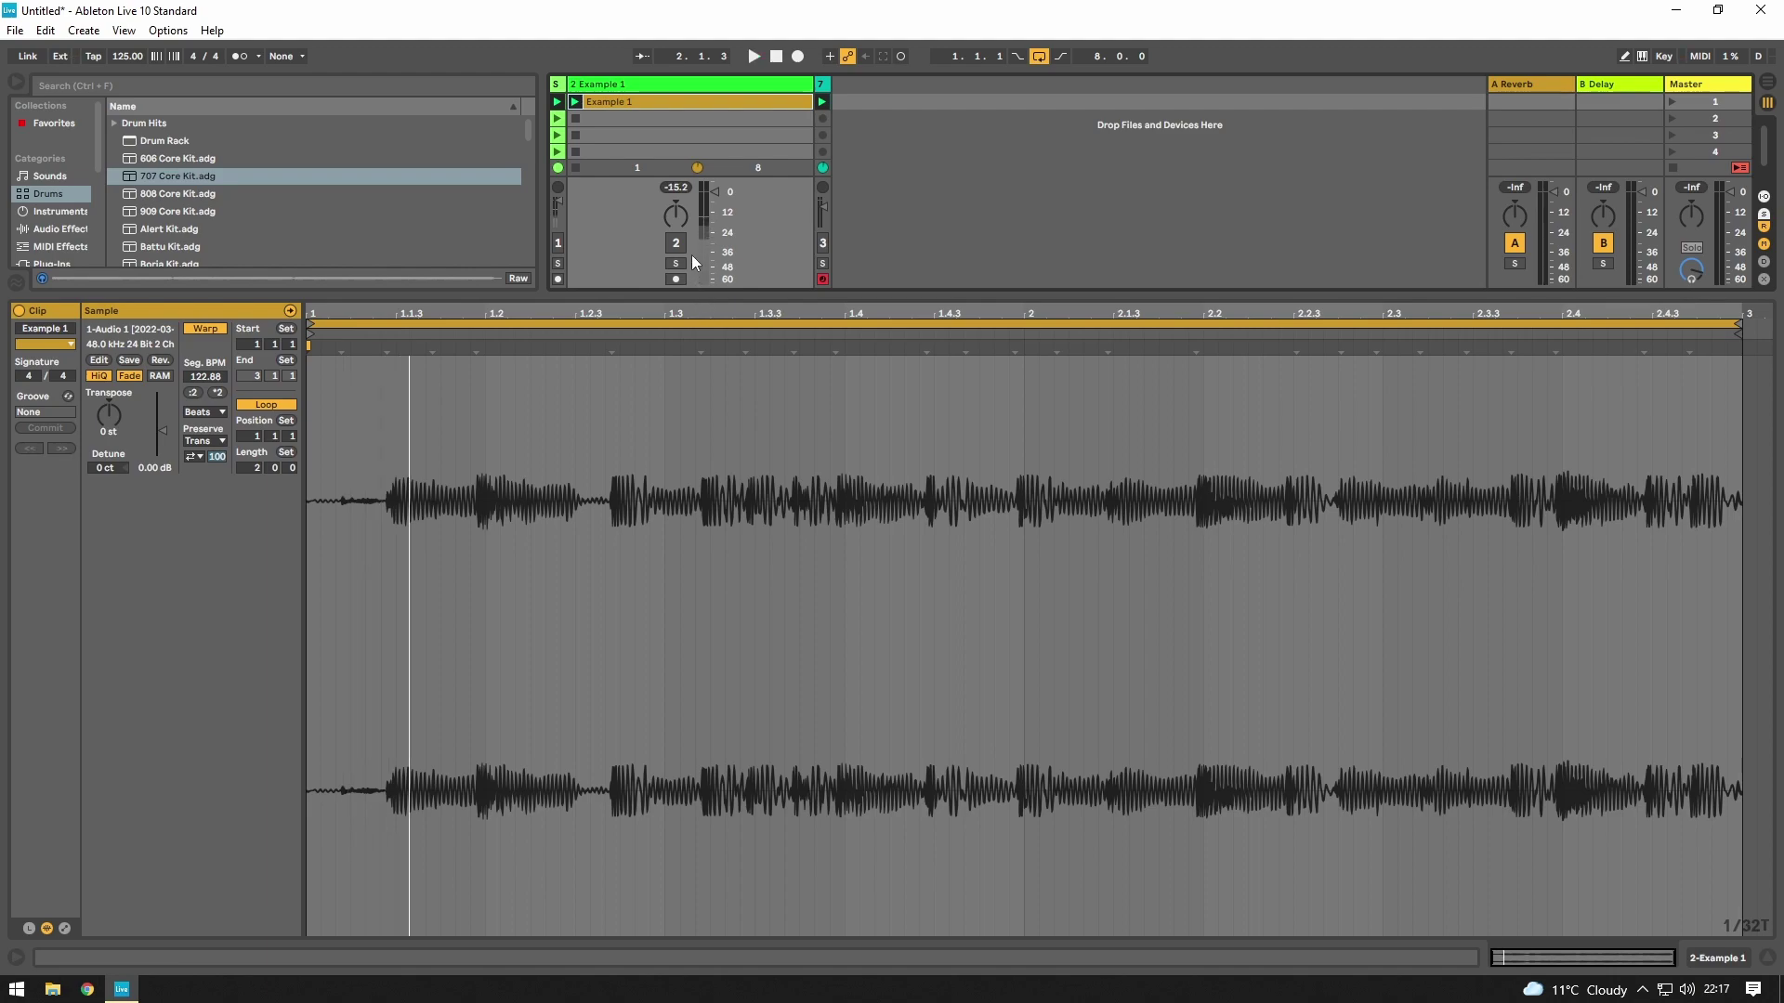
{"action": "left_click", "coordinate": [683, 244]}
{"action": "key", "text": "space"}
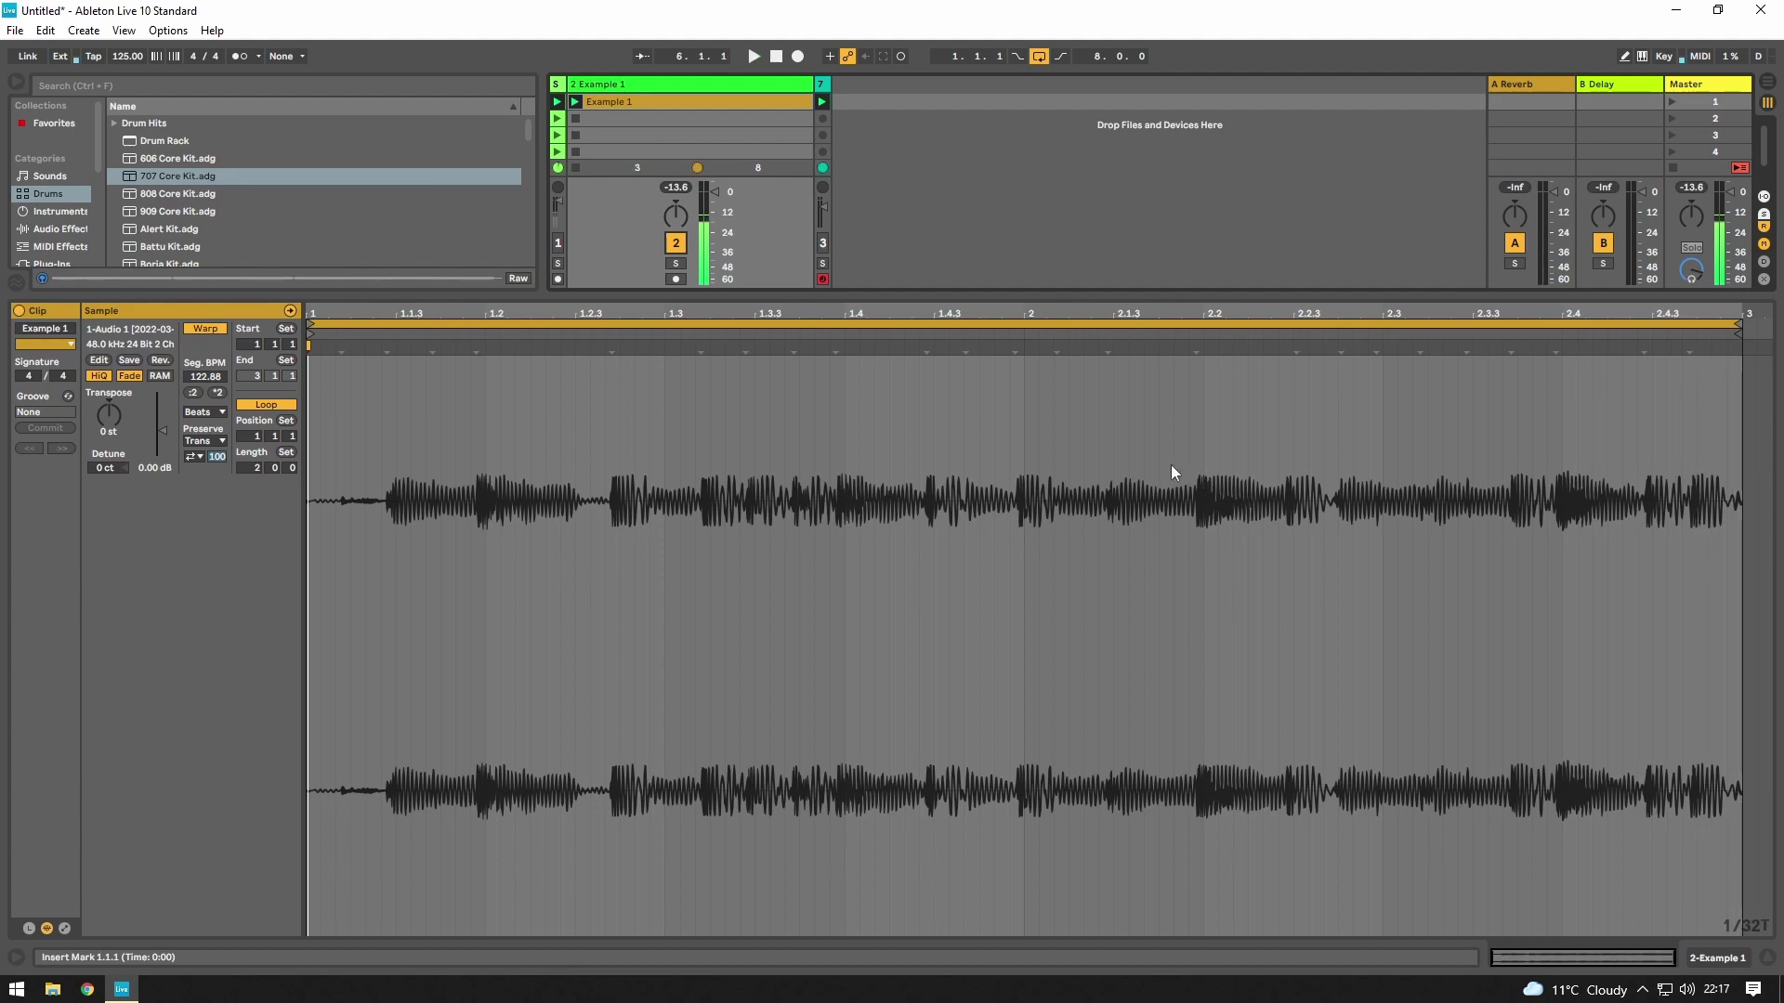
- Add a warp marker on the note just before bar 2 and align it to 2.1.1
{"action": "left_click", "coordinate": [1016, 366]}
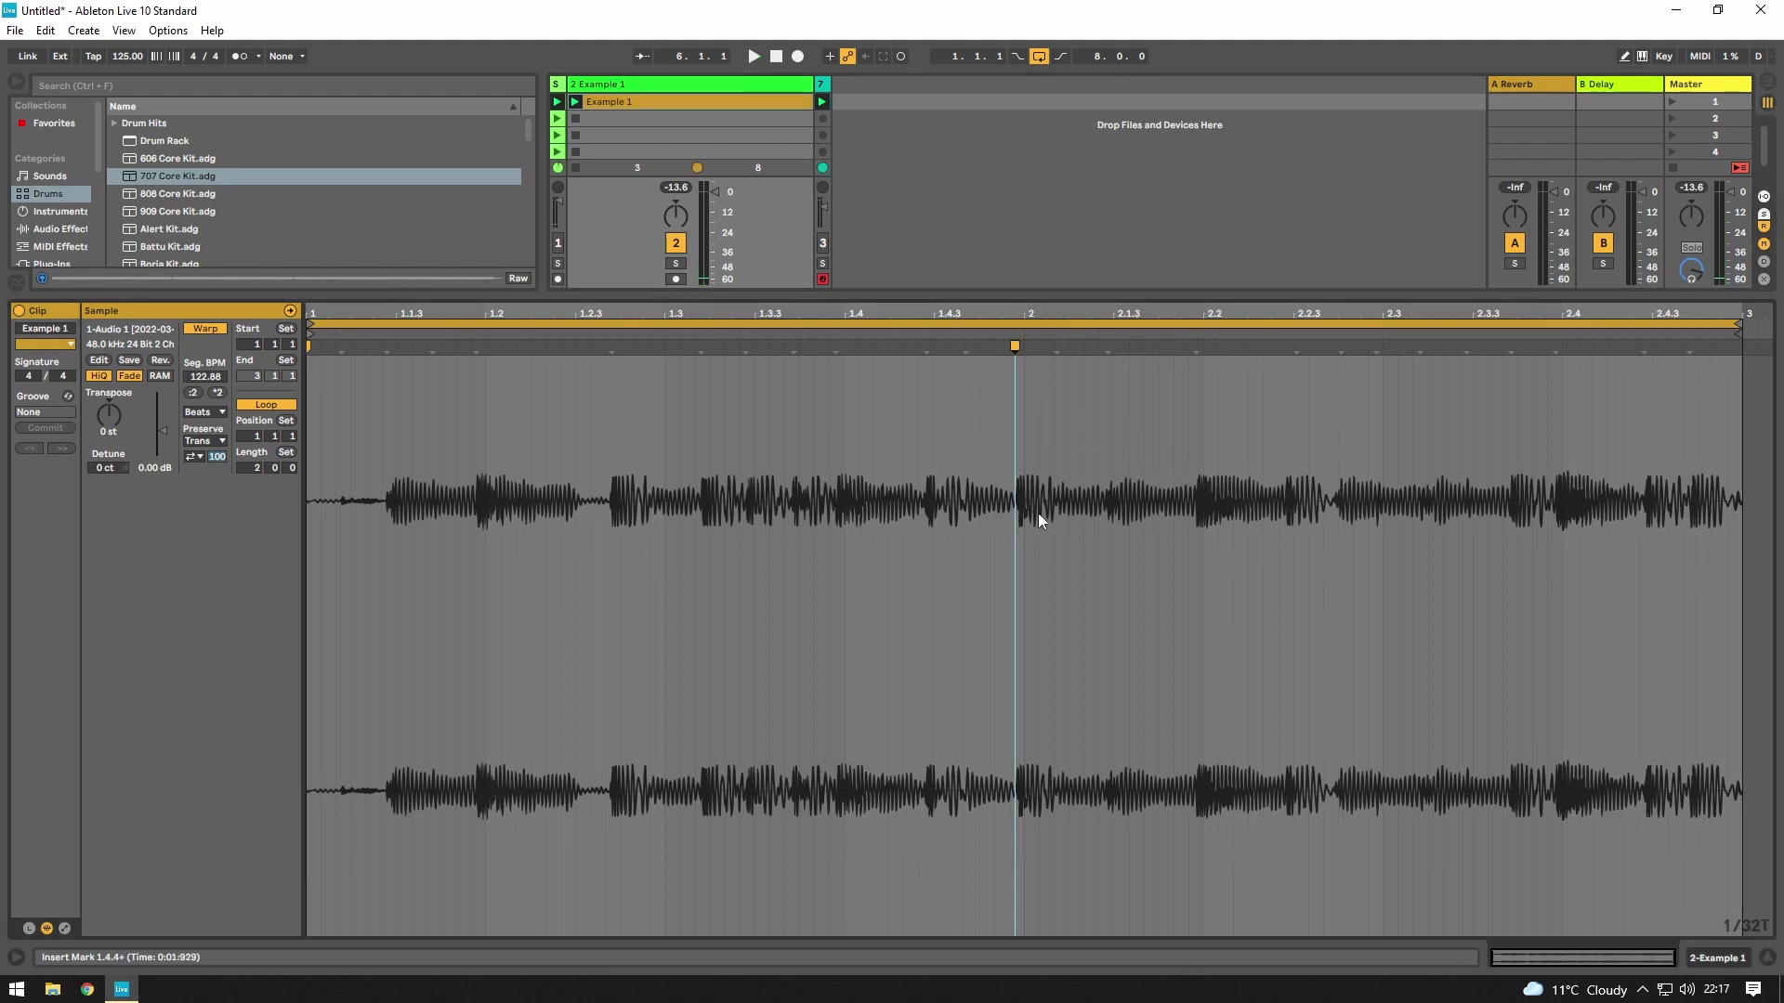
{"action": "left_click_drag", "start_coordinate": [1015, 346], "coordinate": [1023, 345]}
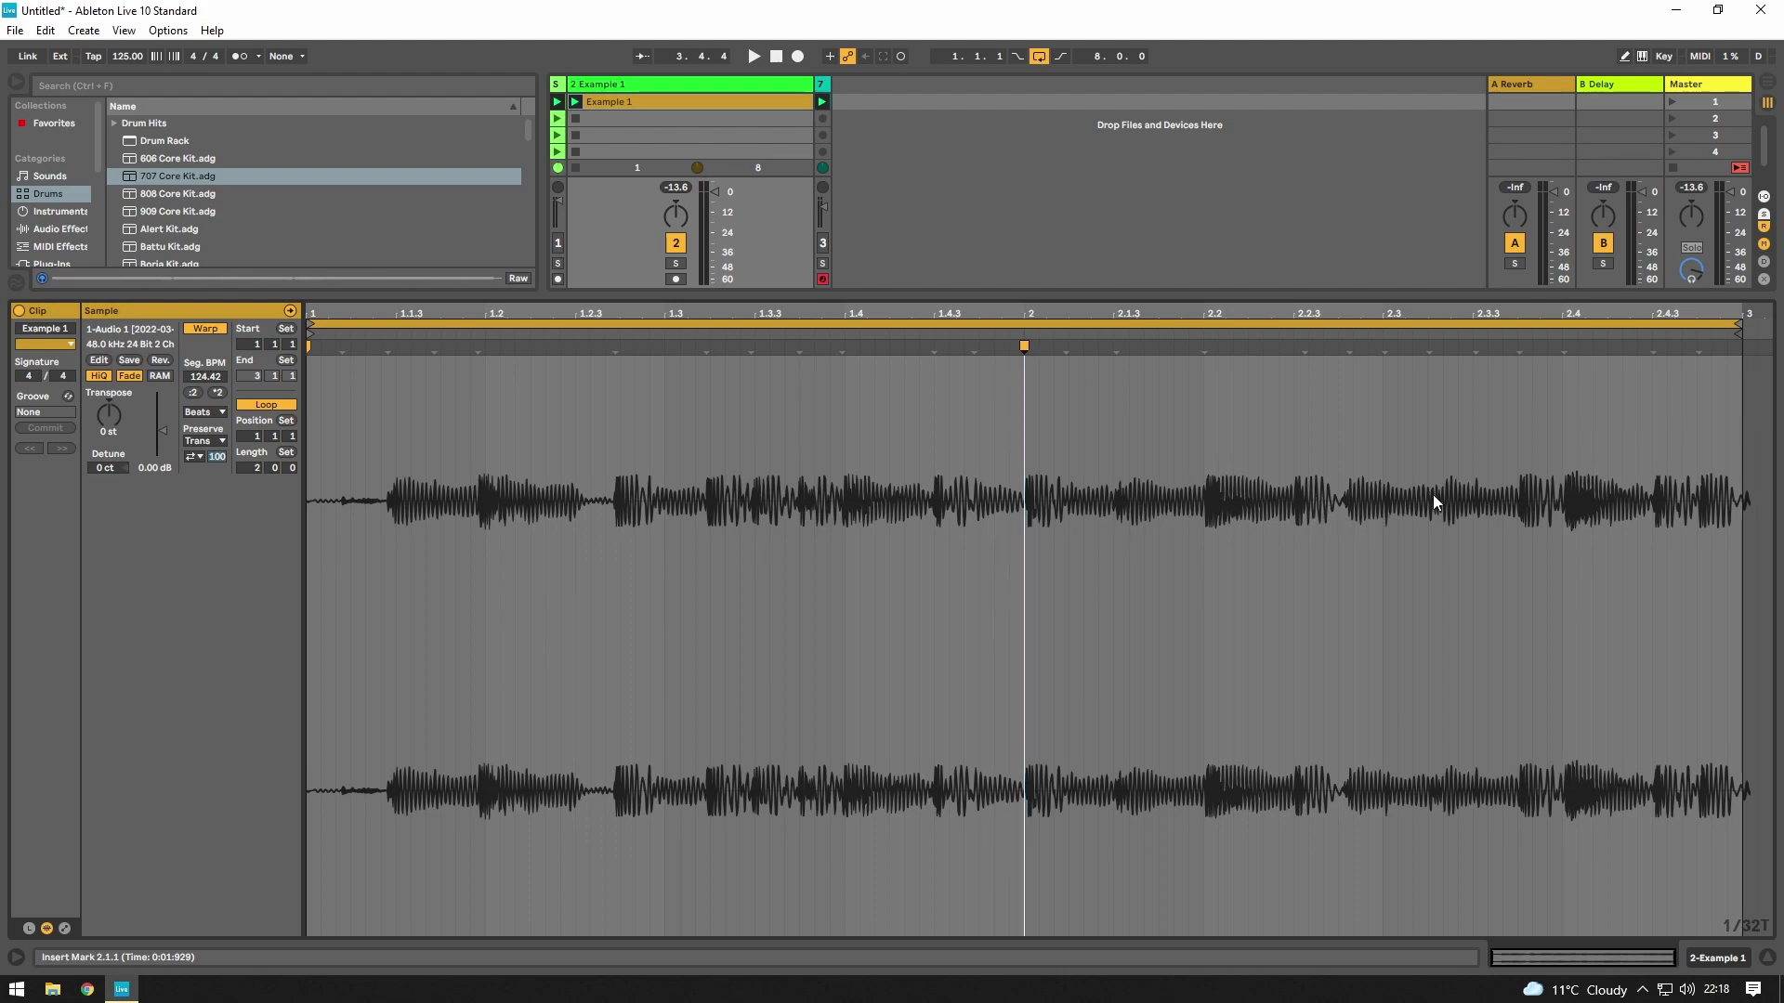
- Try shifting the clip's first note earlier to 1.1.2 with a warp marker, and delete that marker
{"action": "mouse_move", "coordinate": [387, 405]}
{"action": "left_mouse_down"}
{"action": "mouse_move", "coordinate": [326, 433]}
{"action": "mouse_move", "coordinate": [280, 530]}
{"action": "left_mouse_up"}
{"action": "left_click", "coordinate": [383, 411]}
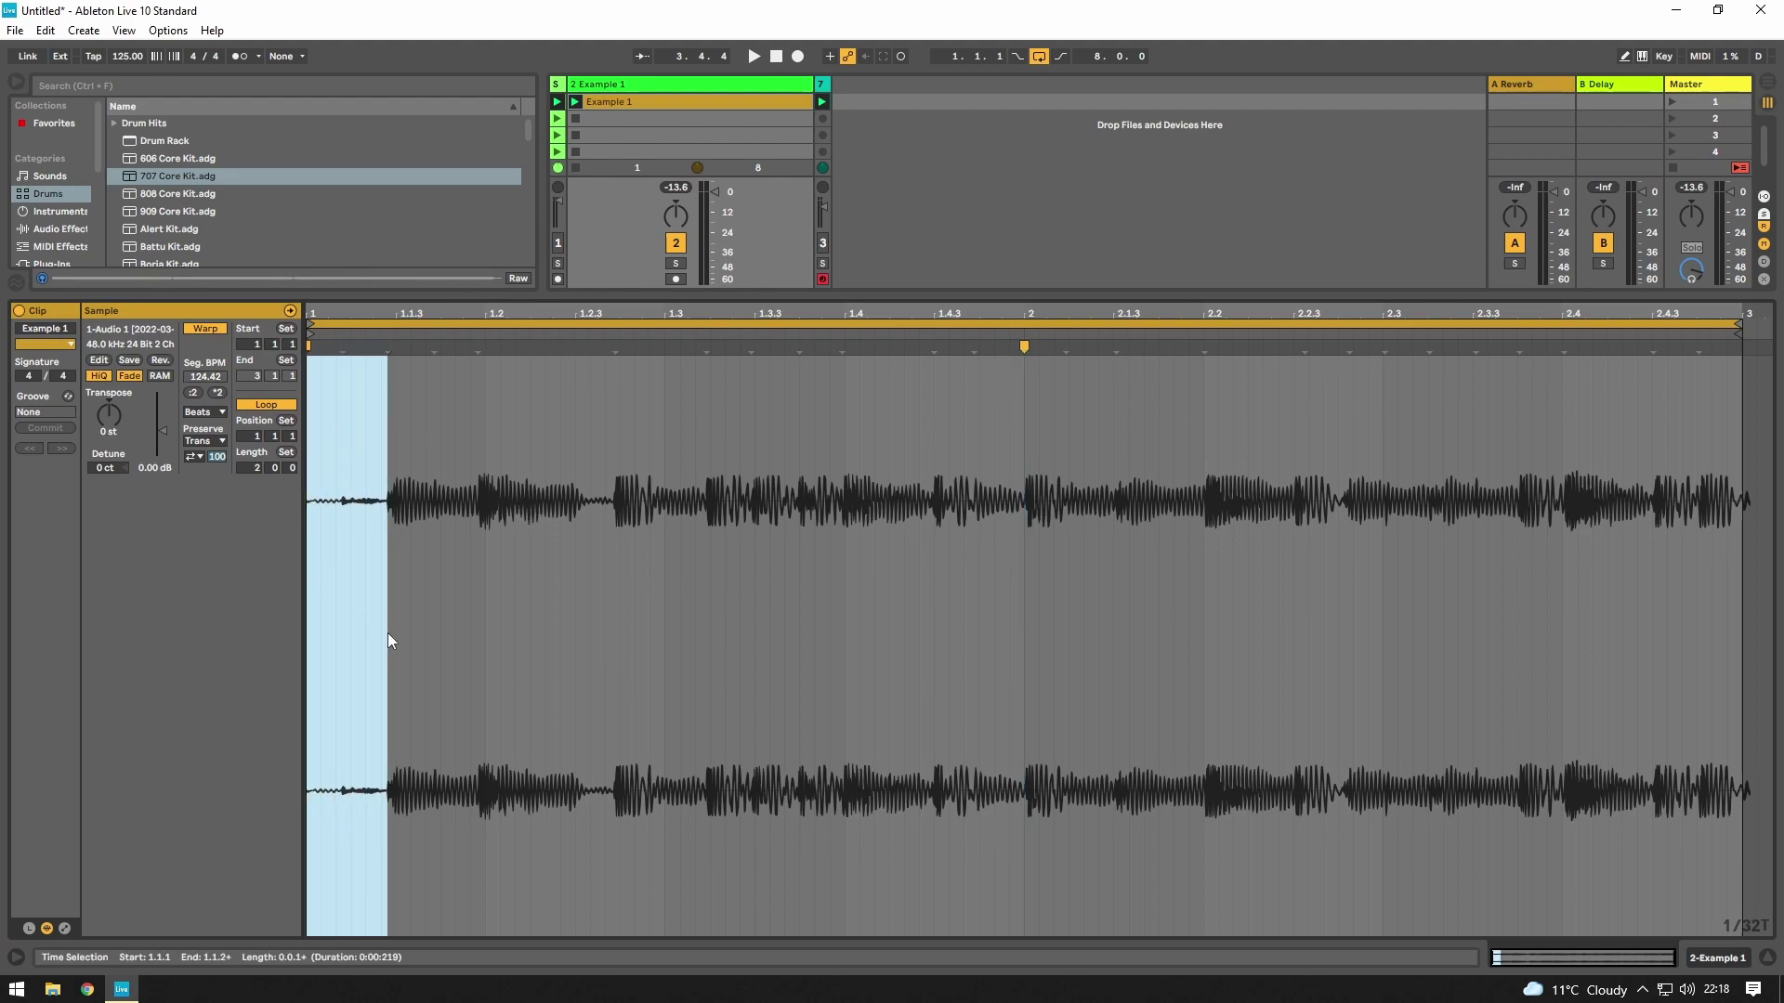
{"action": "left_click", "coordinate": [388, 355]}
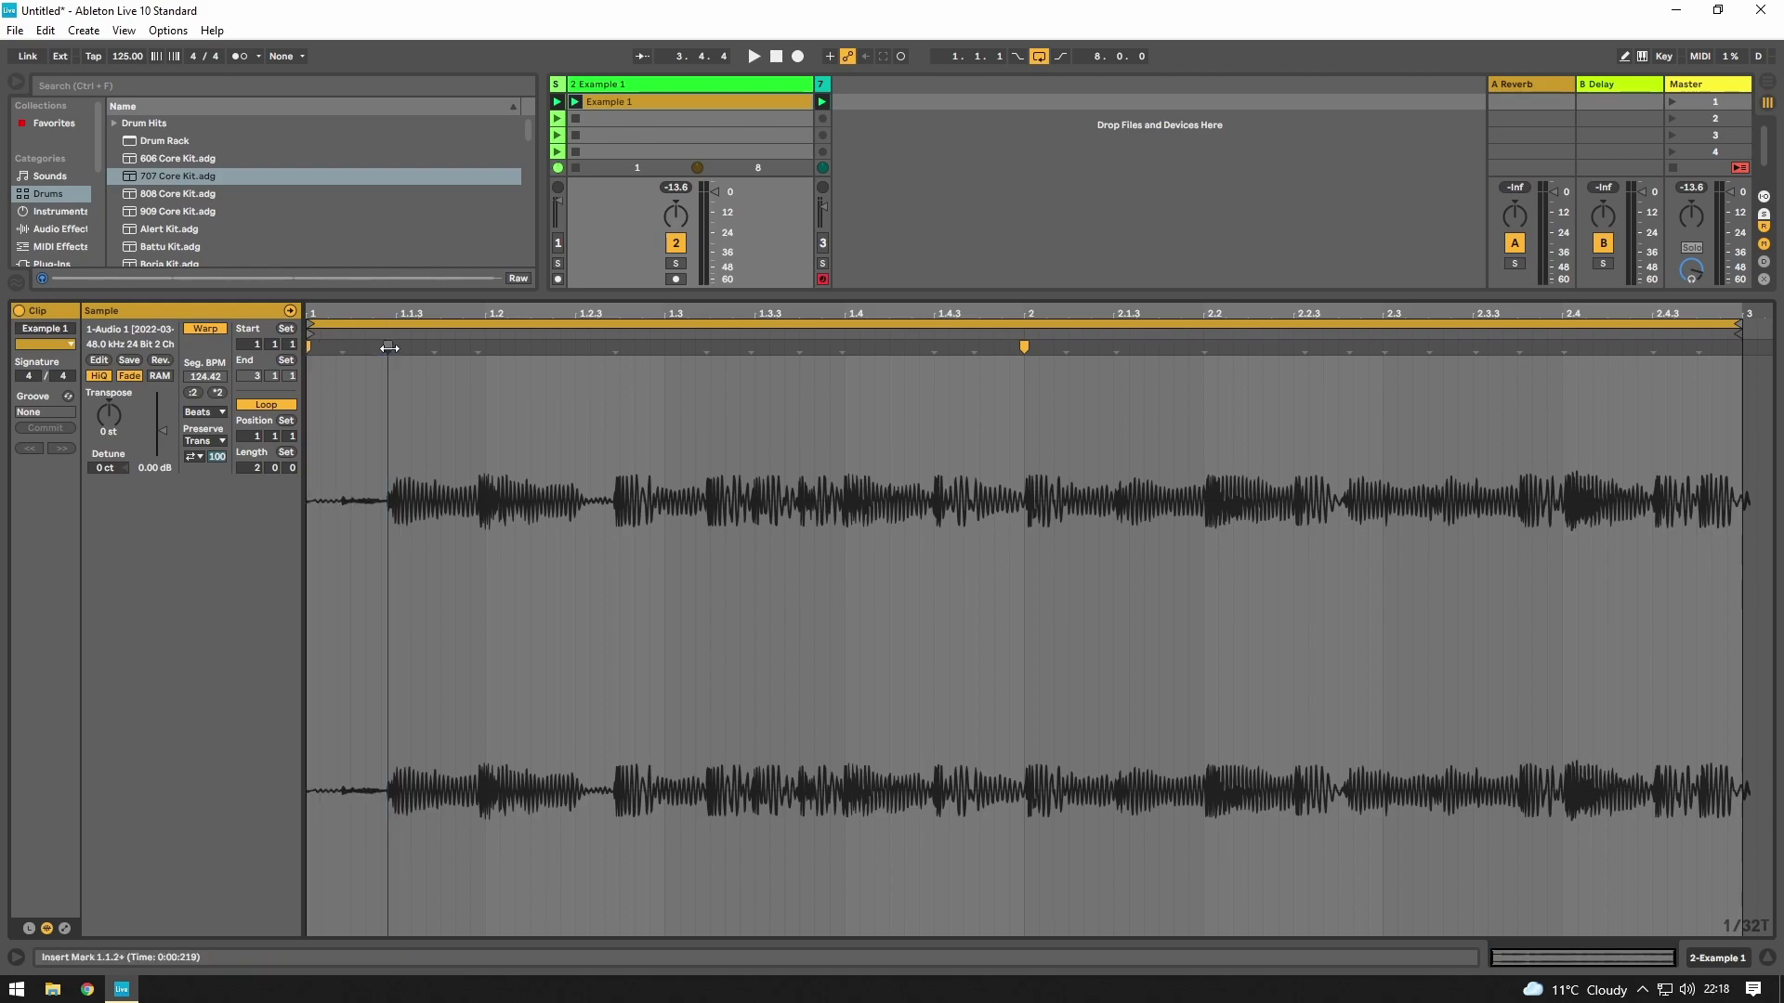
{"action": "left_click_drag", "start_coordinate": [388, 348], "coordinate": [368, 358]}
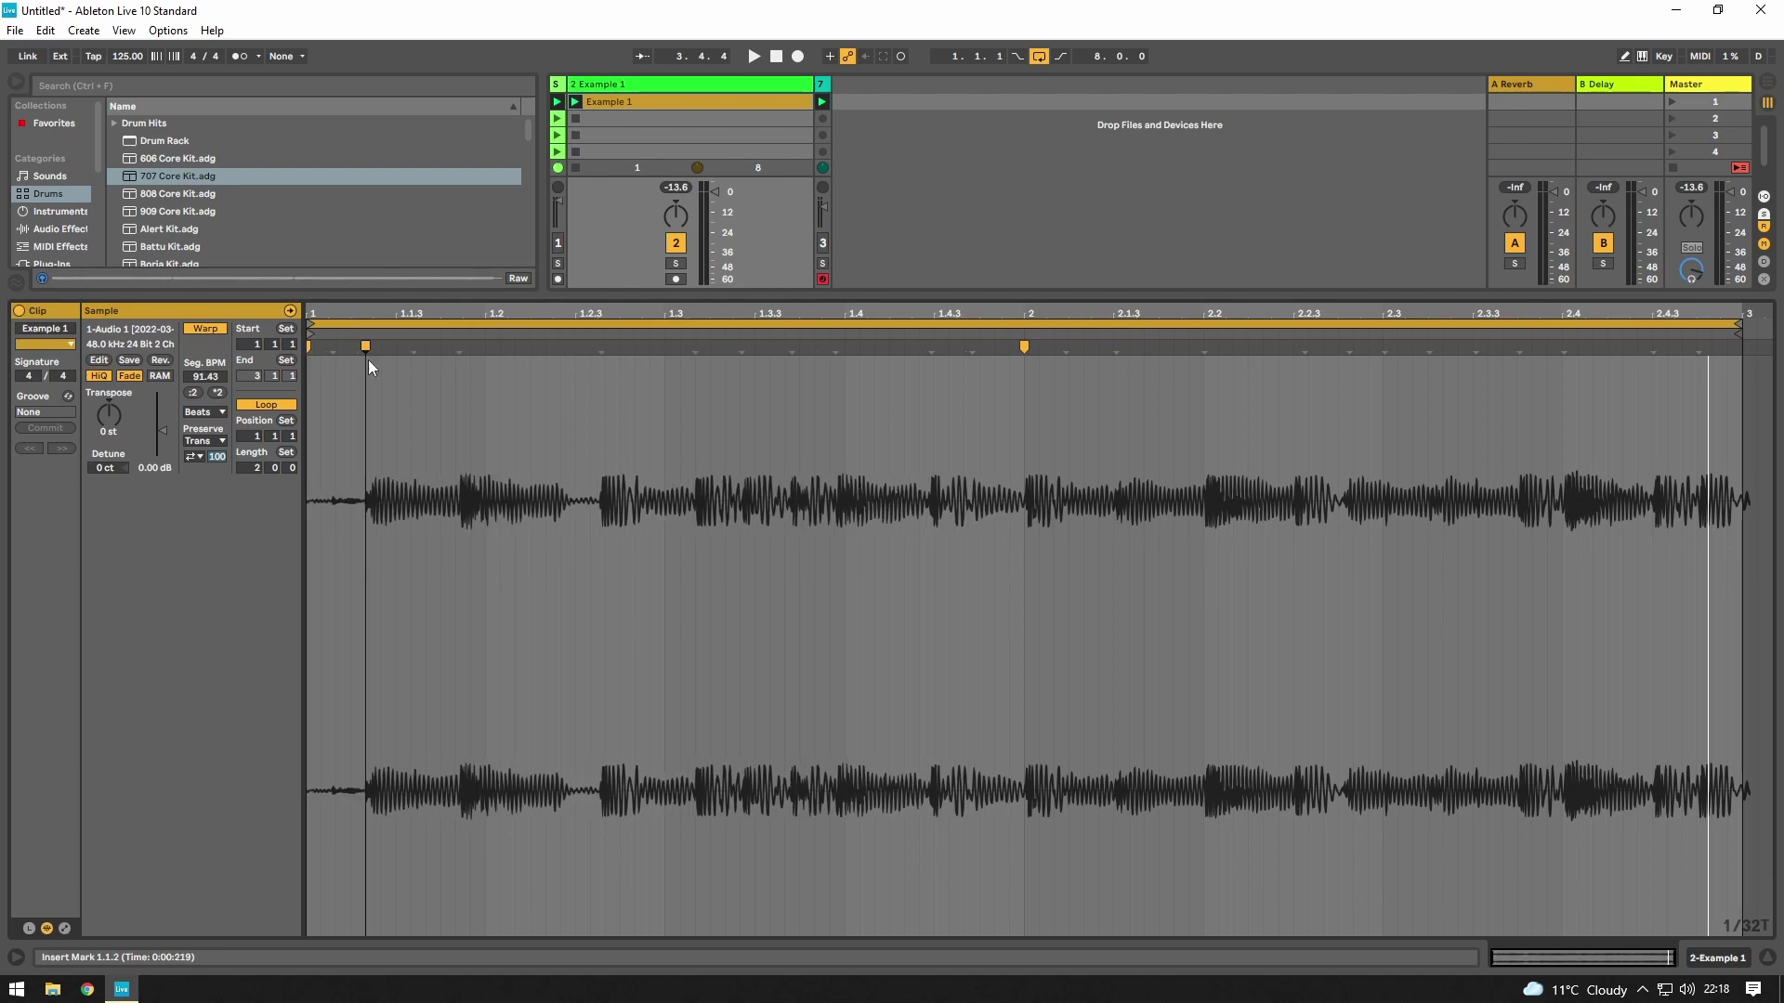
{"action": "double_click", "coordinate": [366, 356]}
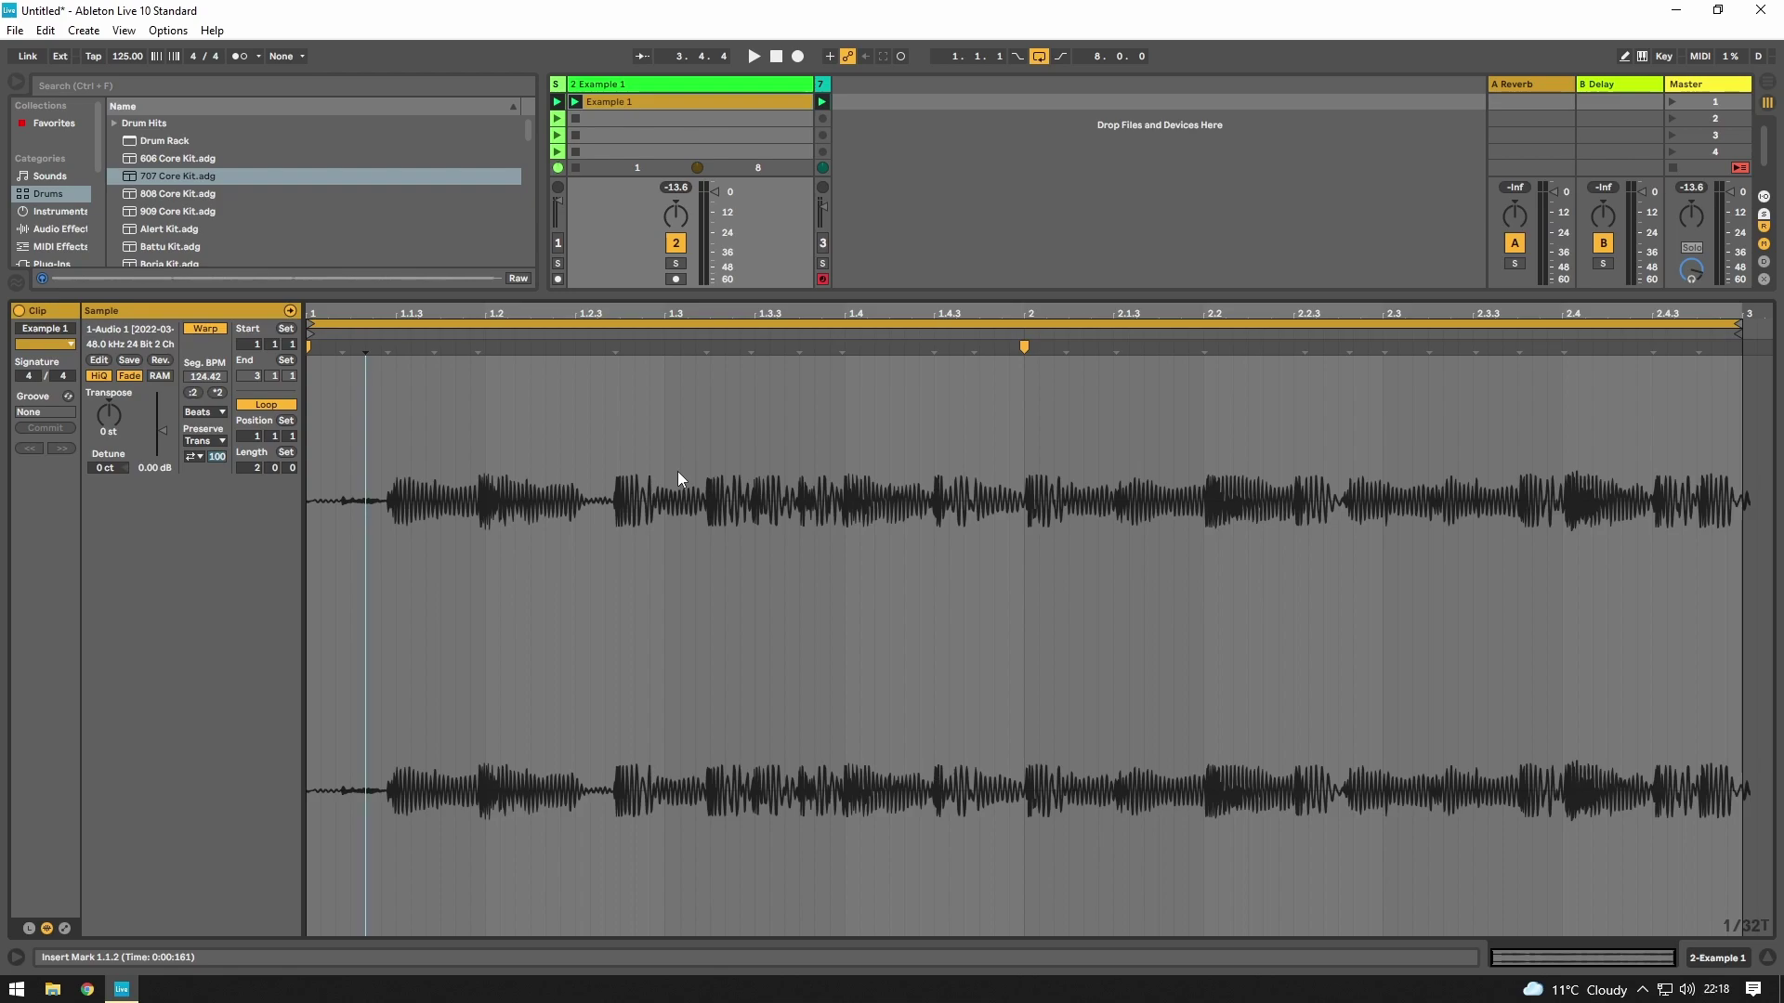
- Play back the loop, and add a warp marker at the end of the recording aligned to 3.1.1
{"action": "key", "text": "space"}
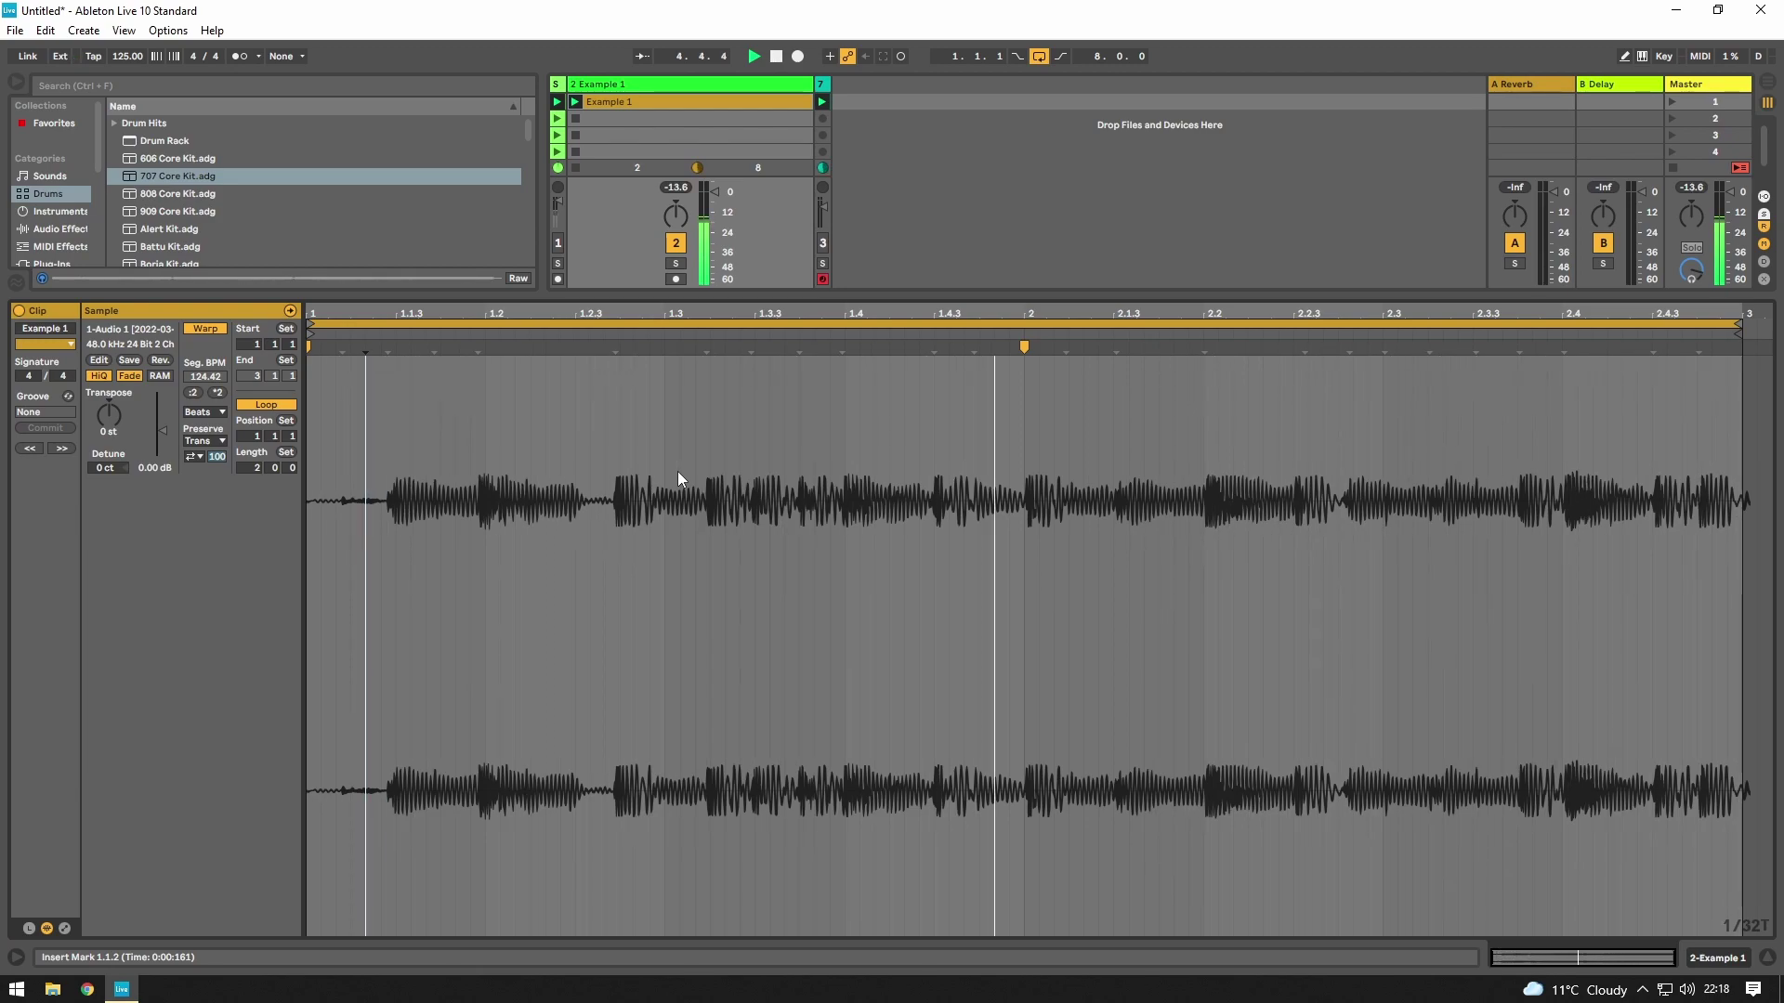
{"action": "key", "text": "space"}
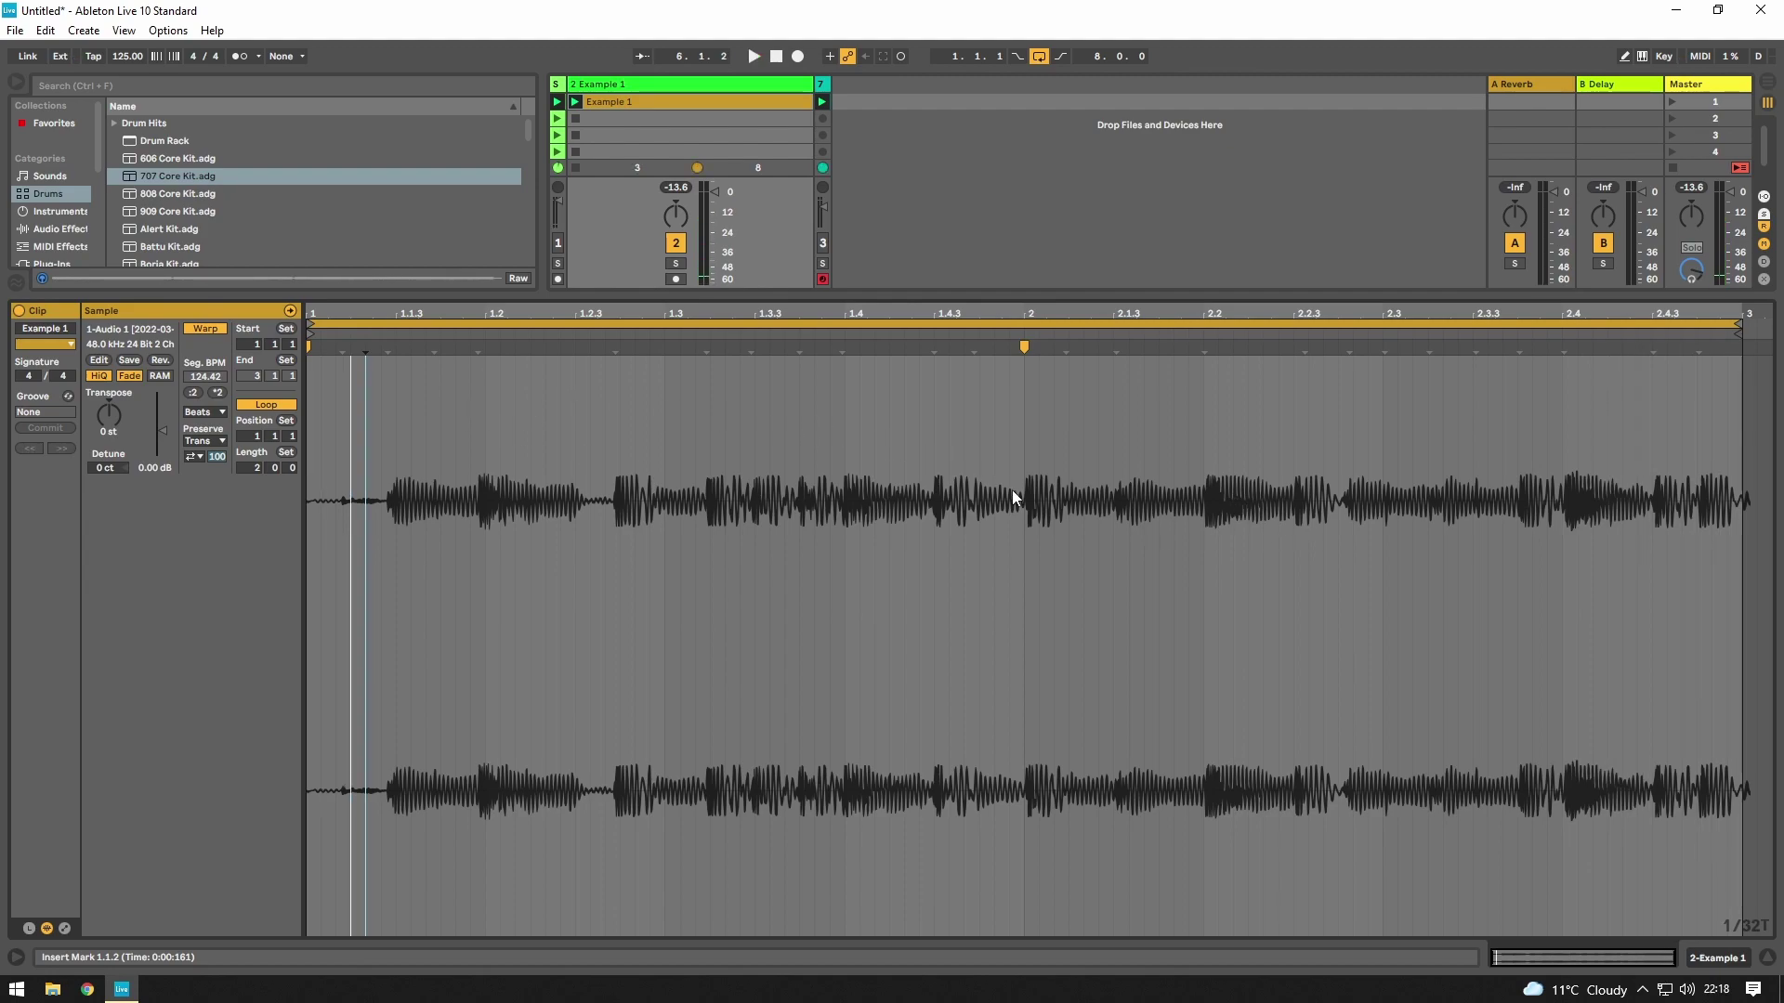
{"action": "double_click", "coordinate": [1748, 347]}
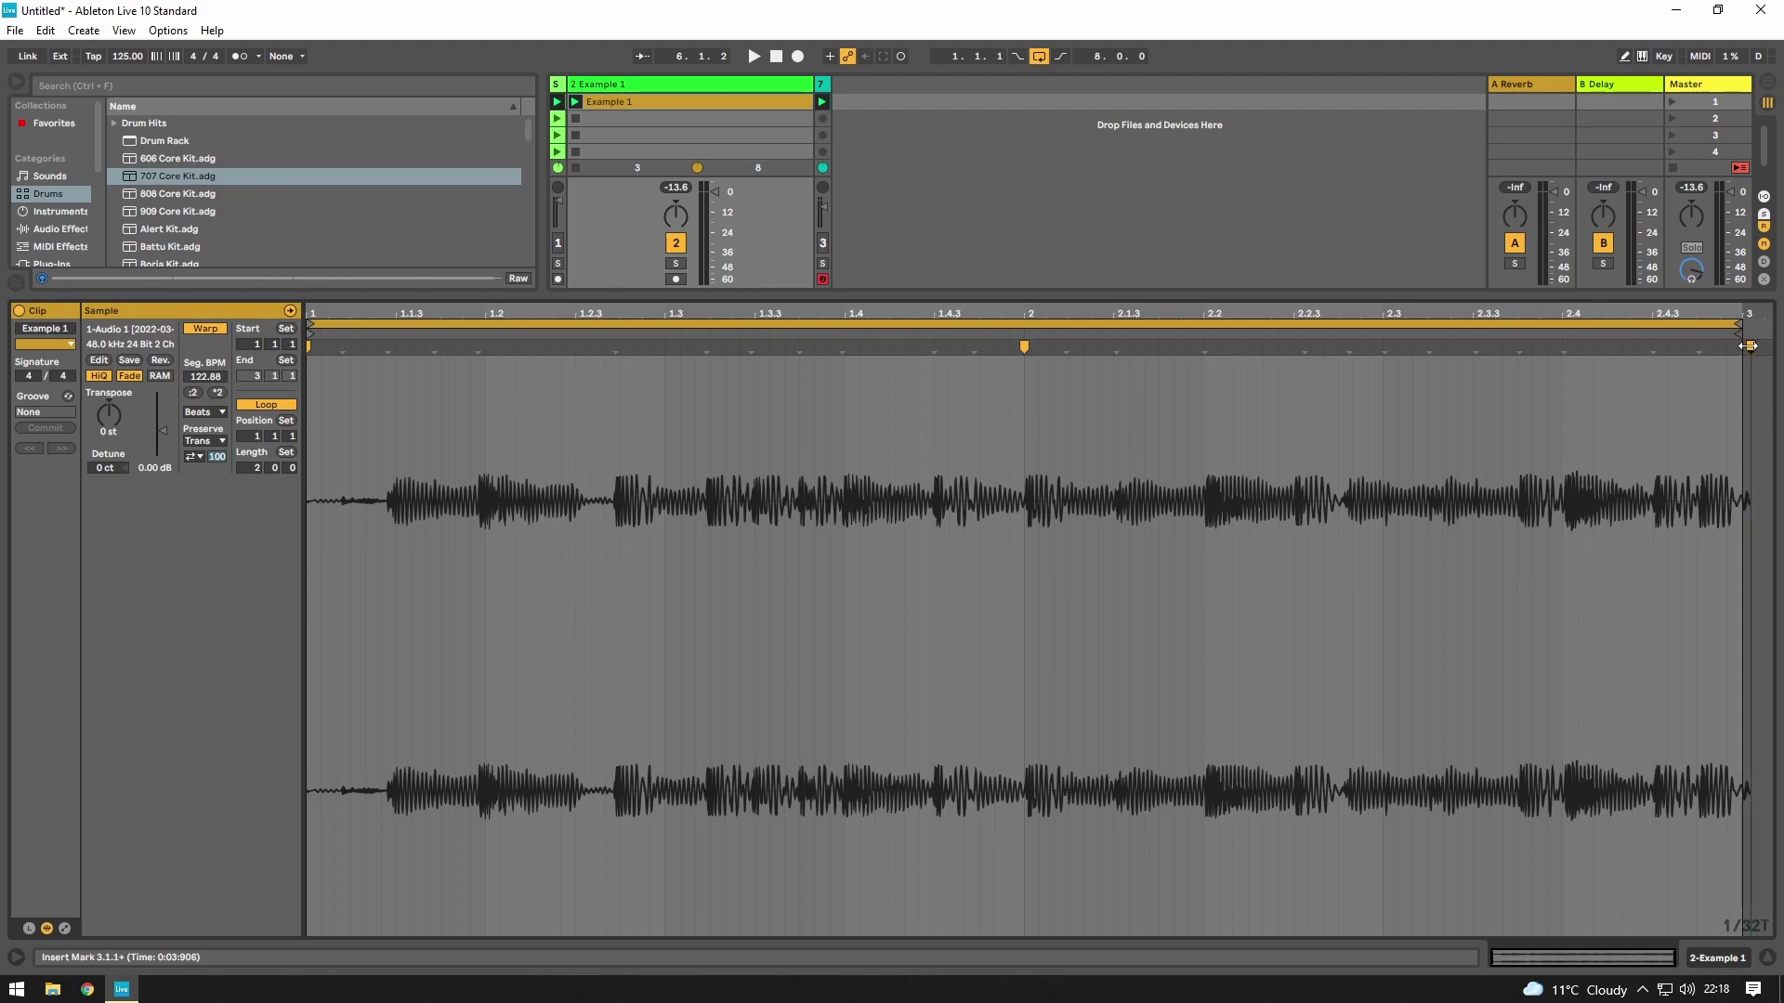
{"action": "left_click_drag", "start_coordinate": [1748, 359], "coordinate": [1744, 355]}
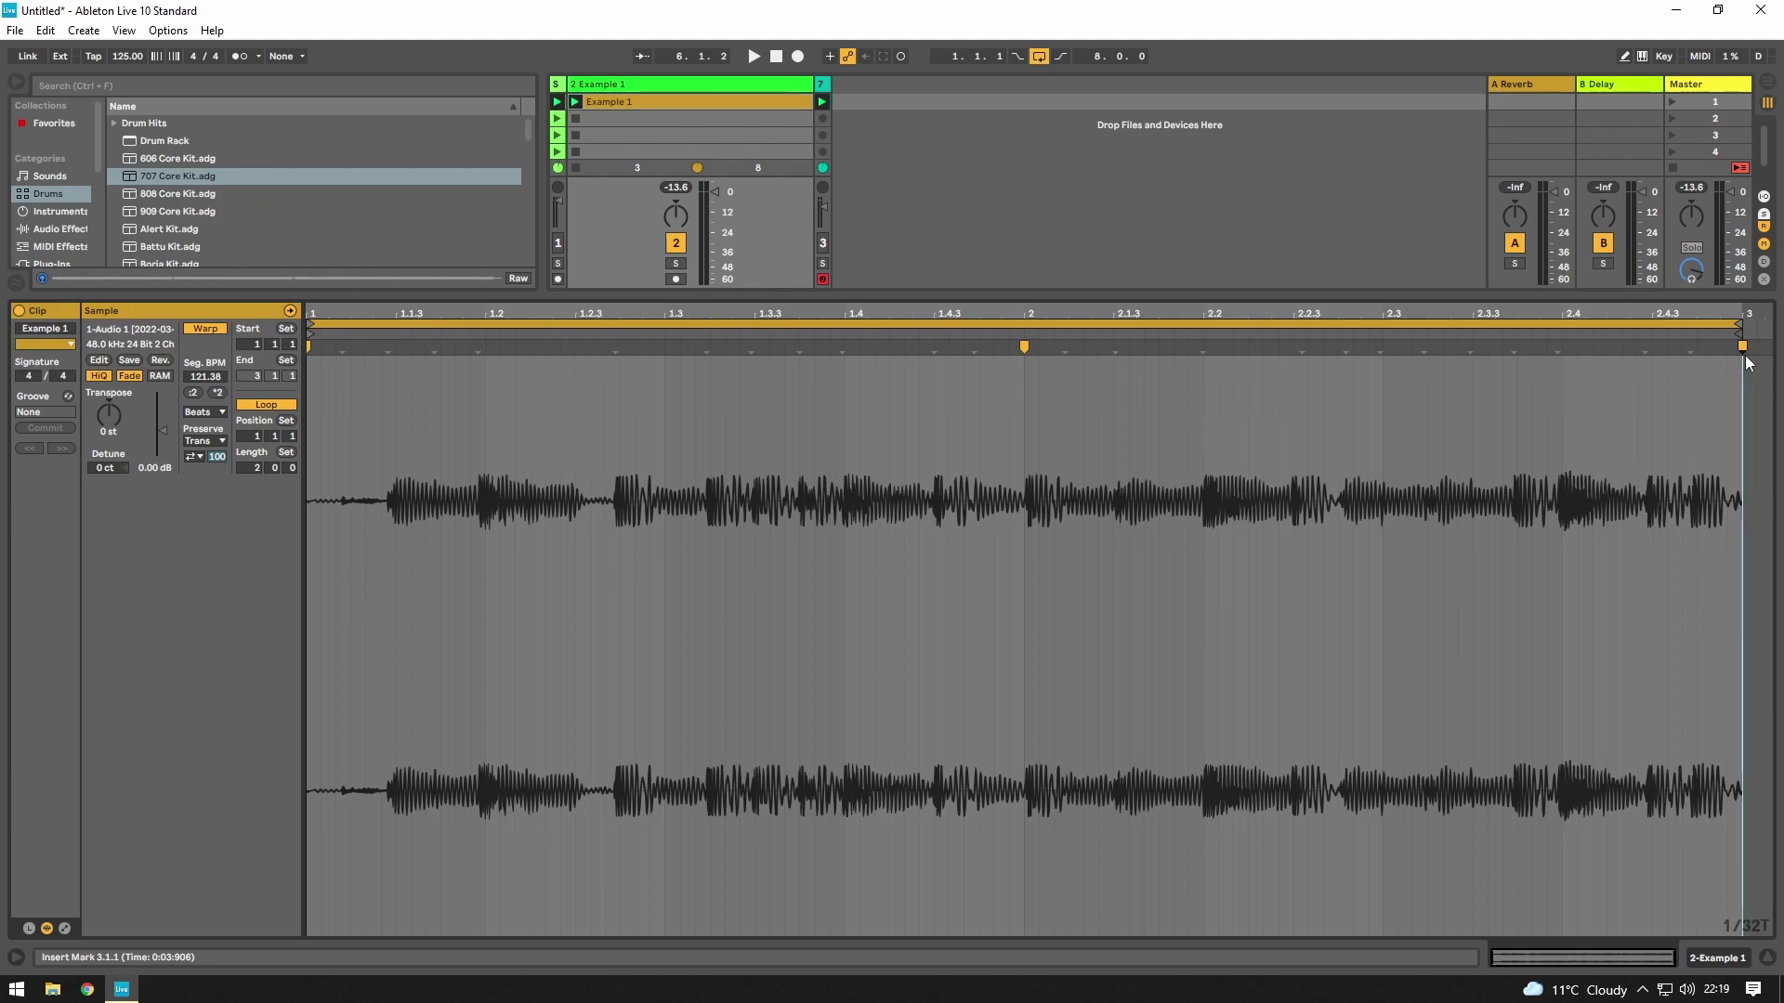
- Add a warp marker at the start of the first note and compare that note with the one at 2.1.3
{"action": "double_click", "coordinate": [388, 347]}
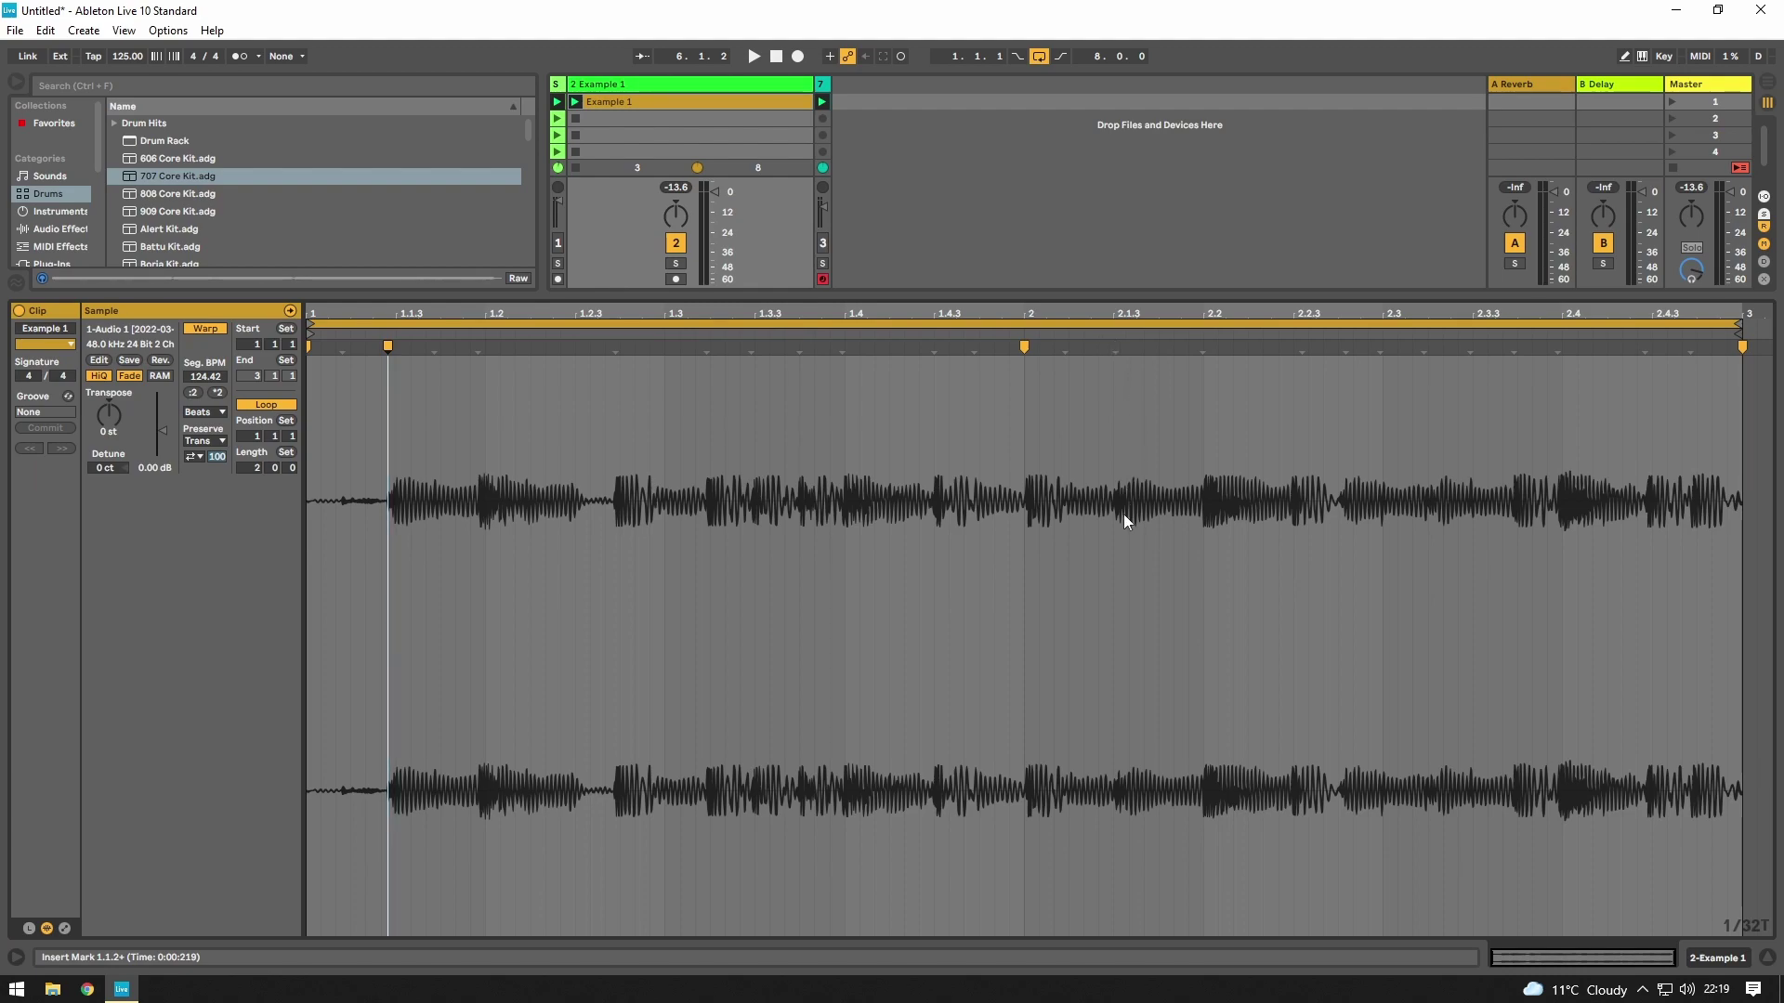
{"action": "left_click", "coordinate": [1153, 506]}
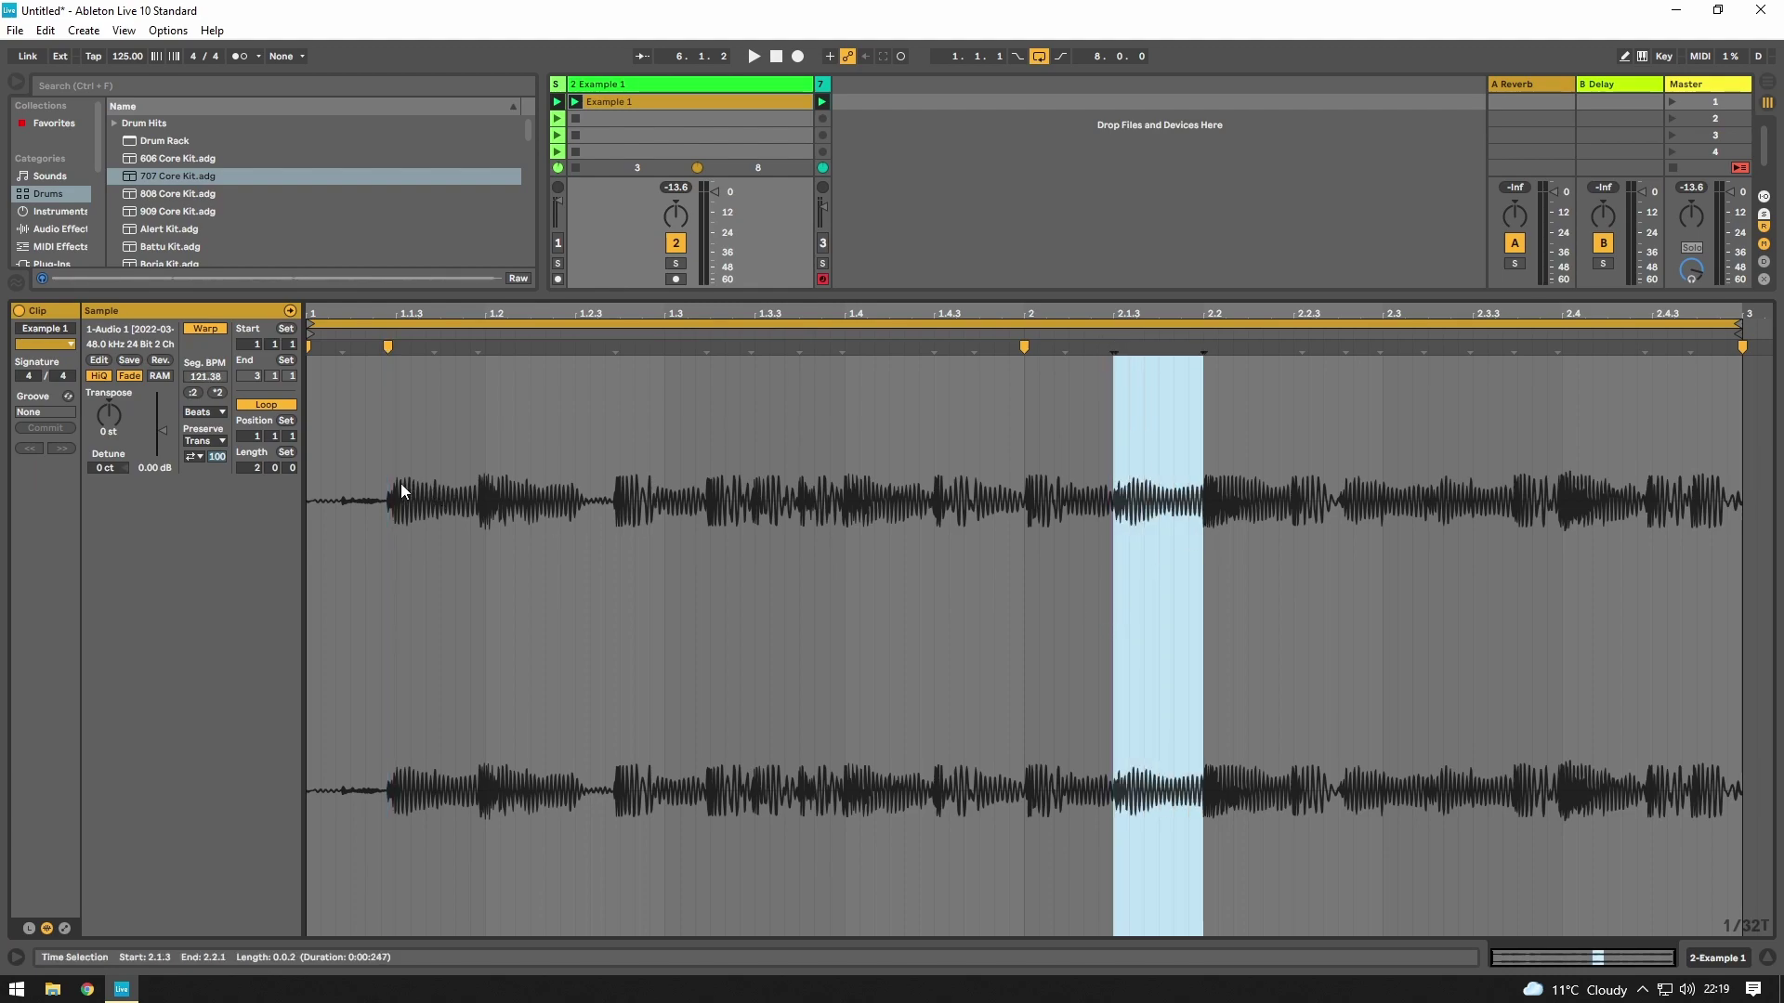
{"action": "left_click_drag", "start_coordinate": [388, 485], "coordinate": [478, 491]}
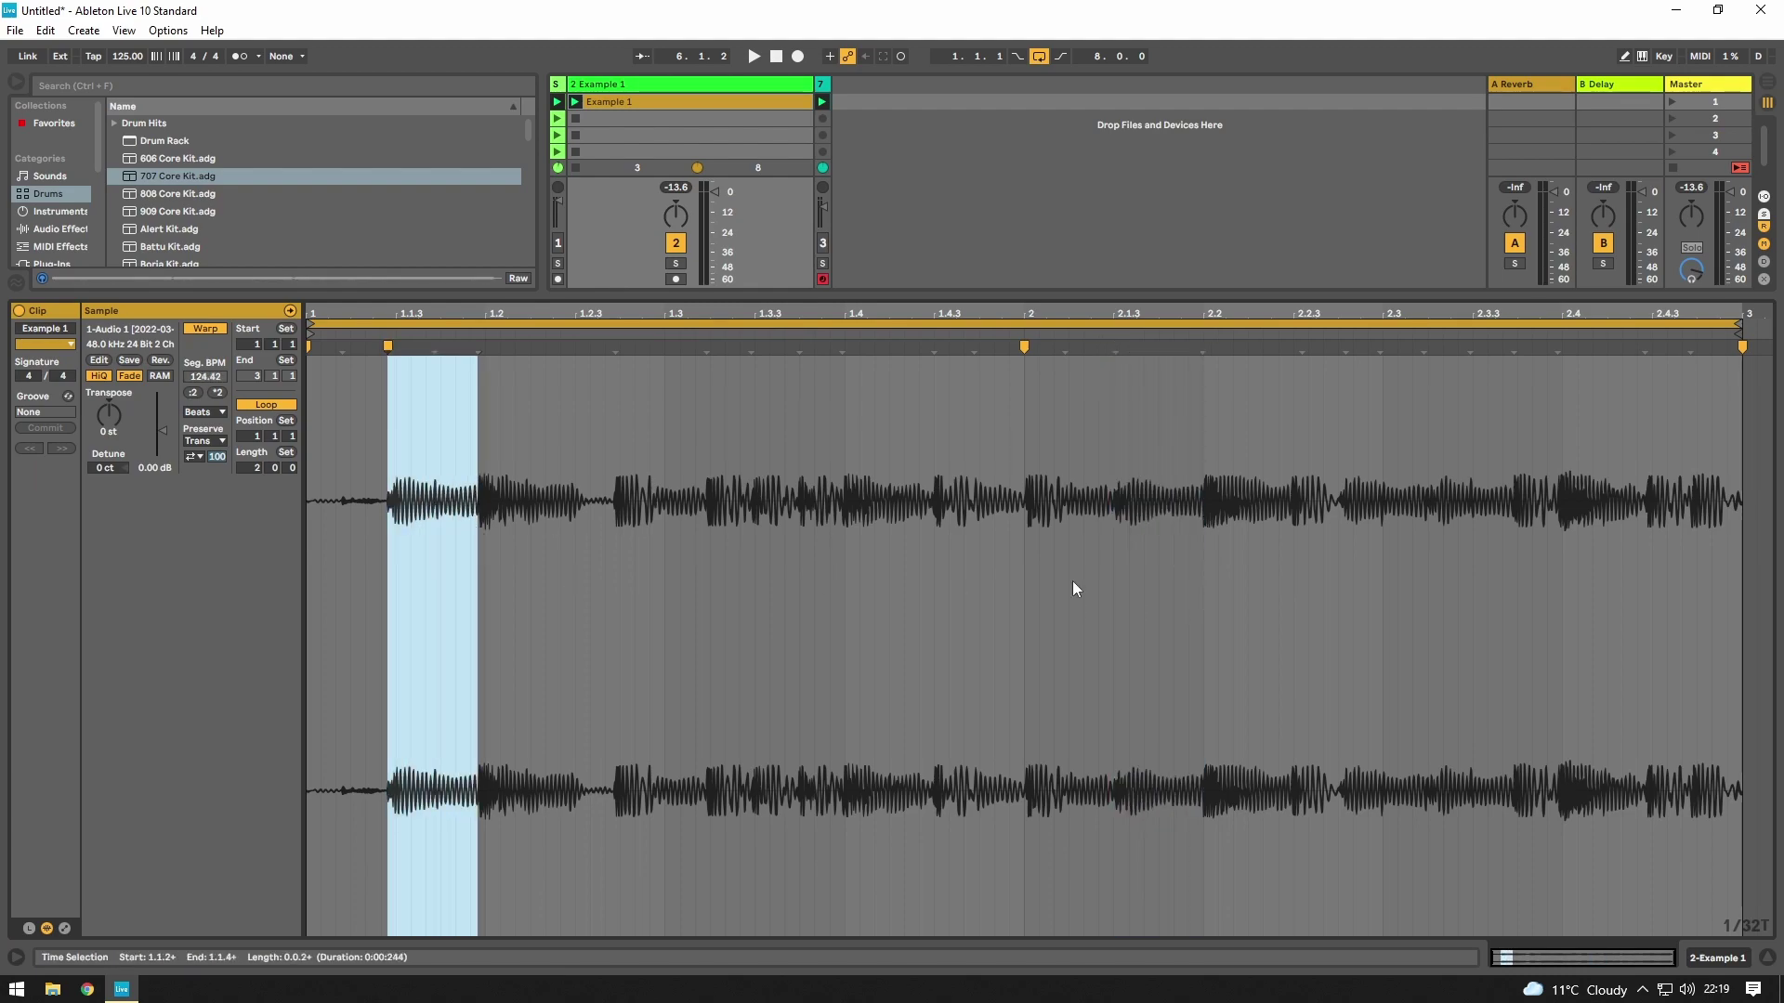
{"action": "left_click", "coordinate": [1118, 477]}
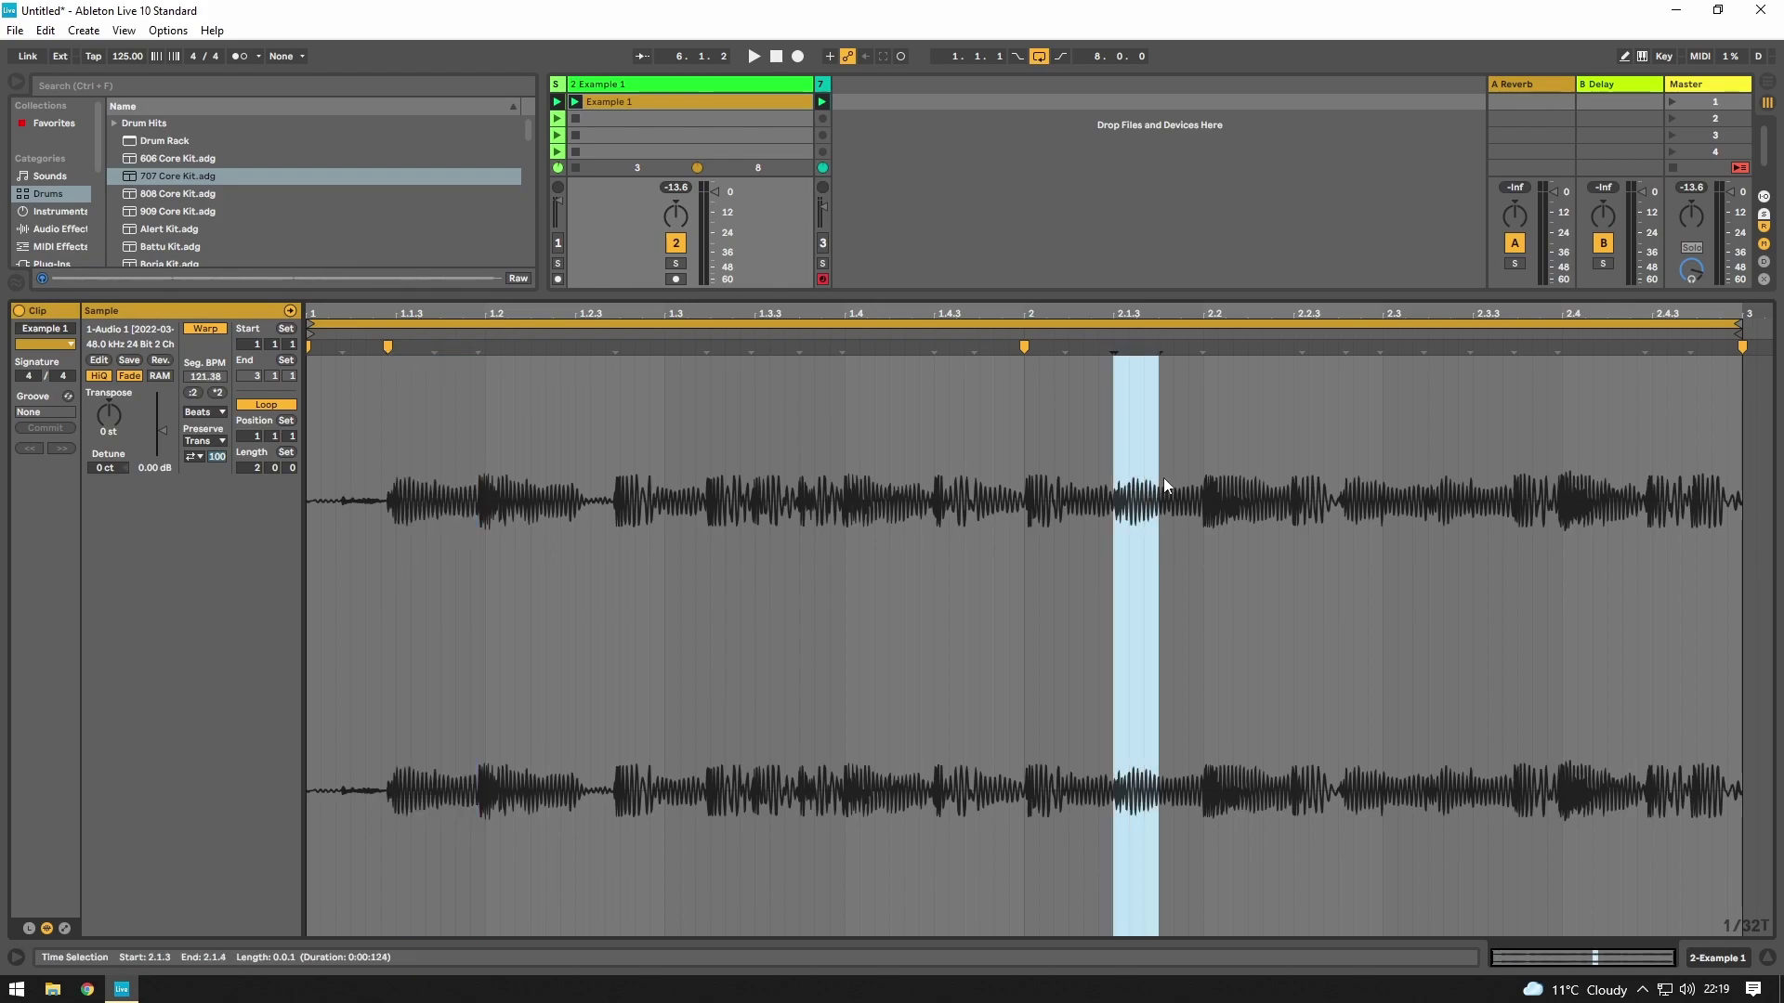
- Add a warp marker on the second bar's matching note and align it to 2.1.3
{"action": "left_click", "coordinate": [1114, 350]}
{"action": "double_click", "coordinate": [1116, 348]}
{"action": "left_click_drag", "start_coordinate": [1115, 347], "coordinate": [1112, 346]}
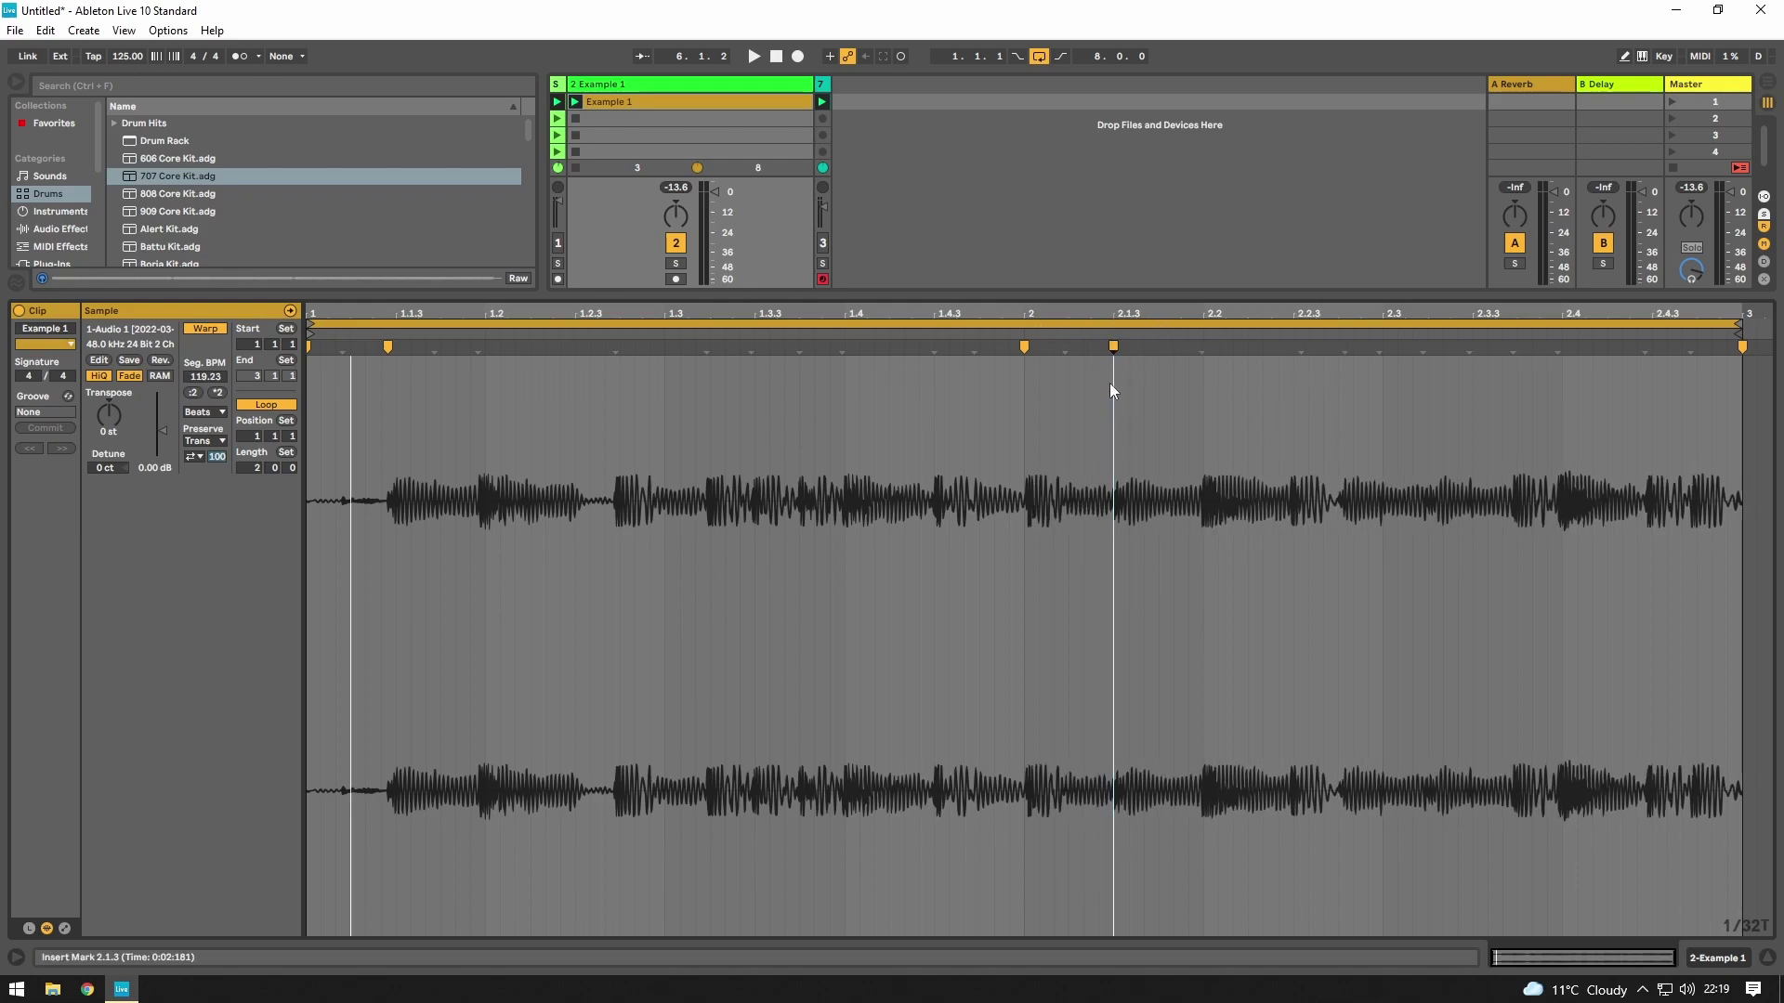
- Set the clip's fixed grid to 1/8 and turn off the triplet grid
{"action": "left_click", "coordinate": [1109, 383]}
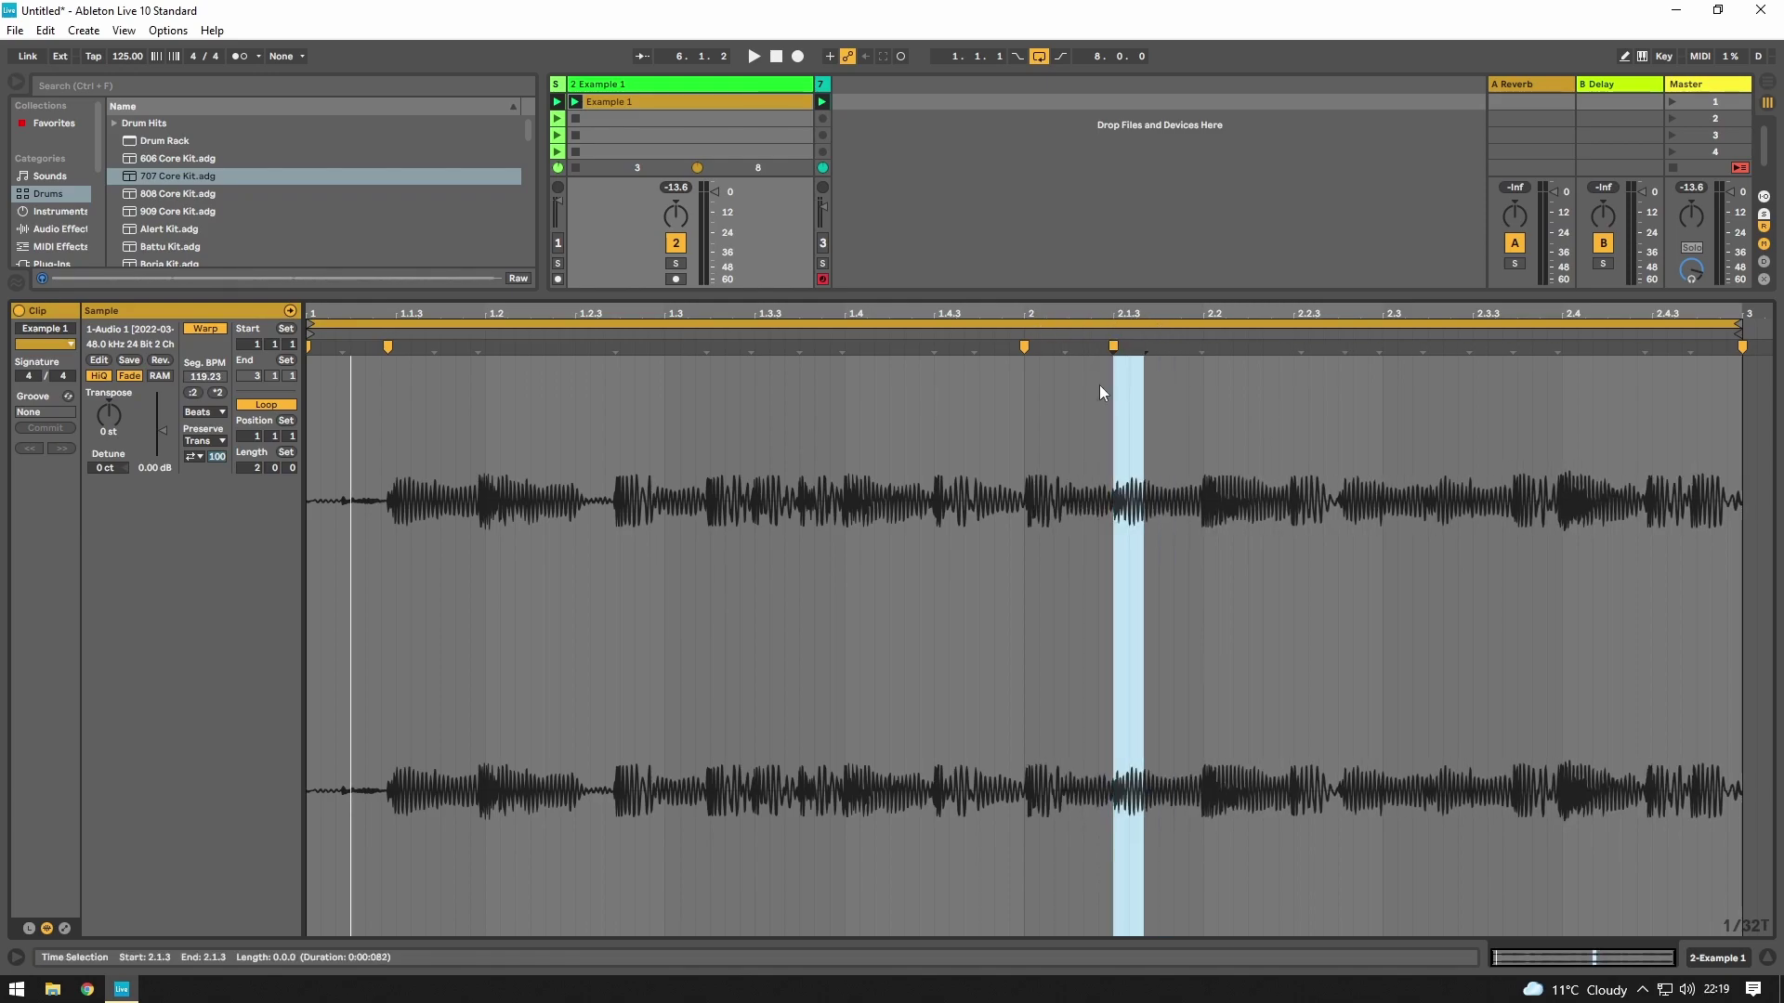
{"action": "right_click", "coordinate": [1211, 723]}
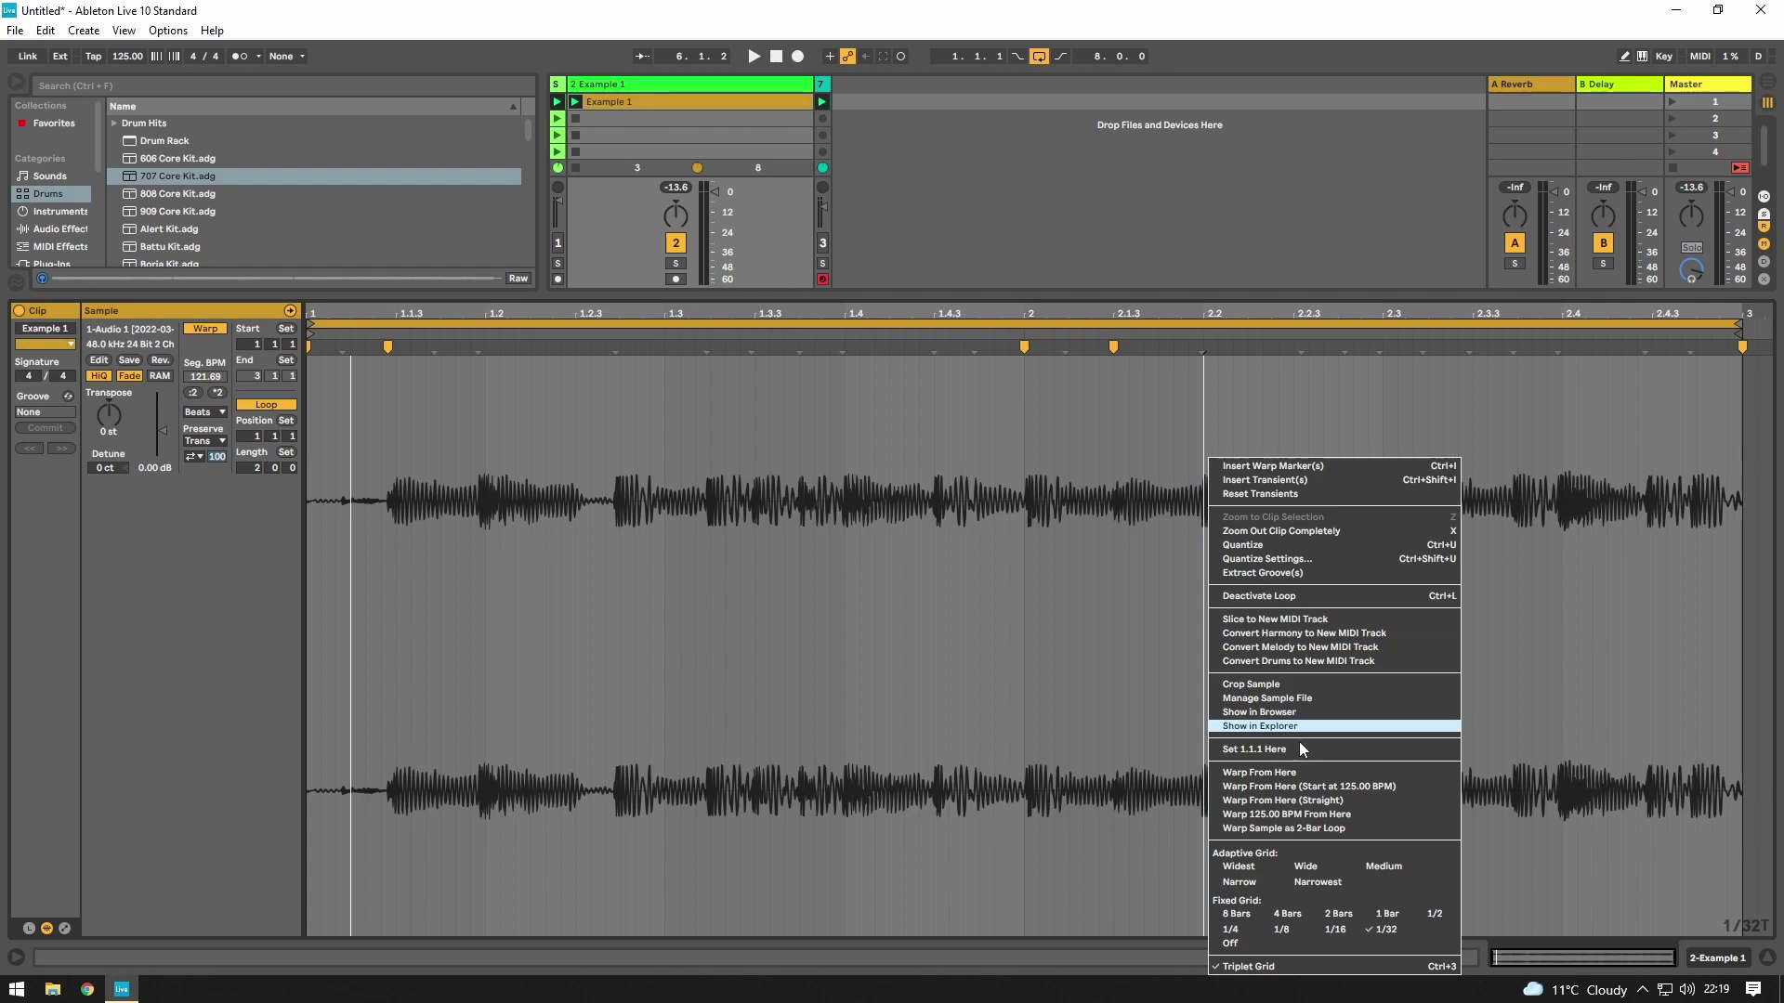
{"action": "left_click", "coordinate": [1281, 929]}
{"action": "right_click", "coordinate": [1111, 433]}
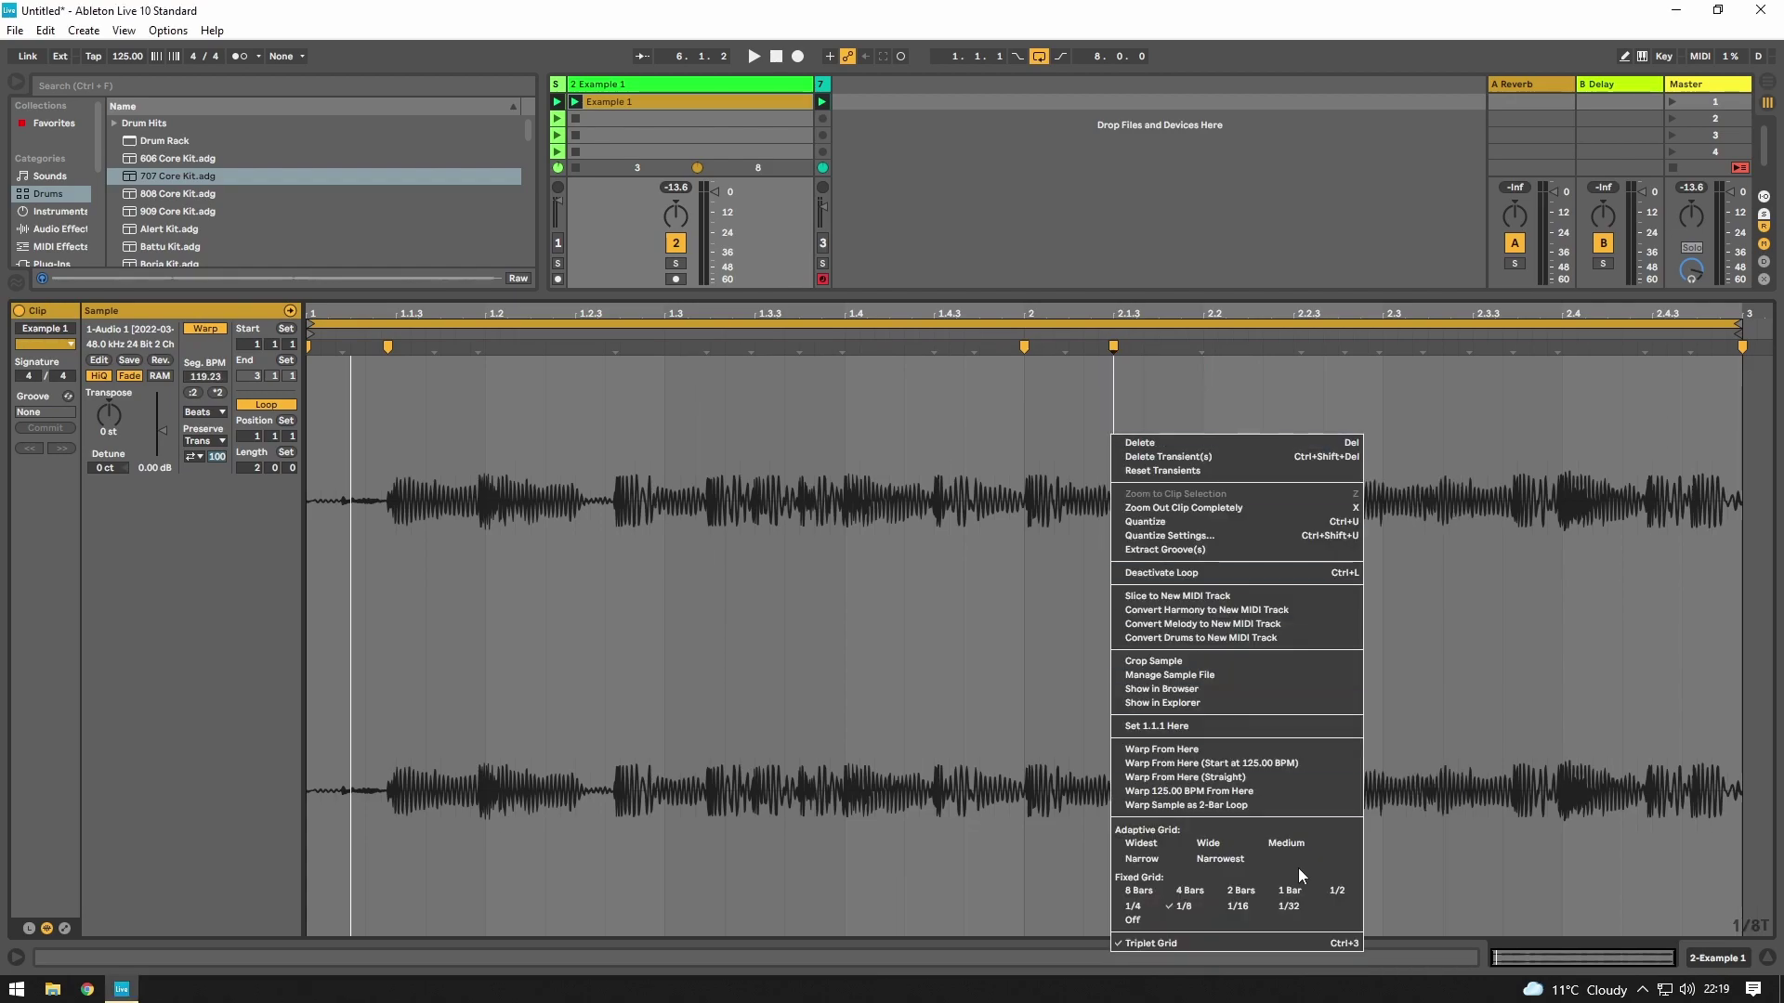
{"action": "left_click", "coordinate": [1133, 905]}
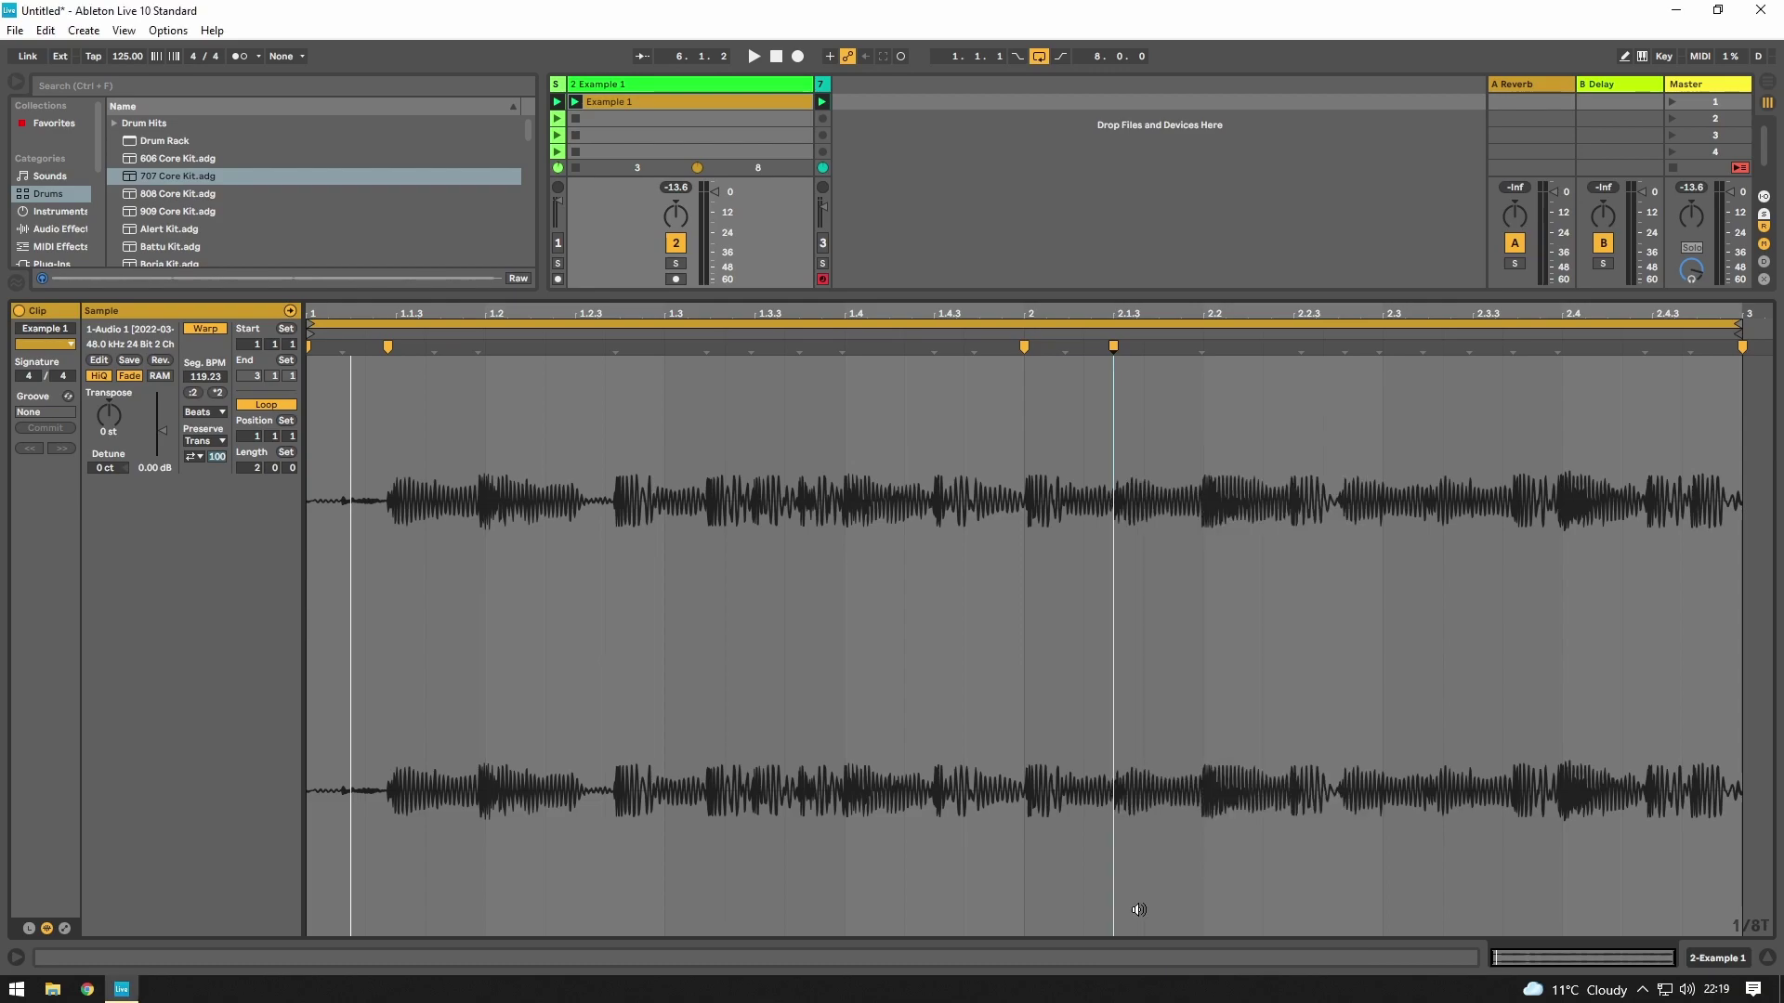
{"action": "right_click", "coordinate": [1143, 612]}
{"action": "left_click", "coordinate": [1208, 604]}
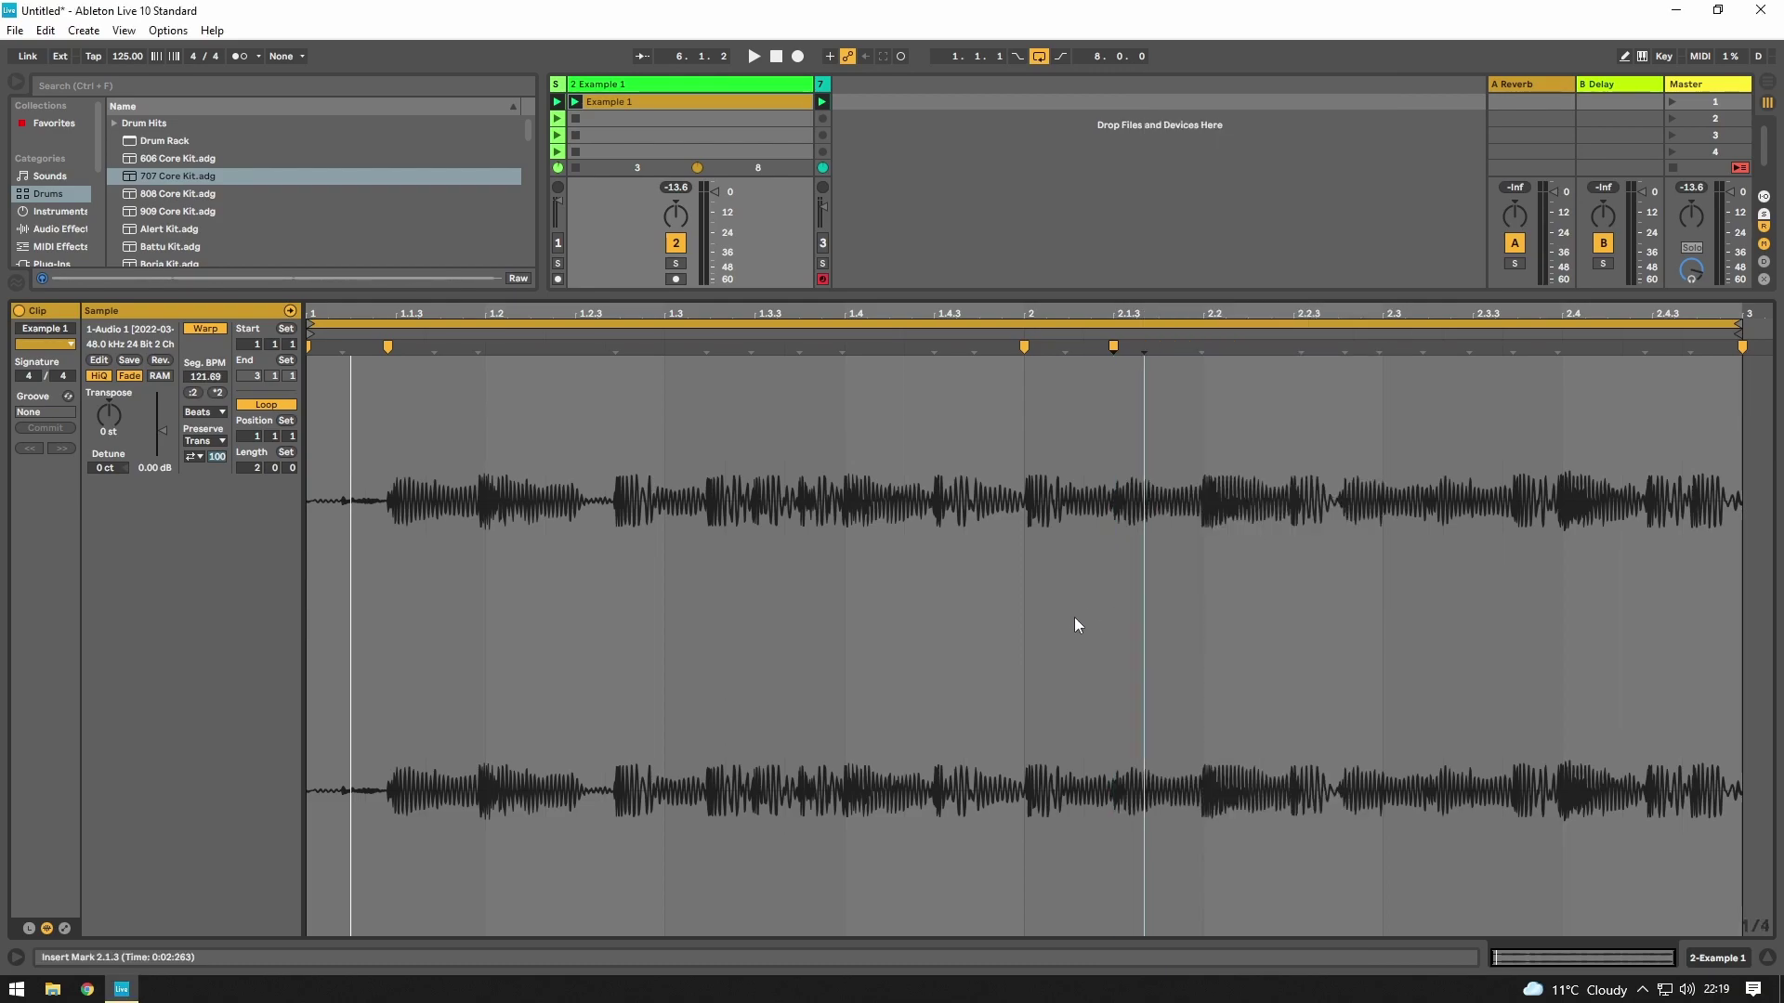
{"action": "right_click", "coordinate": [1083, 580]}
{"action": "left_click", "coordinate": [1158, 533]}
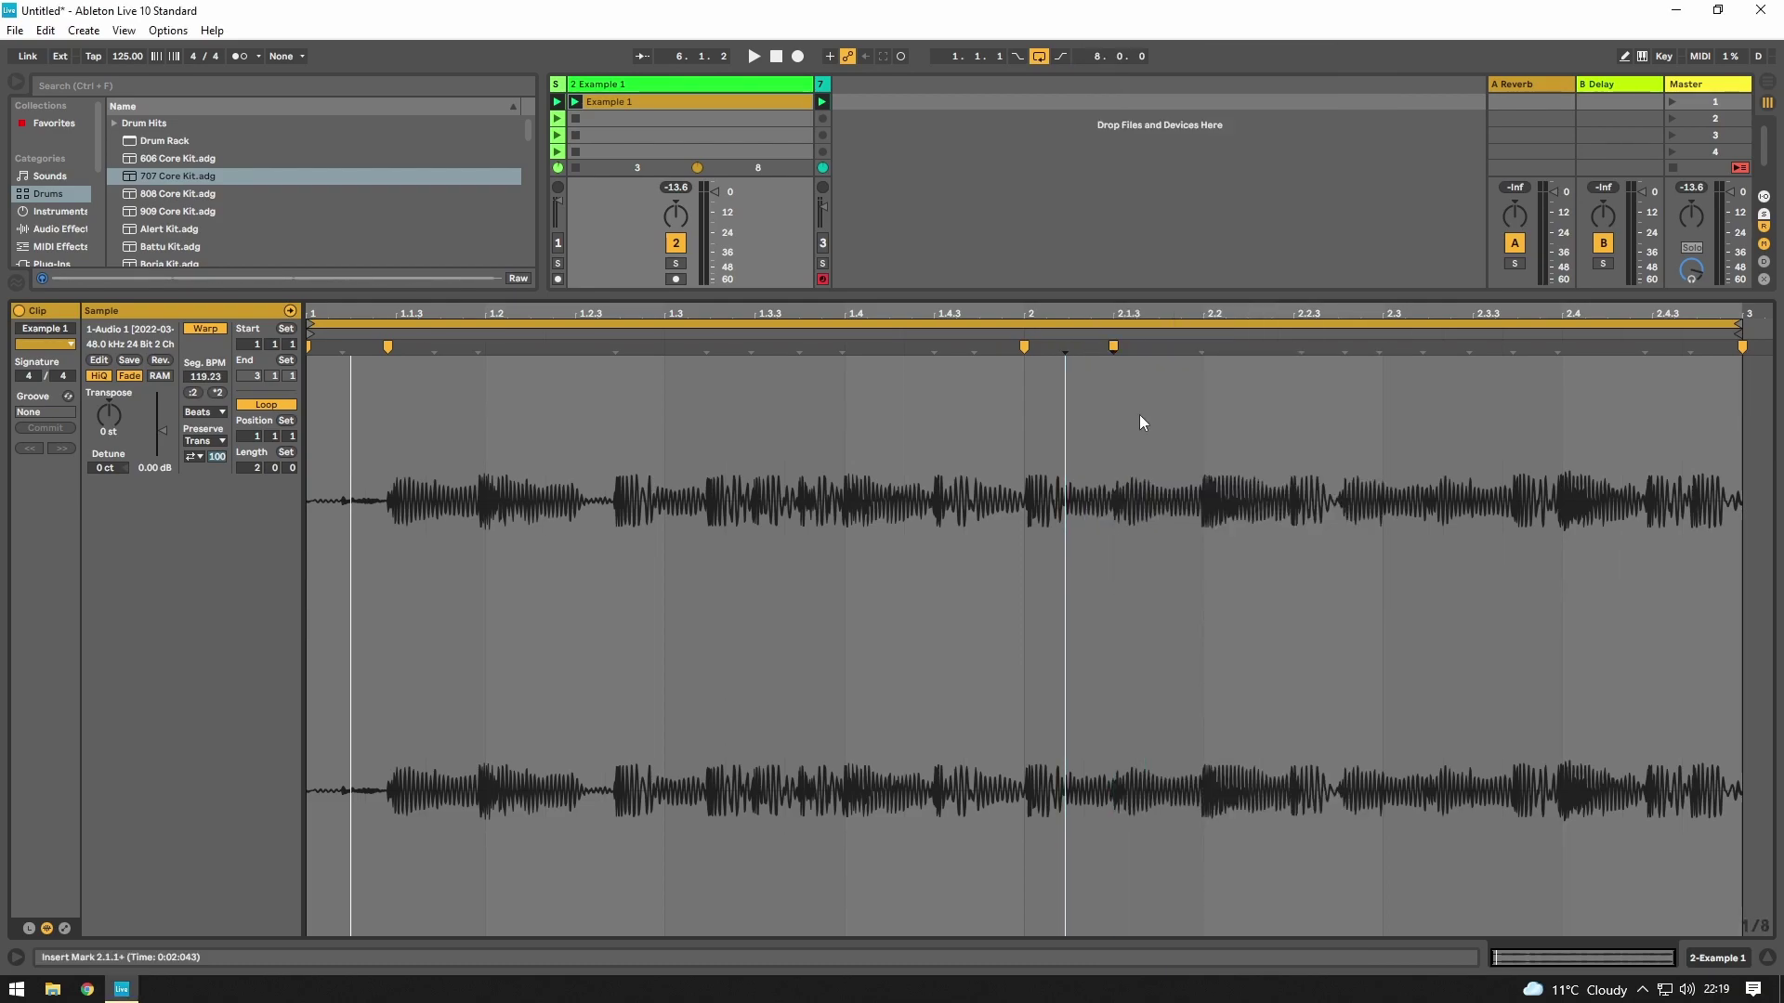
- Move the first note's warp marker to 1.1.3 and select the note from there to 1.2.1
{"action": "left_click_drag", "start_coordinate": [1102, 381], "coordinate": [1011, 394]}
{"action": "key", "text": "Right"}
{"action": "key", "text": "shift+Left"}
{"action": "left_click_drag", "start_coordinate": [390, 370], "coordinate": [396, 372]}
{"action": "mouse_move", "coordinate": [387, 453]}
{"action": "left_mouse_down"}
{"action": "mouse_move", "coordinate": [431, 399]}
{"action": "mouse_move", "coordinate": [476, 398]}
{"action": "left_mouse_up"}
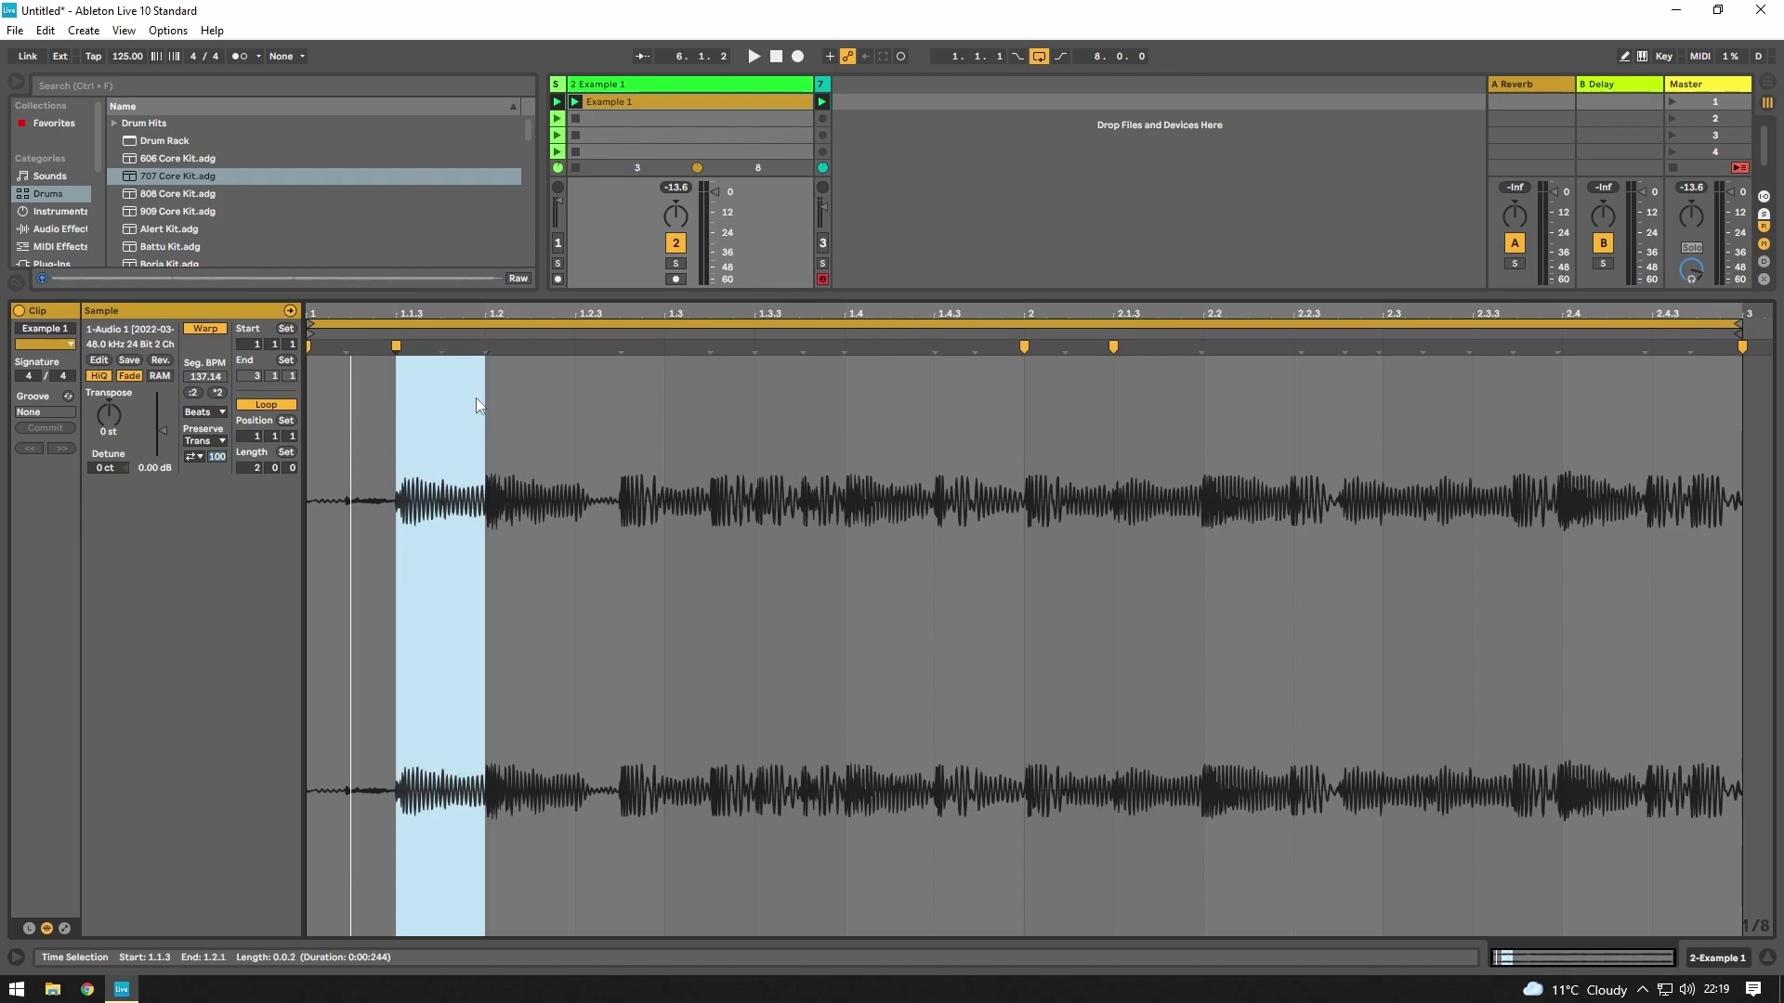
- Add warp markers at 1.2.1 and 2.2.1, comparing the matching notes in both bars
{"action": "double_click", "coordinate": [485, 346]}
{"action": "left_click_drag", "start_coordinate": [483, 524], "coordinate": [570, 523]}
{"action": "left_click_drag", "start_coordinate": [1213, 522], "coordinate": [1292, 501]}
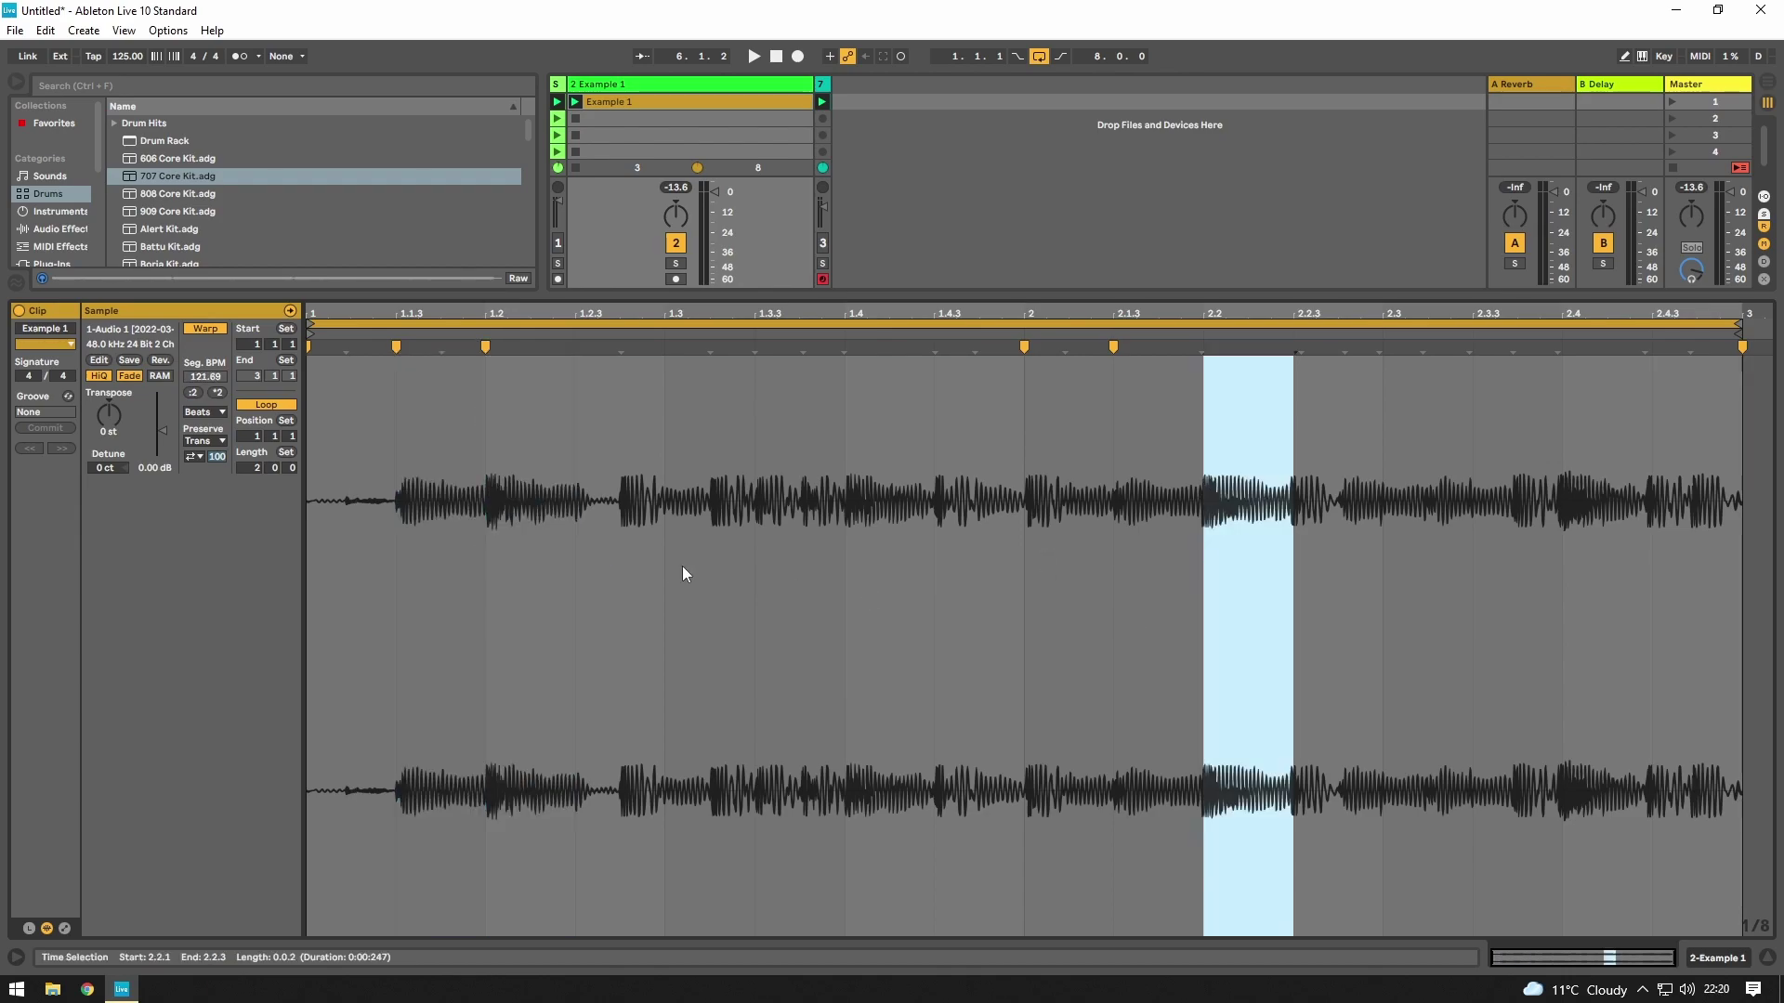
{"action": "left_click", "coordinate": [485, 345]}
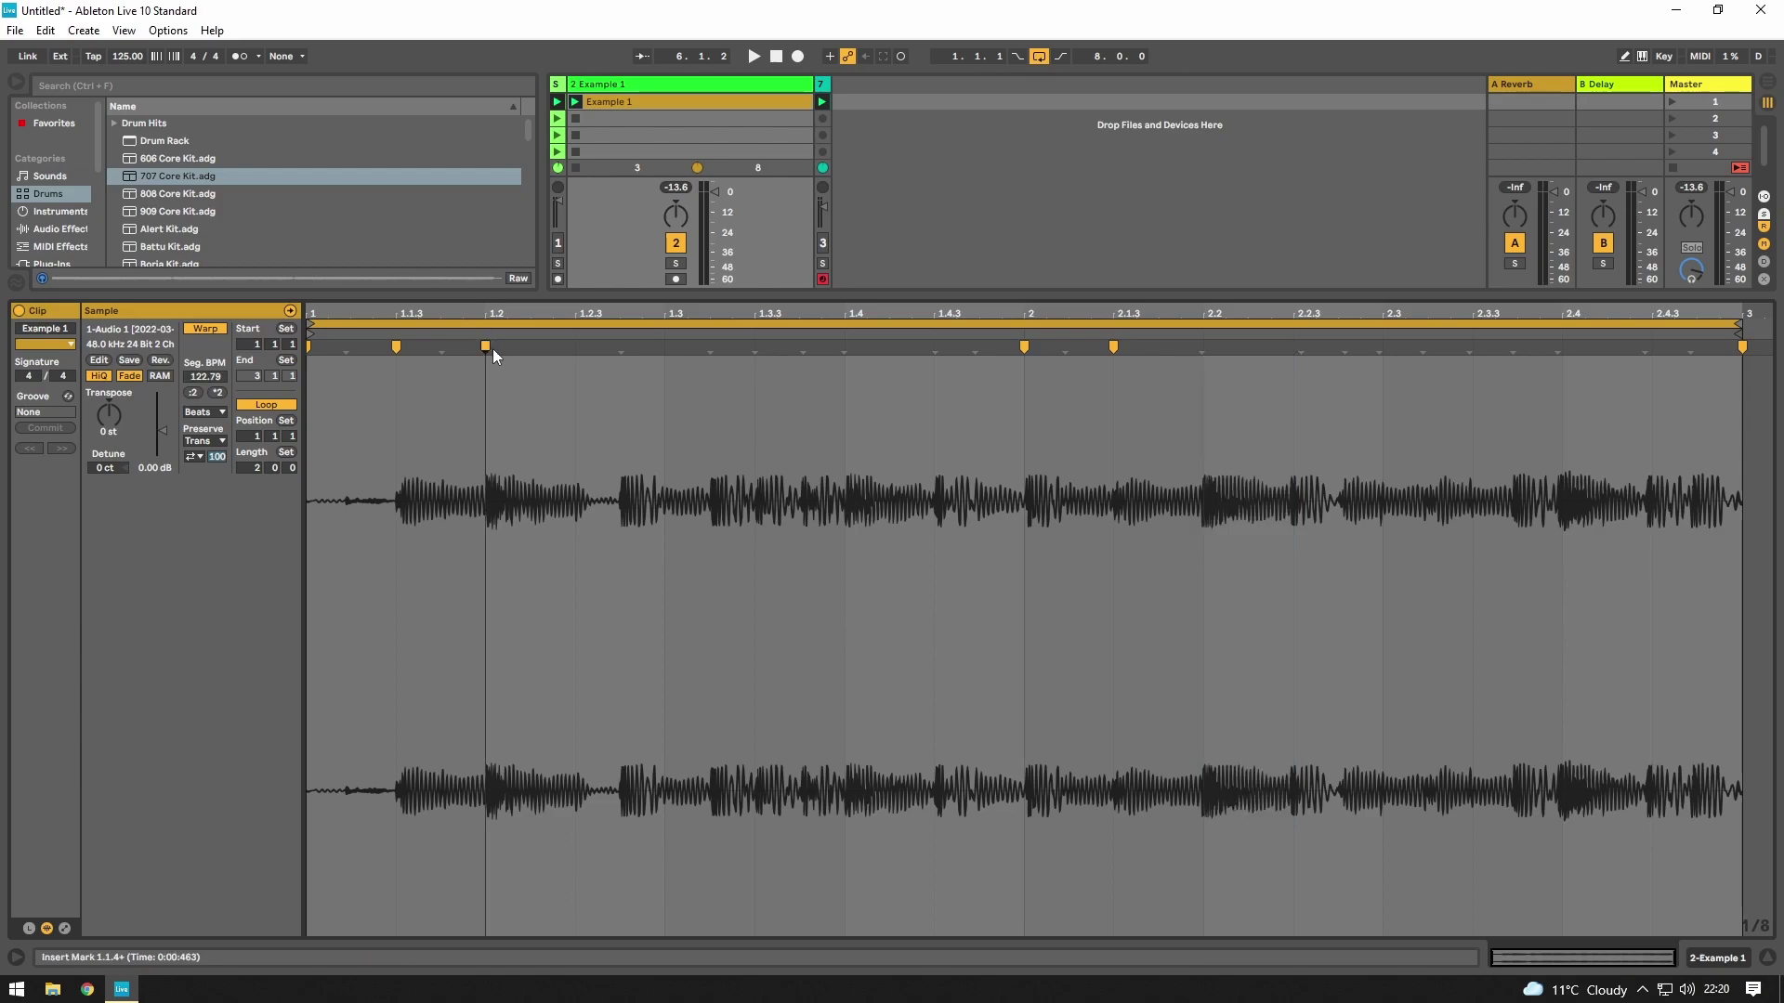
{"action": "double_click", "coordinate": [1204, 346]}
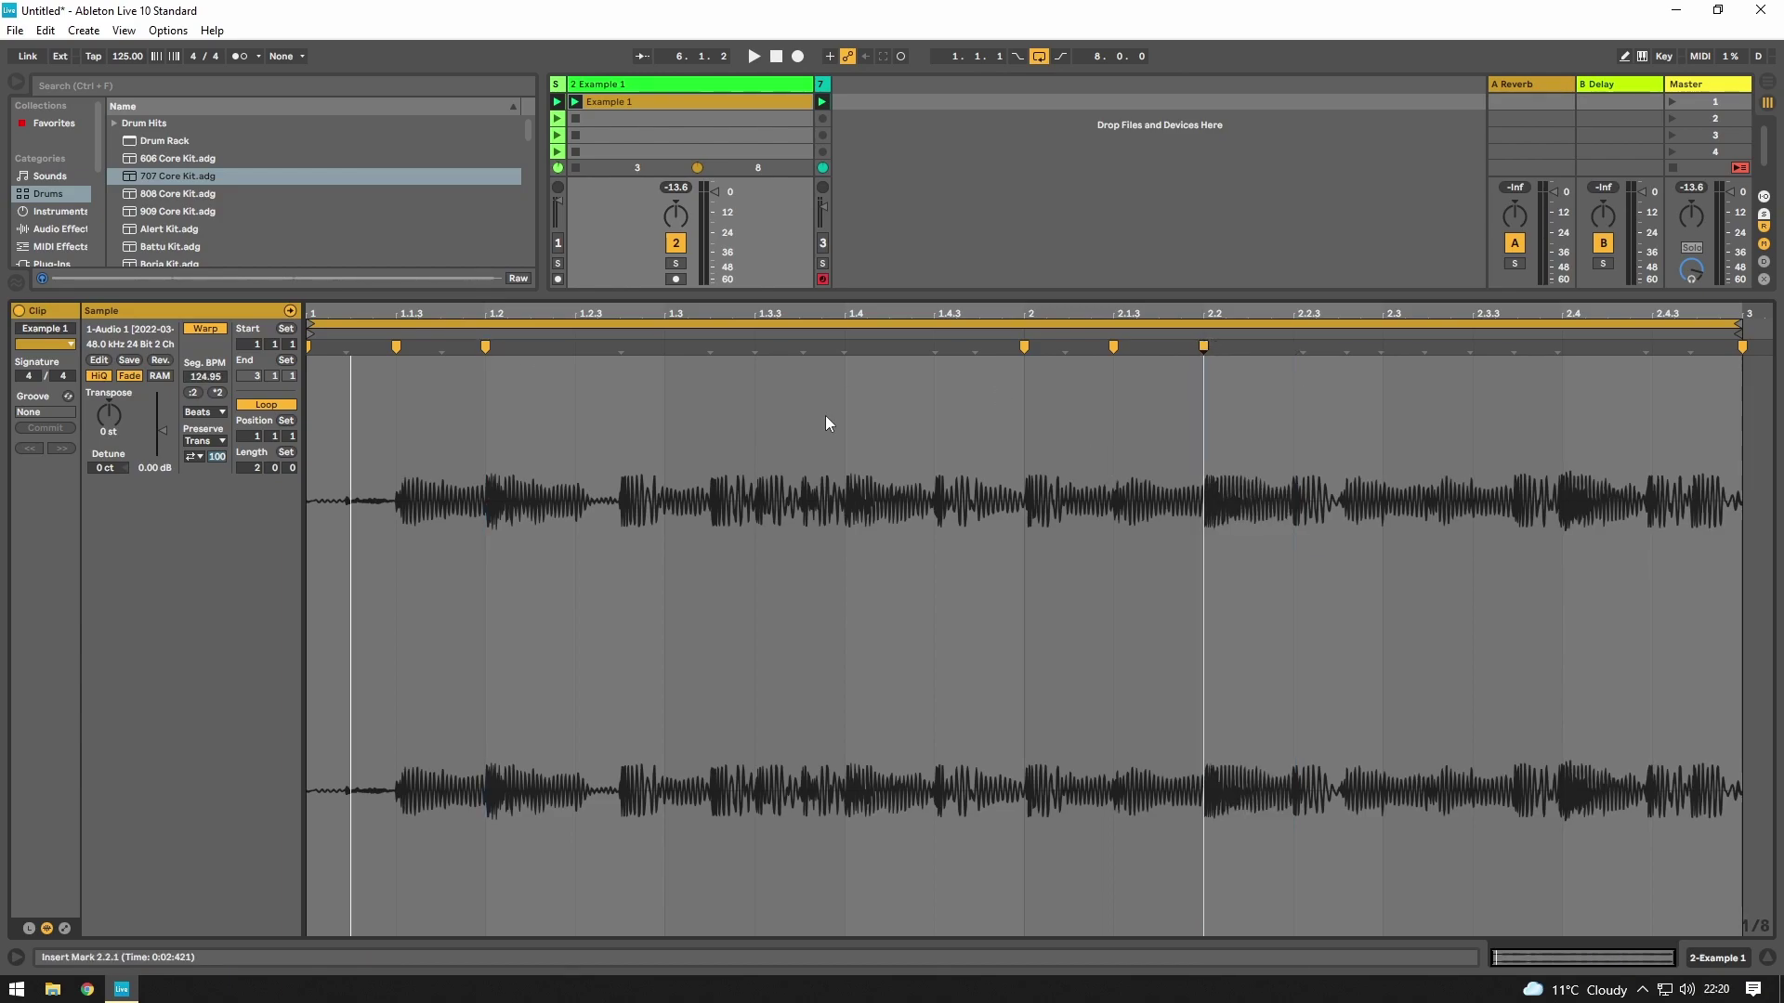
{"action": "left_click", "coordinate": [464, 382]}
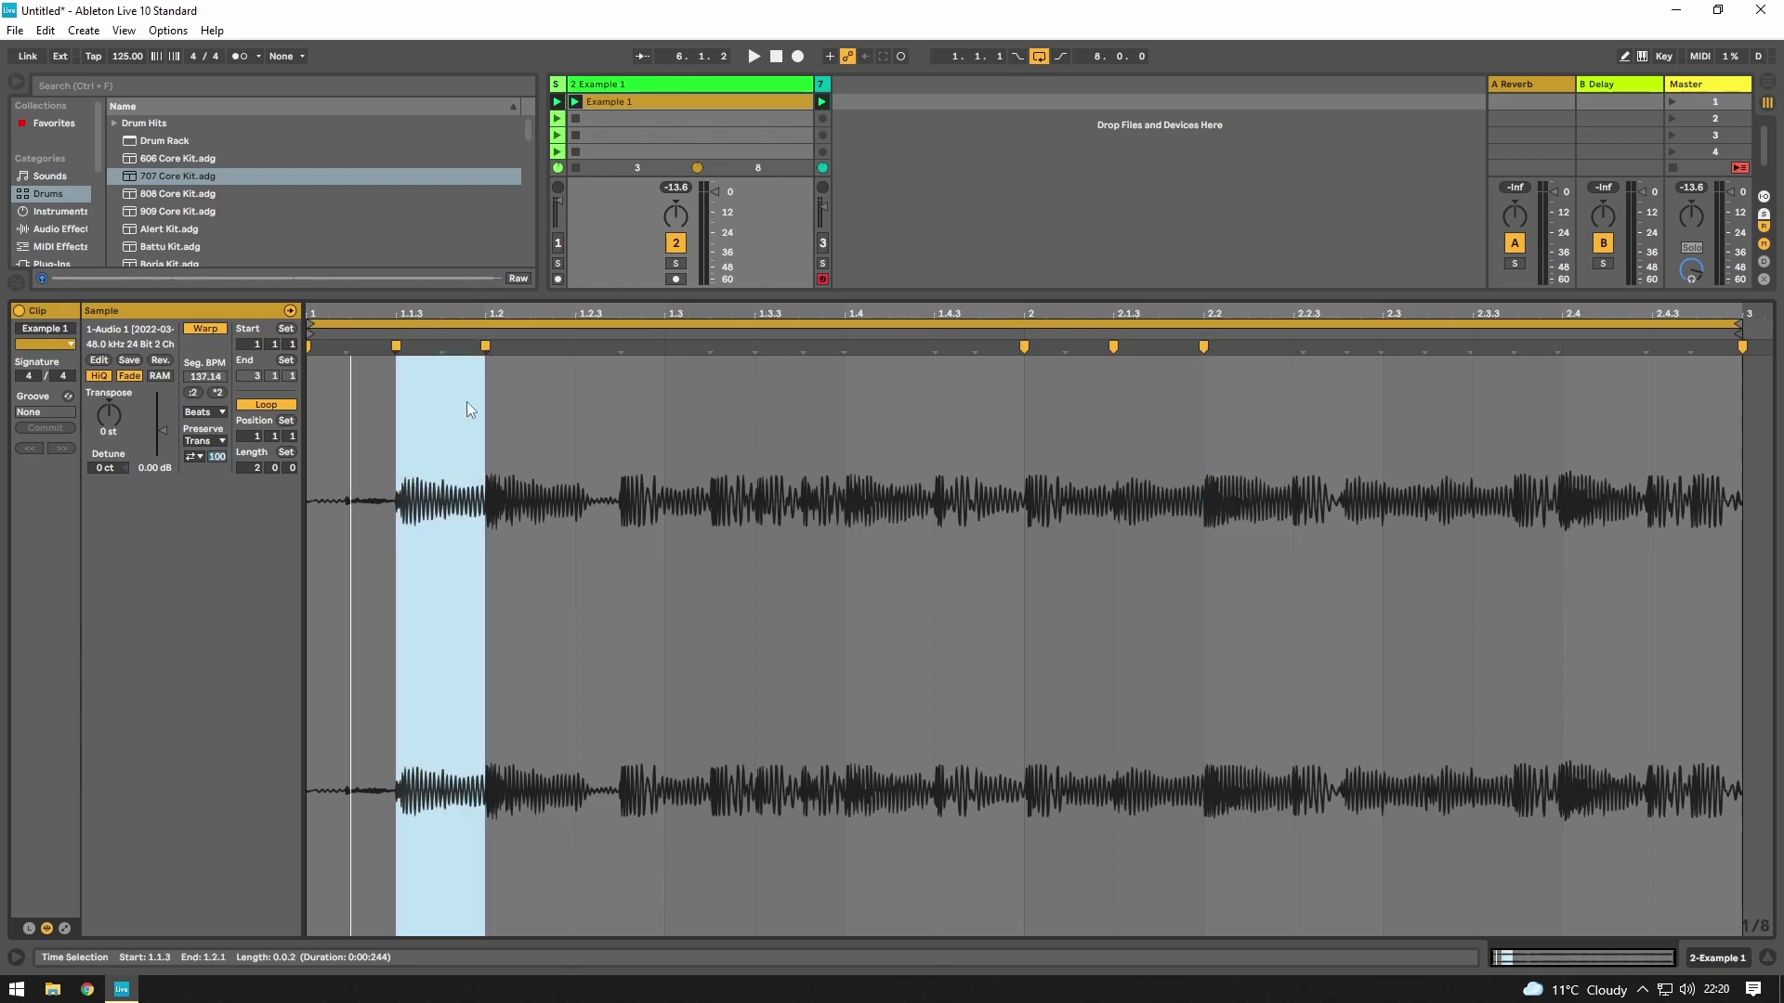
{"action": "left_click", "coordinate": [1190, 405]}
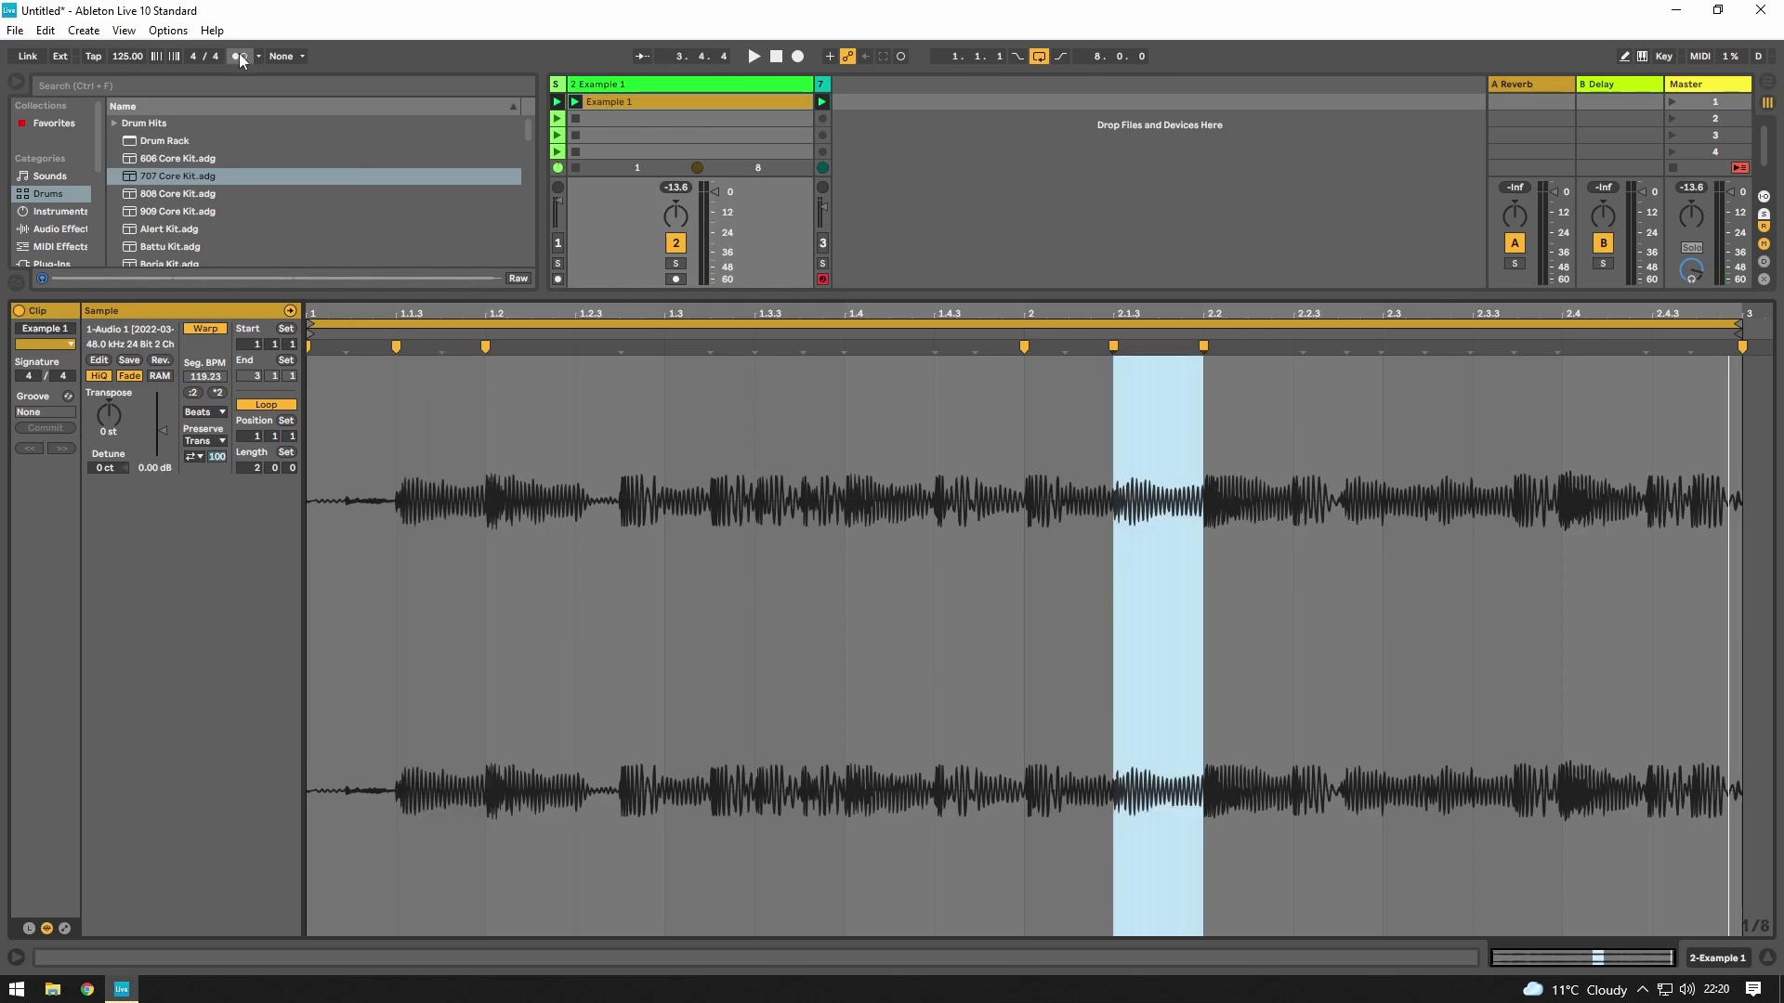
- Play the warped loop against the metronome, stop playback and switch the metronome off
{"action": "key", "text": "space"}
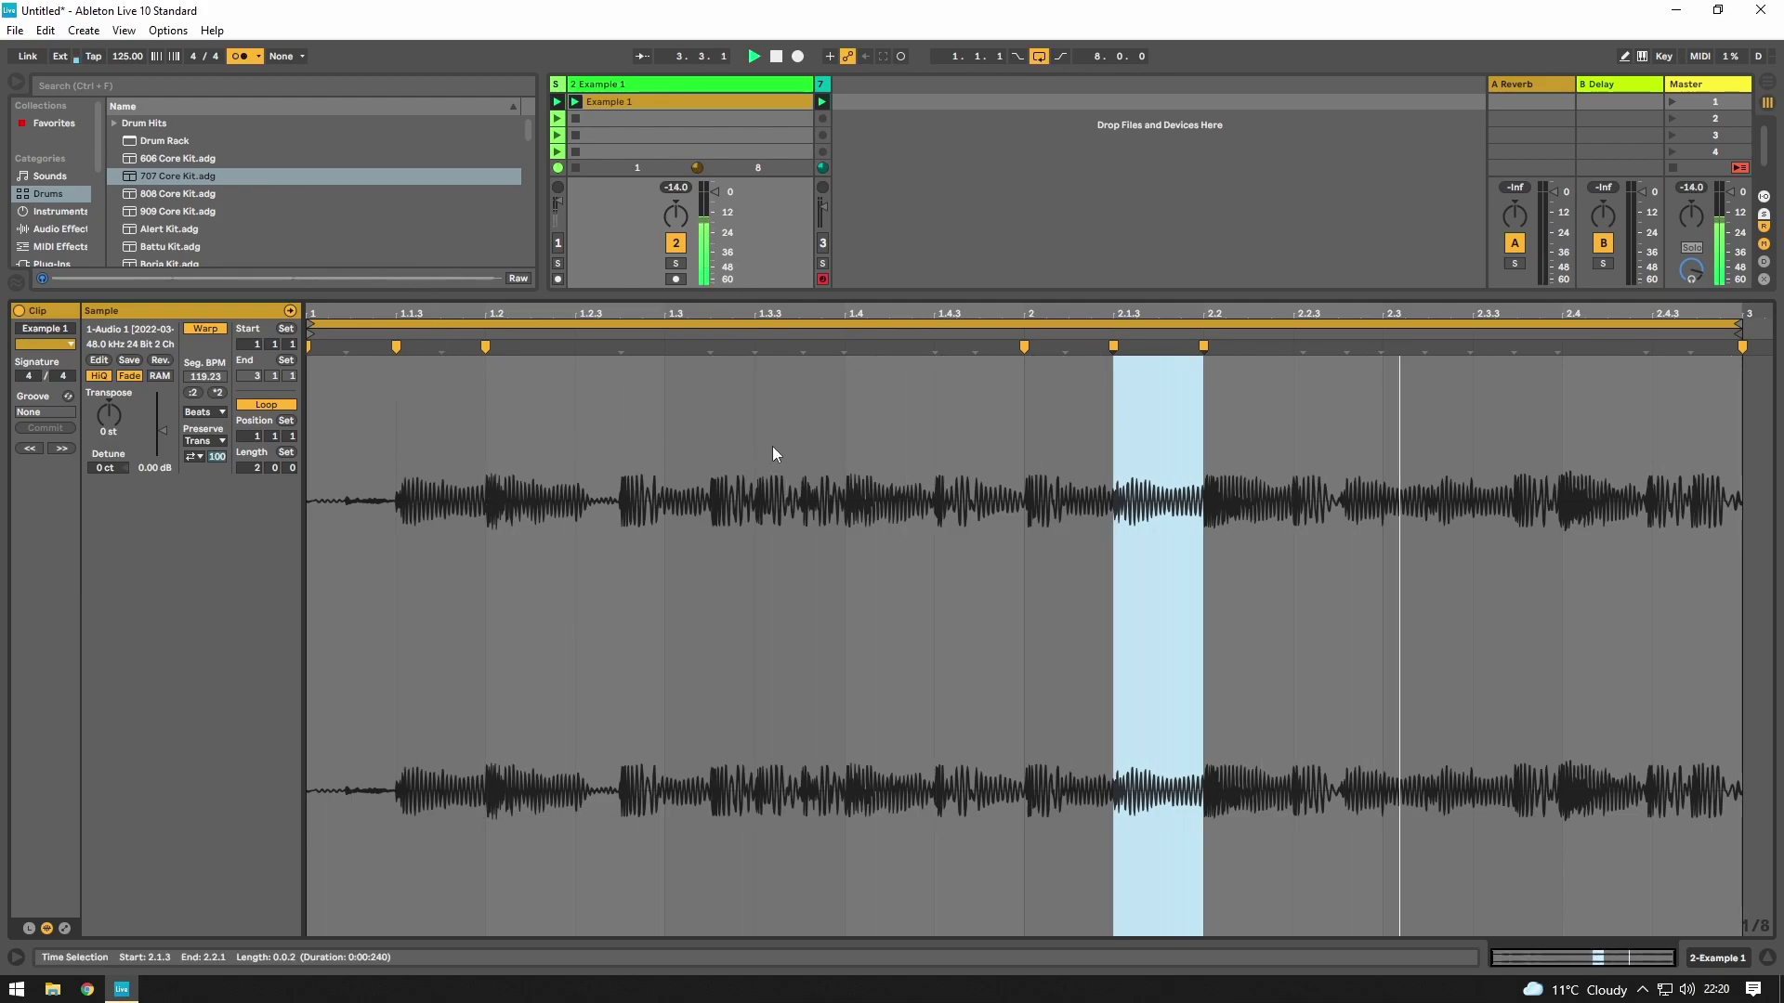
{"action": "key", "text": "space"}
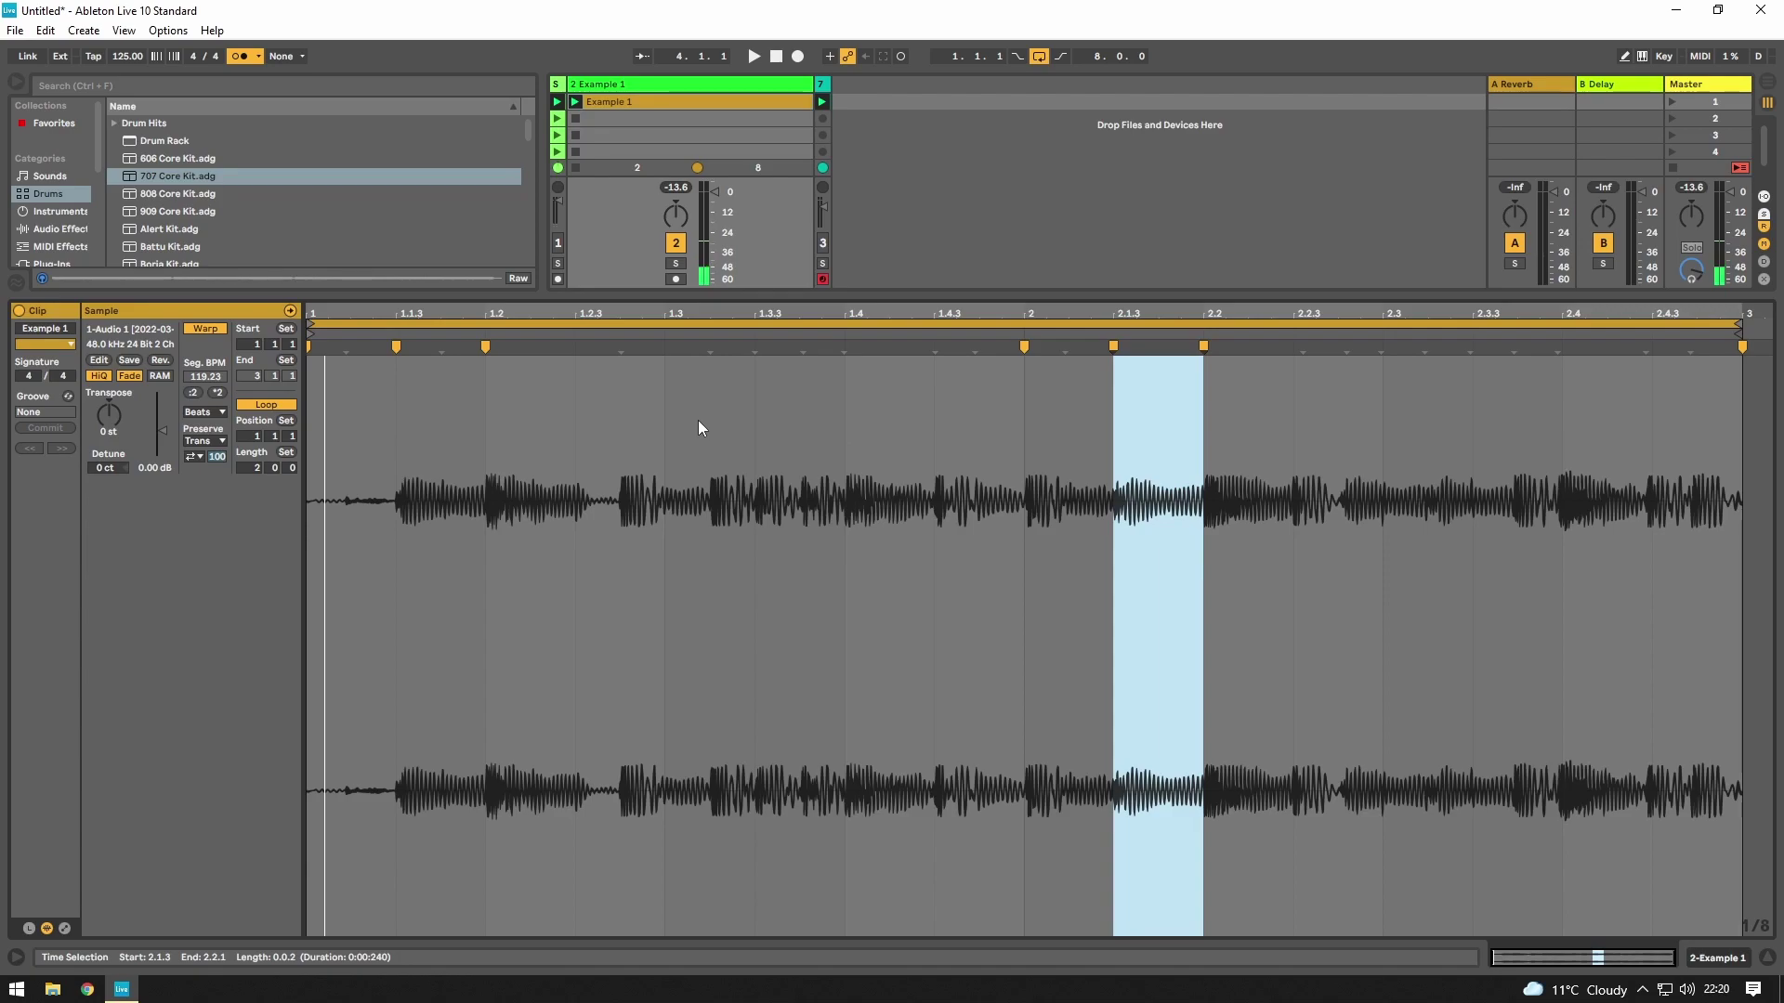
{"action": "left_click", "coordinate": [240, 56]}
- Compare the fourth-beat notes in both bars and add warp markers at 1.4.1 and 2.4.1
{"action": "left_click_drag", "start_coordinate": [752, 481], "coordinate": [803, 485]}
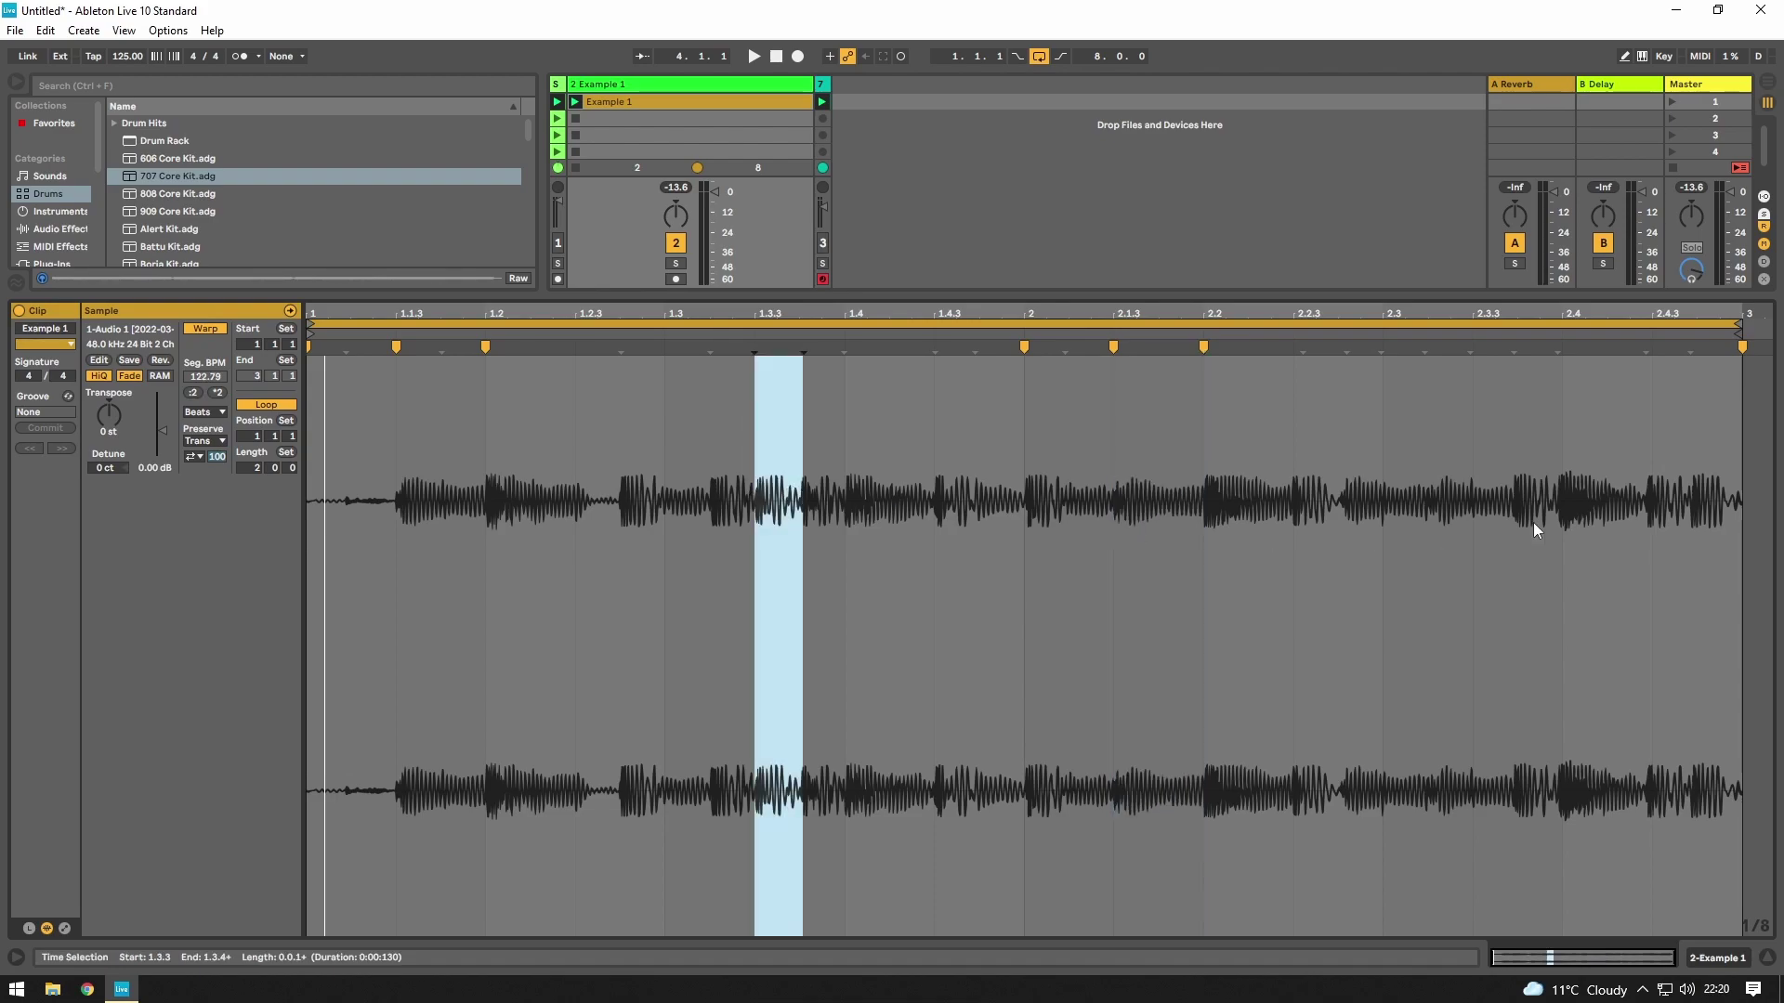
{"action": "left_click_drag", "start_coordinate": [1562, 463], "coordinate": [1637, 482]}
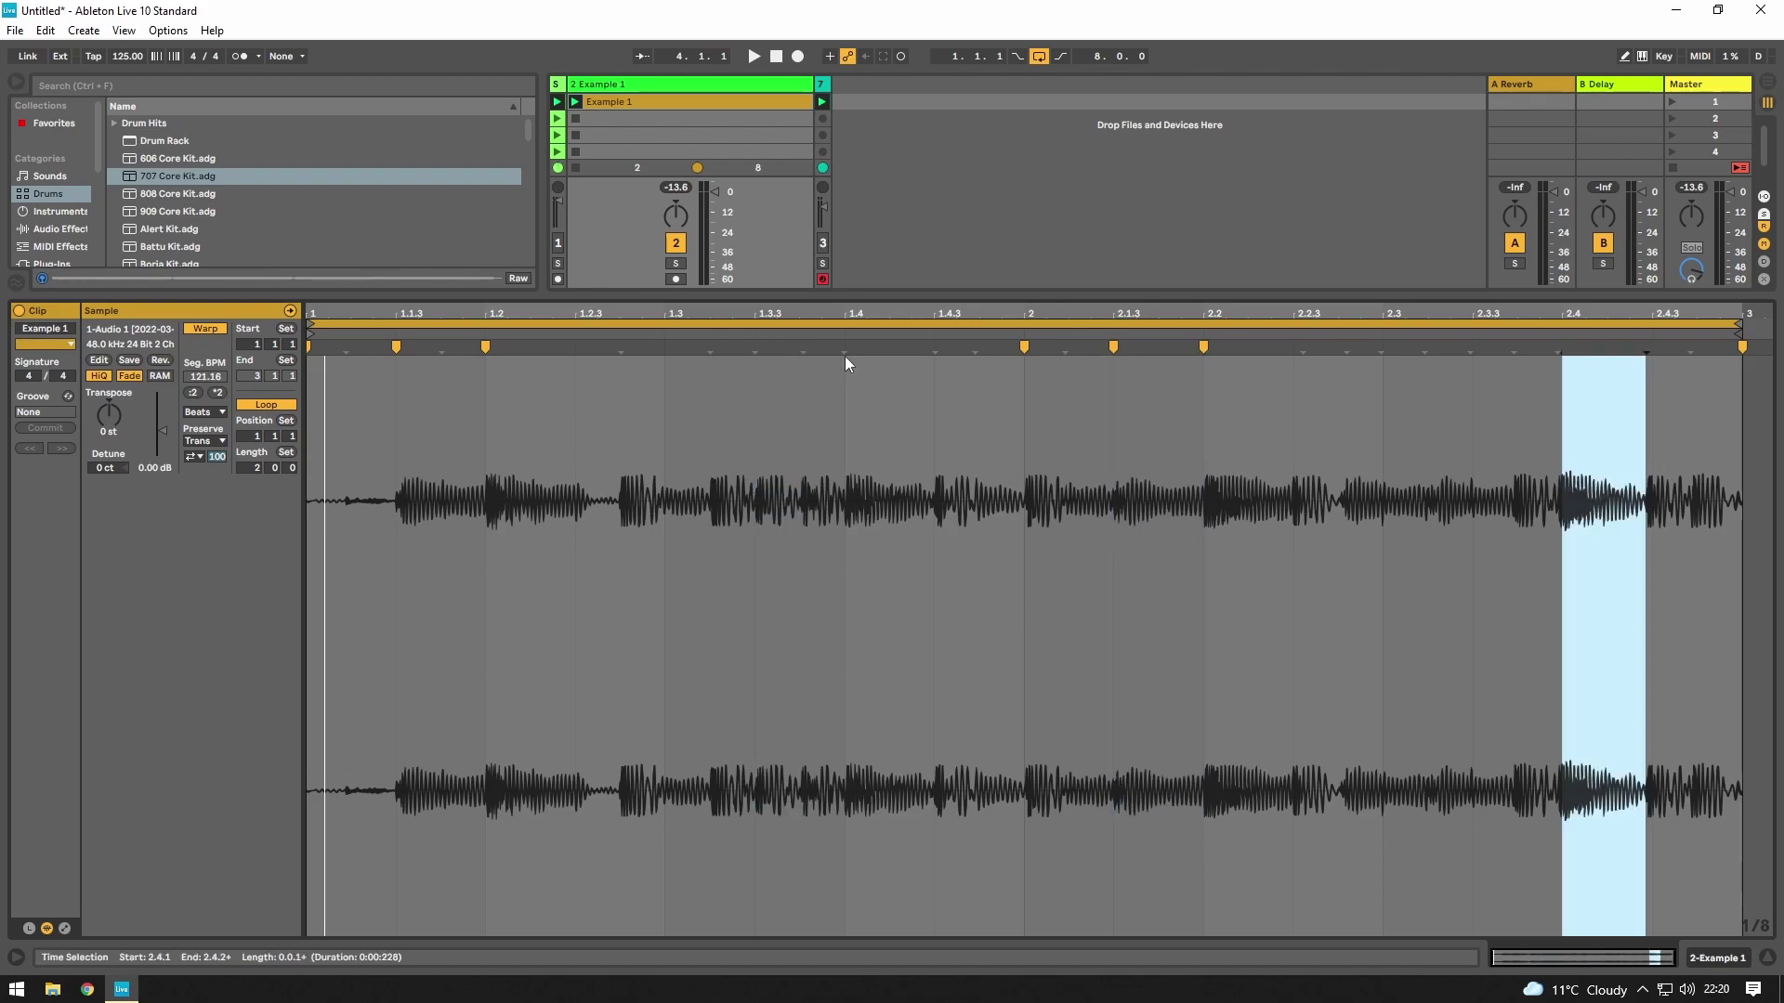
{"action": "left_click_drag", "start_coordinate": [844, 489], "coordinate": [924, 507]}
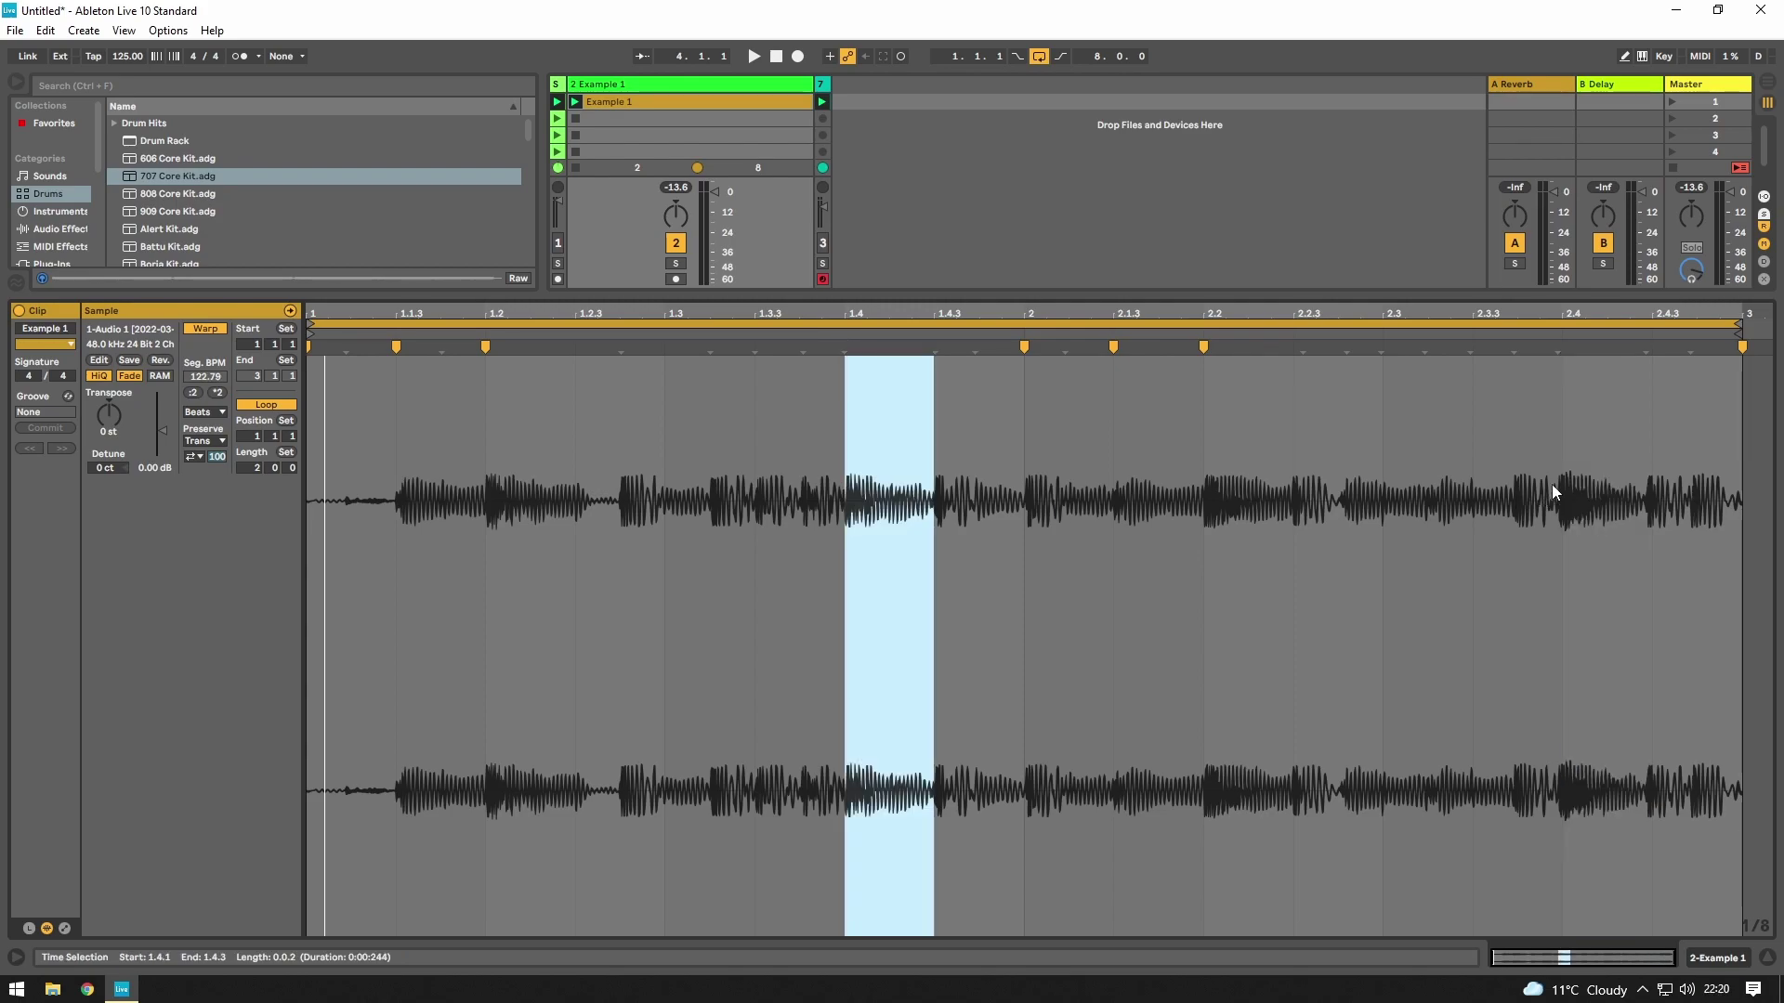
{"action": "left_click_drag", "start_coordinate": [1558, 493], "coordinate": [1625, 500]}
{"action": "left_click", "coordinate": [833, 387]}
{"action": "key", "text": "ctrl+i"}
{"action": "left_click", "coordinate": [1570, 351]}
{"action": "key", "text": "ctrl+i"}
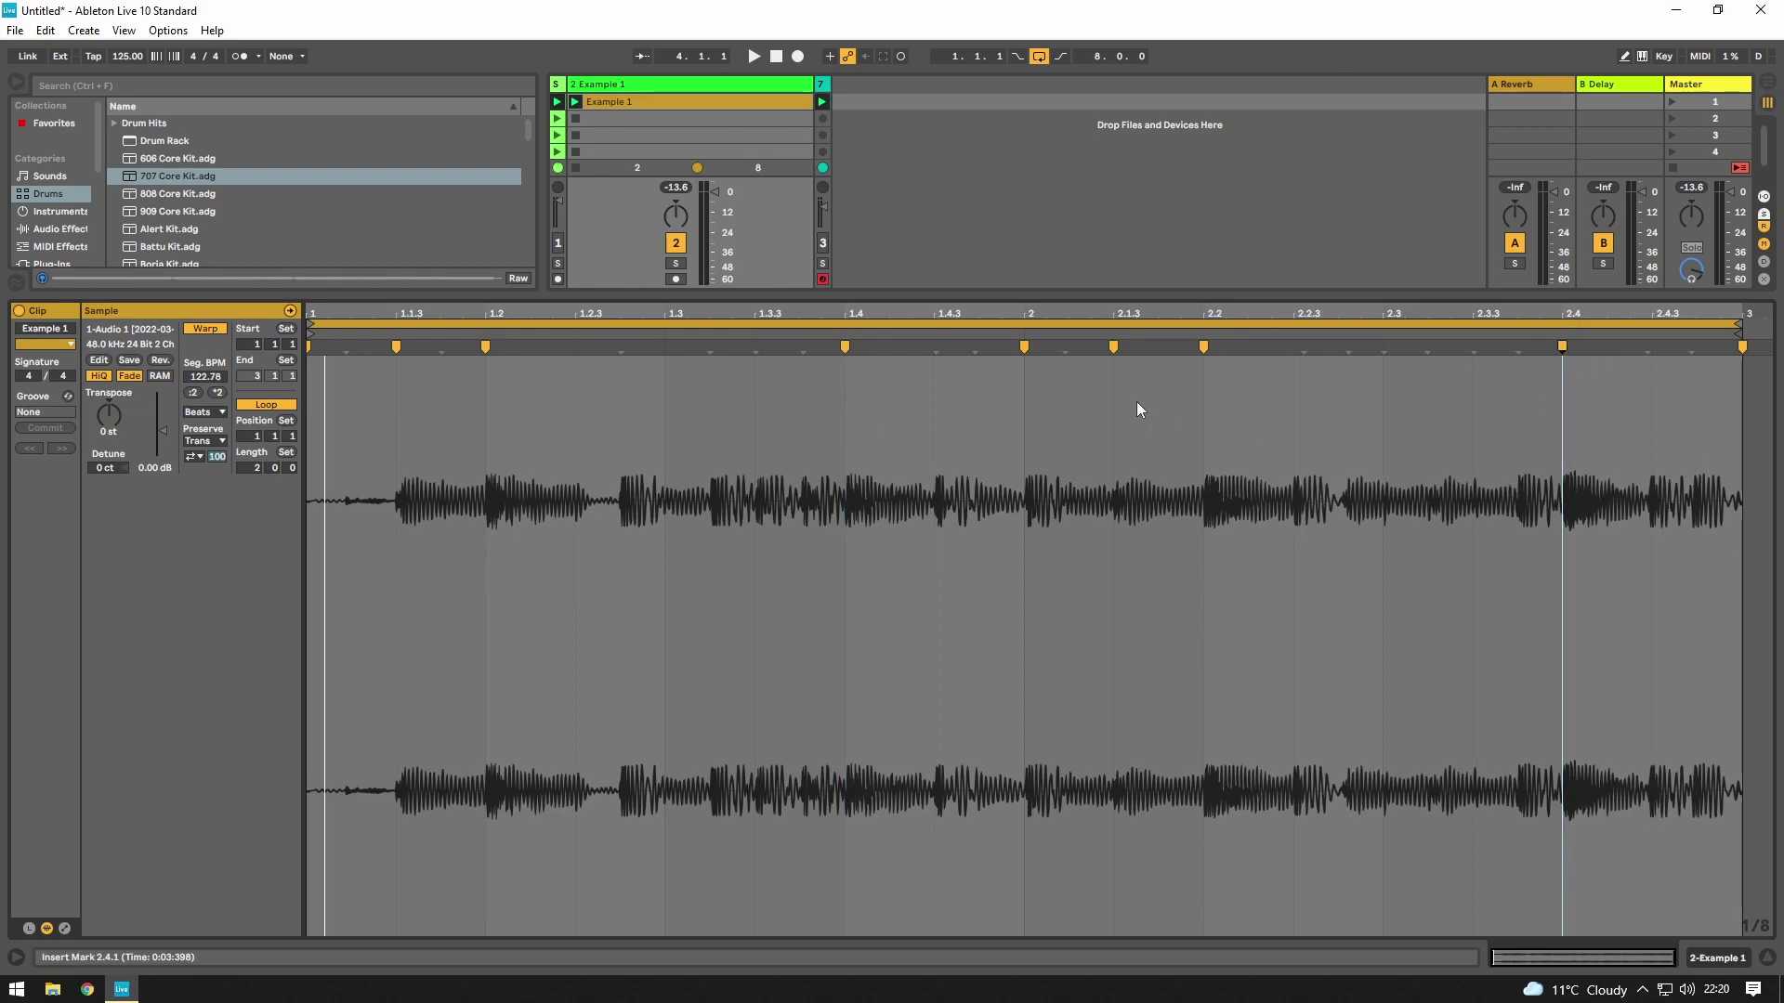
- Add warp markers at 1.4.3 and 2.4.3, aligning the notes to the grid, and play the loop to check
{"action": "left_click", "coordinate": [936, 350]}
{"action": "key", "text": "ctrl+i"}
{"action": "left_click", "coordinate": [1649, 351]}
{"action": "left_click_drag", "start_coordinate": [1647, 346], "coordinate": [1652, 347]}
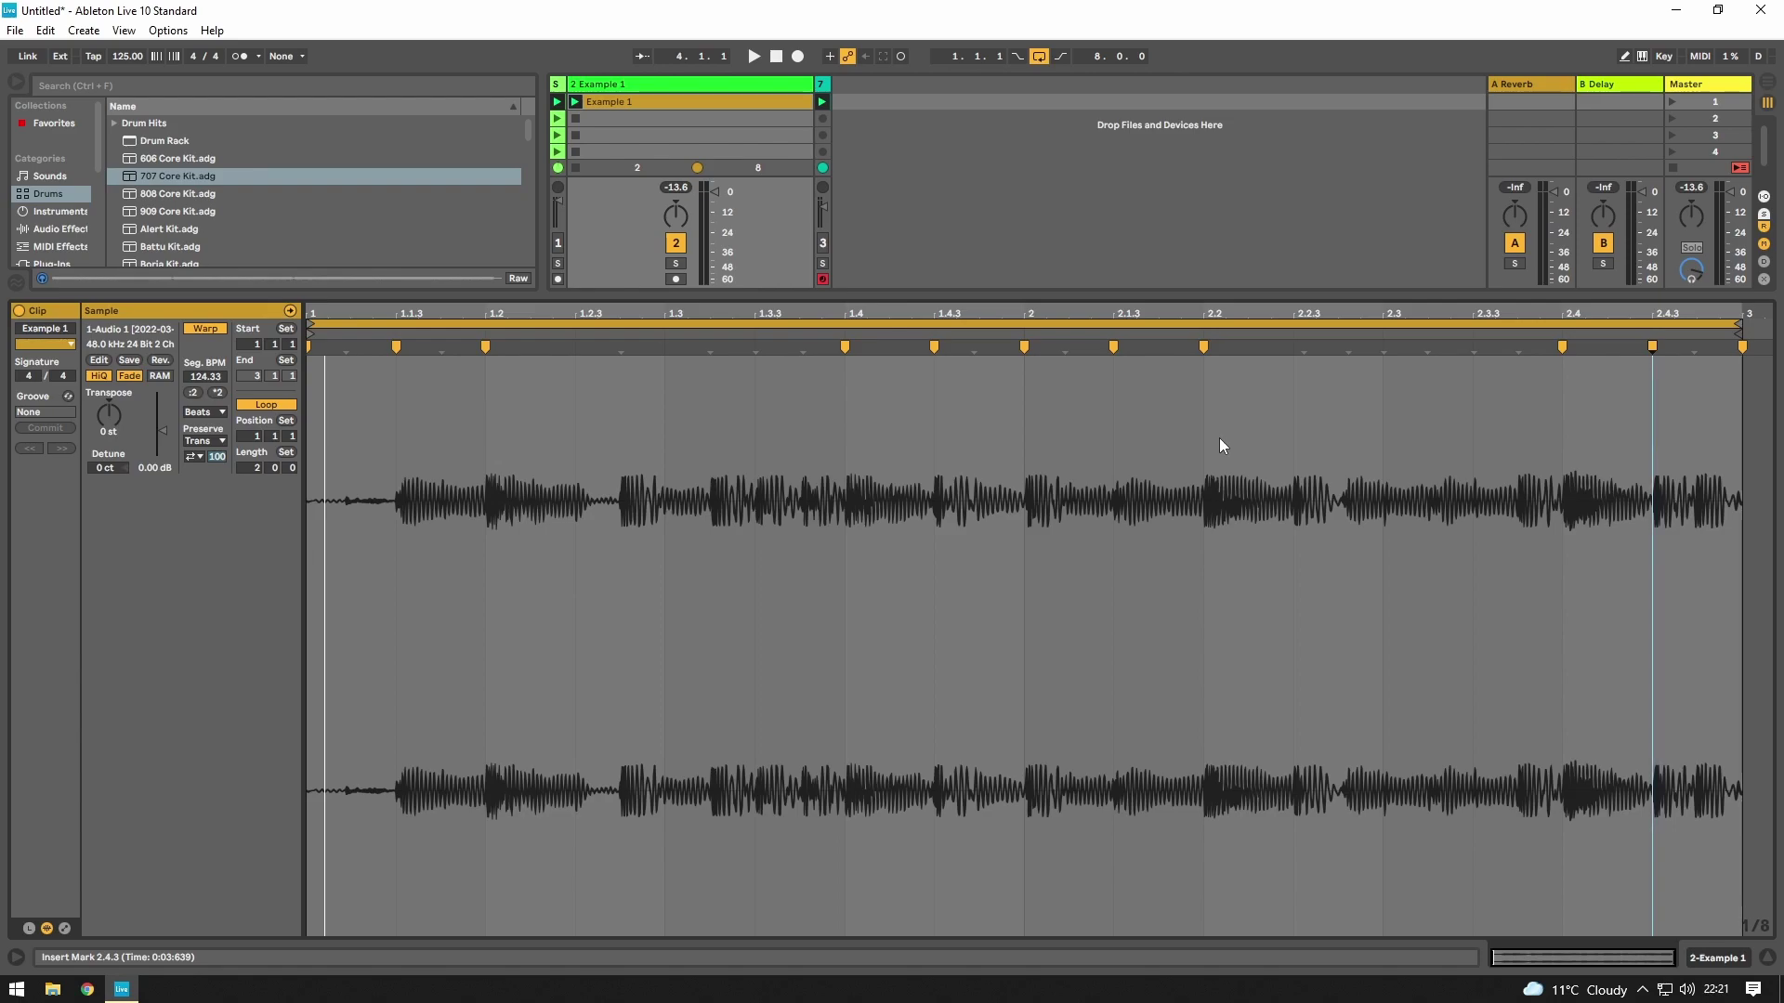
{"action": "key", "text": "space"}
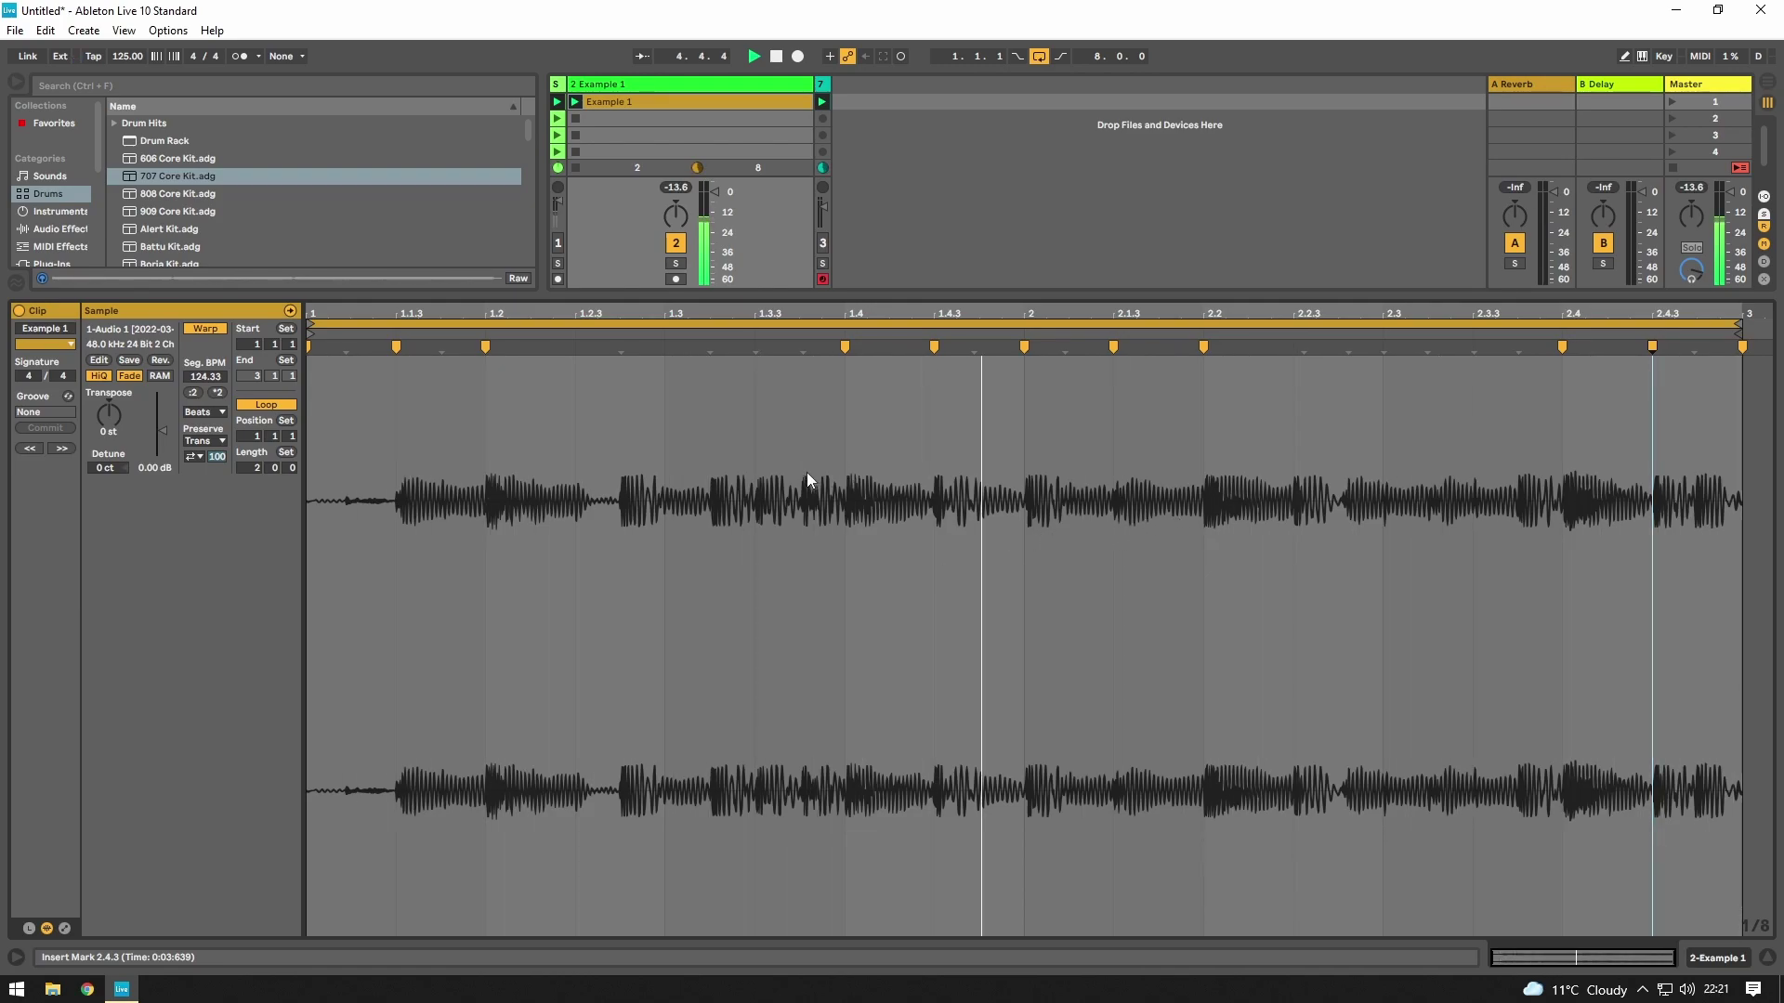
{"action": "key", "text": "space"}
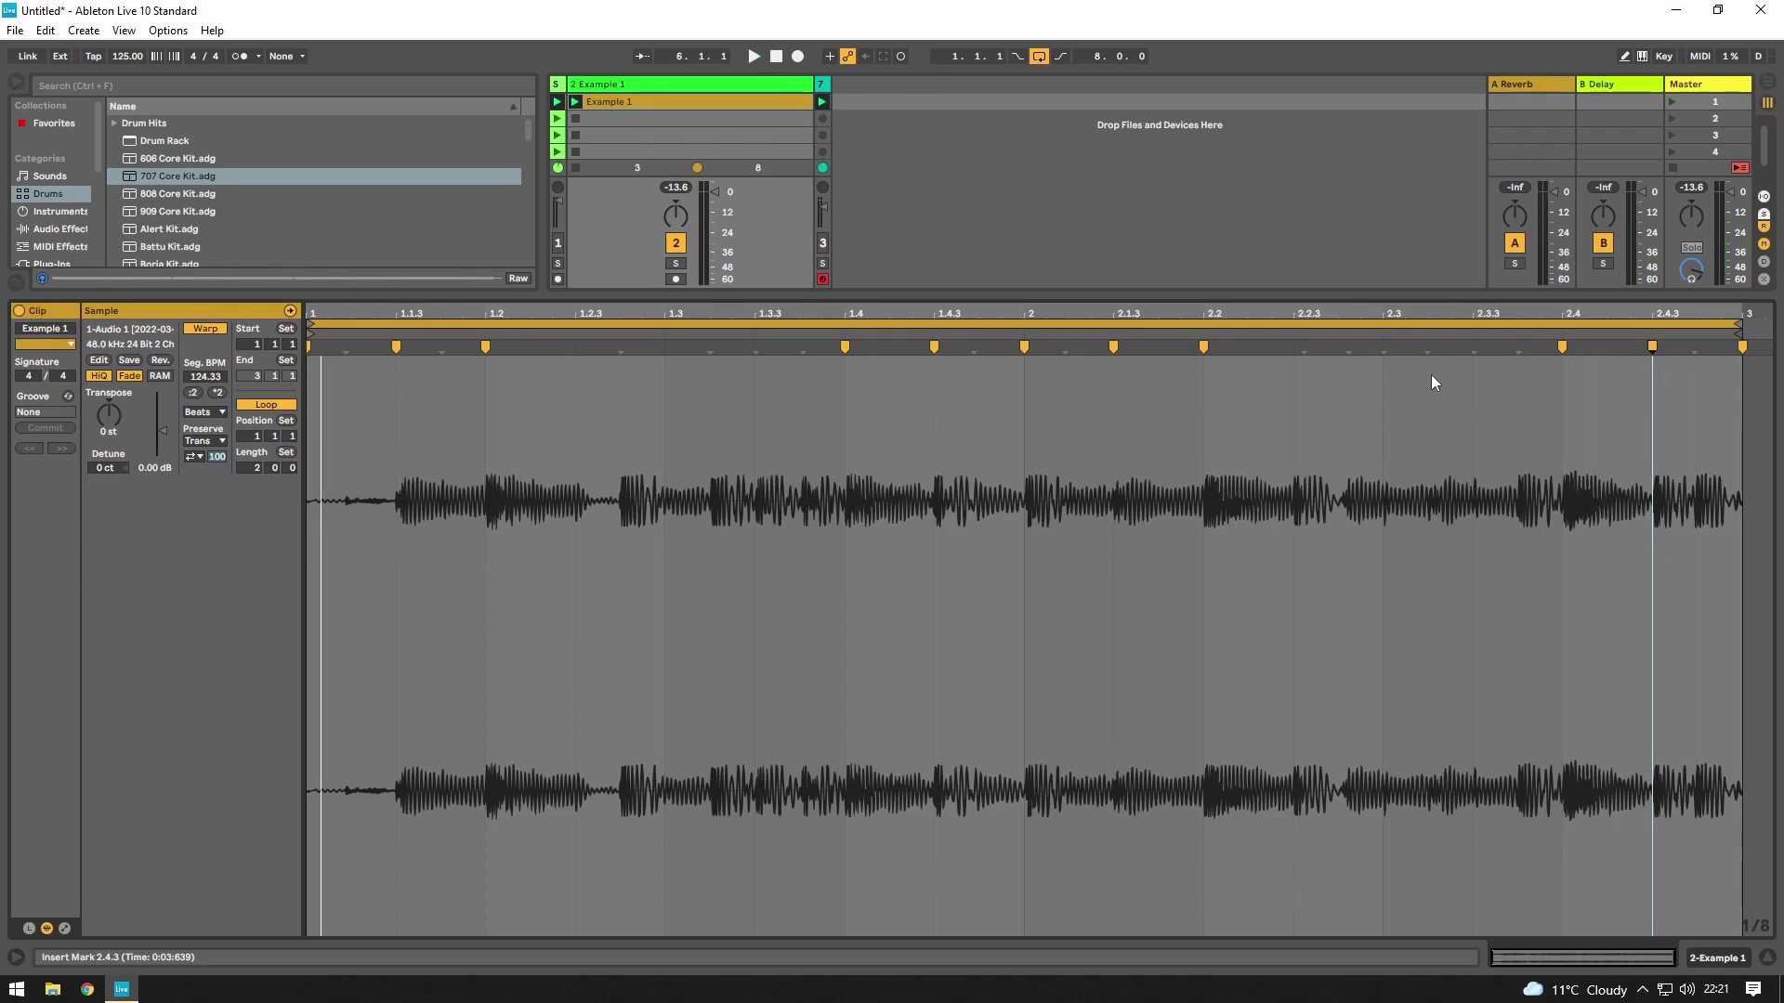
- Narrow the grid to 1/16 and add warp markers at 1.2.4, 1.3.3, 2.3.1, 2.3.2, 2.3.3 and 2.4.4
{"action": "double_click", "coordinate": [1384, 347]}
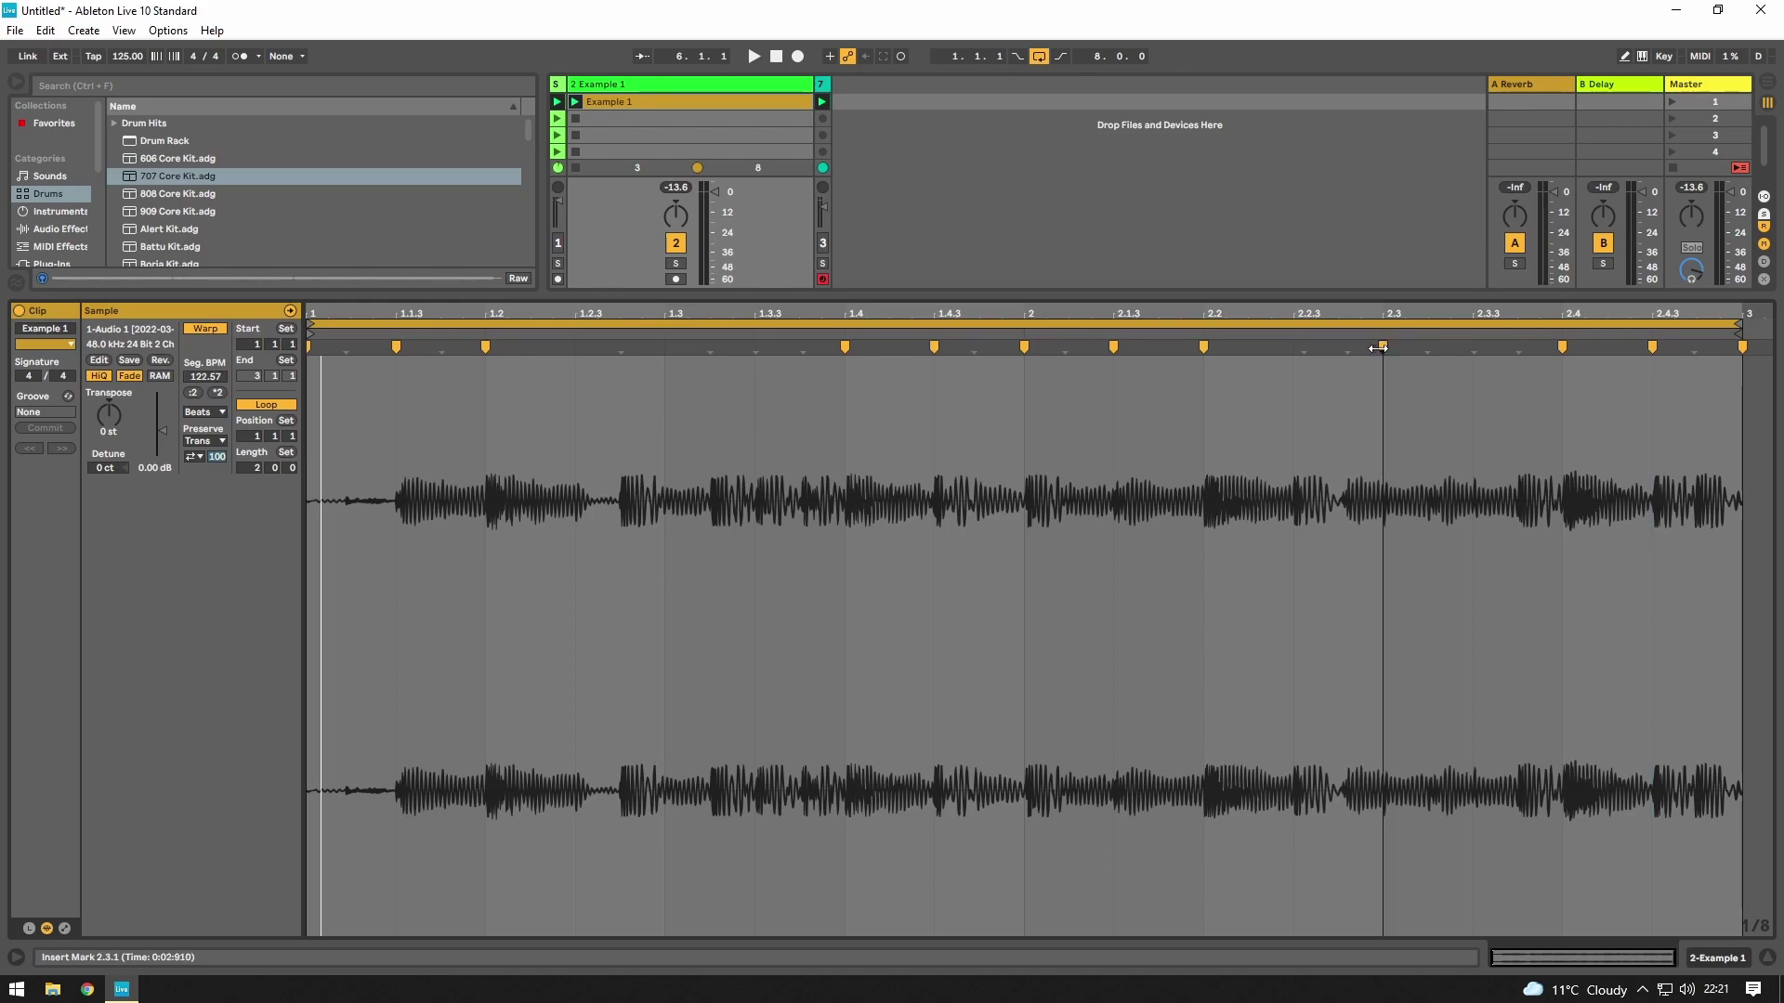
{"action": "double_click", "coordinate": [1428, 346]}
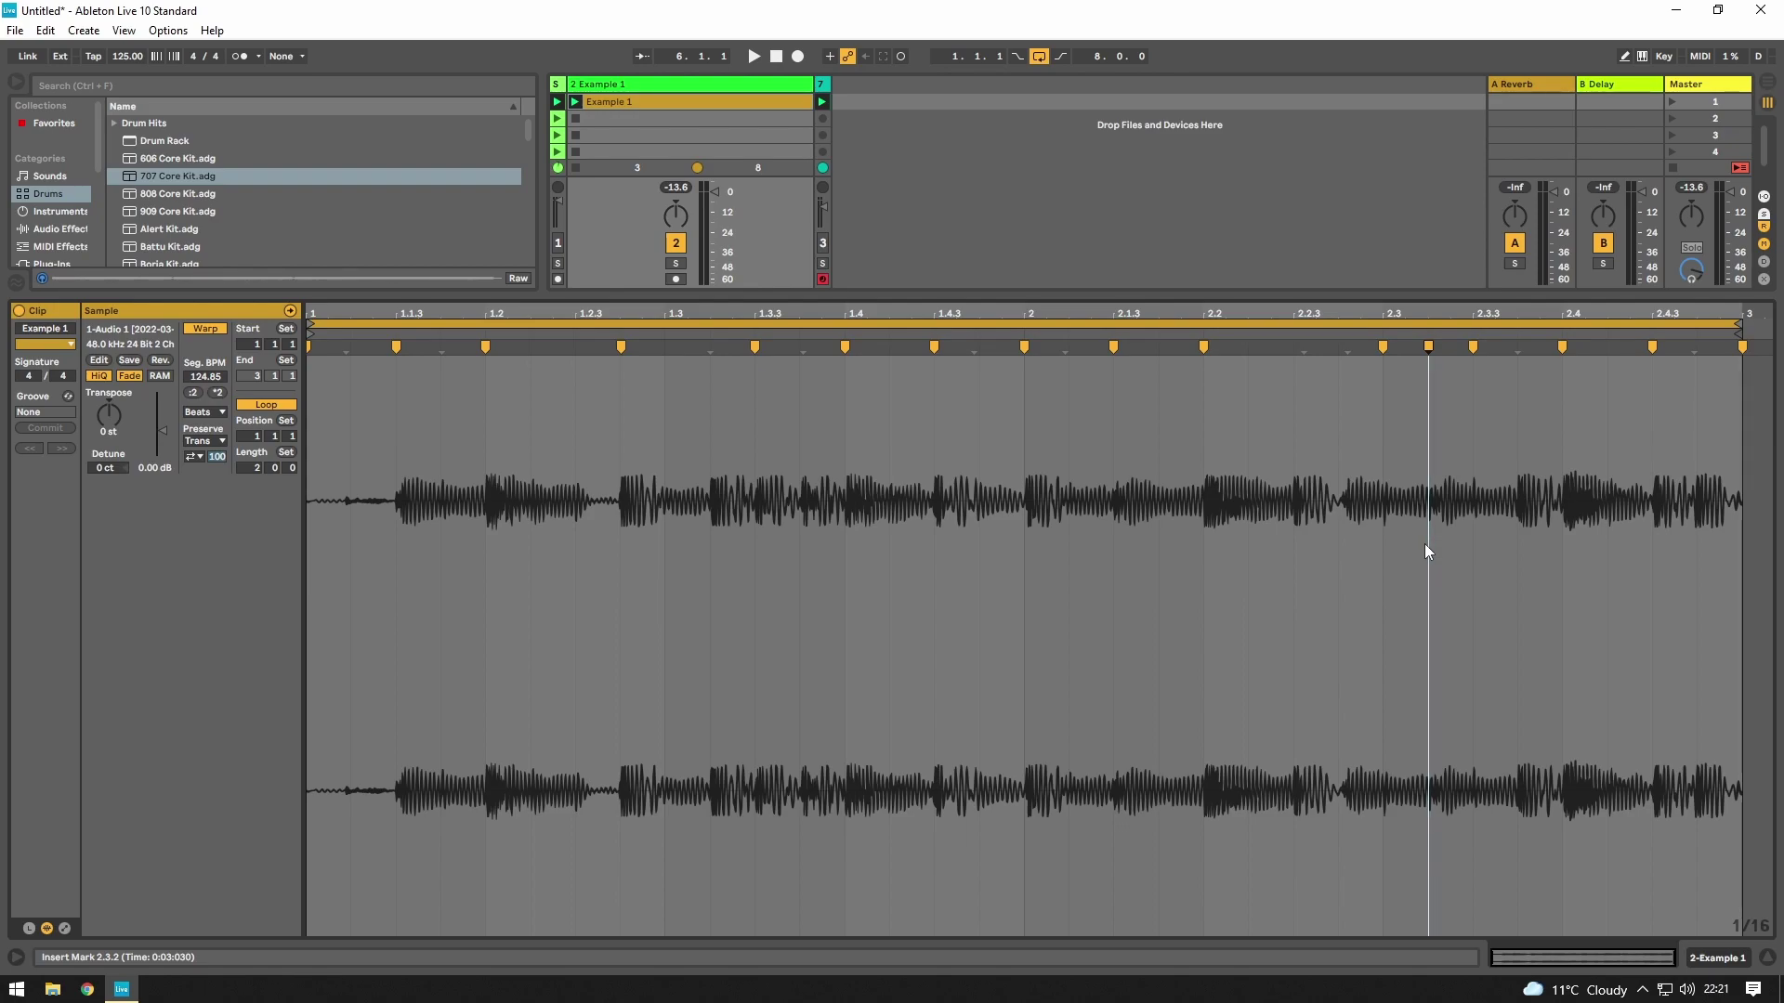
{"action": "left_click", "coordinate": [1695, 347]}
{"action": "double_click", "coordinate": [1694, 346]}
- Add warp markers at 2.2.3, 2.2.4, 2.1.2 and 1.4.4, snapping the notes to the grid
{"action": "double_click", "coordinate": [1299, 345]}
{"action": "left_click_drag", "start_coordinate": [1341, 347], "coordinate": [1338, 346]}
{"action": "double_click", "coordinate": [1049, 349]}
{"action": "left_click_drag", "start_coordinate": [973, 347], "coordinate": [980, 346]}
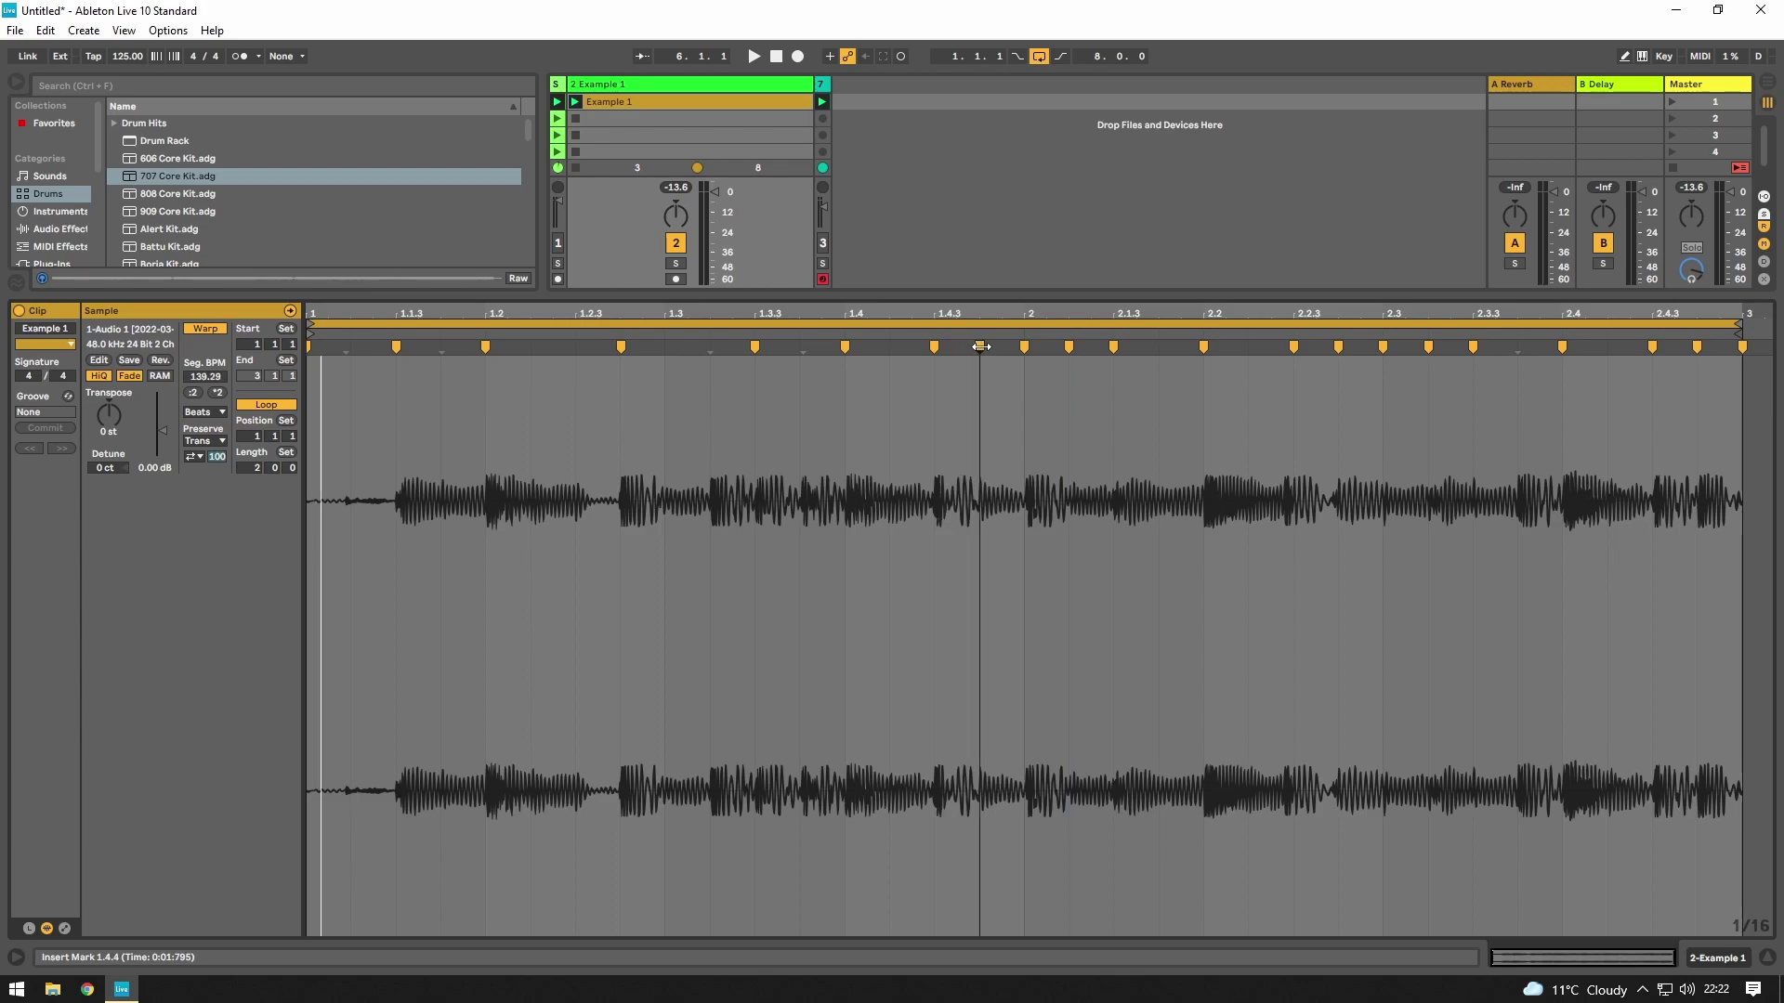
- Add grid-aligned warp markers at 1.3.4, 1.3.2, 1.1.4 and 1.1.2
{"action": "double_click", "coordinate": [799, 346]}
{"action": "double_click", "coordinate": [710, 346]}
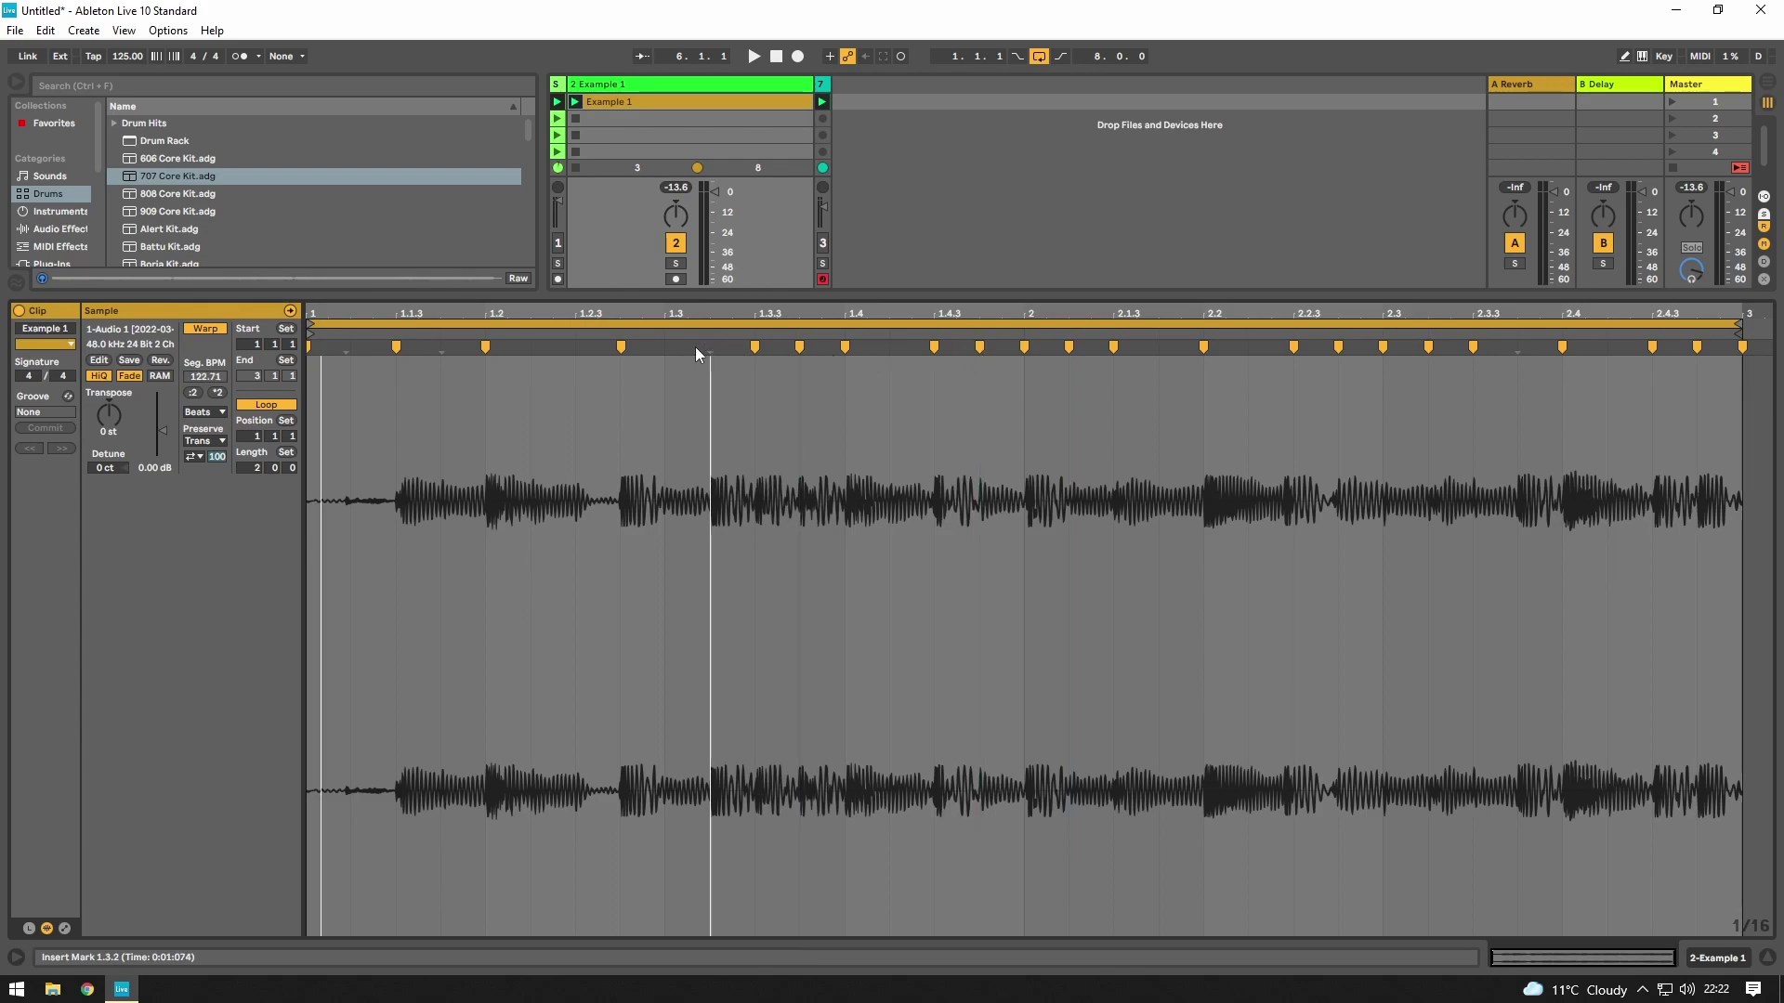
{"action": "double_click", "coordinate": [441, 347]}
{"action": "double_click", "coordinate": [349, 346]}
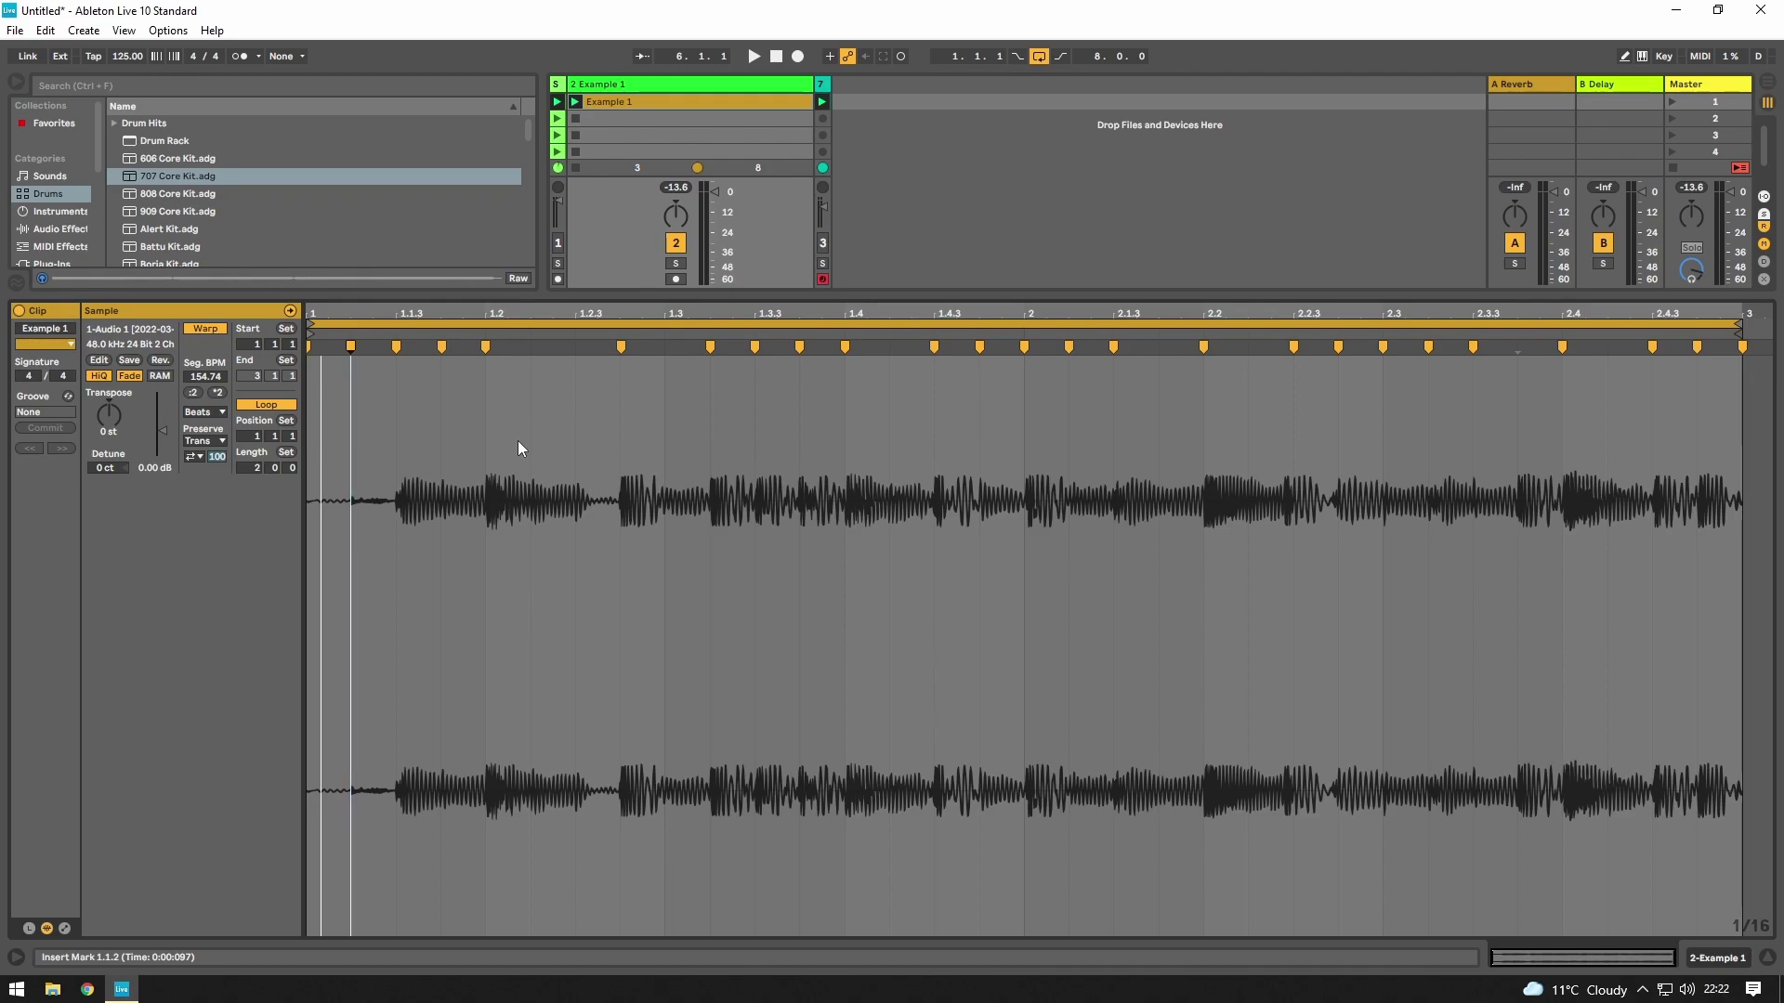
- Open the empty 707 Core Kit clip and add a rim note at 1.1.3 and claps at 1.2, 1.4, 2.2 and 2.4
{"action": "left_click_drag", "start_coordinate": [829, 88], "coordinate": [993, 105]}
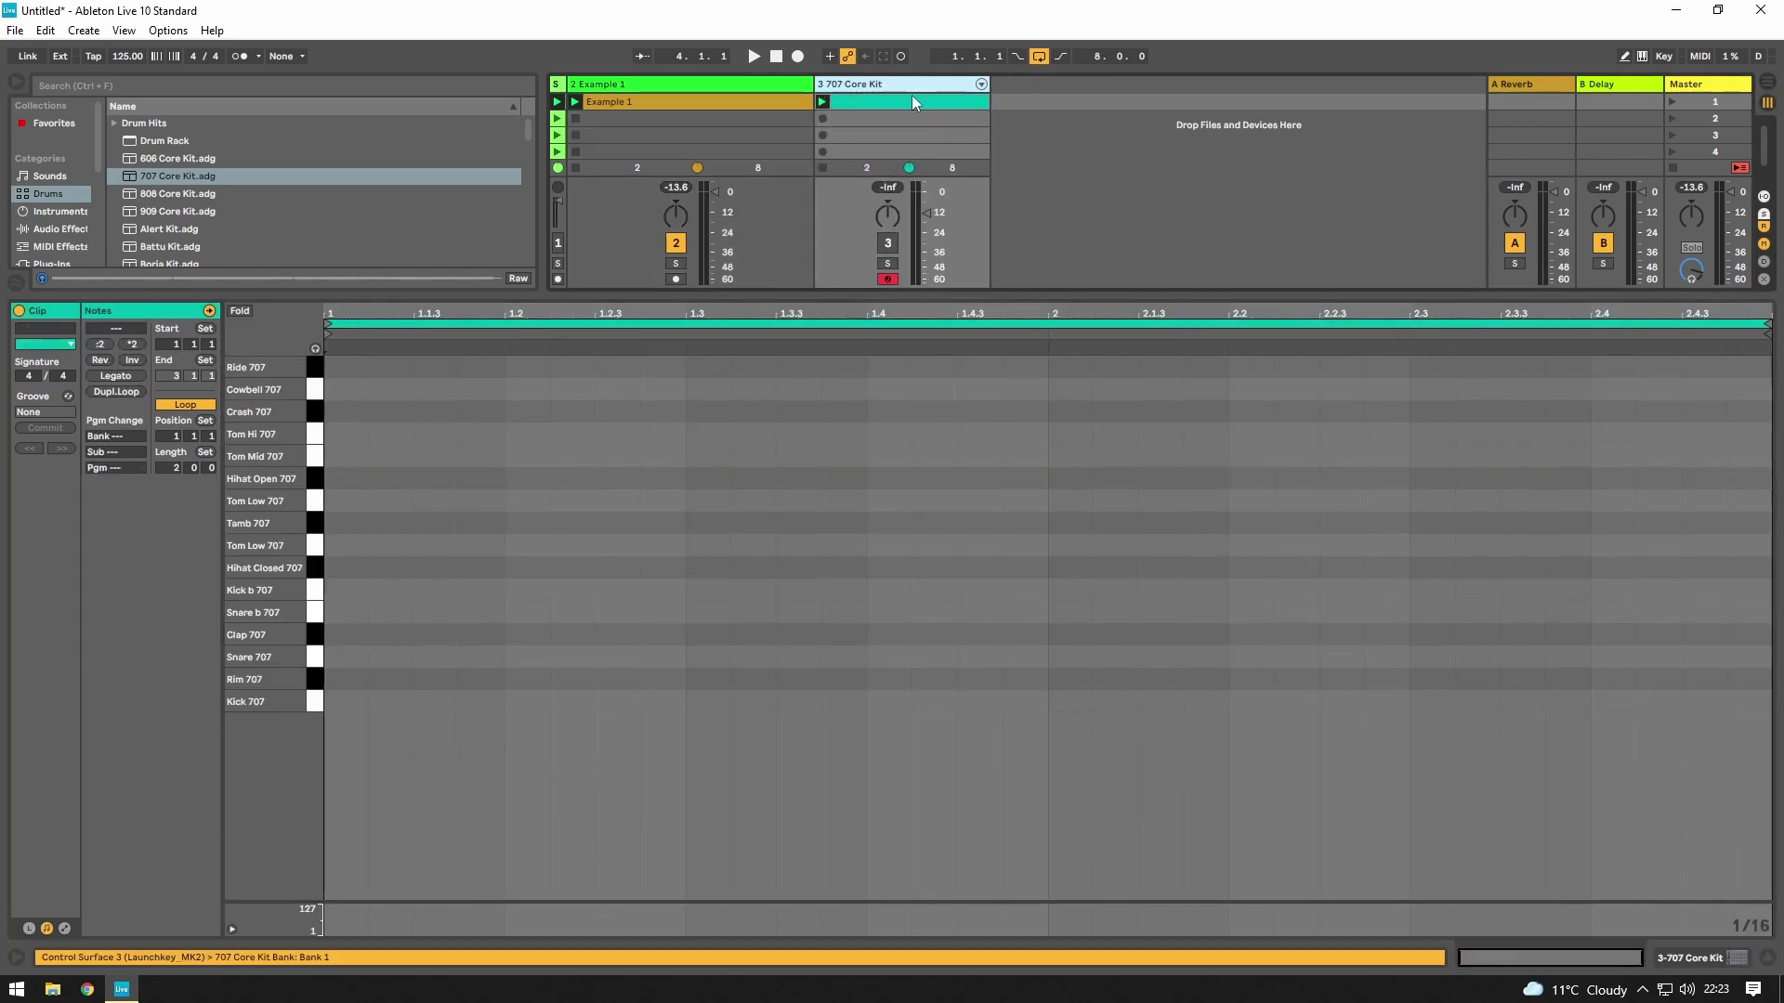
{"action": "left_click", "coordinate": [680, 99]}
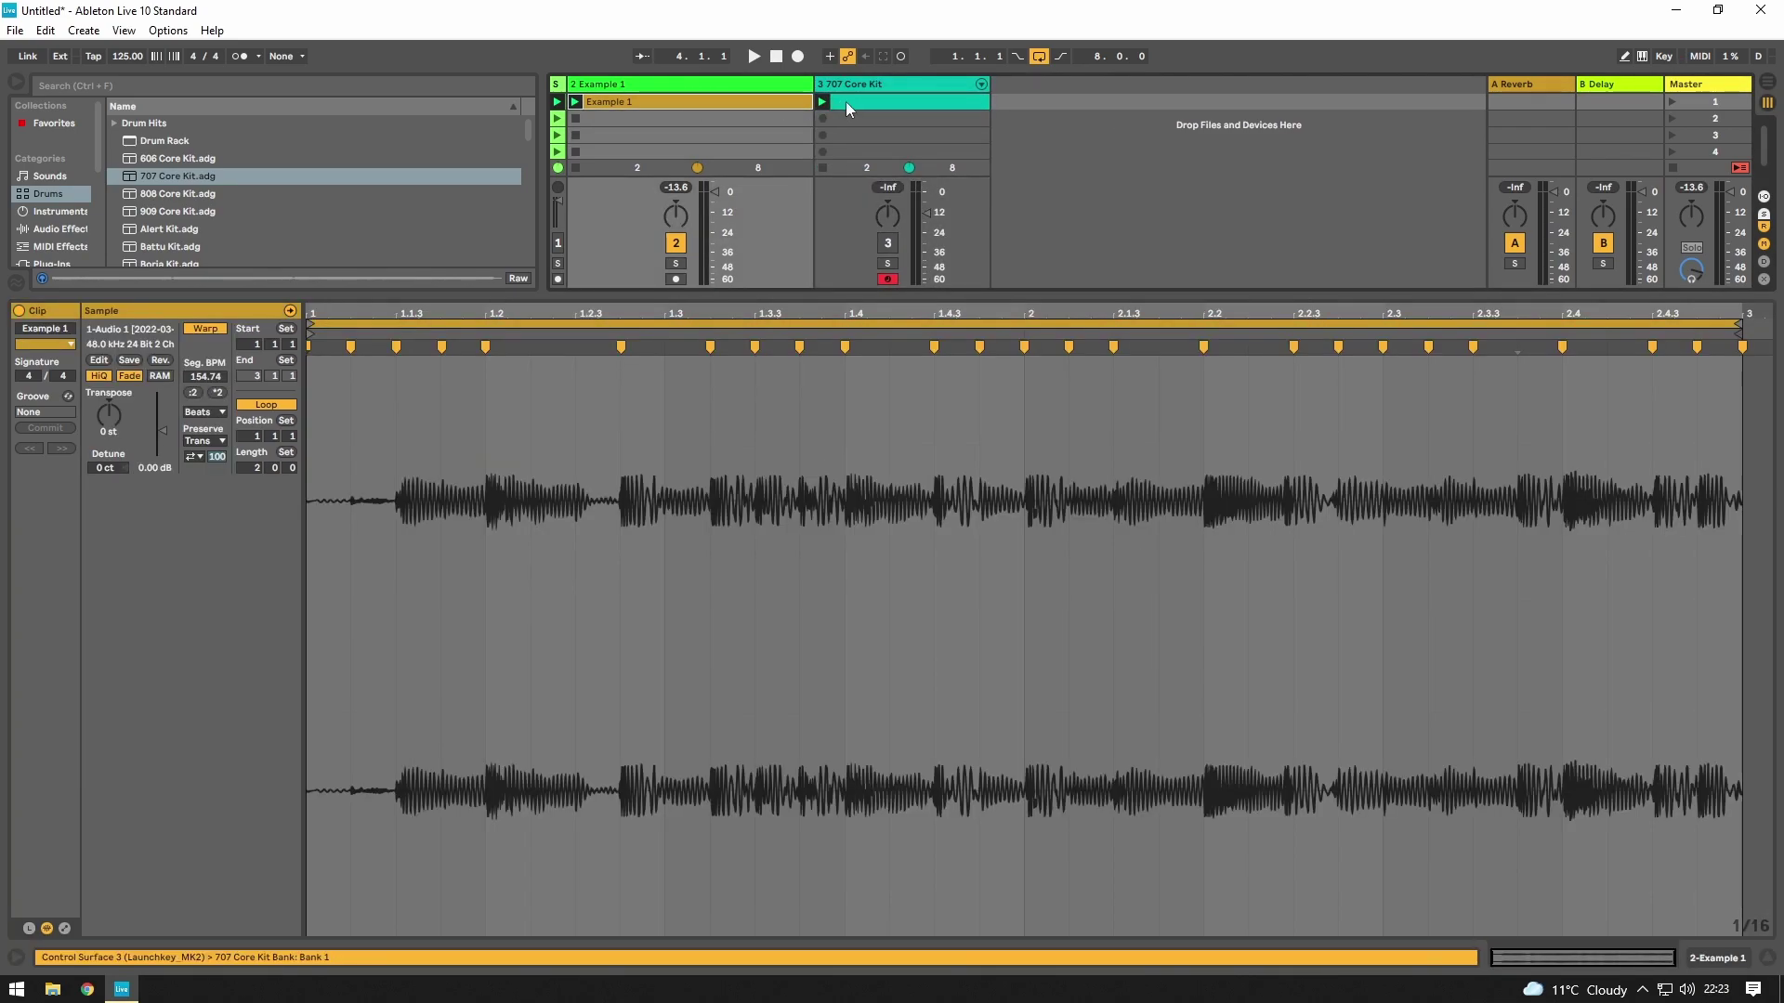
{"action": "left_click", "coordinate": [851, 97]}
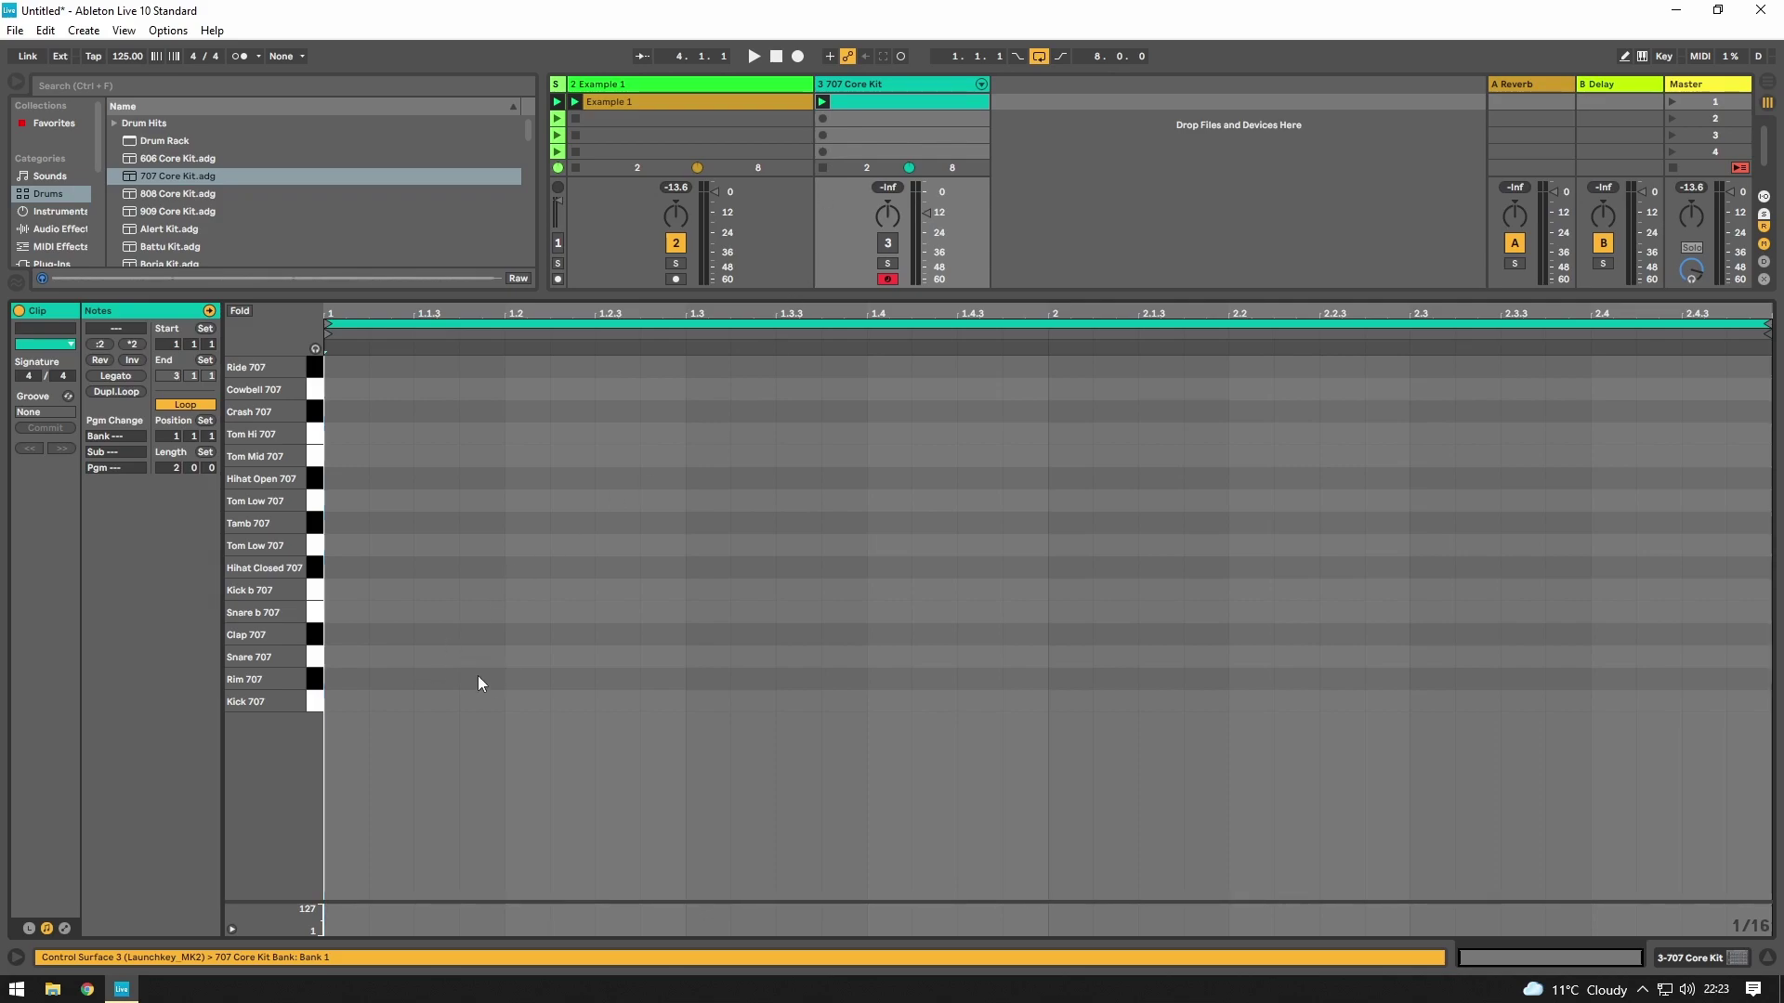
{"action": "double_click", "coordinate": [441, 681]}
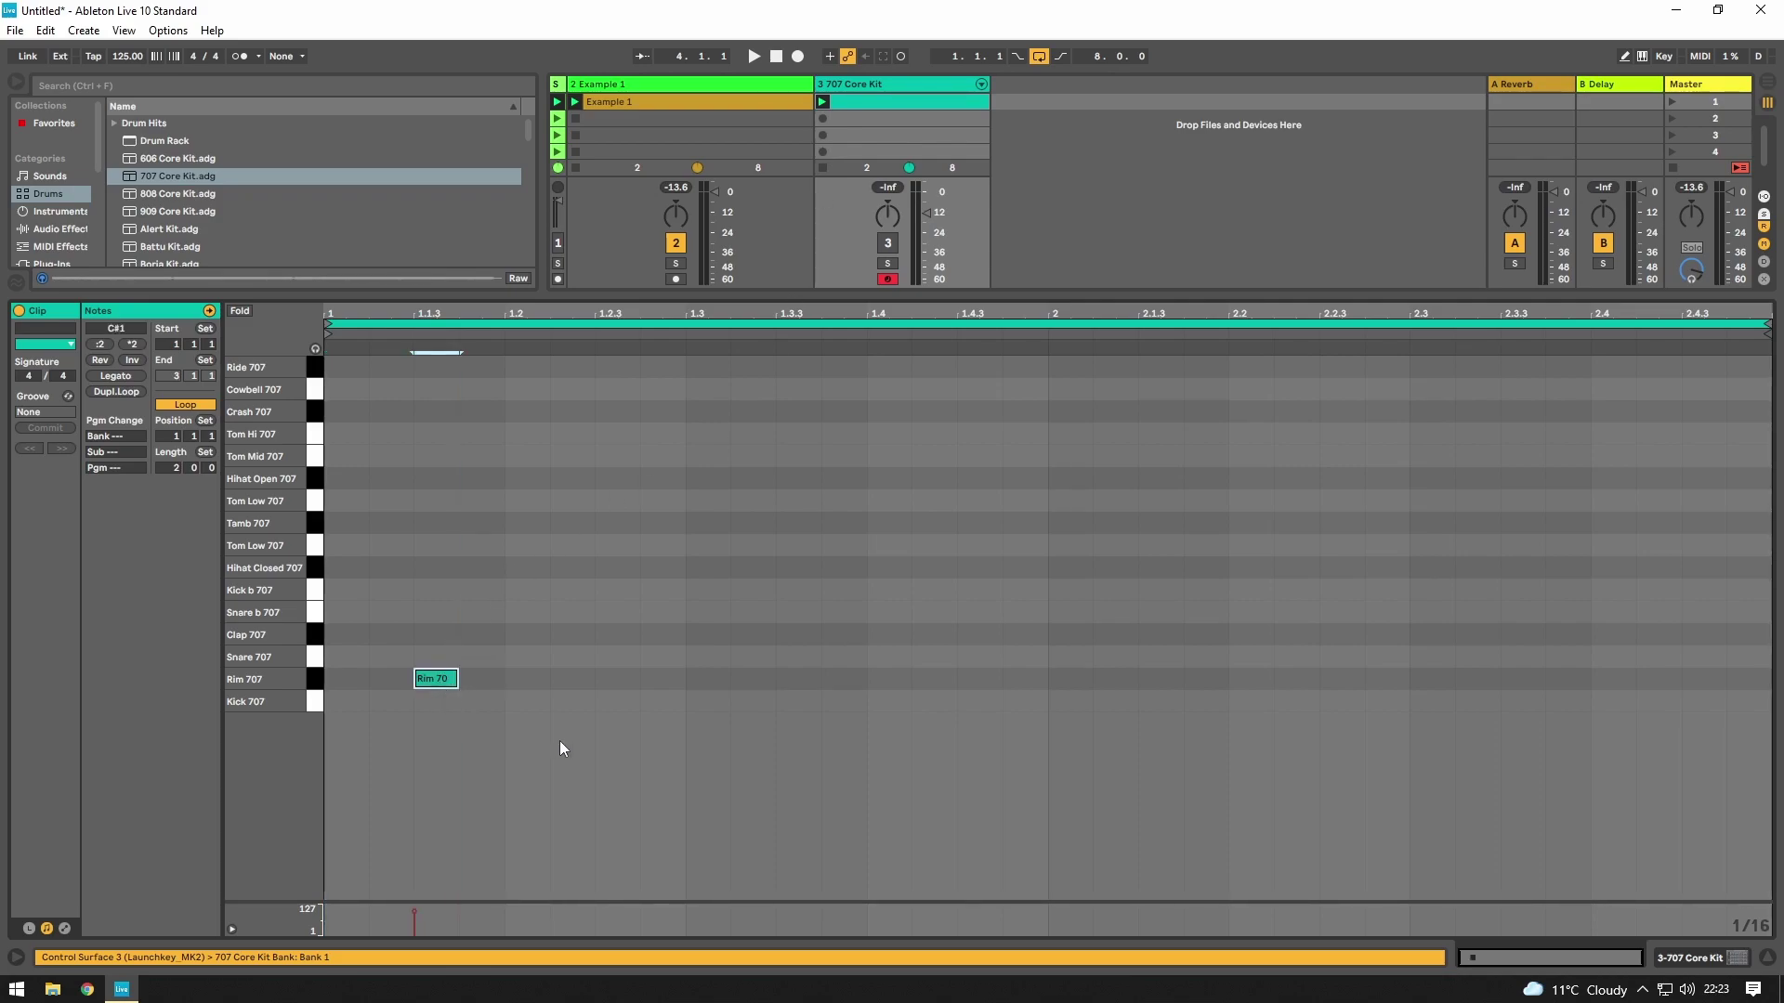
{"action": "double_click", "coordinate": [529, 635]}
{"action": "double_click", "coordinate": [887, 635]}
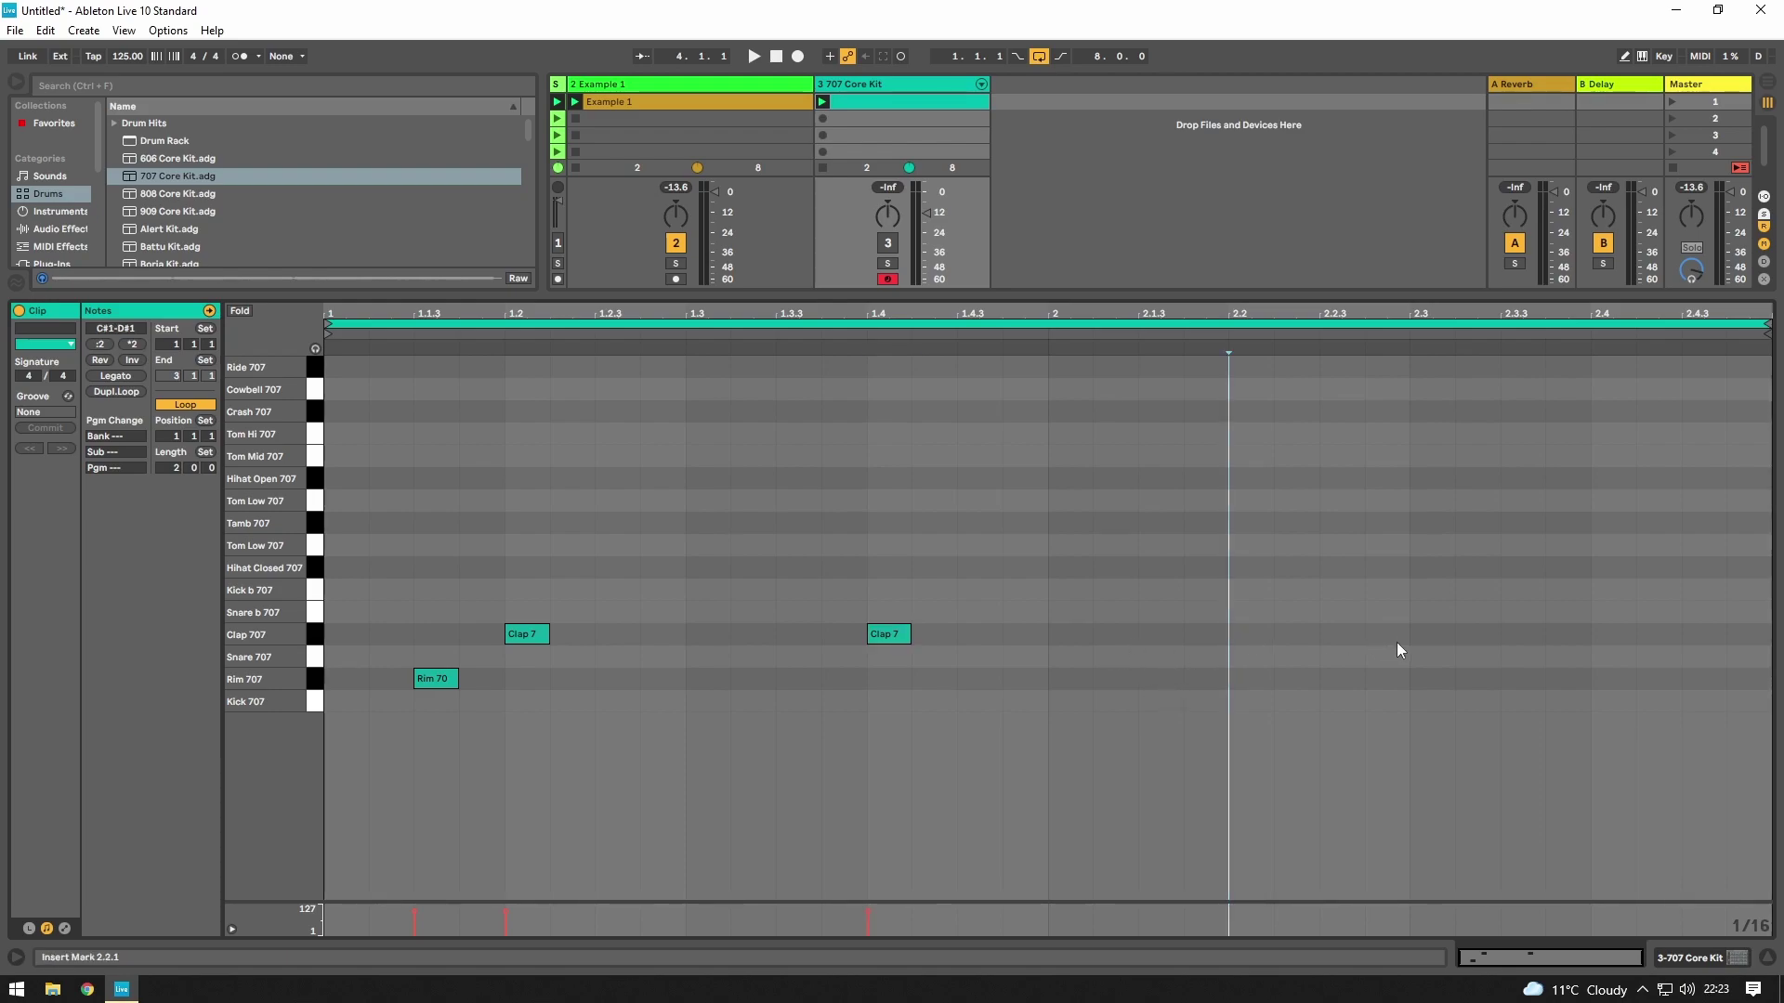
{"action": "double_click", "coordinate": [1256, 635]}
{"action": "double_click", "coordinate": [1624, 635]}
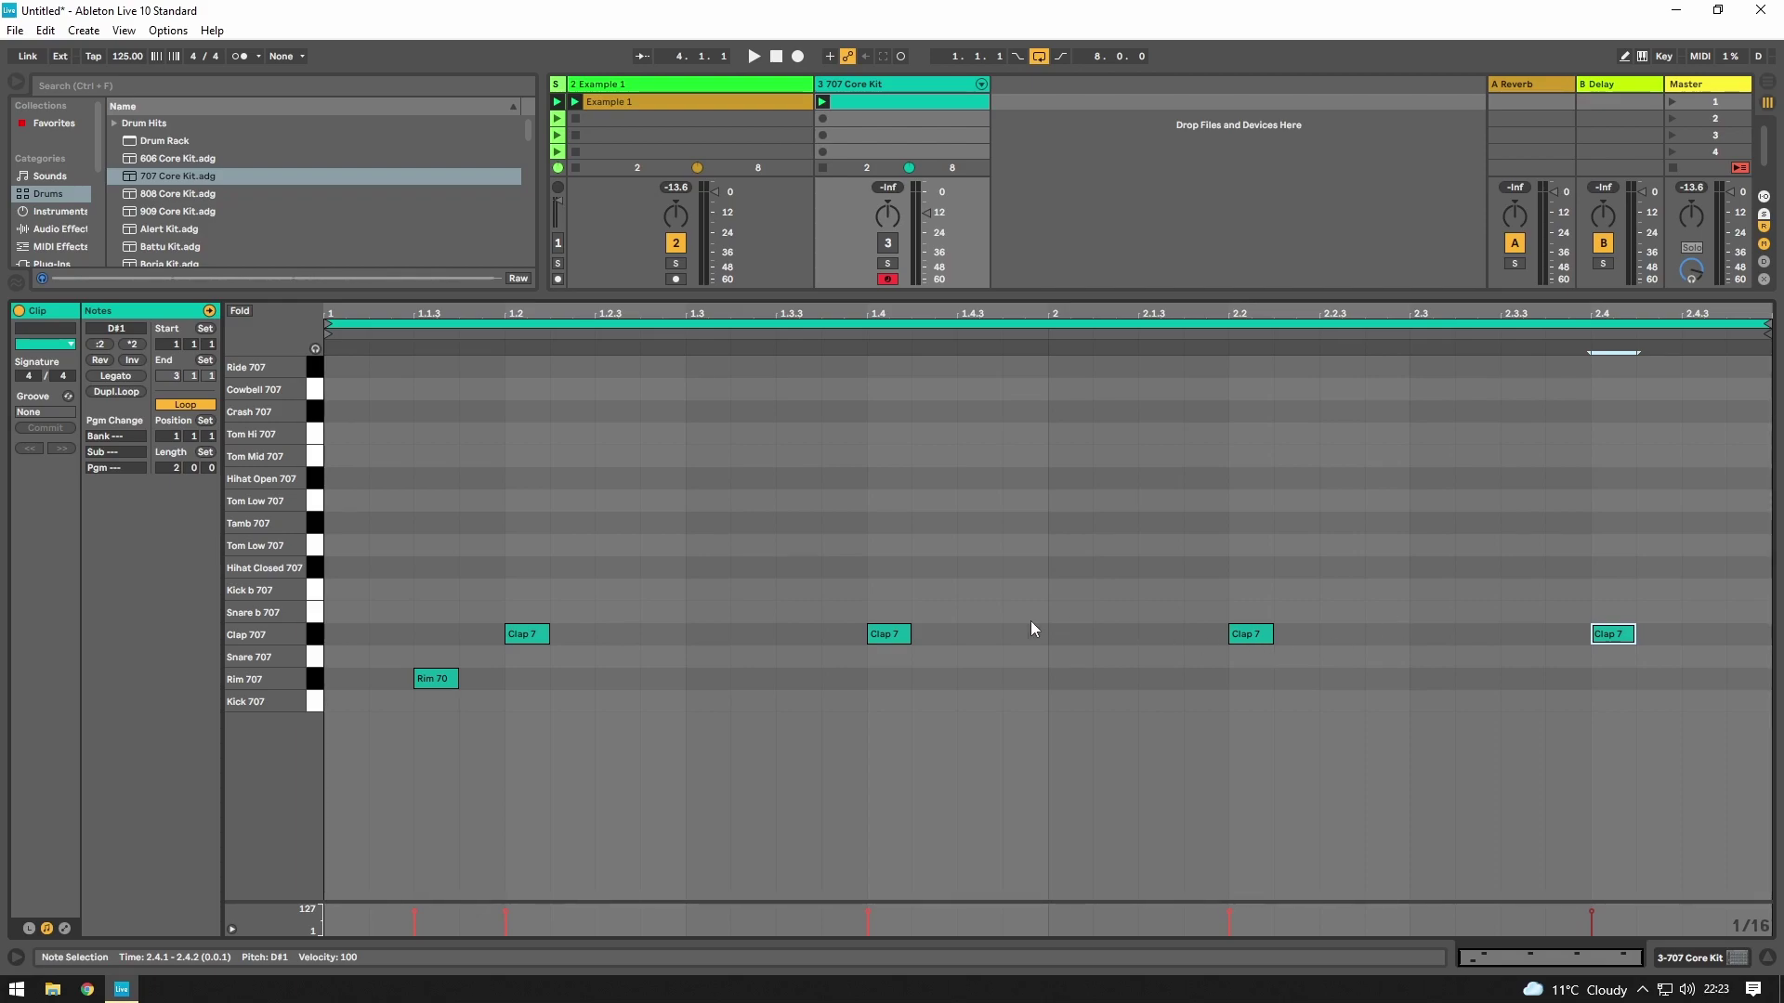
- Add kick notes at 1.3, 2.1, 2.3, 2.4.2 and 2.4.3, lowering the 2.4.2 kick's velocity to 68
{"action": "double_click", "coordinate": [704, 683]}
{"action": "left_click_drag", "start_coordinate": [706, 684], "coordinate": [714, 708]}
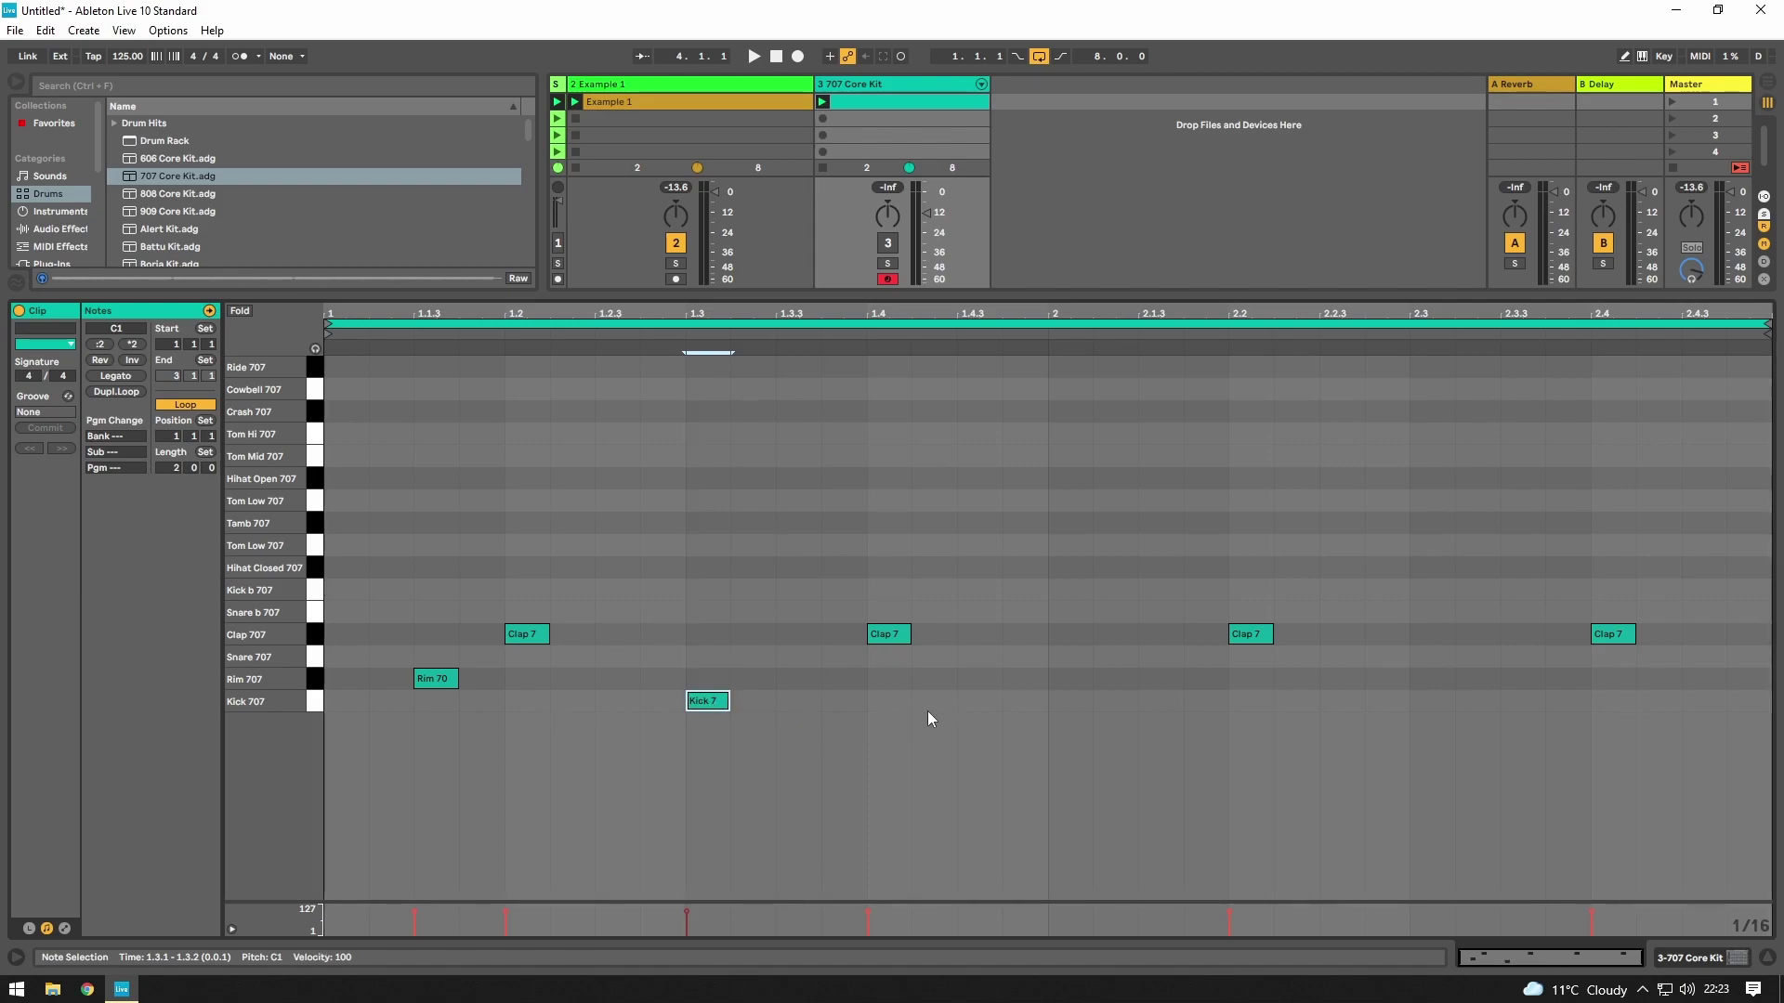
{"action": "double_click", "coordinate": [1089, 700]}
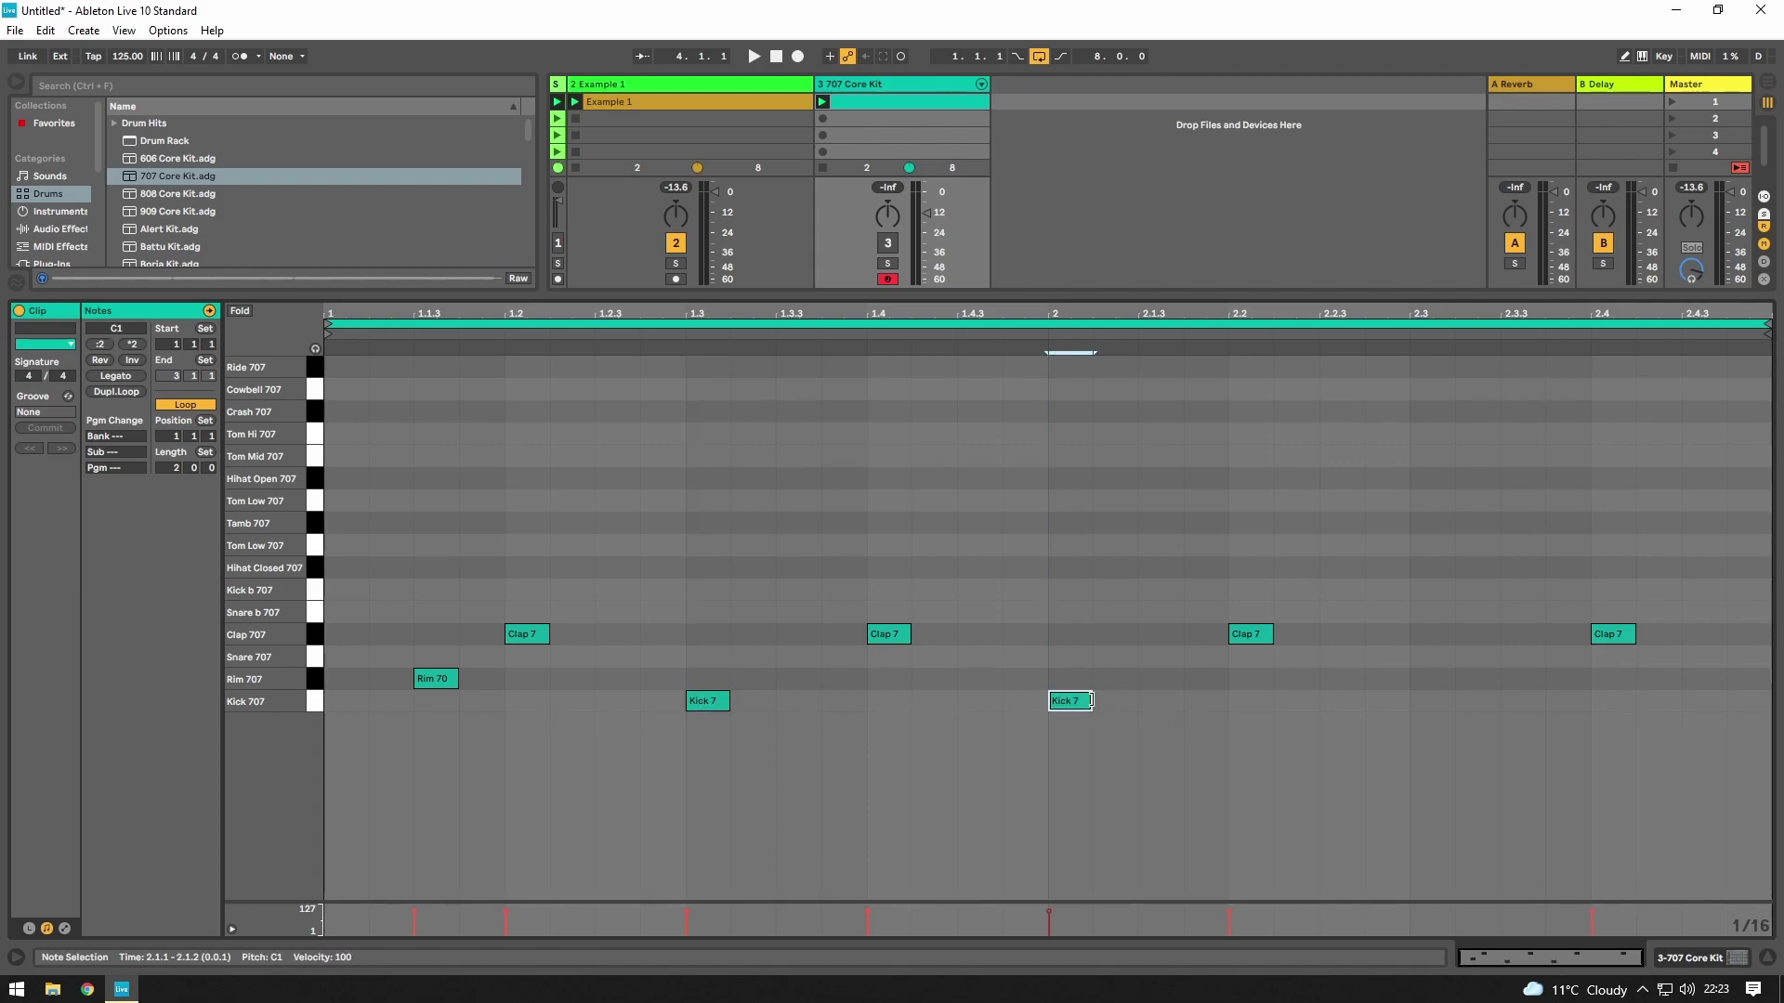
{"action": "double_click", "coordinate": [1436, 703]}
{"action": "double_click", "coordinate": [1664, 700]}
{"action": "double_click", "coordinate": [1689, 700]}
{"action": "left_click_drag", "start_coordinate": [1635, 909], "coordinate": [1635, 921]}
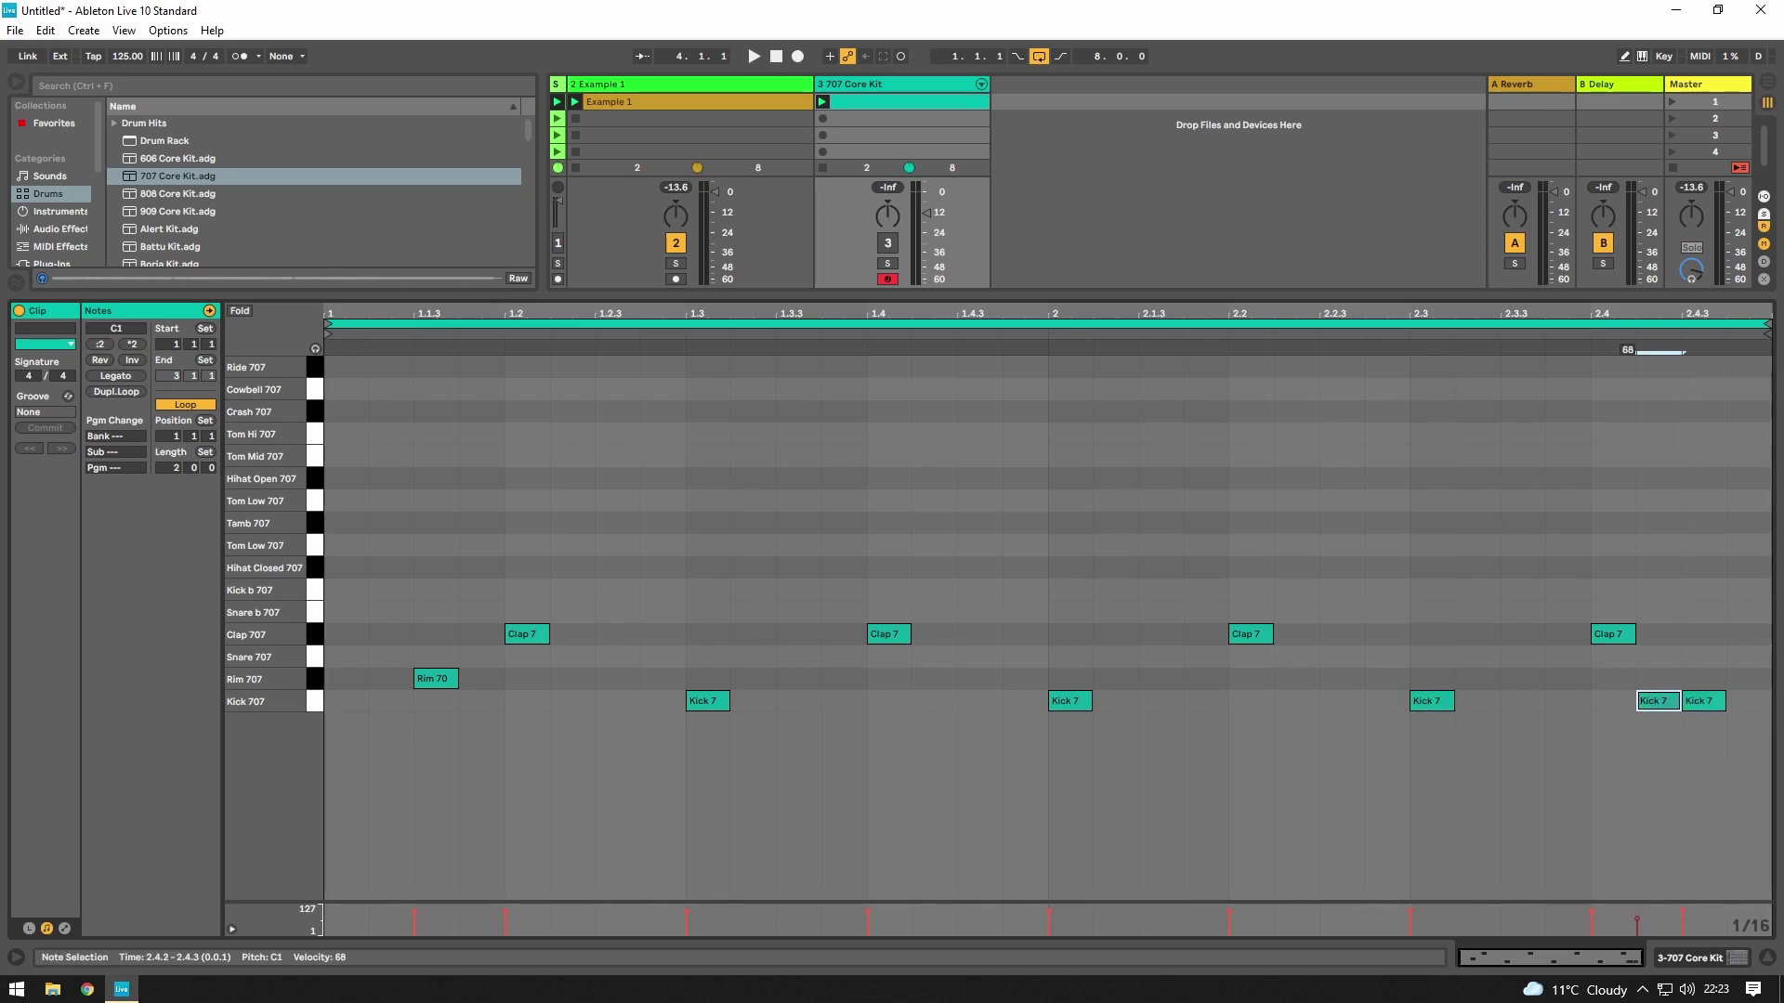
- Activate the 707 Core Kit track and play the drum pattern together with the warped audio loop
{"action": "left_click_drag", "start_coordinate": [397, 558], "coordinate": [1765, 812]}
{"action": "left_click", "coordinate": [1462, 545]}
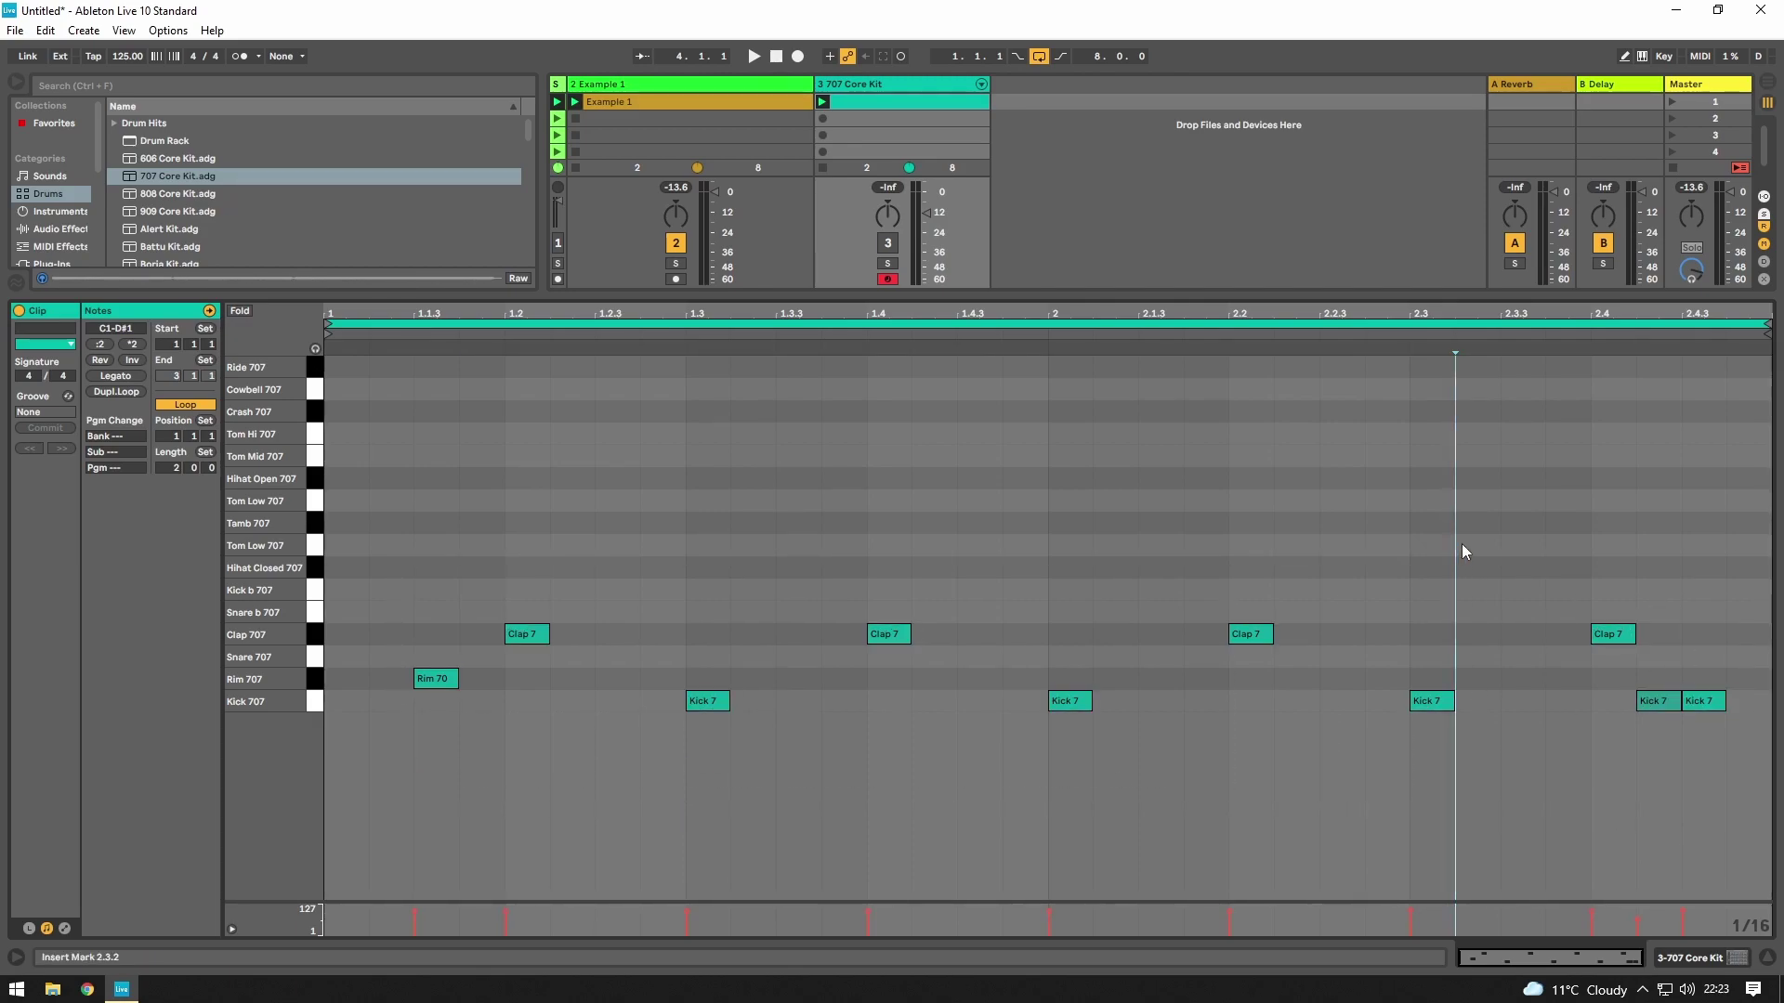
{"action": "left_click", "coordinate": [888, 247]}
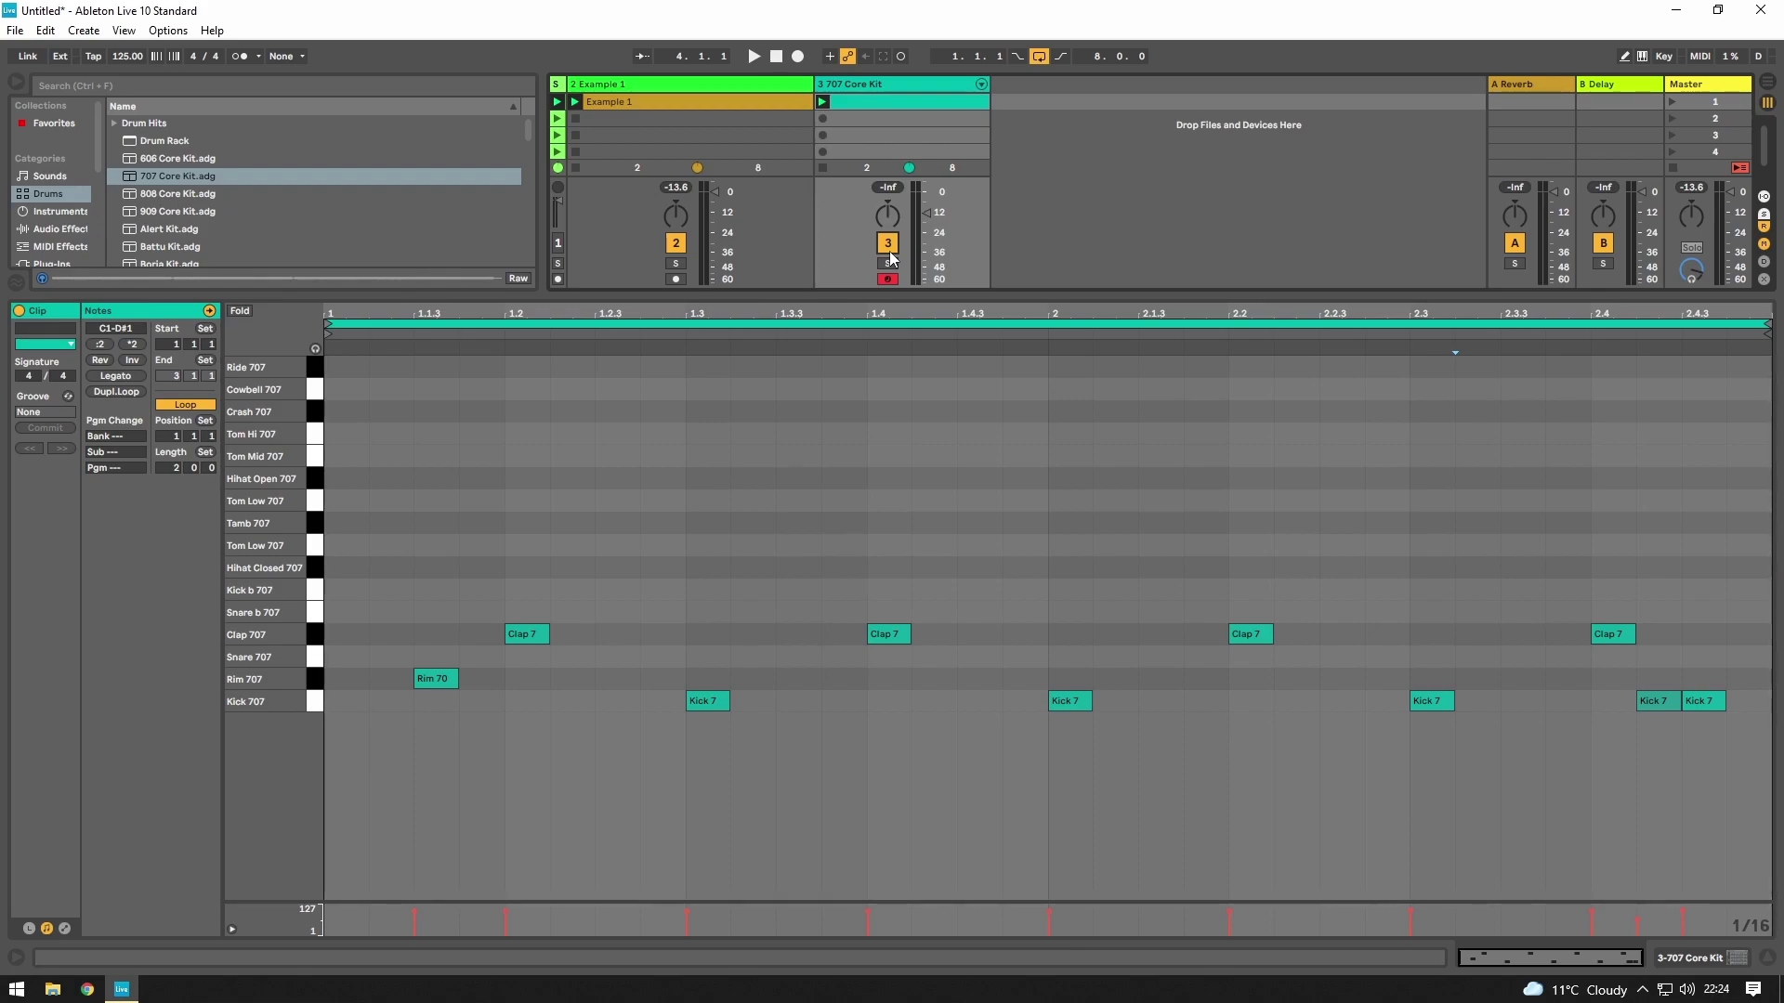
{"action": "key", "text": "space"}
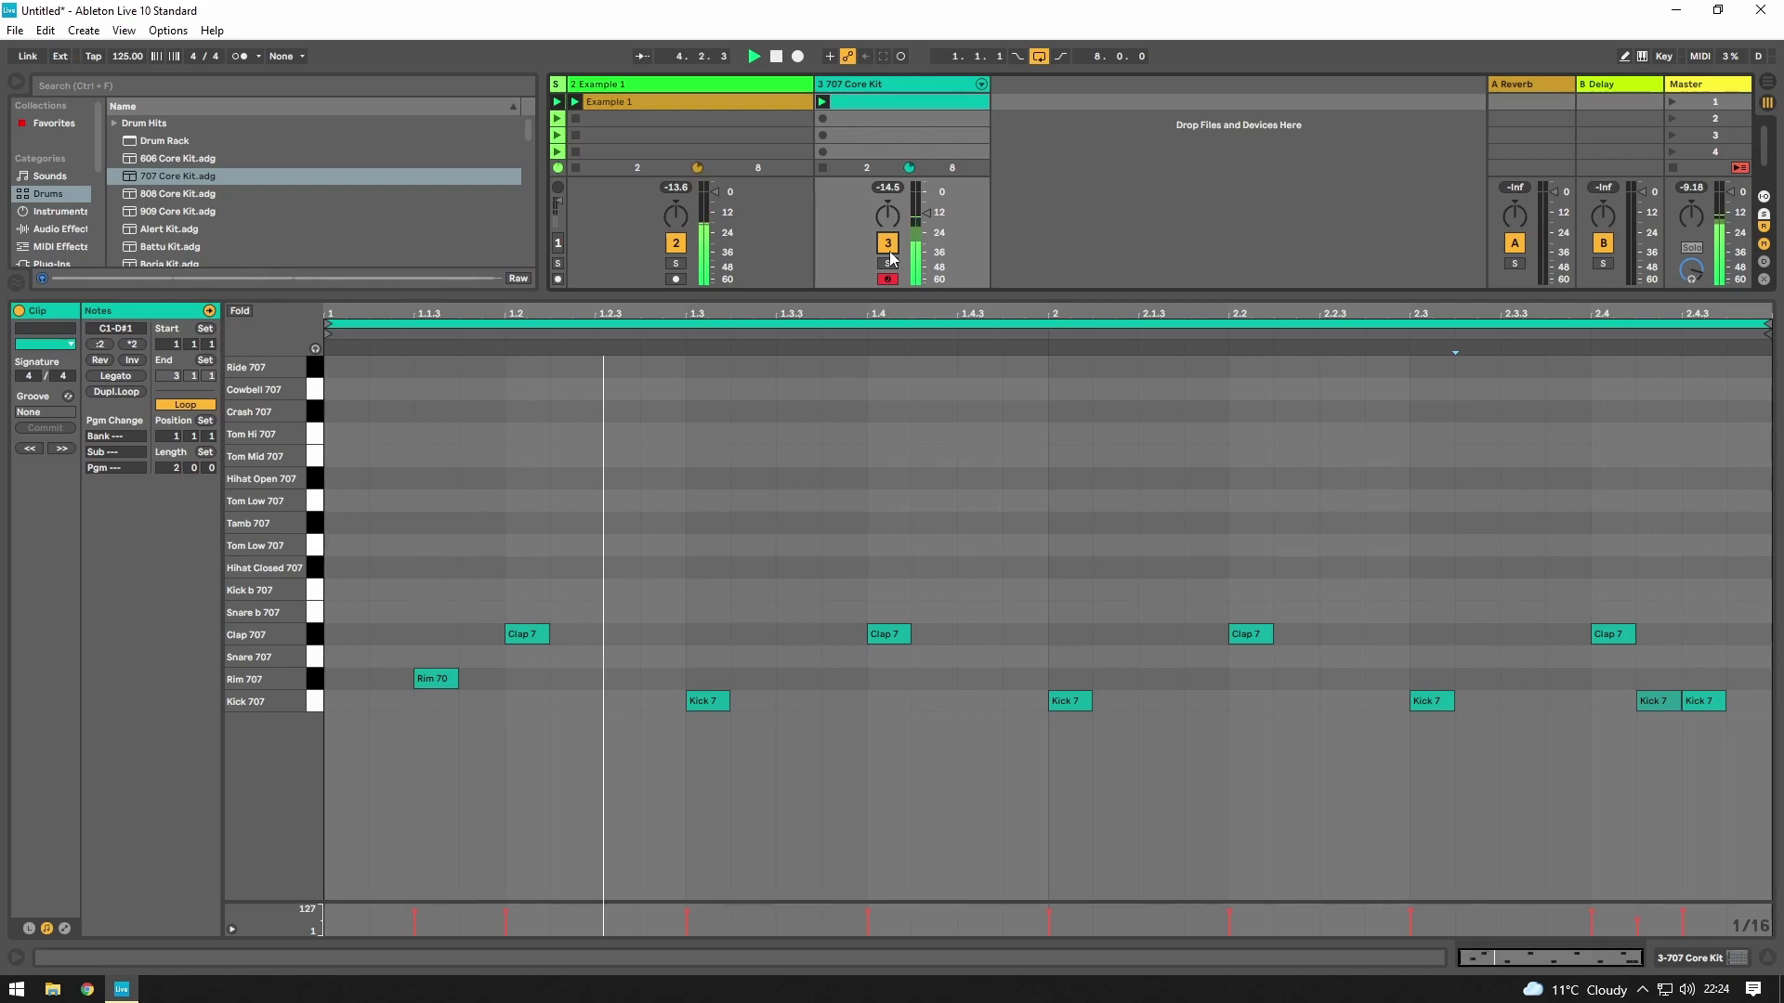
- Add quieter kicks at 1.2.4 and 1.3.3, lowering the 1.3.3 kick's velocity to 46, and check the beat in playback
{"action": "double_click", "coordinate": [671, 705]}
{"action": "double_click", "coordinate": [762, 711]}
{"action": "left_click", "coordinate": [613, 655]}
{"action": "left_click", "coordinate": [661, 700]}
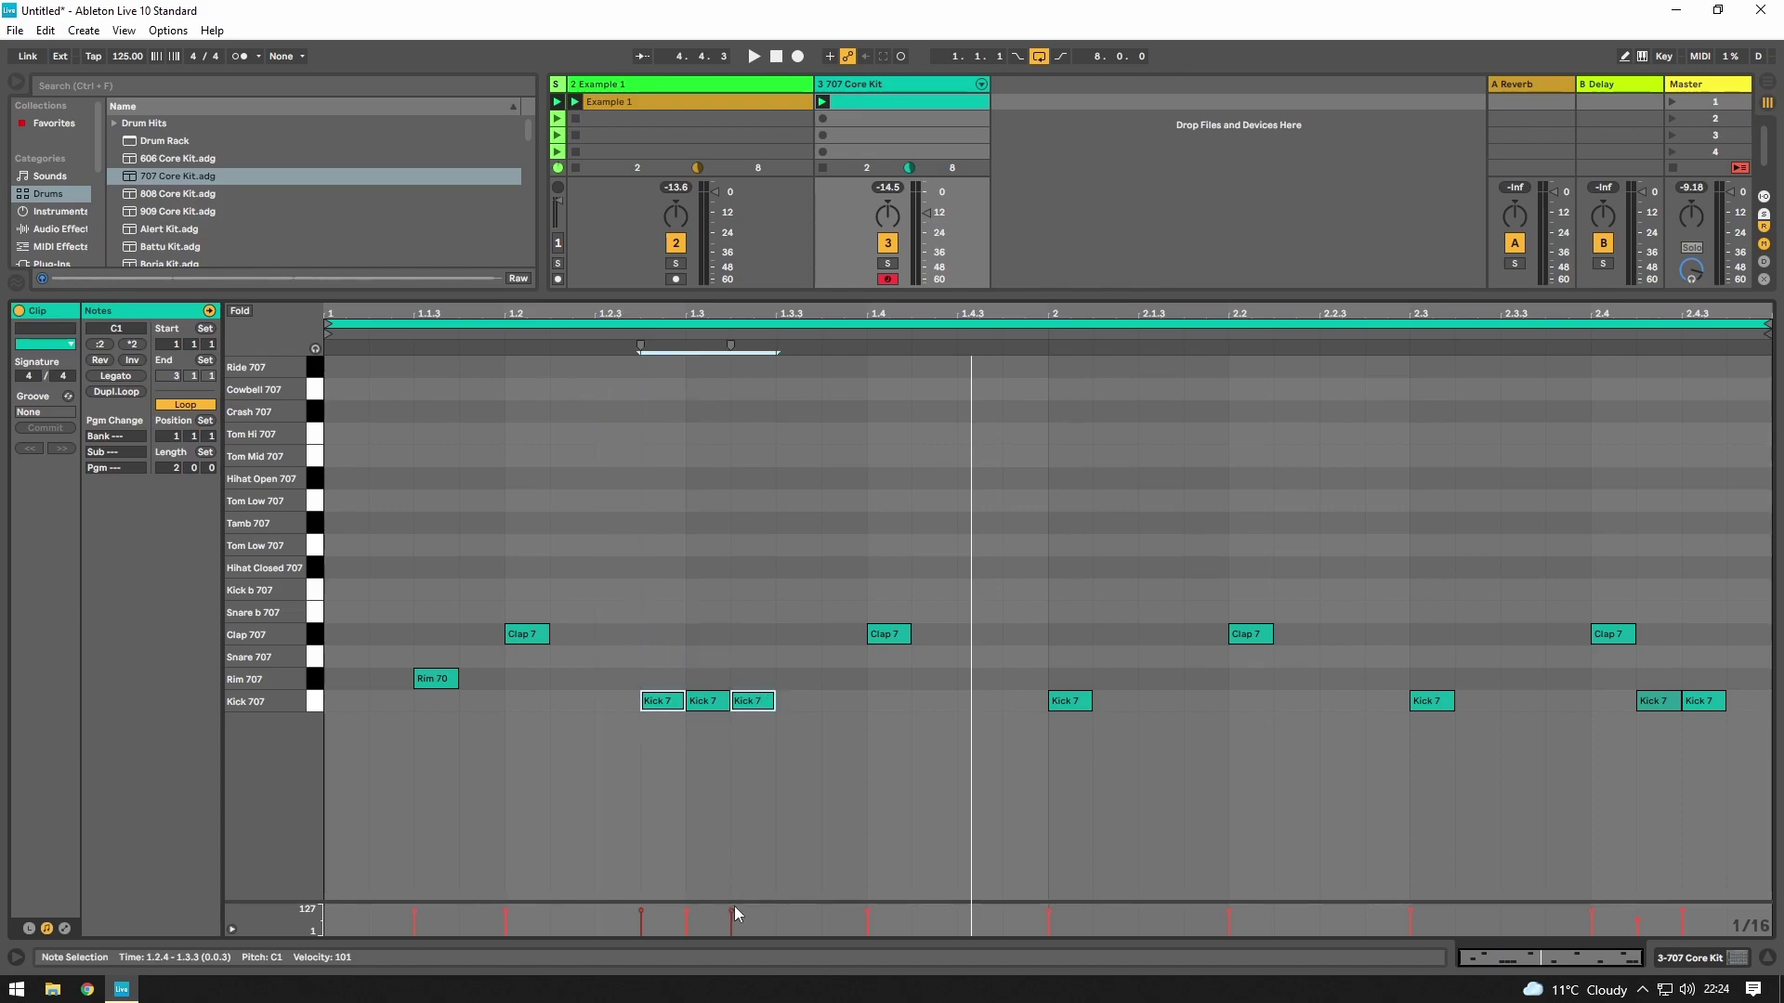
{"action": "left_click_drag", "start_coordinate": [732, 912], "coordinate": [732, 924]}
{"action": "left_click", "coordinate": [840, 706]}
{"action": "key", "text": "space"}
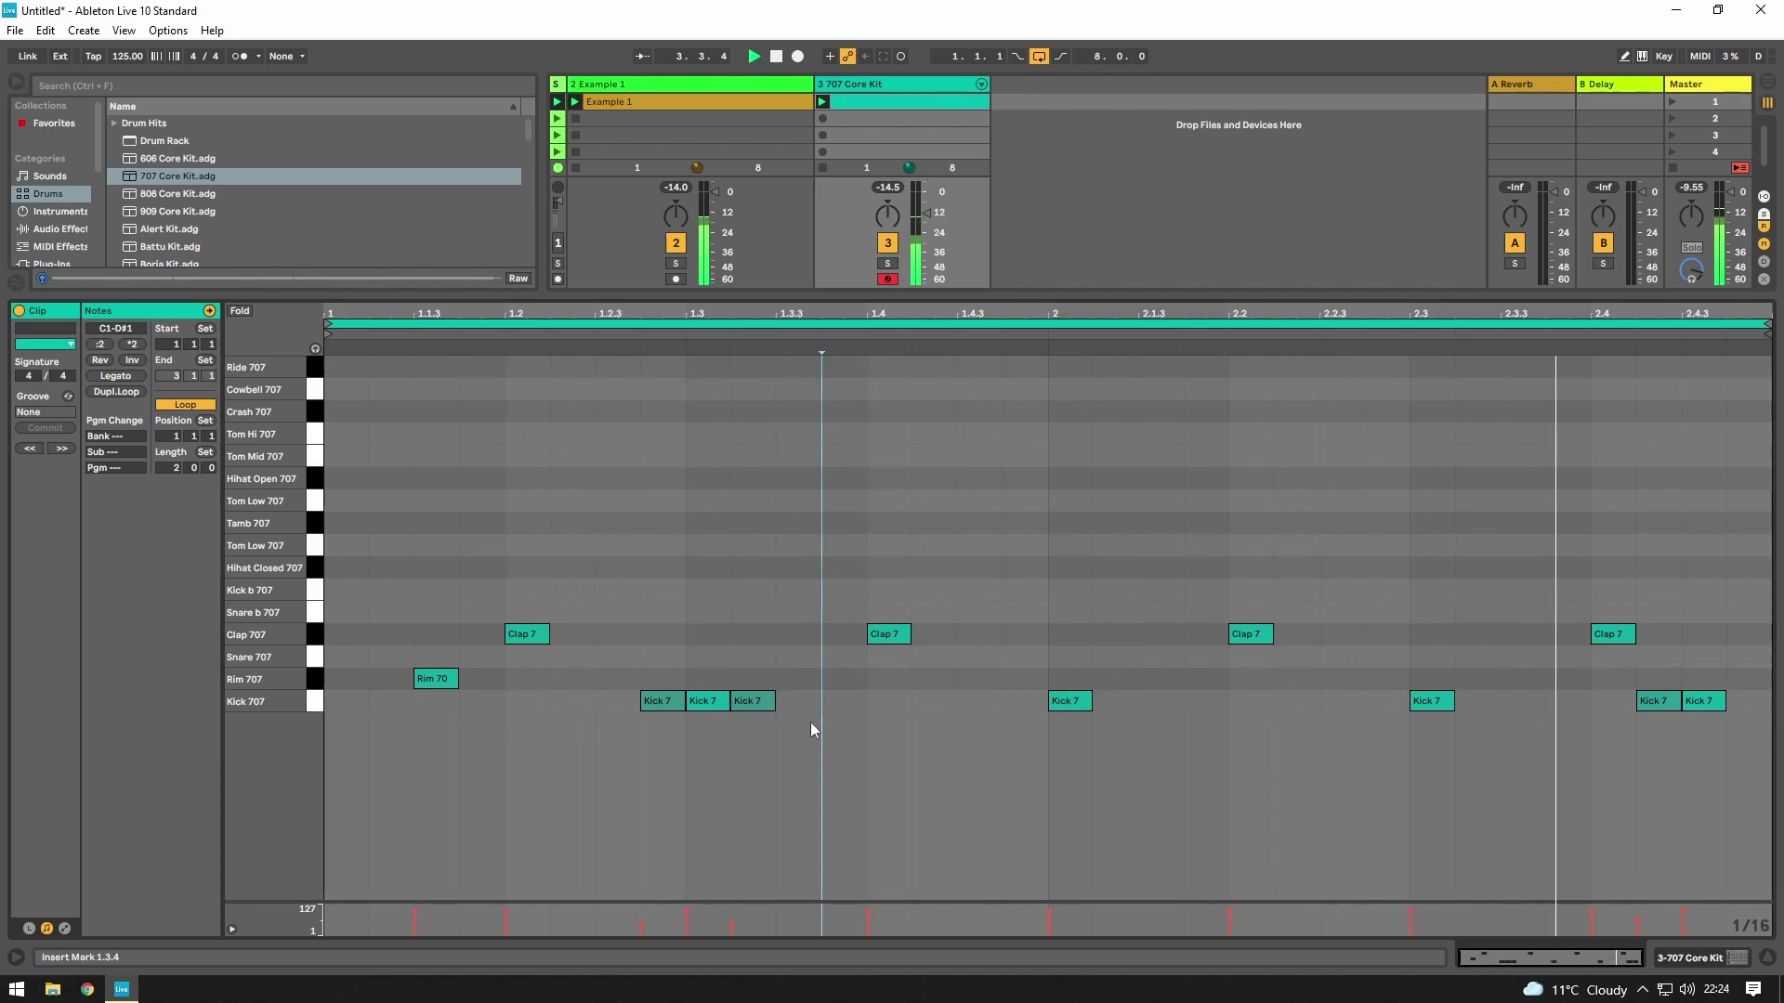
{"action": "left_click_drag", "start_coordinate": [755, 704], "coordinate": [799, 703]}
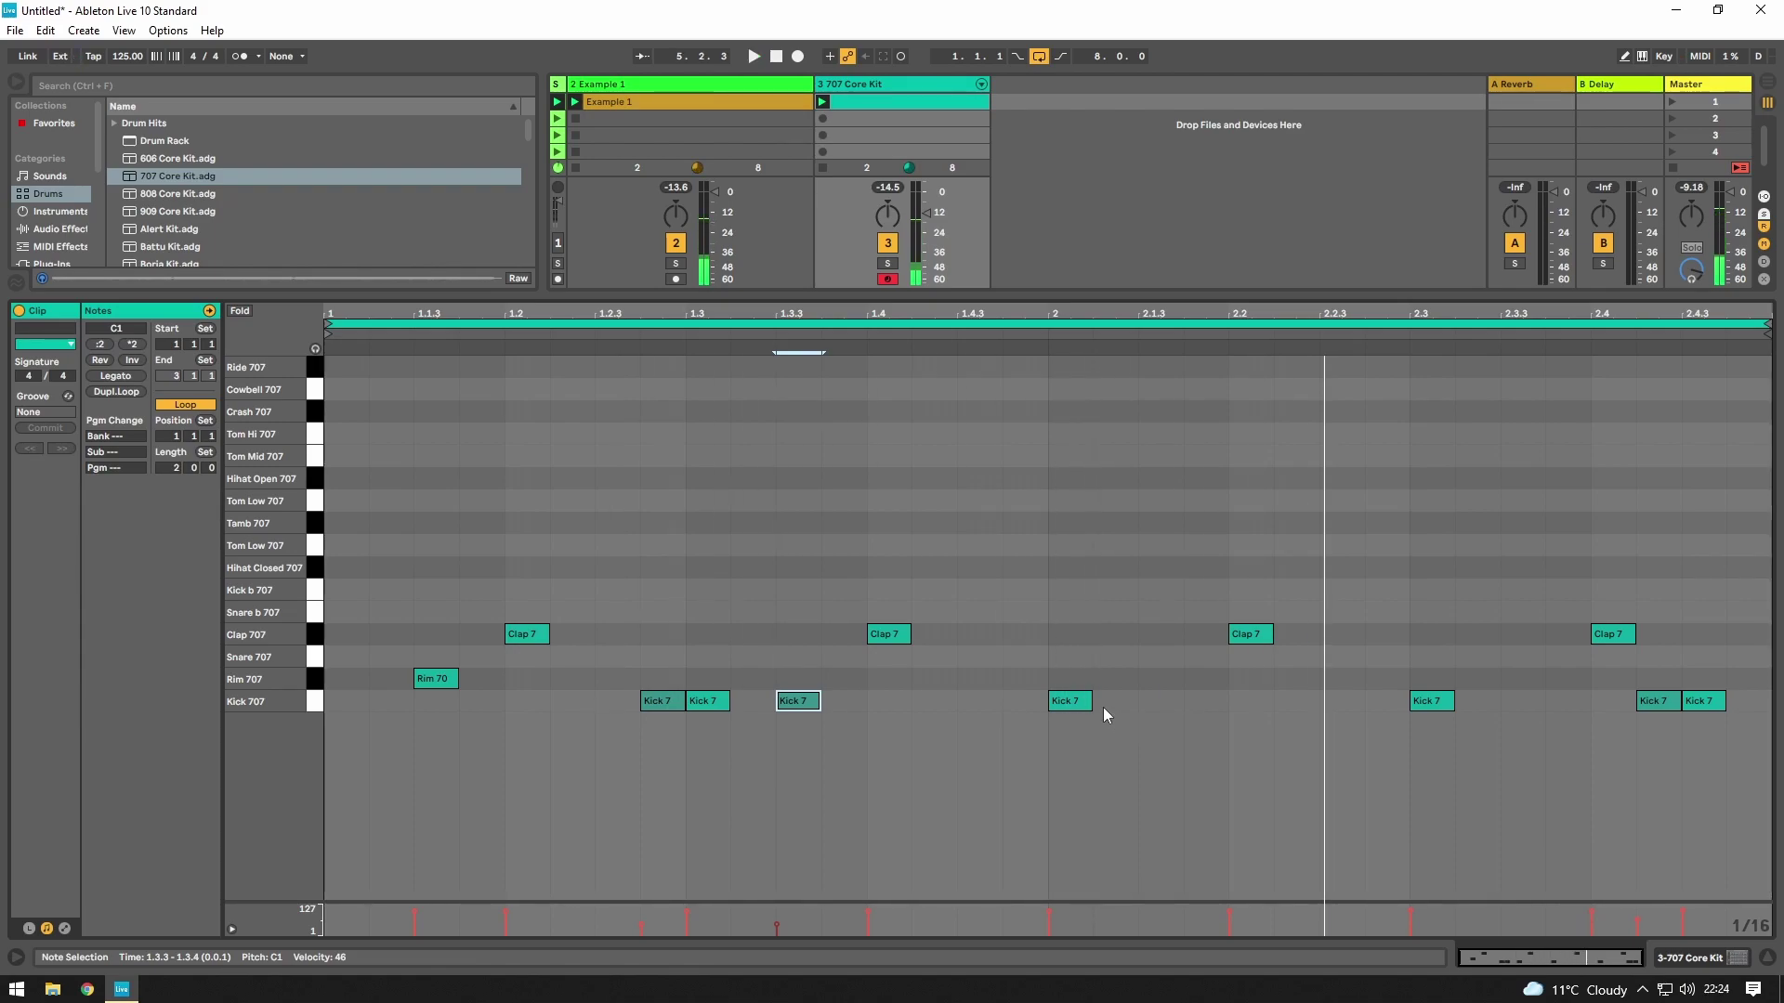
- Select the Example 1 and 707 Core Kit tracks together, deactivate both and collapse them to minimum width
{"action": "left_click", "coordinate": [884, 88]}
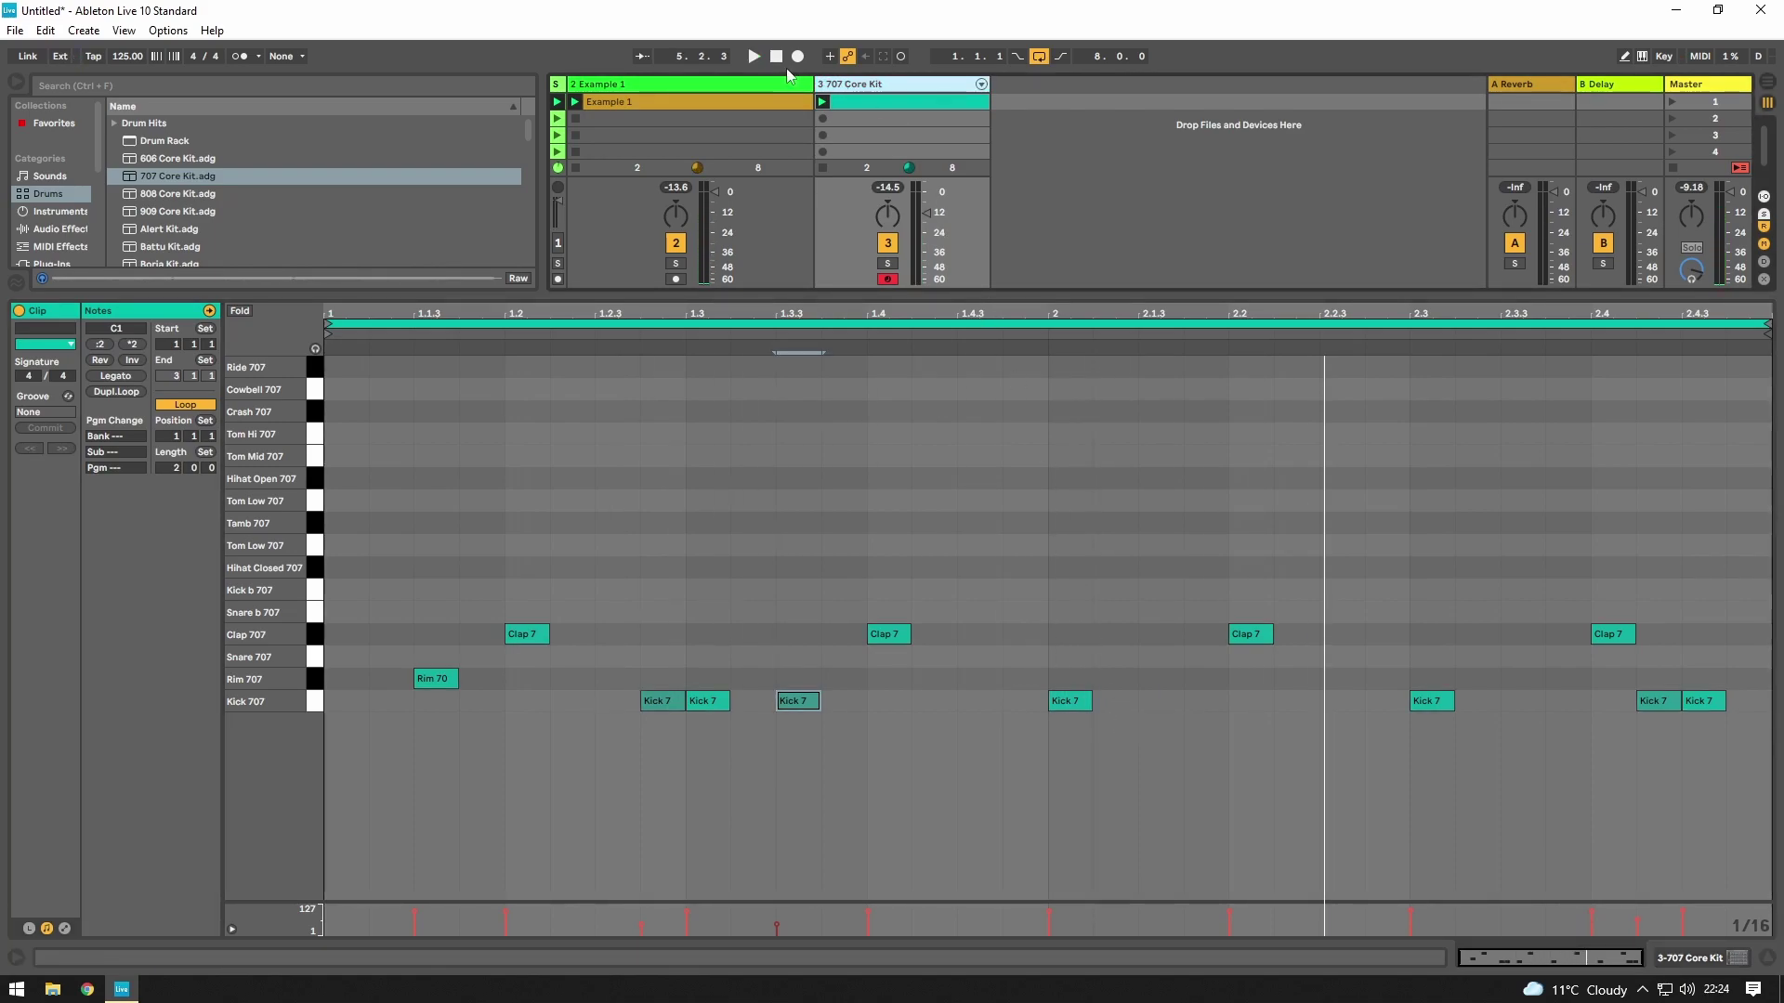
{"action": "left_click", "coordinate": [799, 90], "text": "shift"}
{"action": "left_click", "coordinate": [676, 242]}
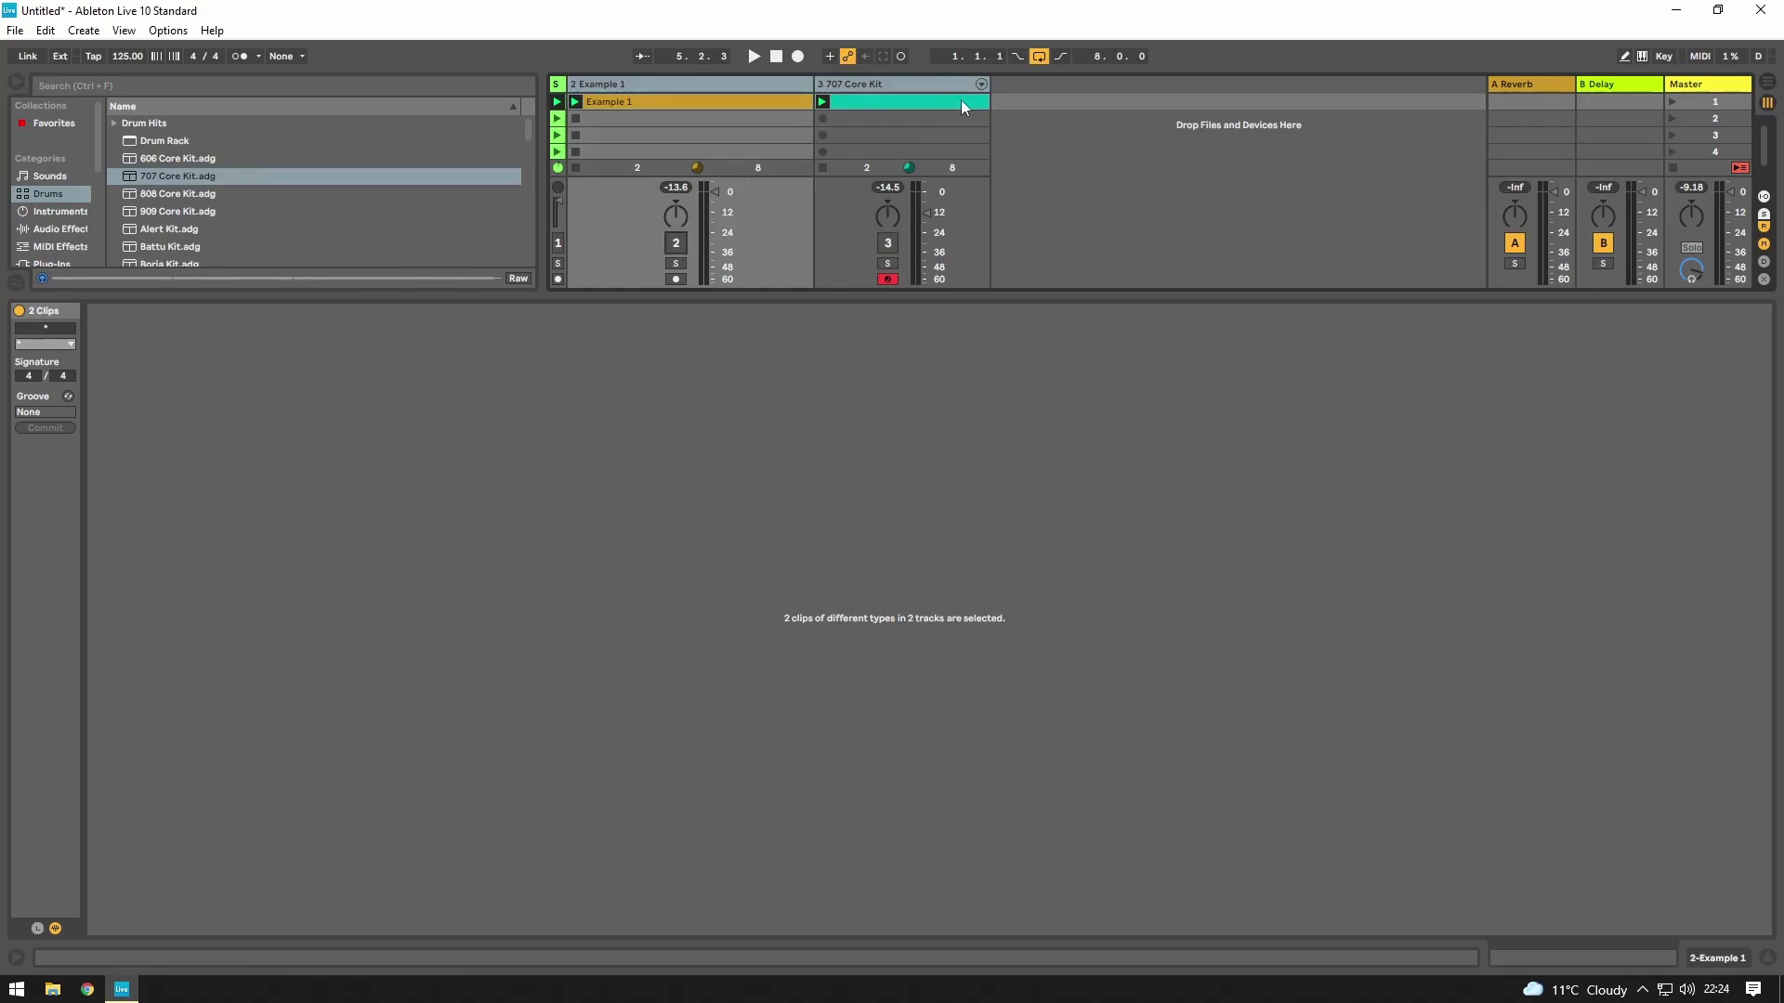
{"action": "left_click_drag", "start_coordinate": [988, 82], "coordinate": [760, 79]}
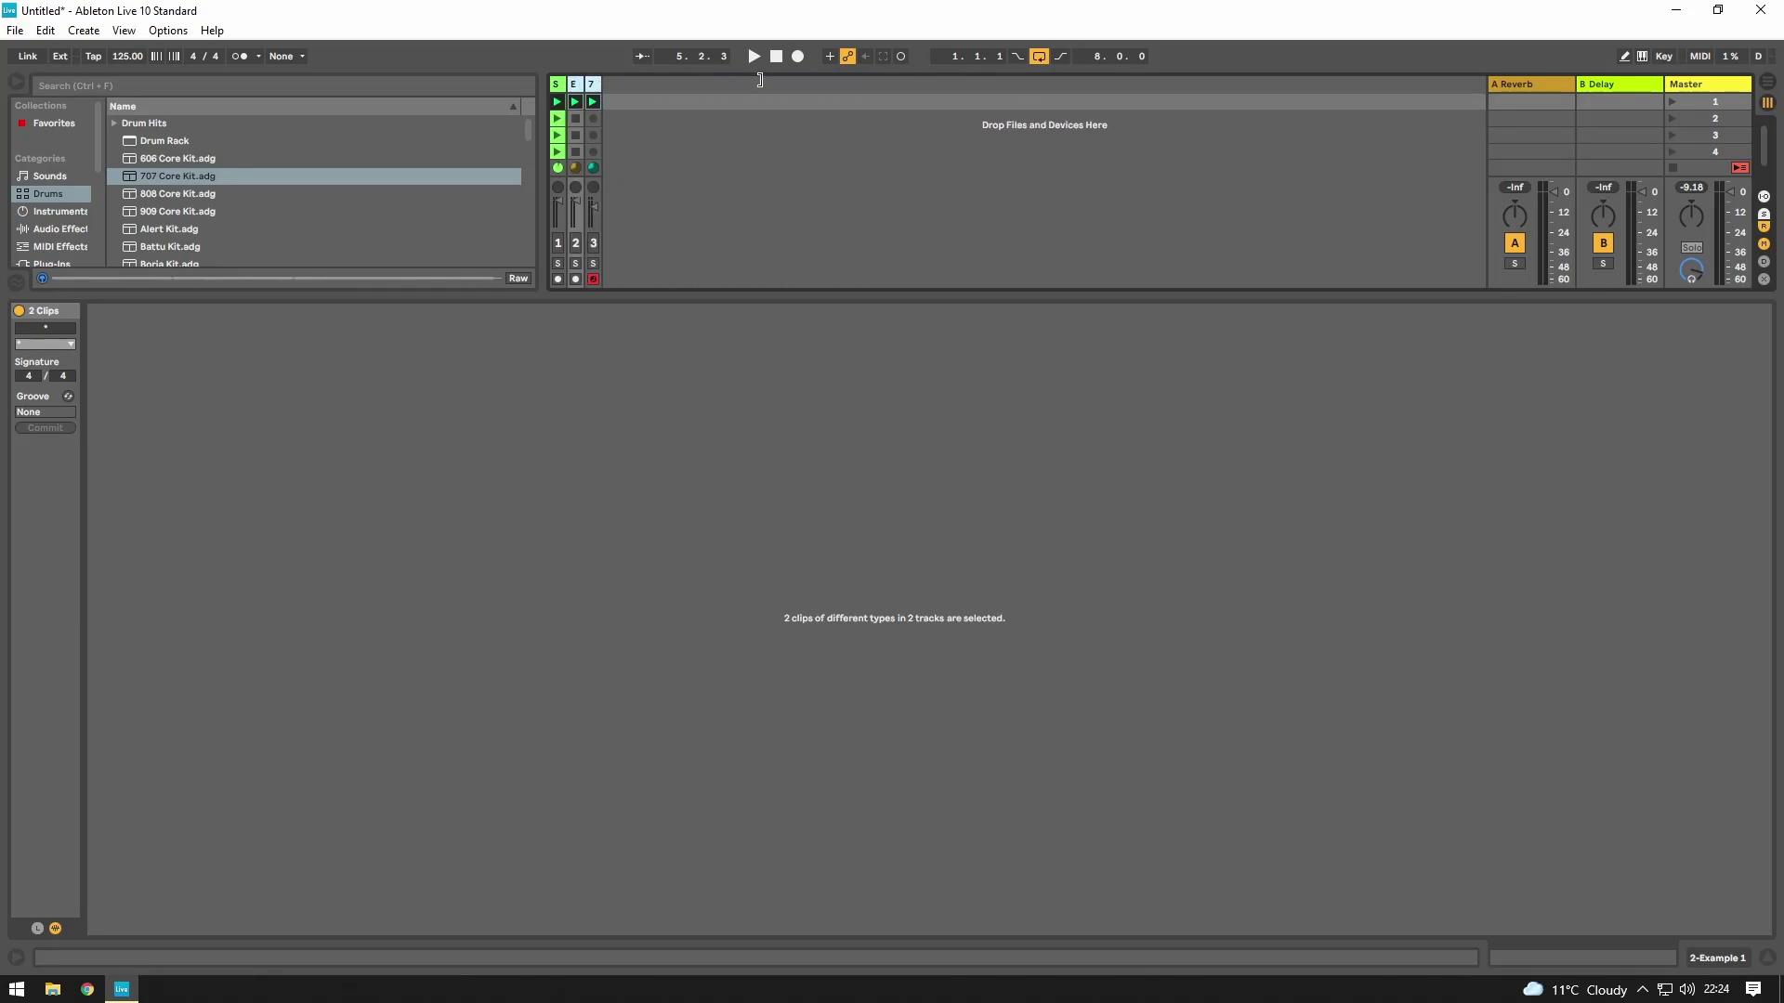
- Open the first Sample tape 5 clip, widen its track and mark the opening section up to about bar 11
{"action": "left_click", "coordinate": [556, 97]}
{"action": "left_click_drag", "start_coordinate": [564, 84], "coordinate": [892, 104]}
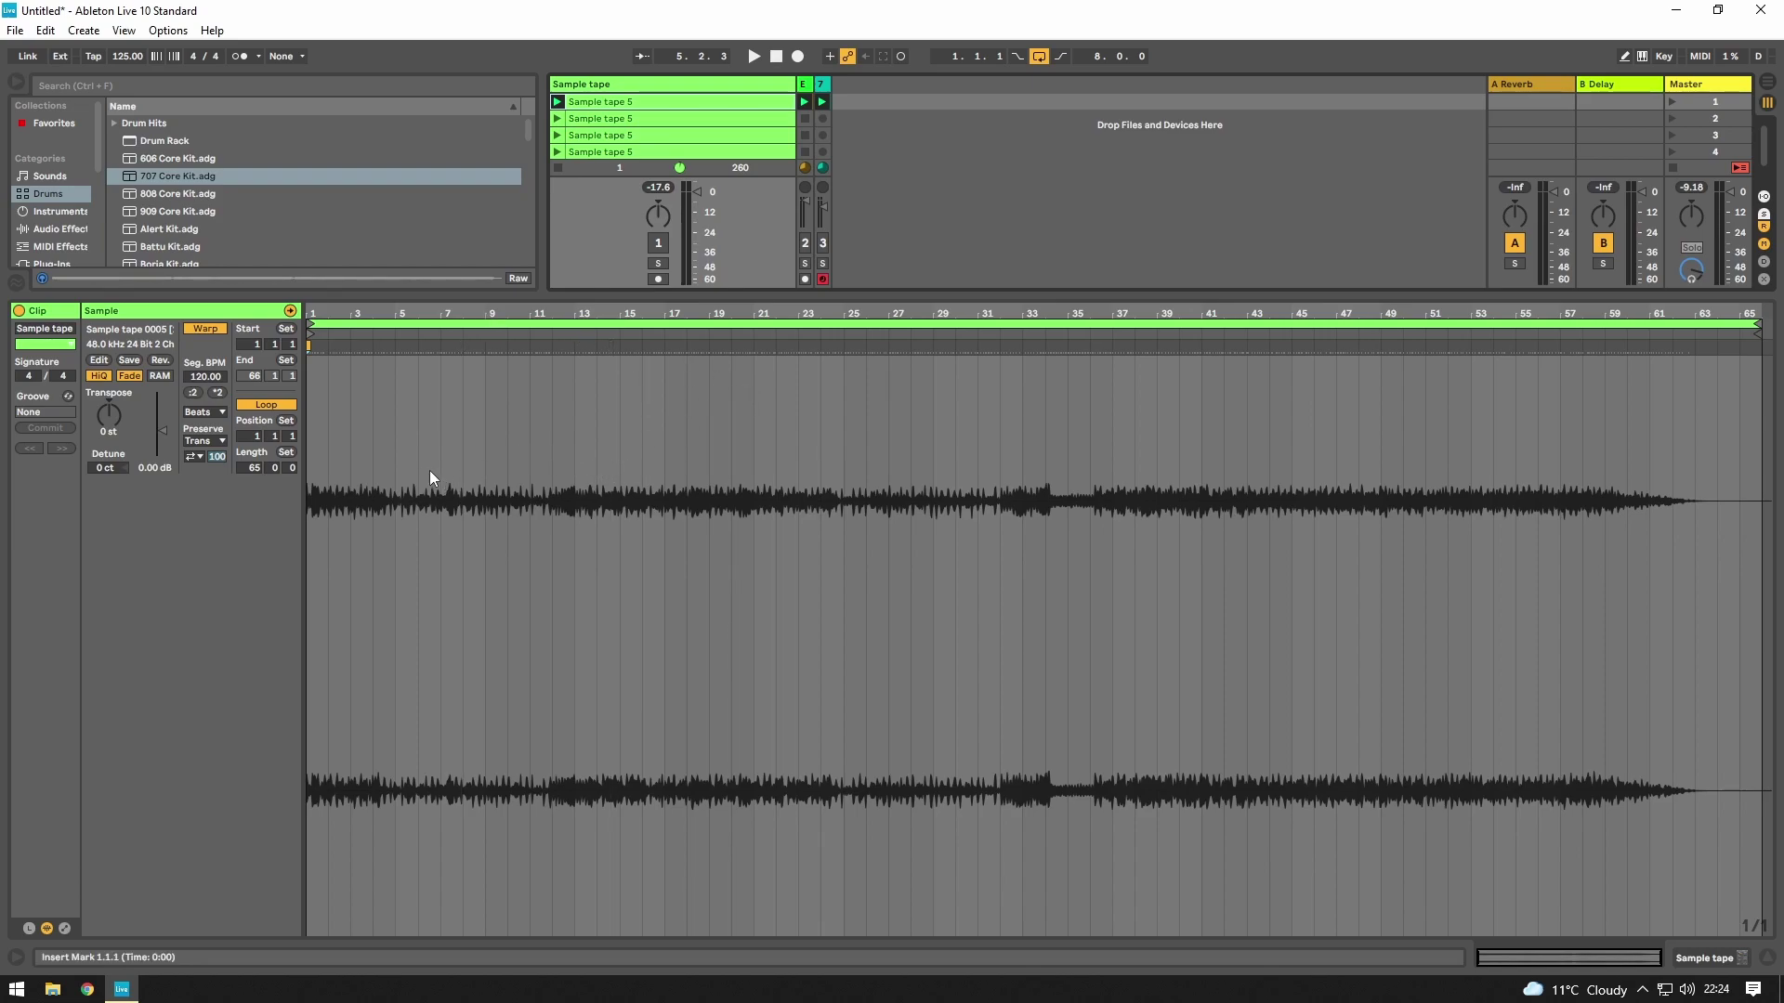
{"action": "key", "text": "plus"}
{"action": "key", "text": "minus"}
{"action": "mouse_move", "coordinate": [544, 433]}
{"action": "left_mouse_down"}
{"action": "mouse_move", "coordinate": [343, 487]}
{"action": "mouse_move", "coordinate": [311, 465]}
{"action": "left_mouse_up"}
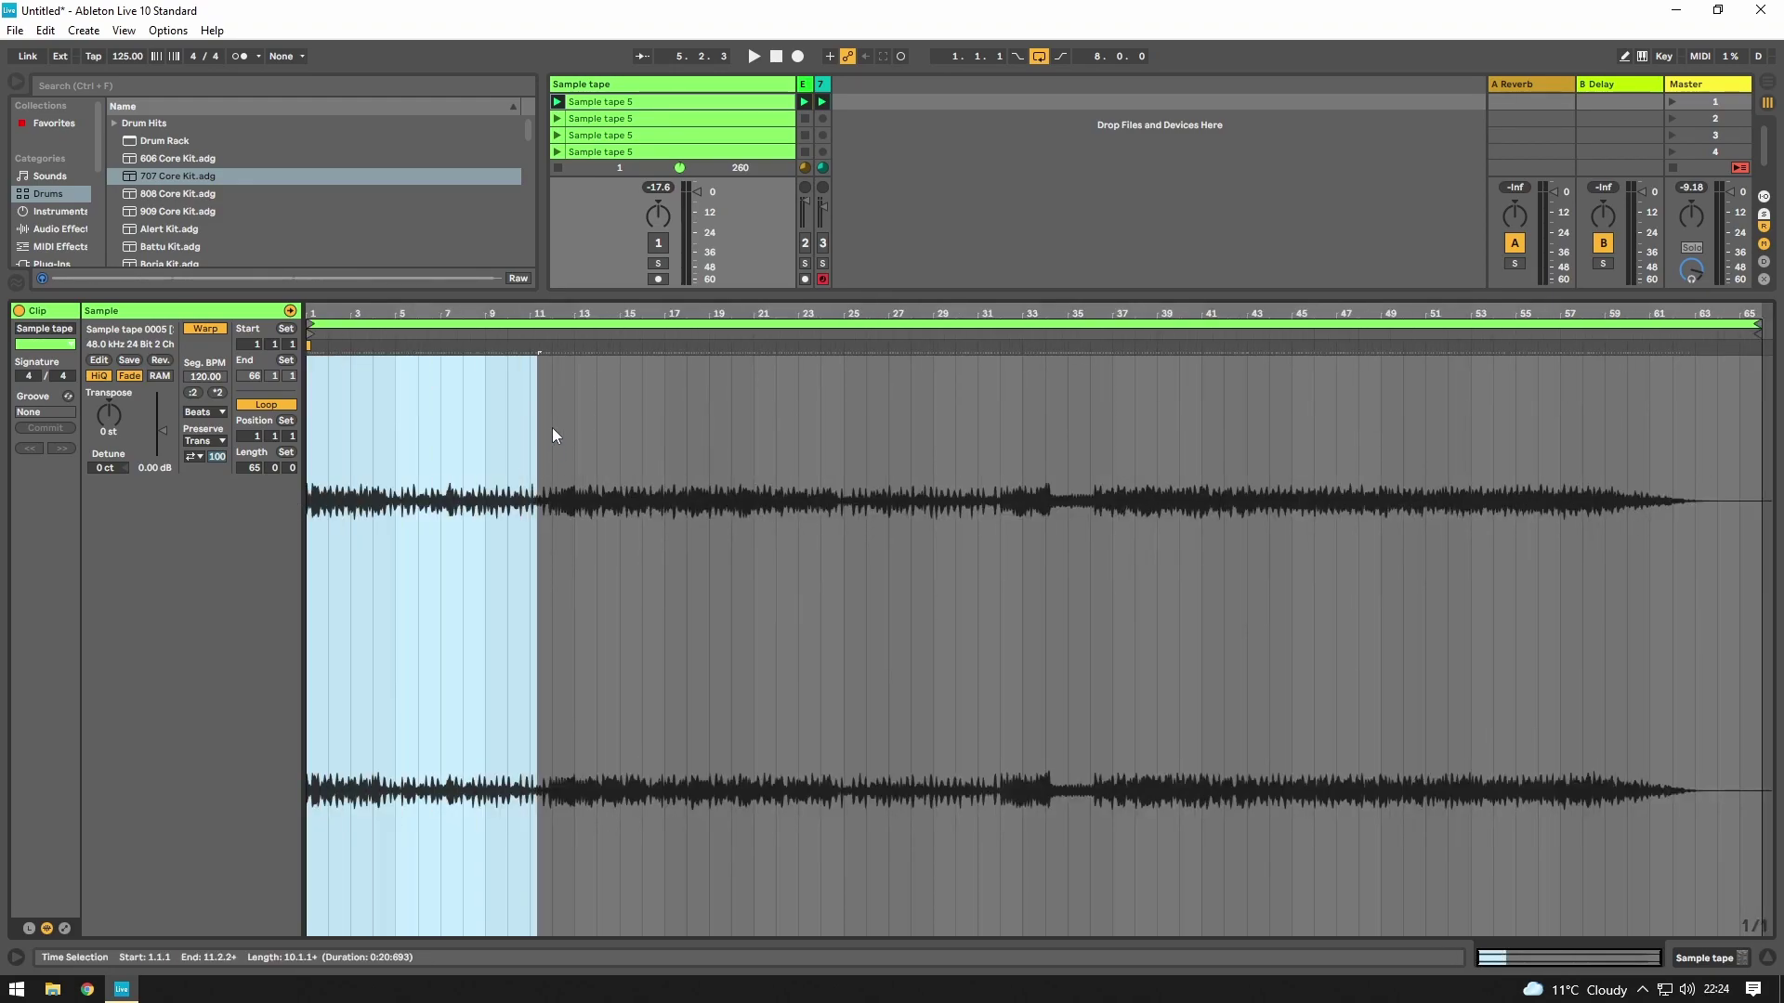
{"action": "left_click", "coordinate": [552, 428]}
- Activate the Sample tape track, play its clip around bar 12 and stop playback
{"action": "left_click", "coordinate": [657, 241]}
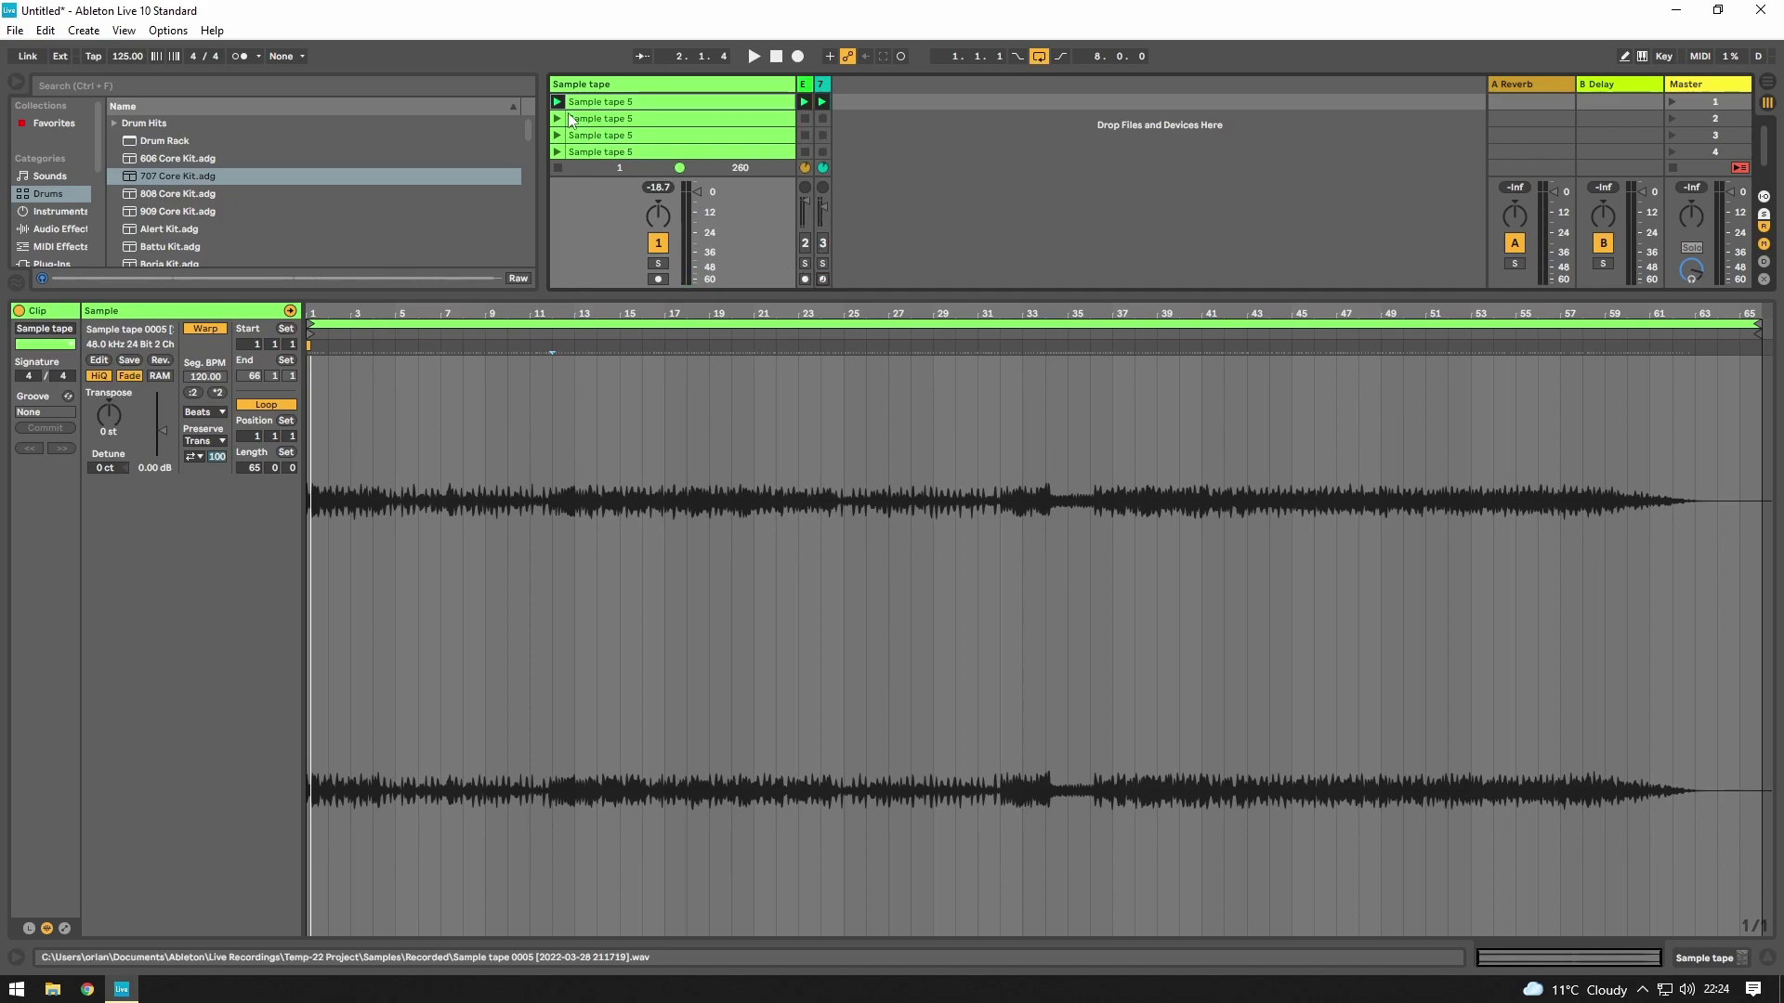
{"action": "key", "text": "space"}
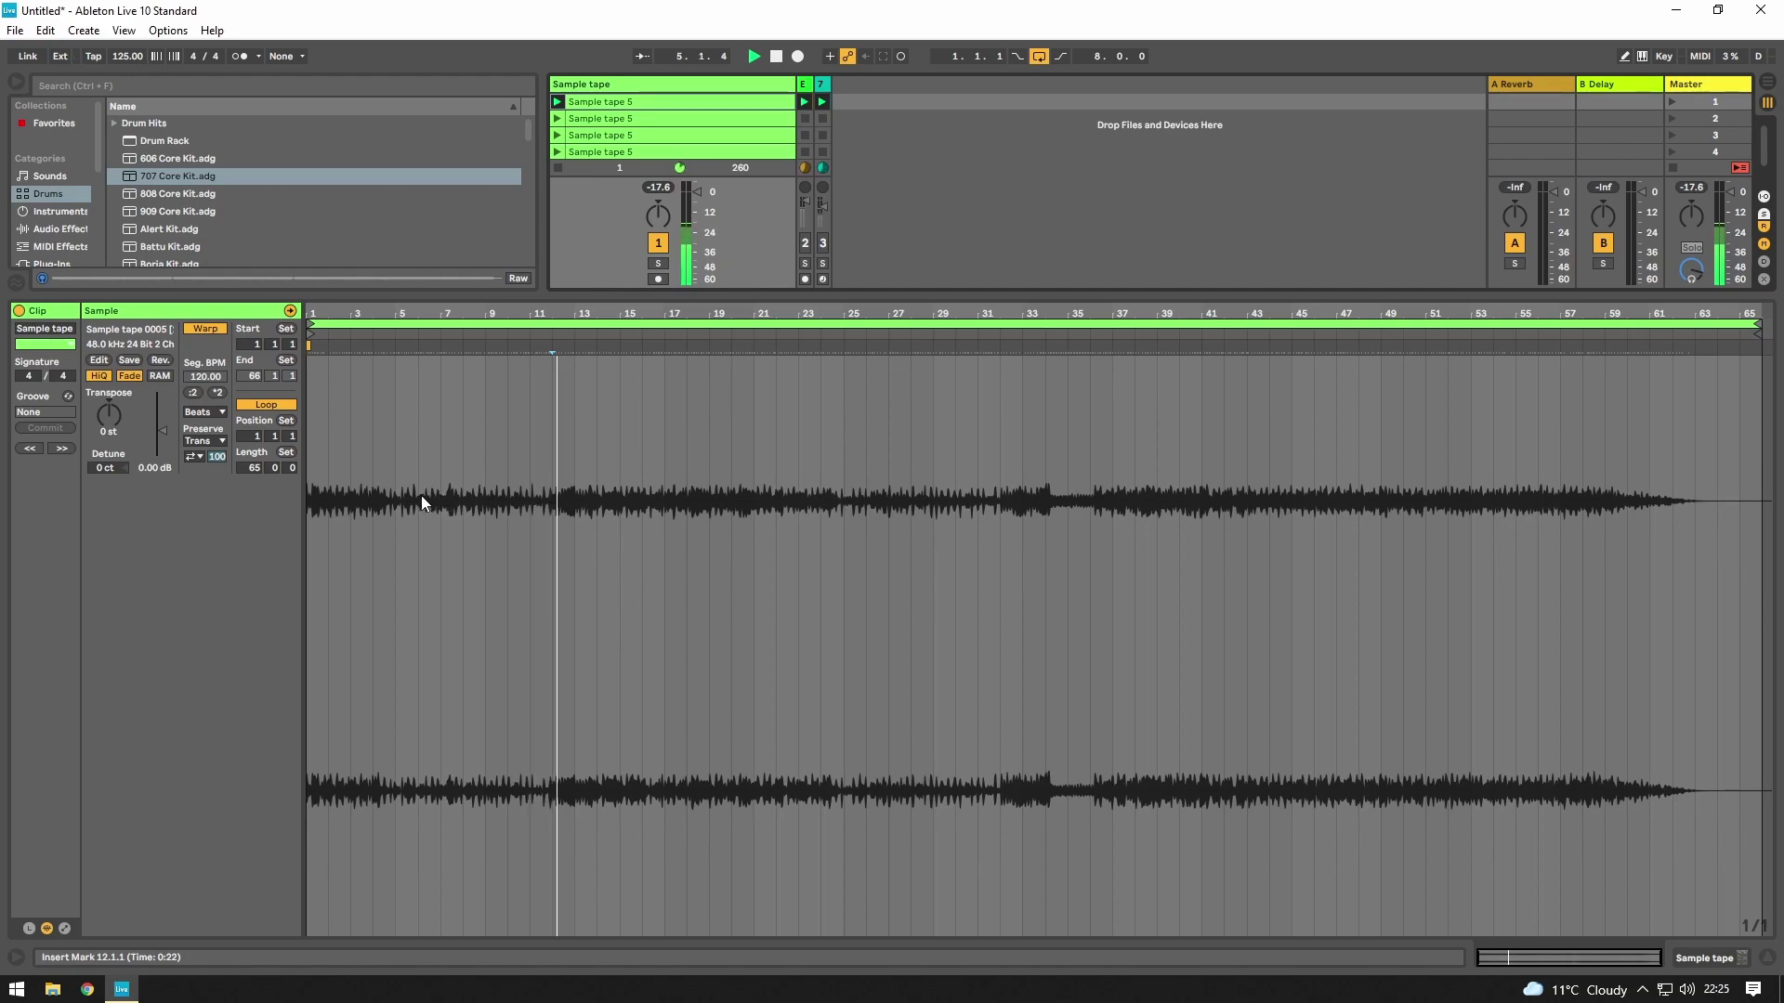
{"action": "key", "text": "space"}
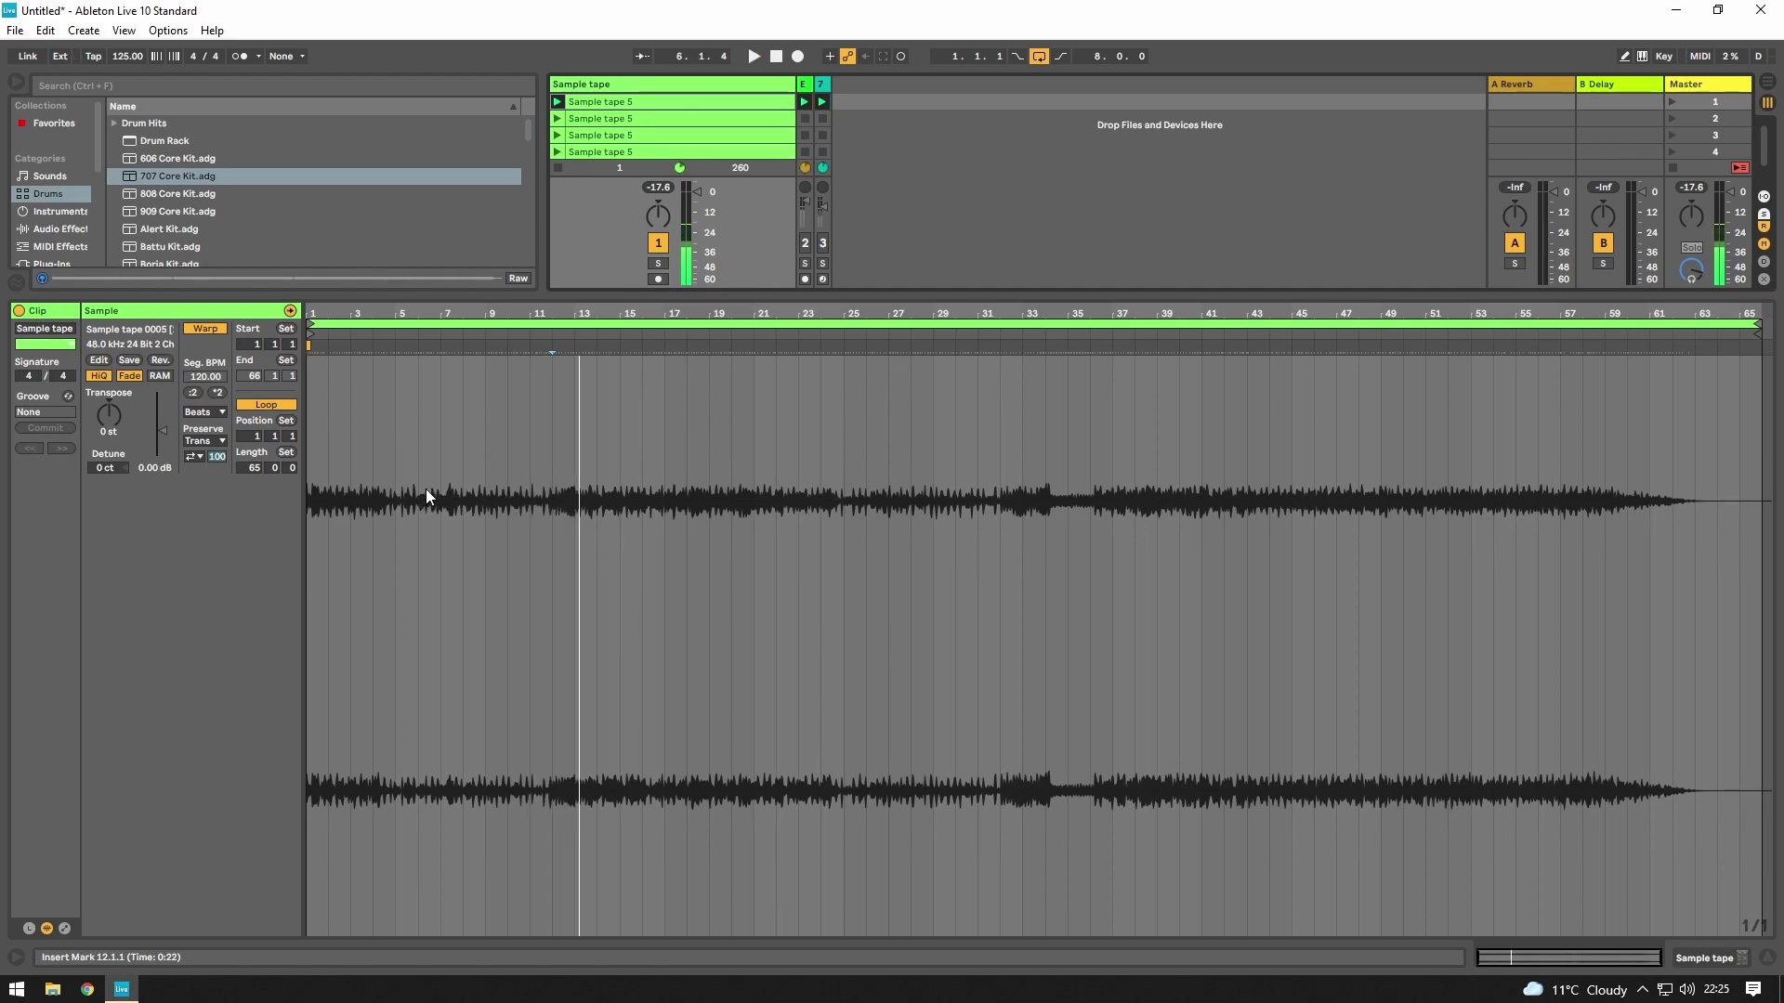
- Highlight the section from about bar 4 to bar 13 in the Sample tape clip's waveform
{"action": "scroll", "coordinate": [440, 483], "scroll_direction": "up", "scroll_amount": 3}
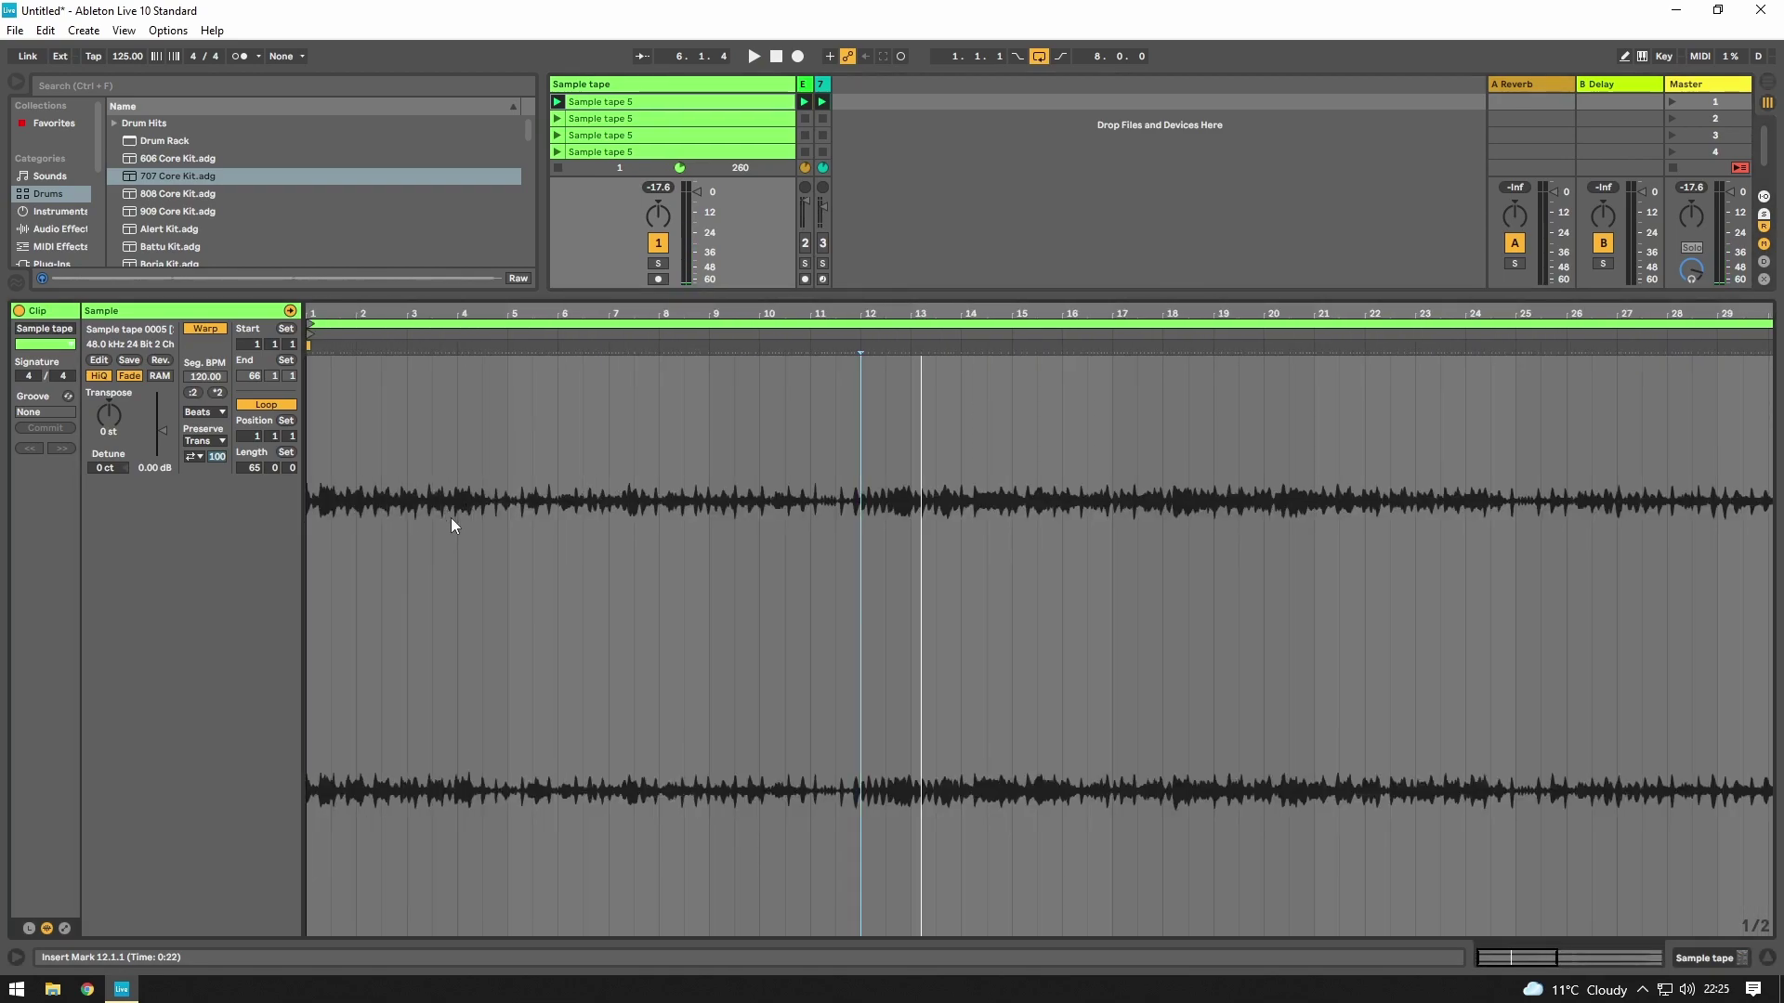
{"action": "left_click_drag", "start_coordinate": [915, 429], "coordinate": [461, 520]}
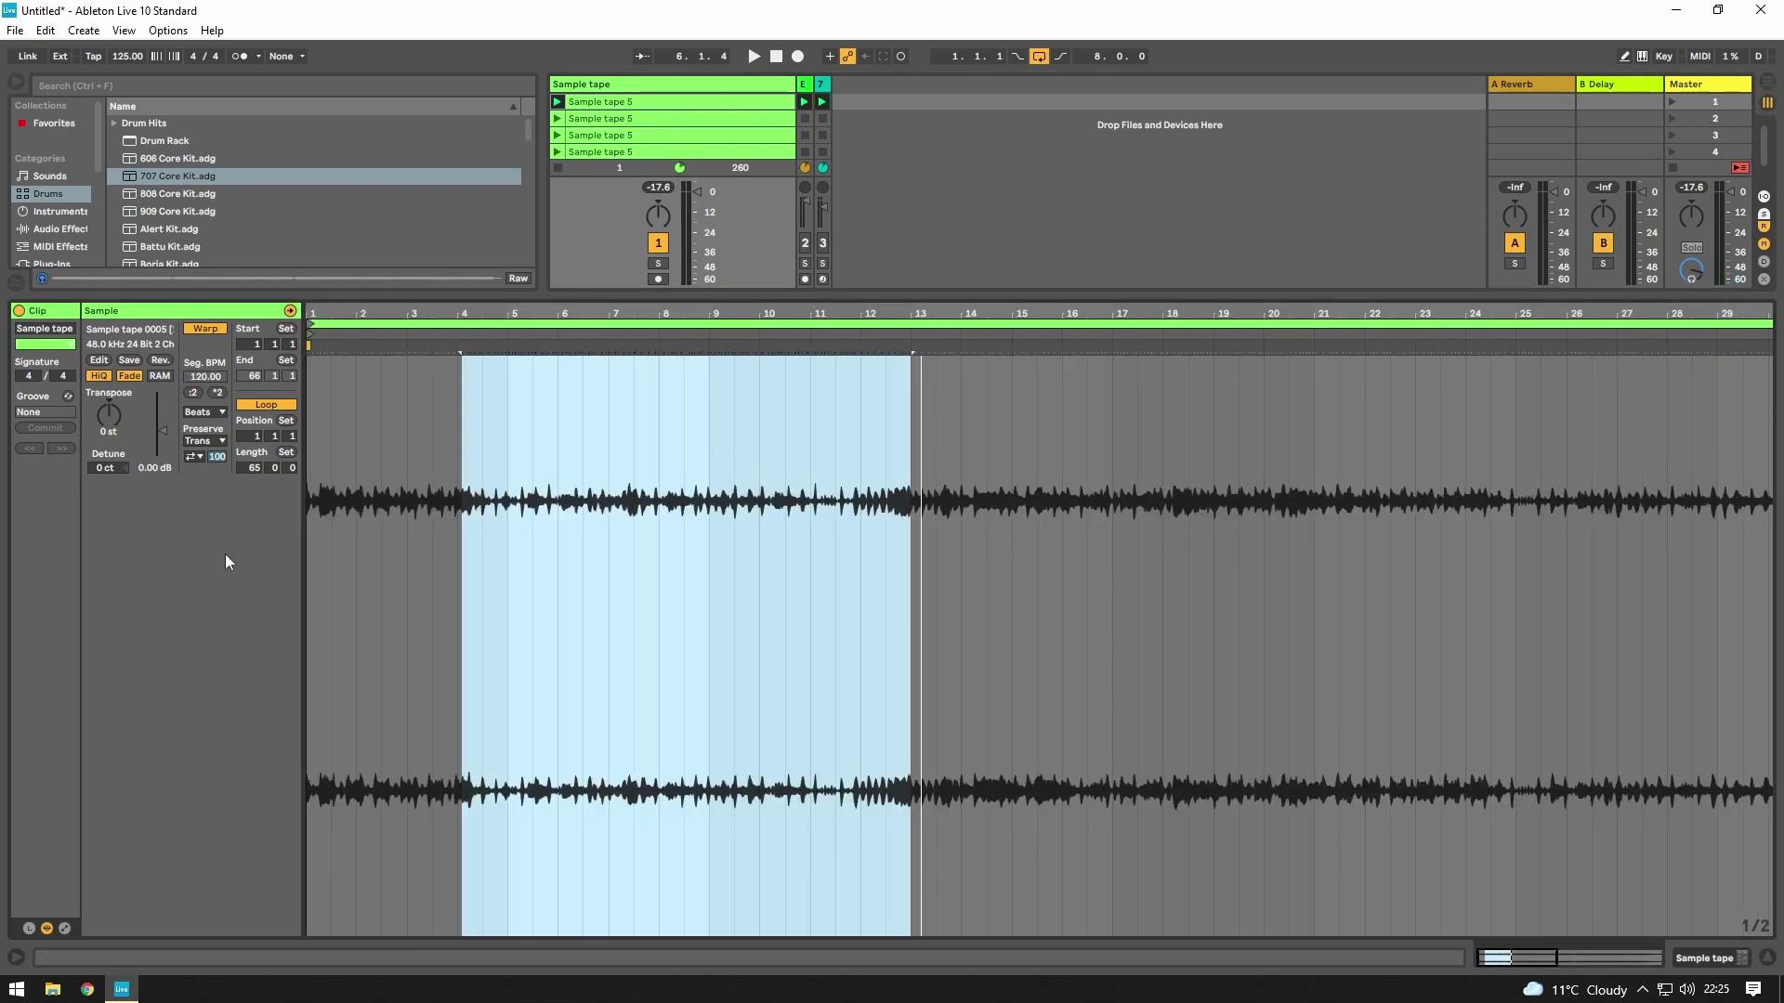
{"action": "left_click", "coordinate": [718, 451]}
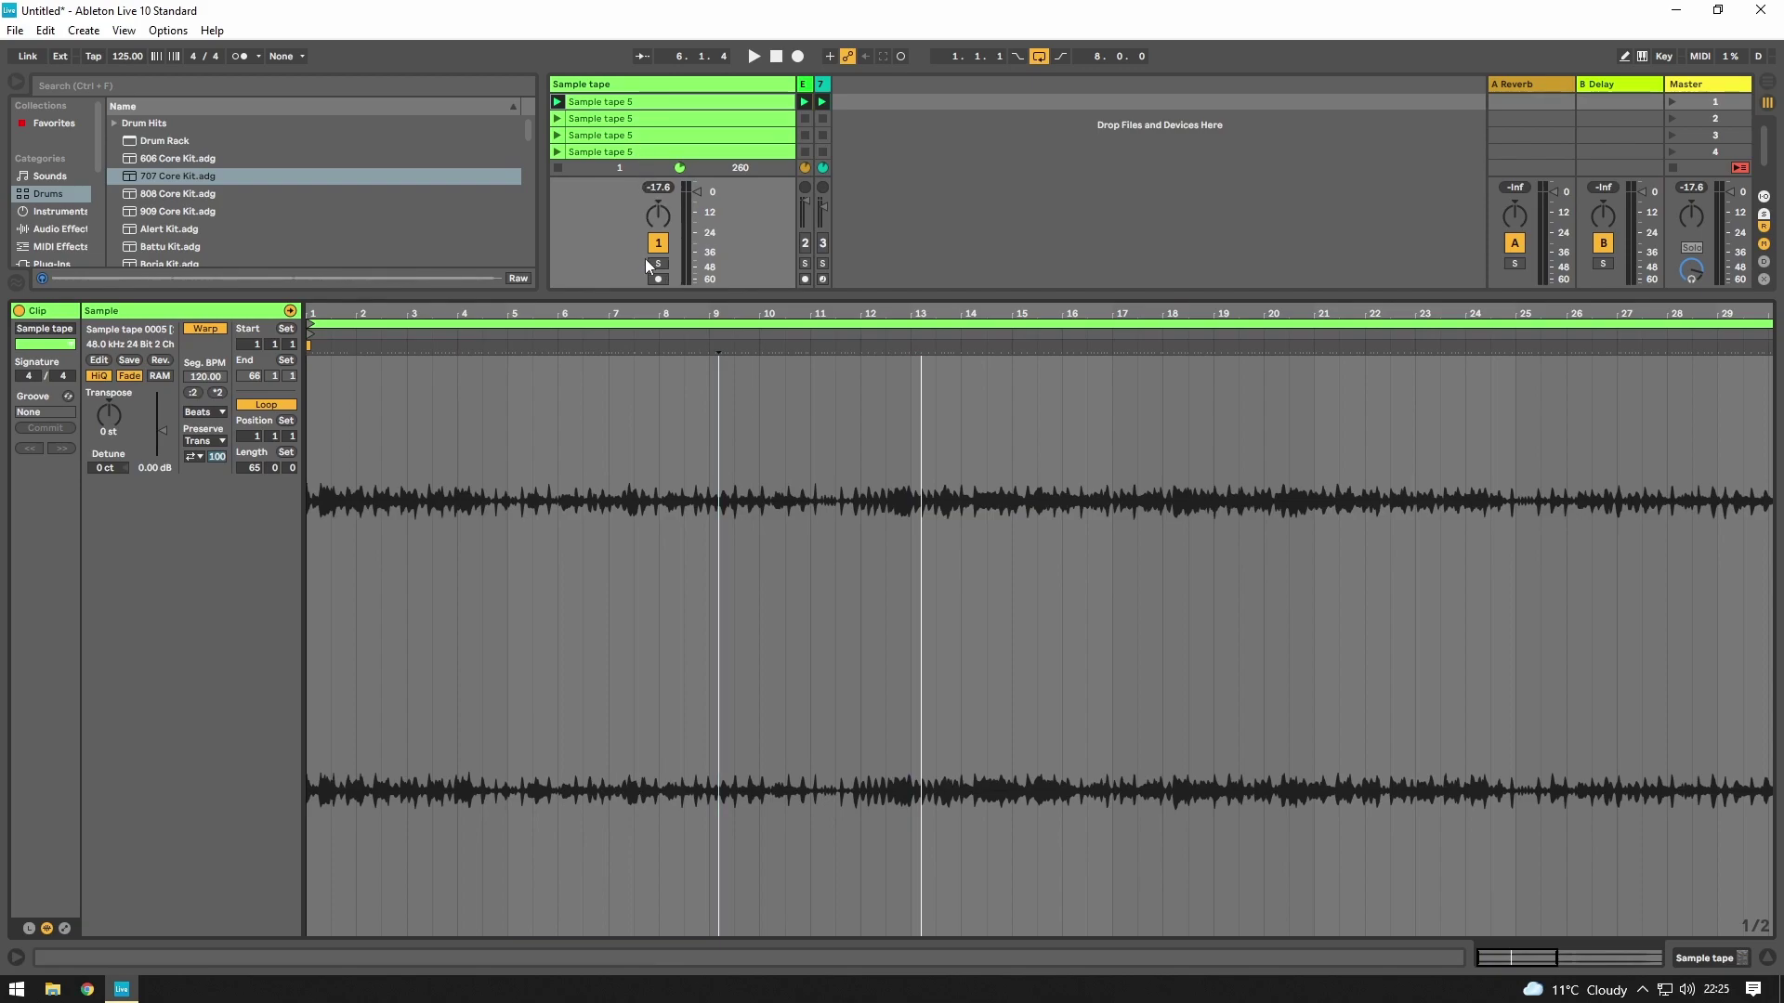
- Enlarge the session area and rename the first Sample tape 5 clip as "Vocal loop 1"
{"action": "left_click_drag", "start_coordinate": [641, 294], "coordinate": [641, 362]}
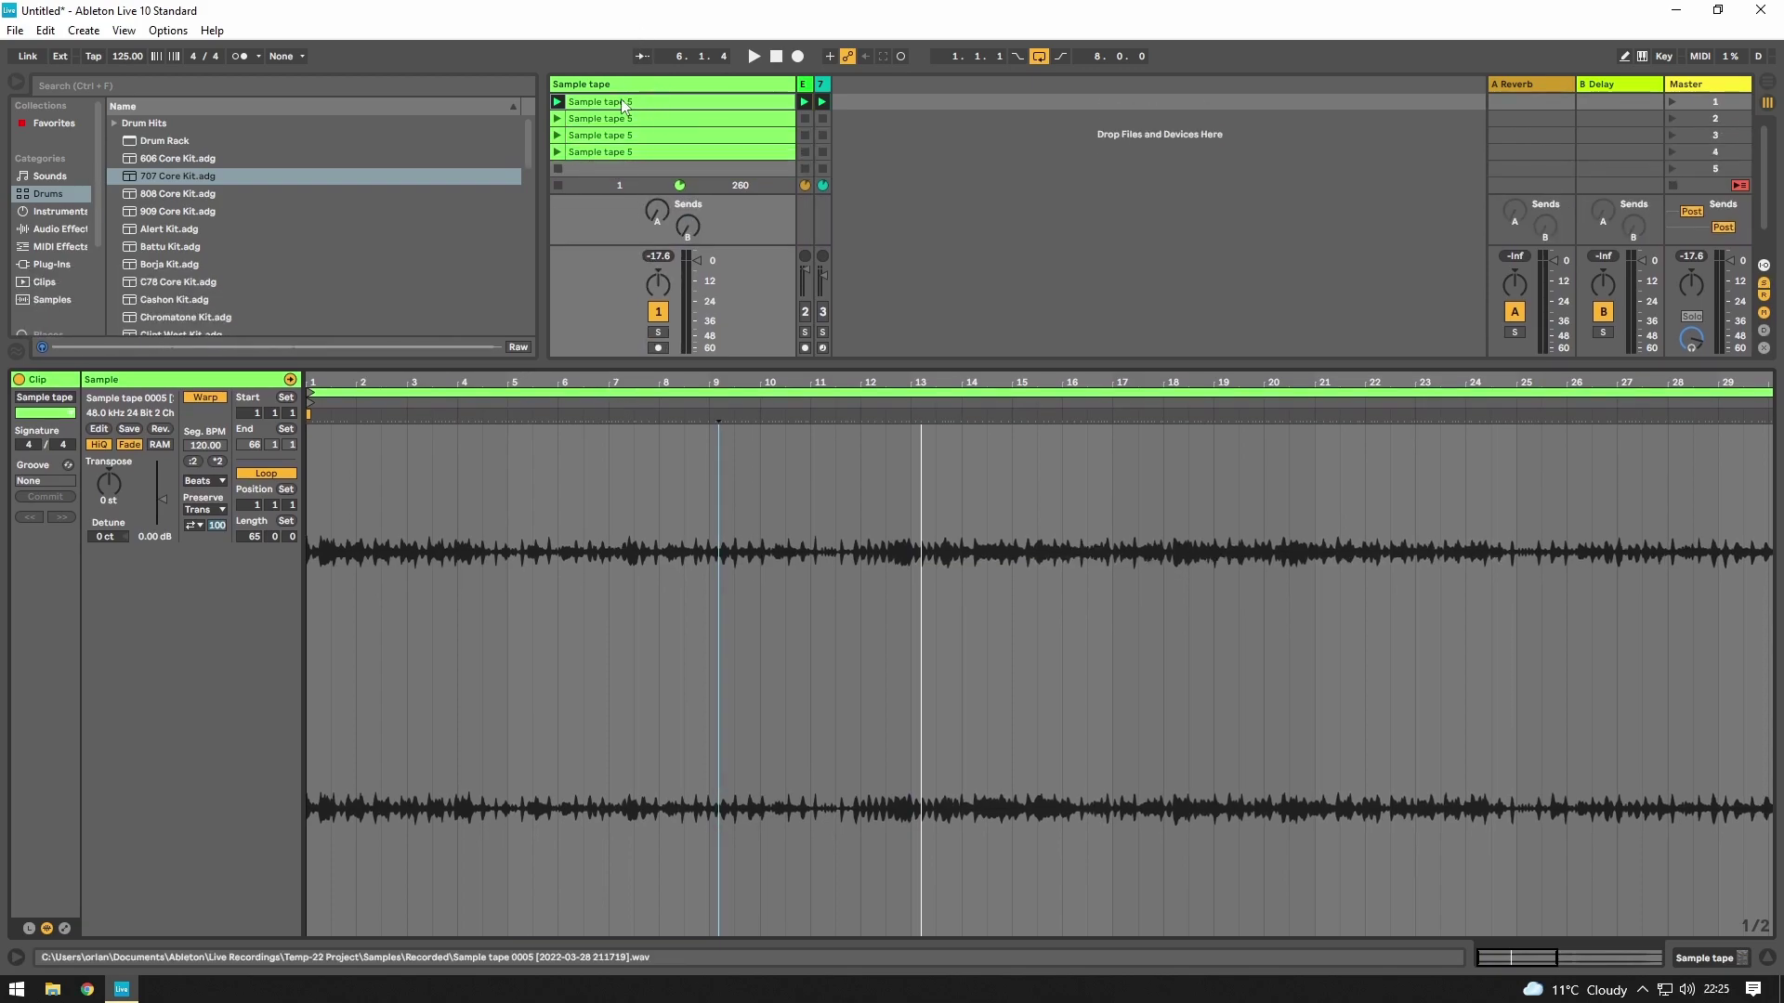
{"action": "key", "text": "ctrl+r"}
{"action": "type", "text": "Vocal loop"}
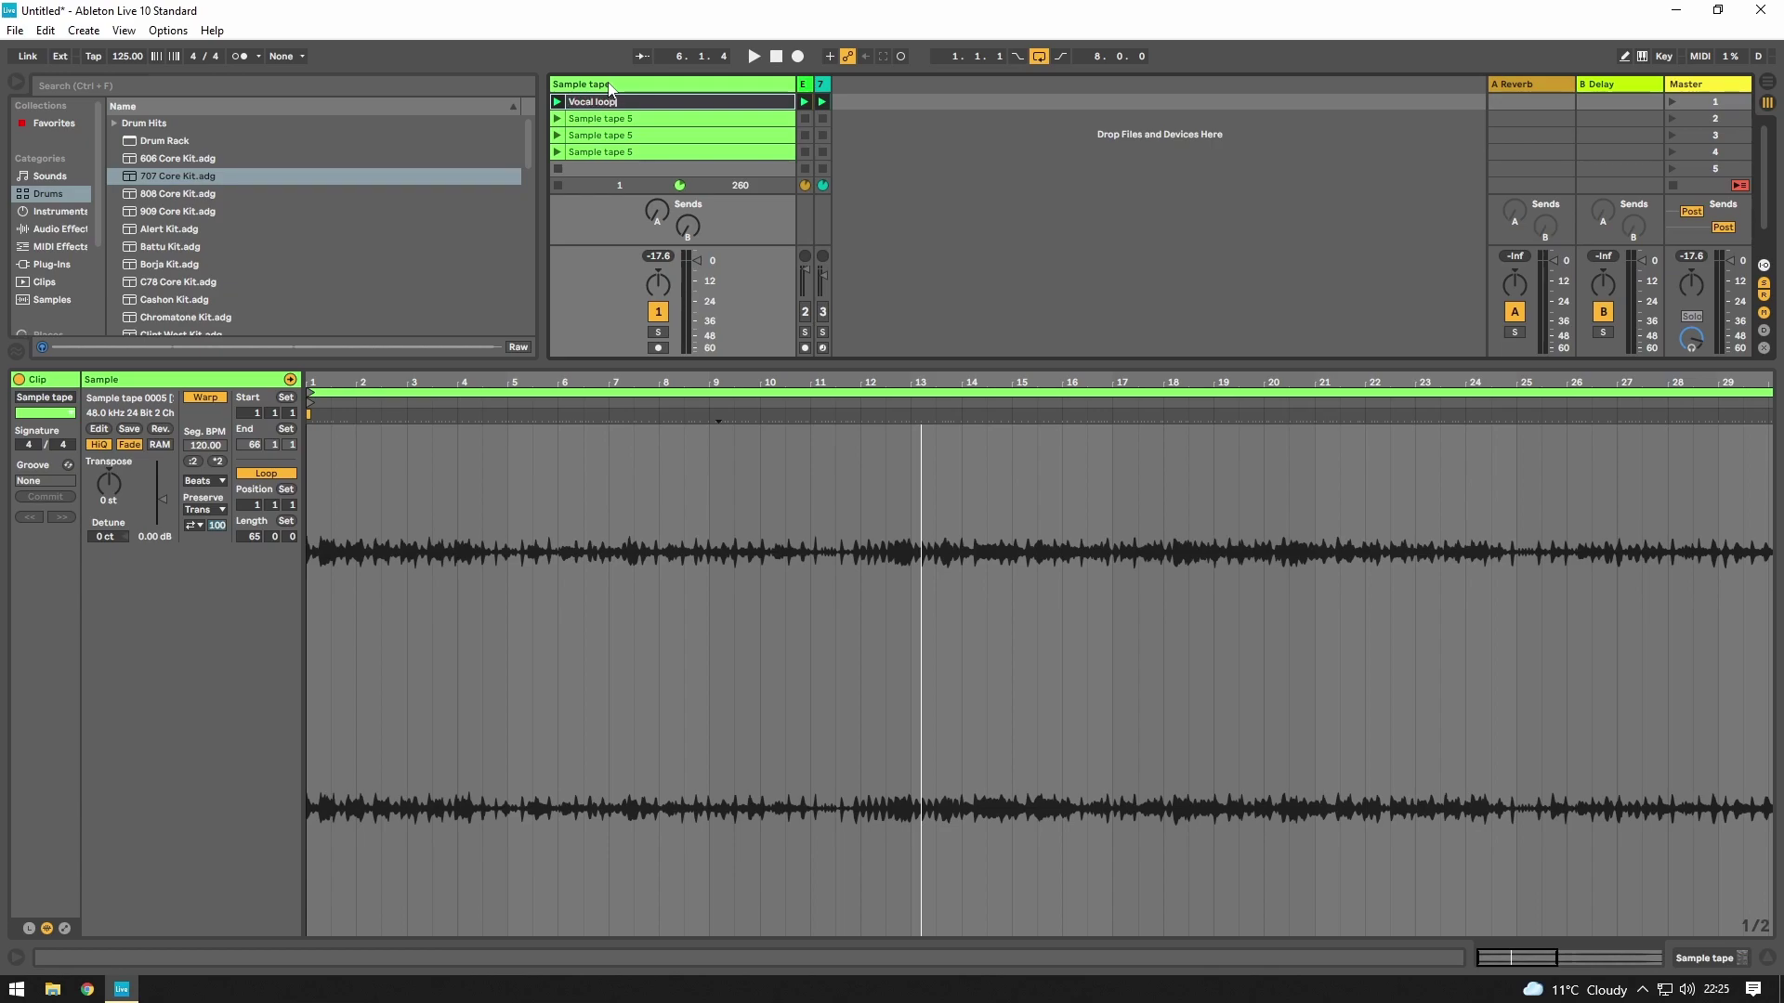
{"action": "type", "text": " 1"}
{"action": "key", "text": "Return"}
- Highlight possible loop sections between about bars 5 and 12, including one from 6.4.2 to 10.1.4
{"action": "left_click_drag", "start_coordinate": [521, 521], "coordinate": [836, 558]}
{"action": "left_click", "coordinate": [659, 539]}
{"action": "left_click_drag", "start_coordinate": [501, 506], "coordinate": [852, 502]}
{"action": "left_click_drag", "start_coordinate": [593, 511], "coordinate": [772, 516]}
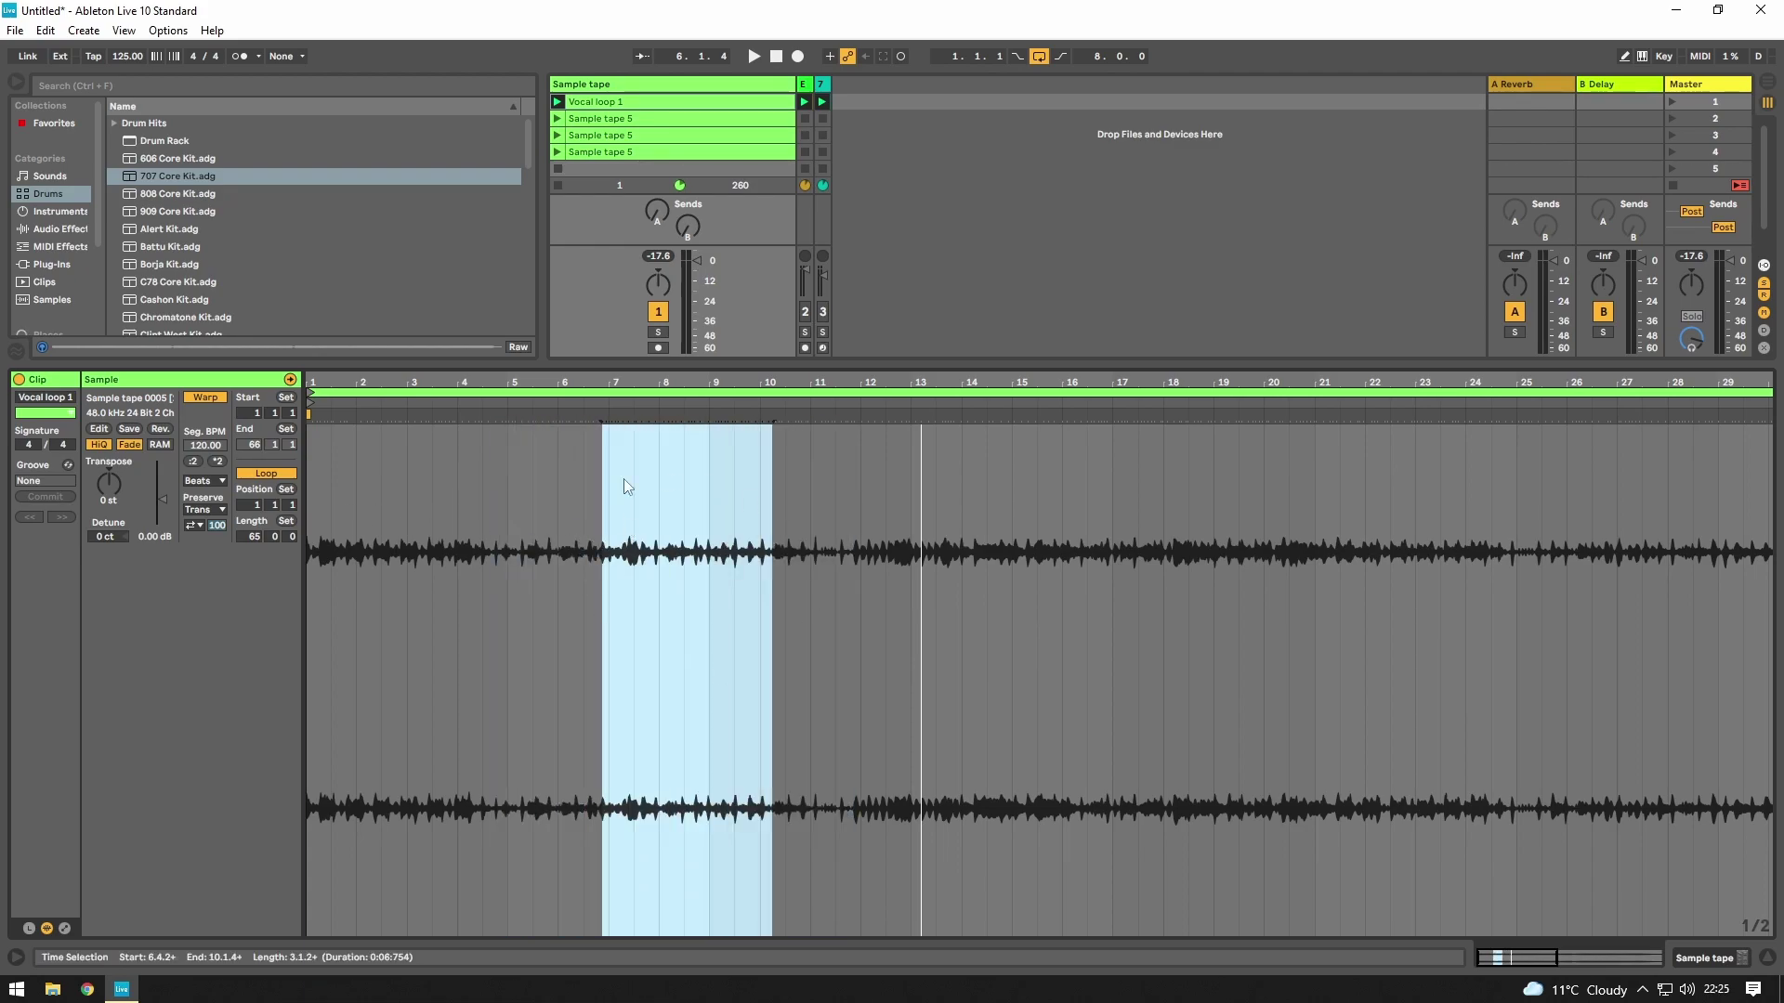
{"action": "left_click", "coordinate": [715, 604]}
- Play the clip from its beginning and place a warp marker at the phrase start just after 4.2.2
{"action": "key", "text": "space"}
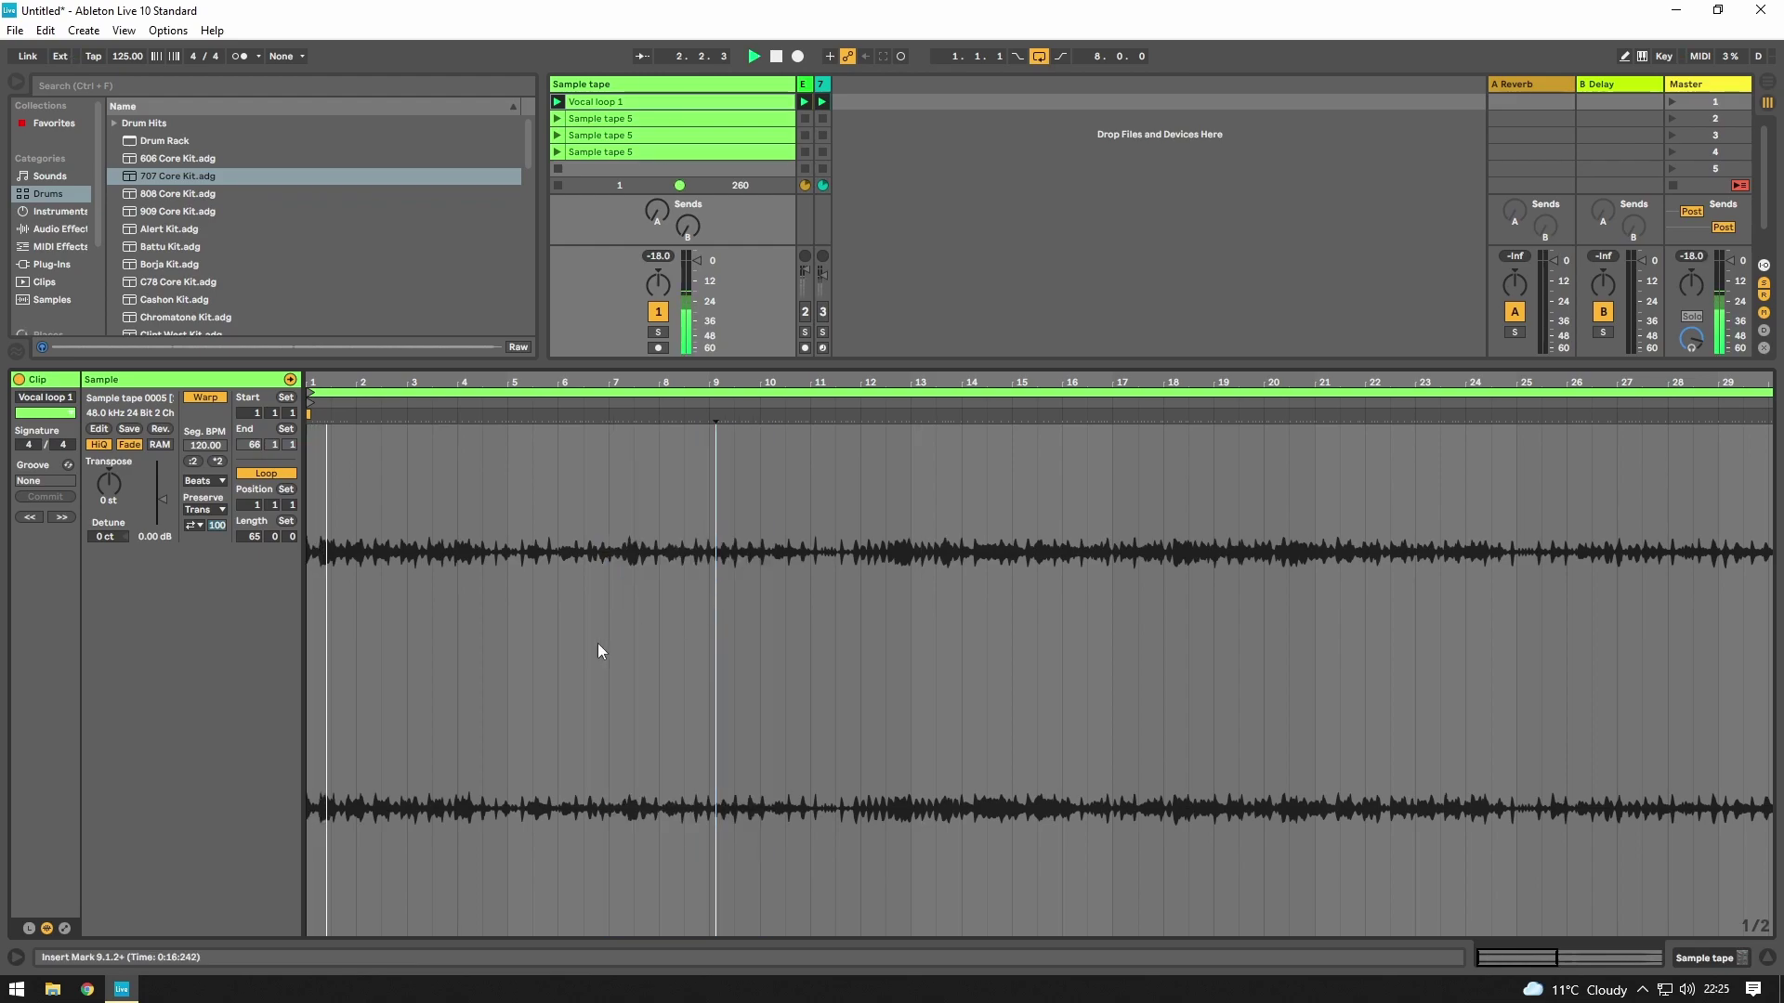
{"action": "scroll", "coordinate": [387, 642], "scroll_direction": "up", "scroll_amount": 3}
{"action": "scroll", "coordinate": [520, 617], "scroll_direction": "up", "scroll_amount": 2}
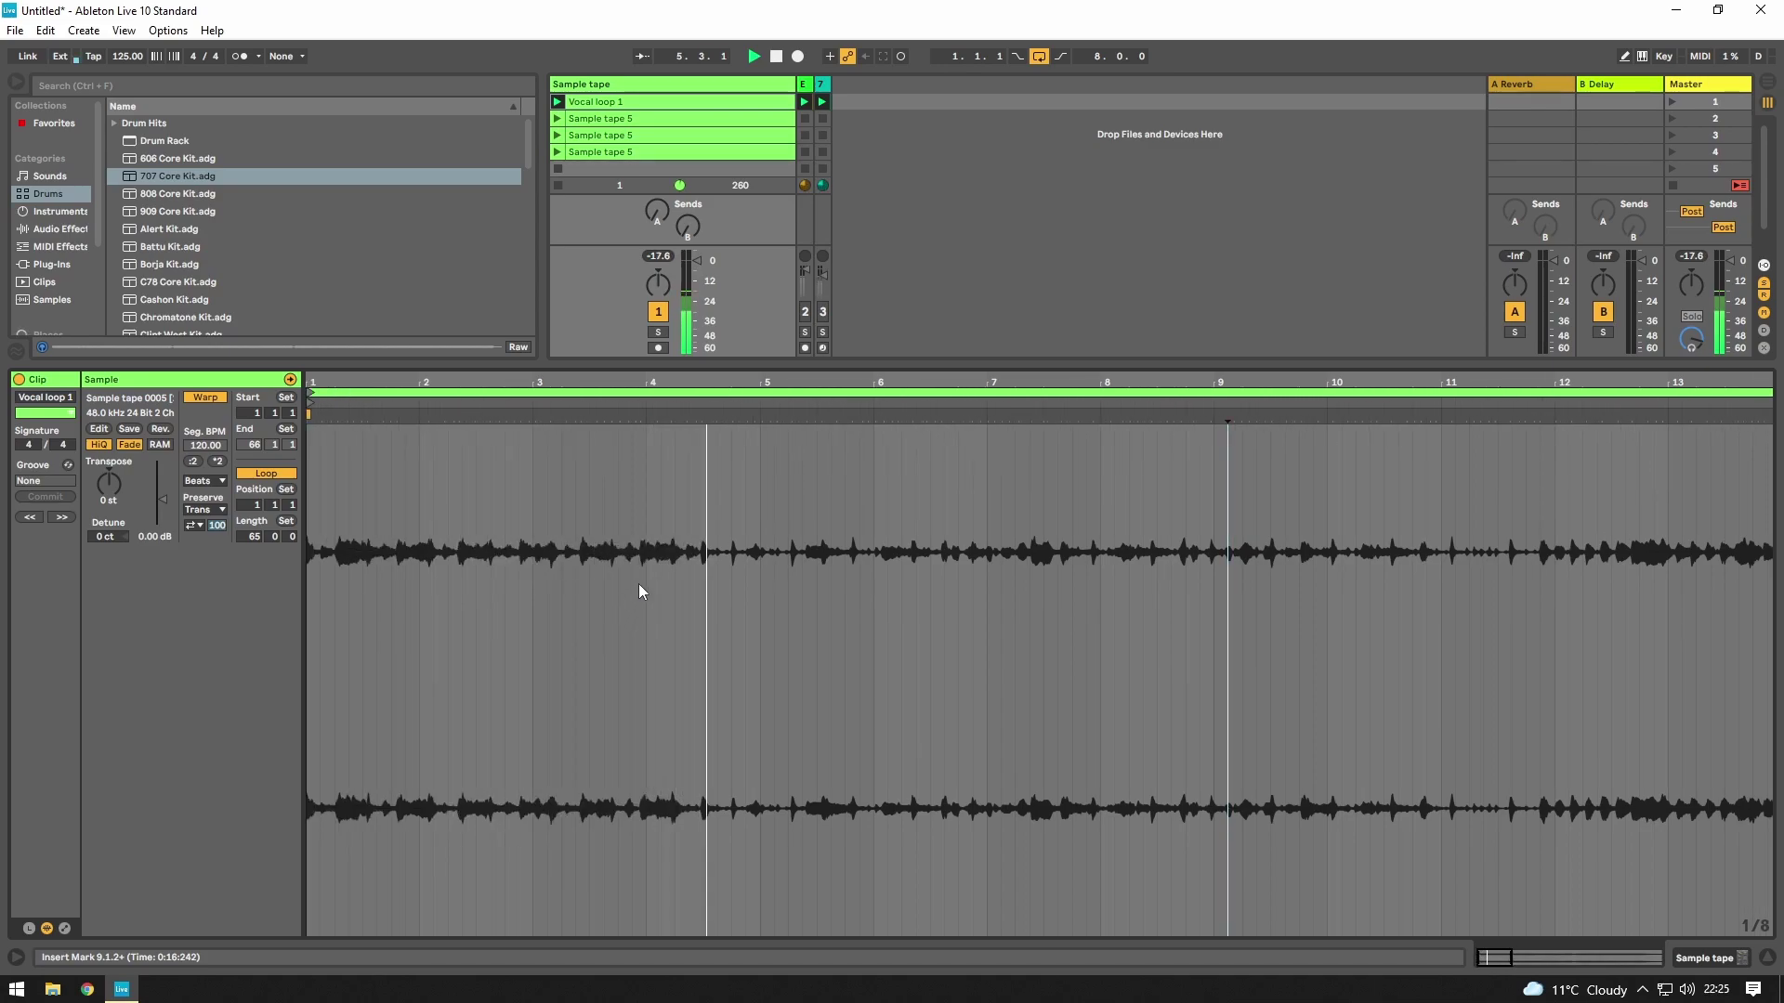
{"action": "key", "text": "space"}
{"action": "left_click", "coordinate": [687, 422]}
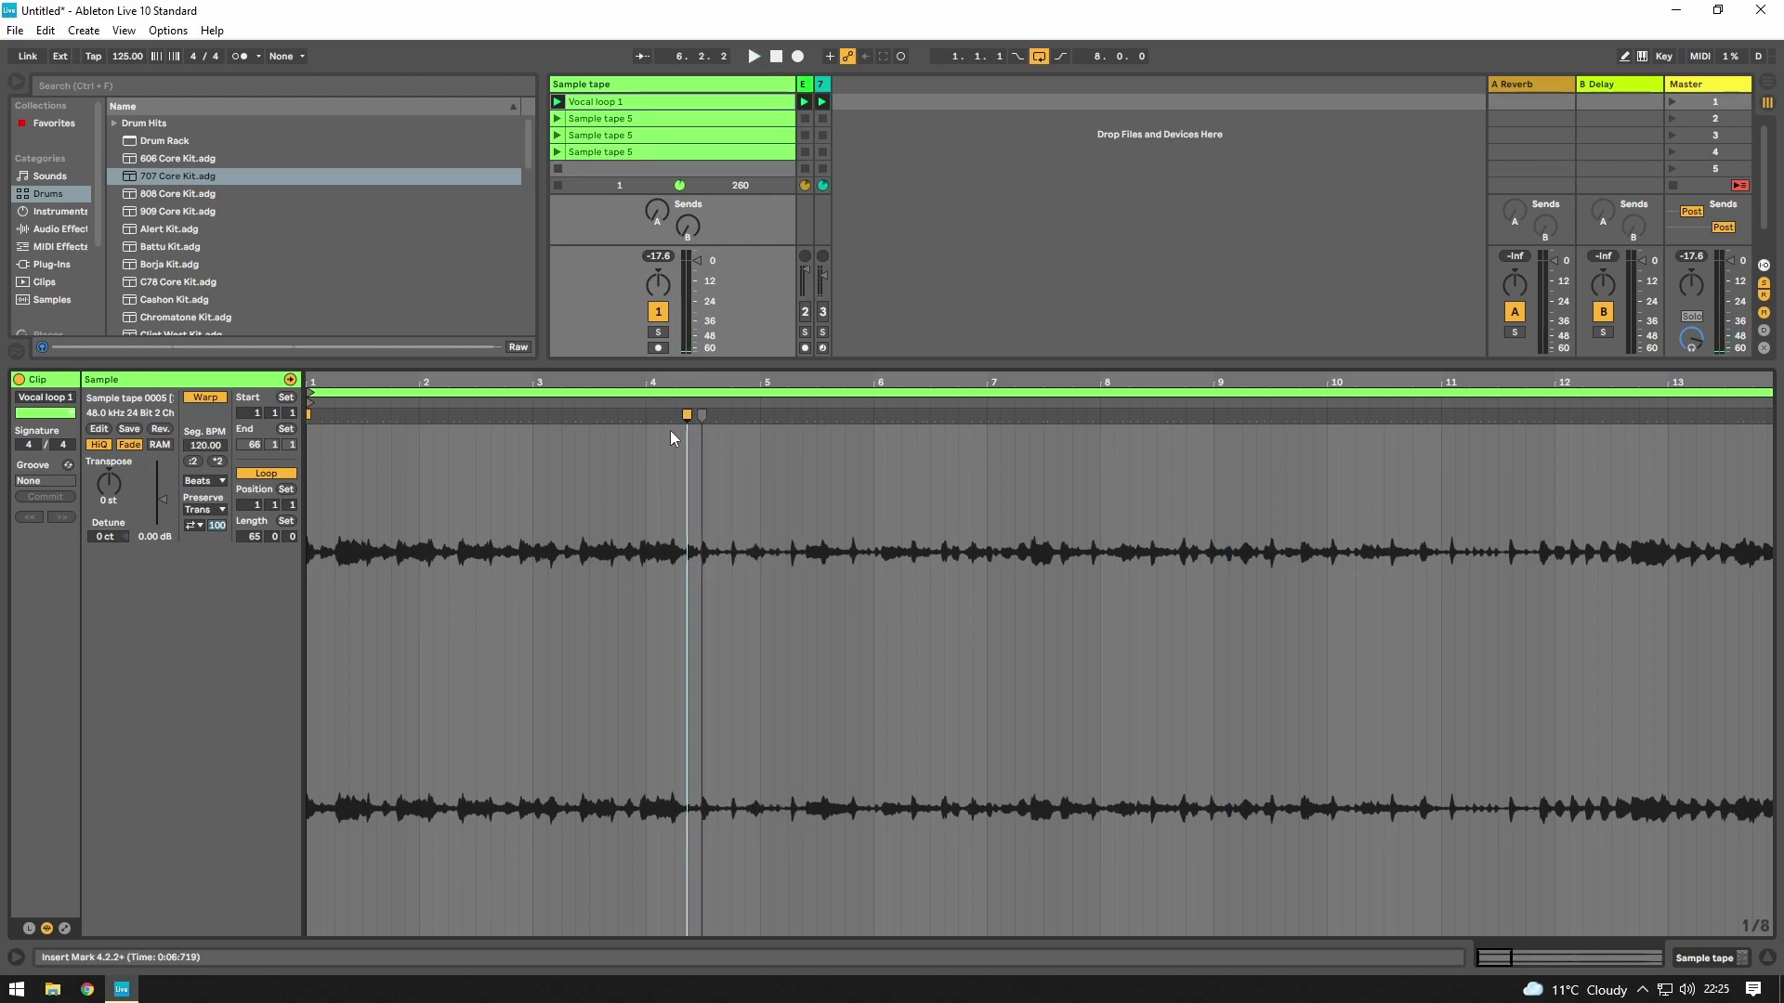
- Play on to the phrase's end, place a warp marker there at about 10.4.2 and loop the section between both markers
{"action": "key", "text": "space"}
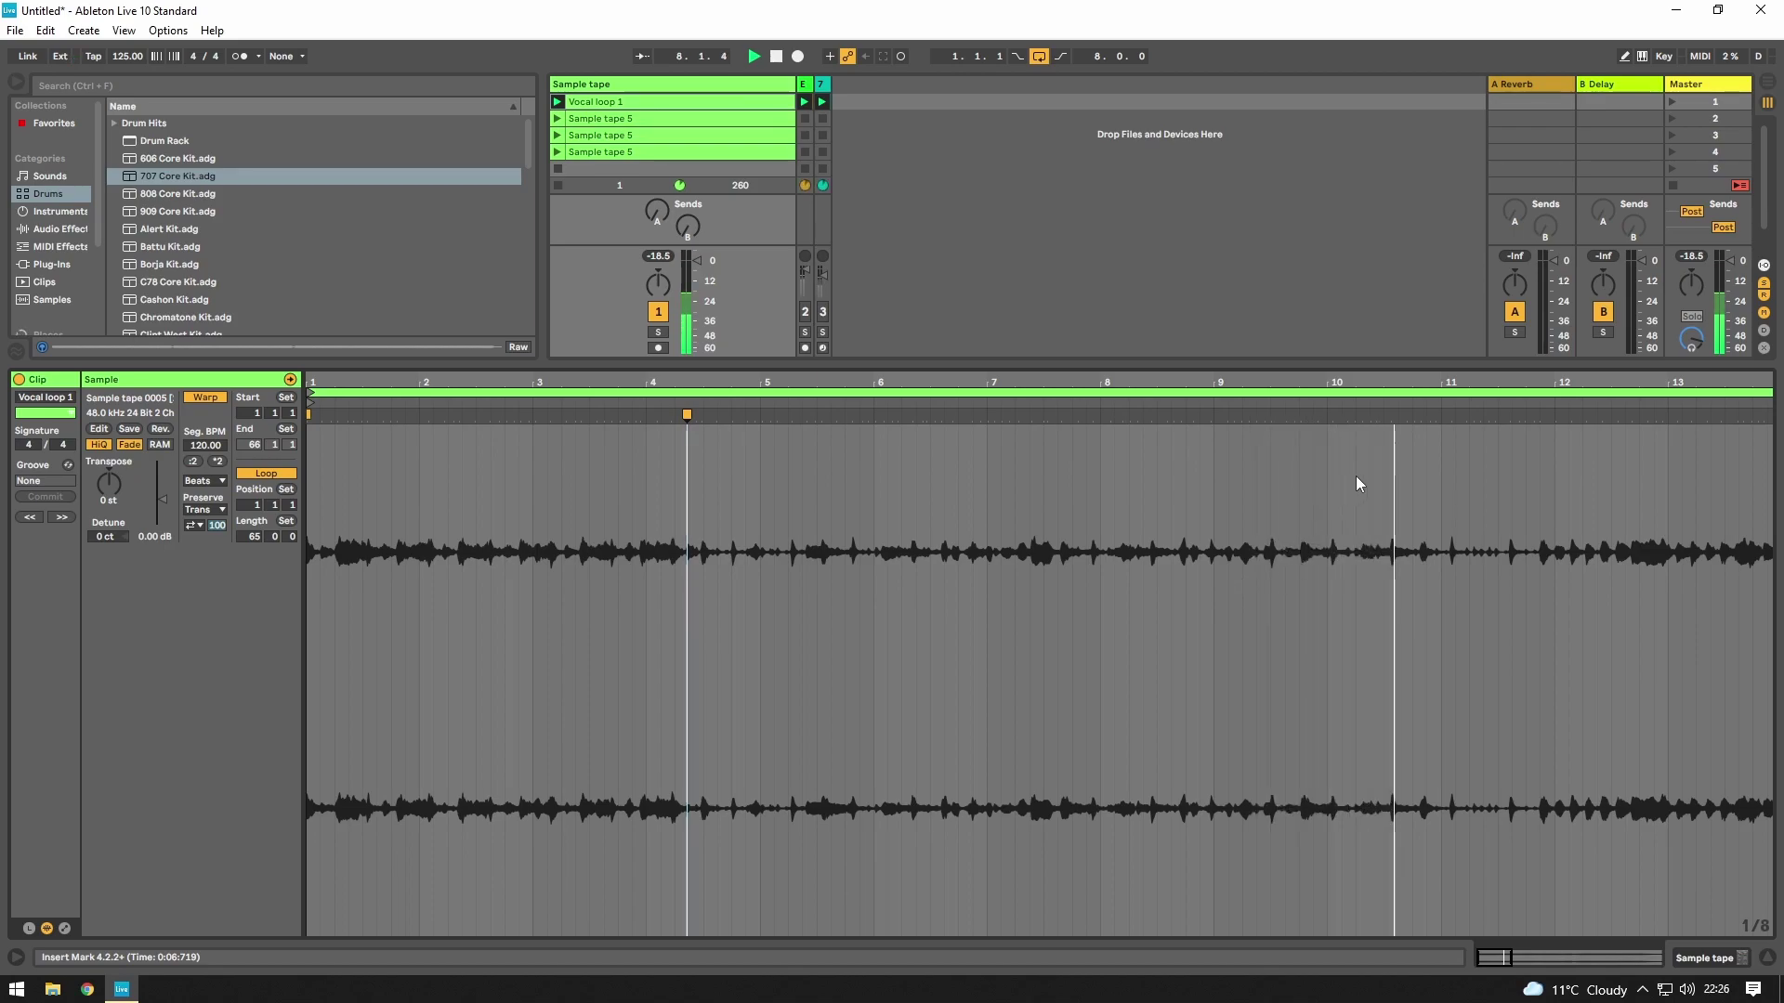
{"action": "left_click_drag", "start_coordinate": [1420, 413], "coordinate": [689, 494]}
{"action": "right_click", "coordinate": [762, 497]}
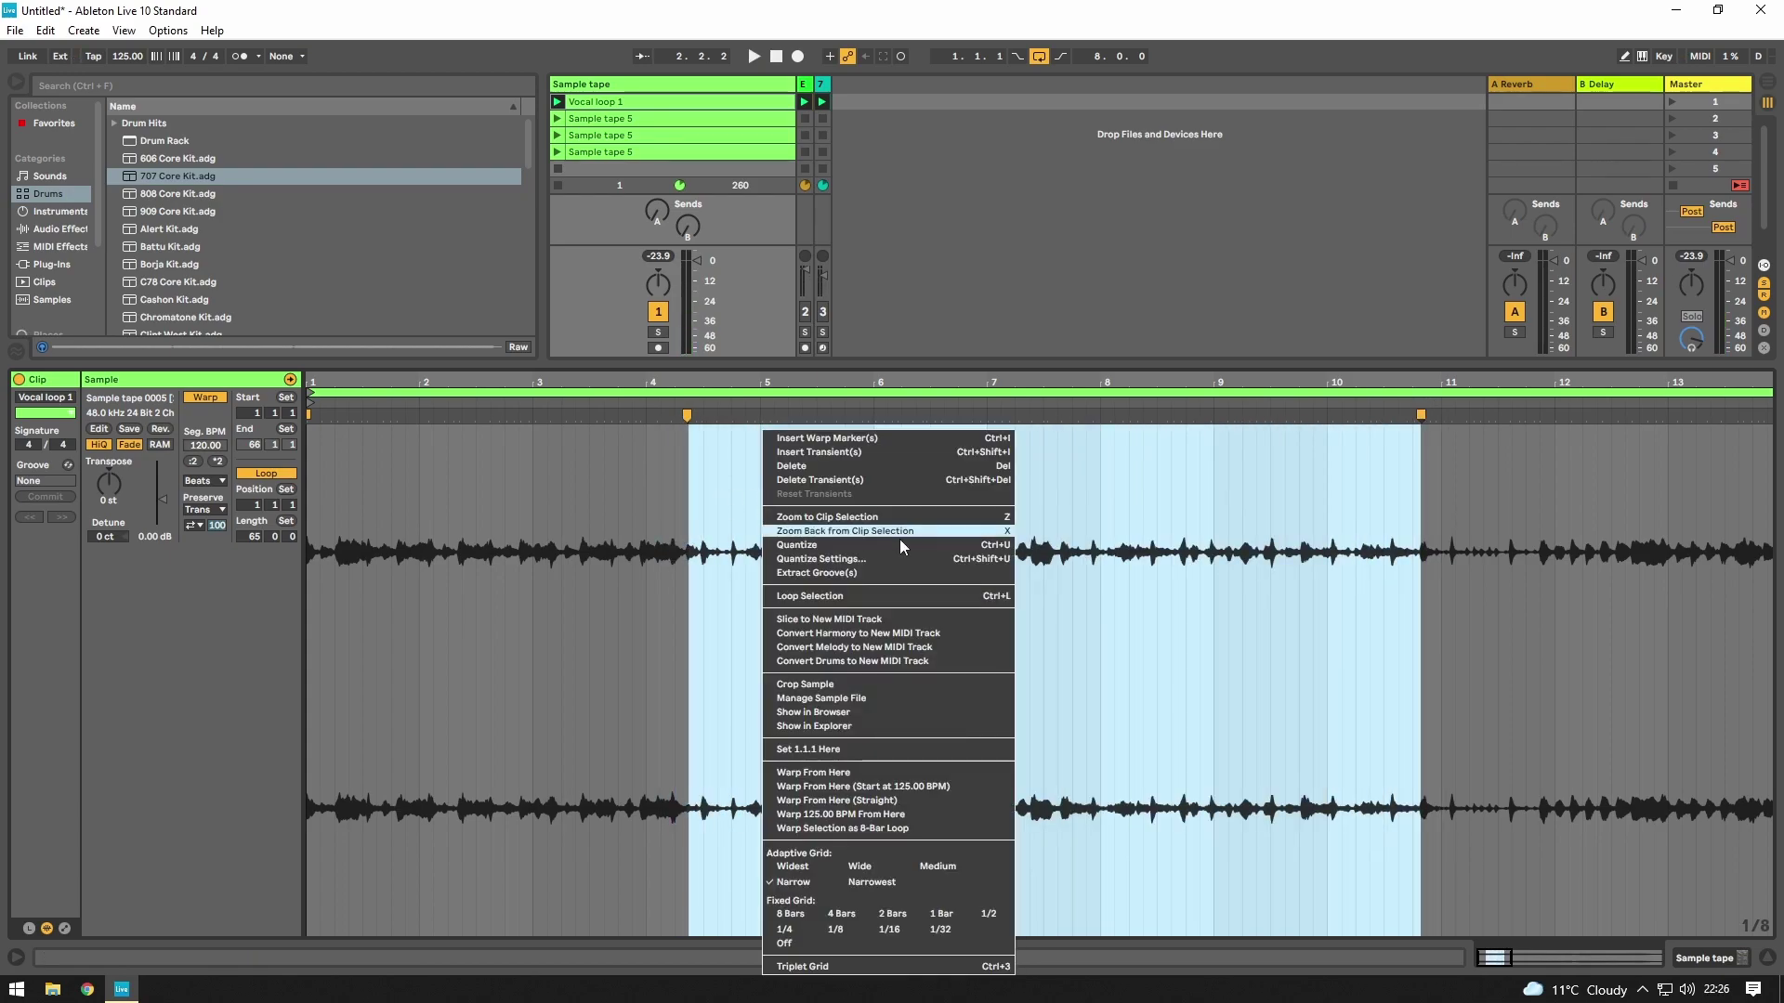
{"action": "left_click", "coordinate": [813, 596]}
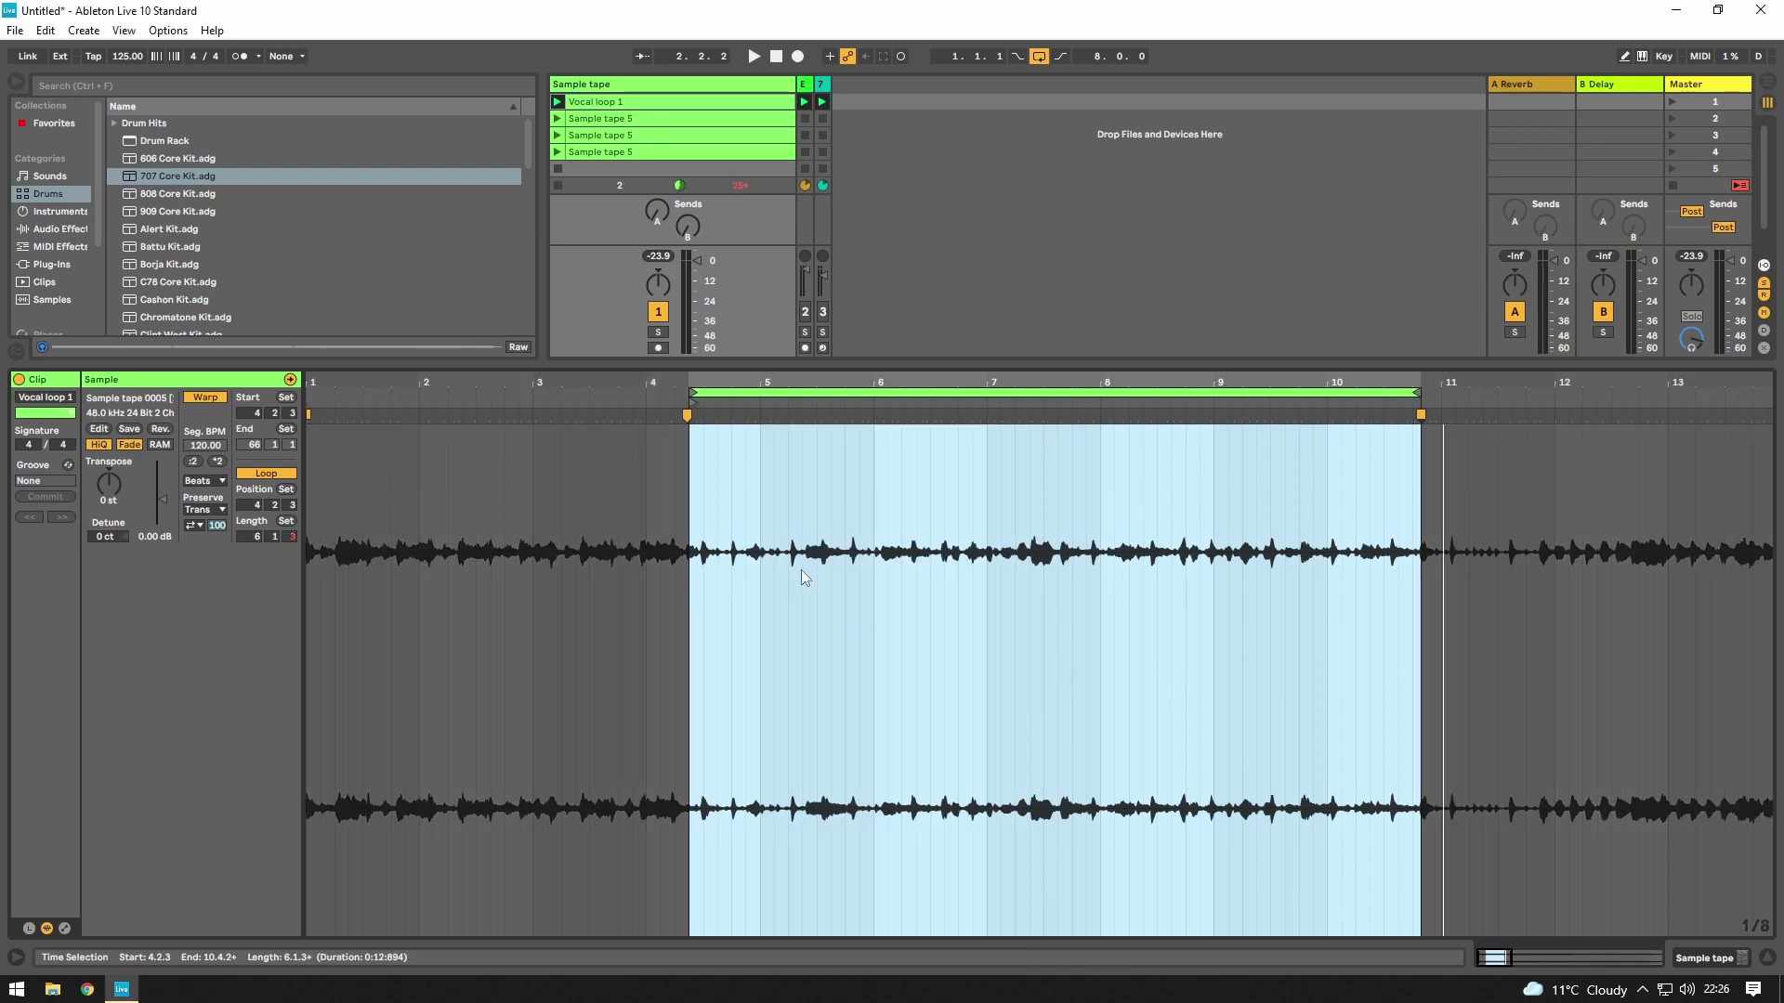
- Crop the sample to the looped section and play its opening in short bursts to locate the first beat
{"action": "right_click", "coordinate": [934, 580]}
{"action": "left_click", "coordinate": [1012, 288]}
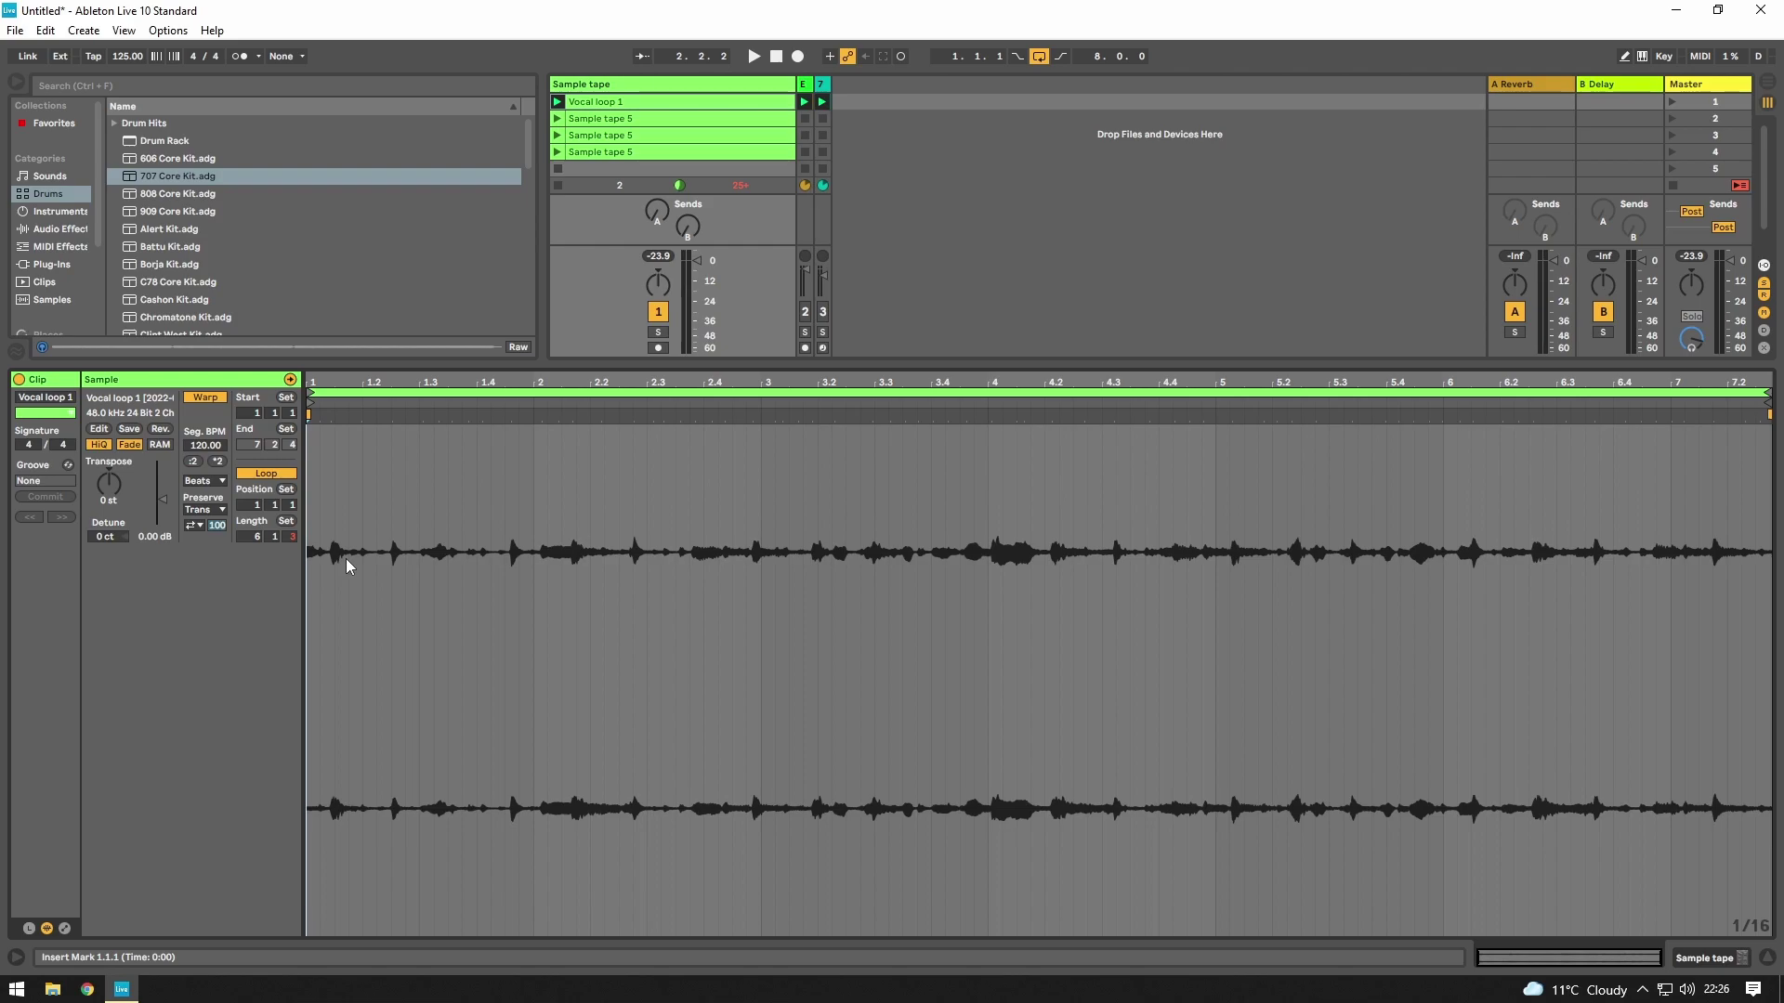
{"action": "key", "text": "space"}
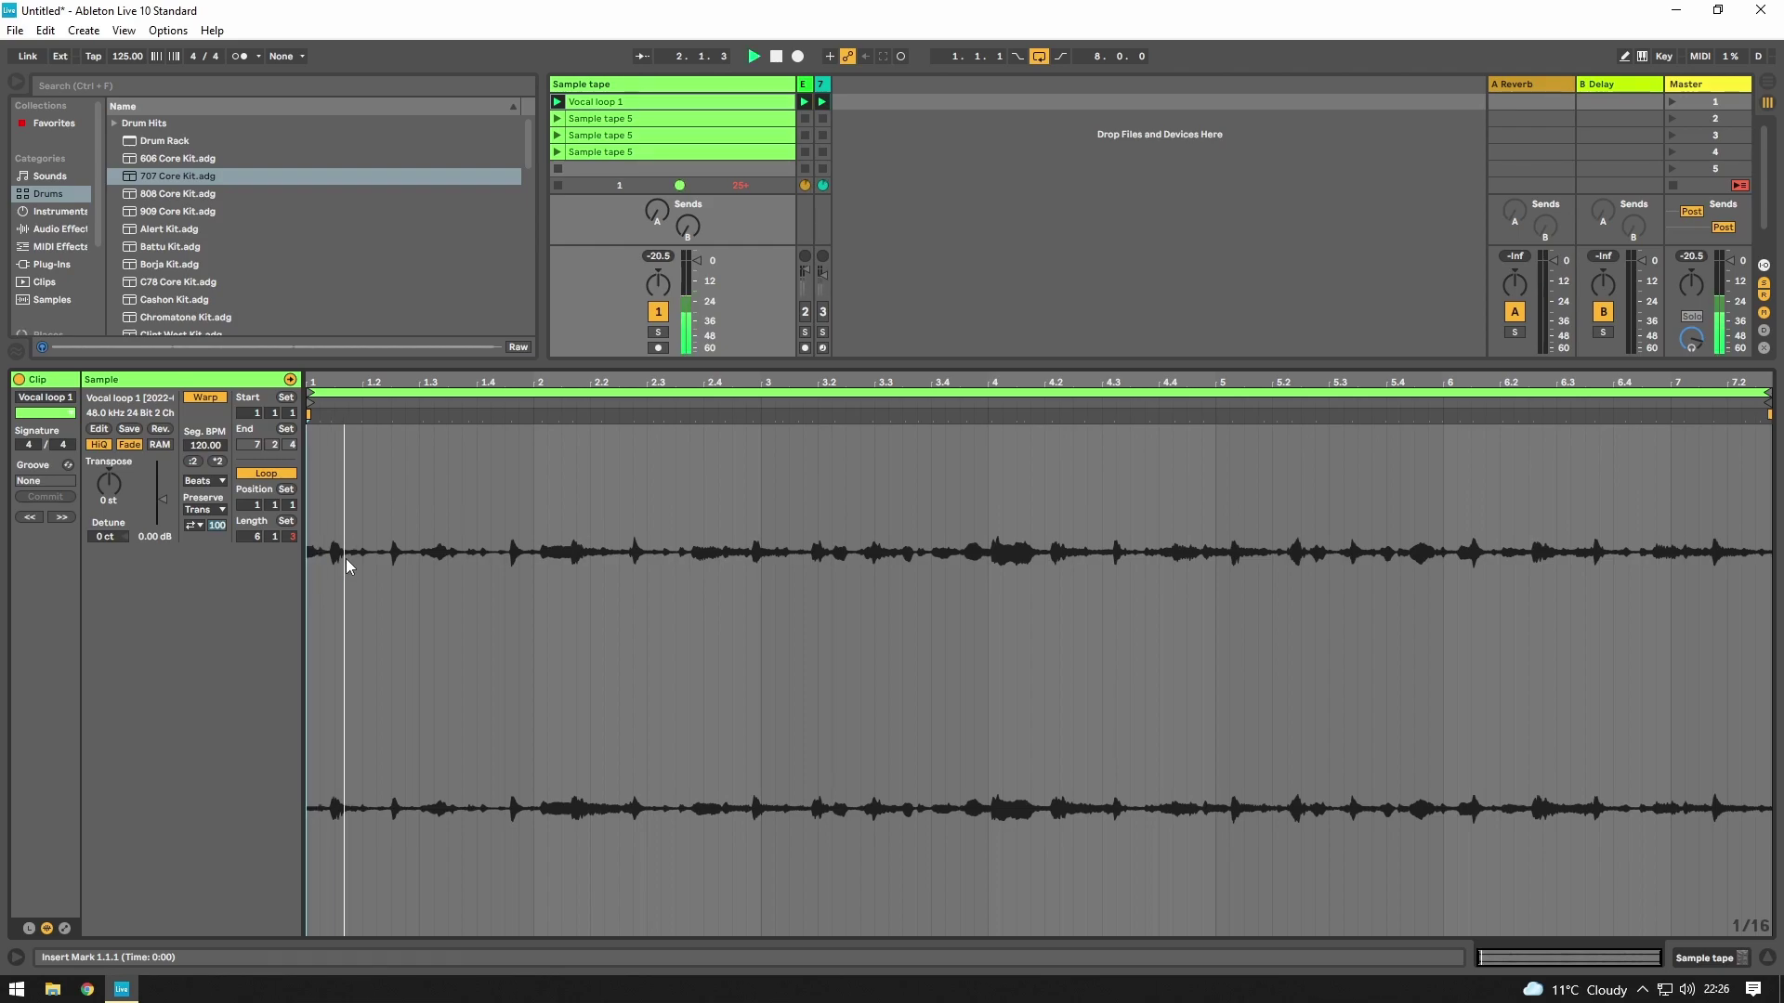
{"action": "key", "text": "space"}
{"action": "scroll", "coordinate": [348, 542], "scroll_direction": "up", "scroll_amount": 5}
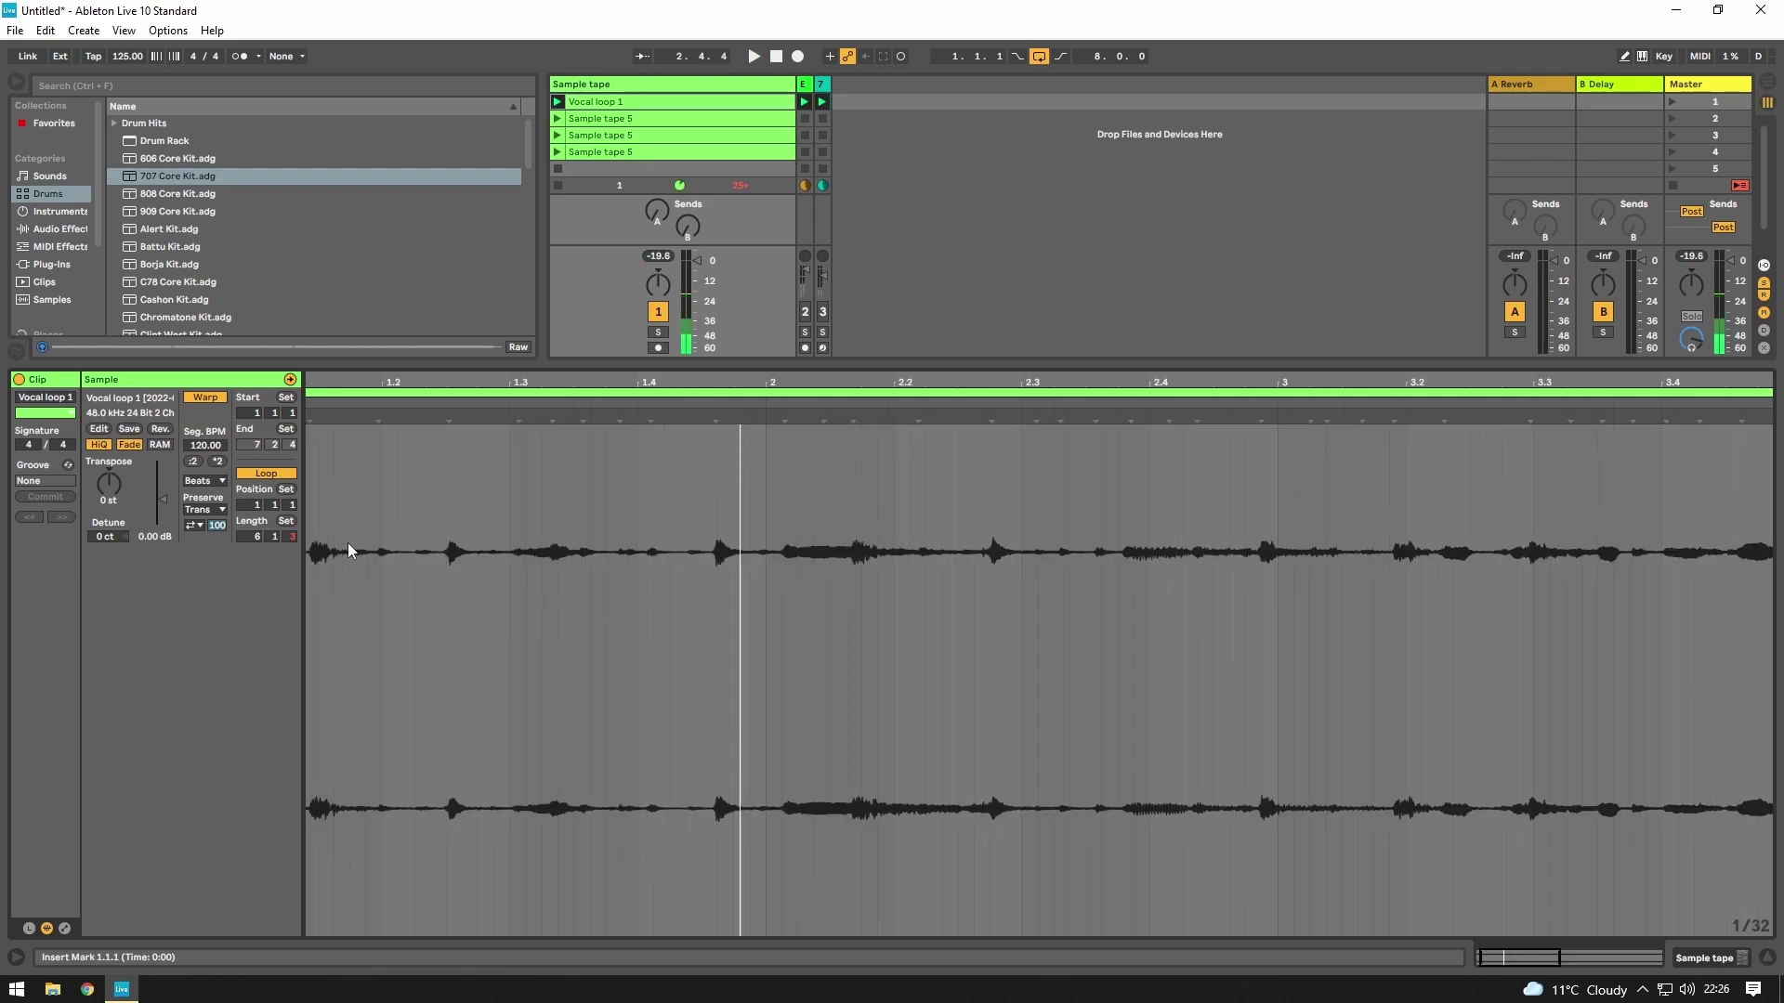
{"action": "key", "text": "space"}
{"action": "key", "text": "space"}
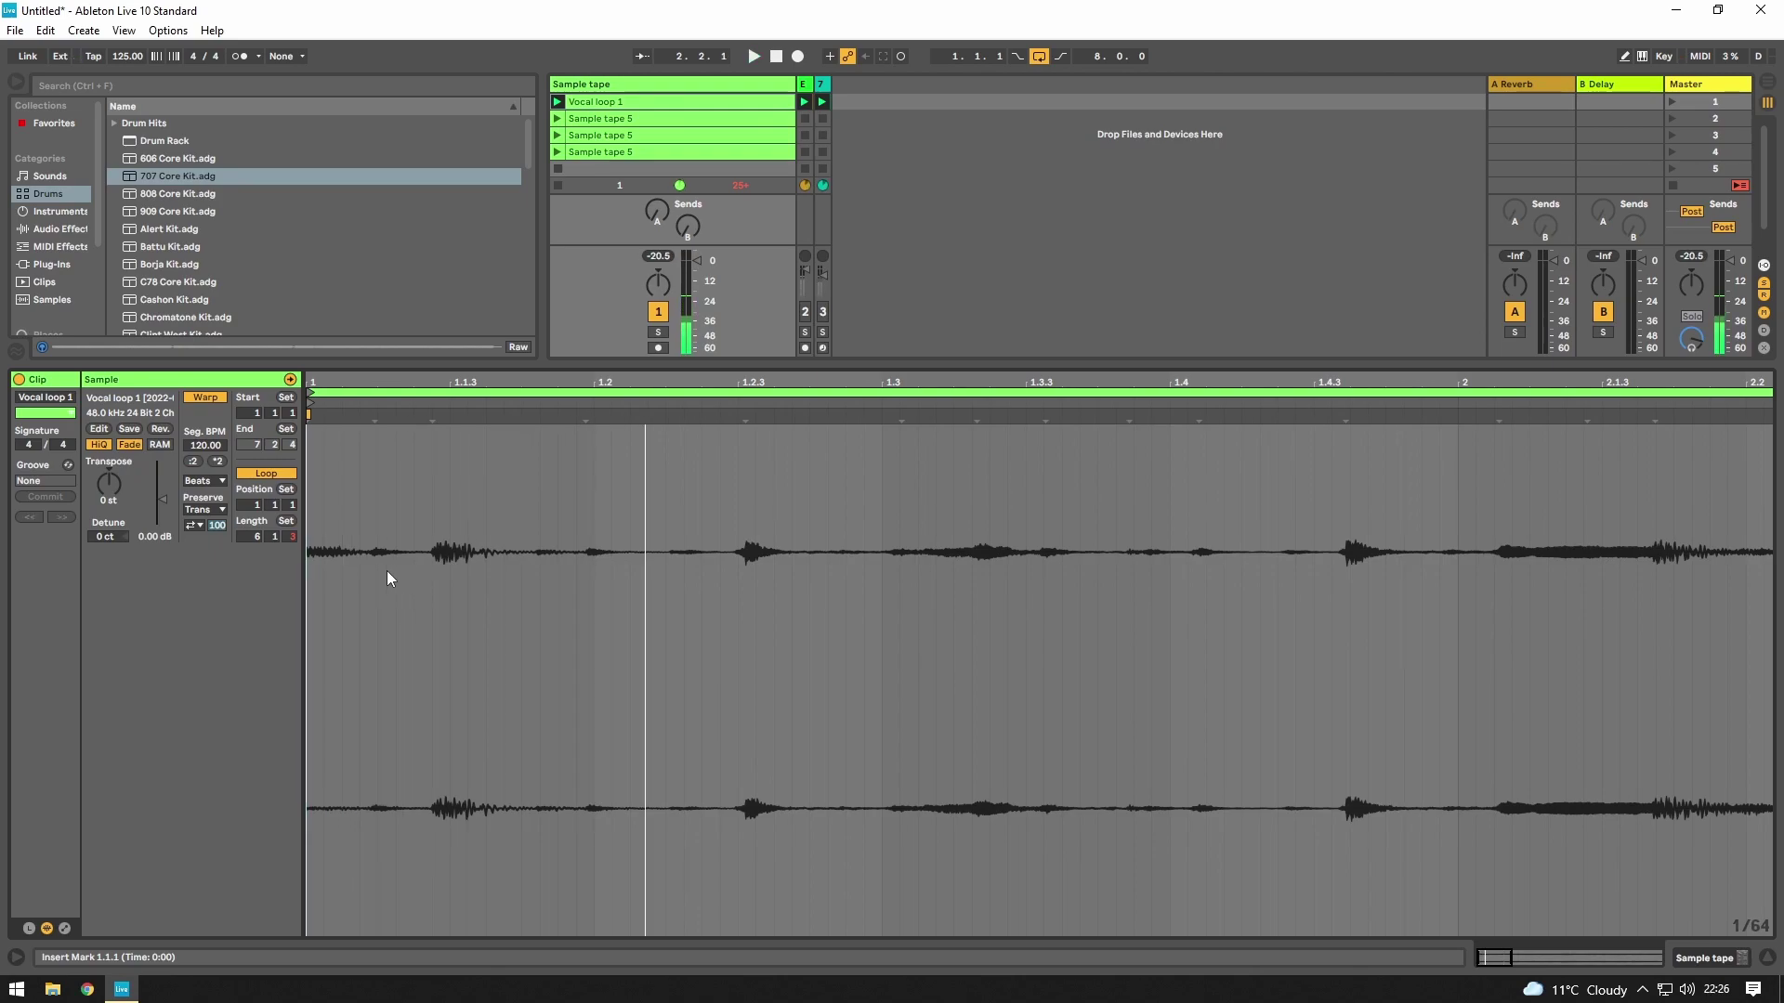
- Place a warp marker on the first strong transient just after 1.1.2 and set 1.1.1 at that point
{"action": "mouse_move", "coordinate": [429, 488]}
{"action": "left_mouse_down"}
{"action": "mouse_move", "coordinate": [299, 534]}
{"action": "mouse_move", "coordinate": [281, 676]}
{"action": "left_mouse_up"}
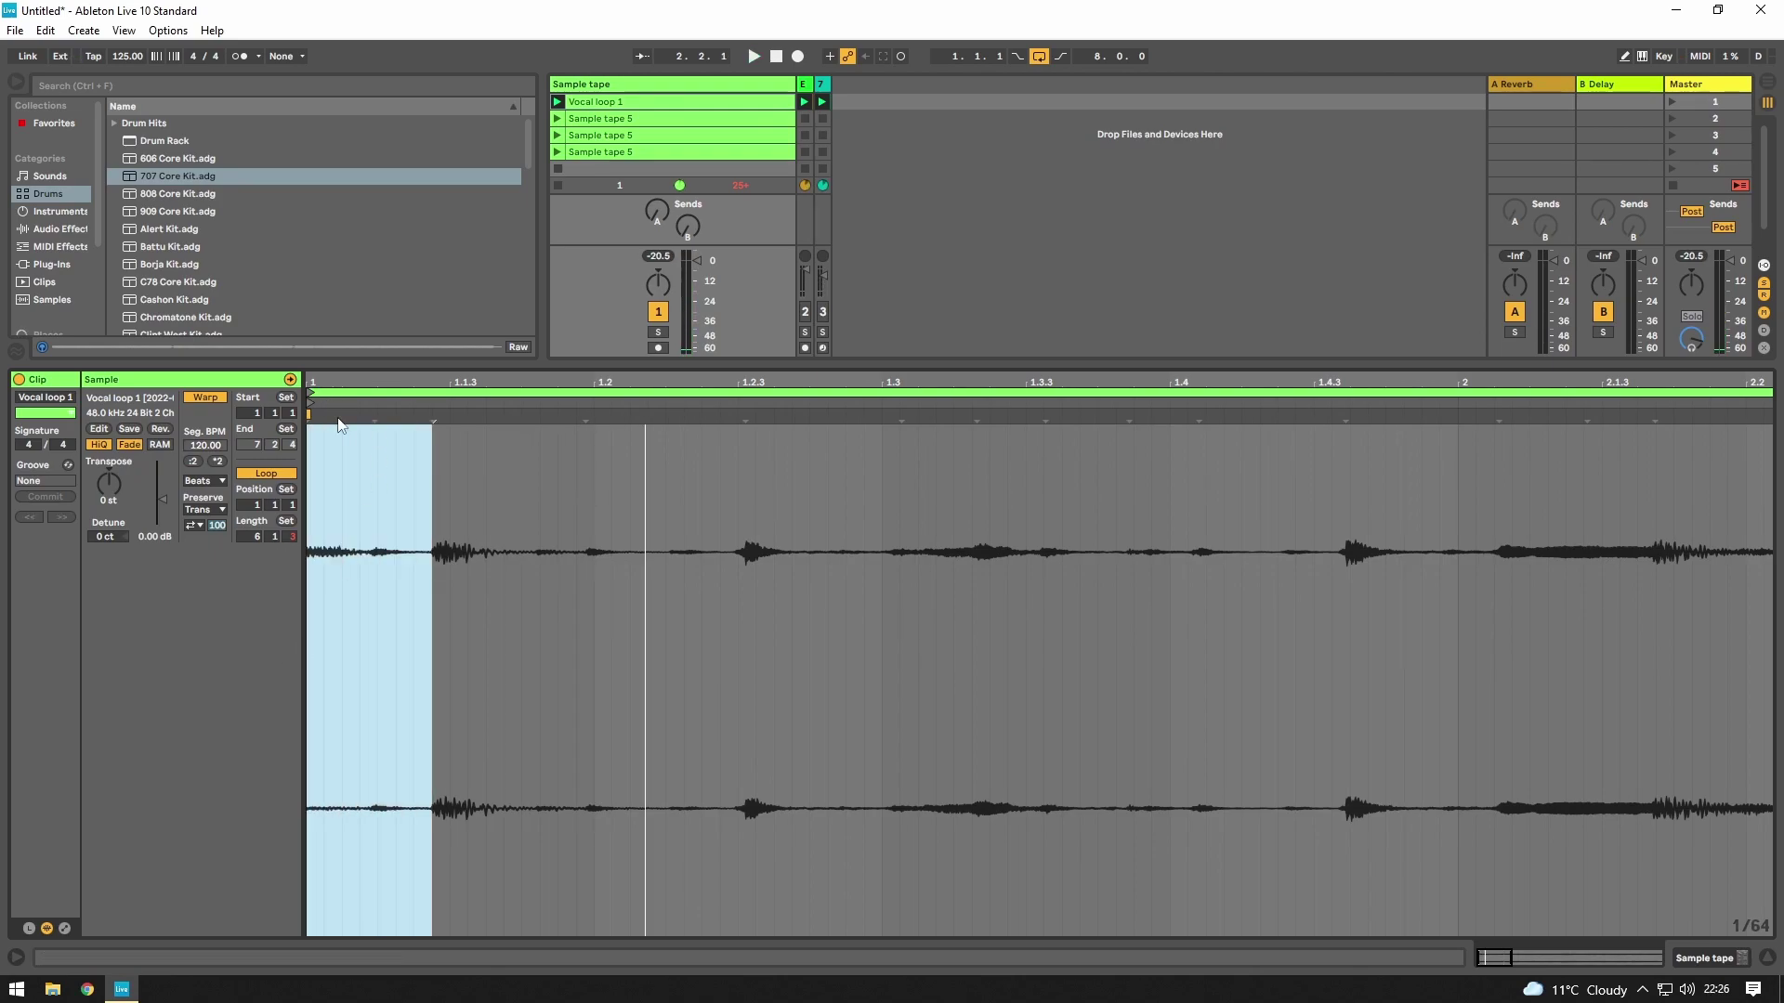
{"action": "left_click", "coordinate": [430, 417]}
{"action": "right_click", "coordinate": [430, 417]}
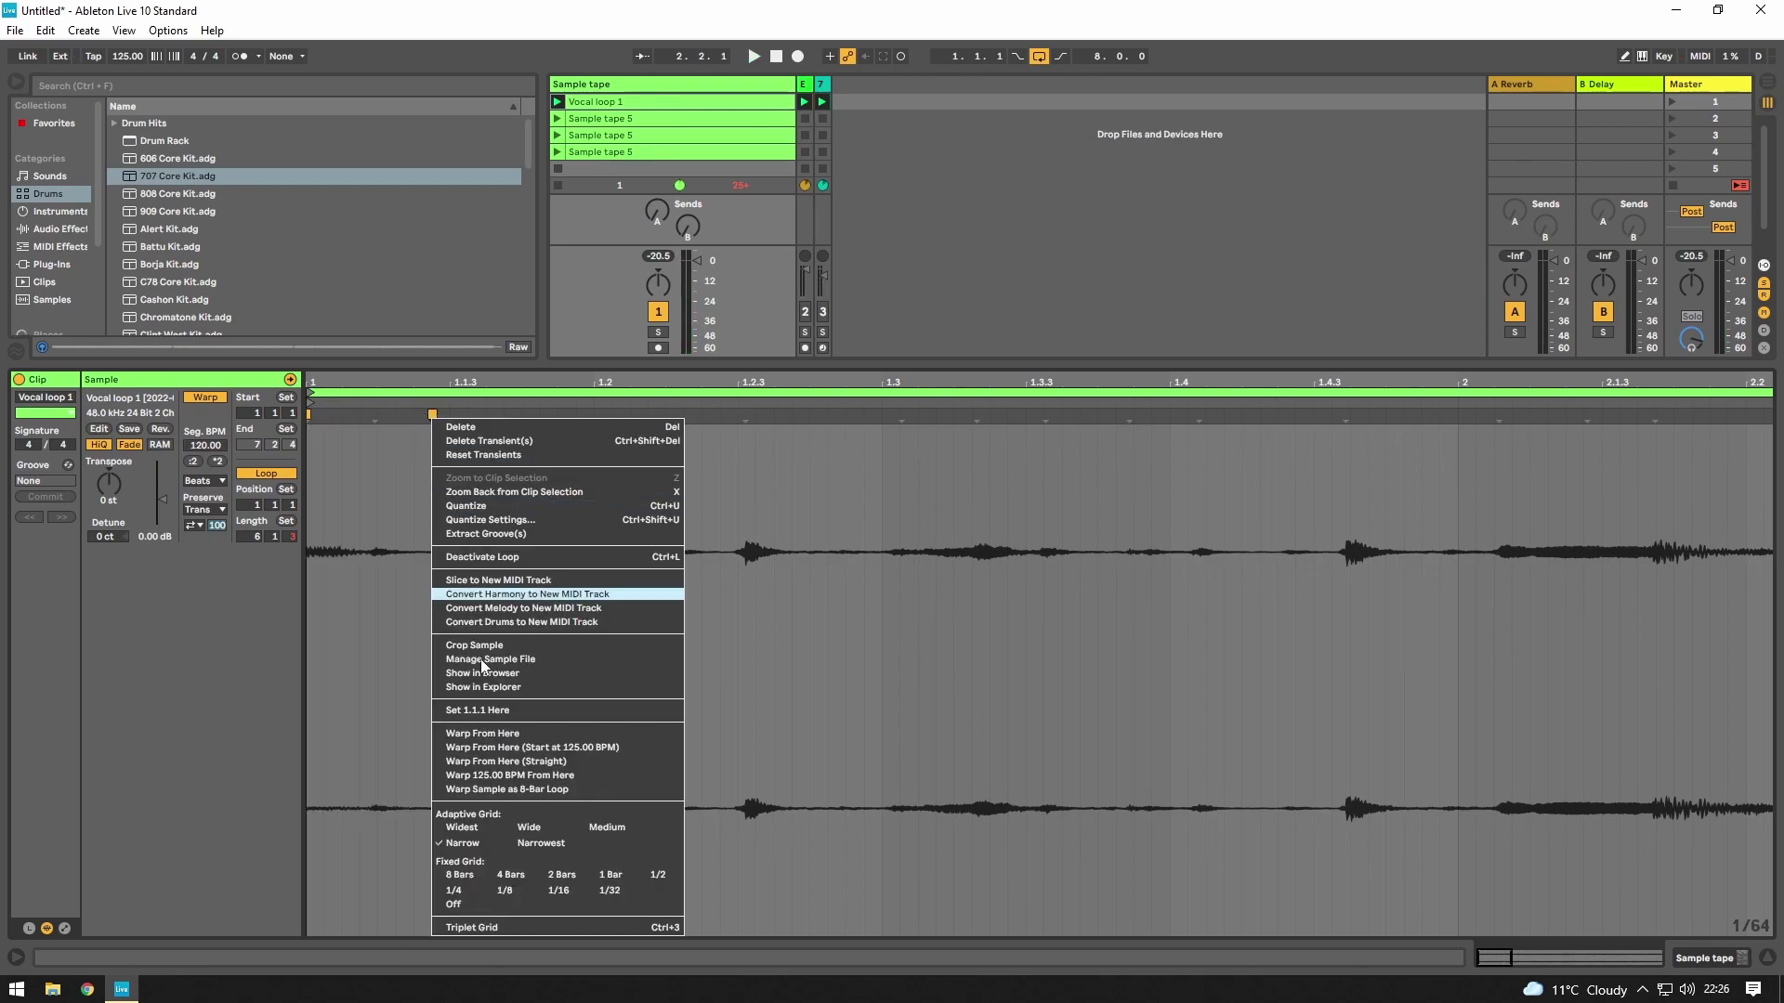
{"action": "key", "text": "Escape"}
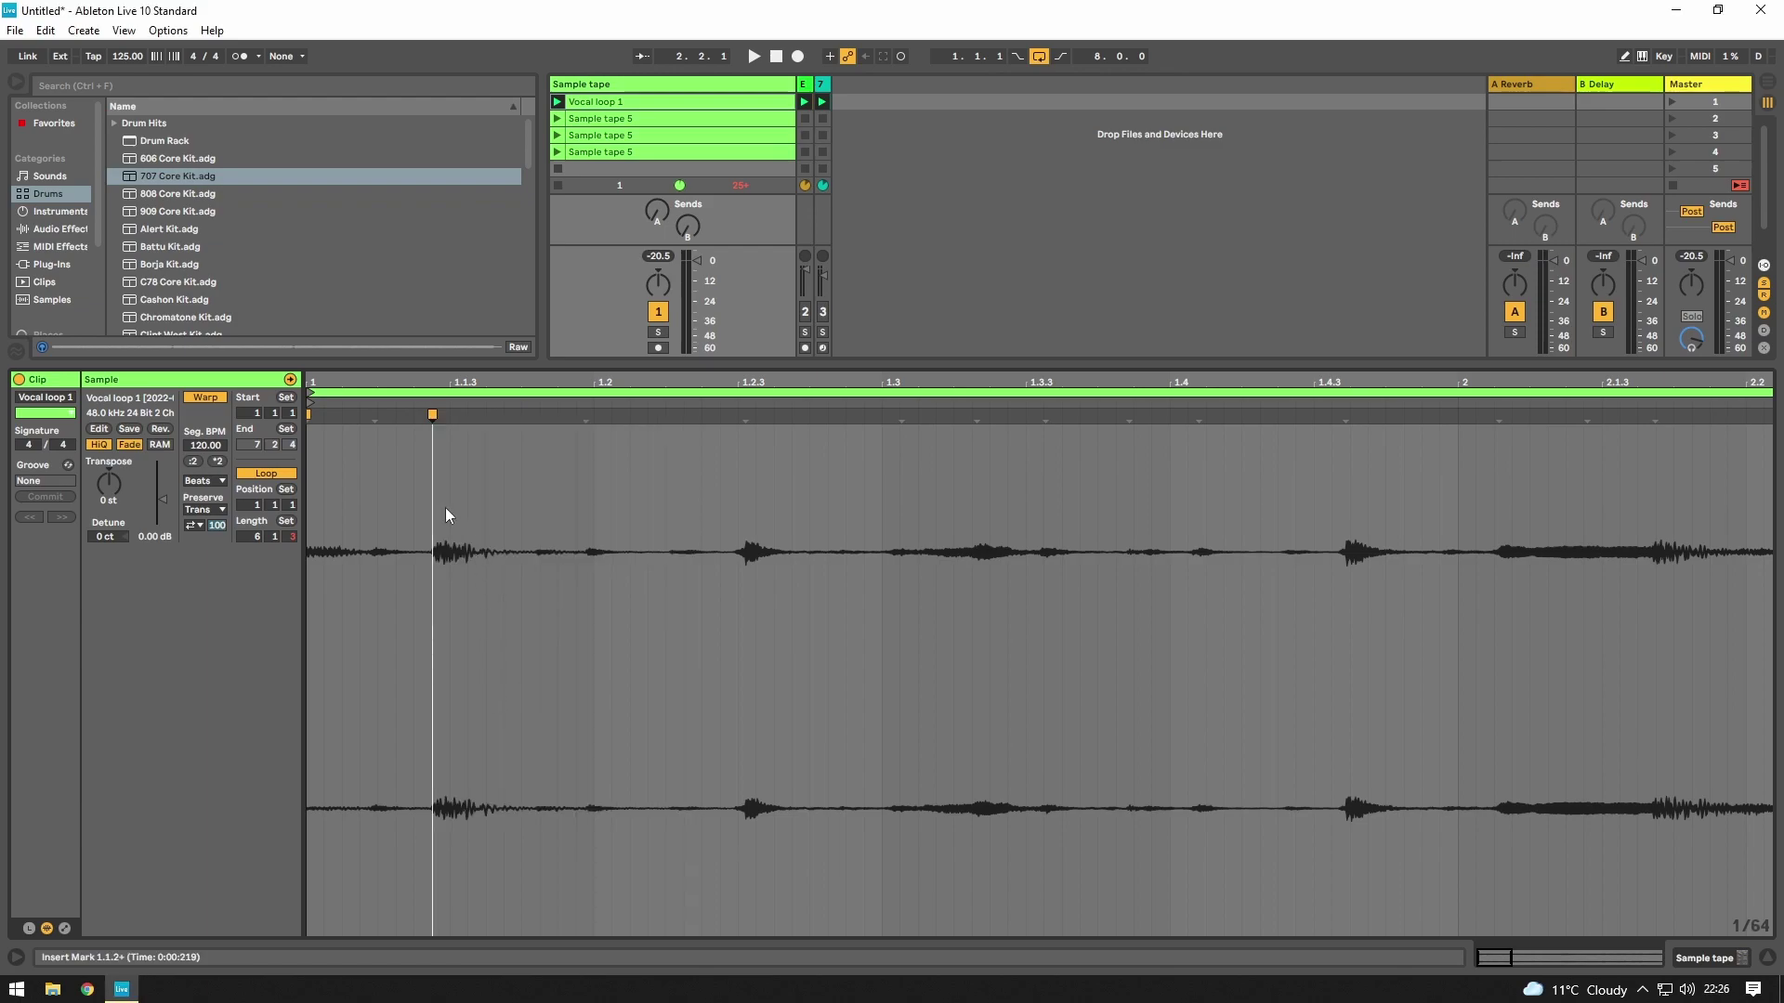
{"action": "right_click", "coordinate": [433, 415]}
{"action": "left_click", "coordinate": [482, 706]}
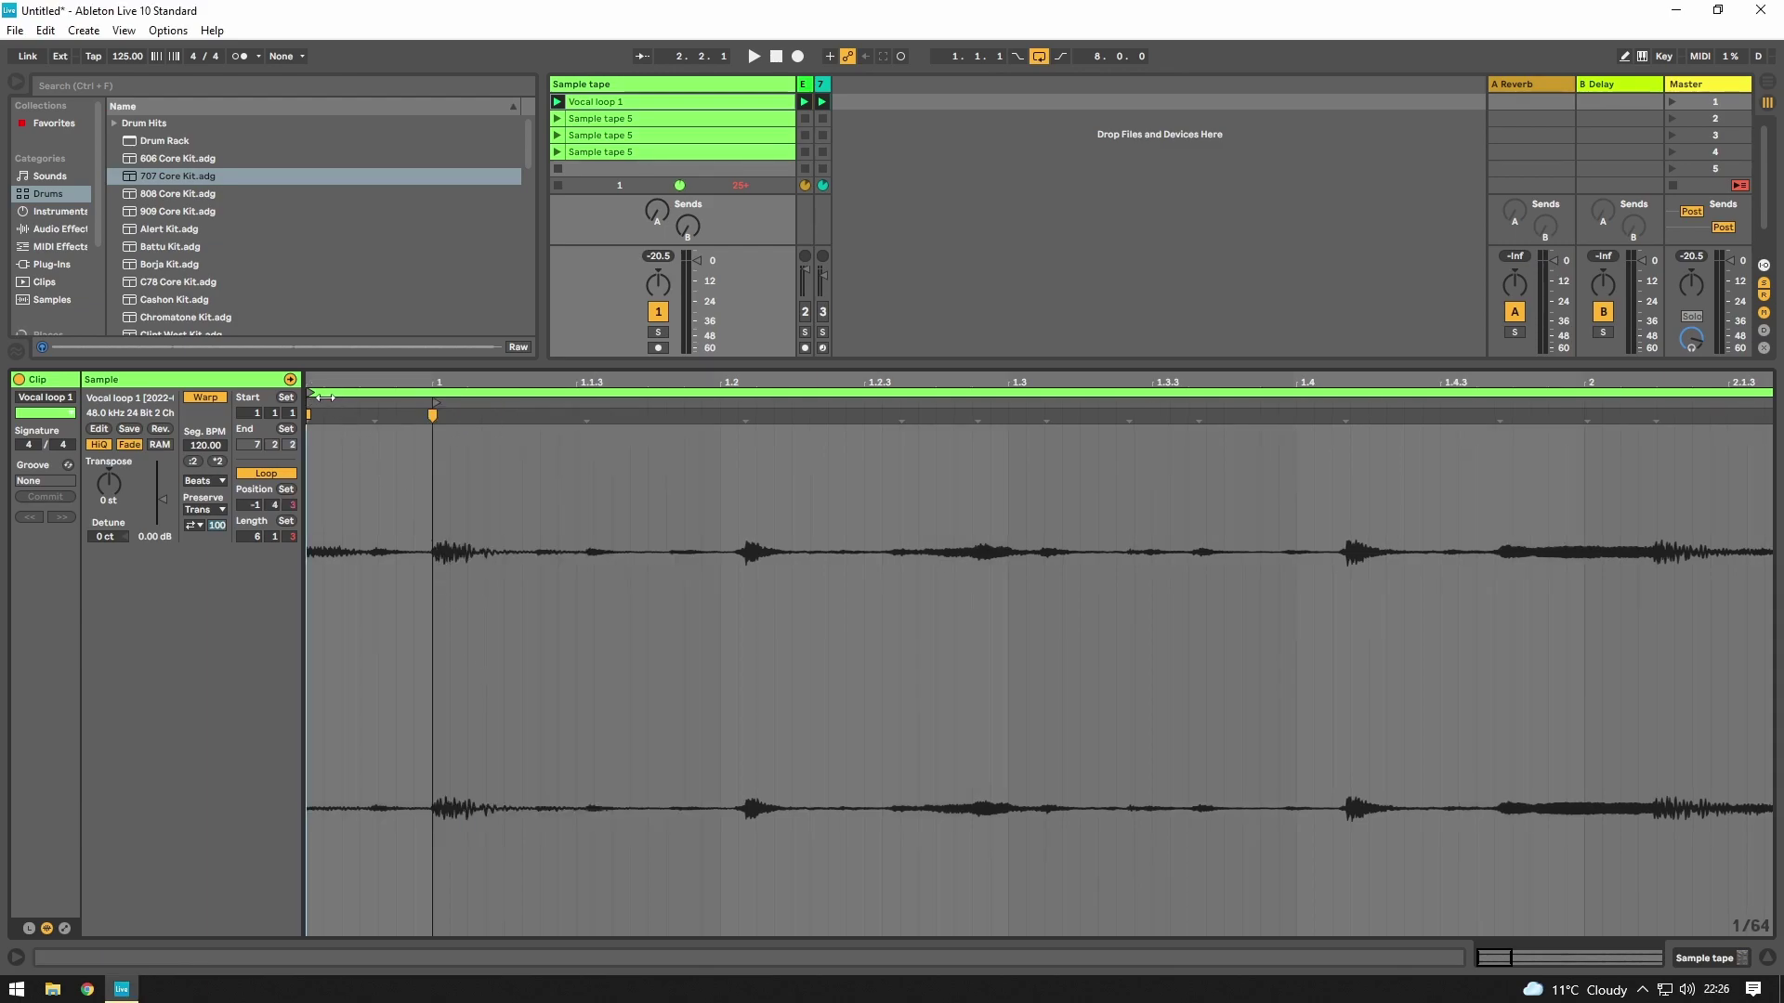
- Move the loop start to the new 1.1.1 position and crop the sample to the loop
{"action": "left_click_drag", "start_coordinate": [311, 390], "coordinate": [438, 391]}
{"action": "right_click", "coordinate": [475, 505]}
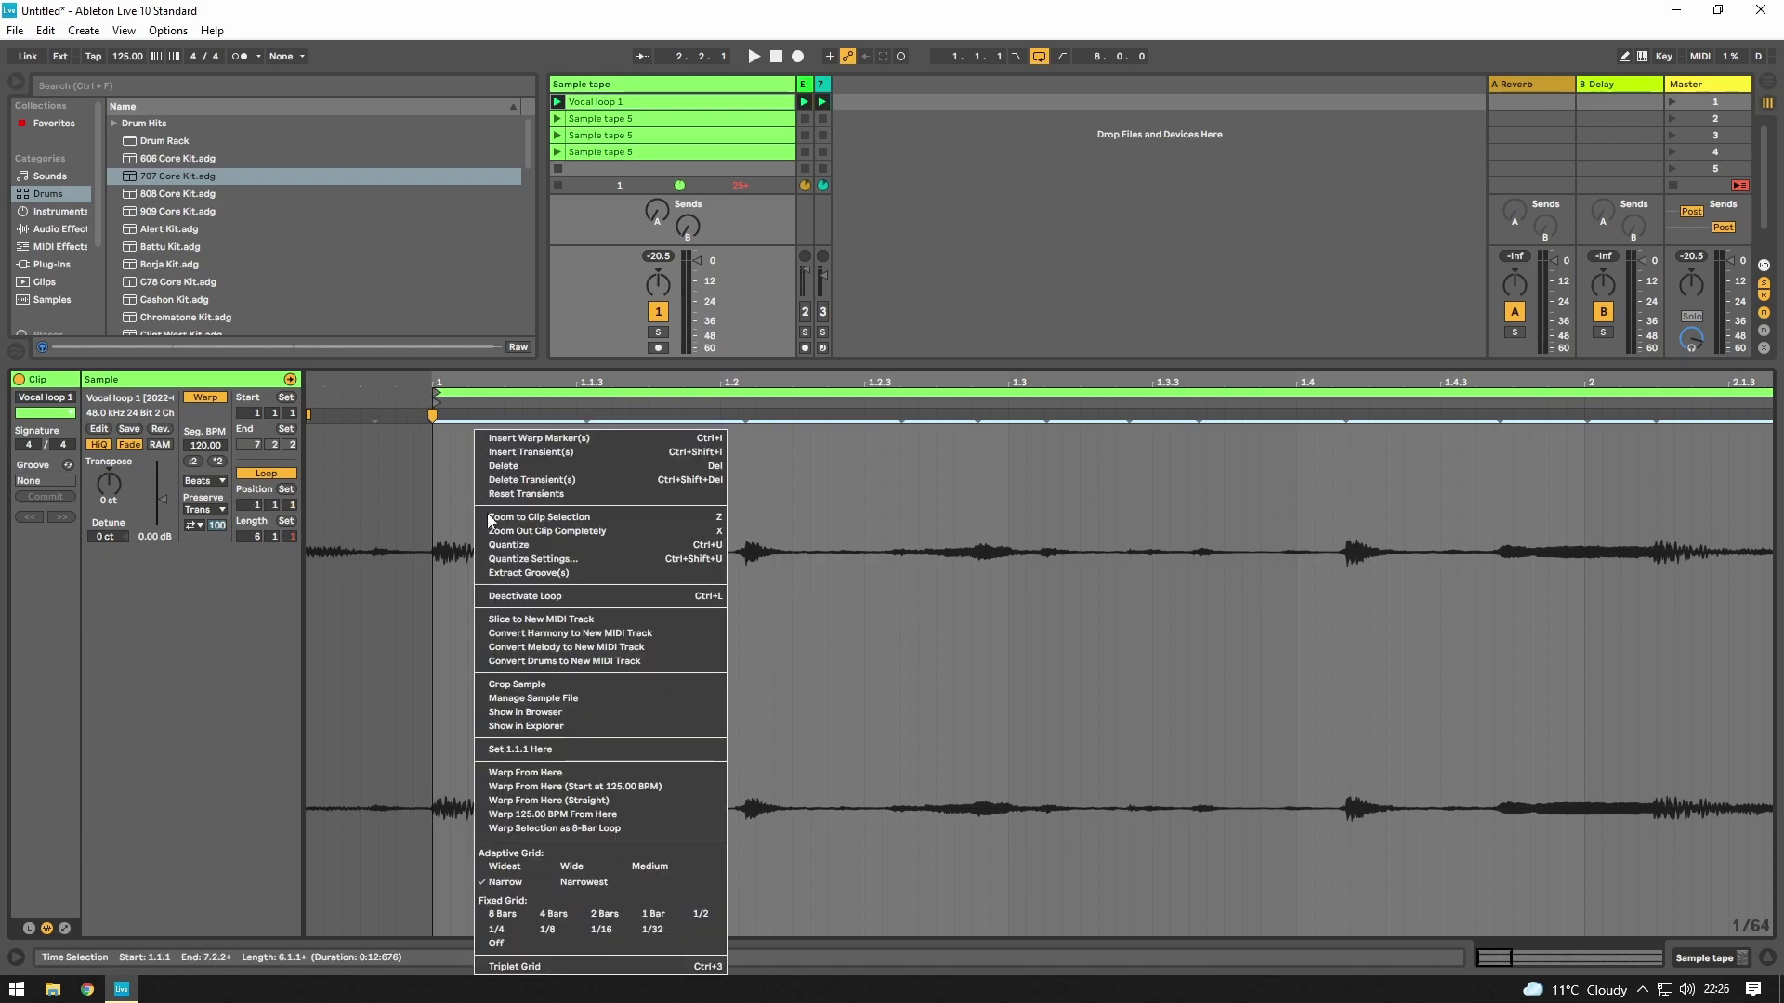
{"action": "left_click", "coordinate": [539, 687]}
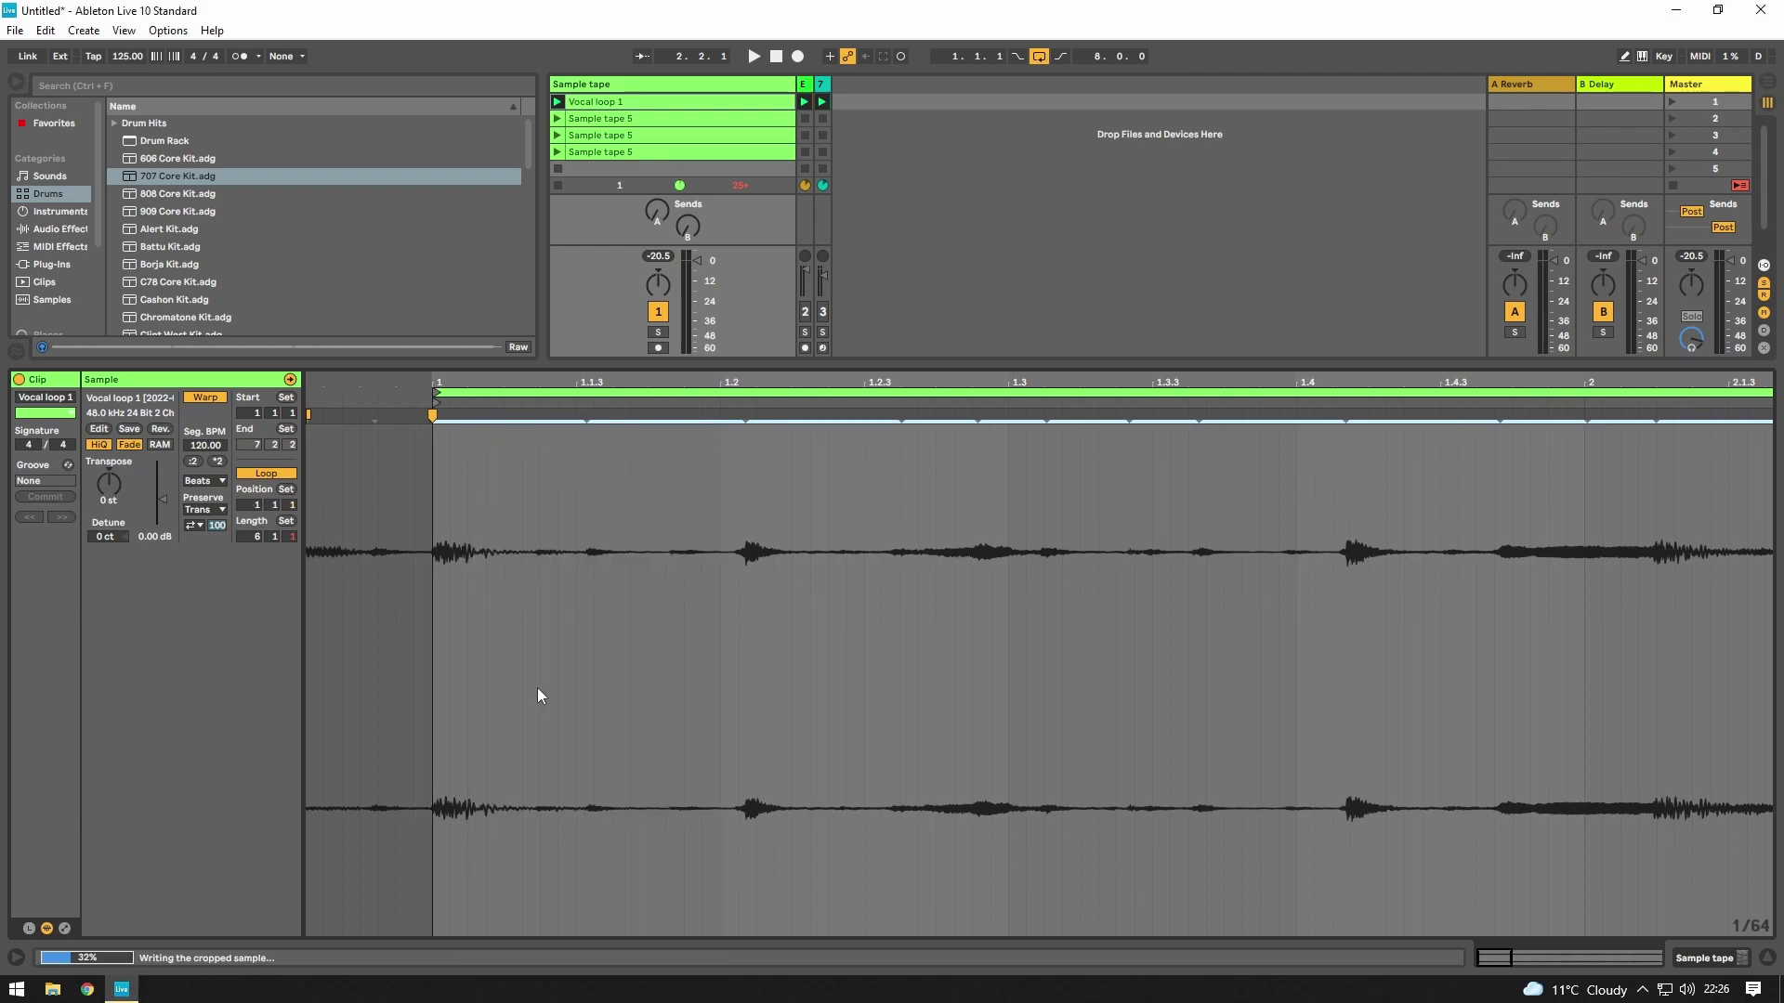
- Play the loop, place a warp marker on the transient just after 6.2.1 and move the loop end to it
{"action": "key", "text": "space"}
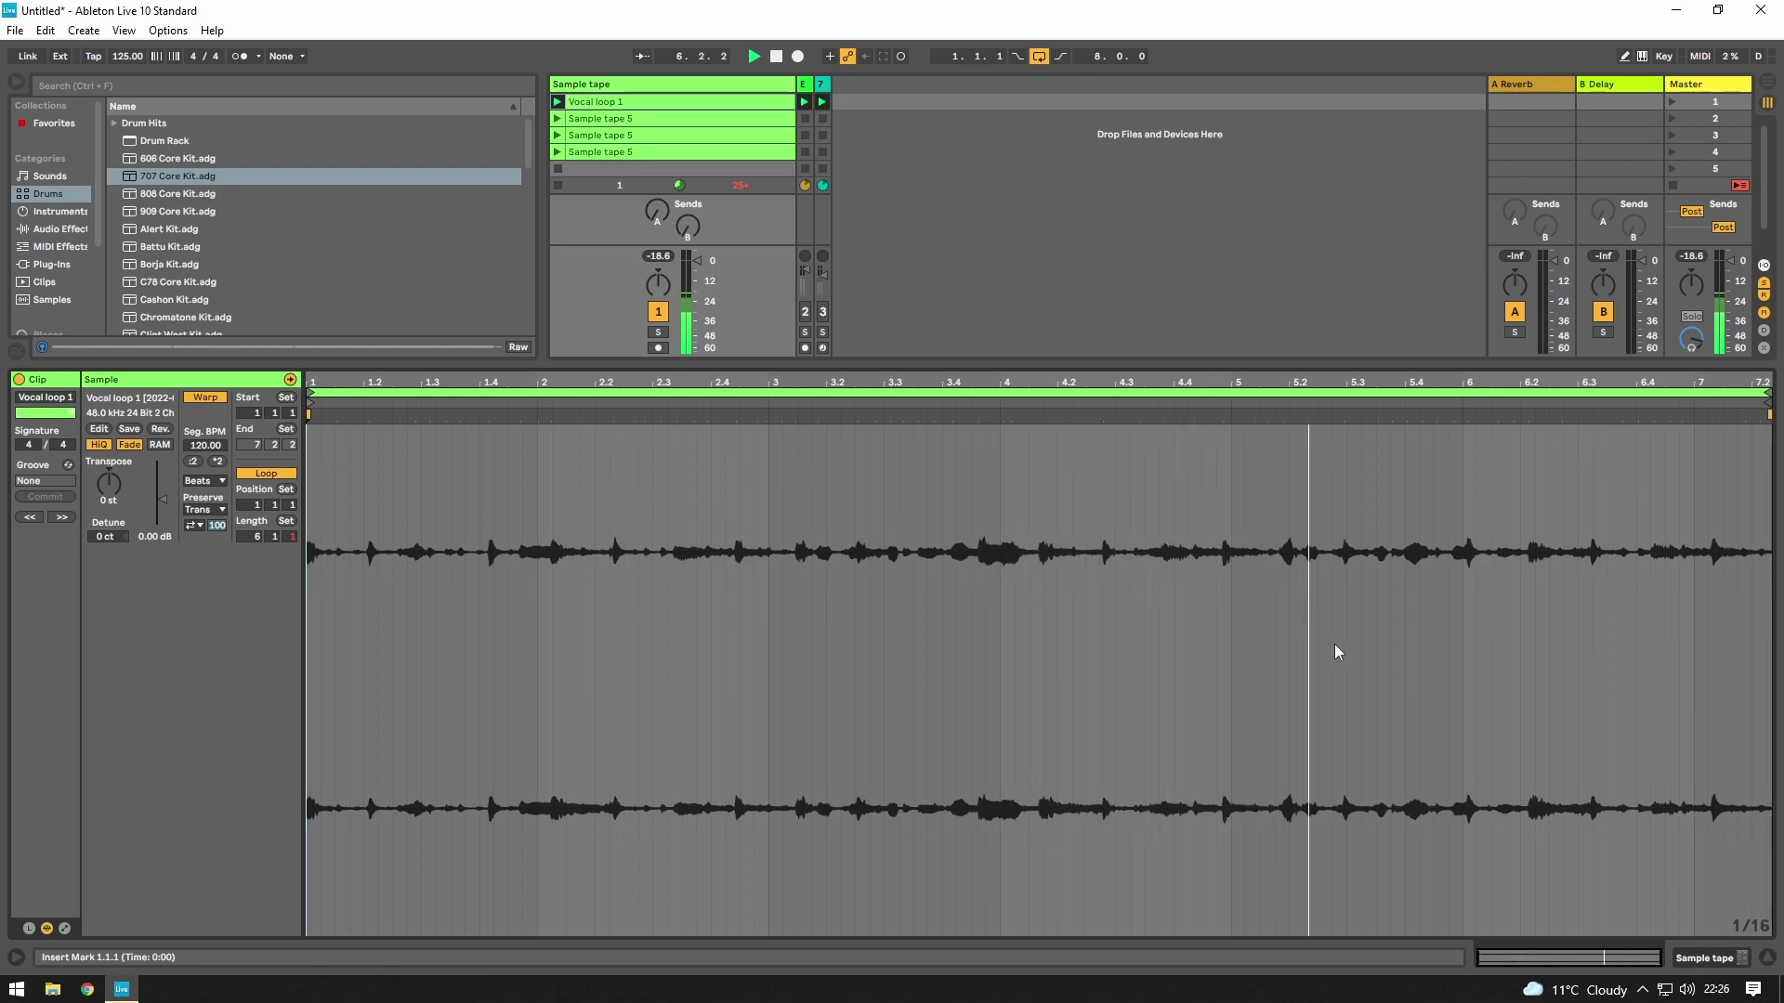
{"action": "key", "text": "space"}
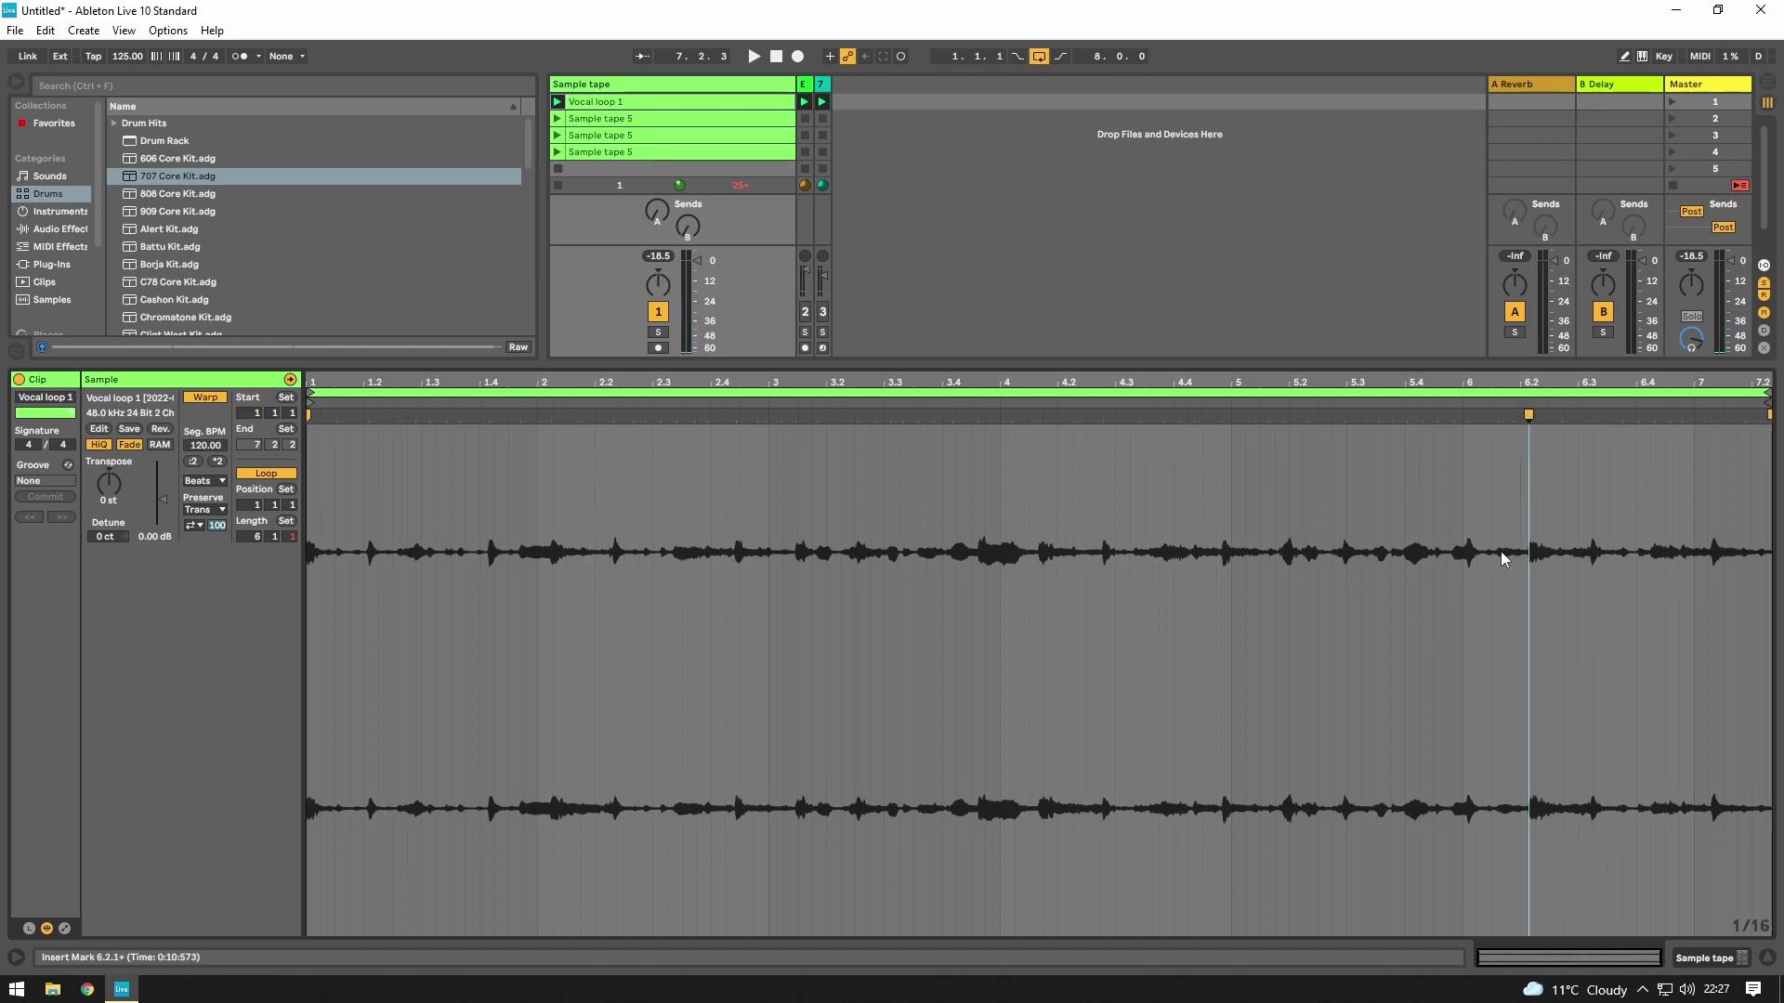
{"action": "left_click_drag", "start_coordinate": [1765, 401], "coordinate": [1525, 409]}
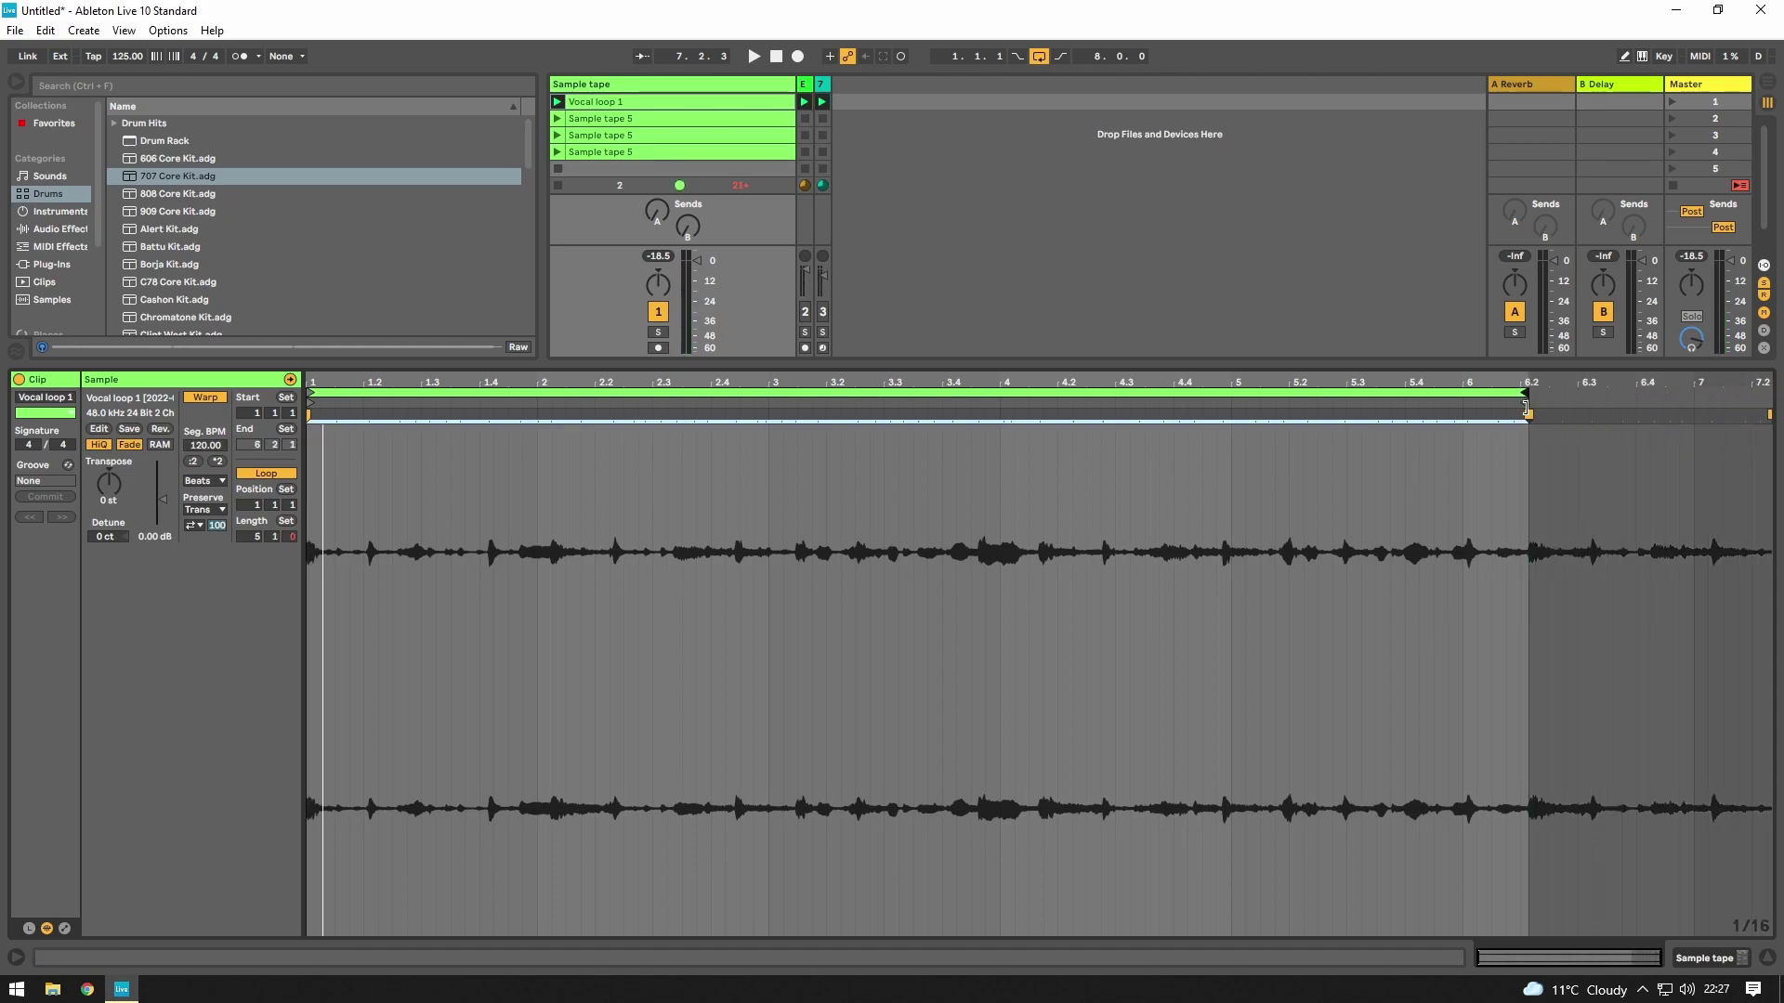
- Crop the sample to the shortened loop and audition the result
{"action": "right_click", "coordinate": [1508, 477]}
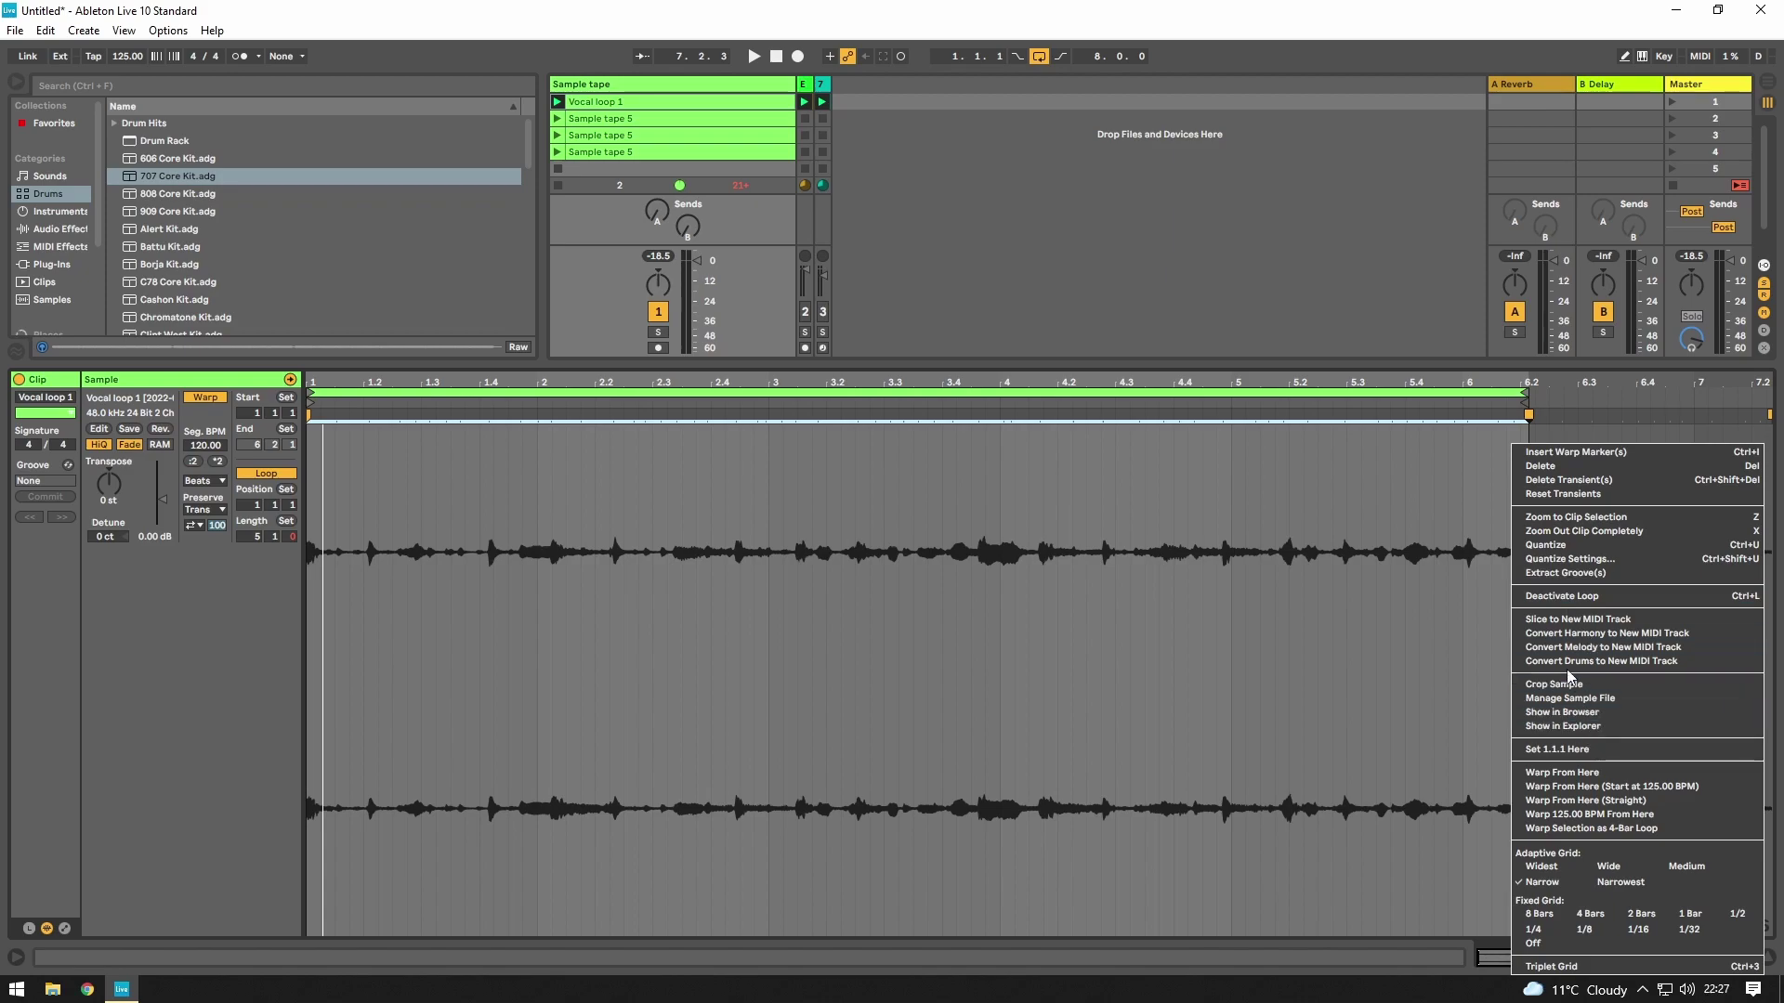
{"action": "left_click", "coordinate": [1579, 685]}
{"action": "key", "text": "space"}
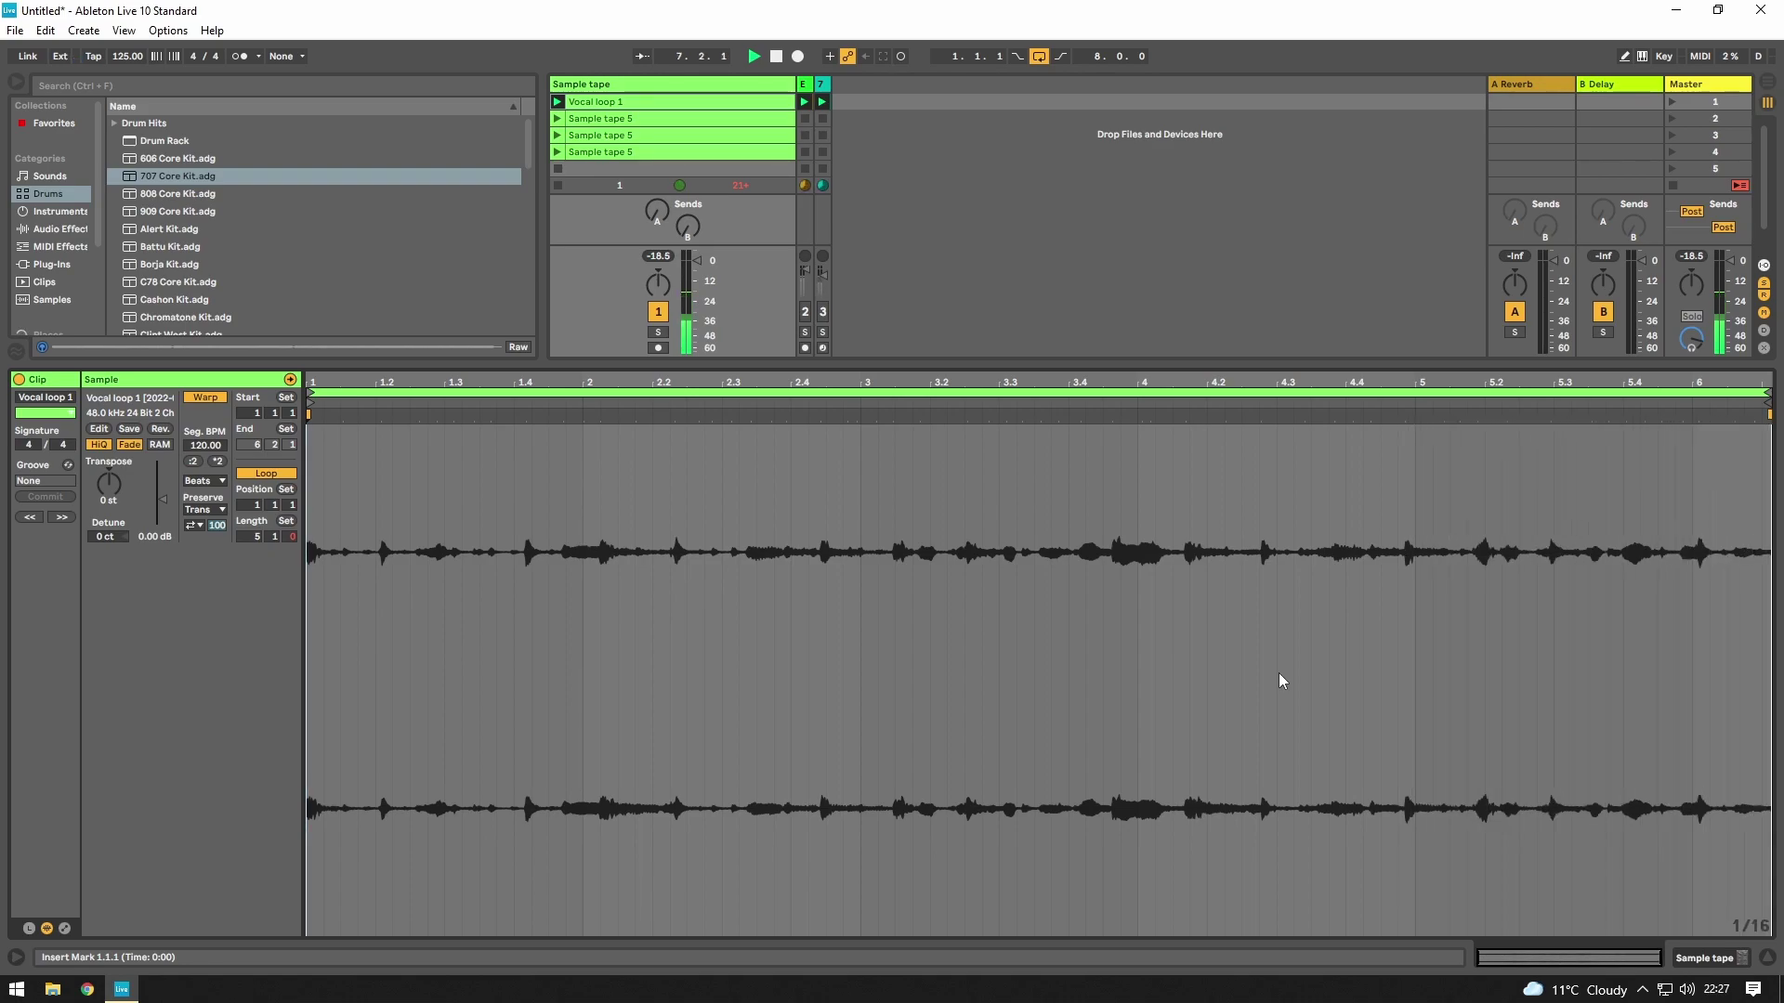
{"action": "key", "text": "space"}
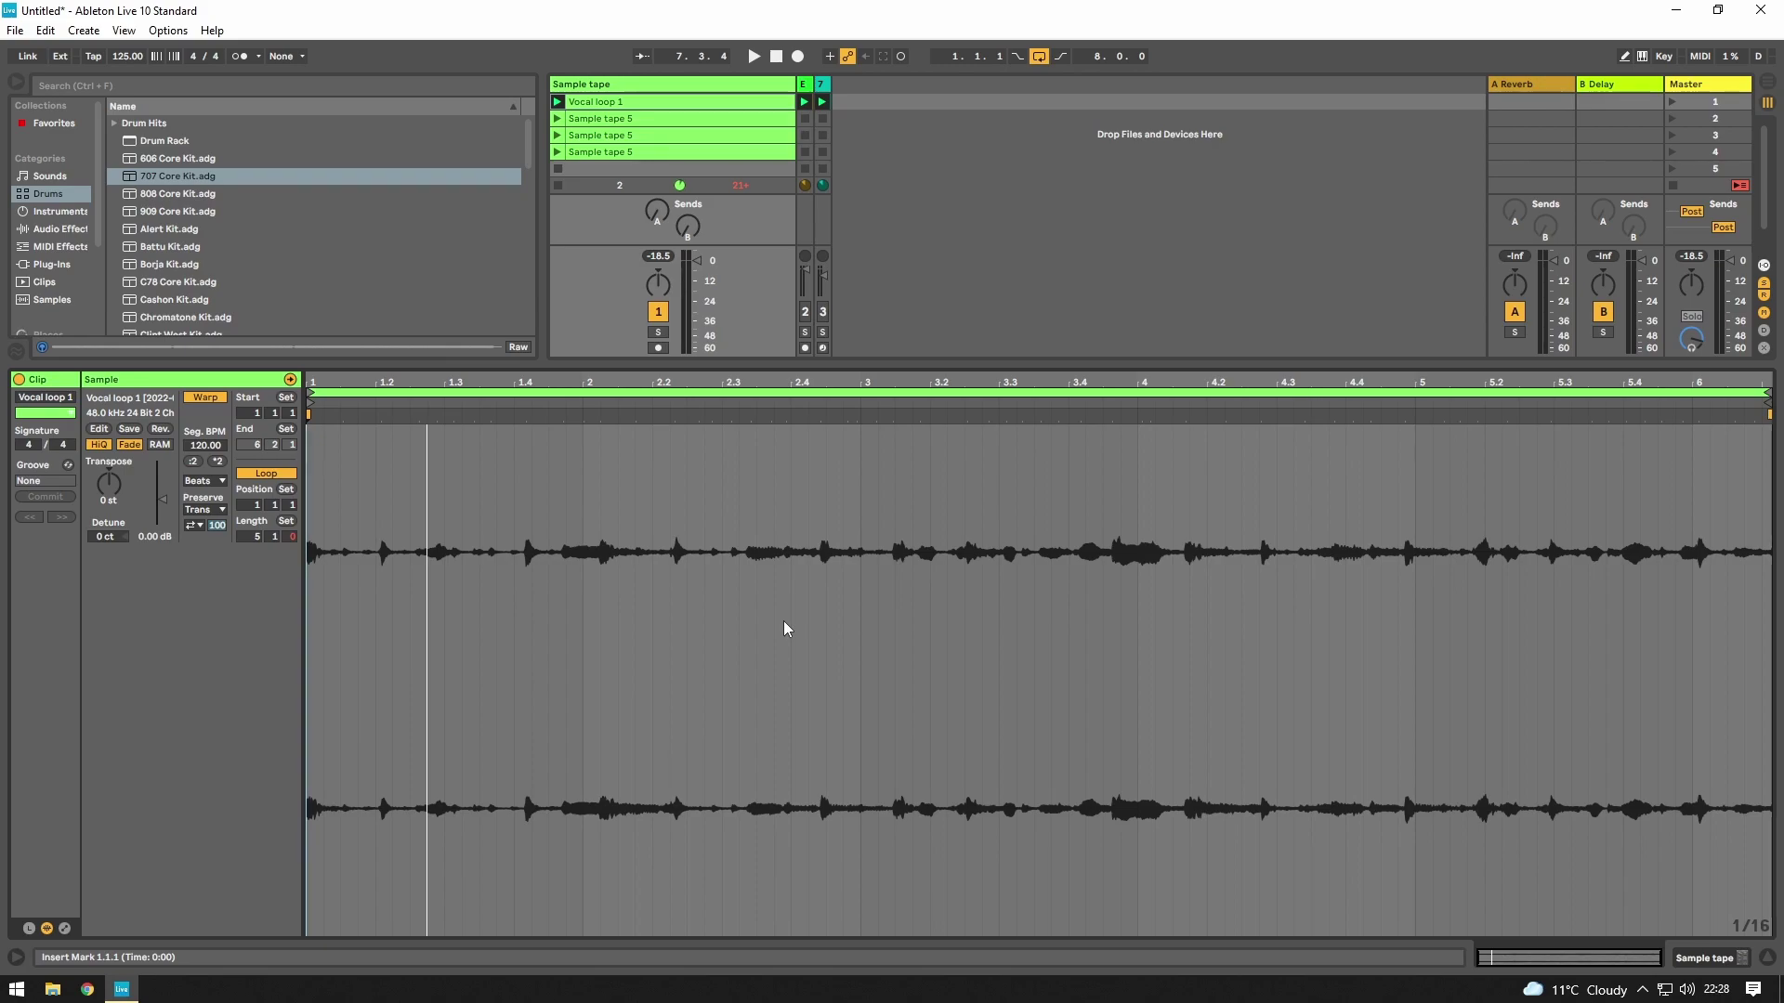
- Play the cropped loop repeatedly from its start to compare its beats with the grid lines
{"action": "key", "text": "space"}
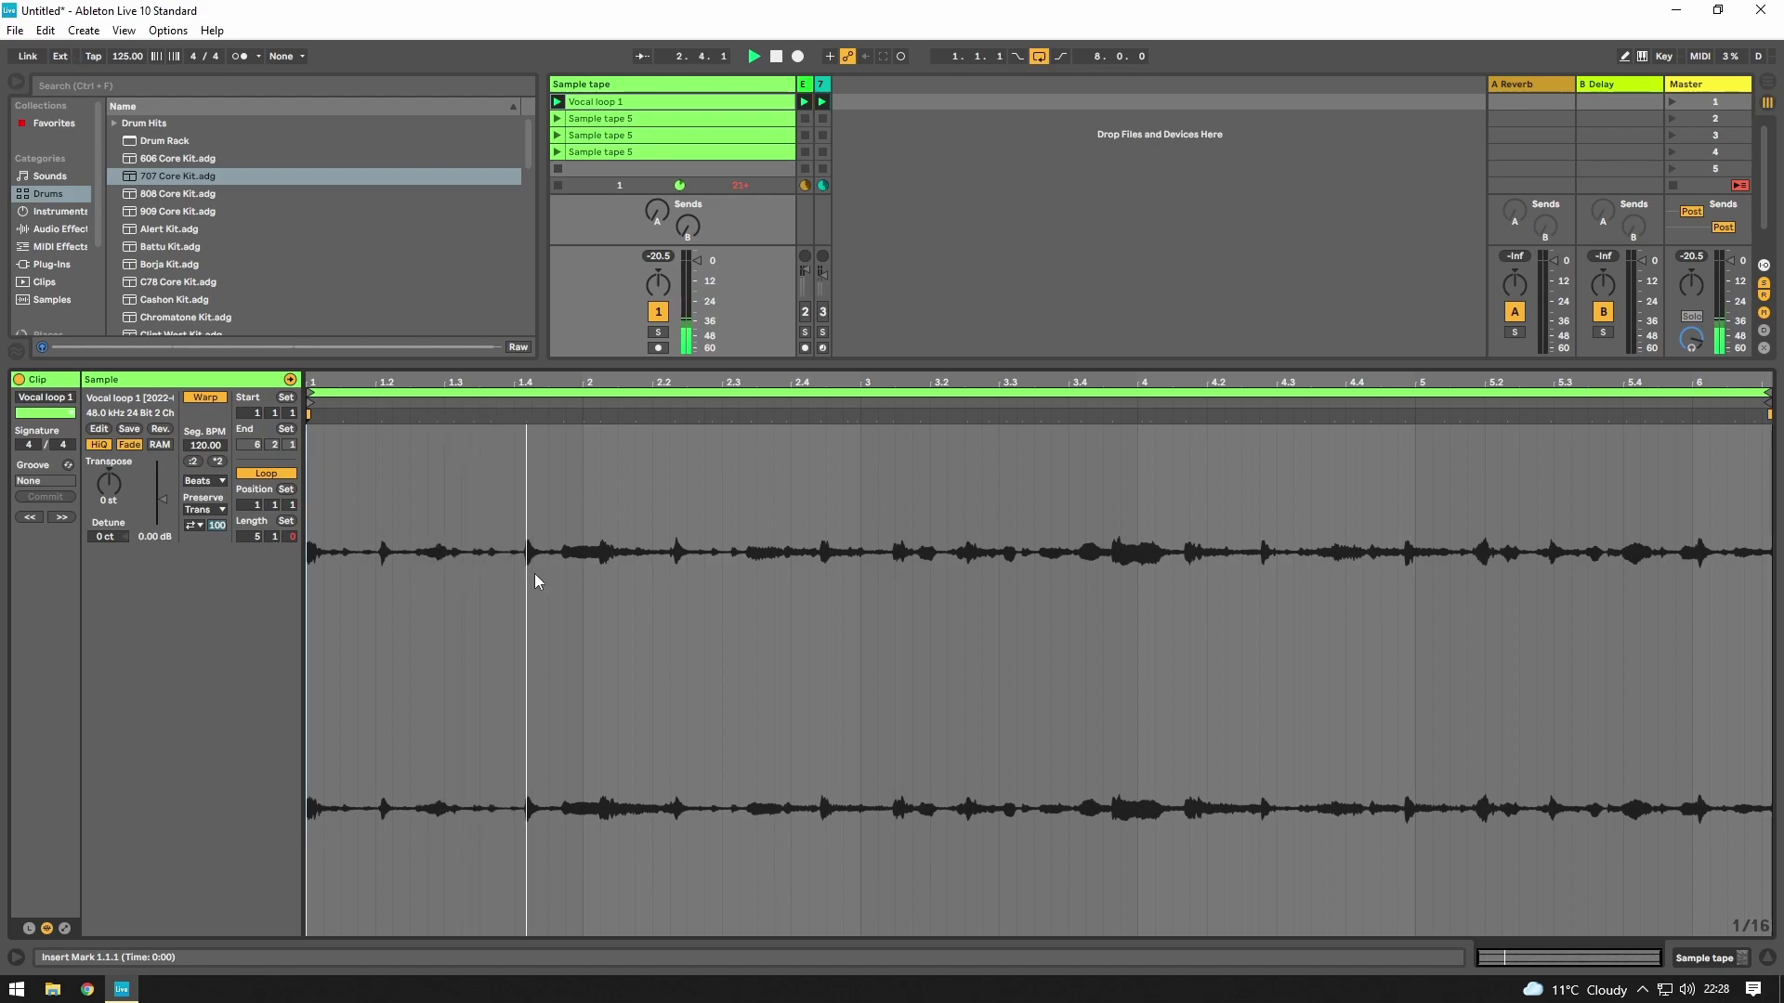
{"action": "key", "text": "space"}
{"action": "key", "text": "space"}
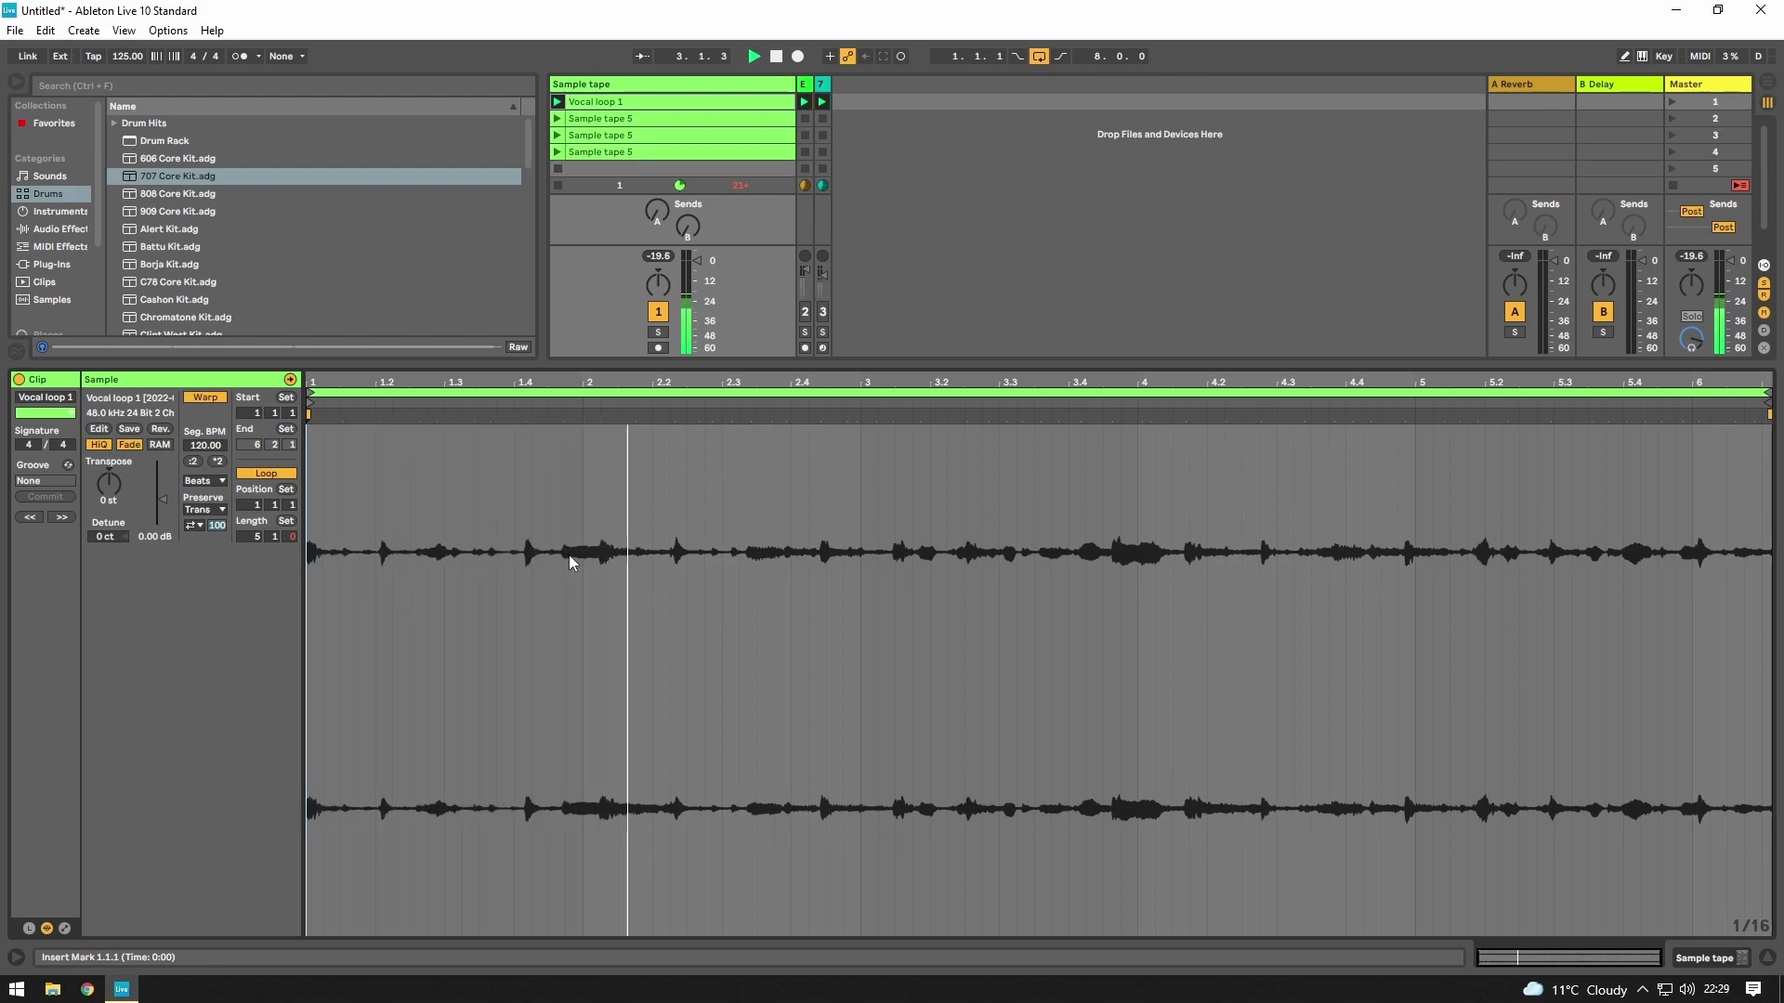
{"action": "key", "text": "space"}
{"action": "key", "text": "space"}
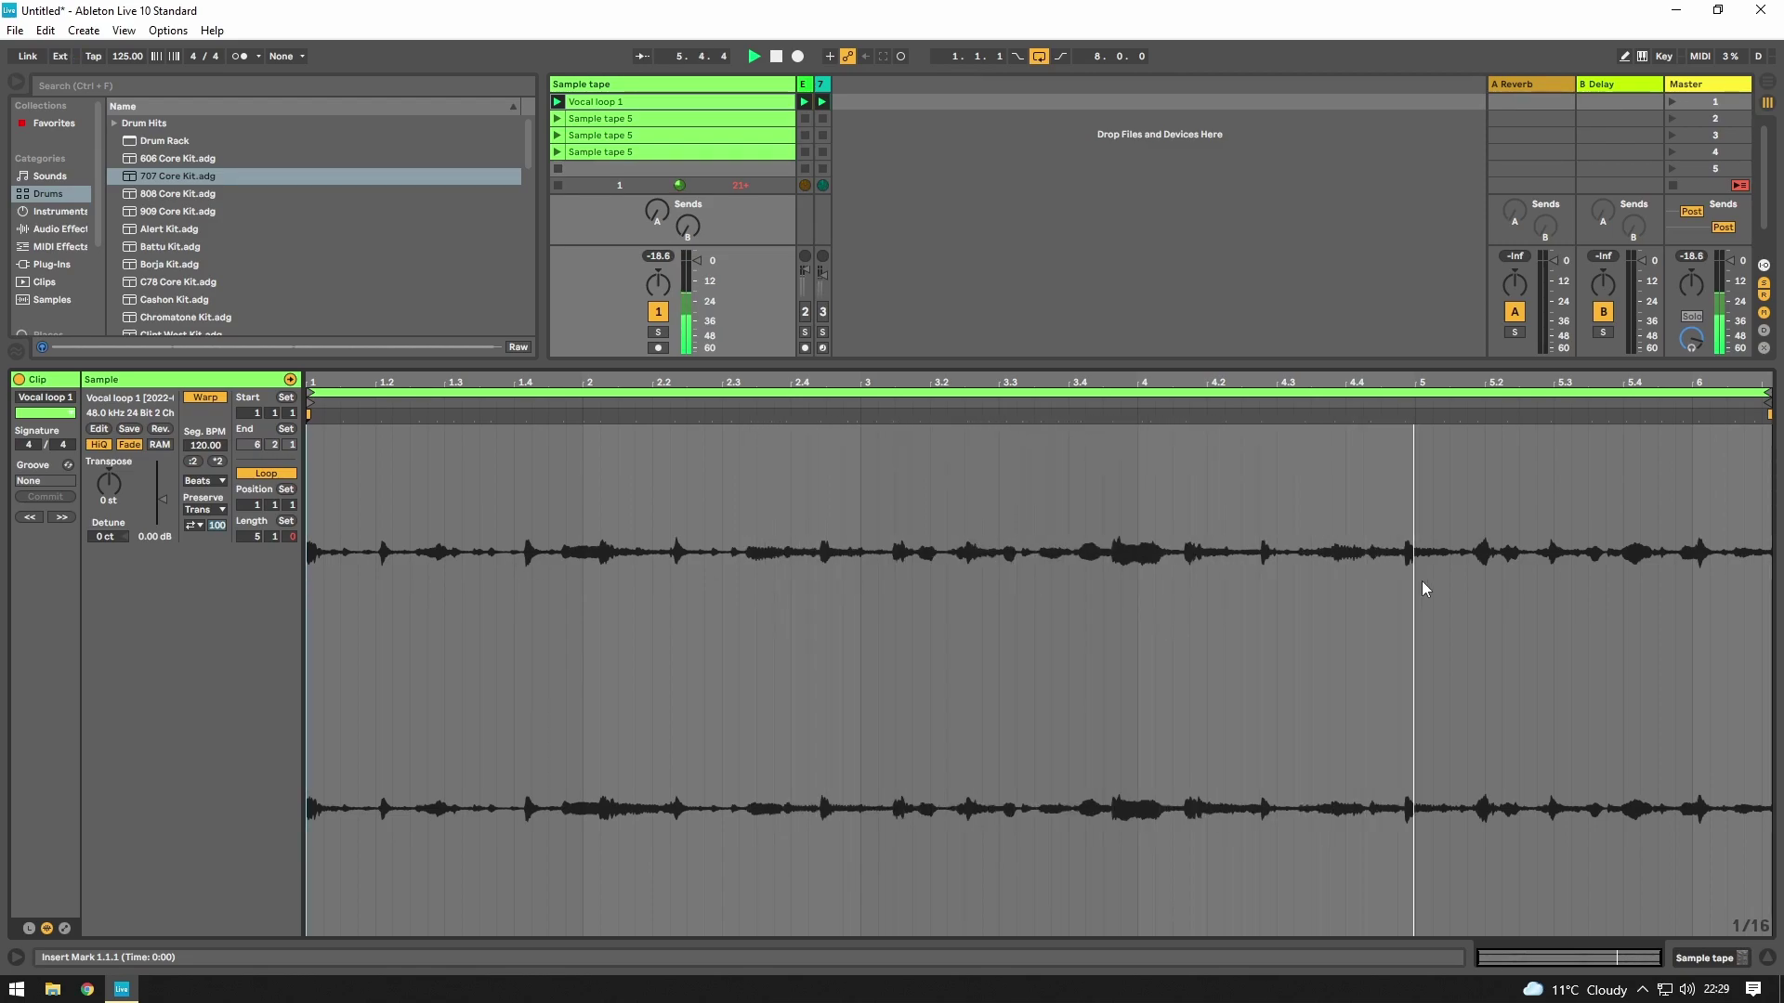
{"action": "key", "text": "space"}
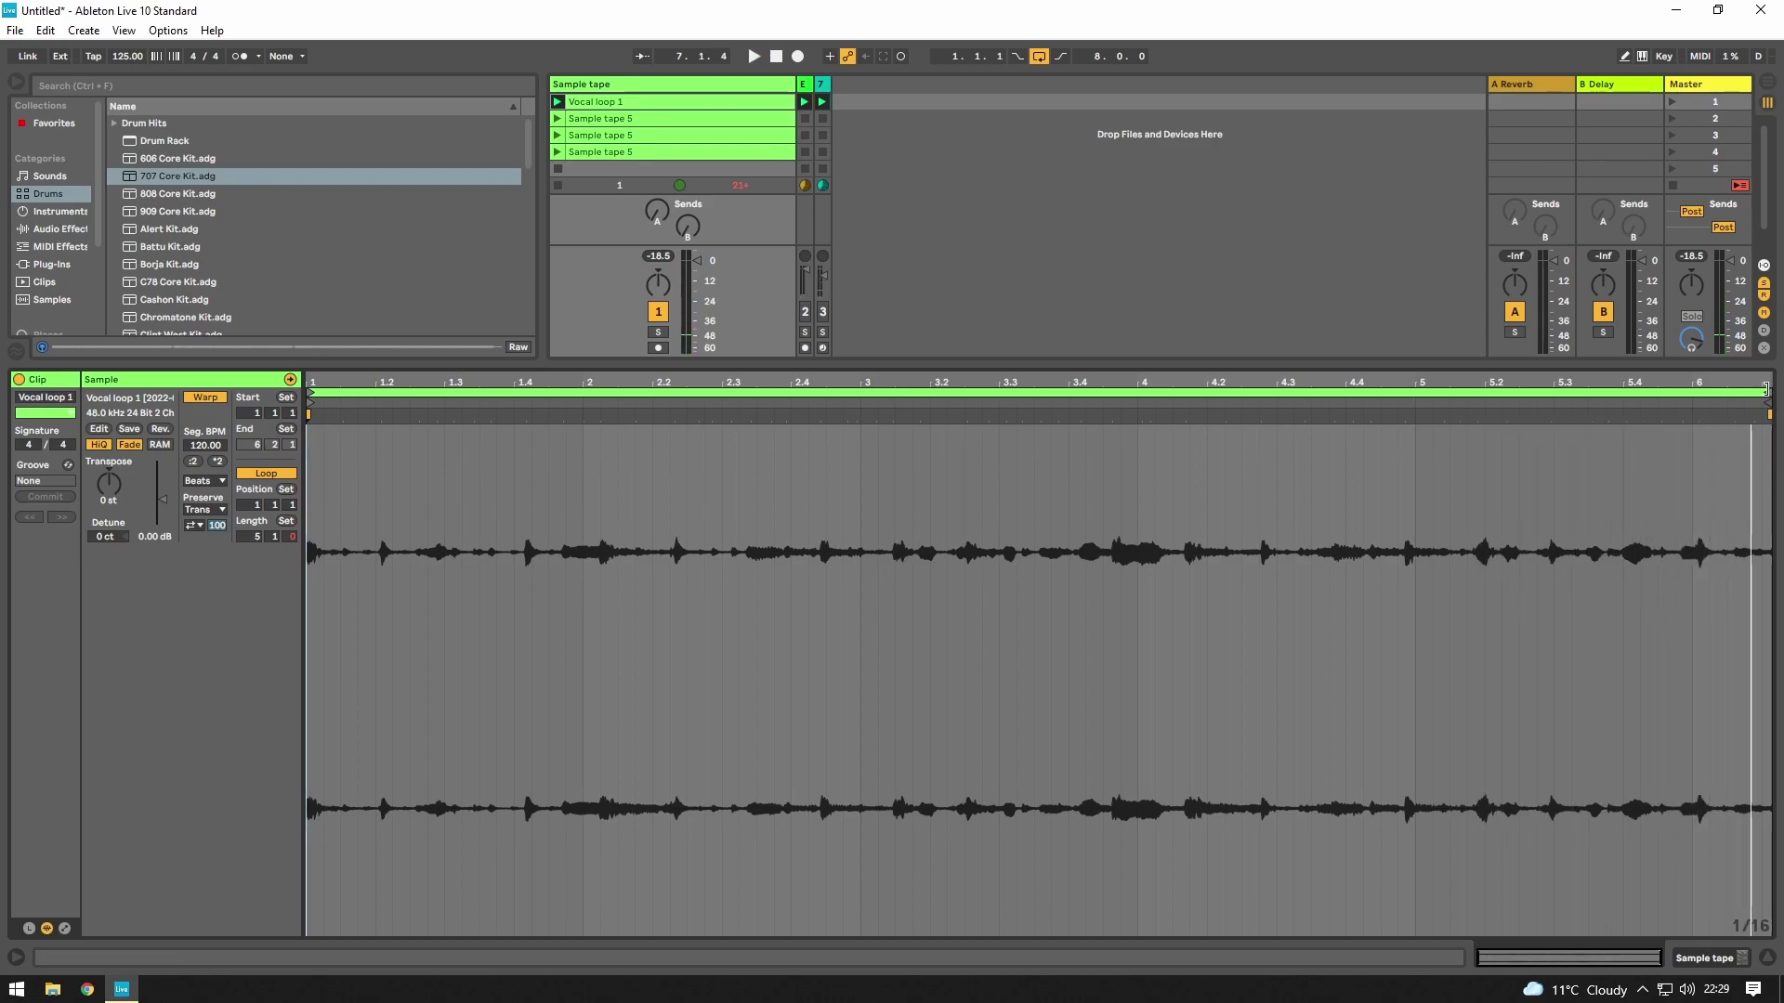
- Move the sample's end warp marker to 6.1.1 and end the loop there, making its length 5.0.0
{"action": "left_click_drag", "start_coordinate": [1765, 390], "coordinate": [1735, 401]}
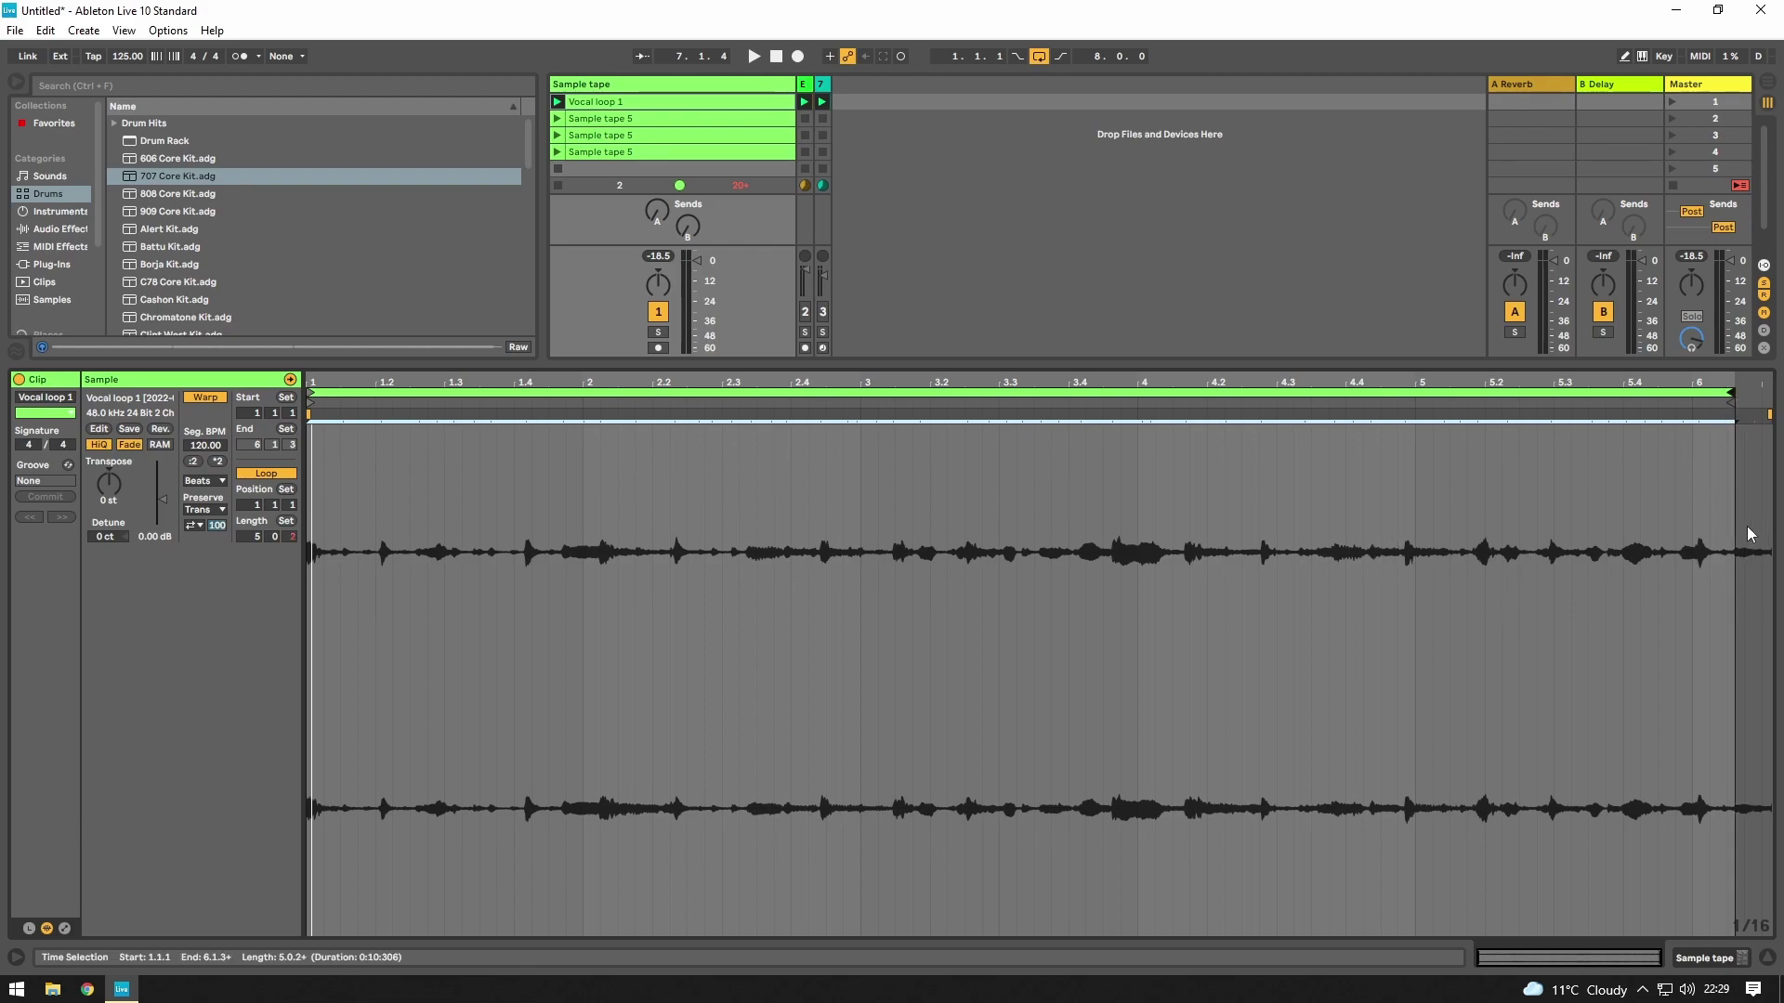
{"action": "mouse_move", "coordinate": [1730, 394]}
{"action": "left_mouse_down"}
{"action": "mouse_move", "coordinate": [1766, 394]}
{"action": "mouse_move", "coordinate": [1682, 425]}
{"action": "left_mouse_up"}
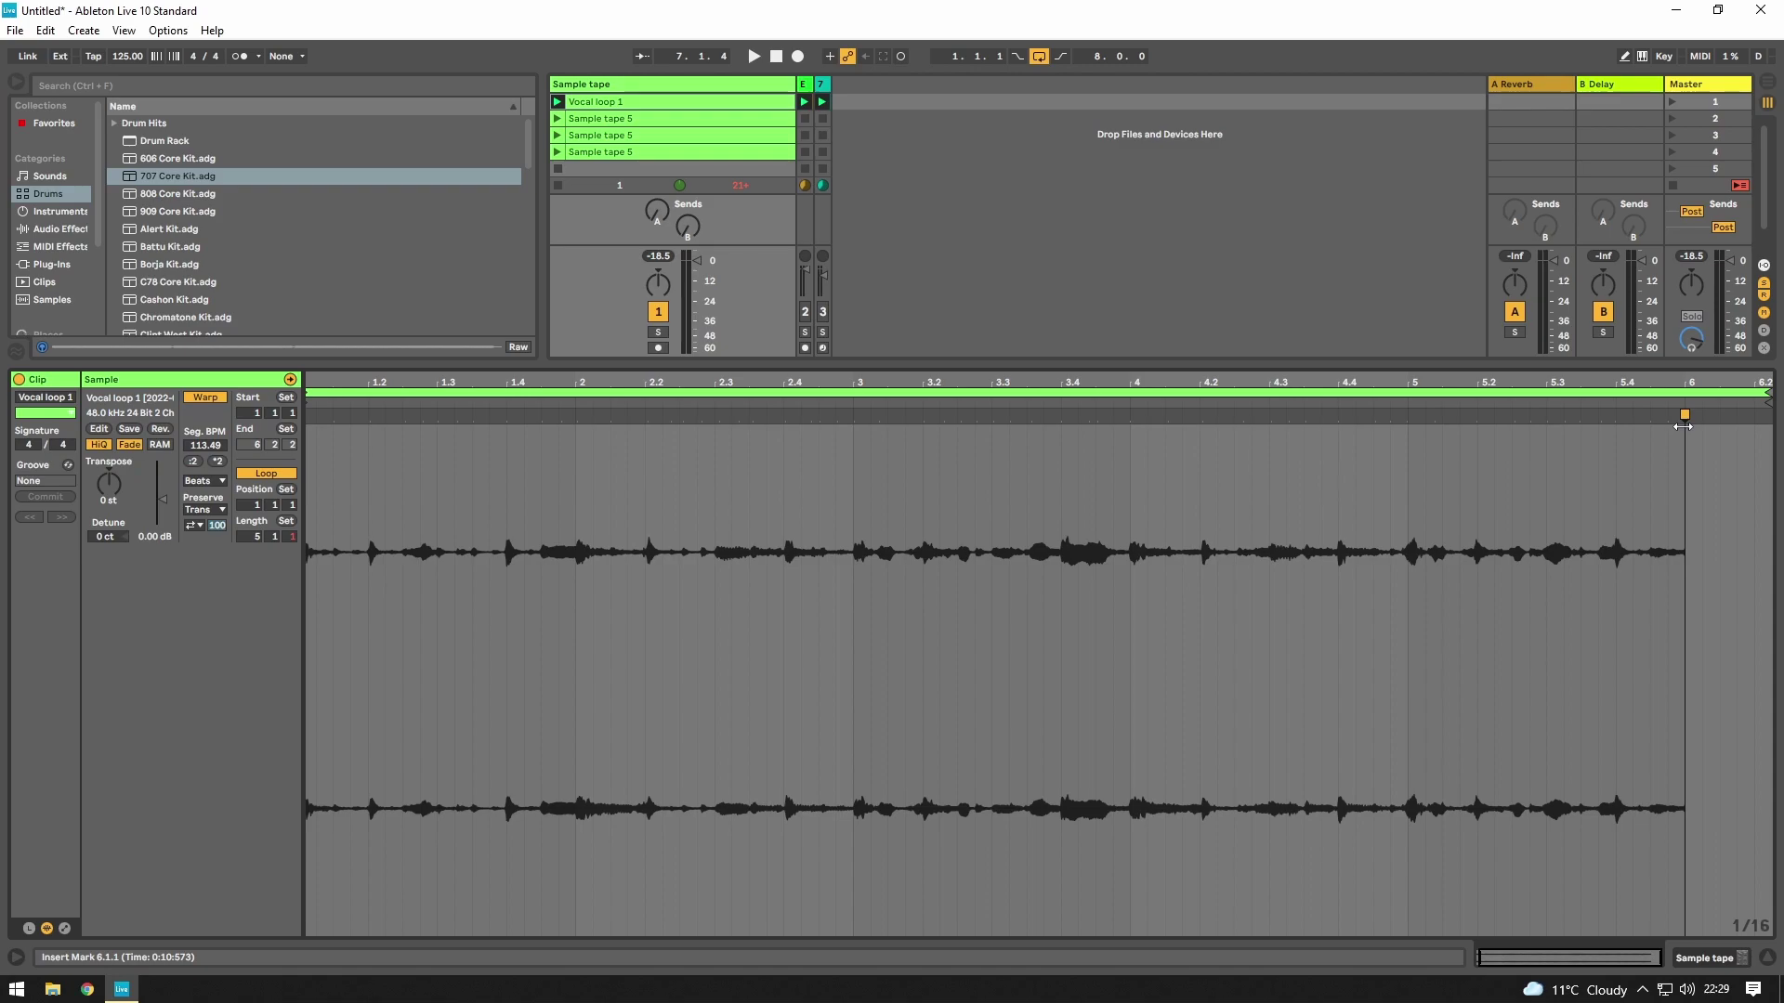
{"action": "key", "text": "ctrl+a"}
{"action": "key", "text": "ctrl+l"}
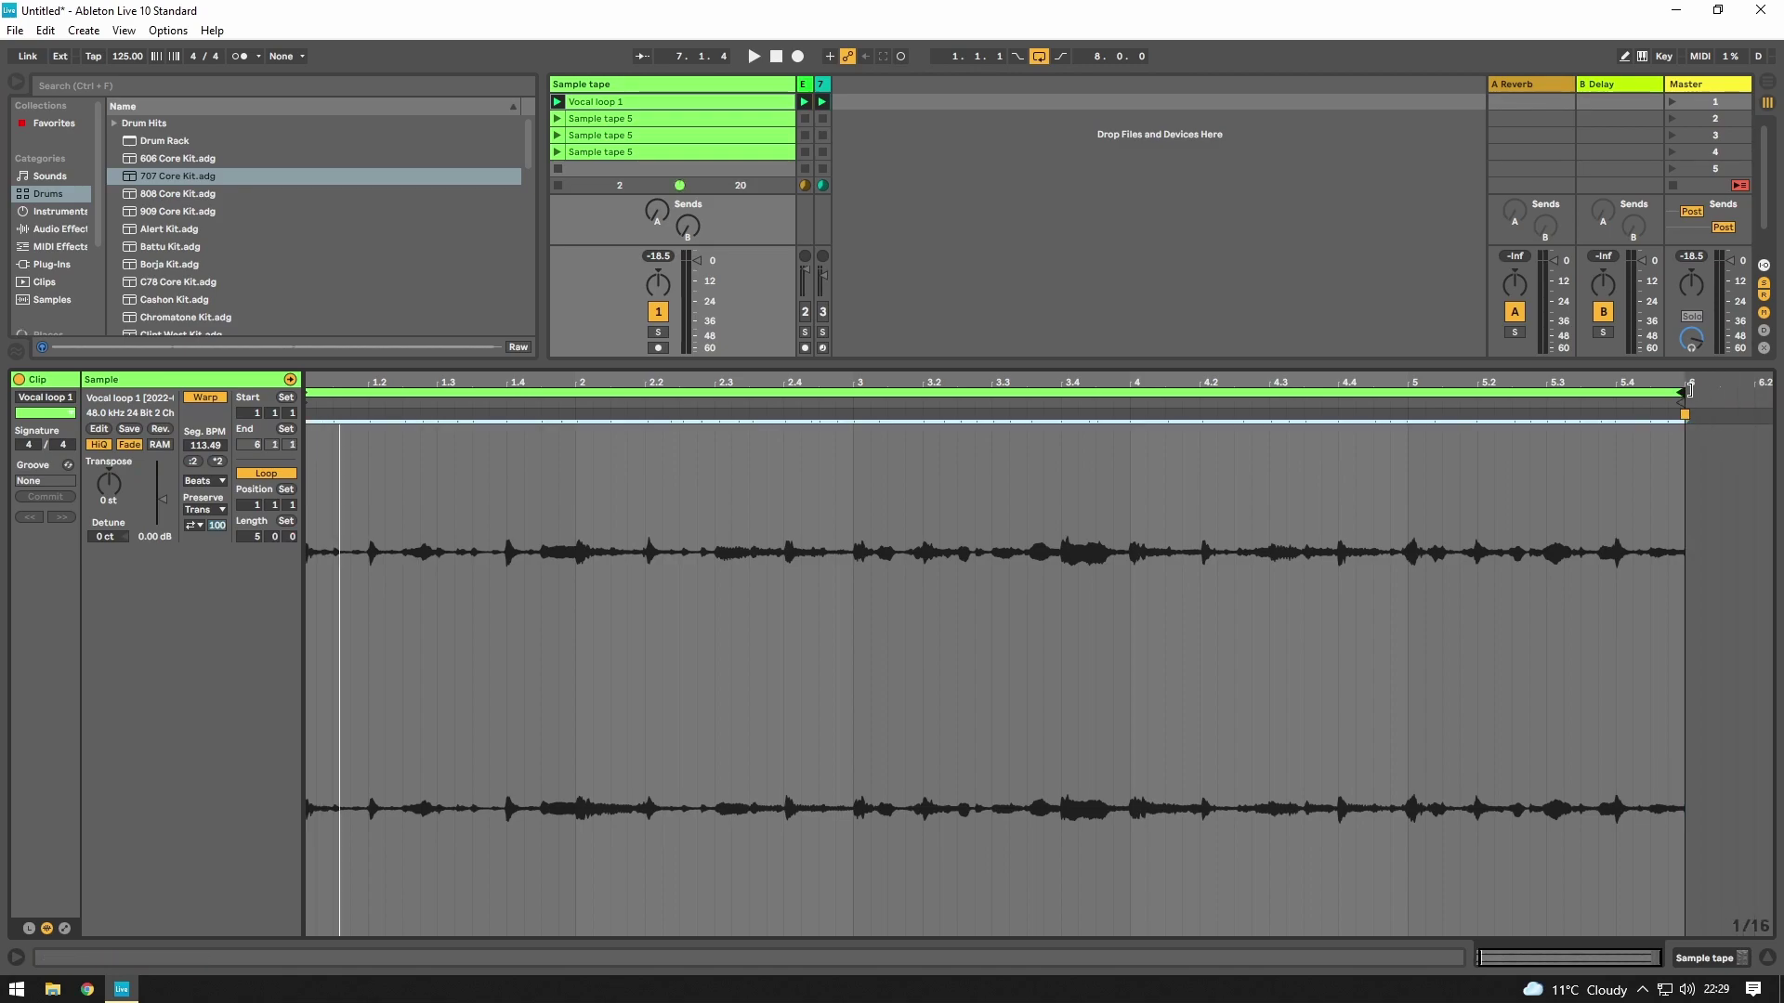
- Examine the five bars of the vocal loop against the grid and highlight the first bar
{"action": "left_click_drag", "start_coordinate": [447, 452], "coordinate": [1082, 500]}
{"action": "left_click", "coordinate": [1390, 507]}
{"action": "left_click_drag", "start_coordinate": [575, 464], "coordinate": [401, 474]}
{"action": "left_click", "coordinate": [800, 501]}
{"action": "left_click", "coordinate": [1042, 502]}
{"action": "left_click_drag", "start_coordinate": [1251, 507], "coordinate": [1269, 509]}
{"action": "left_click", "coordinate": [1146, 516]}
{"action": "left_click", "coordinate": [1457, 501]}
{"action": "left_click", "coordinate": [558, 490]}
{"action": "left_click_drag", "start_coordinate": [576, 463], "coordinate": [310, 506]}
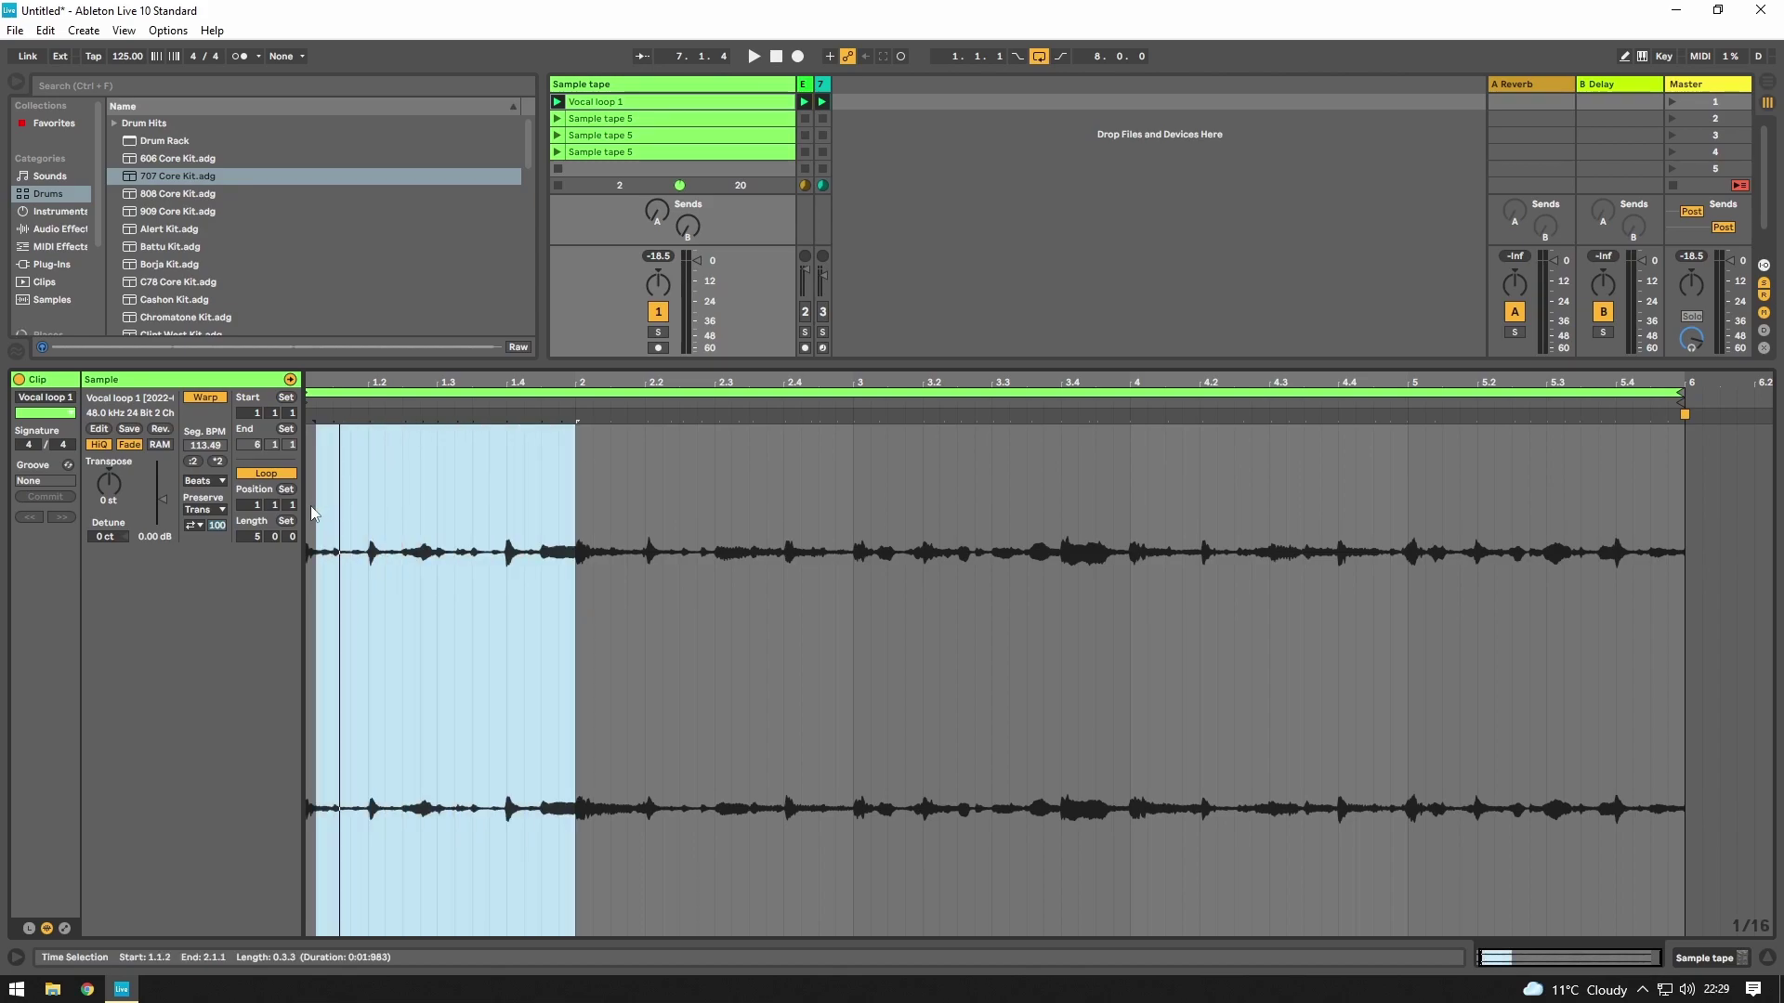
- Play the loop and listen to how its opening bar leads into the vocal phrase
{"action": "left_click", "coordinate": [369, 501]}
{"action": "key", "text": "space"}
{"action": "key", "text": "space"}
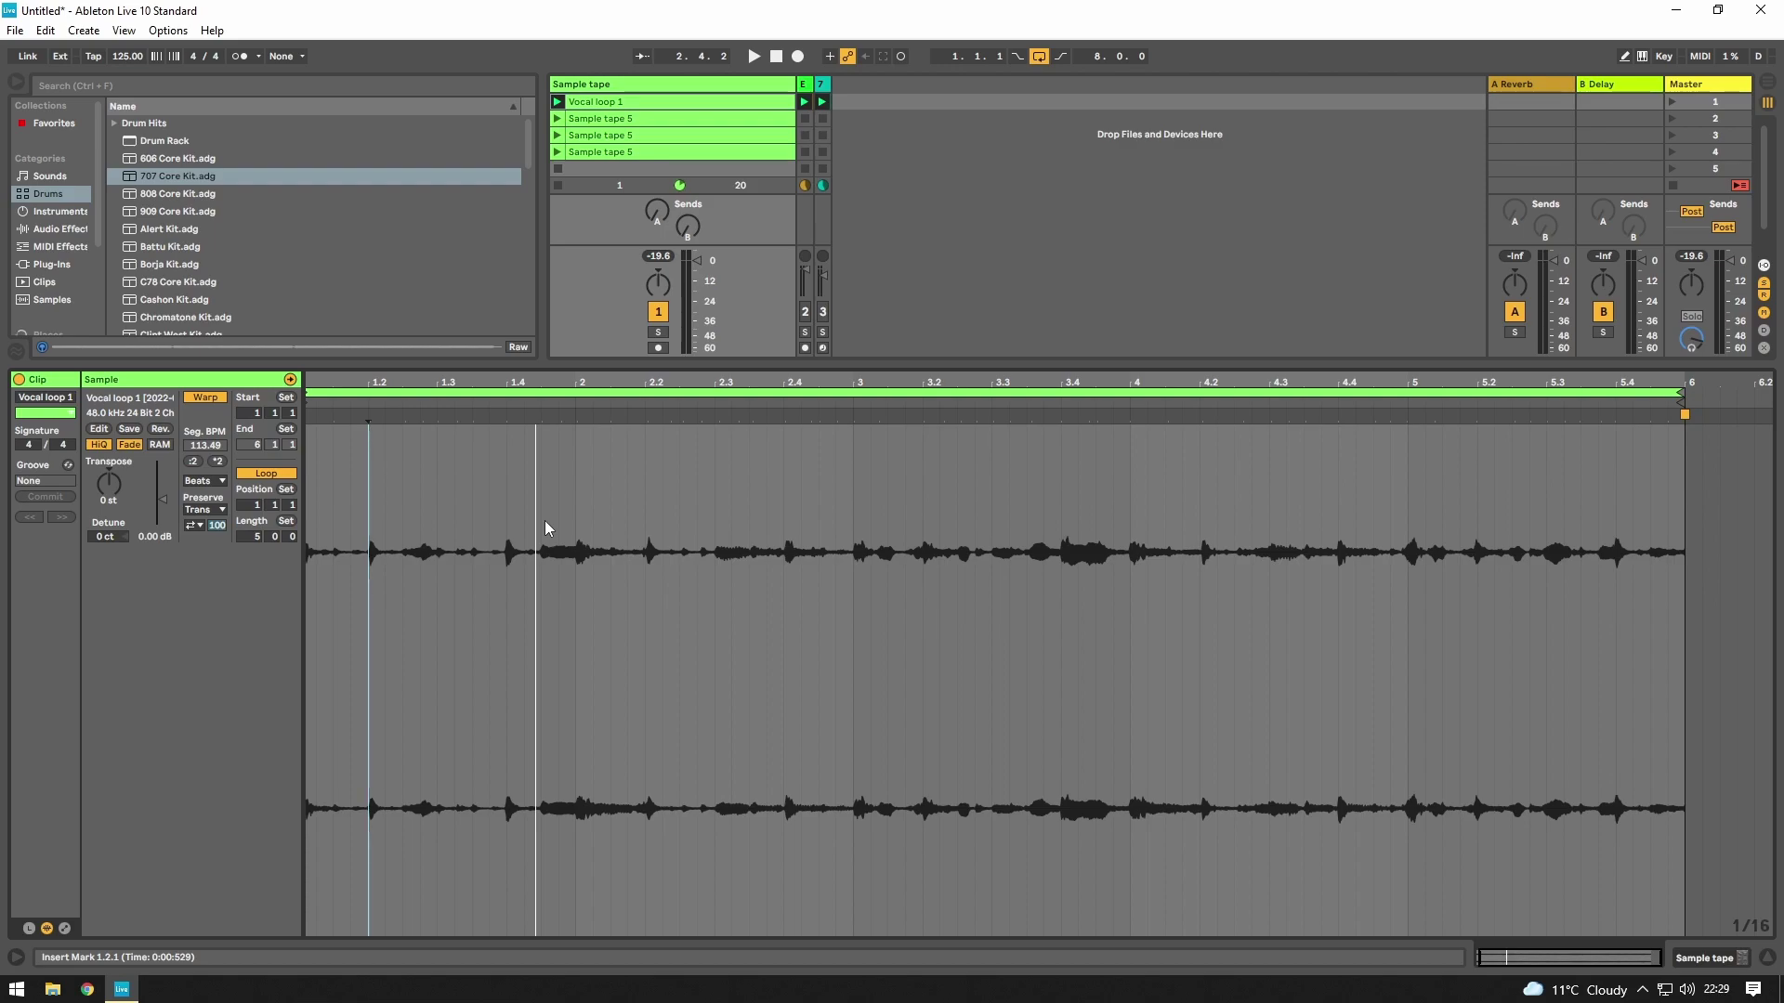
{"action": "key", "text": "space"}
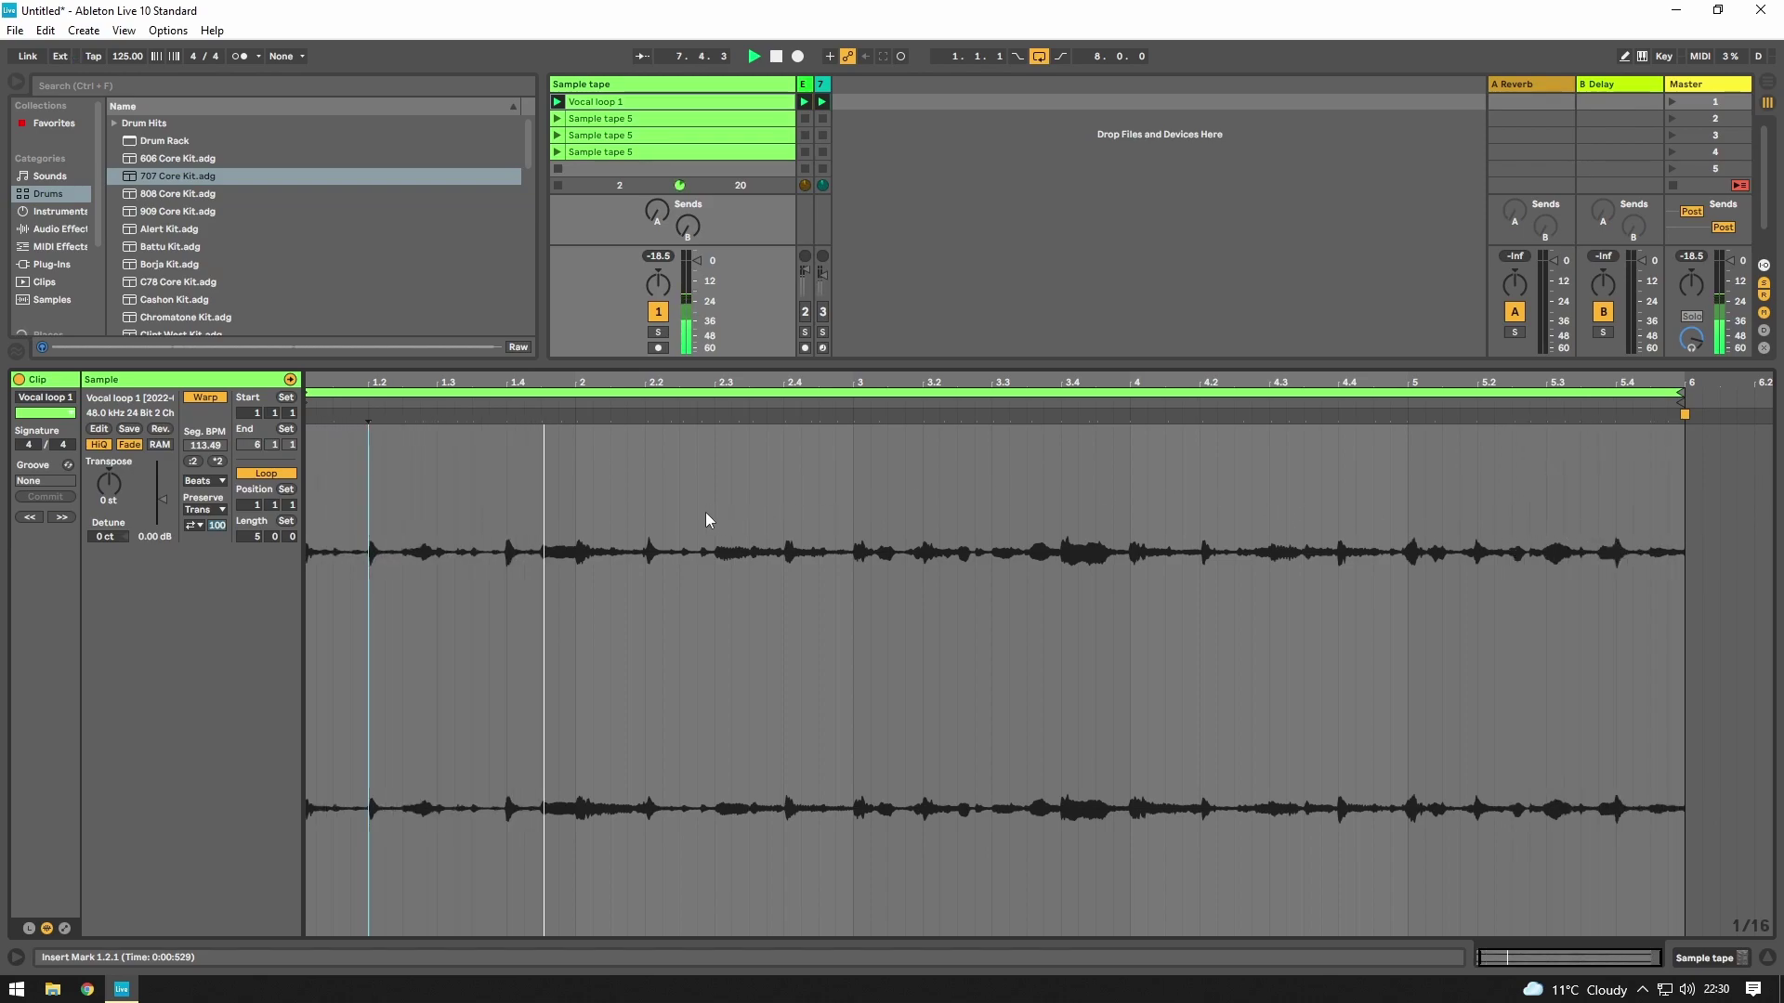
{"action": "key", "text": "space"}
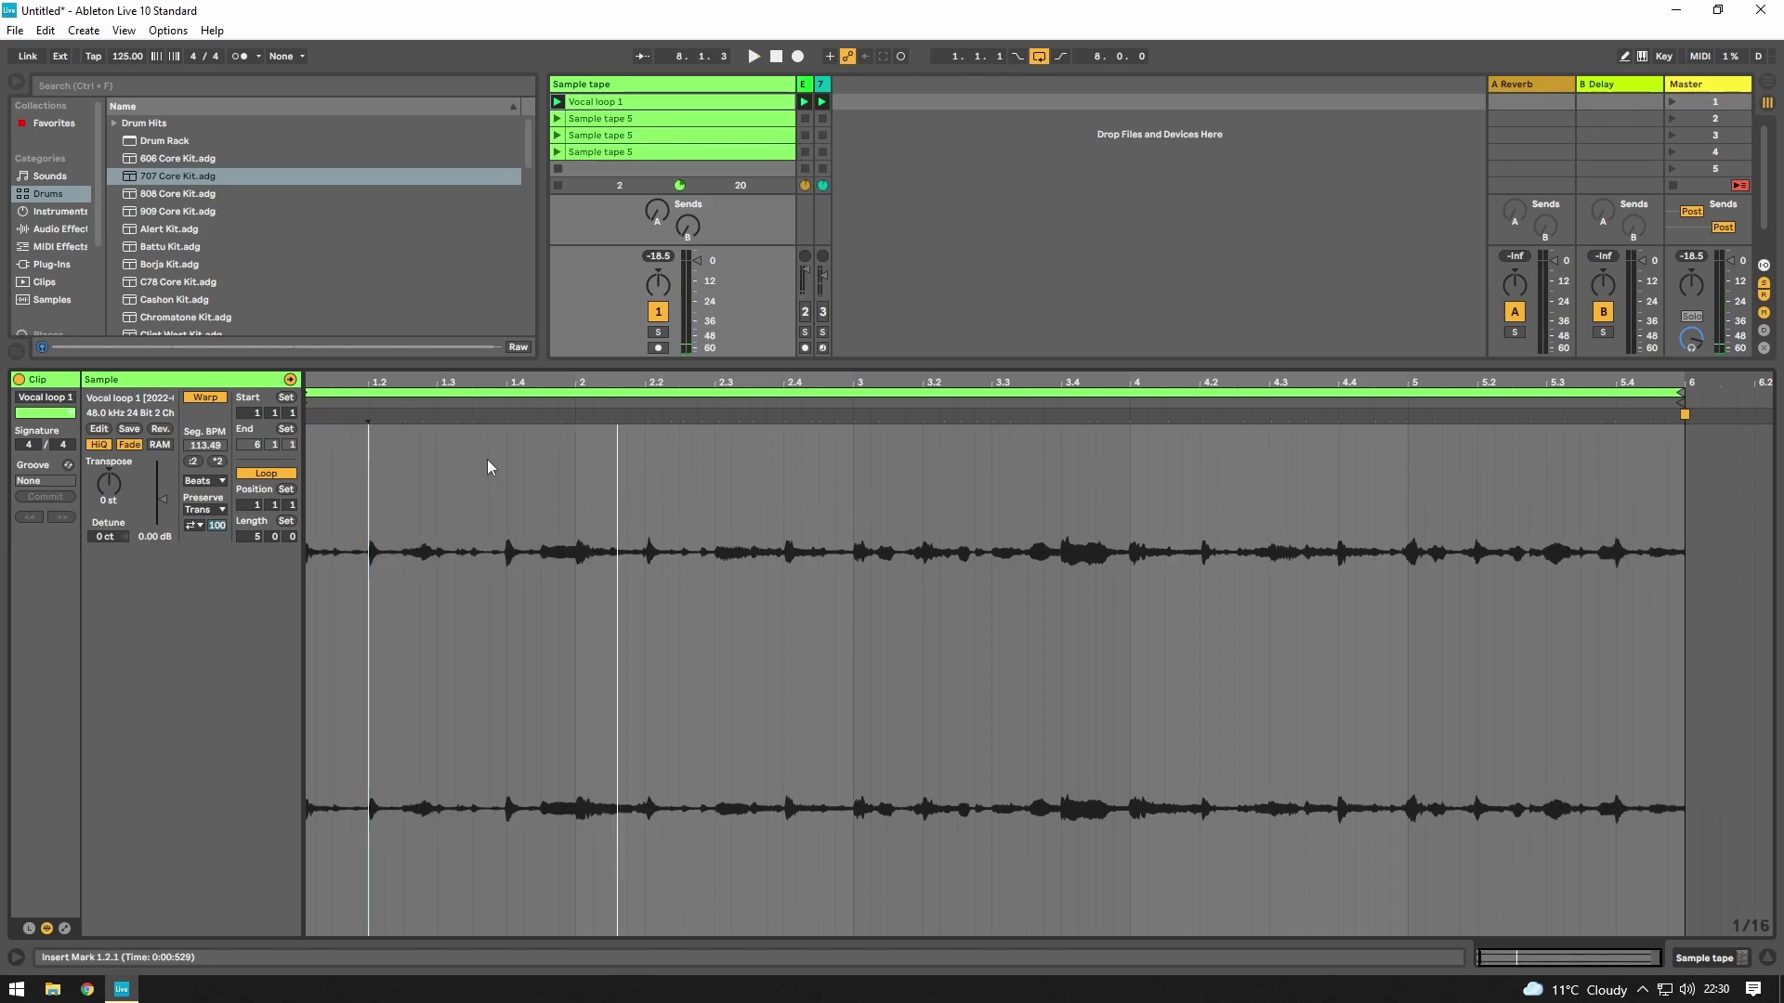
{"action": "scroll", "coordinate": [557, 485], "scroll_direction": "left", "scroll_amount": 1}
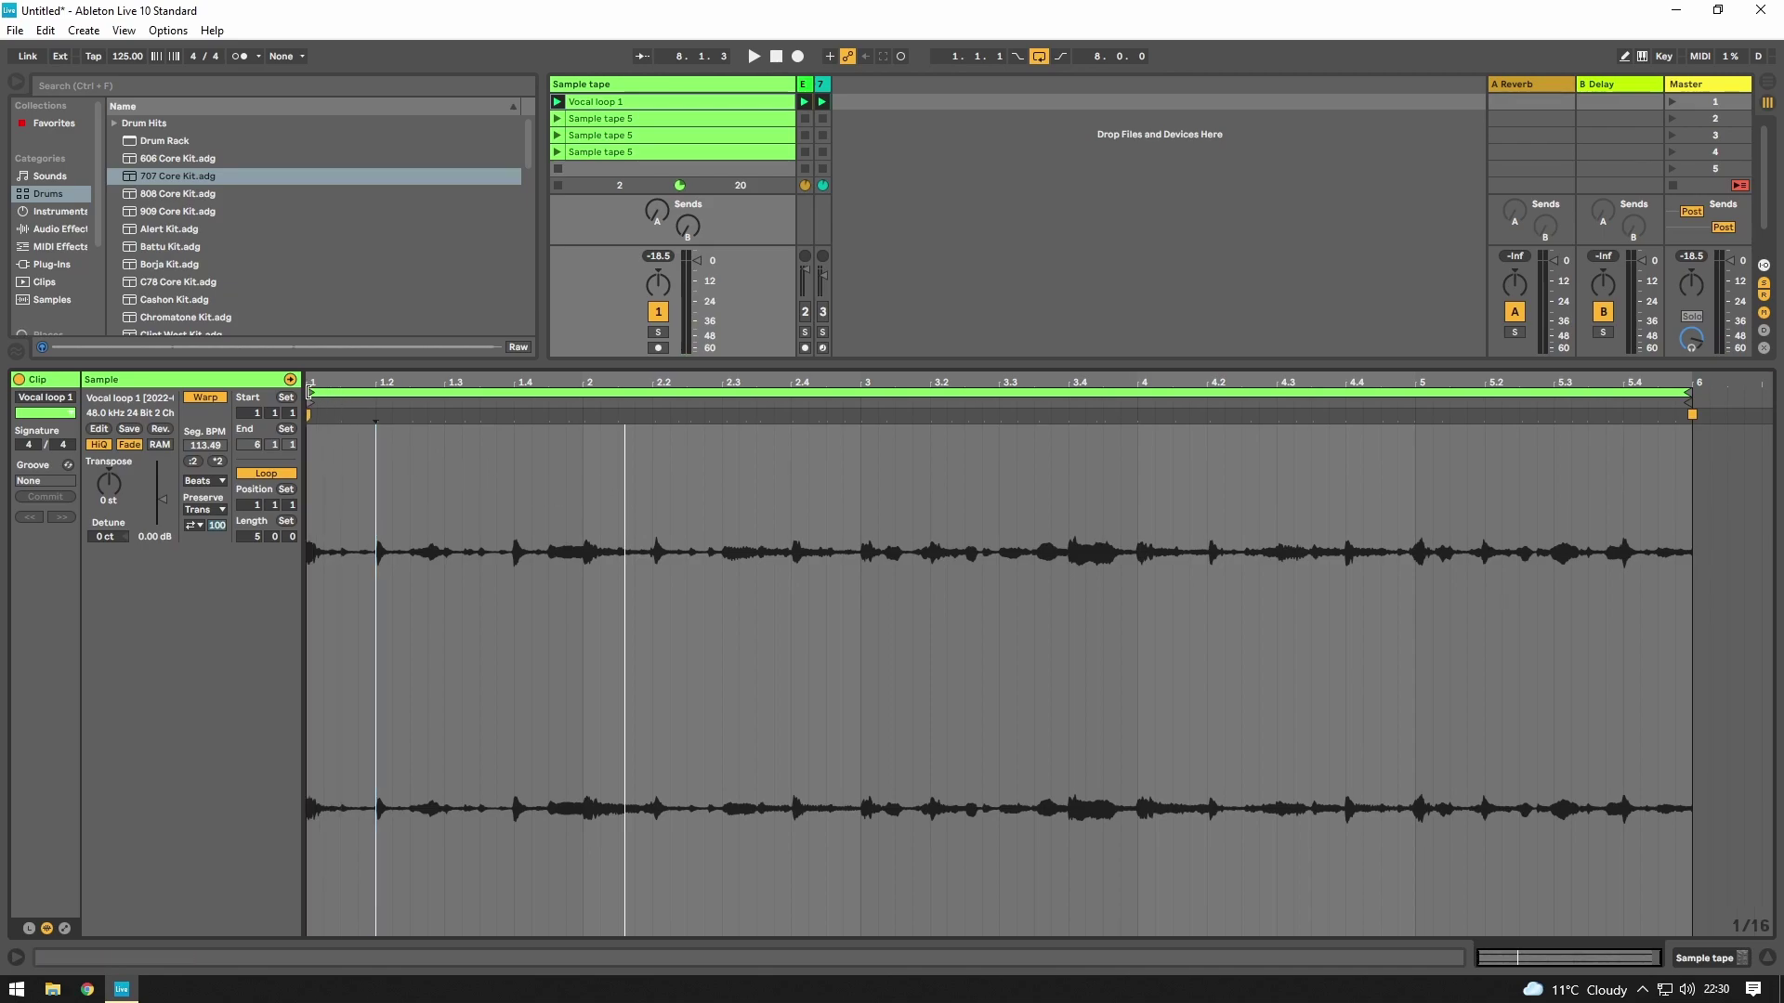
- Shorten the loop to the first bar only, from 1.1.1 with a length of 1.0.0, and audition it
{"action": "mouse_move", "coordinate": [312, 391]}
{"action": "left_mouse_down"}
{"action": "mouse_move", "coordinate": [517, 437]}
{"action": "mouse_move", "coordinate": [584, 465]}
{"action": "mouse_move", "coordinate": [574, 478]}
{"action": "left_mouse_up"}
{"action": "left_click_drag", "start_coordinate": [836, 391], "coordinate": [529, 384]}
{"action": "mouse_move", "coordinate": [1413, 391]}
{"action": "left_mouse_down"}
{"action": "mouse_move", "coordinate": [527, 391]}
{"action": "mouse_move", "coordinate": [584, 391]}
{"action": "left_mouse_up"}
{"action": "key", "text": "space"}
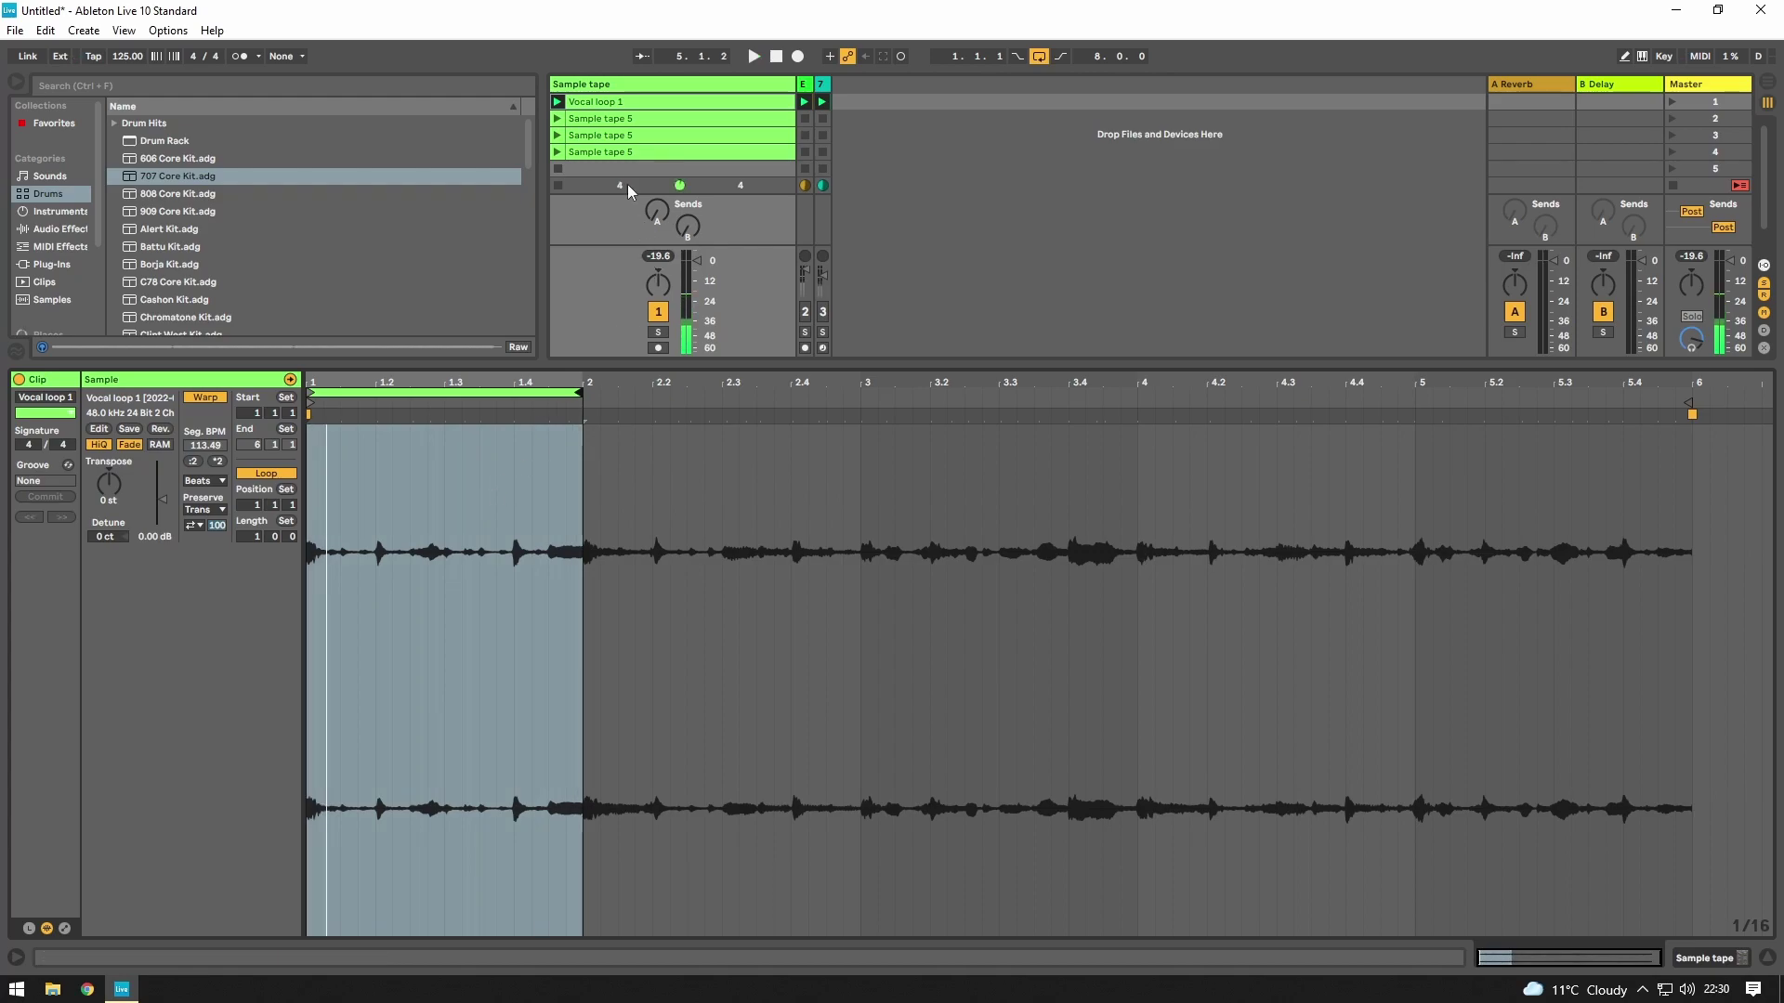
- Paste a copy of the Vocal loop 1 clip into the second slot and rename it Think 1
{"action": "left_click", "coordinate": [619, 128]}
{"action": "key", "text": "ctrl+v"}
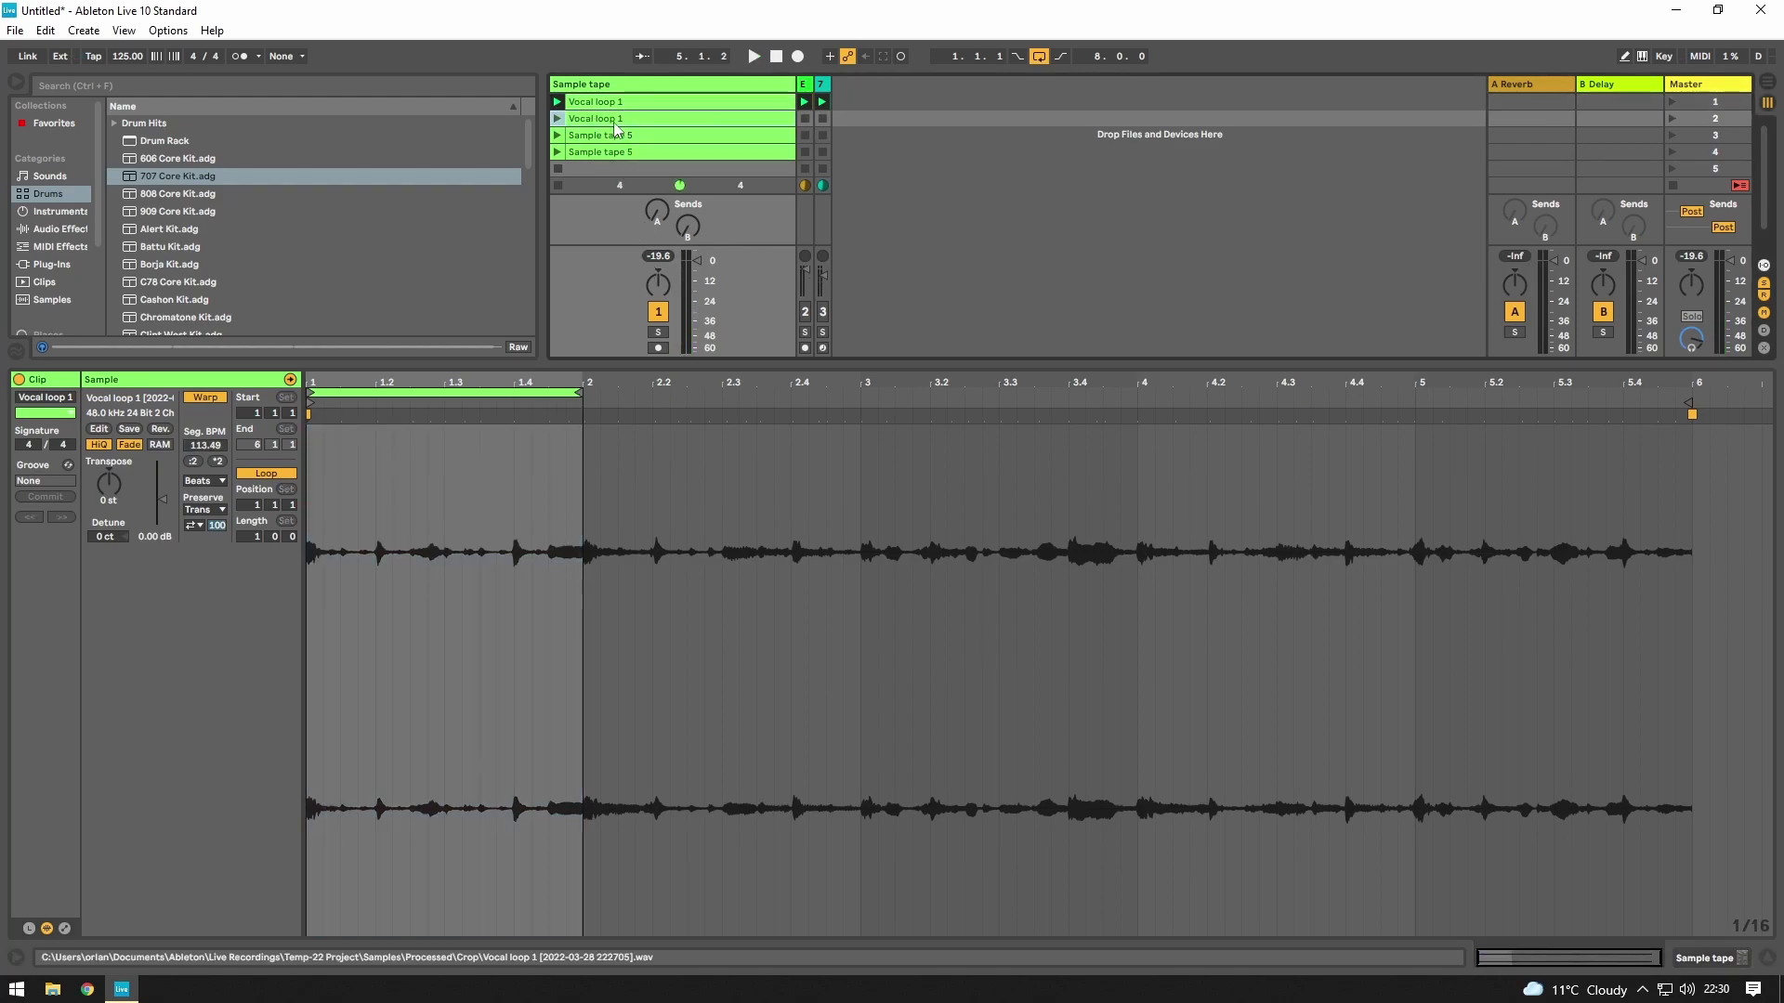
{"action": "key", "text": "ctrl+r"}
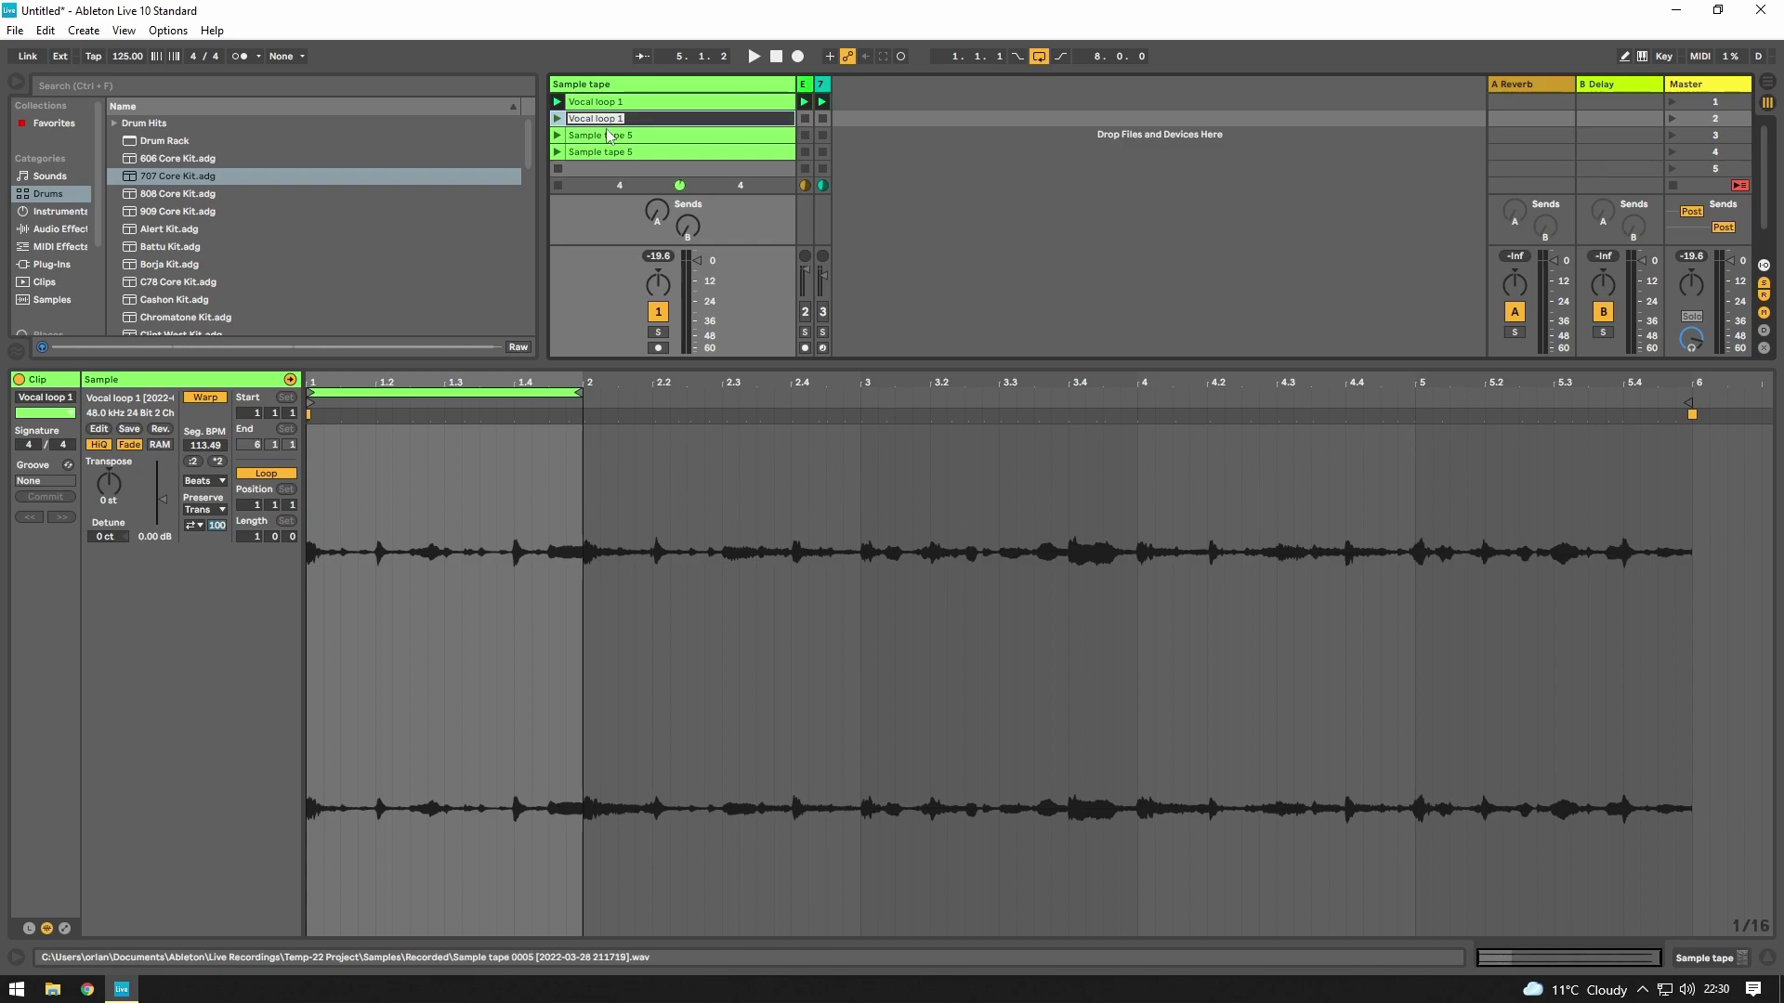
{"action": "type", "text": "Th"}
{"action": "key", "text": "Return"}
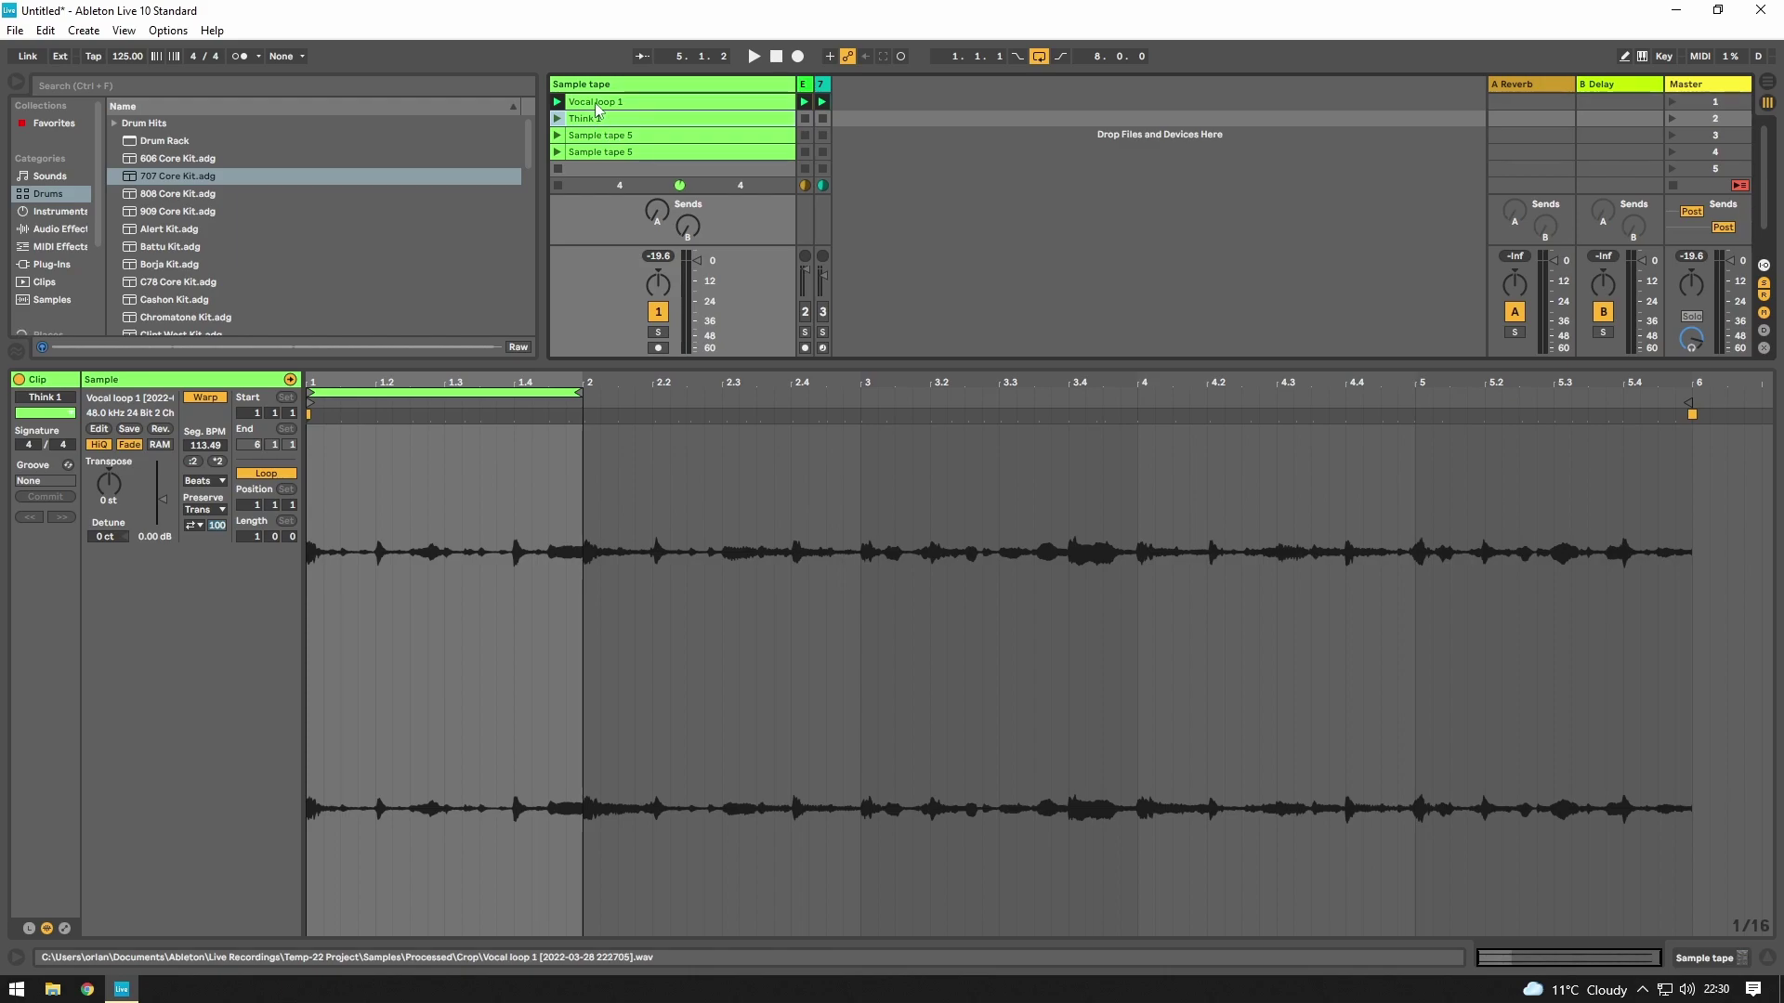
- Move the loop of Vocal loop 1 to start at 2.1.1 and extend its length to 4.0.0
{"action": "left_click", "coordinate": [599, 104]}
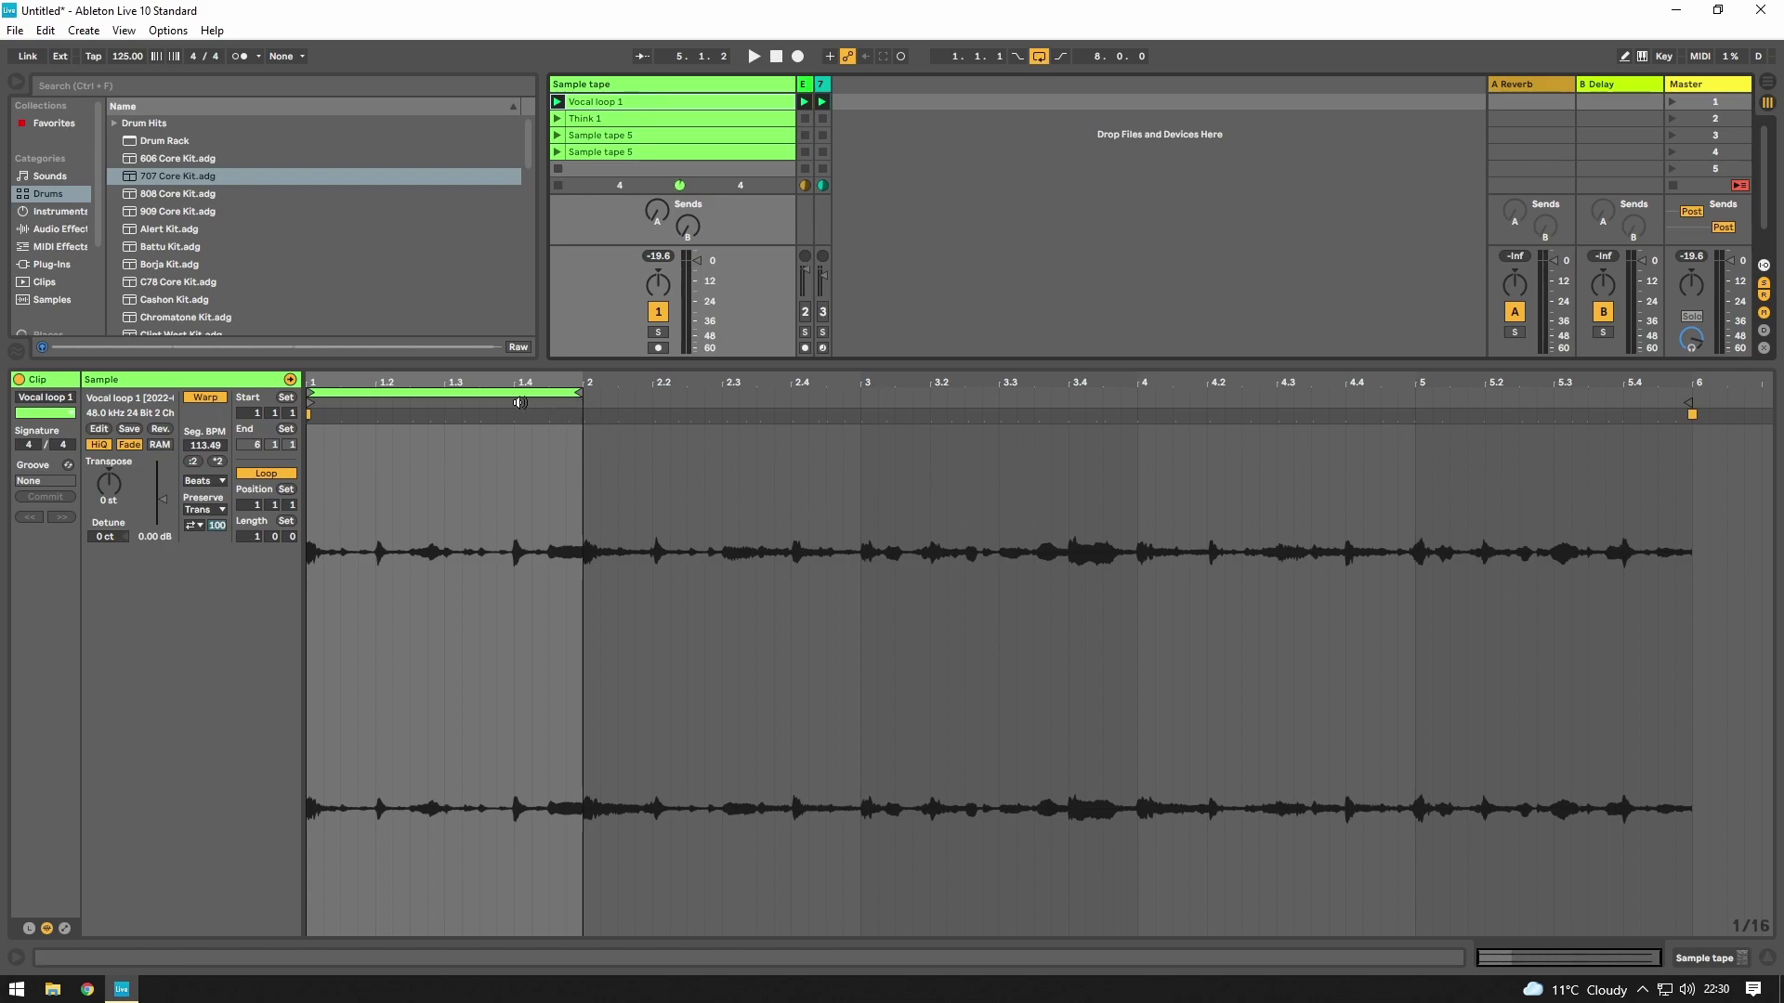
{"action": "left_click_drag", "start_coordinate": [423, 391], "coordinate": [703, 406]}
{"action": "left_click_drag", "start_coordinate": [855, 394], "coordinate": [1695, 481]}
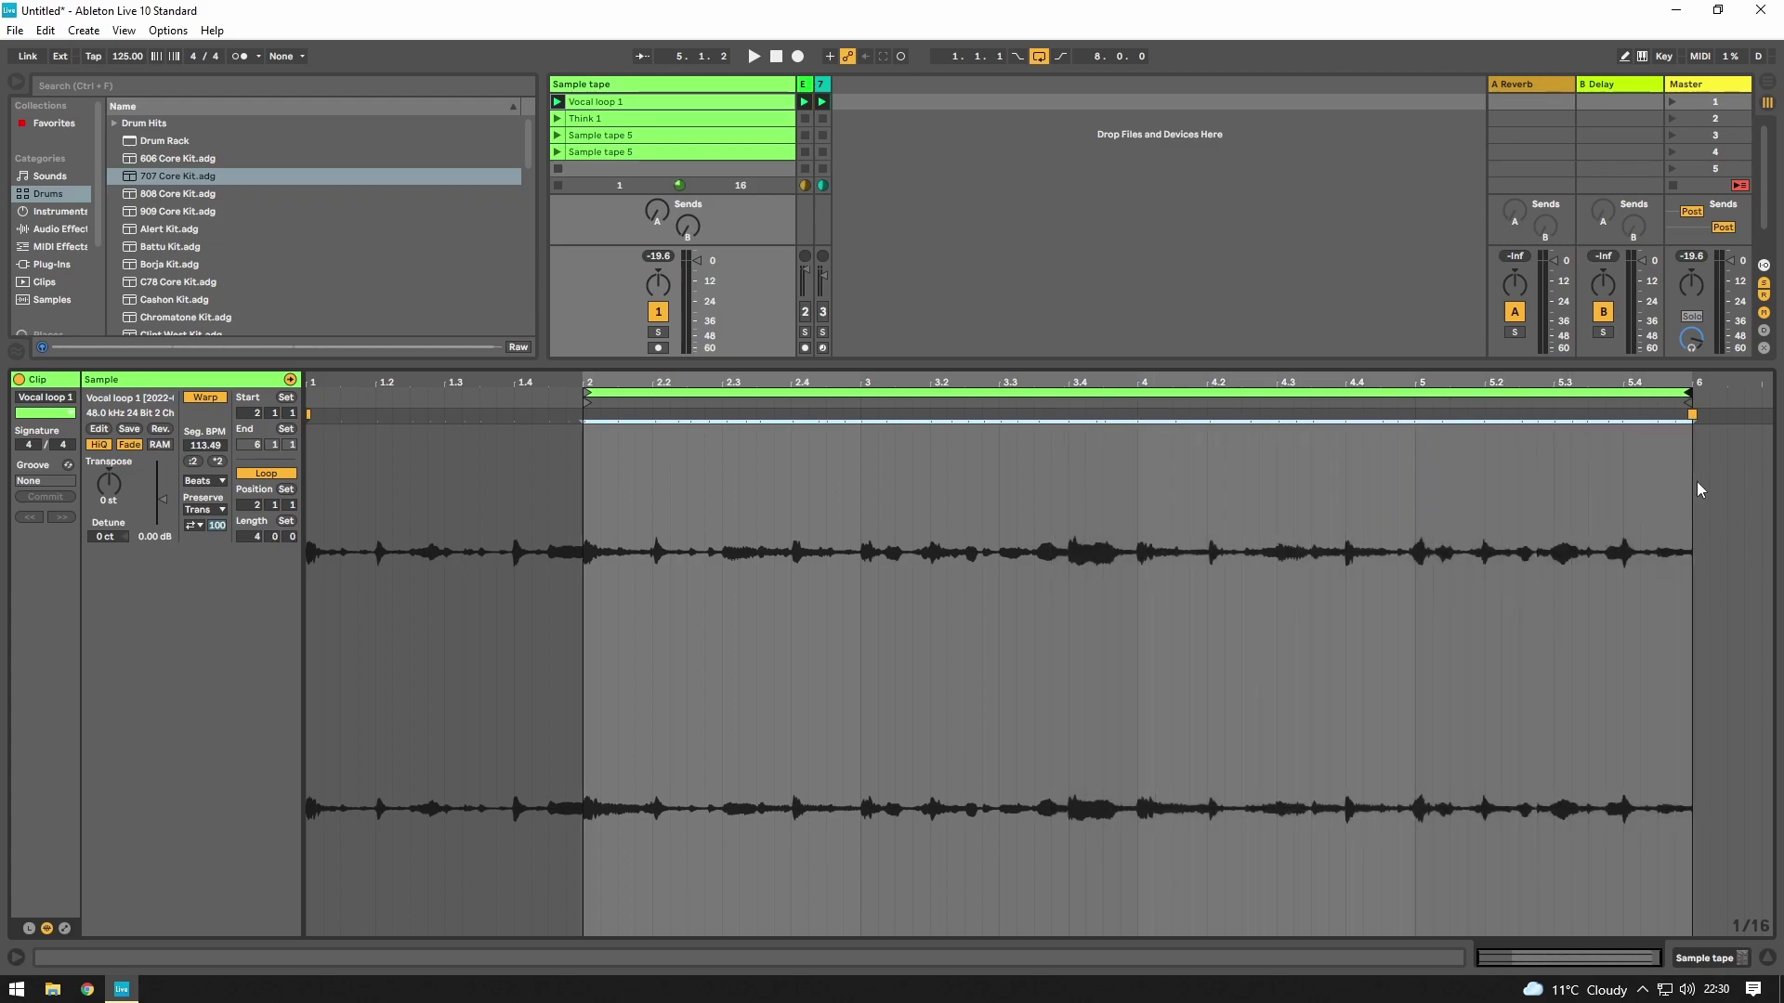
{"action": "left_click", "coordinate": [676, 486]}
{"action": "left_click", "coordinate": [982, 498]}
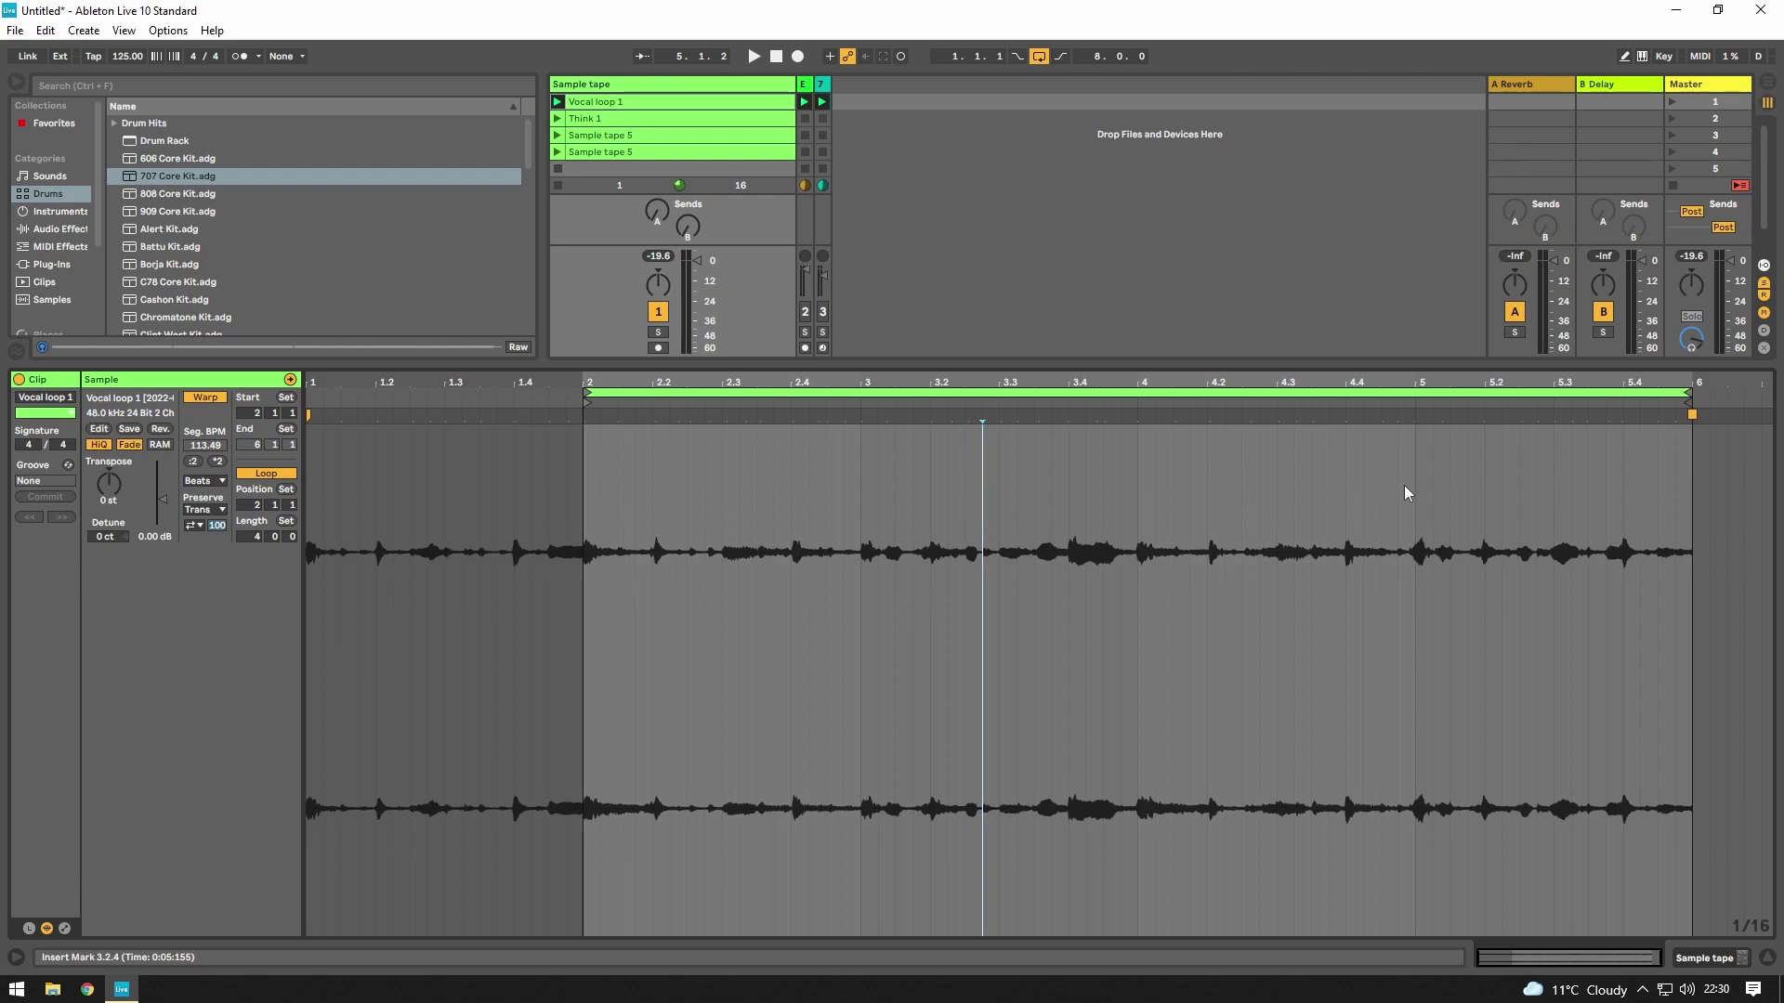
- Audition the four-bar loop of Vocal loop 1 and crop the sample to it
{"action": "key", "text": "space"}
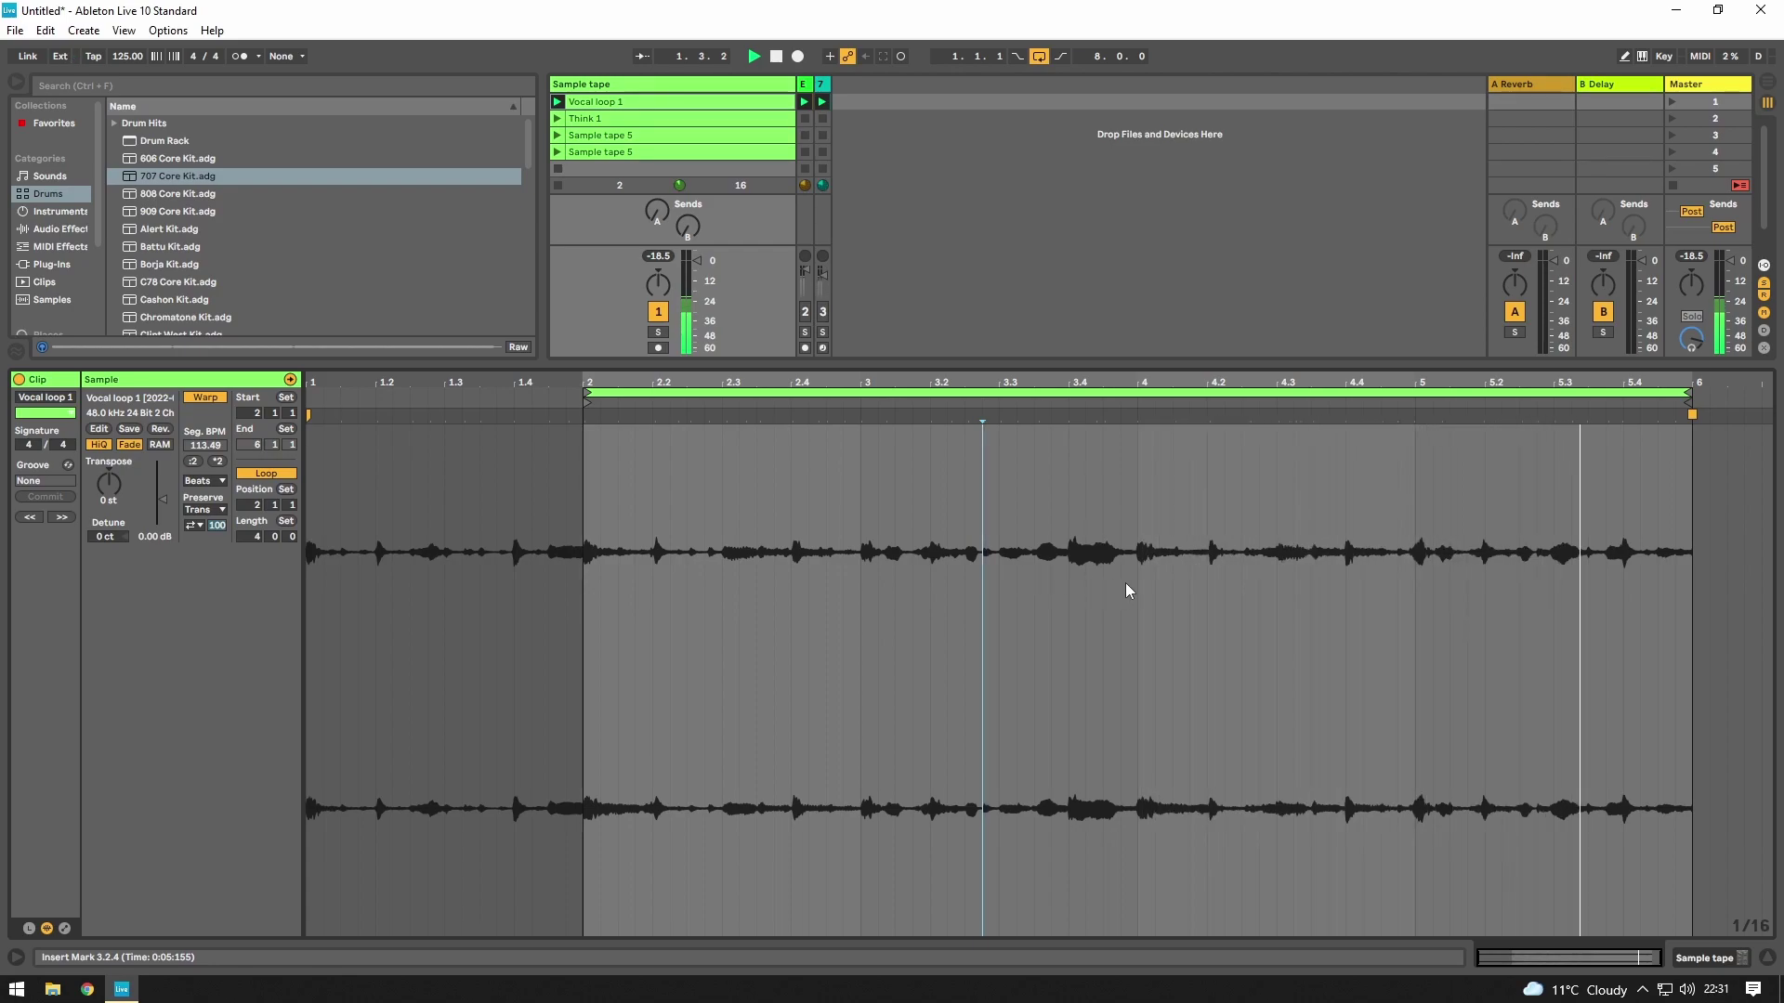
{"action": "key", "text": "space"}
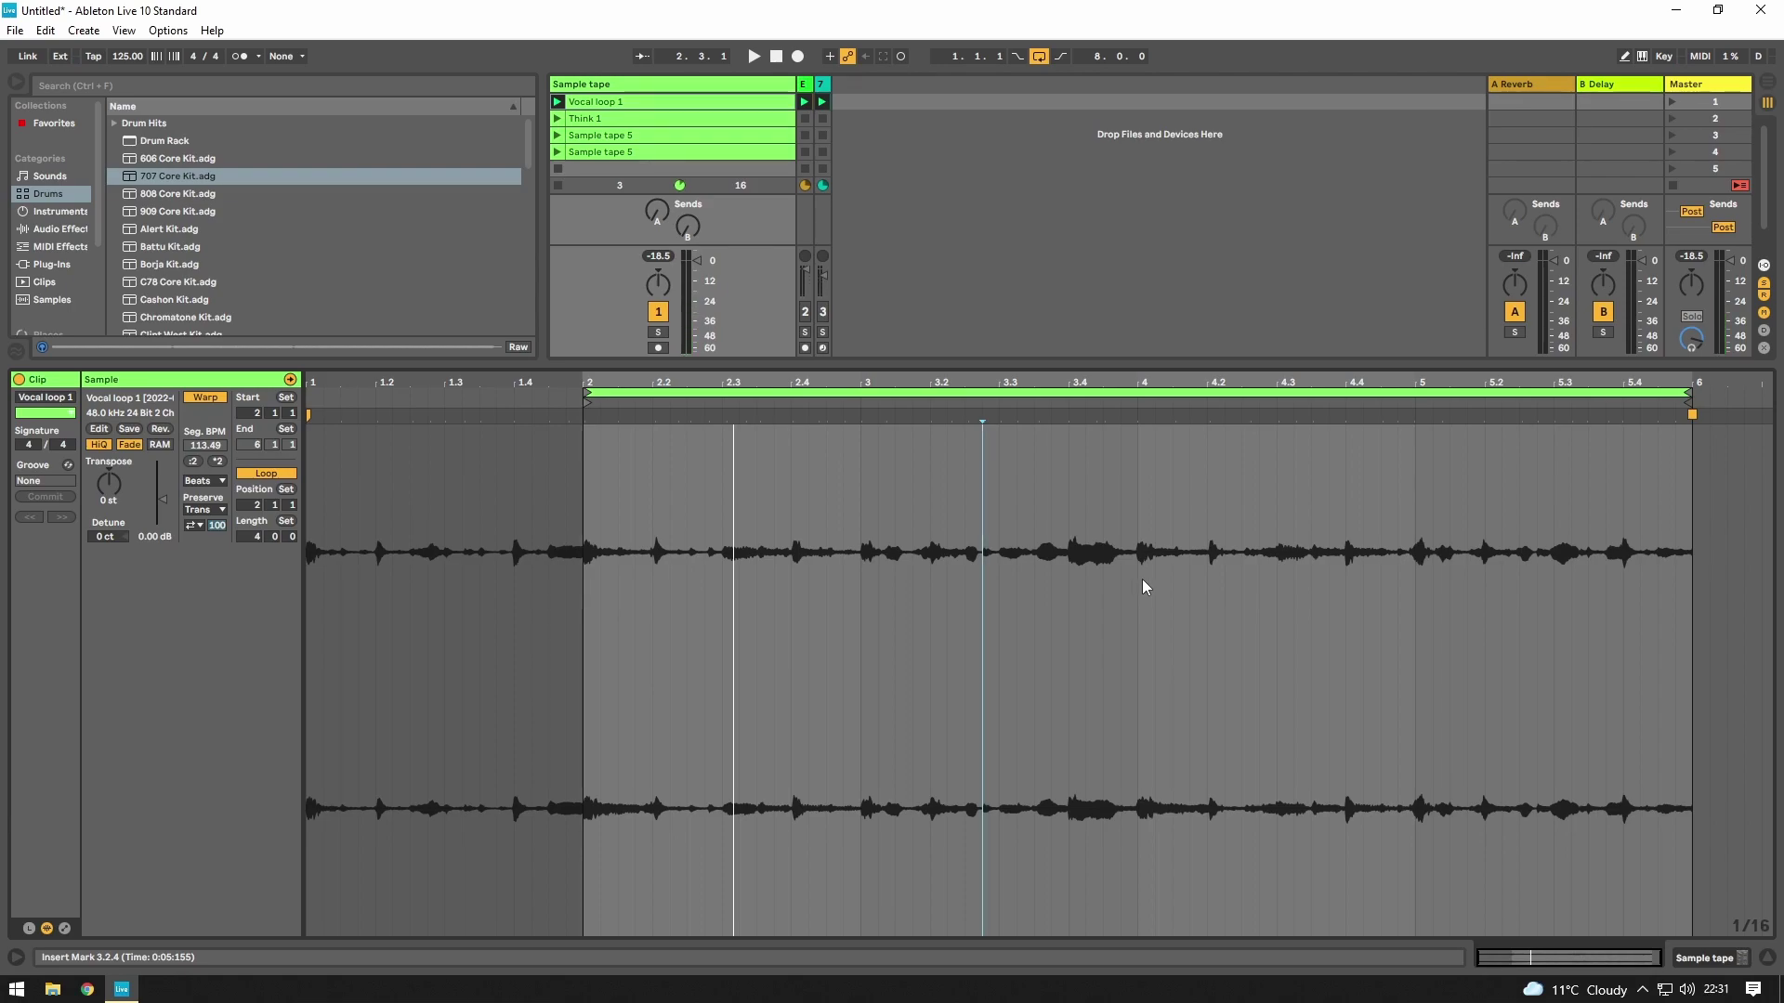
{"action": "right_click", "coordinate": [1143, 581]}
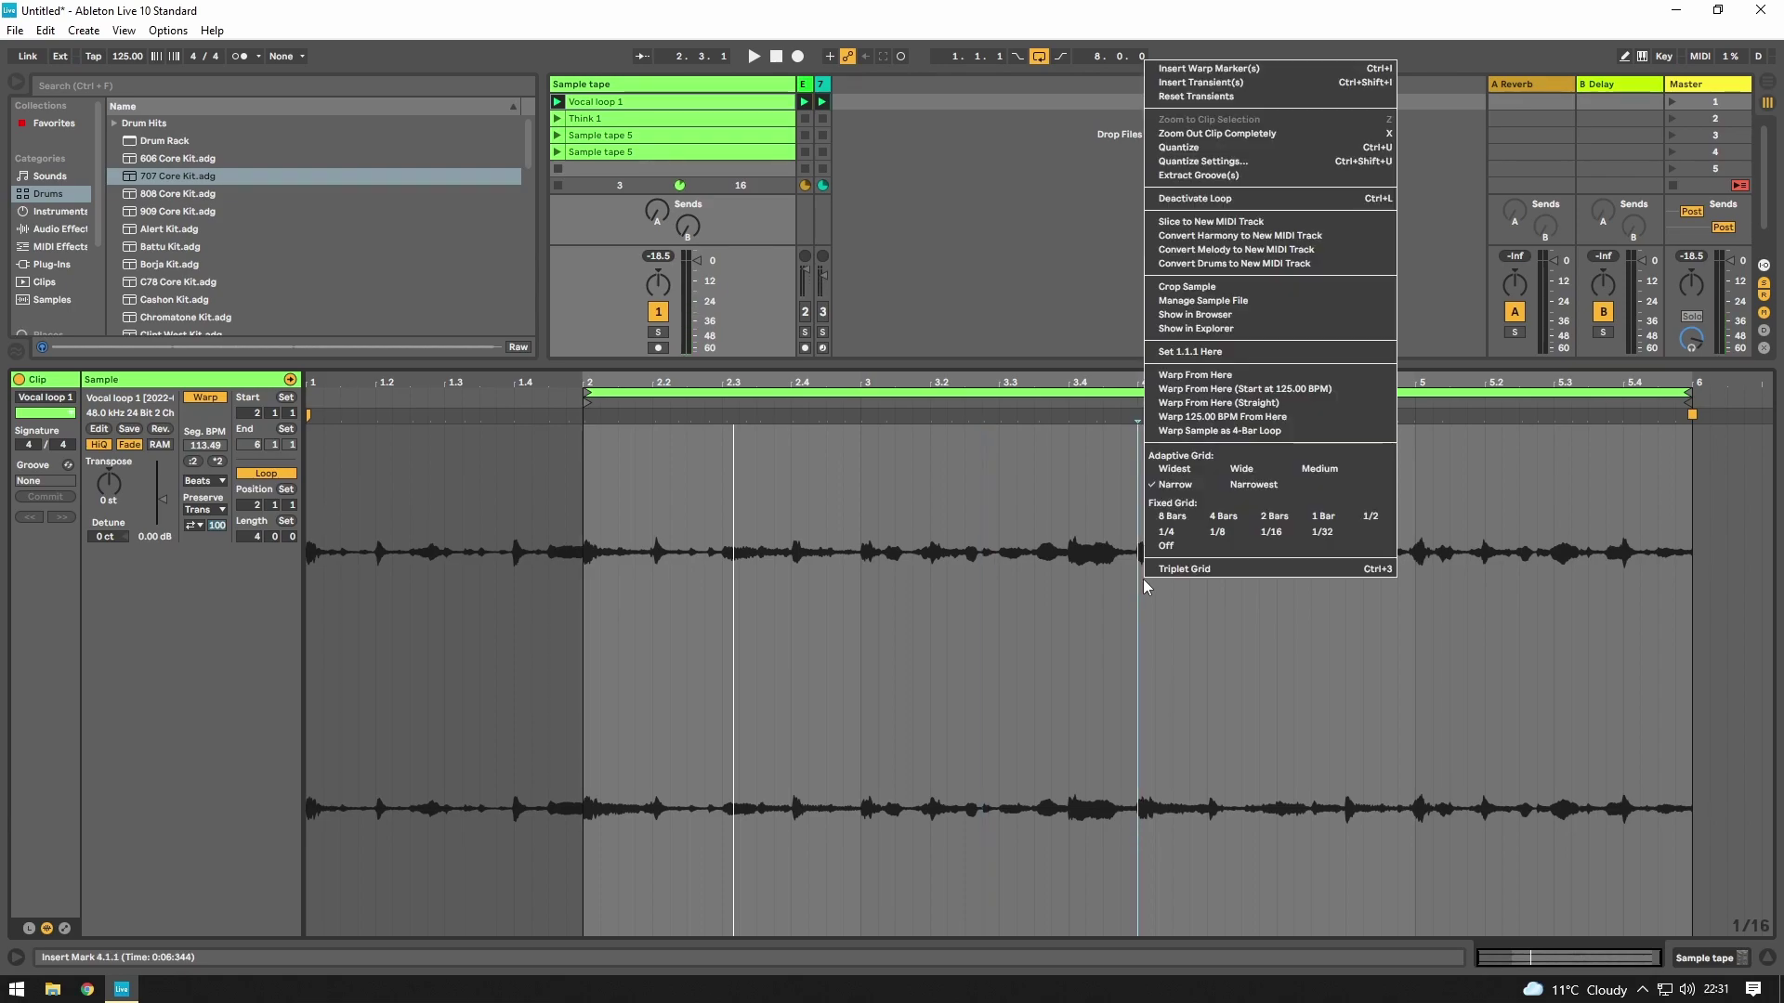
{"action": "left_click", "coordinate": [1189, 288]}
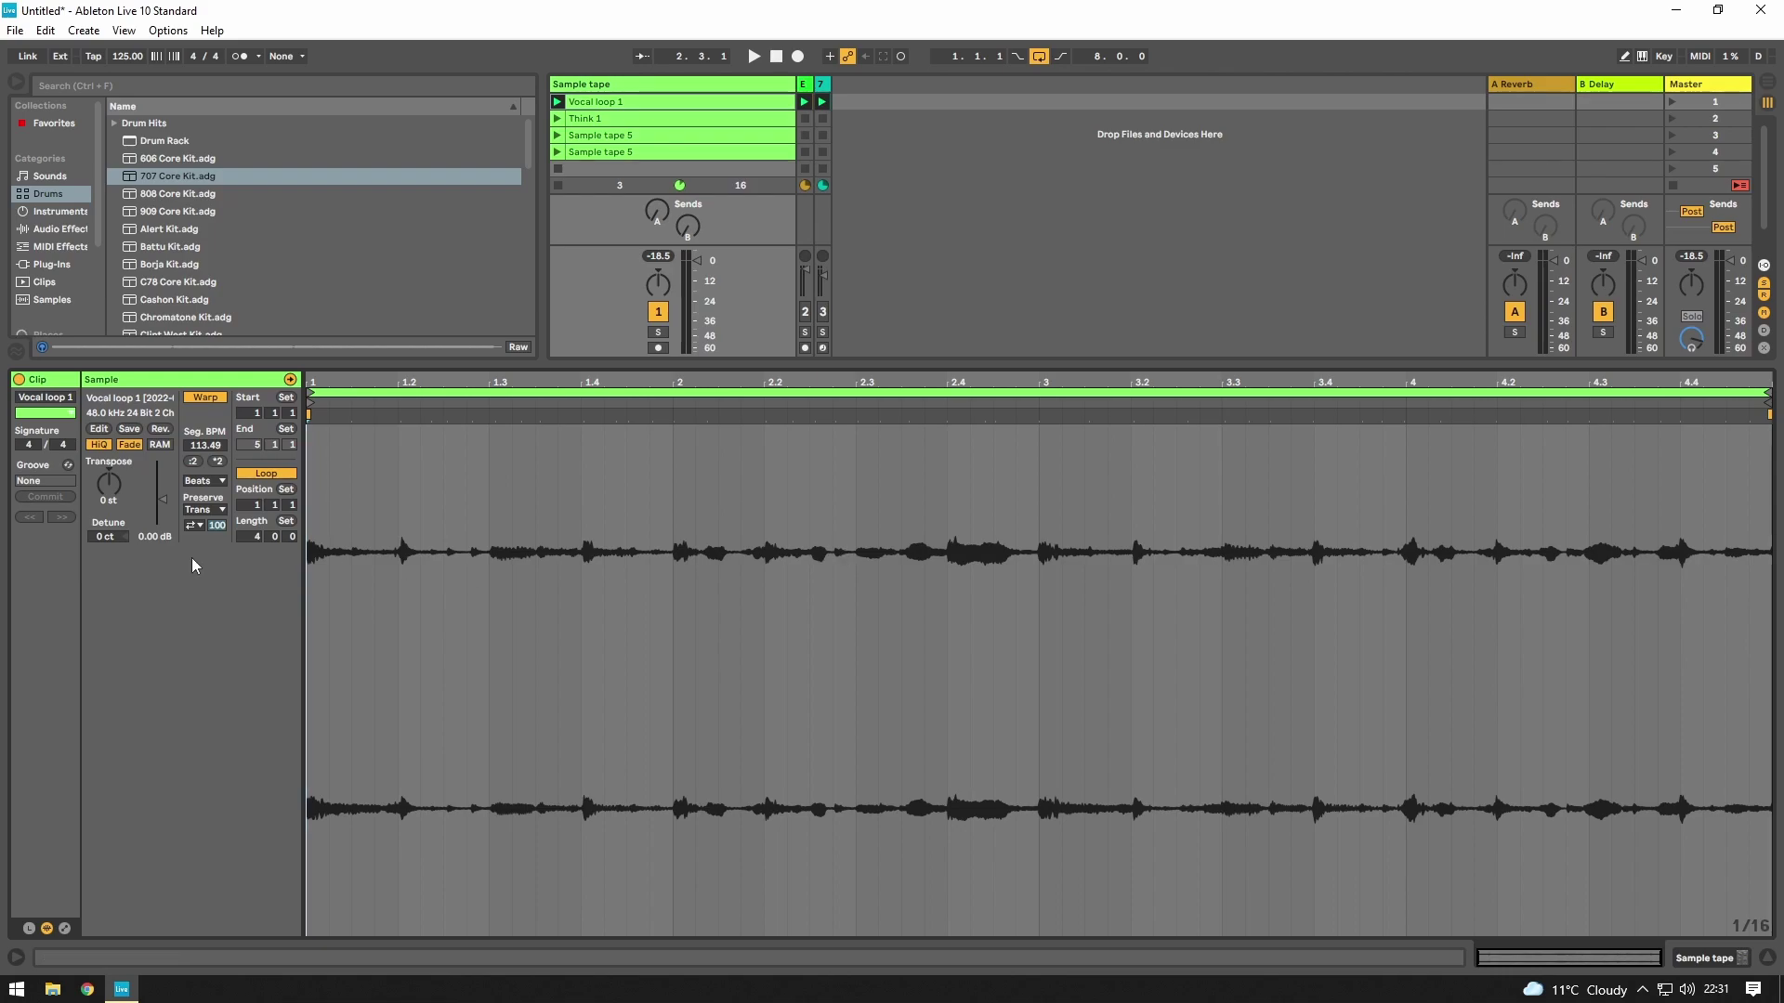
- Change the warp mode of Vocal loop 1 to Complex Pro and play the loop to check the sound
{"action": "left_click", "coordinate": [217, 481]}
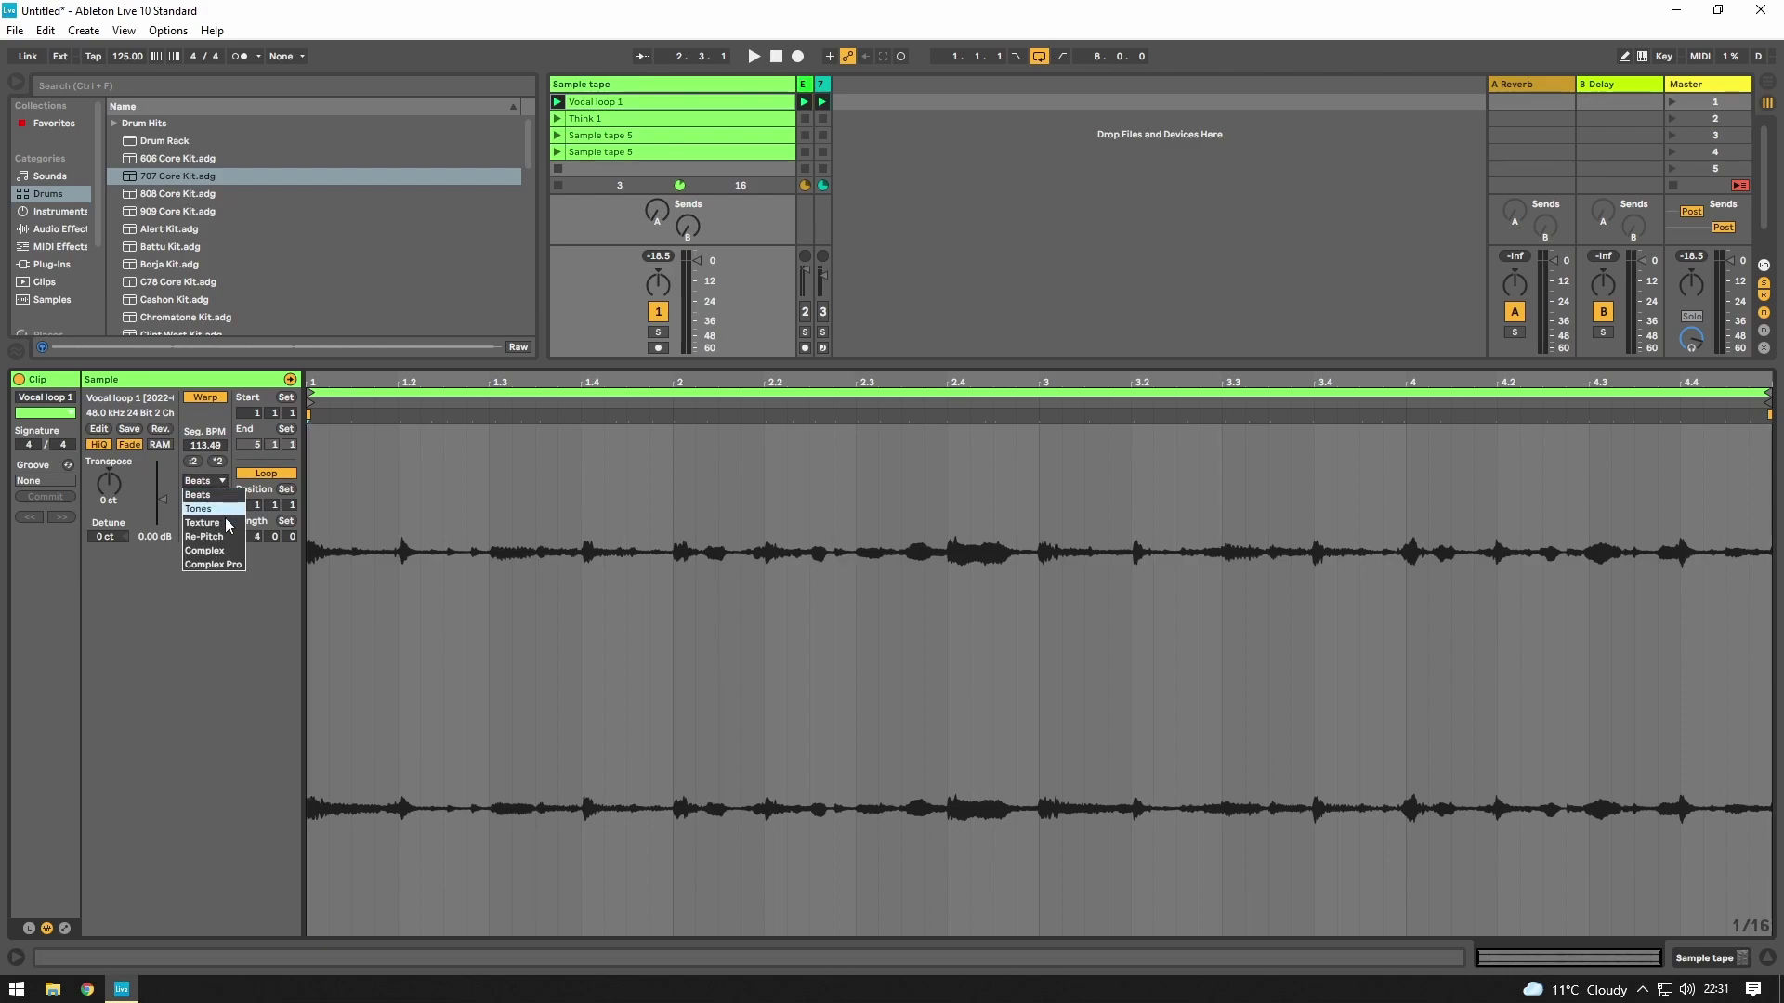
{"action": "left_click", "coordinate": [208, 567]}
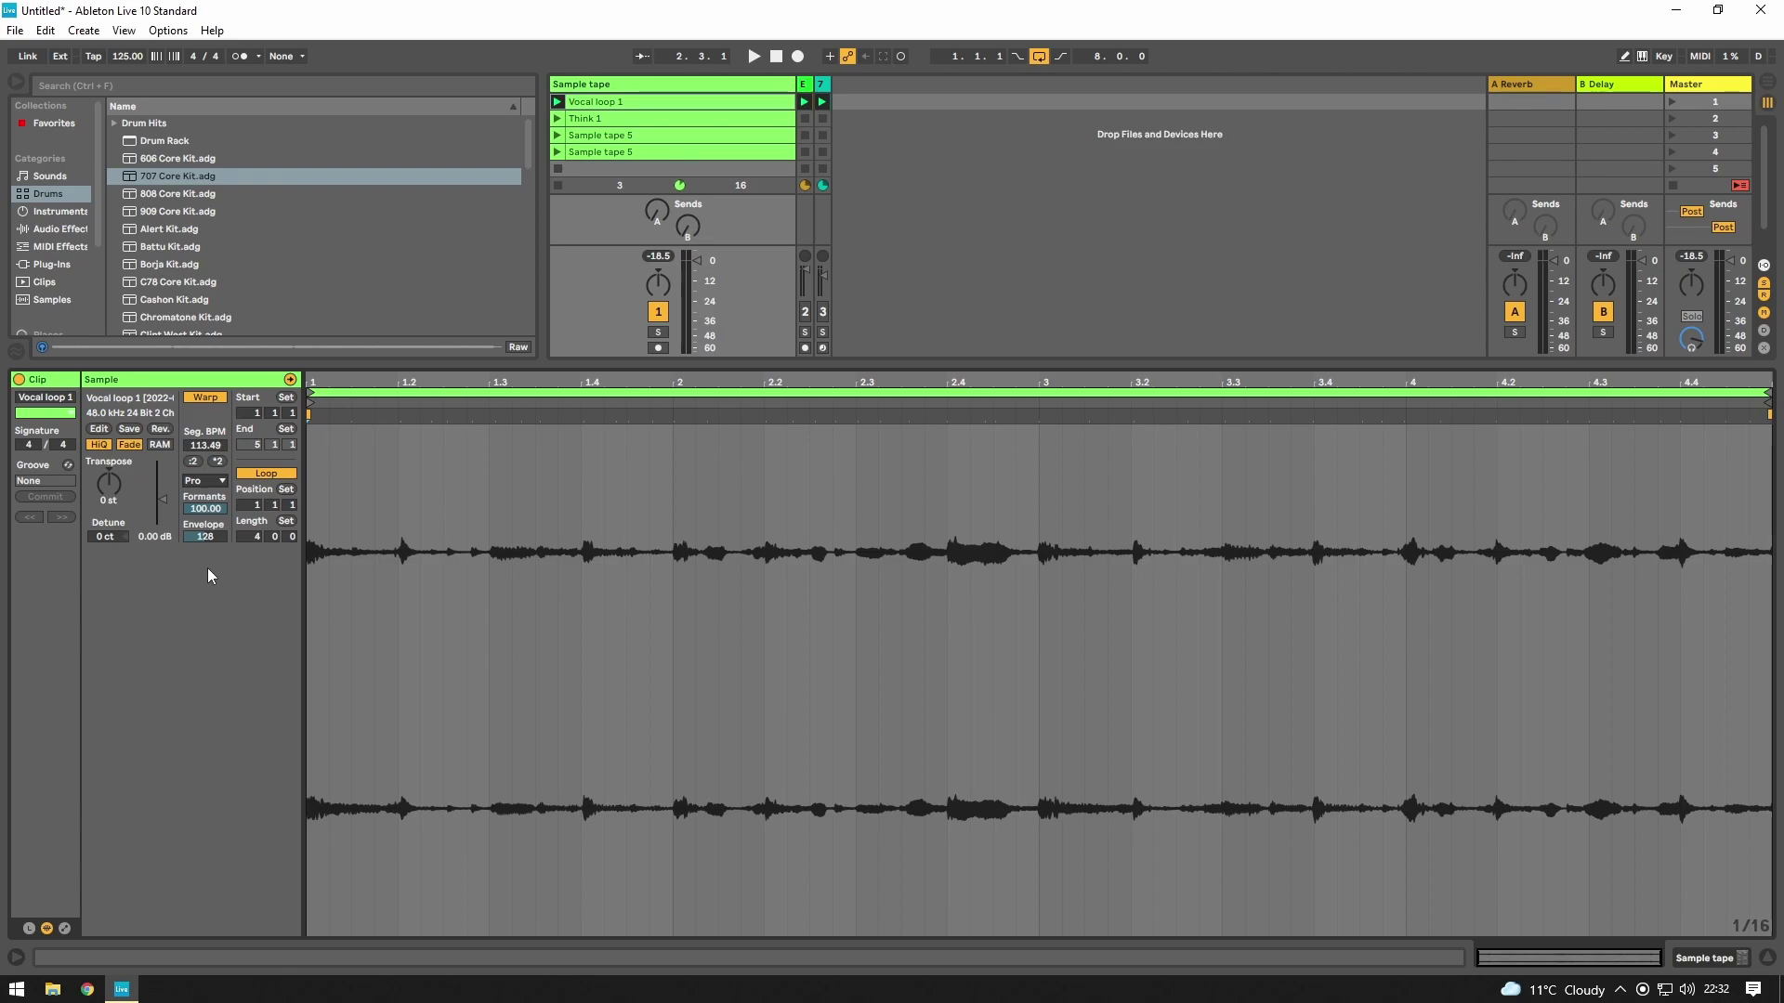
{"action": "key", "text": "space"}
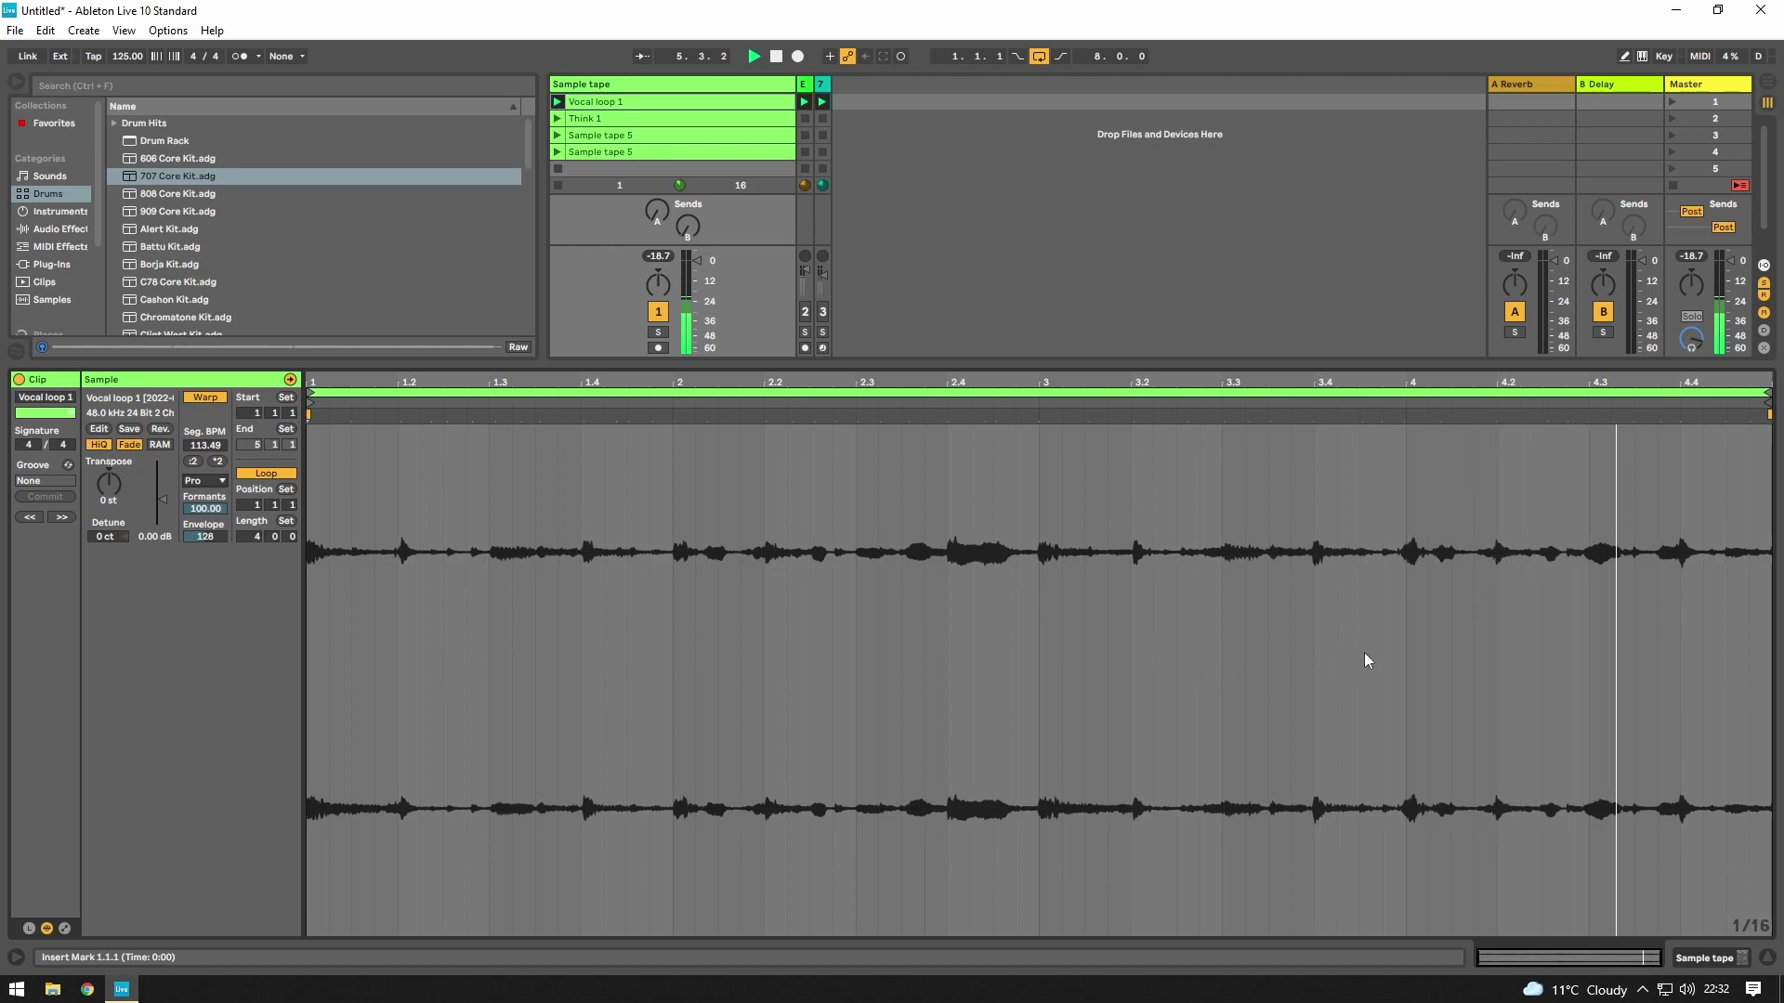
{"action": "key", "text": "space"}
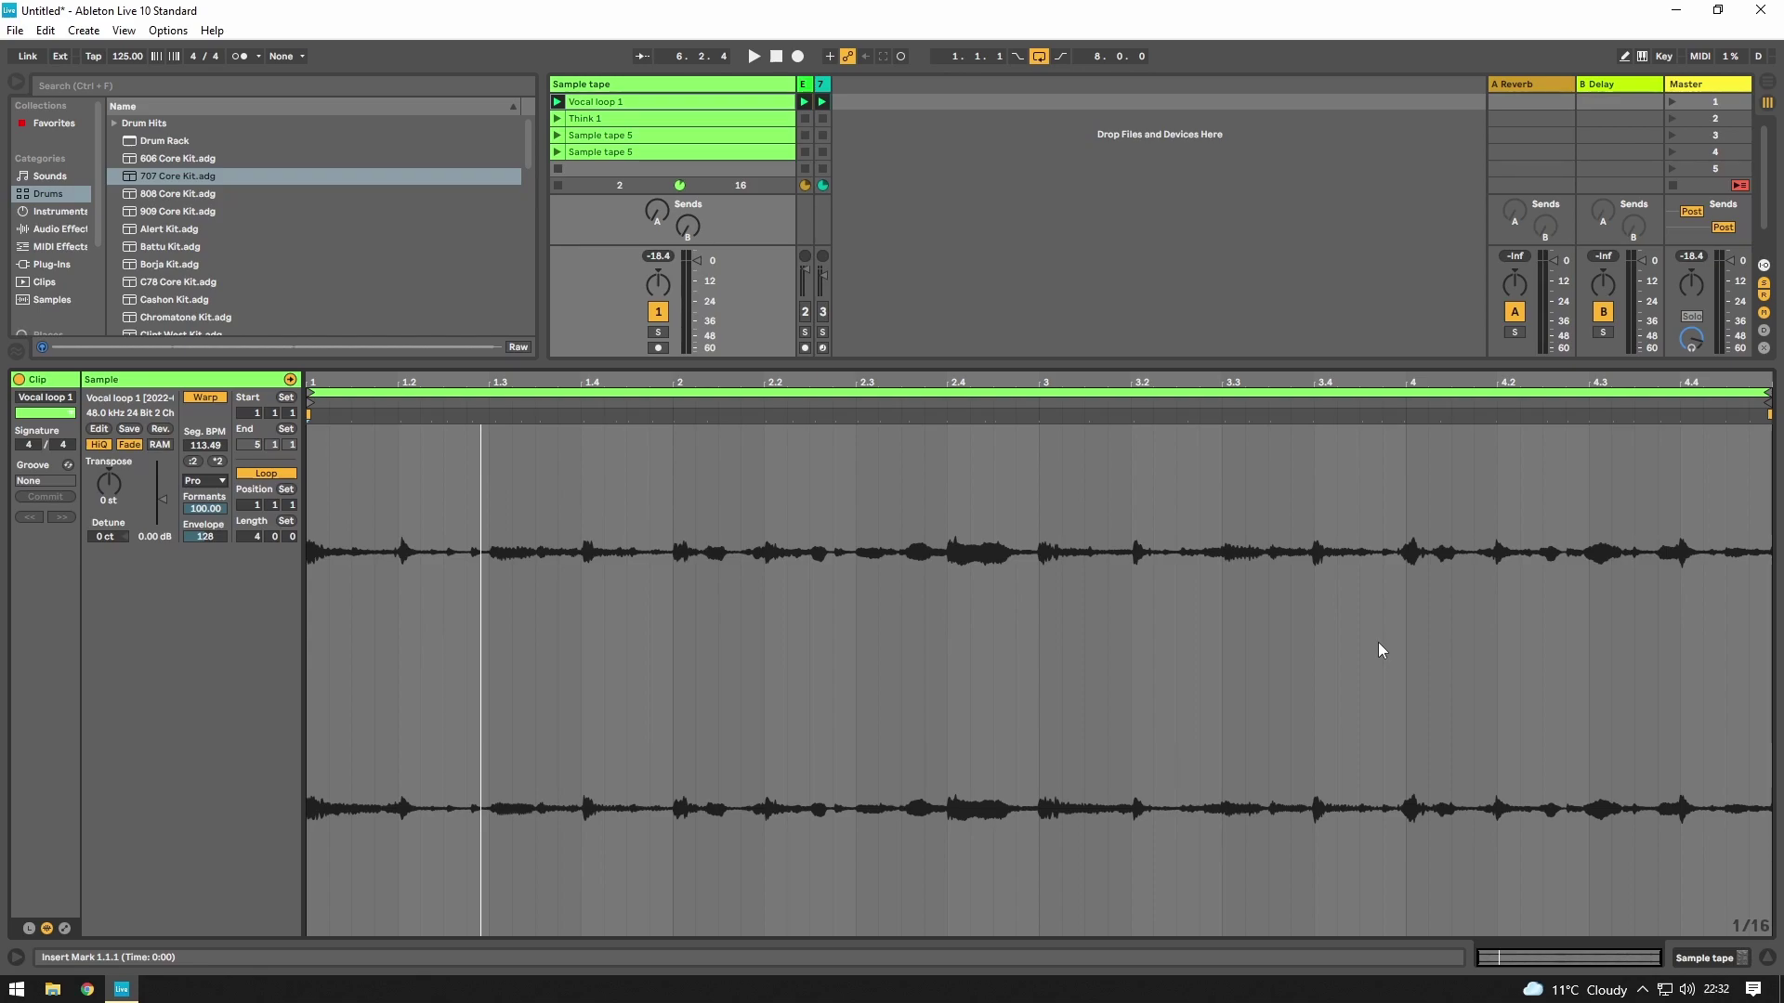
- Try a fixed 1/8 grid for the clip, and settle on a fixed 1/16 grid
{"action": "right_click", "coordinate": [806, 633]}
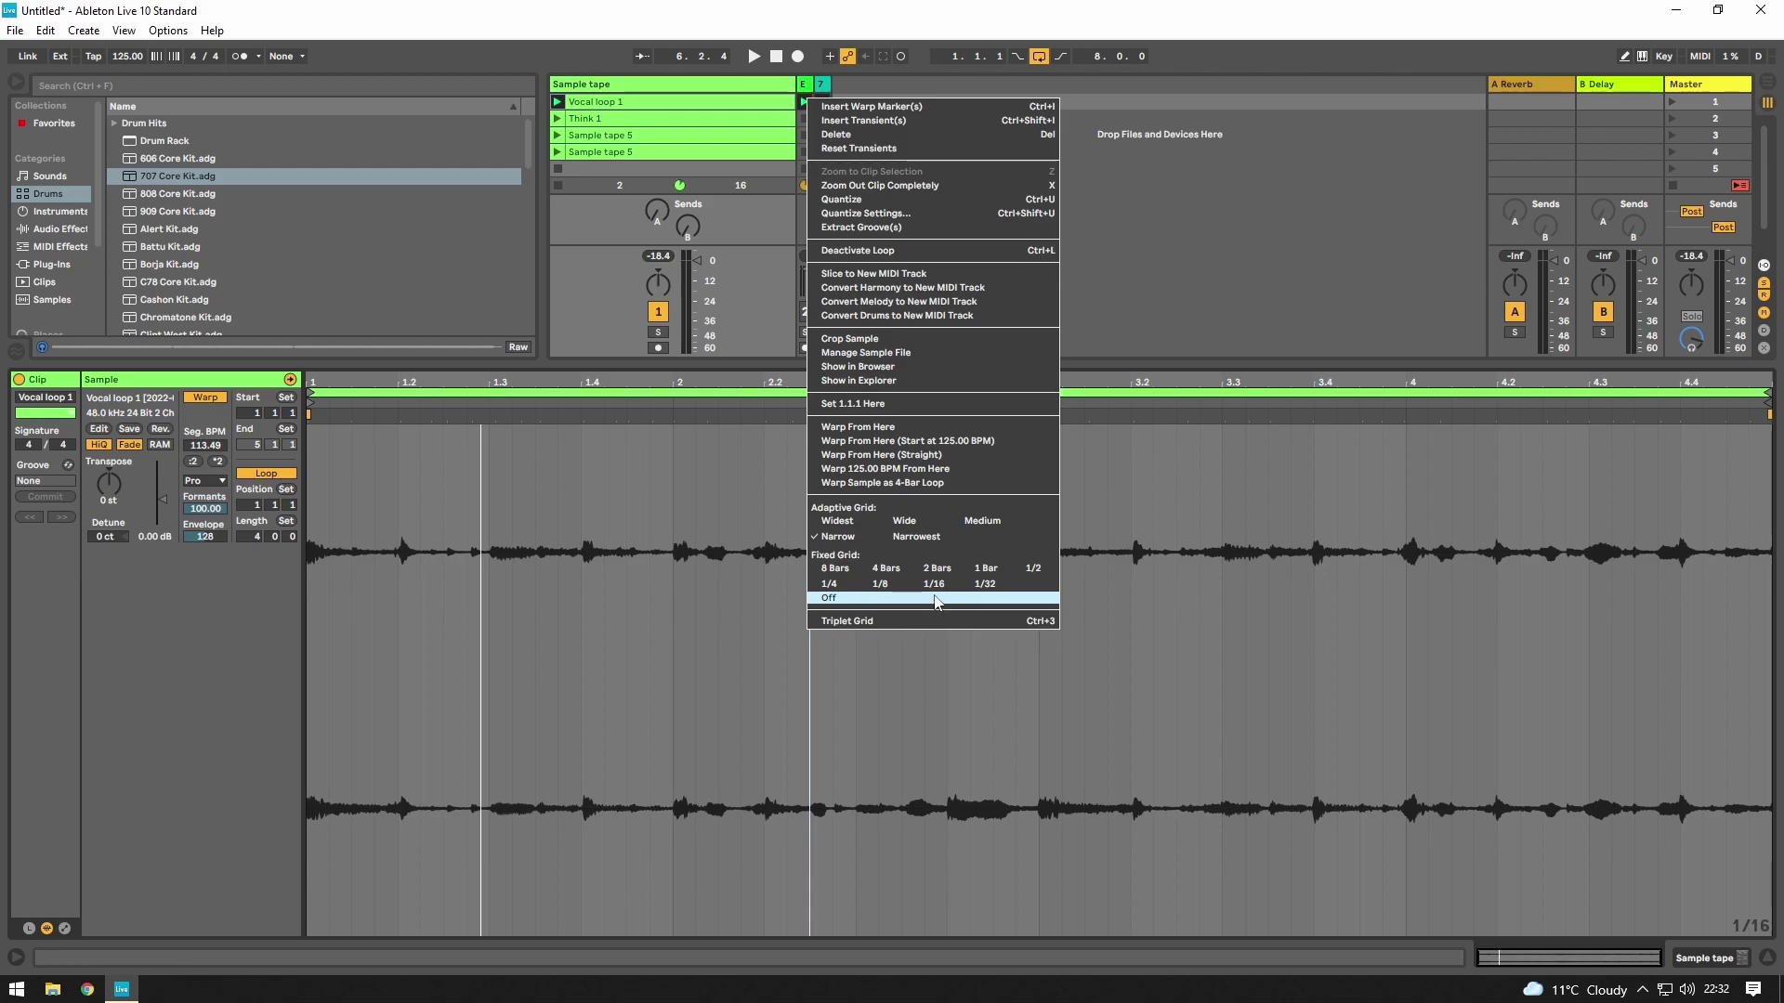
{"action": "left_click", "coordinate": [880, 584]}
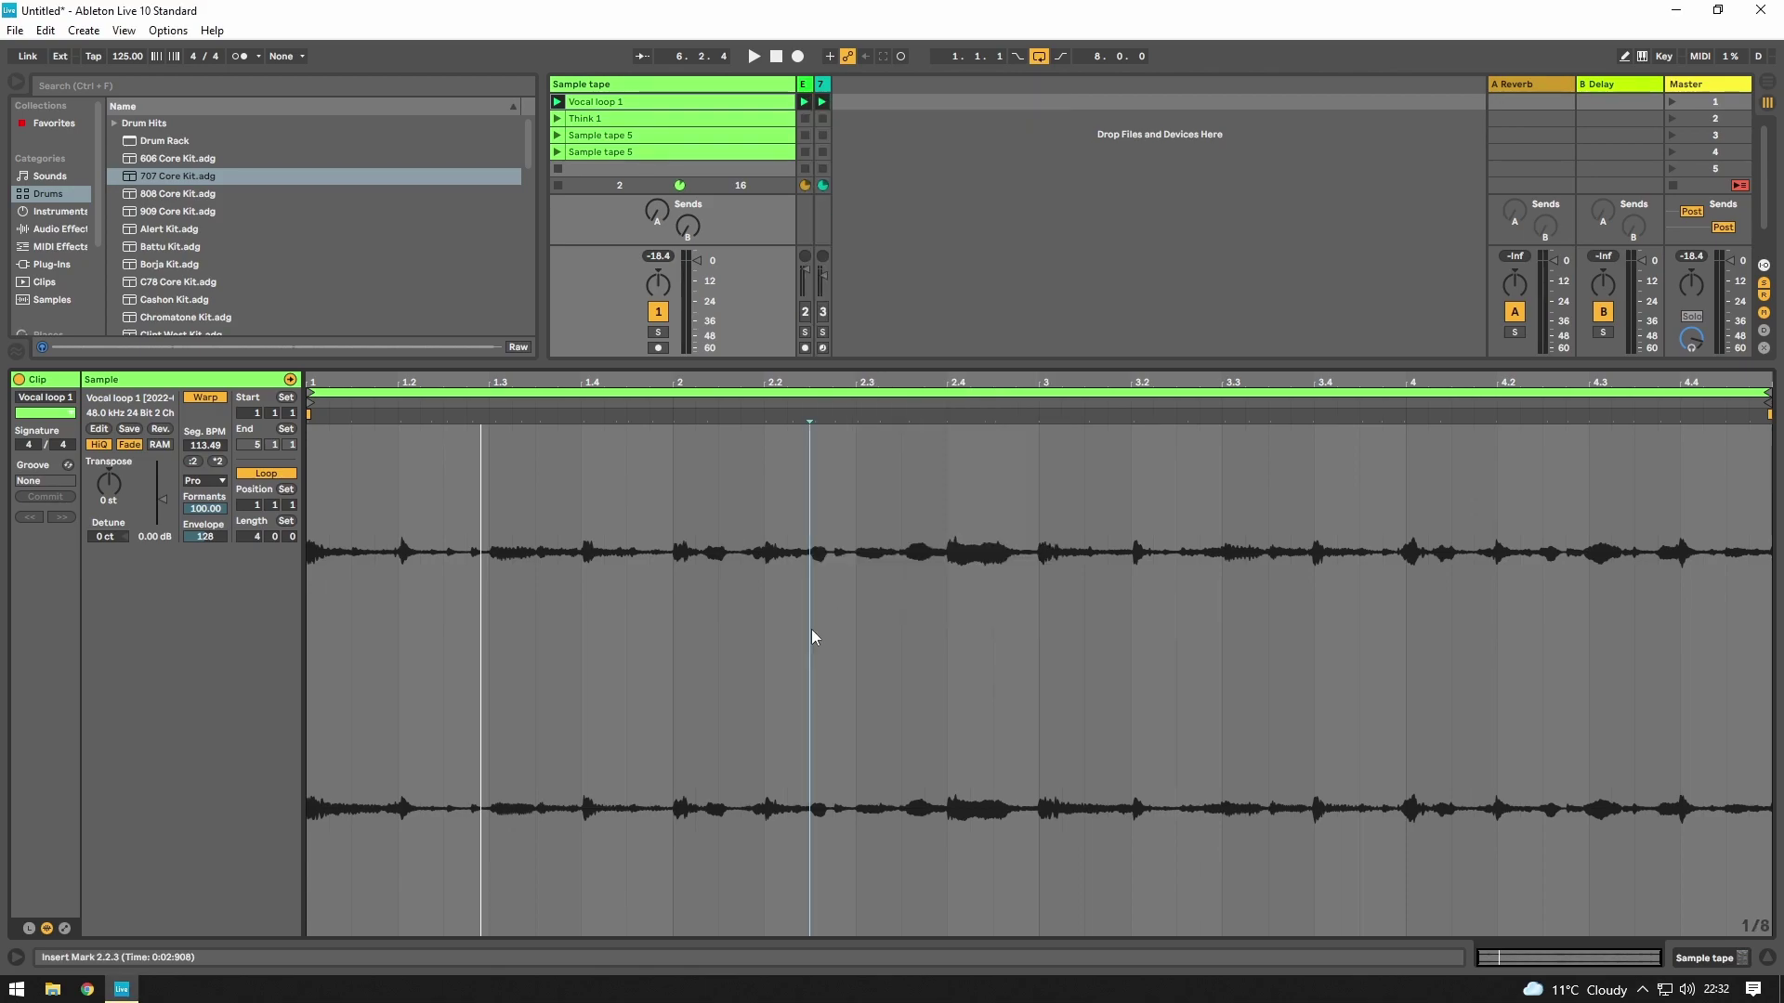
{"action": "right_click", "coordinate": [721, 659]}
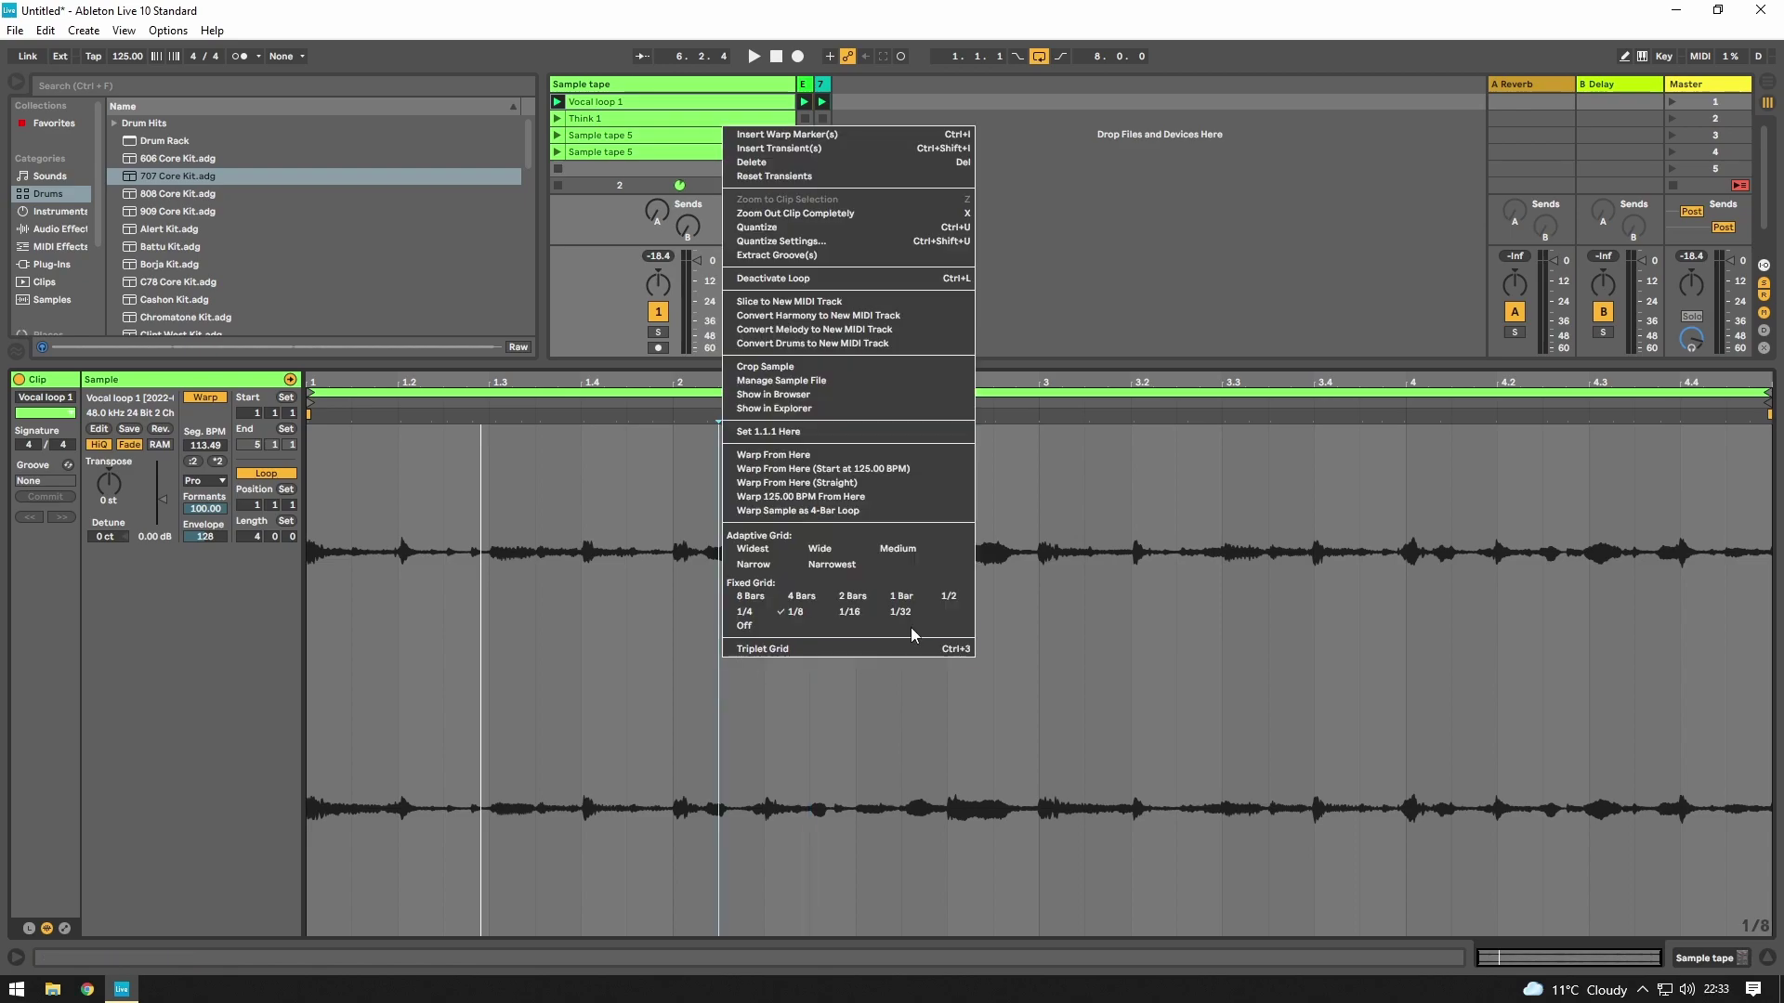
{"action": "left_click", "coordinate": [859, 614]}
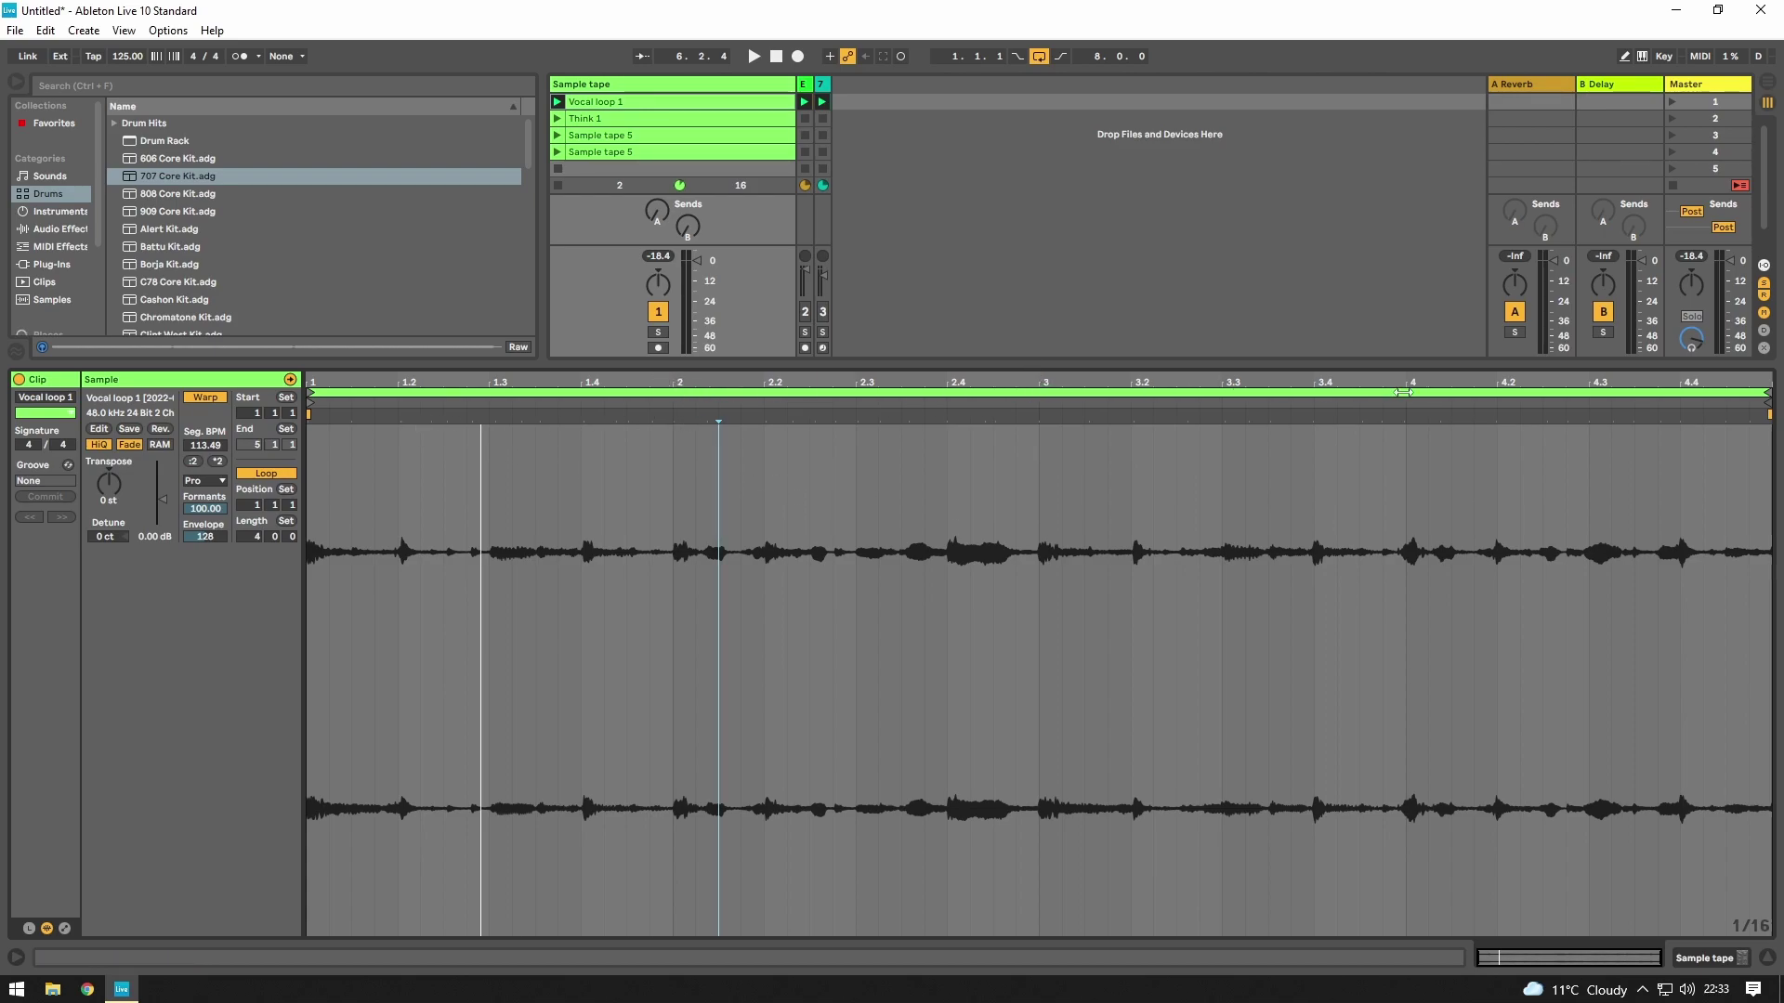
- Place warp markers on the bar starts at 2.1.1, 3.1.1 and 4.1.1, and align the end marker to 5.1.1
{"action": "double_click", "coordinate": [673, 435]}
{"action": "left_click_drag", "start_coordinate": [674, 437], "coordinate": [672, 436]}
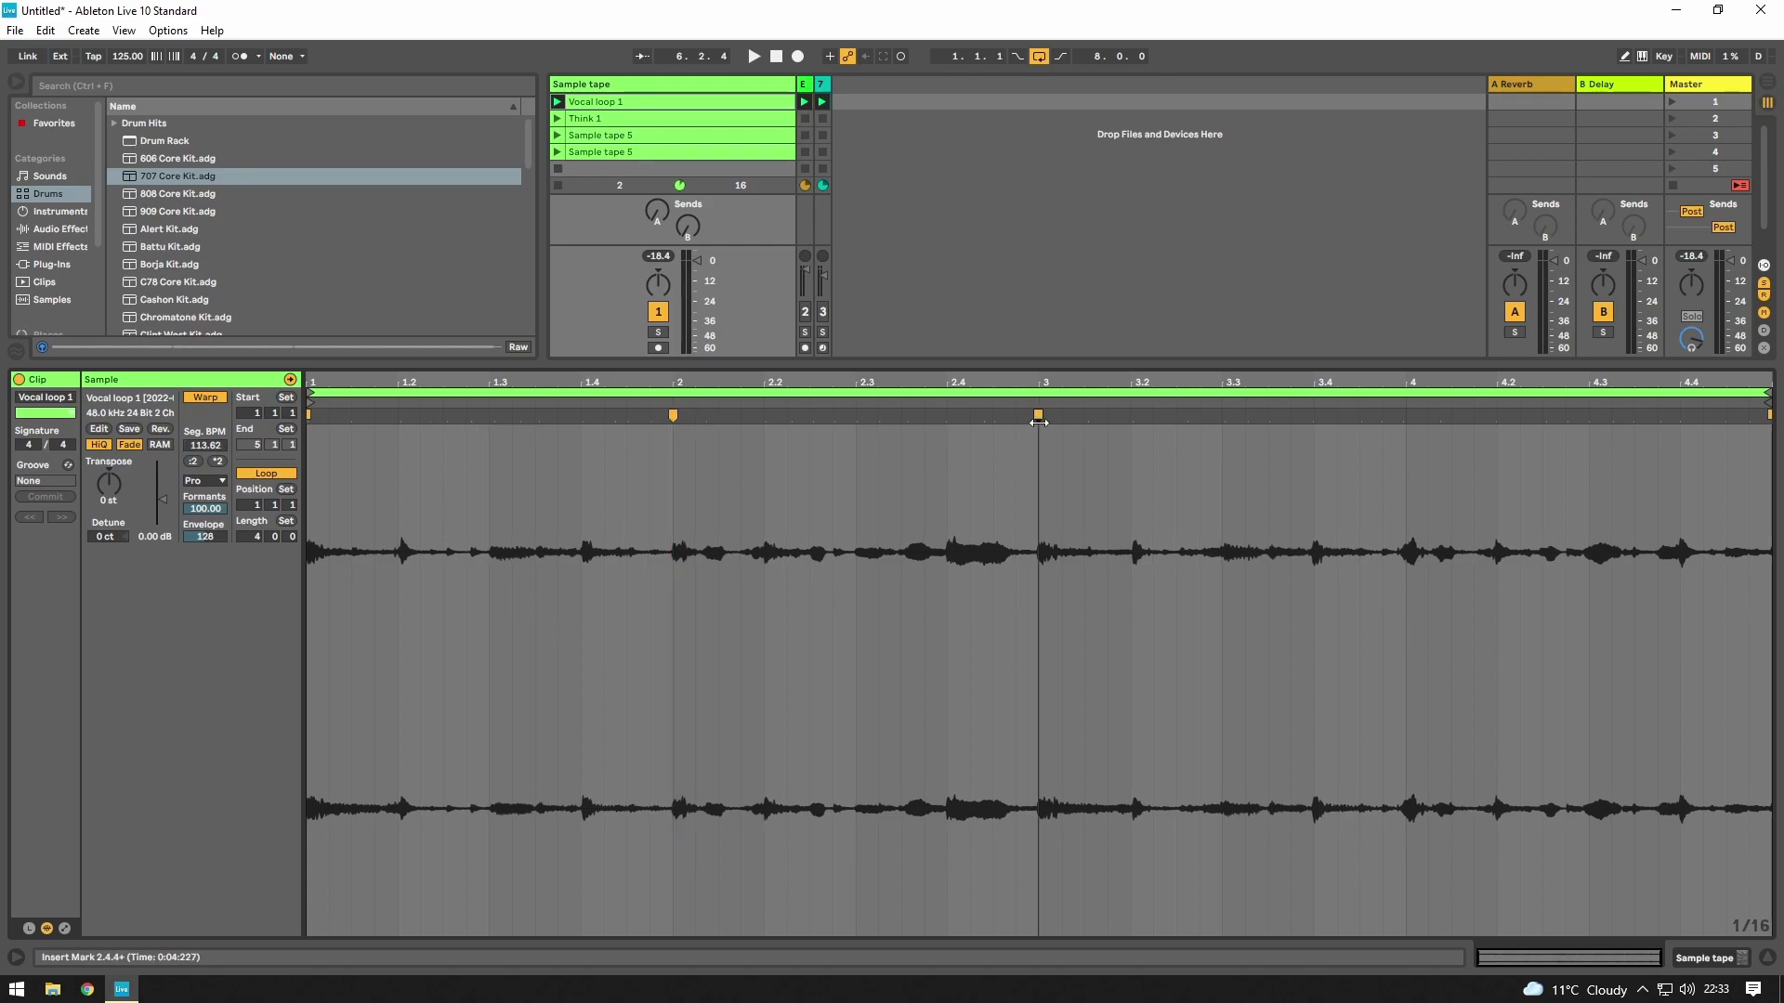
{"action": "double_click", "coordinate": [1038, 422]}
{"action": "double_click", "coordinate": [1404, 414]}
{"action": "scroll", "coordinate": [1435, 522], "scroll_direction": "up", "scroll_amount": 5}
{"action": "scroll", "coordinate": [927, 505], "scroll_direction": "down", "scroll_amount": 3}
{"action": "scroll", "coordinate": [765, 526], "scroll_direction": "down", "scroll_amount": 2}
{"action": "scroll", "coordinate": [767, 526], "scroll_direction": "down", "scroll_amount": 5}
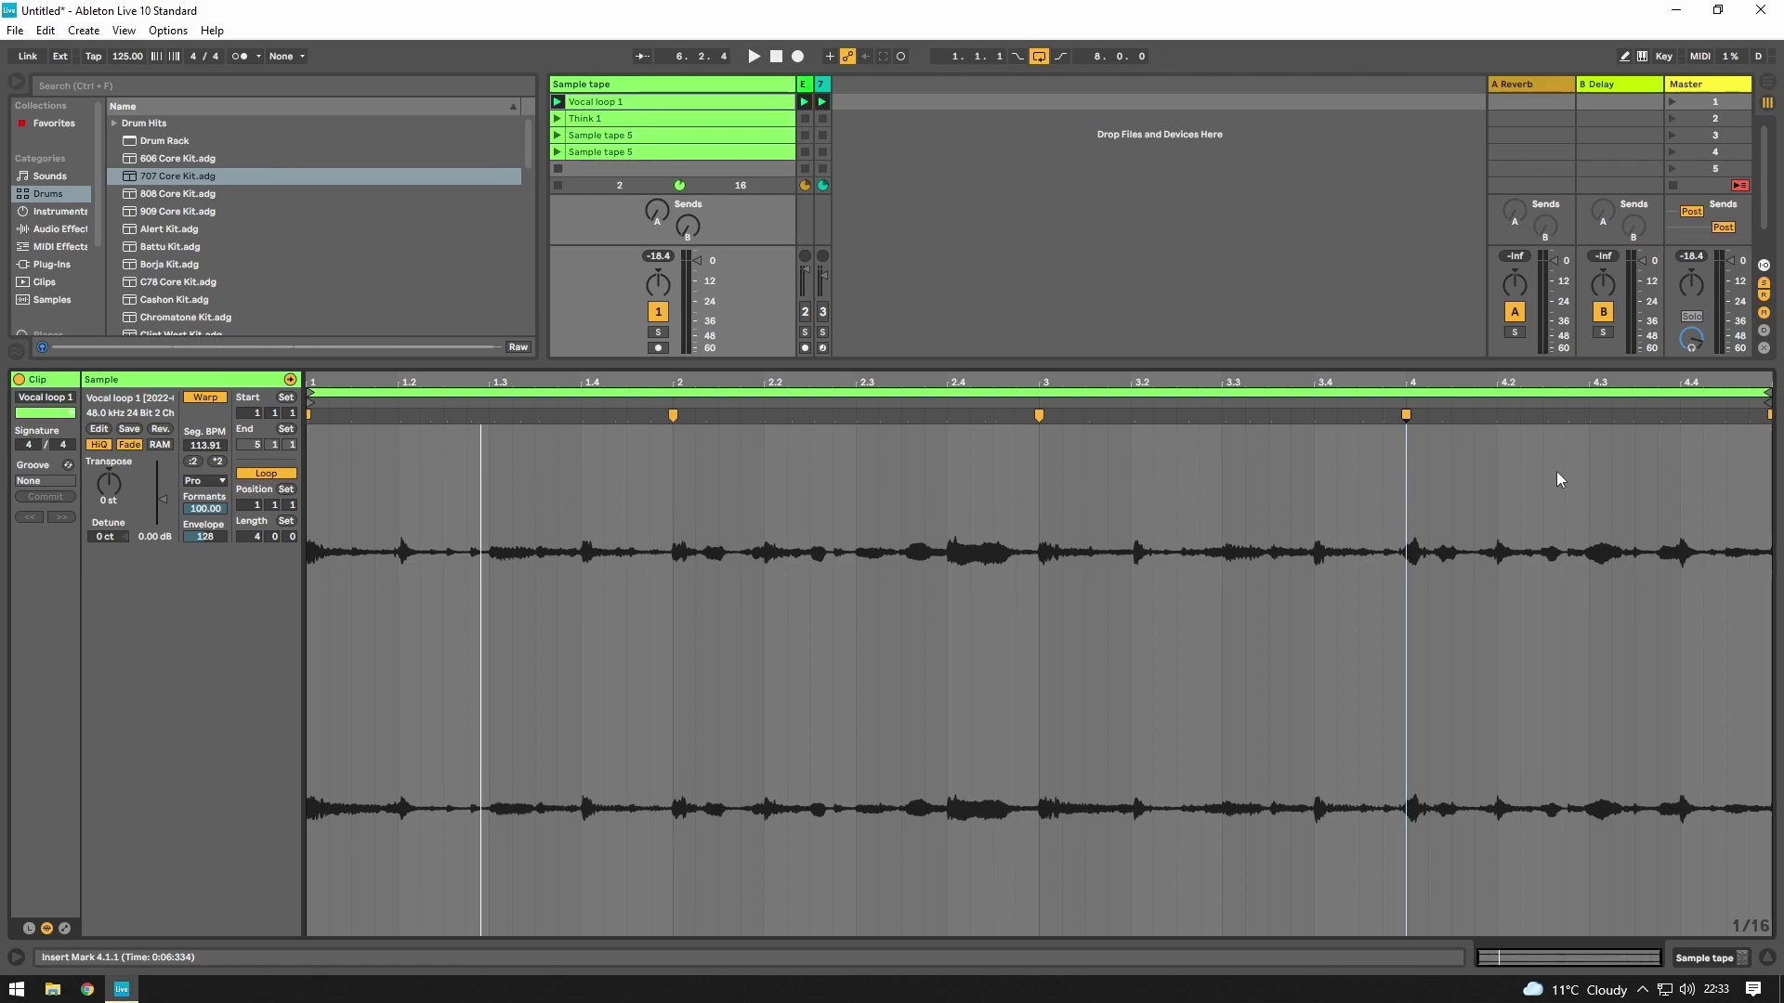
{"action": "left_click_drag", "start_coordinate": [1770, 415], "coordinate": [1595, 427]}
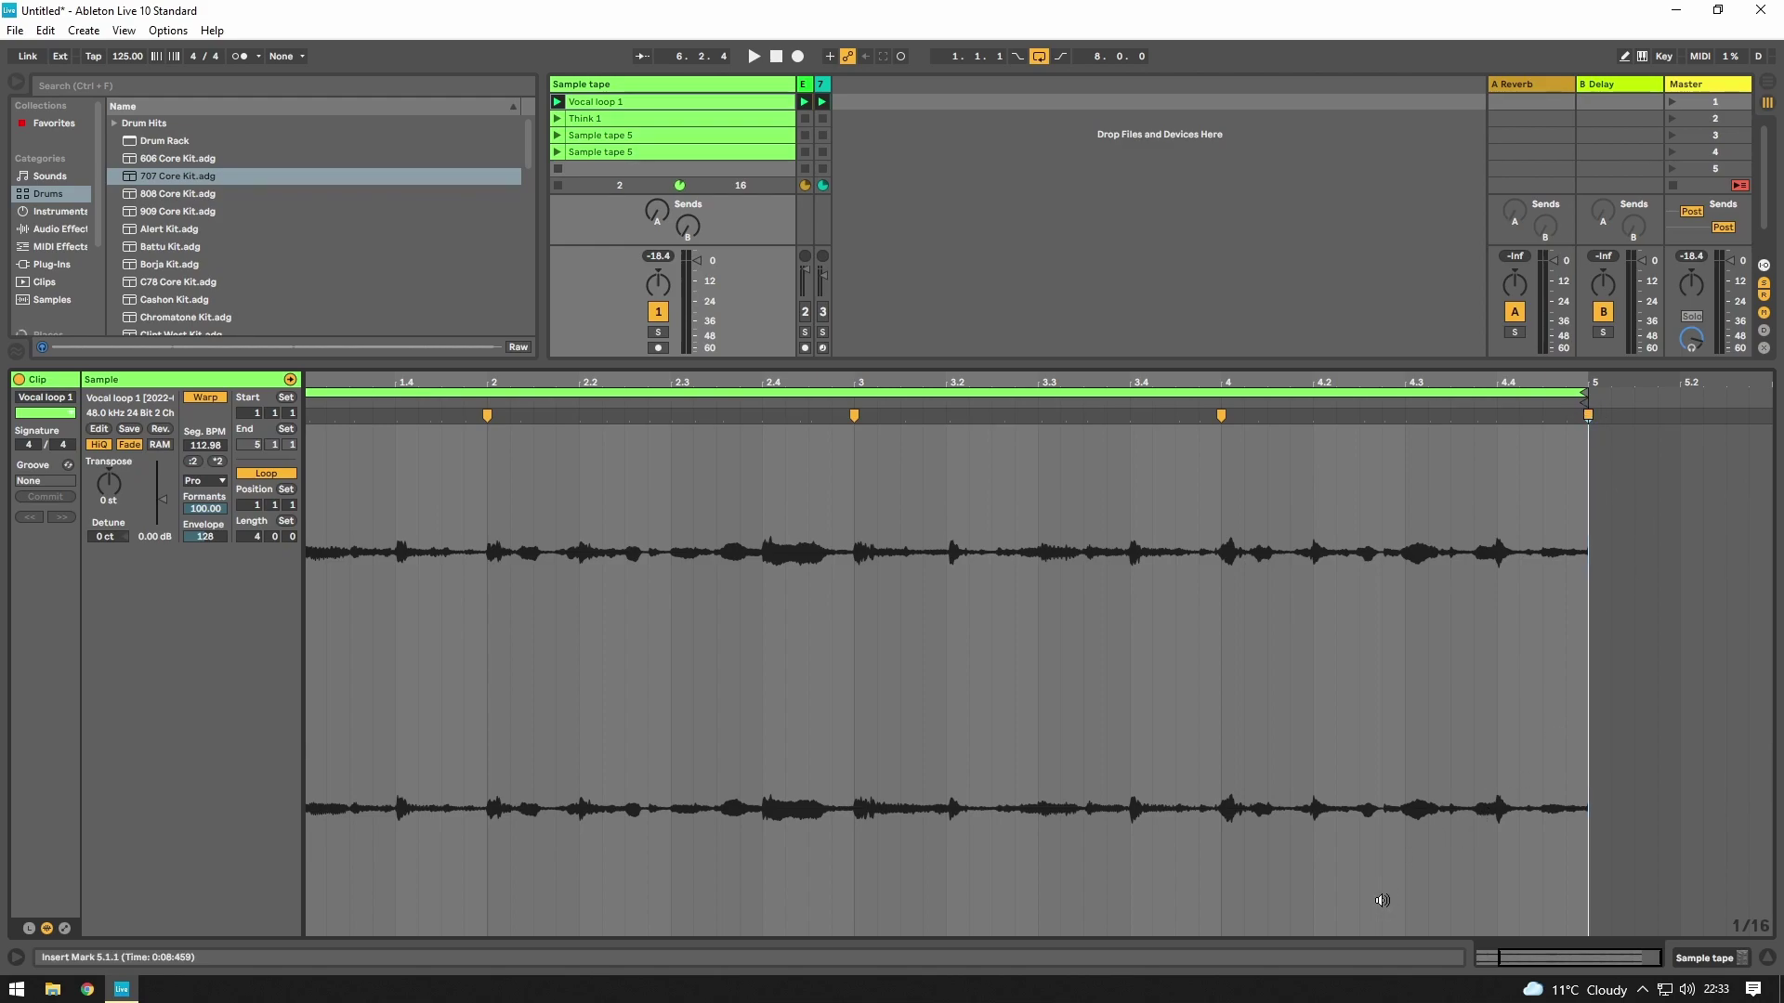
{"action": "left_click", "coordinate": [1537, 957]}
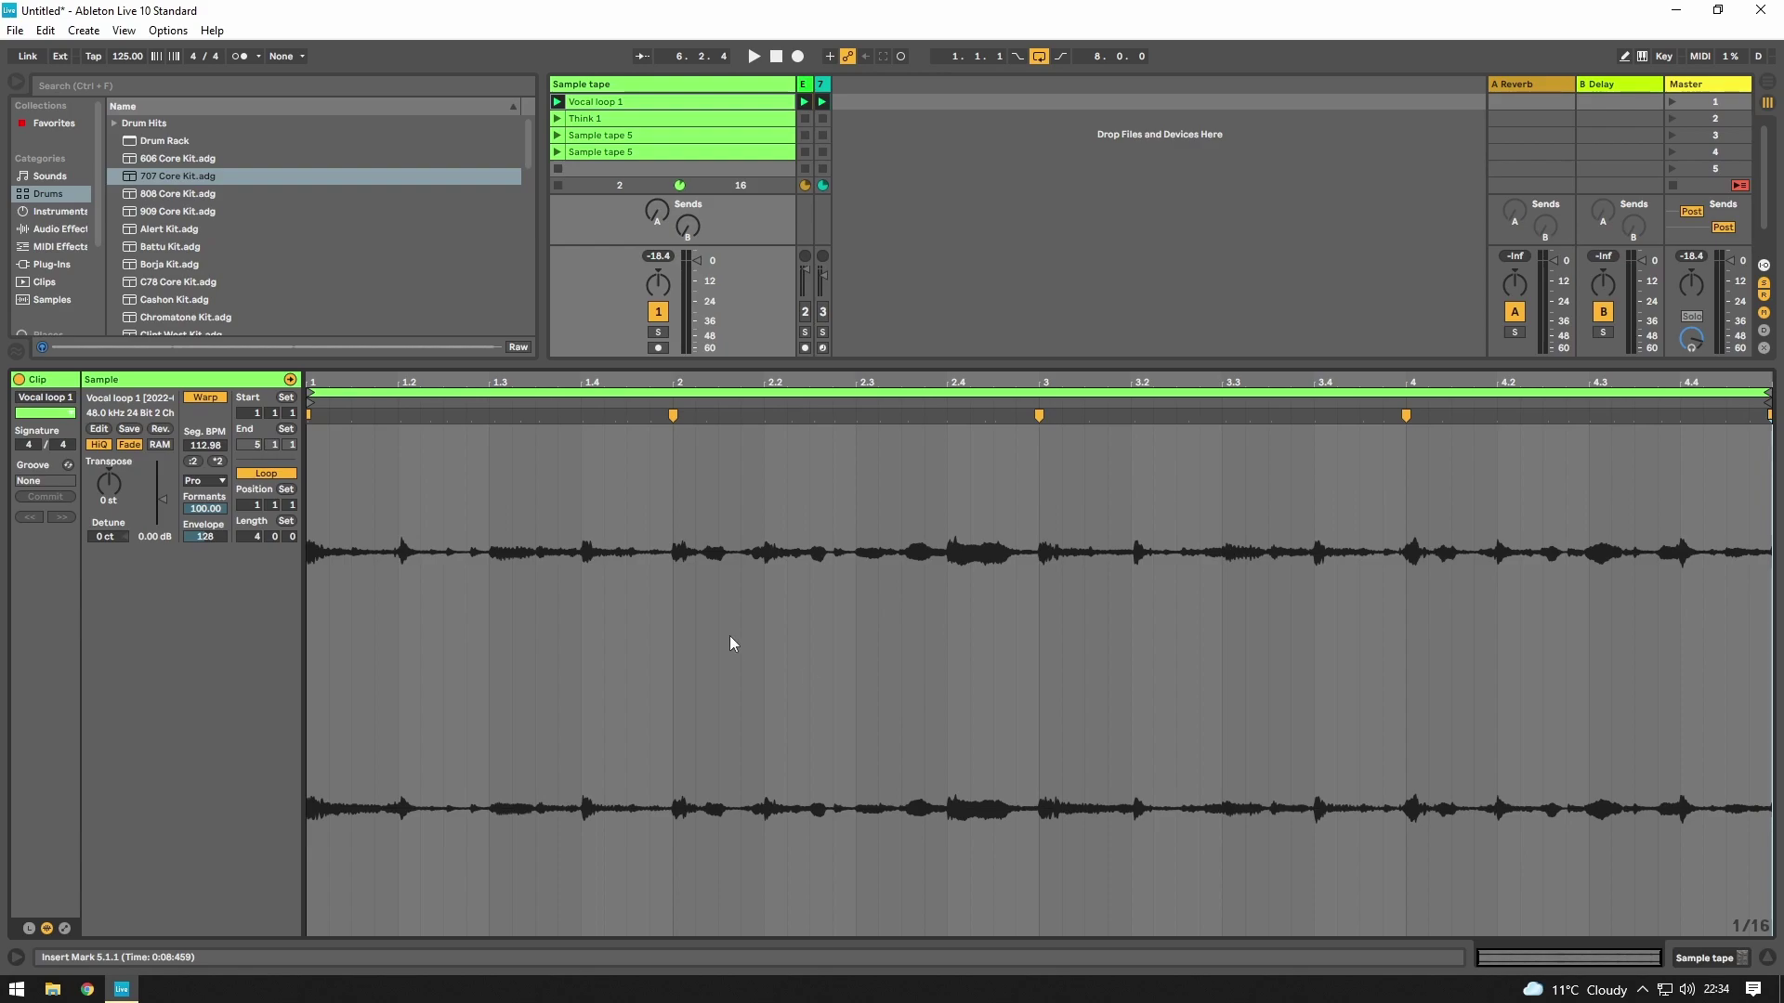
- Place warp markers on the second-beat transients at 1.2.1, 2.2.1, 3.2.1 and 4.2.1, undoing a stray move of the last one
{"action": "left_click_drag", "start_coordinate": [400, 412], "coordinate": [397, 412]}
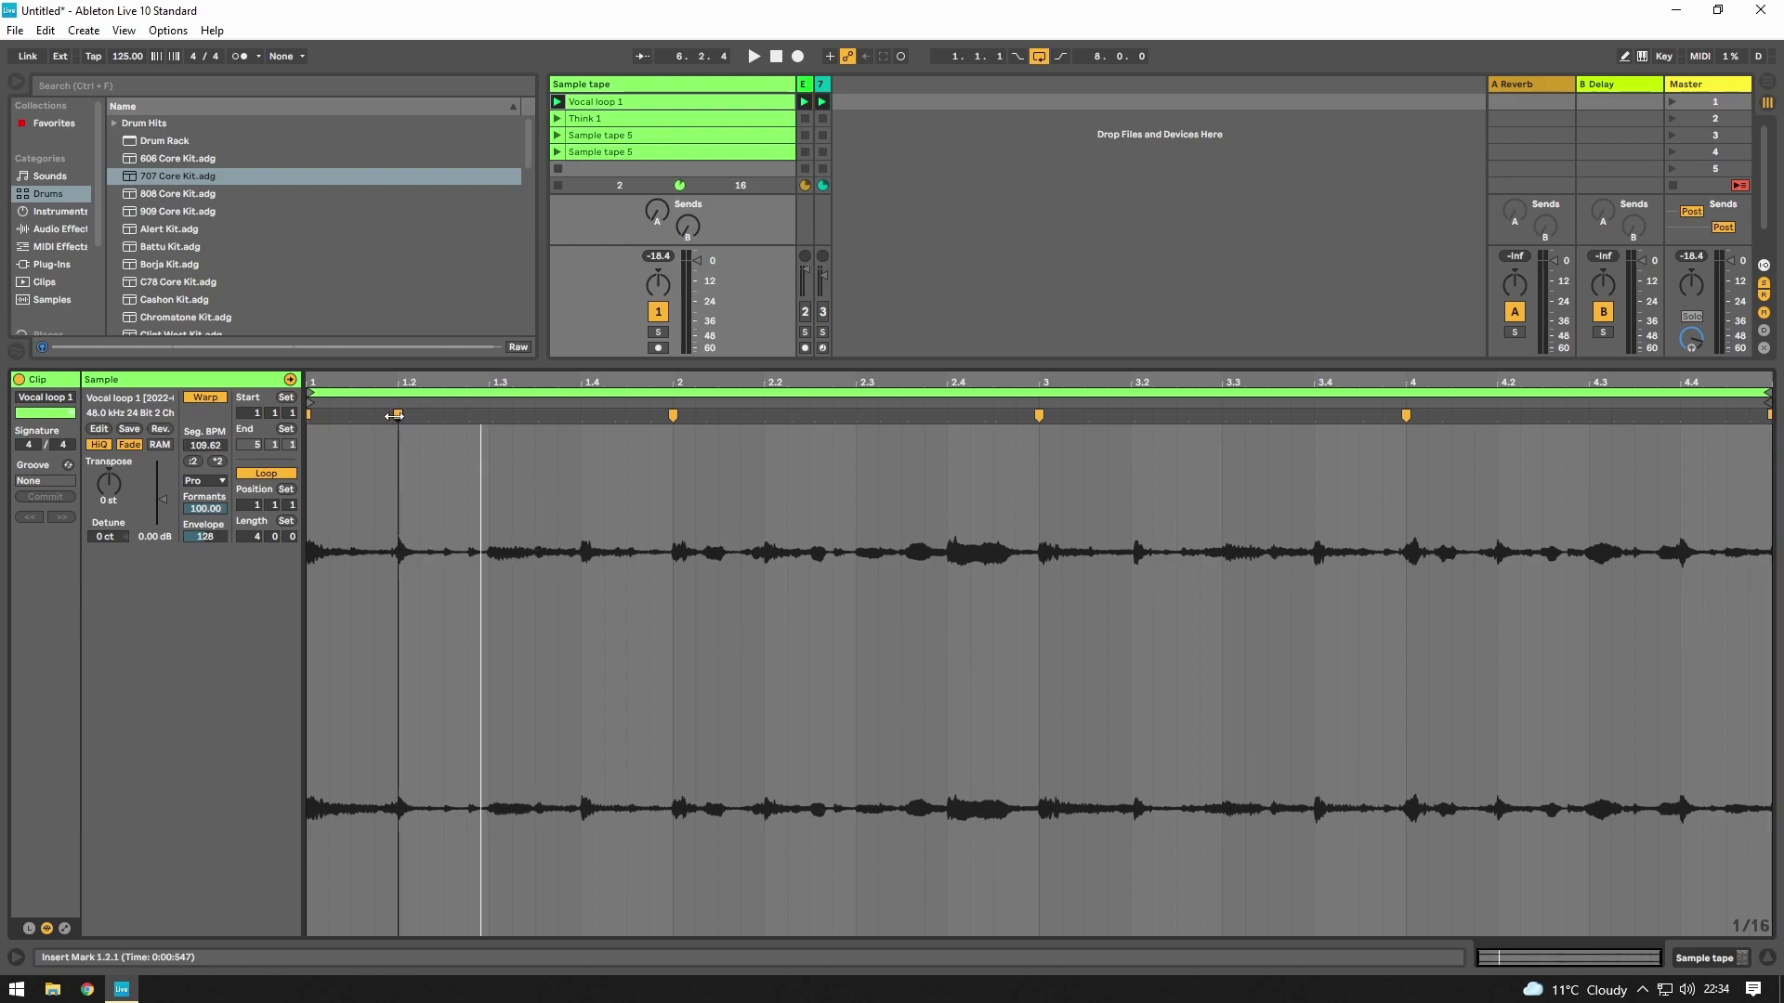
{"action": "double_click", "coordinate": [760, 420]}
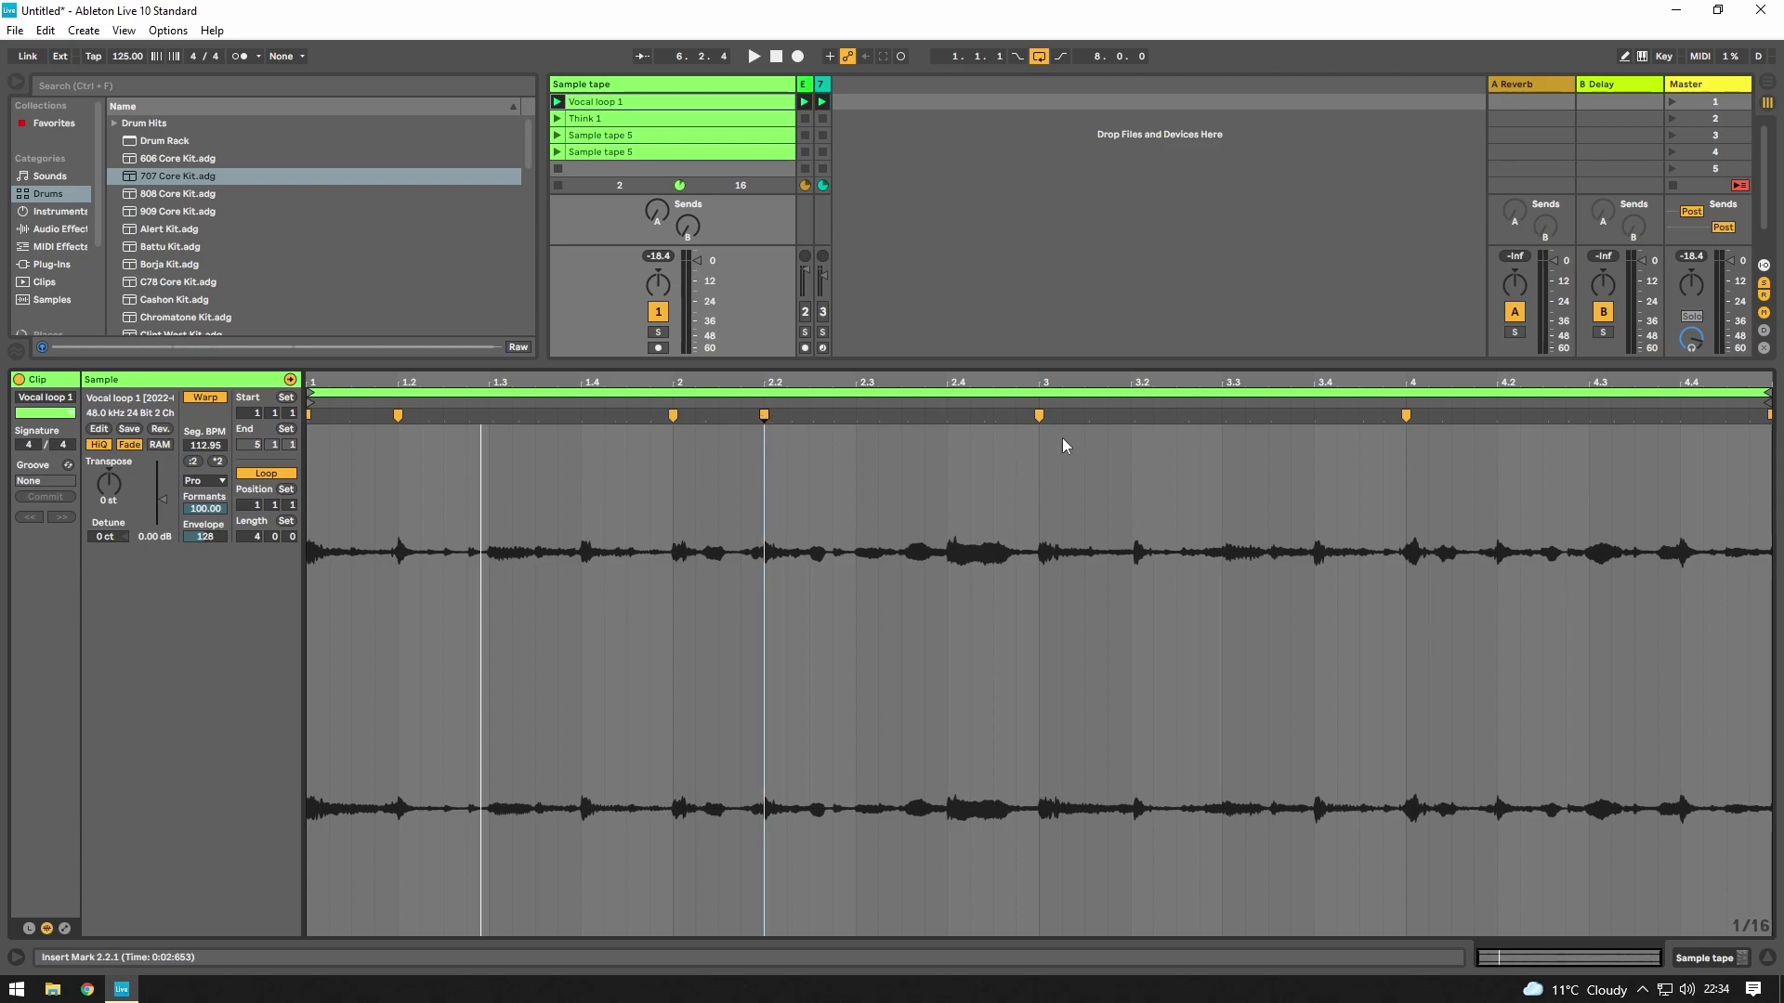
{"action": "double_click", "coordinate": [1130, 416]}
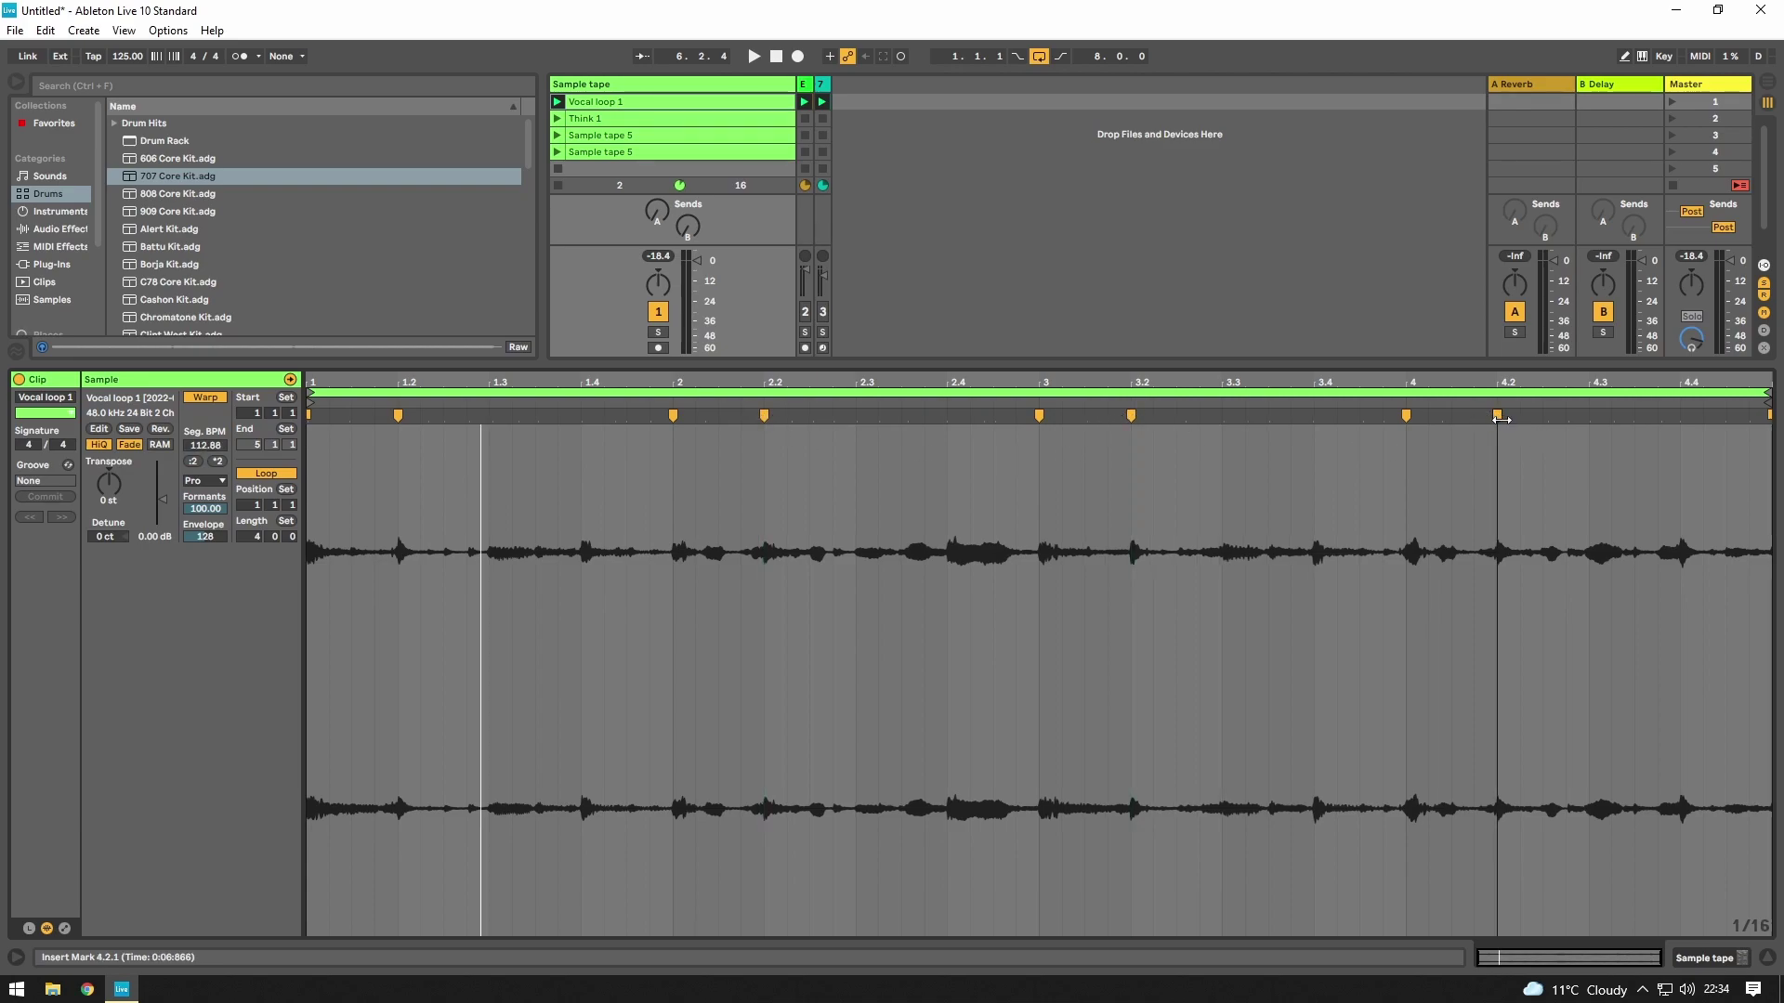
{"action": "left_click_drag", "start_coordinate": [1497, 415], "coordinate": [1516, 418]}
{"action": "key", "text": "ctrl+z"}
- Place warp markers on the third- and fourth-beat transients in bars 1 and 2, at 1.3.1, 1.4.1, 2.3.1 and 2.4.1
{"action": "left_click", "coordinate": [583, 416]}
{"action": "double_click", "coordinate": [583, 416]}
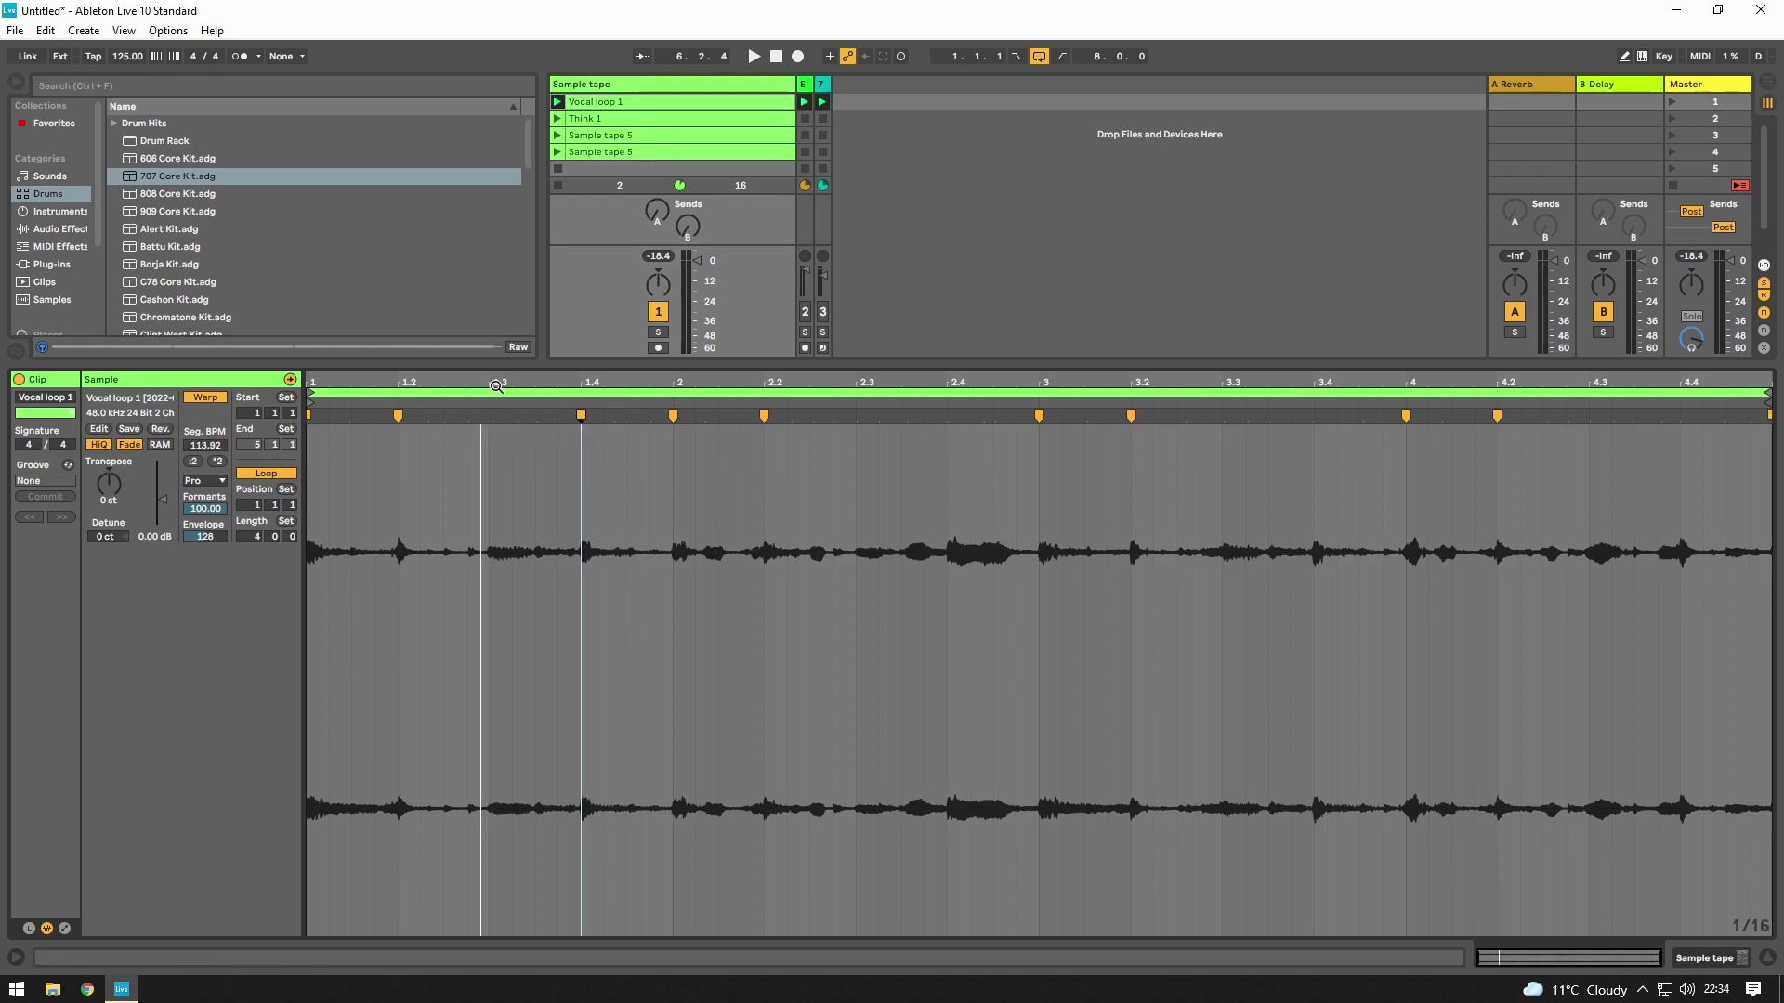
{"action": "double_click", "coordinate": [490, 415]}
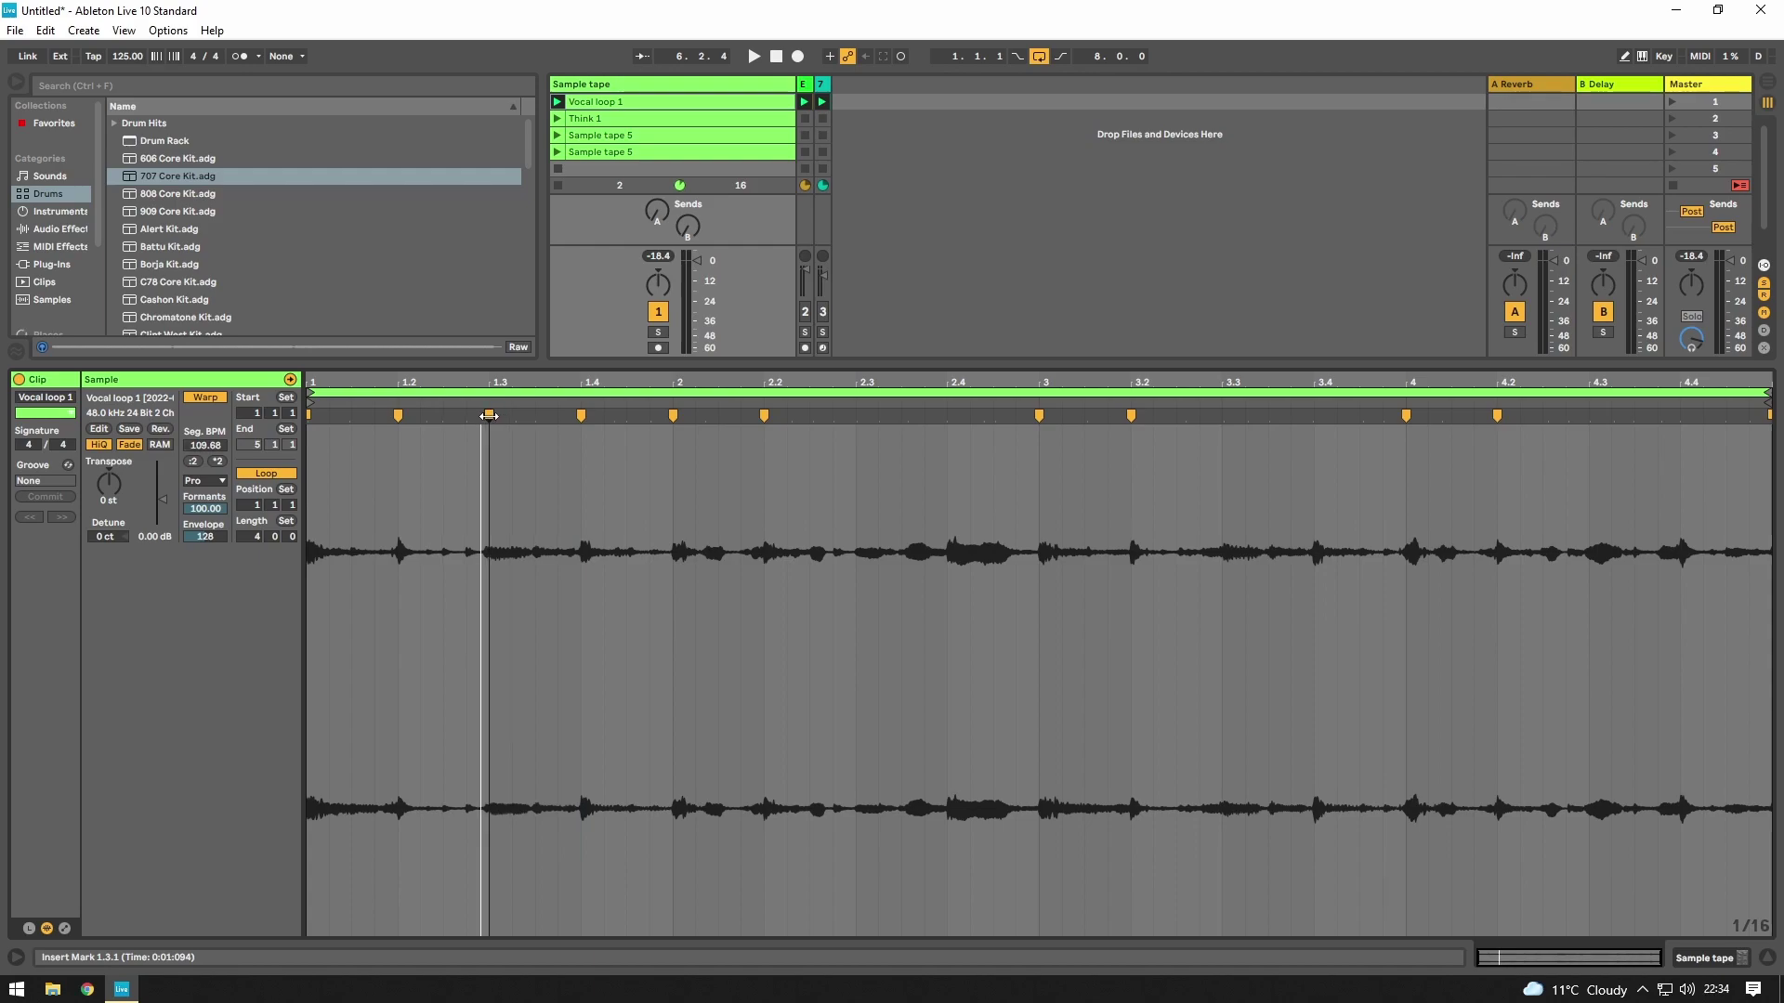
{"action": "left_click", "coordinate": [443, 457]}
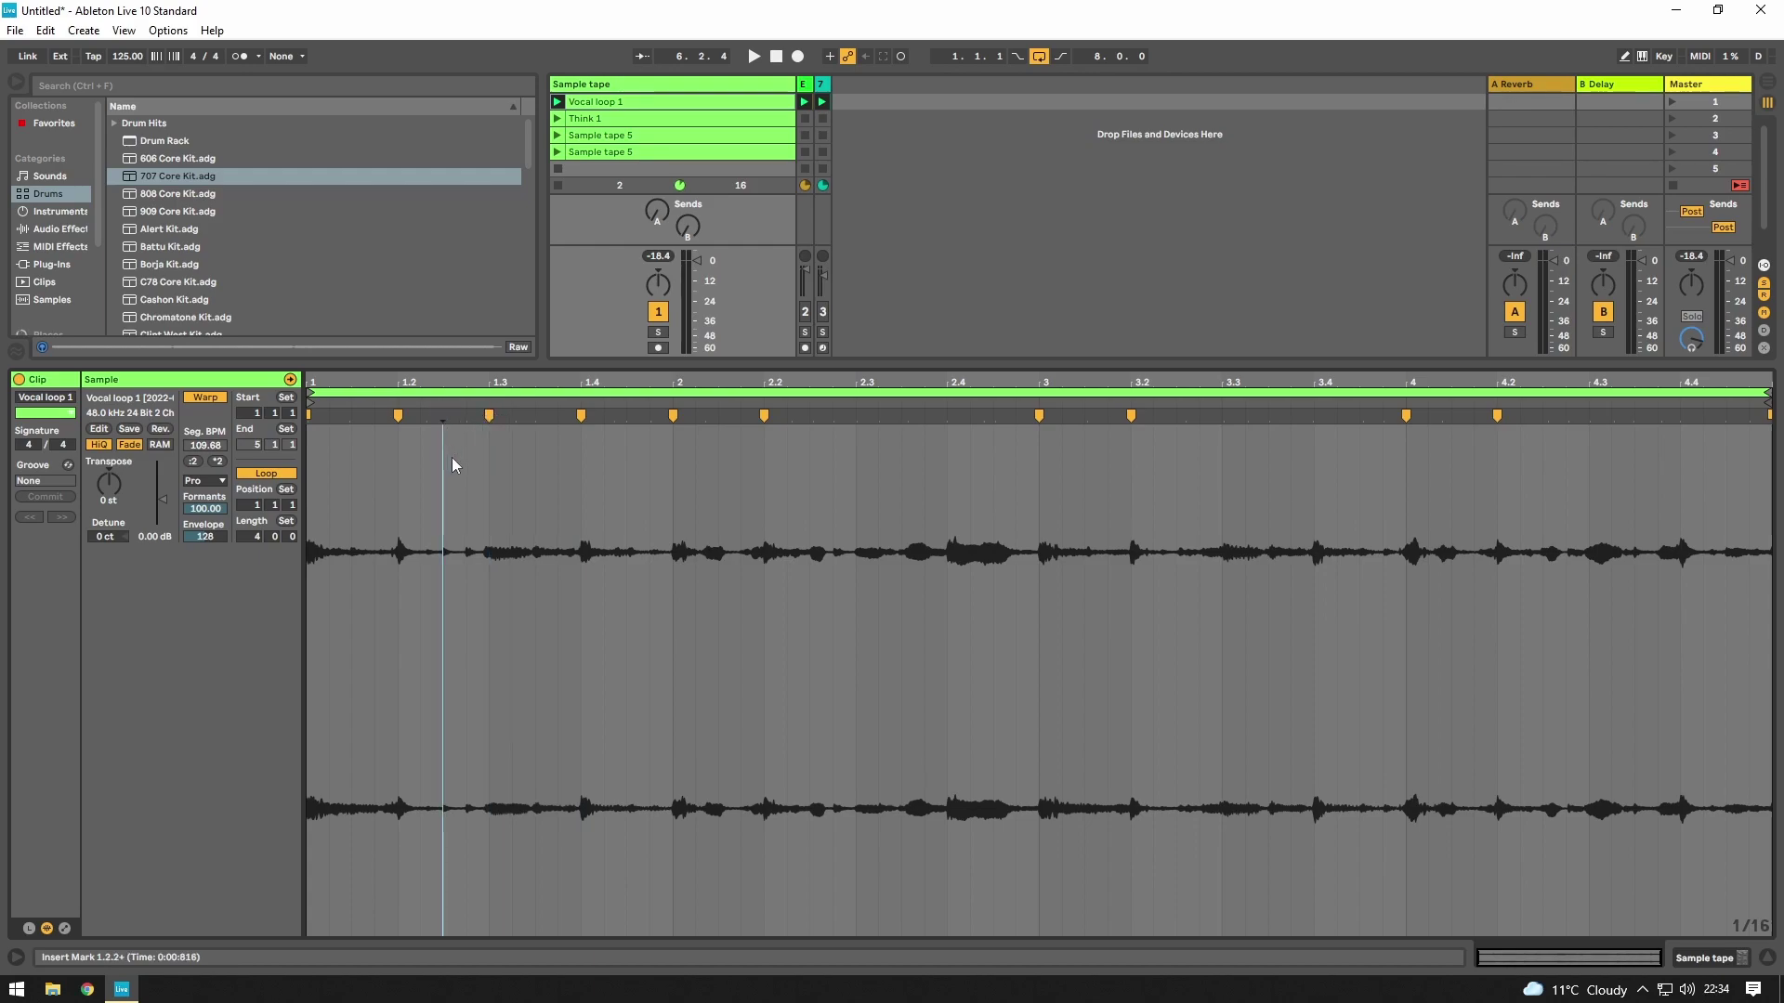
{"action": "left_click", "coordinate": [856, 417]}
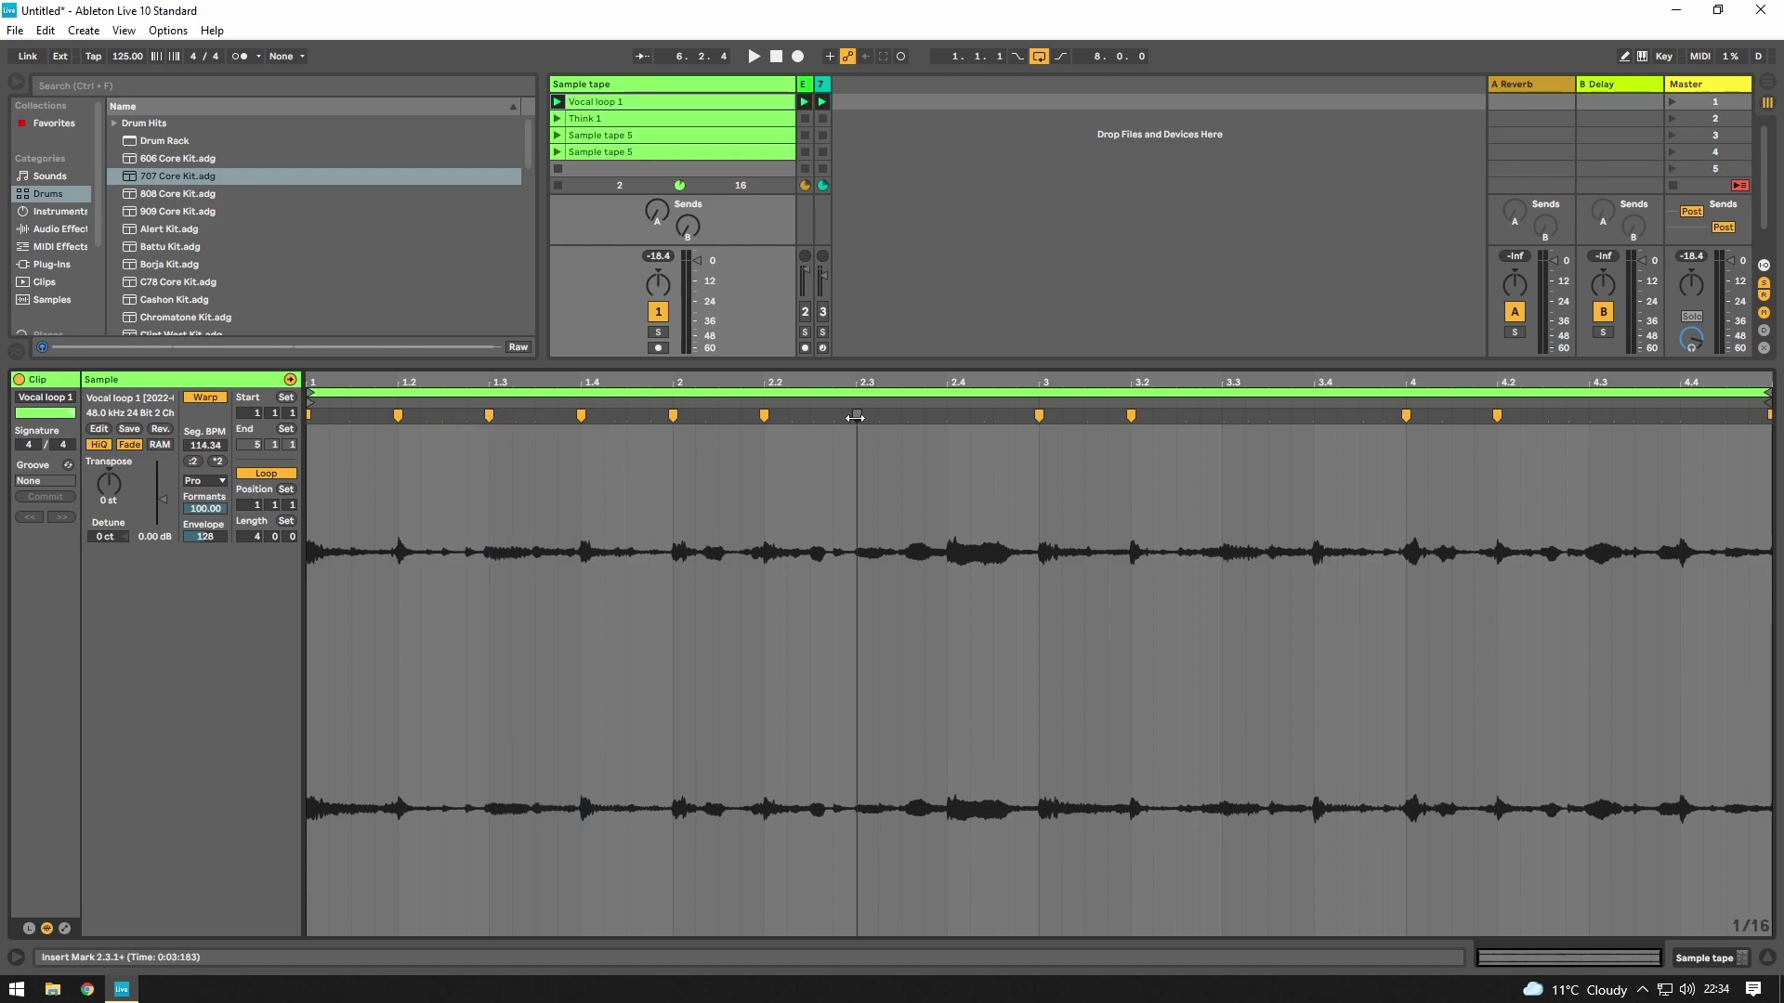
{"action": "left_click", "coordinate": [945, 417]}
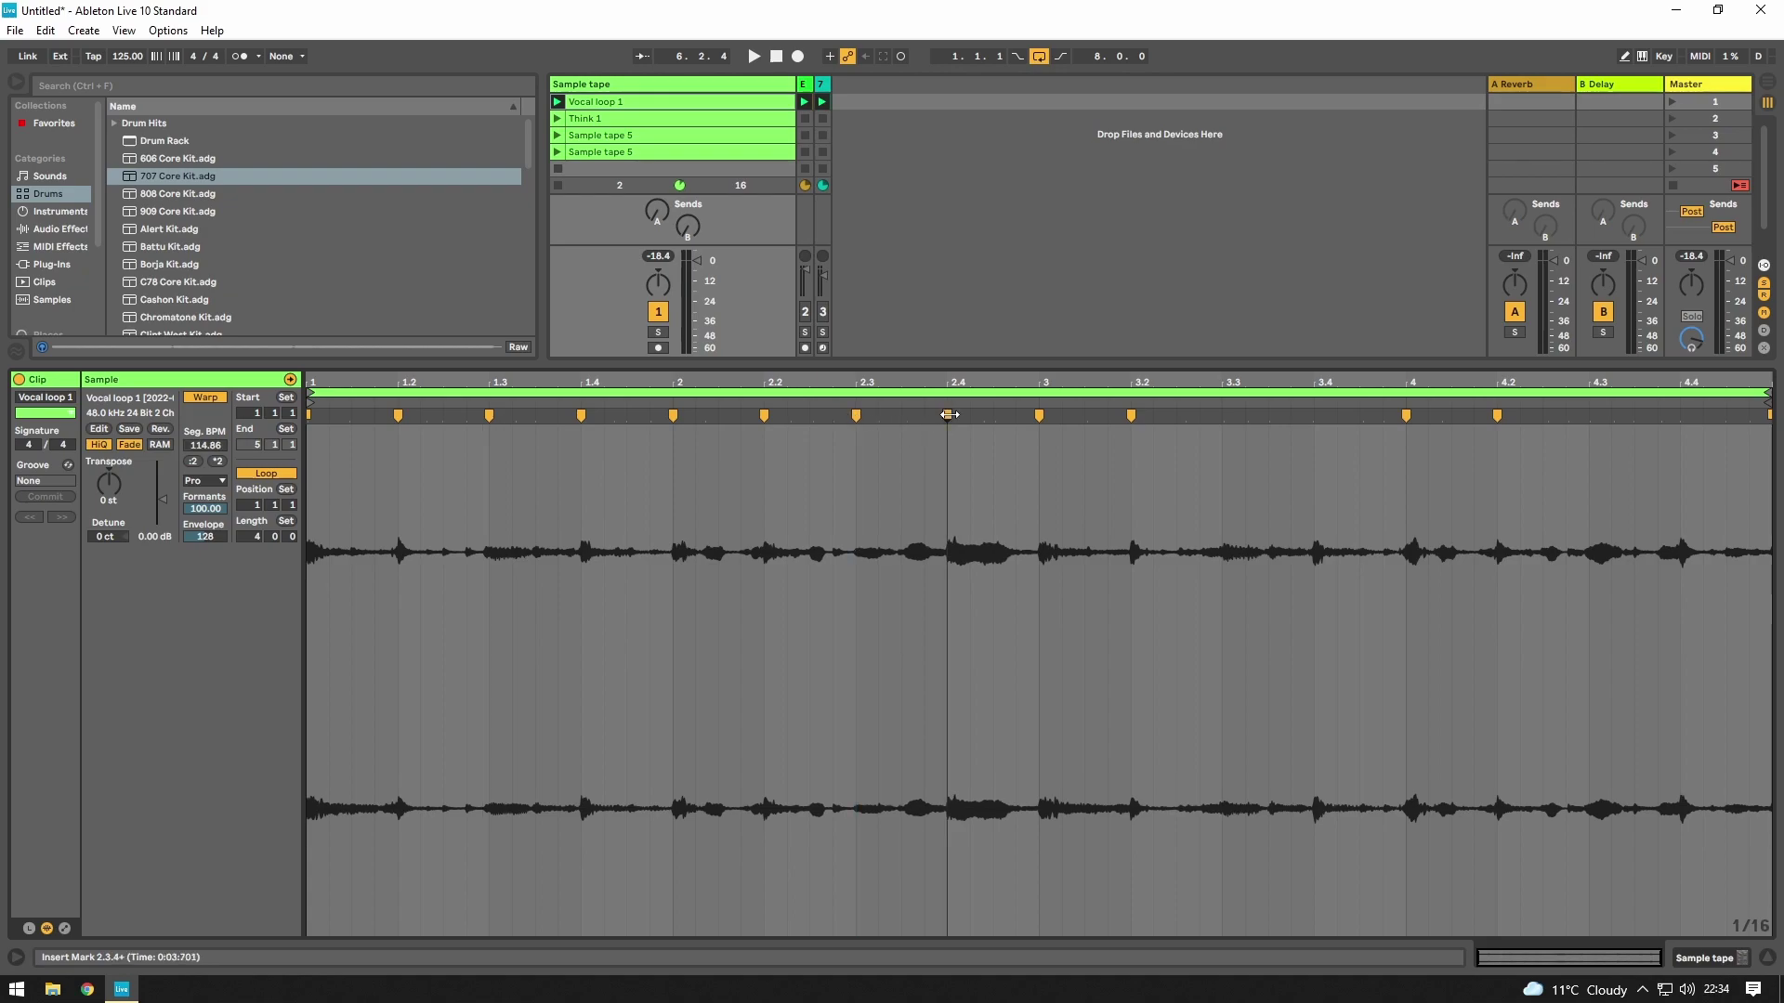
- Place the remaining third- and fourth-beat warp markers in bars 3 and 4, and play the loop against the metronome
{"action": "key", "text": "ctrl+i"}
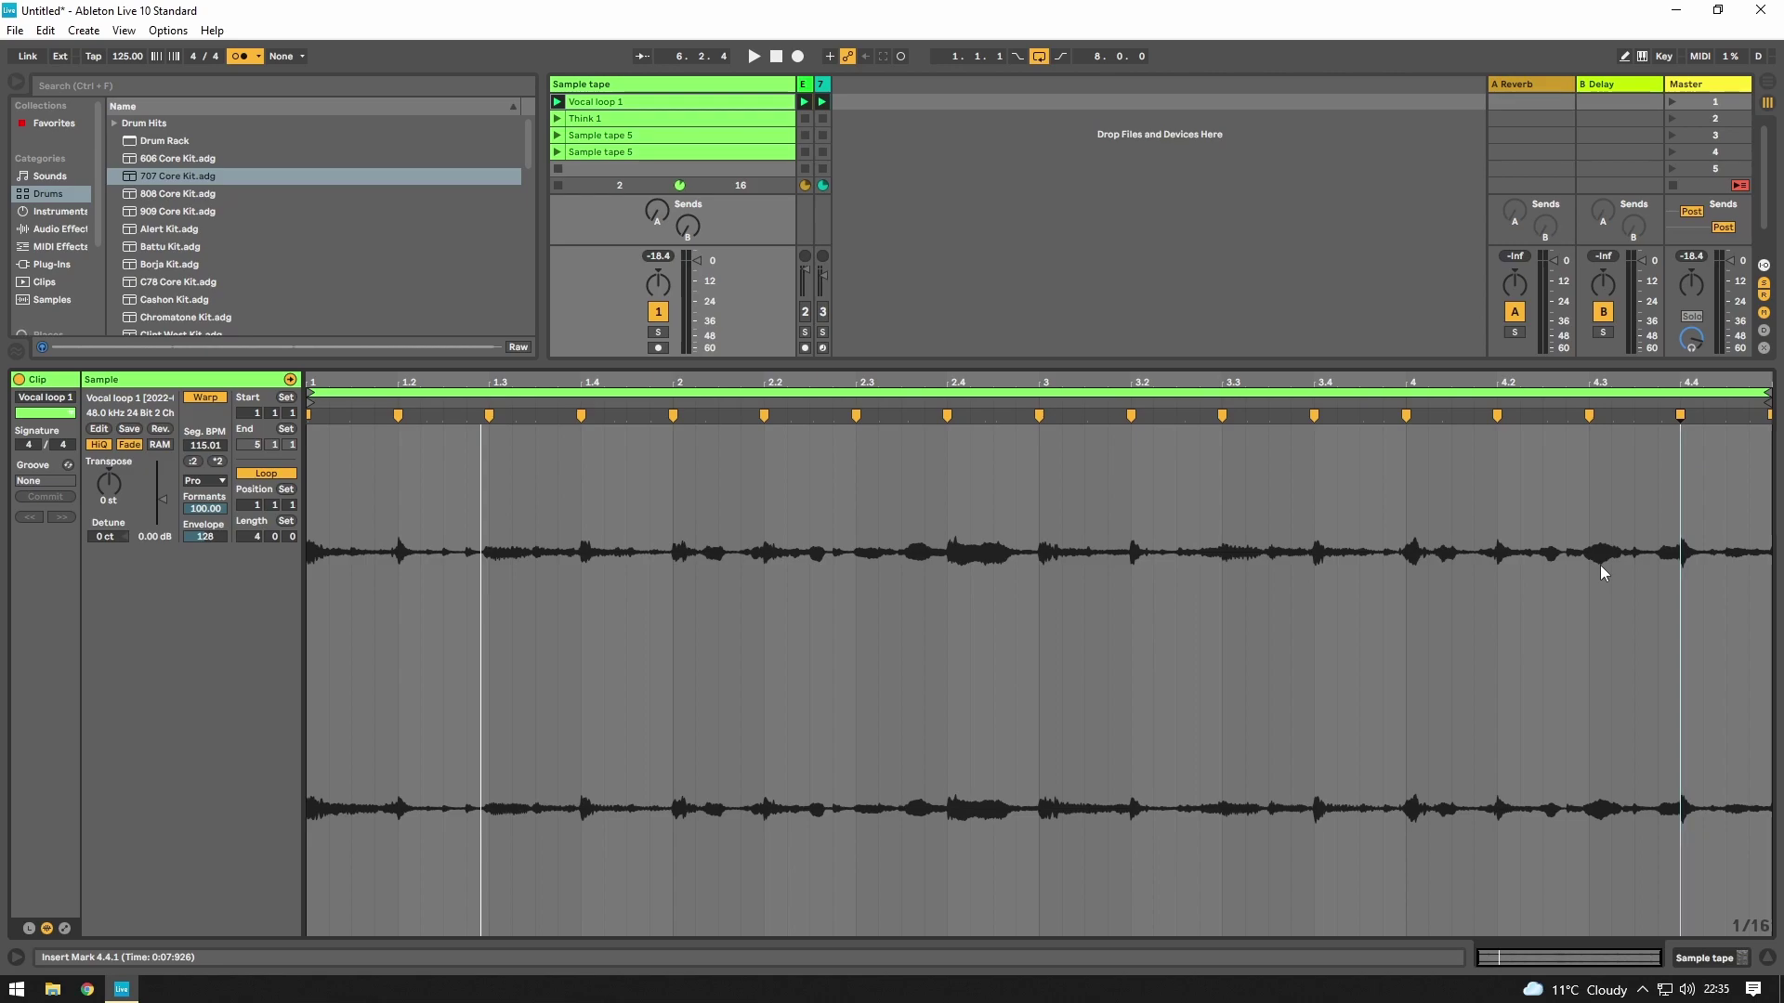
{"action": "key", "text": "space"}
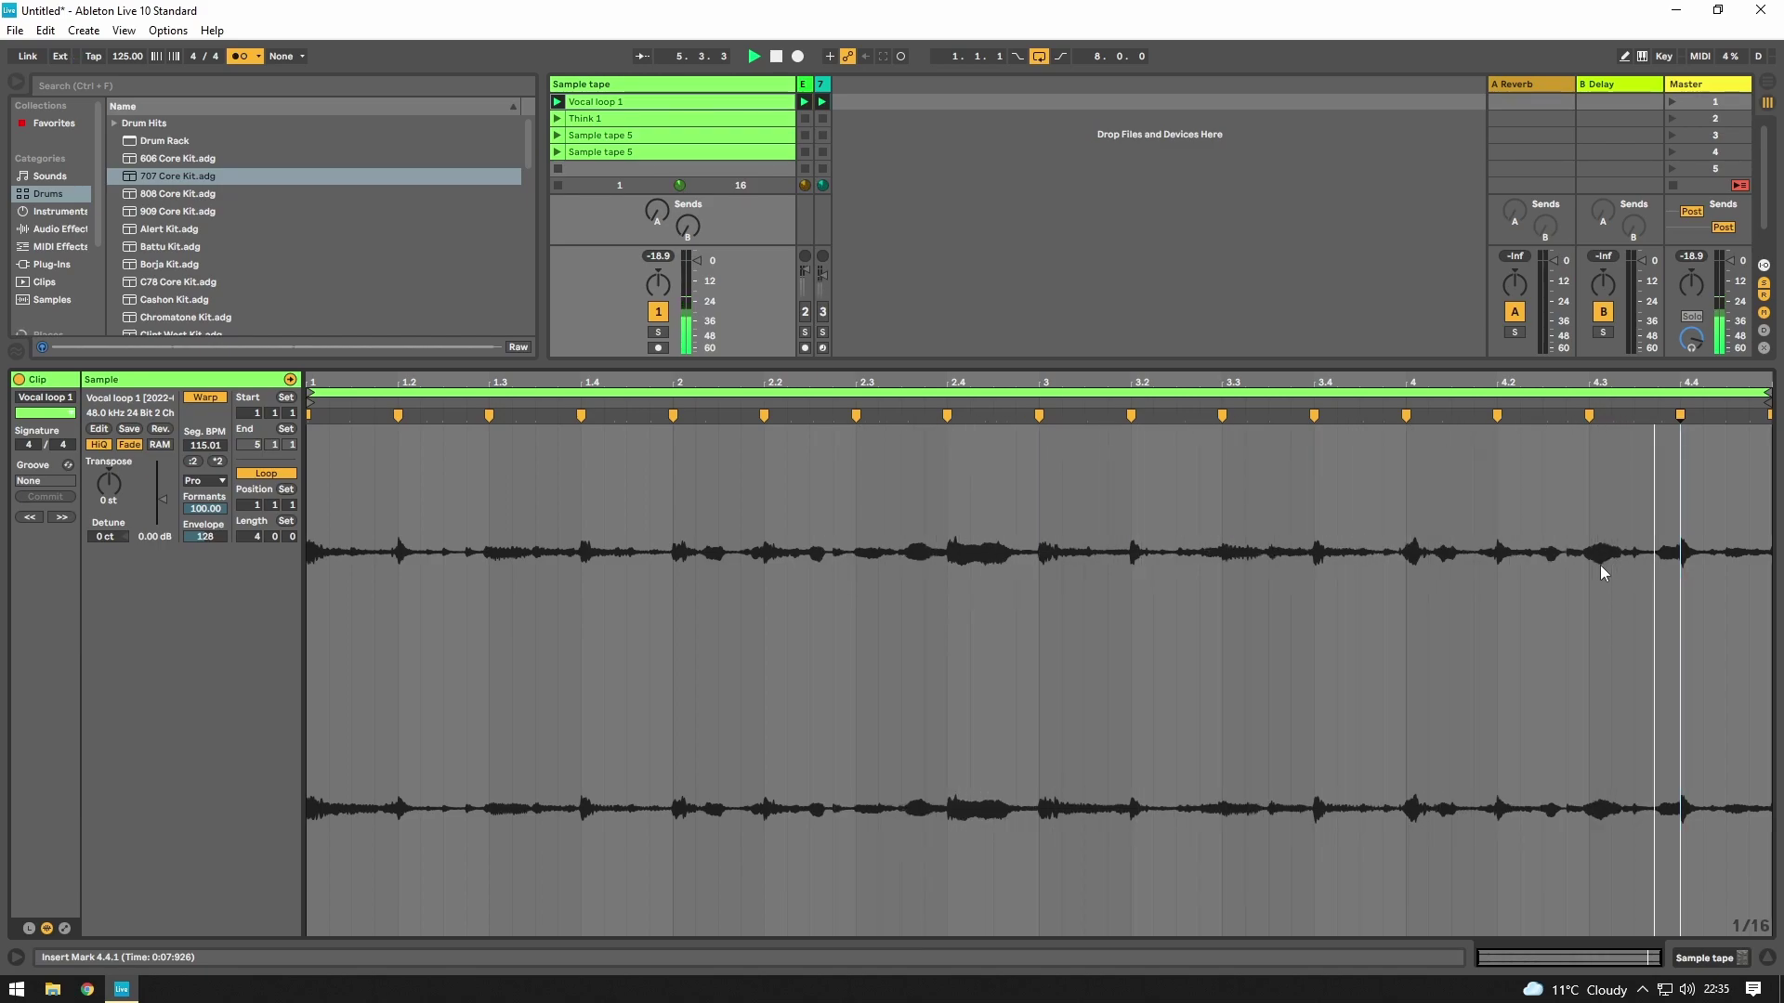
{"action": "key", "text": "space"}
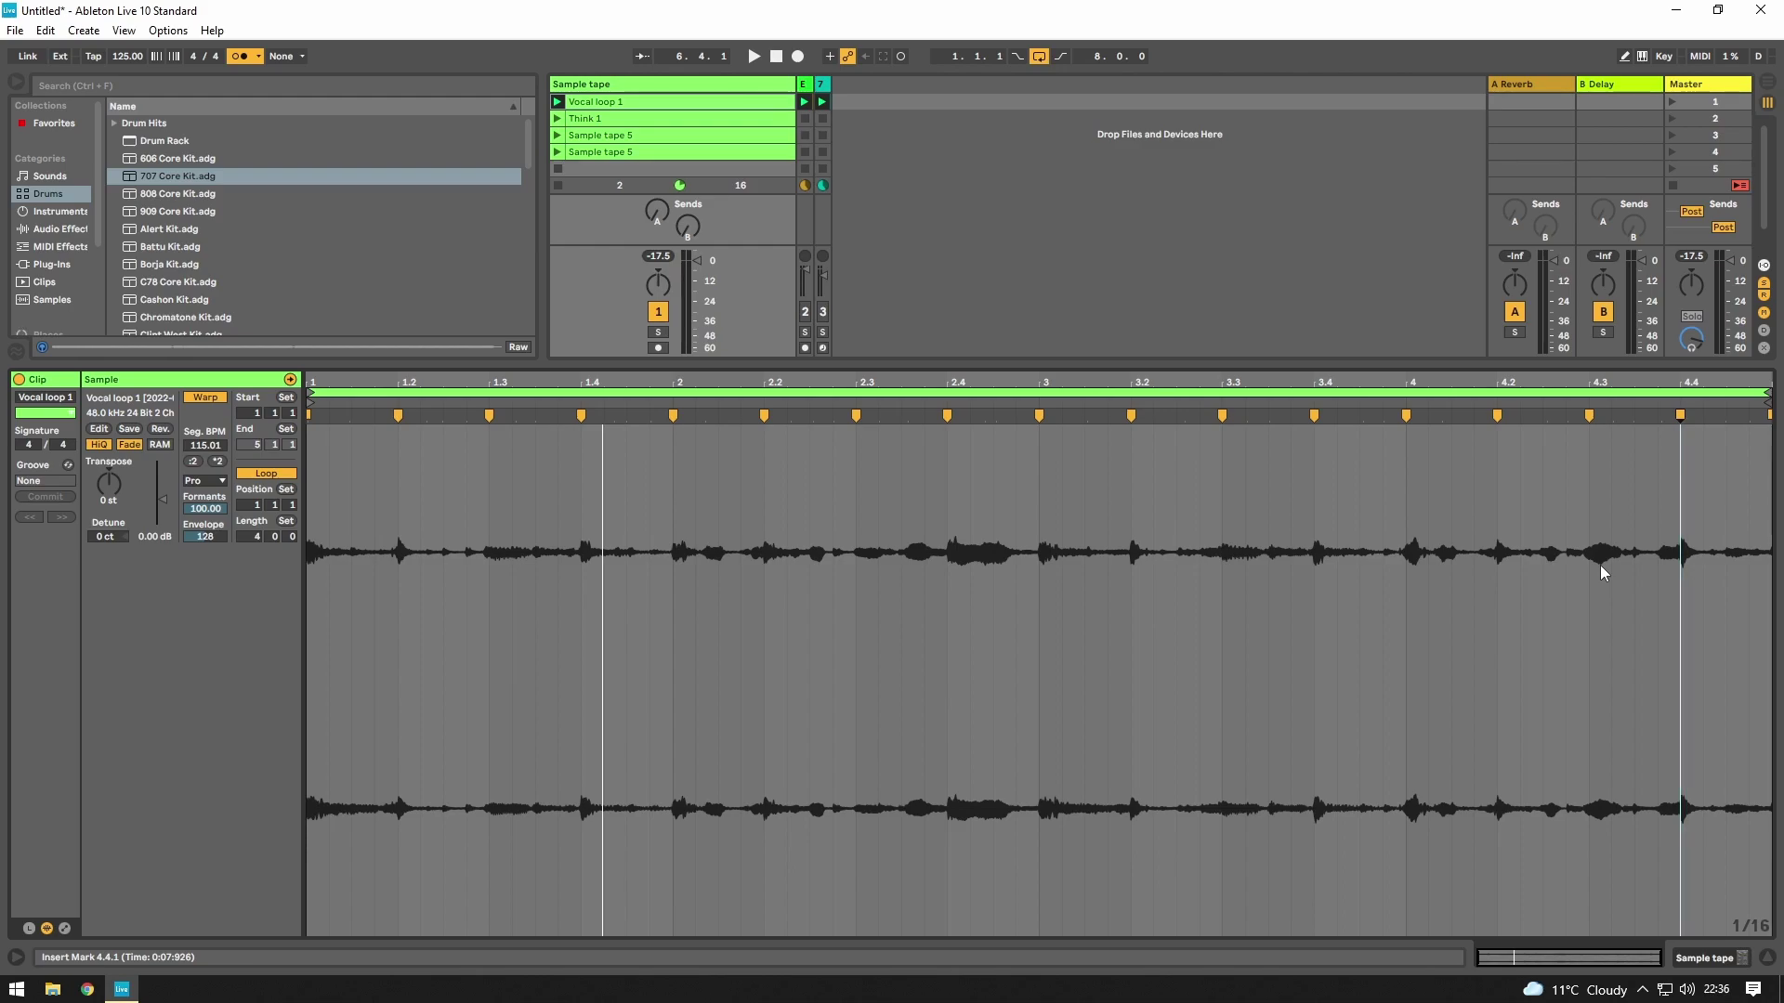
- Move the Vocal loop 1 clip to its own new track named vocal loop 1, and move Think 1 to the Sample tape track's first slot
{"action": "key", "text": "ctrl+z"}
{"action": "key", "text": "ctrl+r"}
{"action": "type", "text": "vocal"}
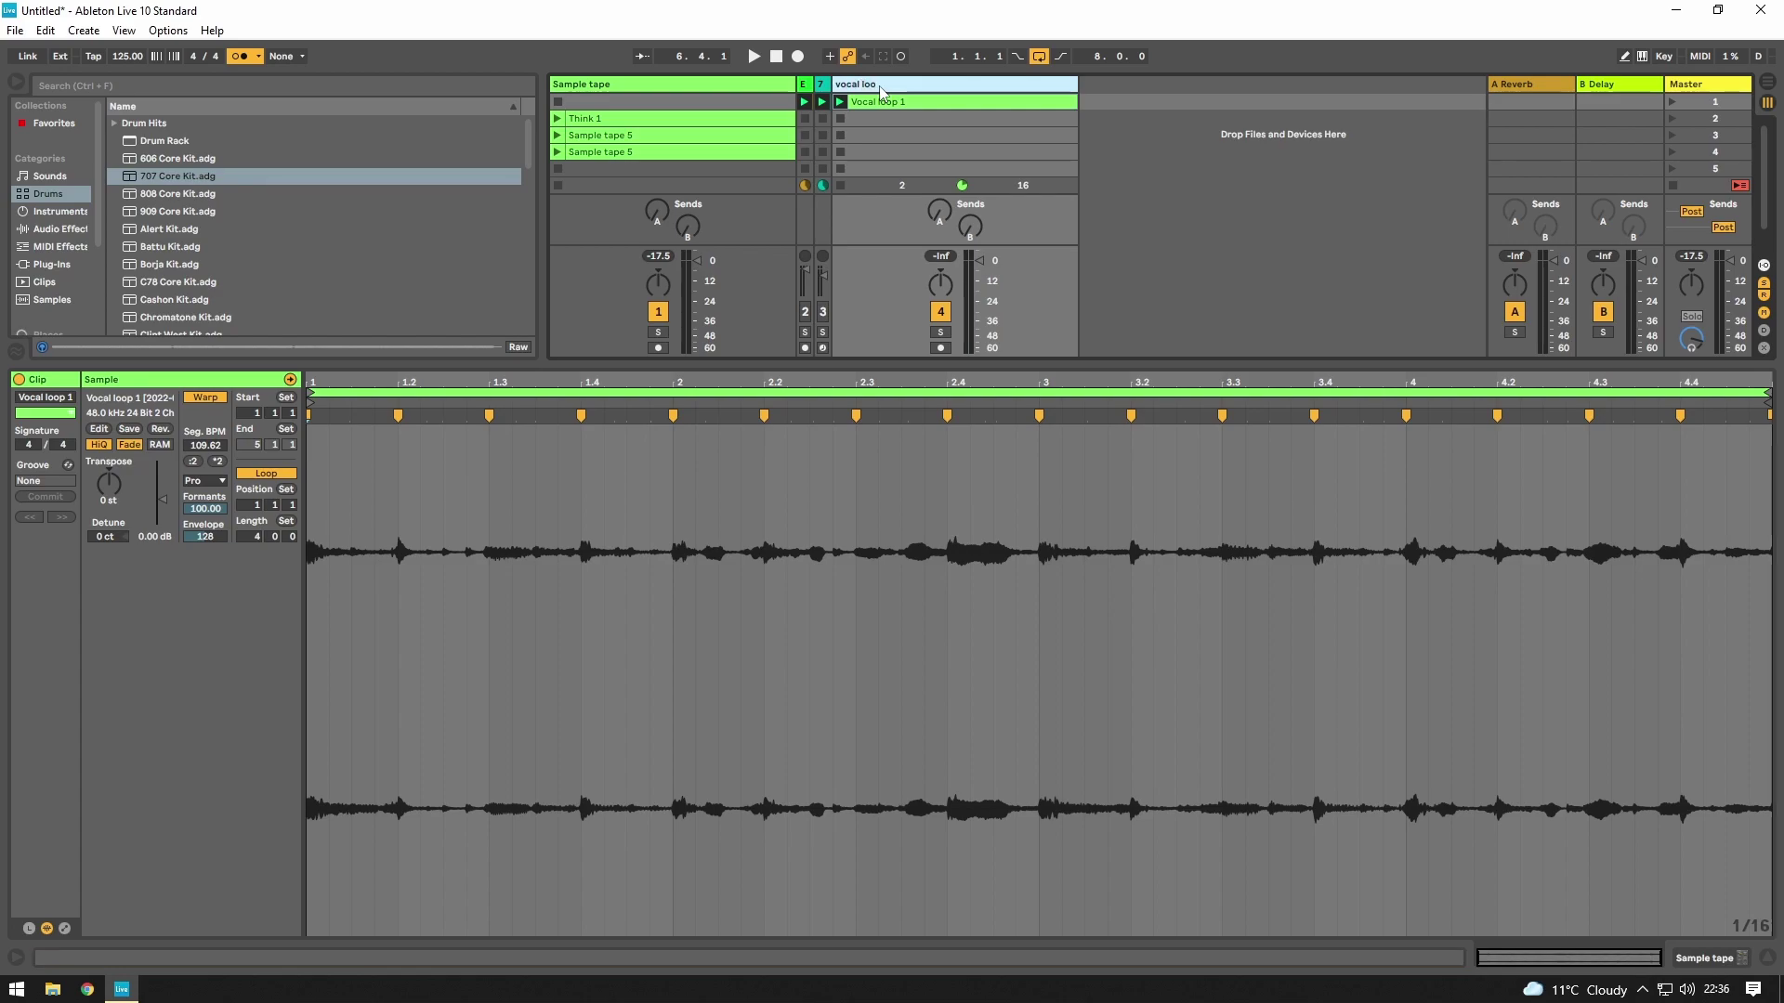
{"action": "type", "text": " loop 1"}
{"action": "key", "text": "Return"}
{"action": "left_click_drag", "start_coordinate": [639, 120], "coordinate": [619, 97]}
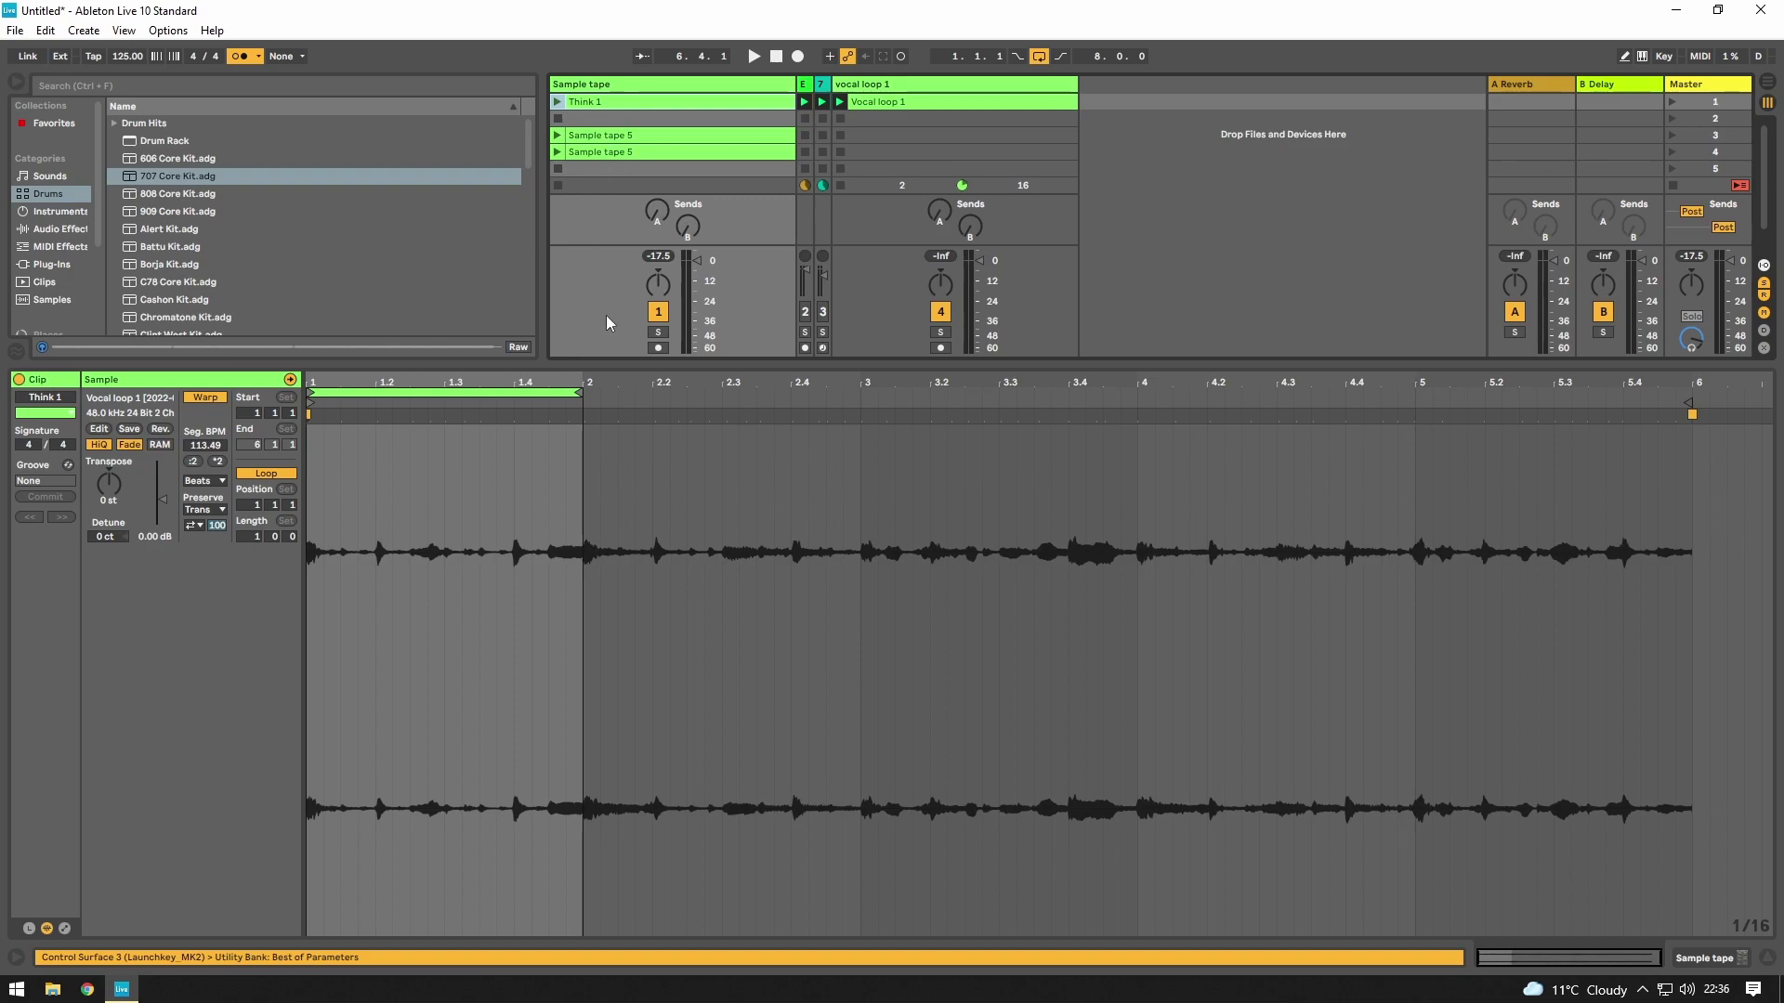
{"action": "left_click", "coordinate": [940, 312]}
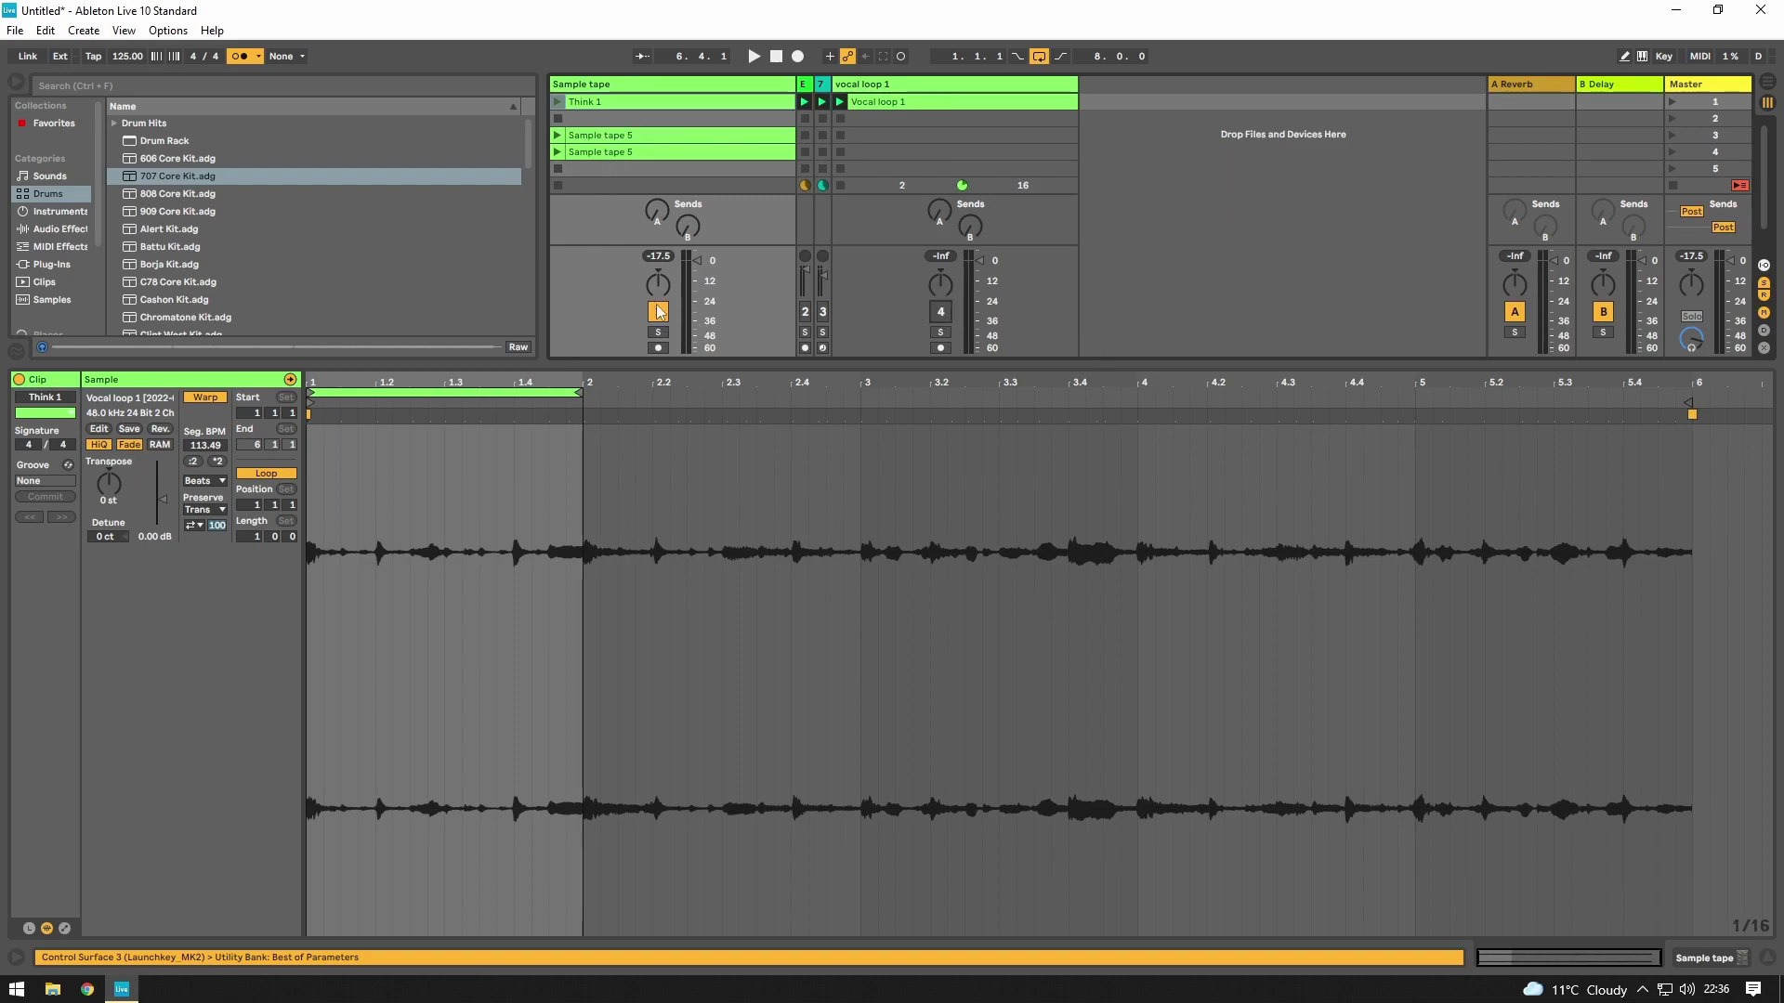
- Play the Think 1 clip with its loop extended to five bars, and shorten the loop to one bar ending at 2.1.1
{"action": "left_click_drag", "start_coordinate": [585, 395], "coordinate": [1688, 394]}
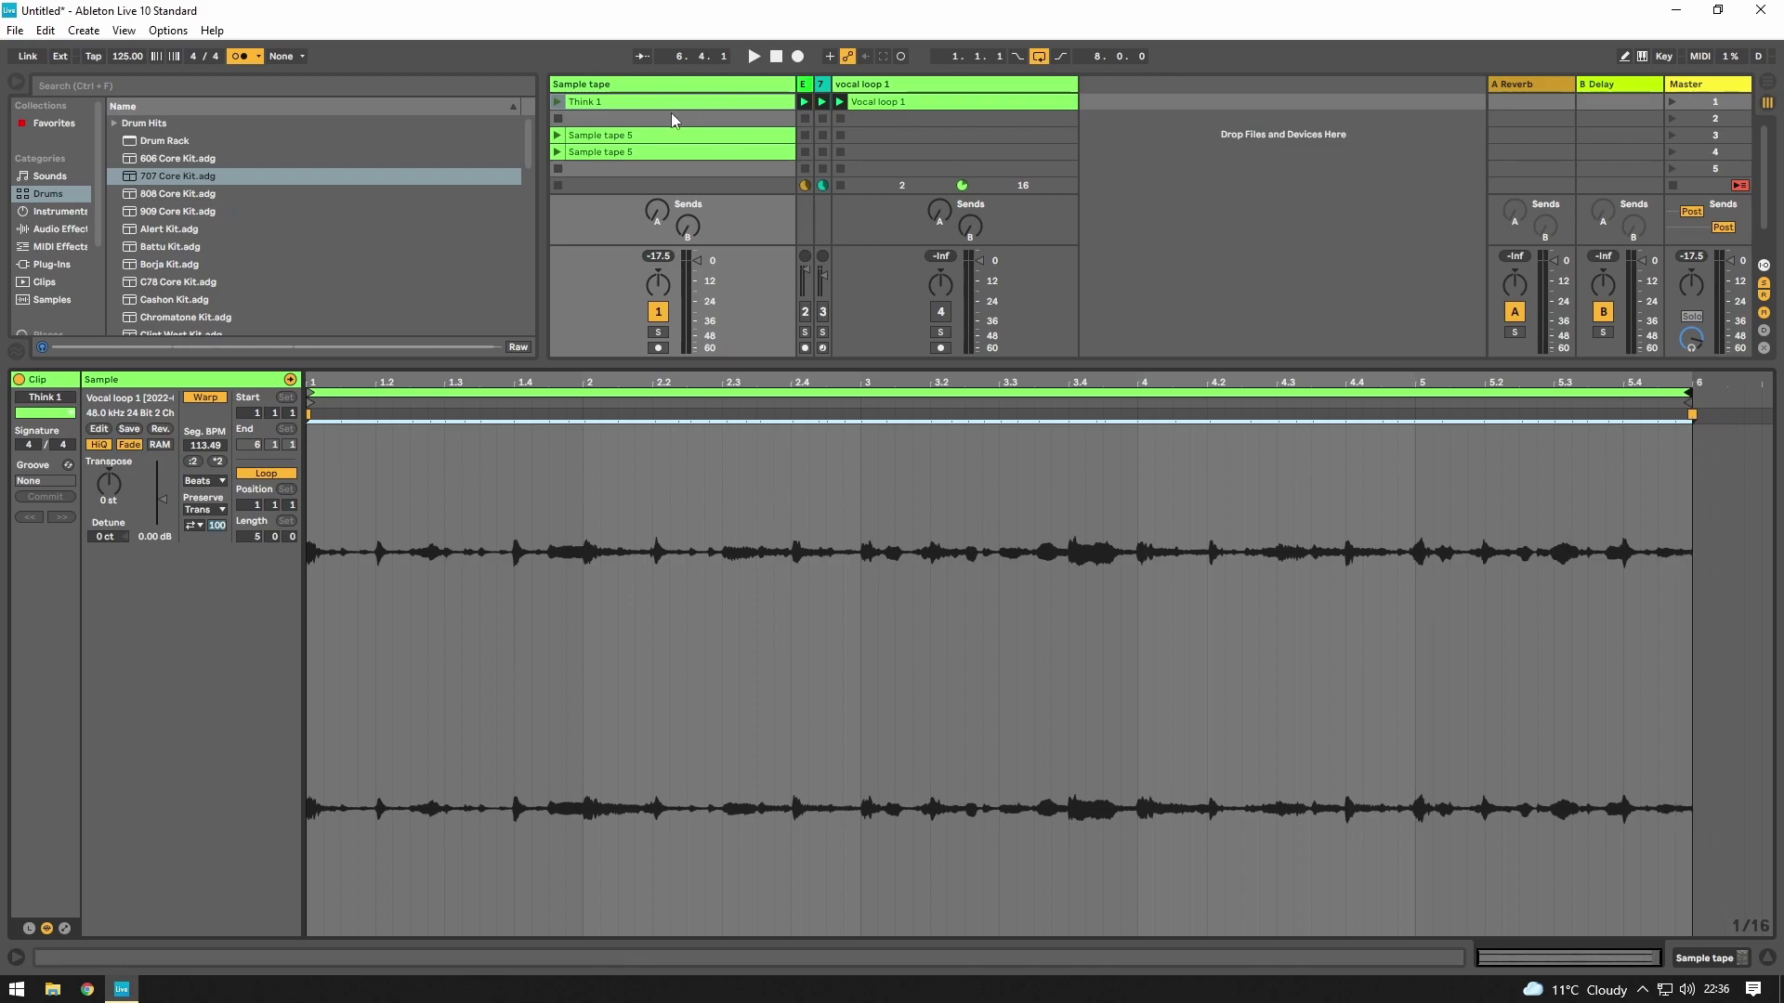
{"action": "left_click", "coordinate": [559, 102]}
{"action": "left_click_drag", "start_coordinate": [1685, 395], "coordinate": [586, 398]}
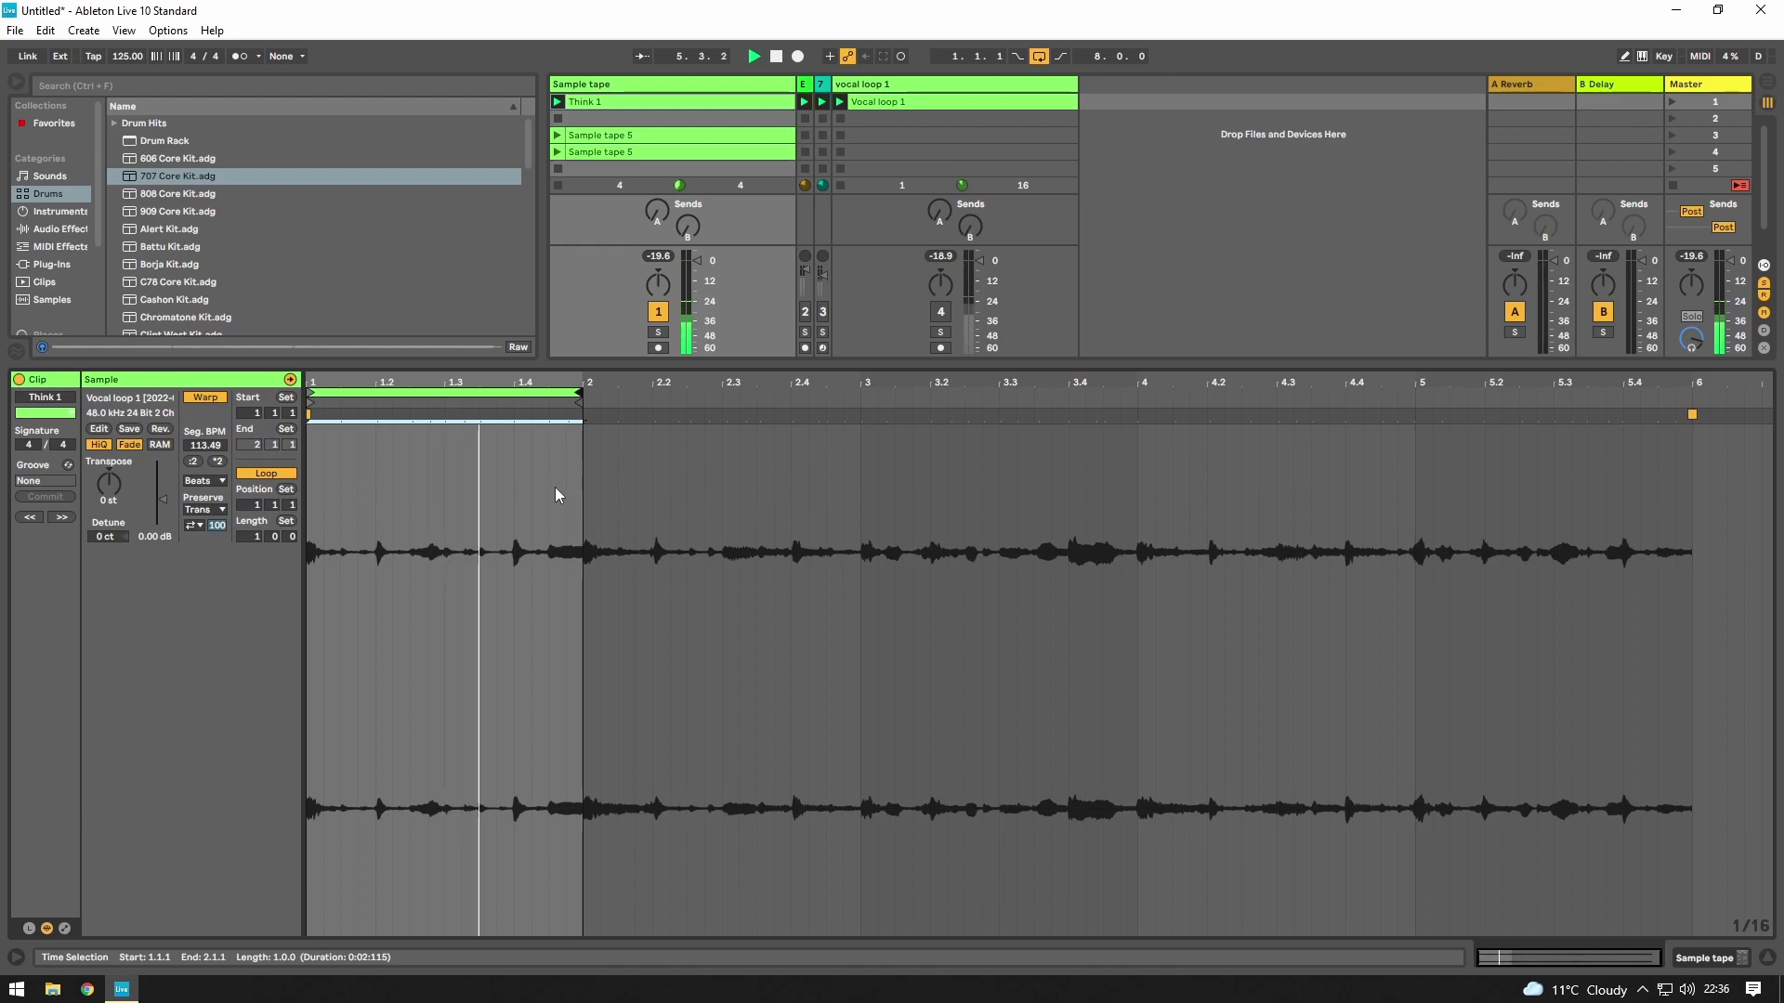
{"action": "key", "text": "space"}
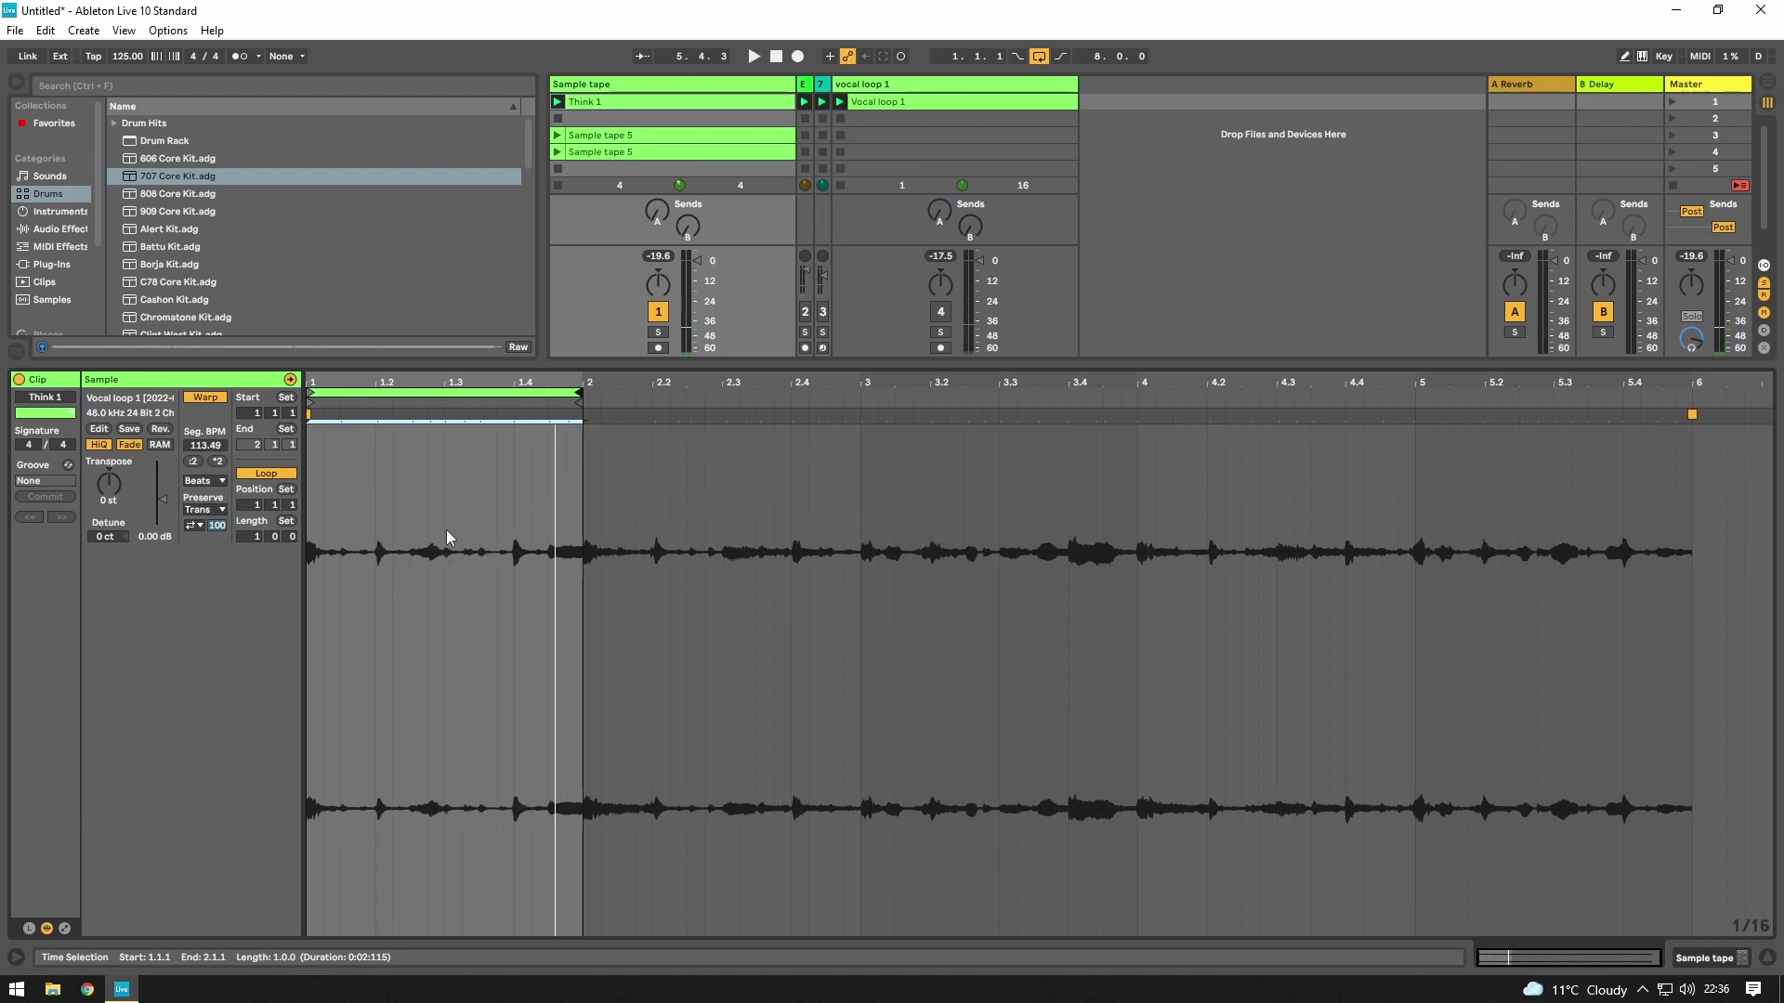
- Place a warp marker on the transient at the end of Think 1's one-bar loop and align it to 2.1.1
{"action": "key", "text": "plus"}
{"action": "key", "text": "plus"}
{"action": "key", "text": "plus"}
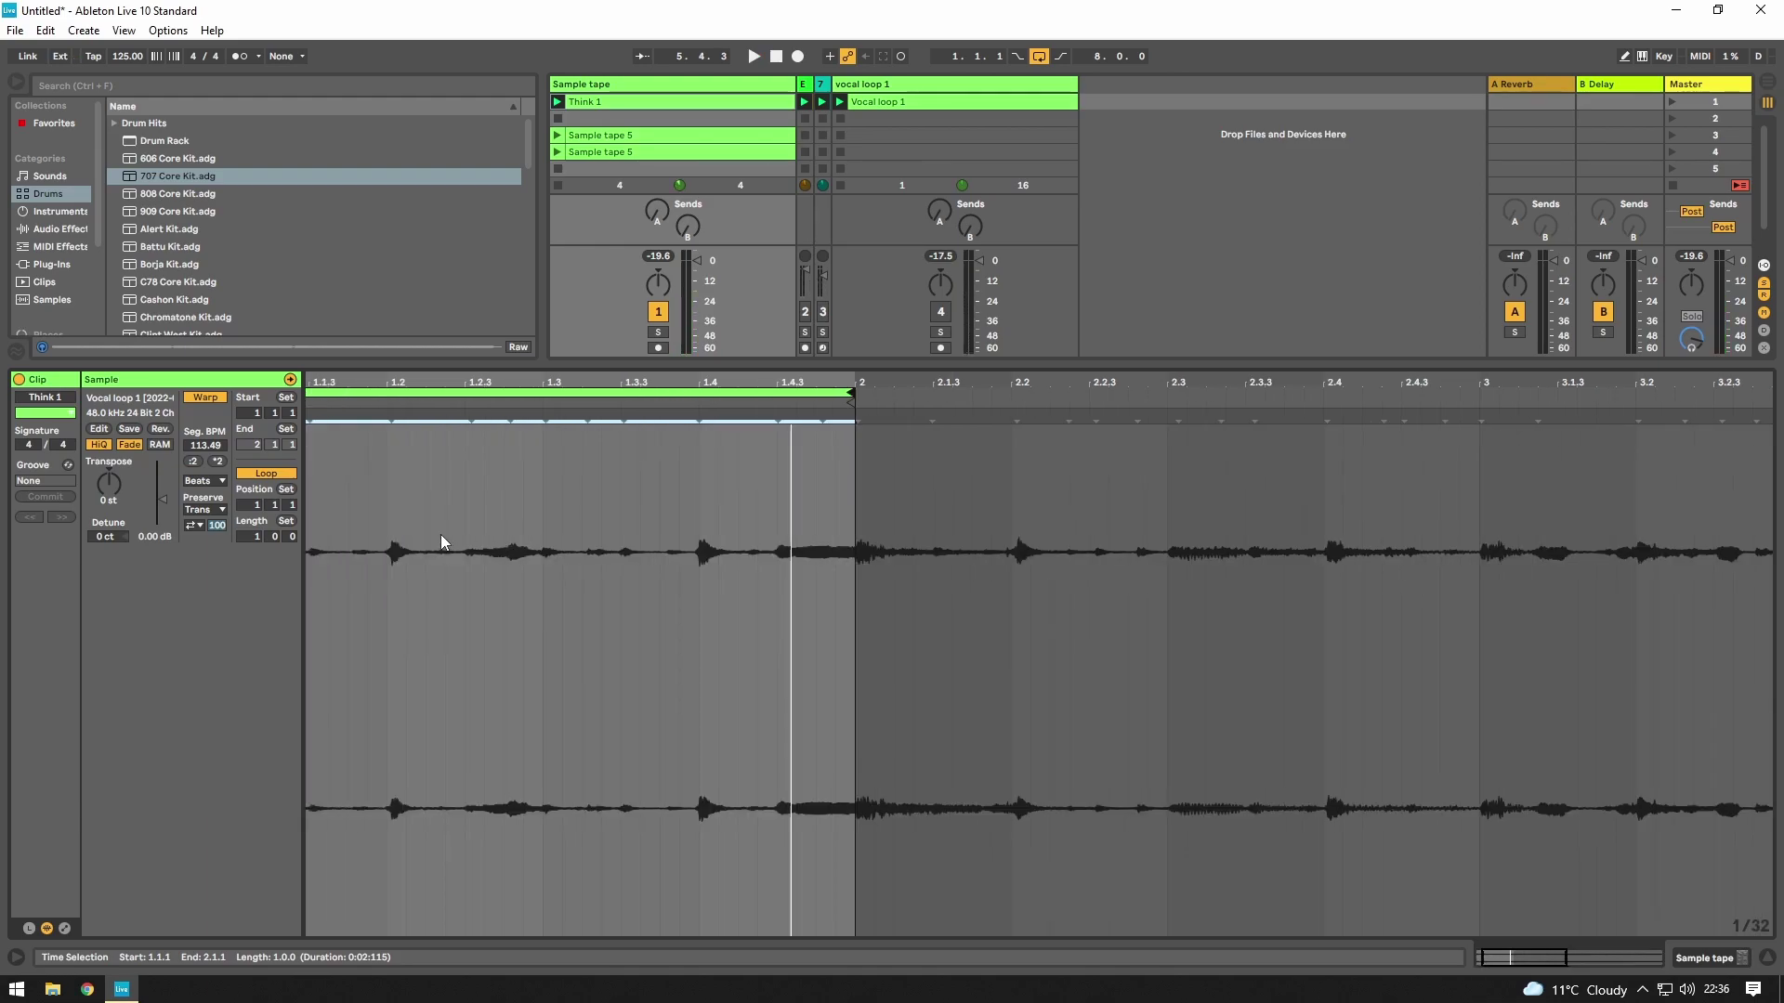
{"action": "key", "text": "plus"}
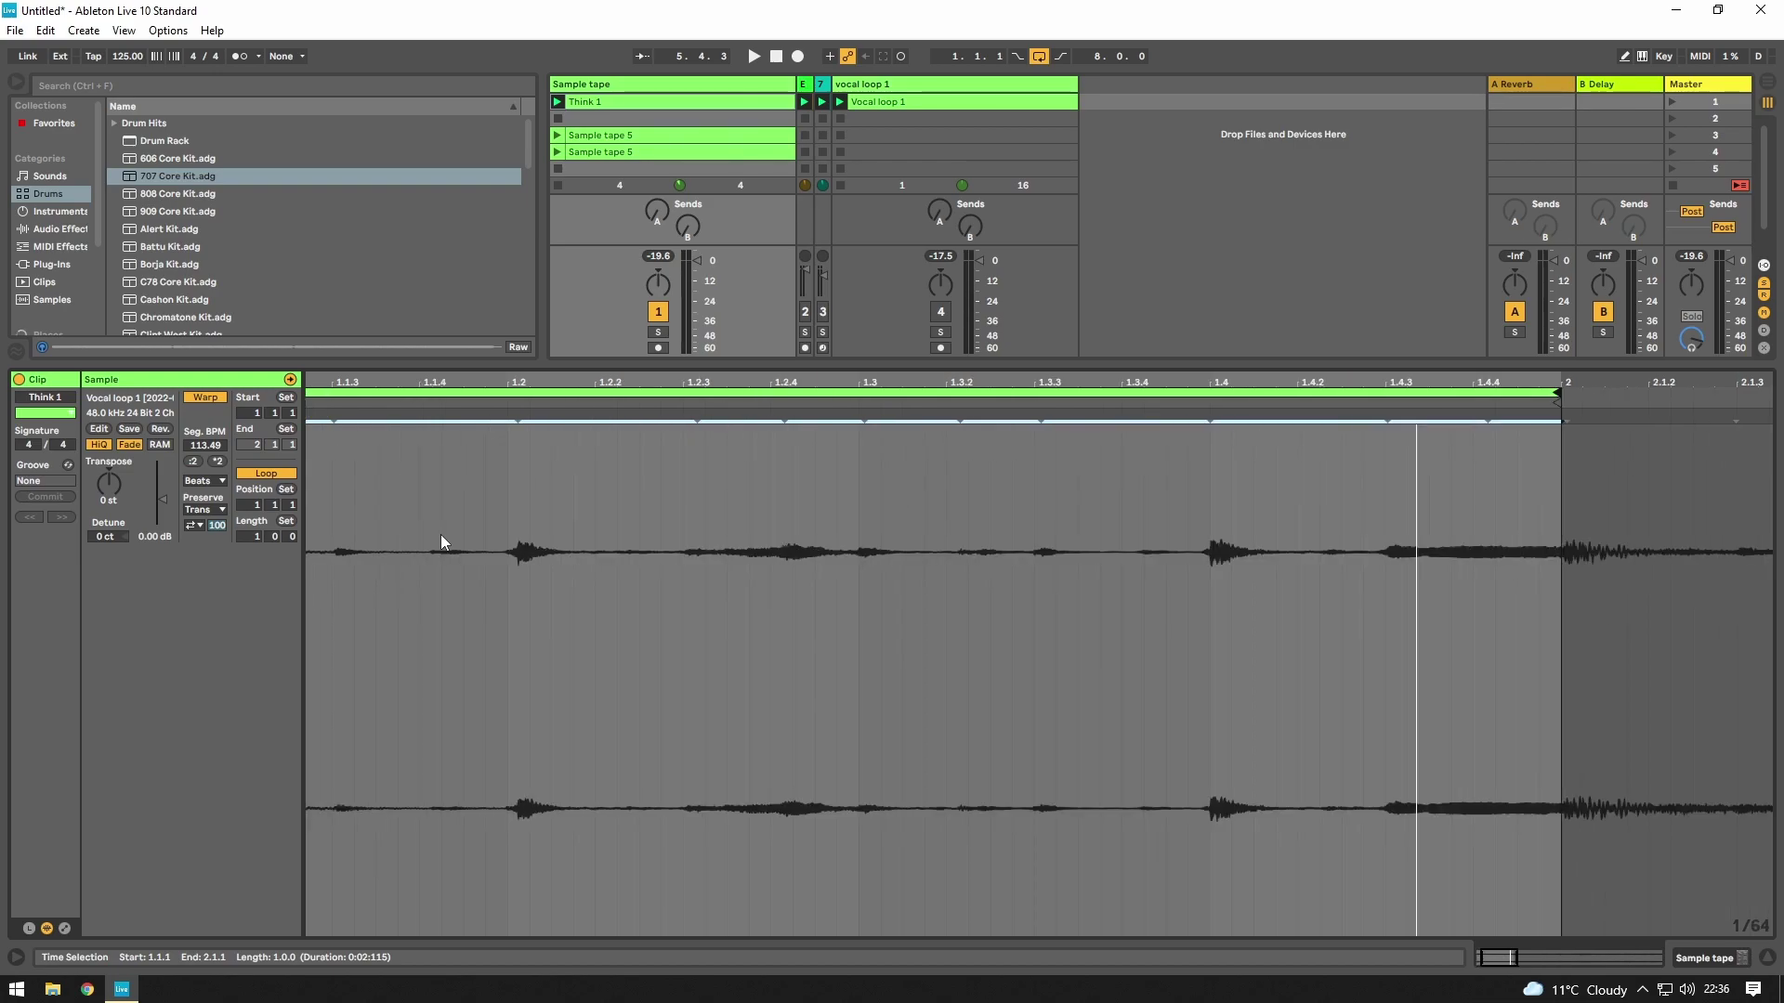
{"action": "left_click", "coordinate": [1568, 414]}
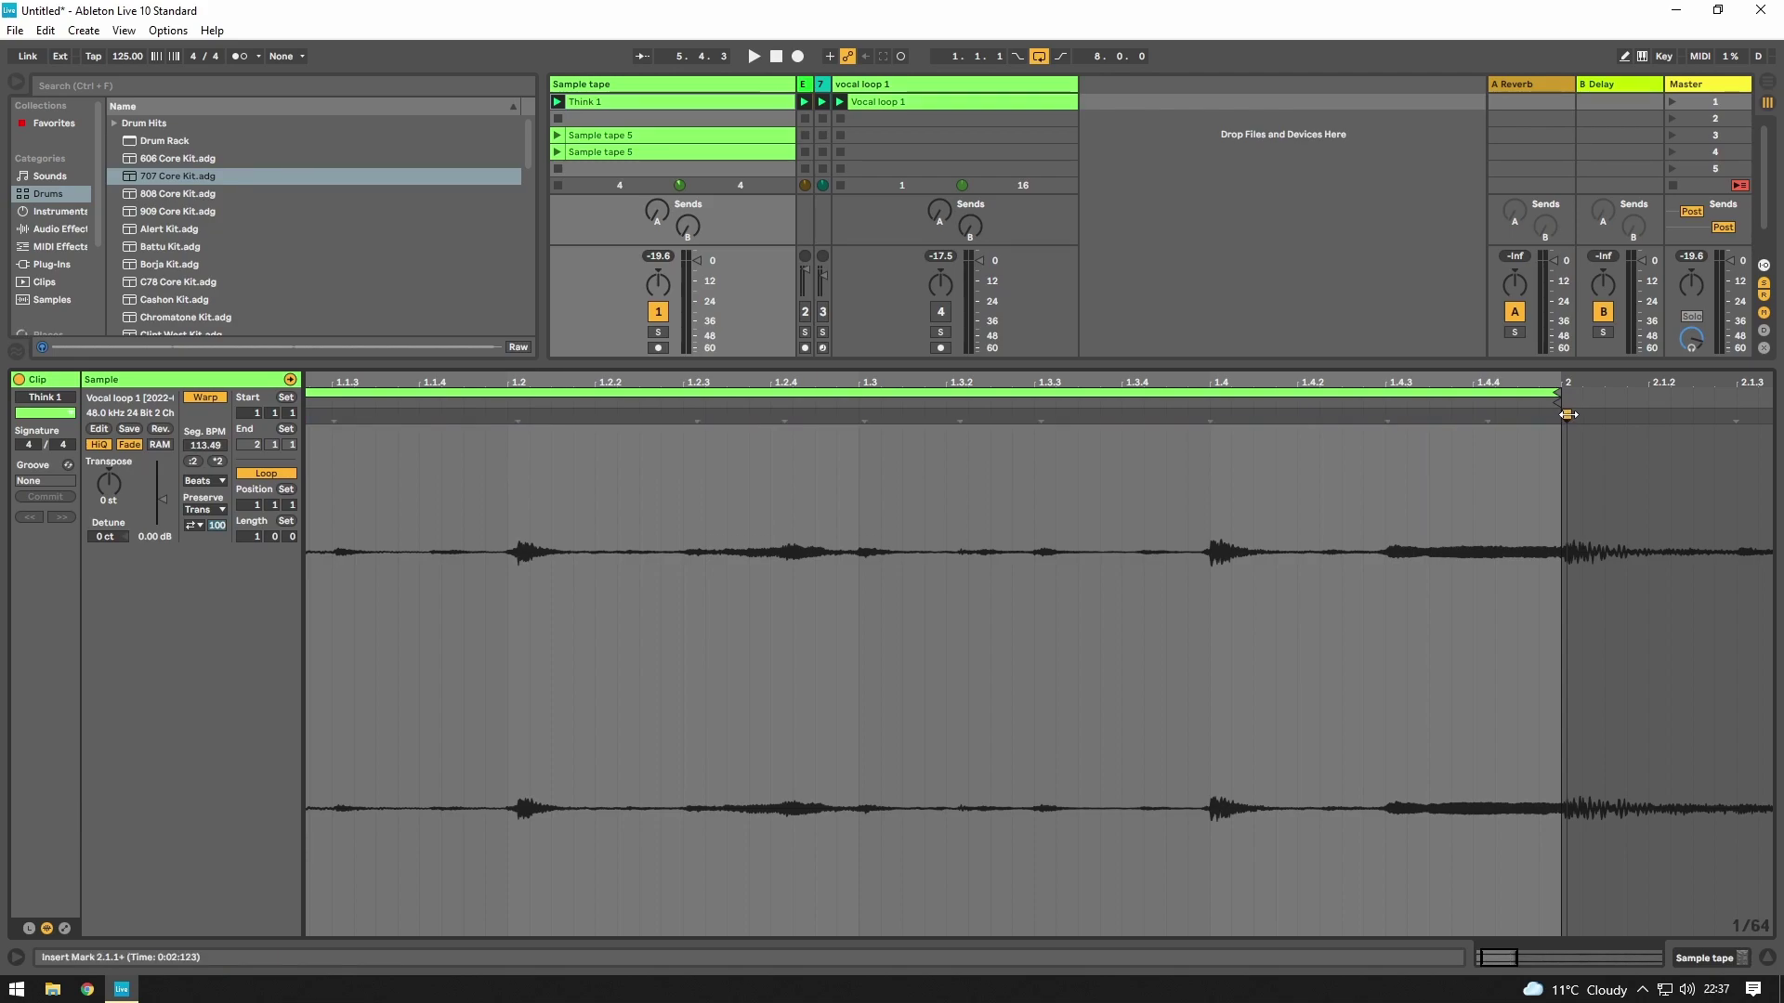
{"action": "left_click", "coordinate": [1568, 414]}
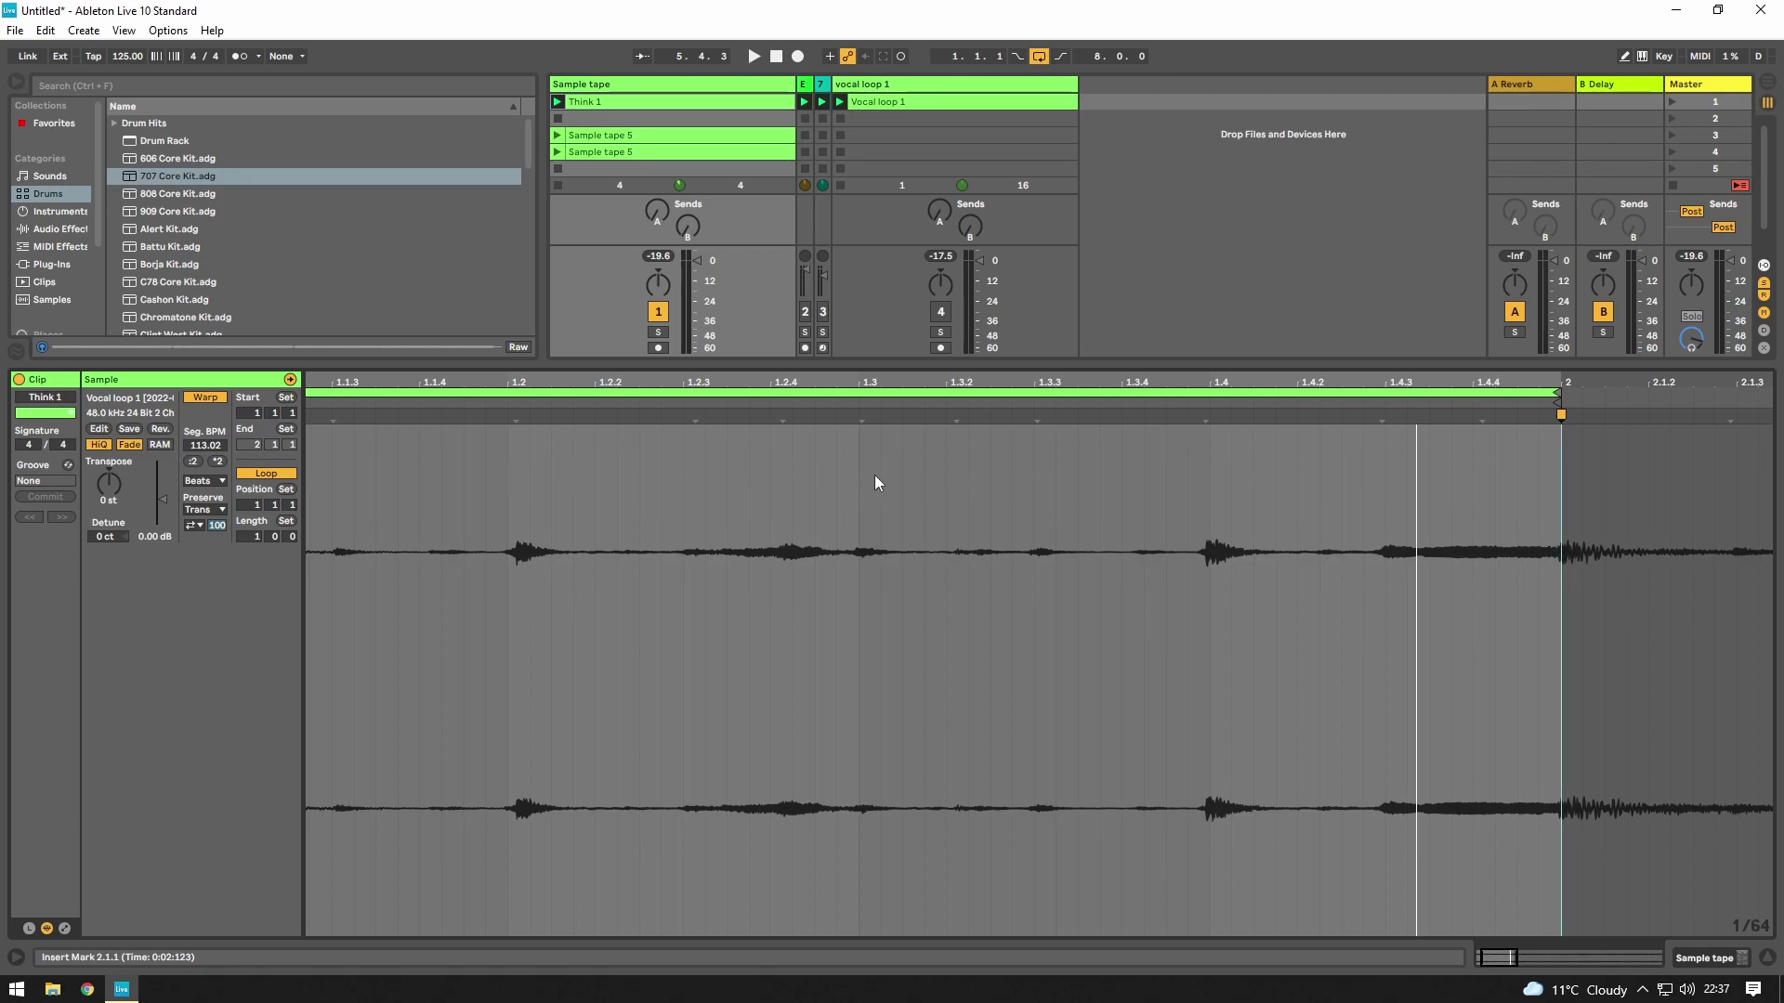
- Crop the Think 1 sample to its one-bar loop and play the cropped clip
{"action": "key", "text": "minus"}
{"action": "right_click", "coordinate": [685, 477]}
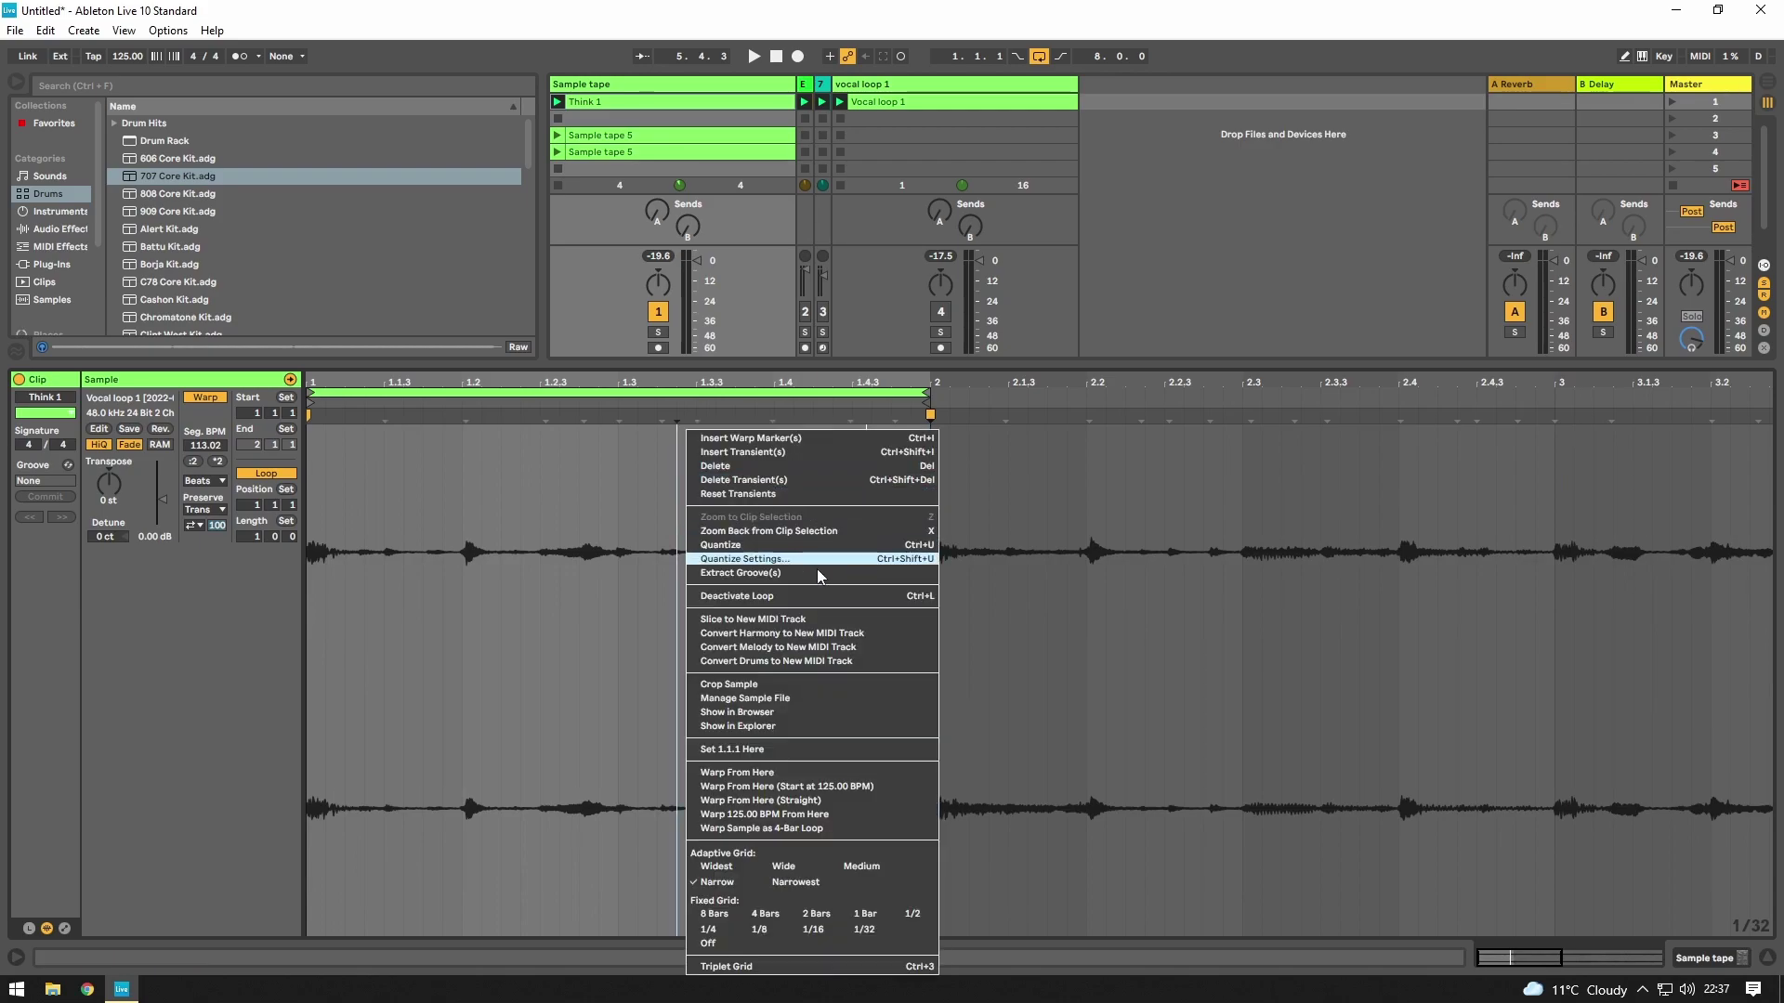
{"action": "left_click", "coordinate": [751, 685]}
{"action": "key", "text": "space"}
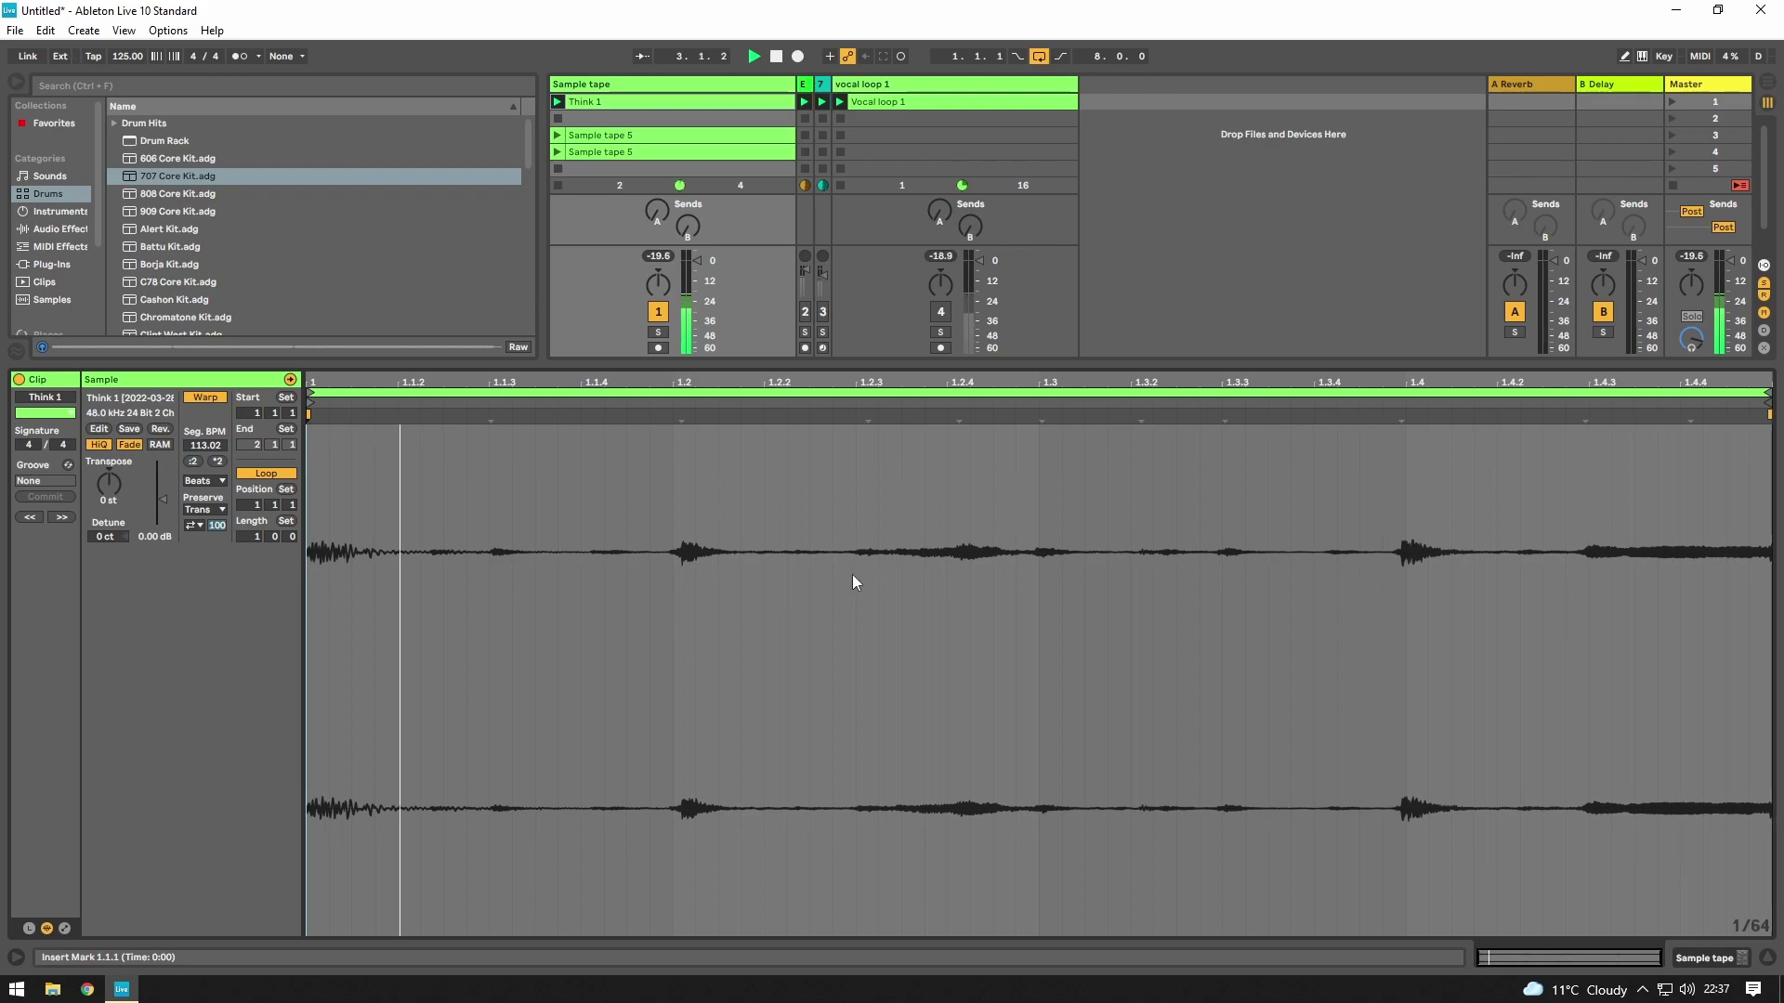
- Try a fixed 1/8 grid for the Think 1 clip, and settle on a fixed 1/16 grid
{"action": "right_click", "coordinate": [948, 608]}
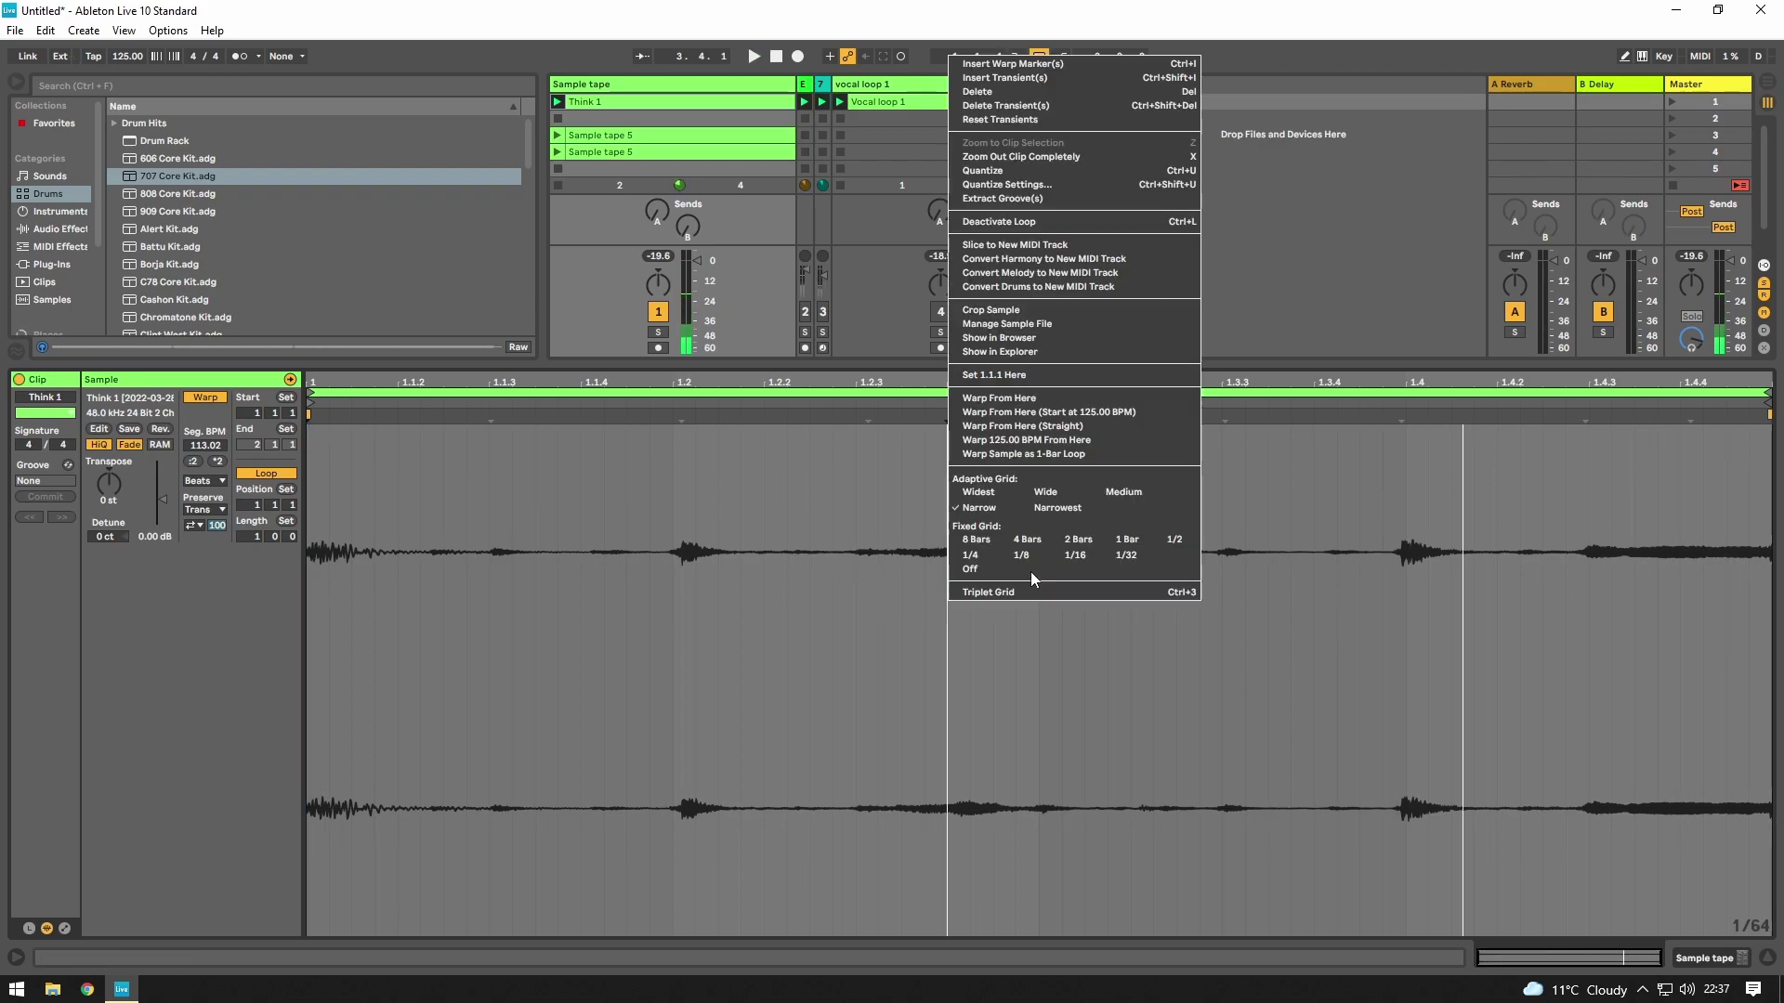
{"action": "left_click", "coordinate": [784, 613]}
{"action": "right_click", "coordinate": [906, 639]}
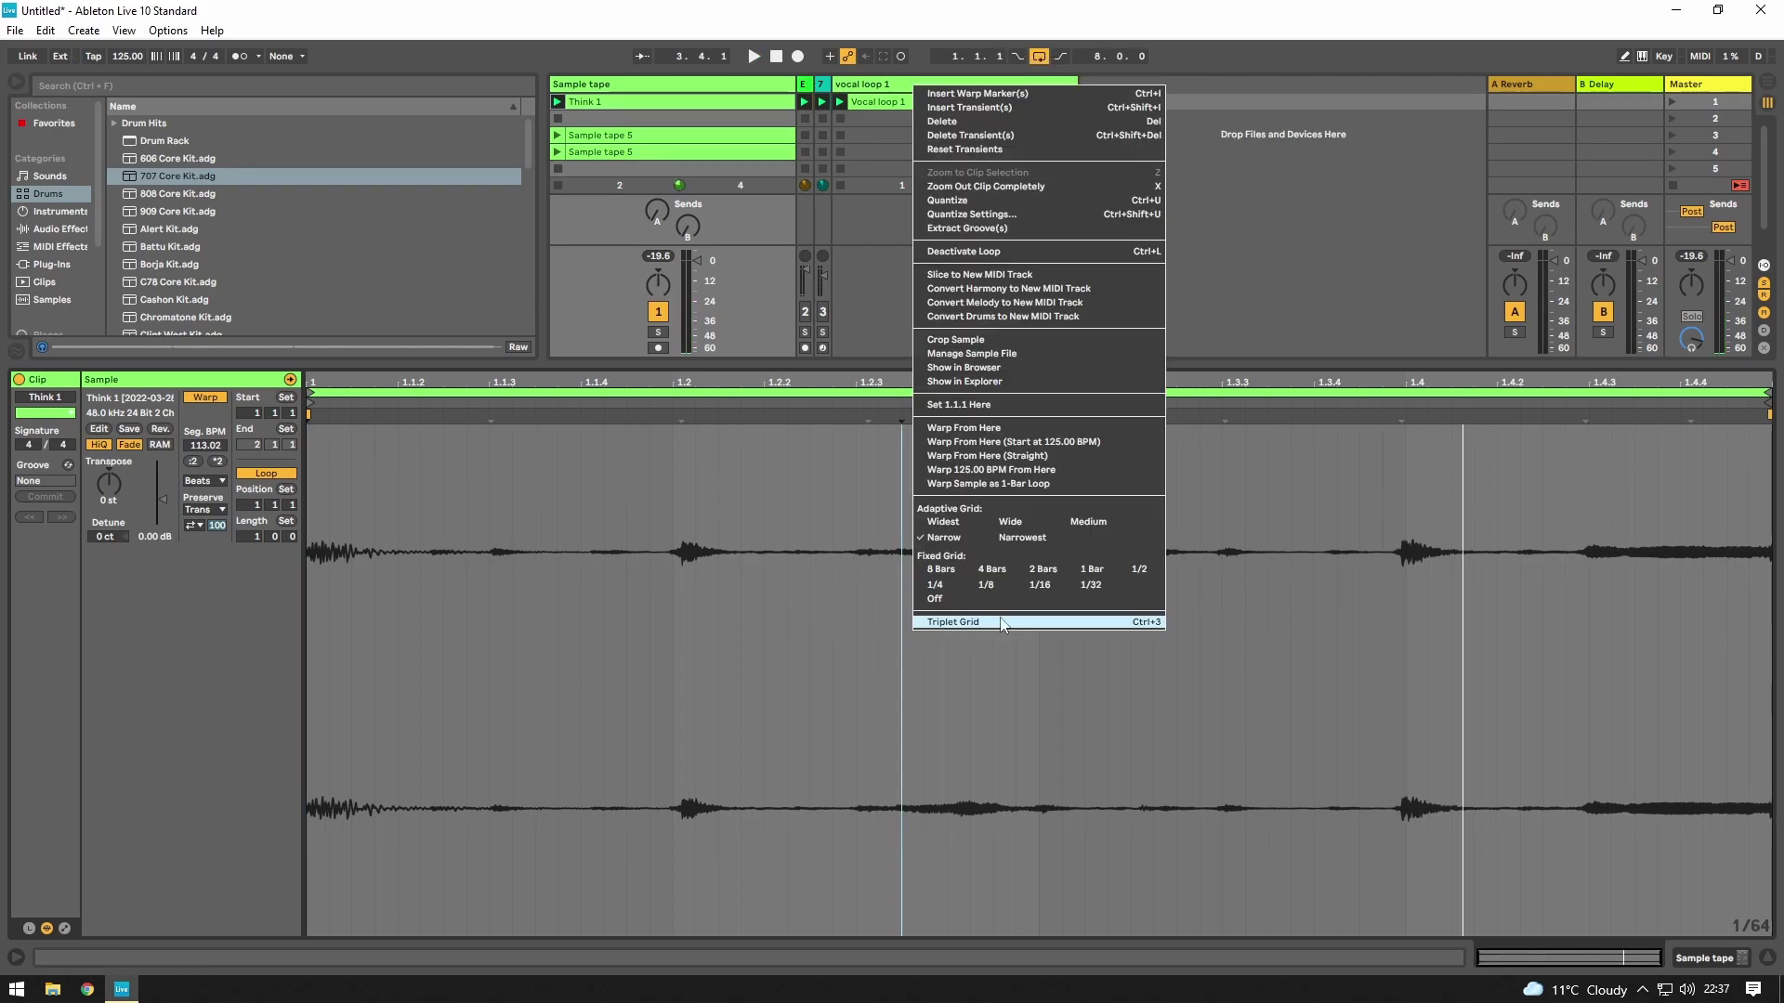
{"action": "left_click", "coordinate": [999, 593]}
{"action": "right_click", "coordinate": [910, 584]}
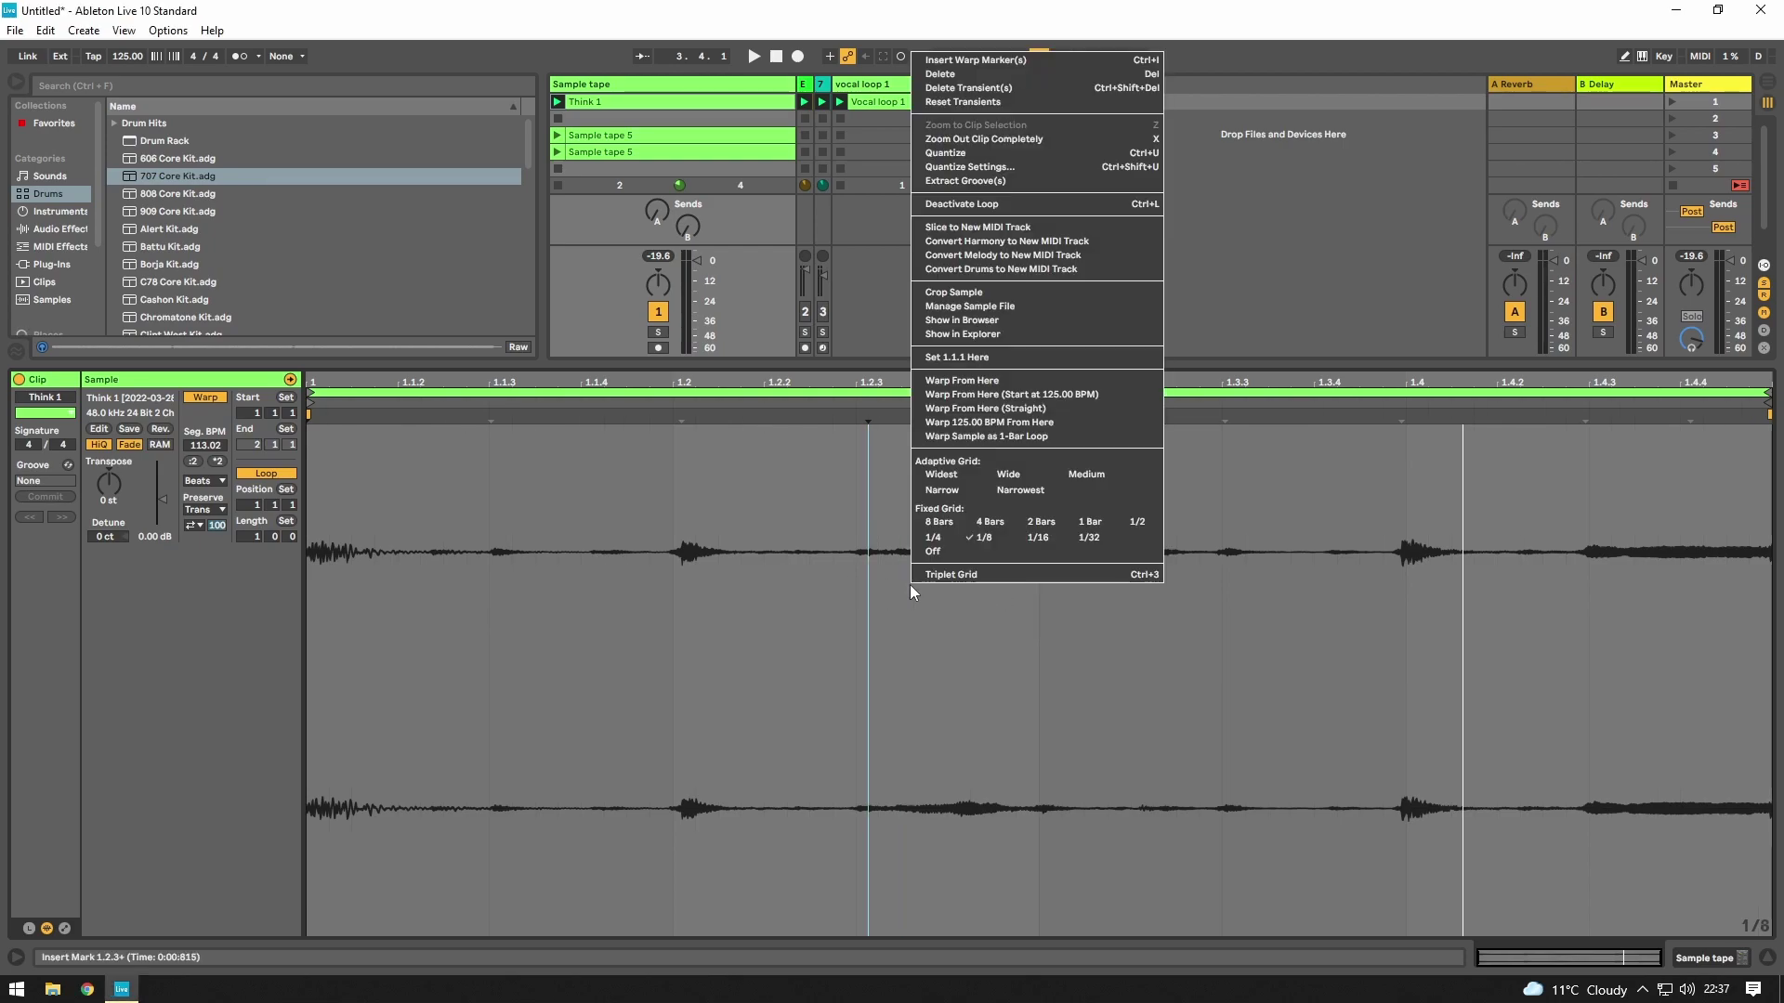
{"action": "left_click", "coordinate": [1036, 541]}
{"action": "left_click", "coordinate": [919, 603]}
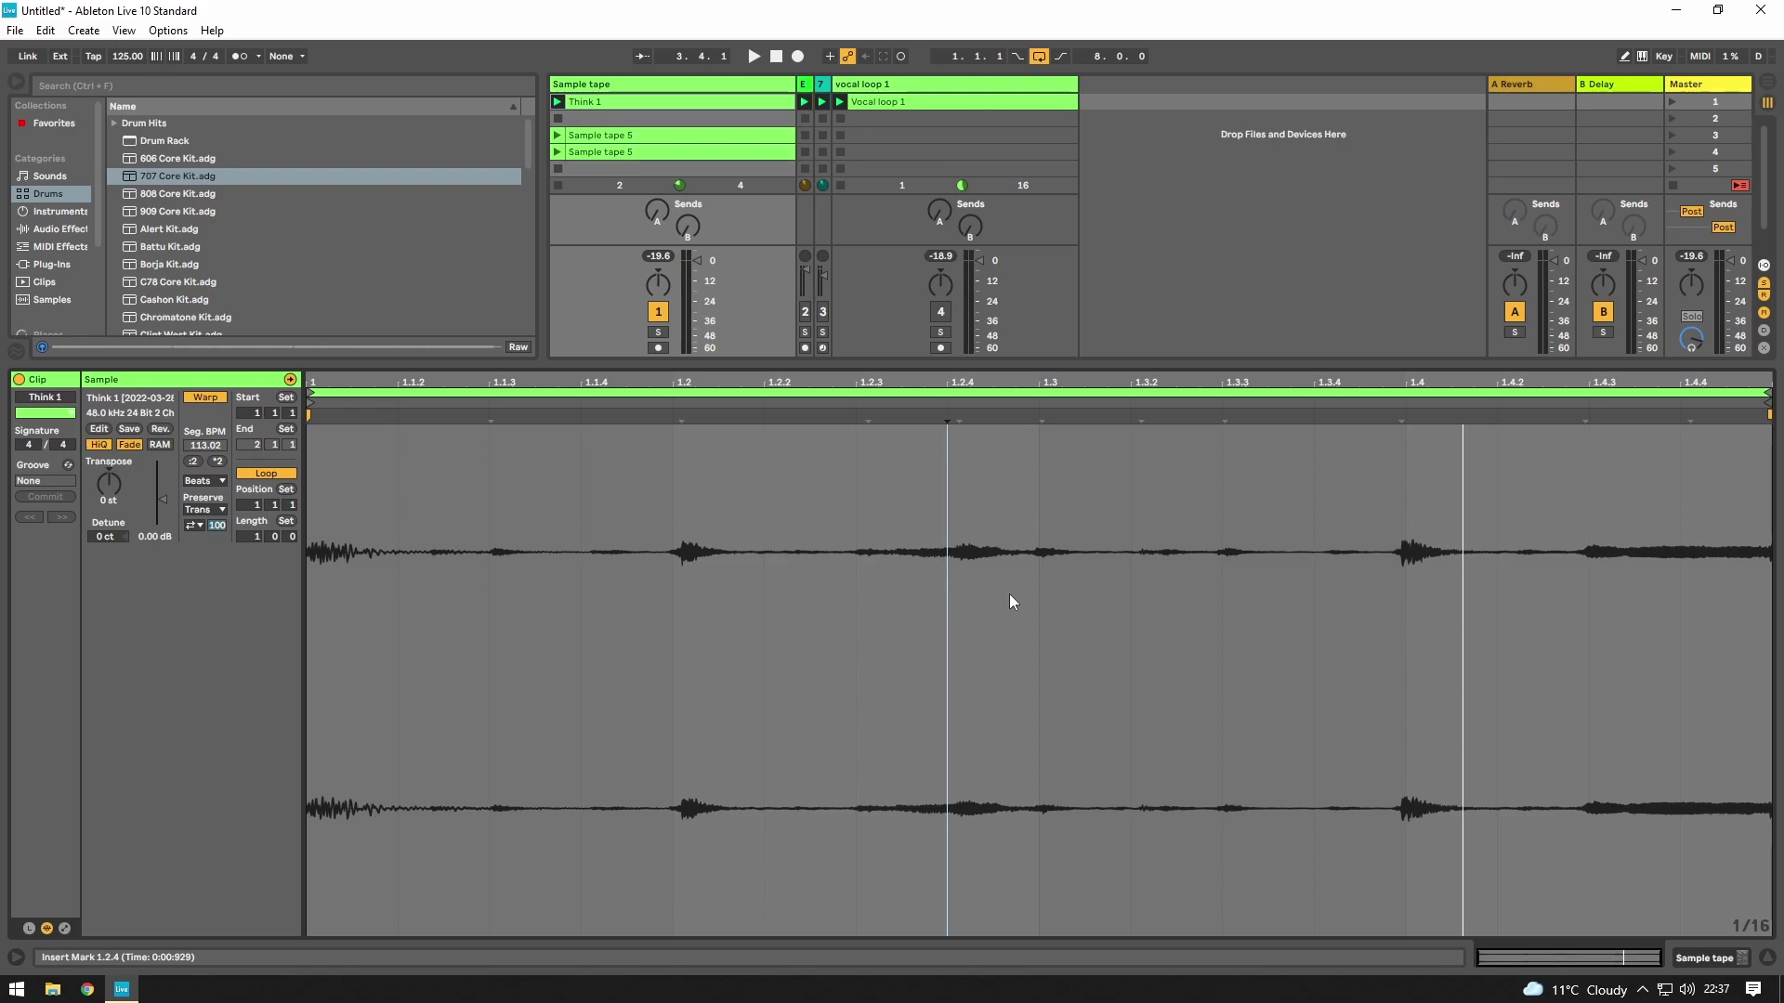
- Place warp markers on Think 1's second-, third- and fourth-beat transients and align them to 1.2.1, 1.3.1 and 1.4.1
{"action": "double_click", "coordinate": [681, 412]}
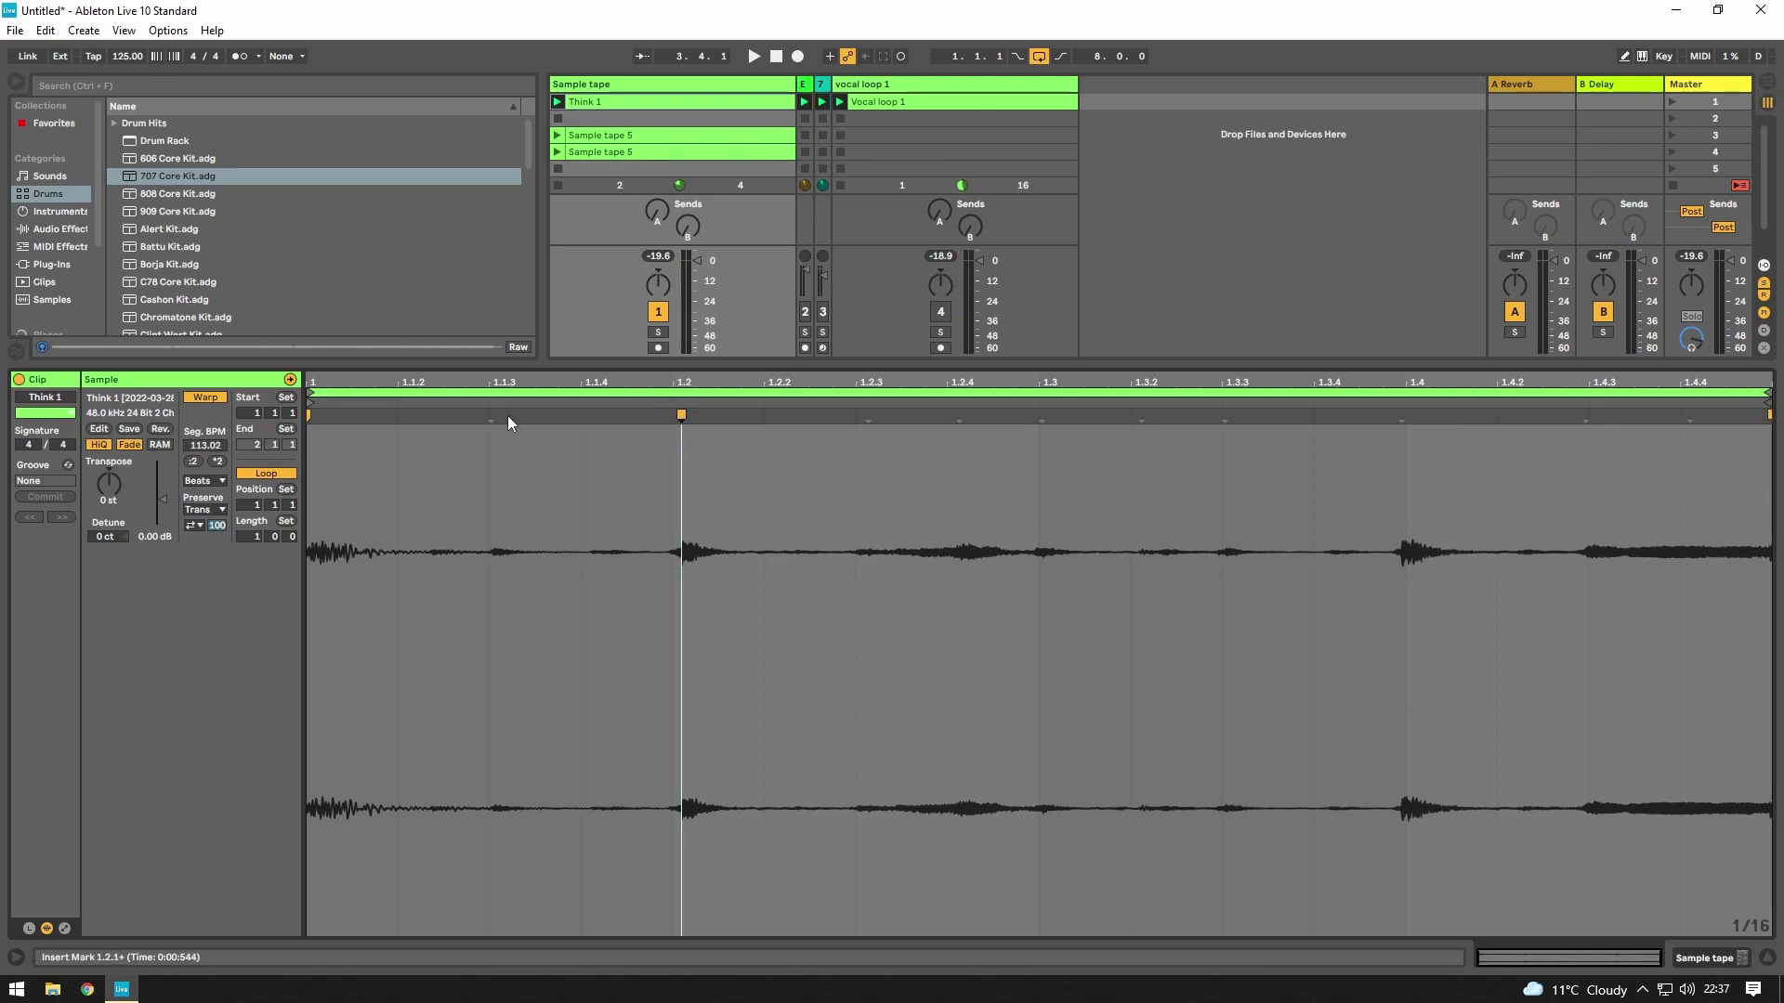
{"action": "double_click", "coordinate": [1039, 413]}
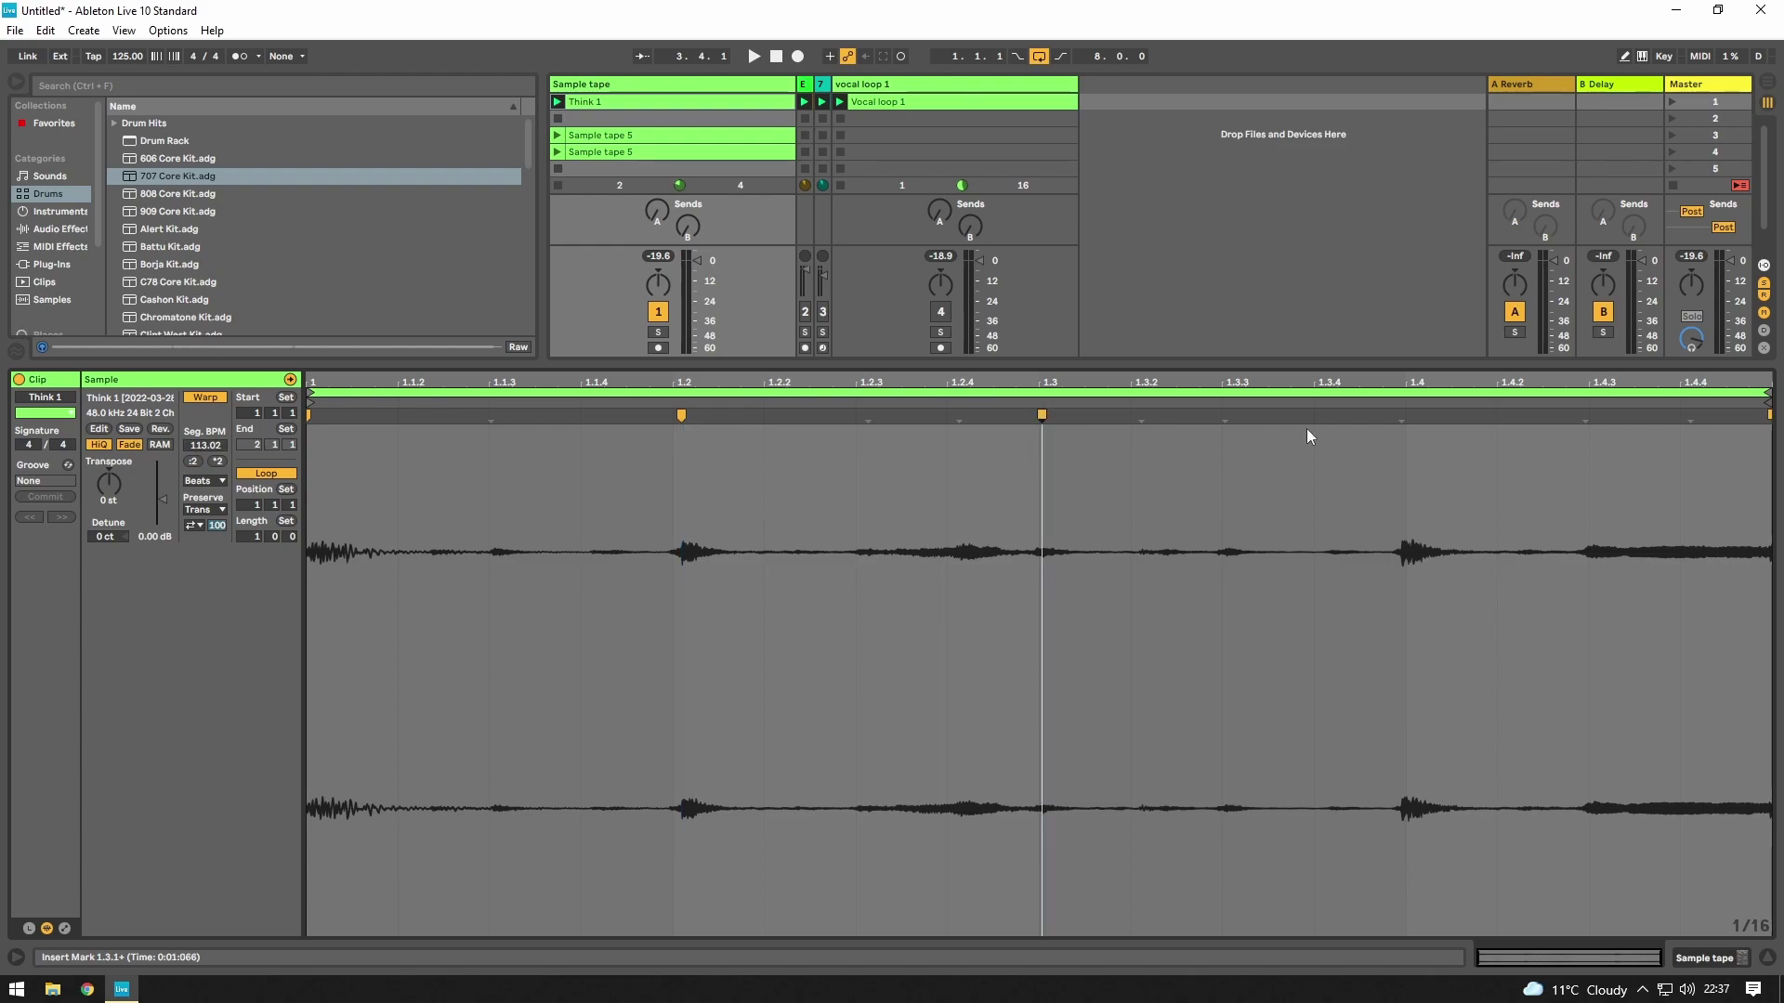
{"action": "left_click", "coordinate": [1222, 632]}
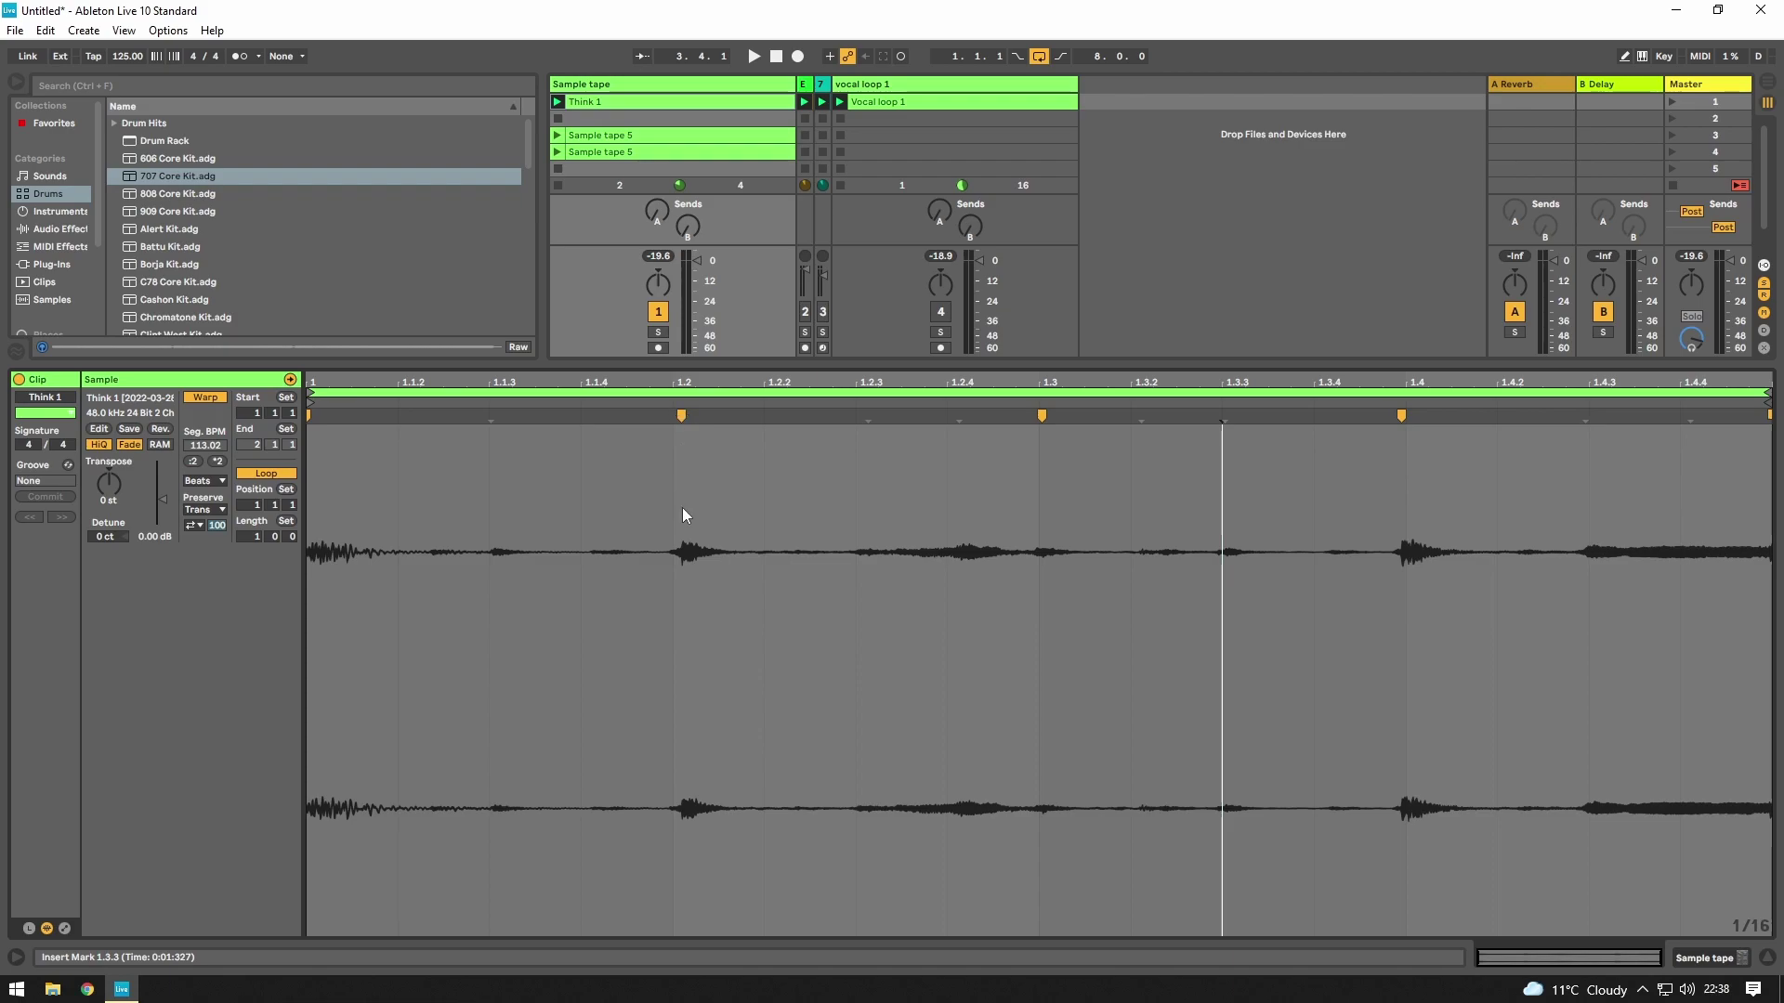
{"action": "left_click_drag", "start_coordinate": [681, 415], "coordinate": [673, 415]}
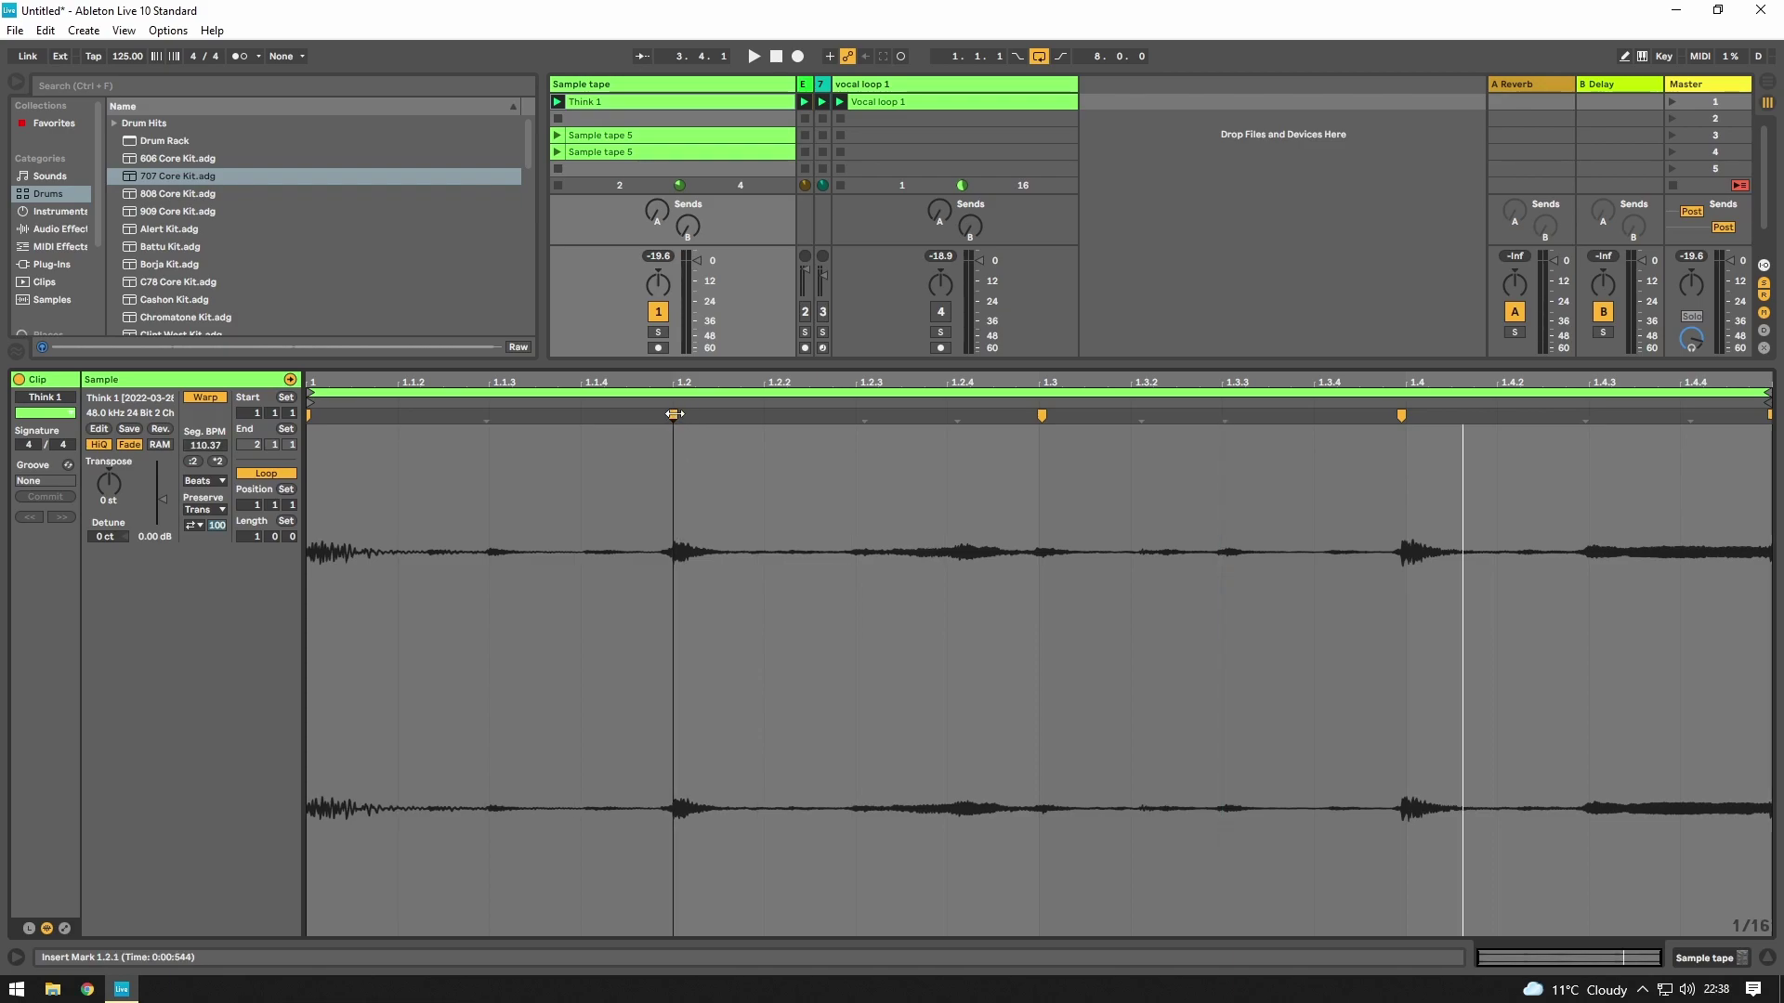
{"action": "left_click_drag", "start_coordinate": [1041, 415], "coordinate": [1038, 415]}
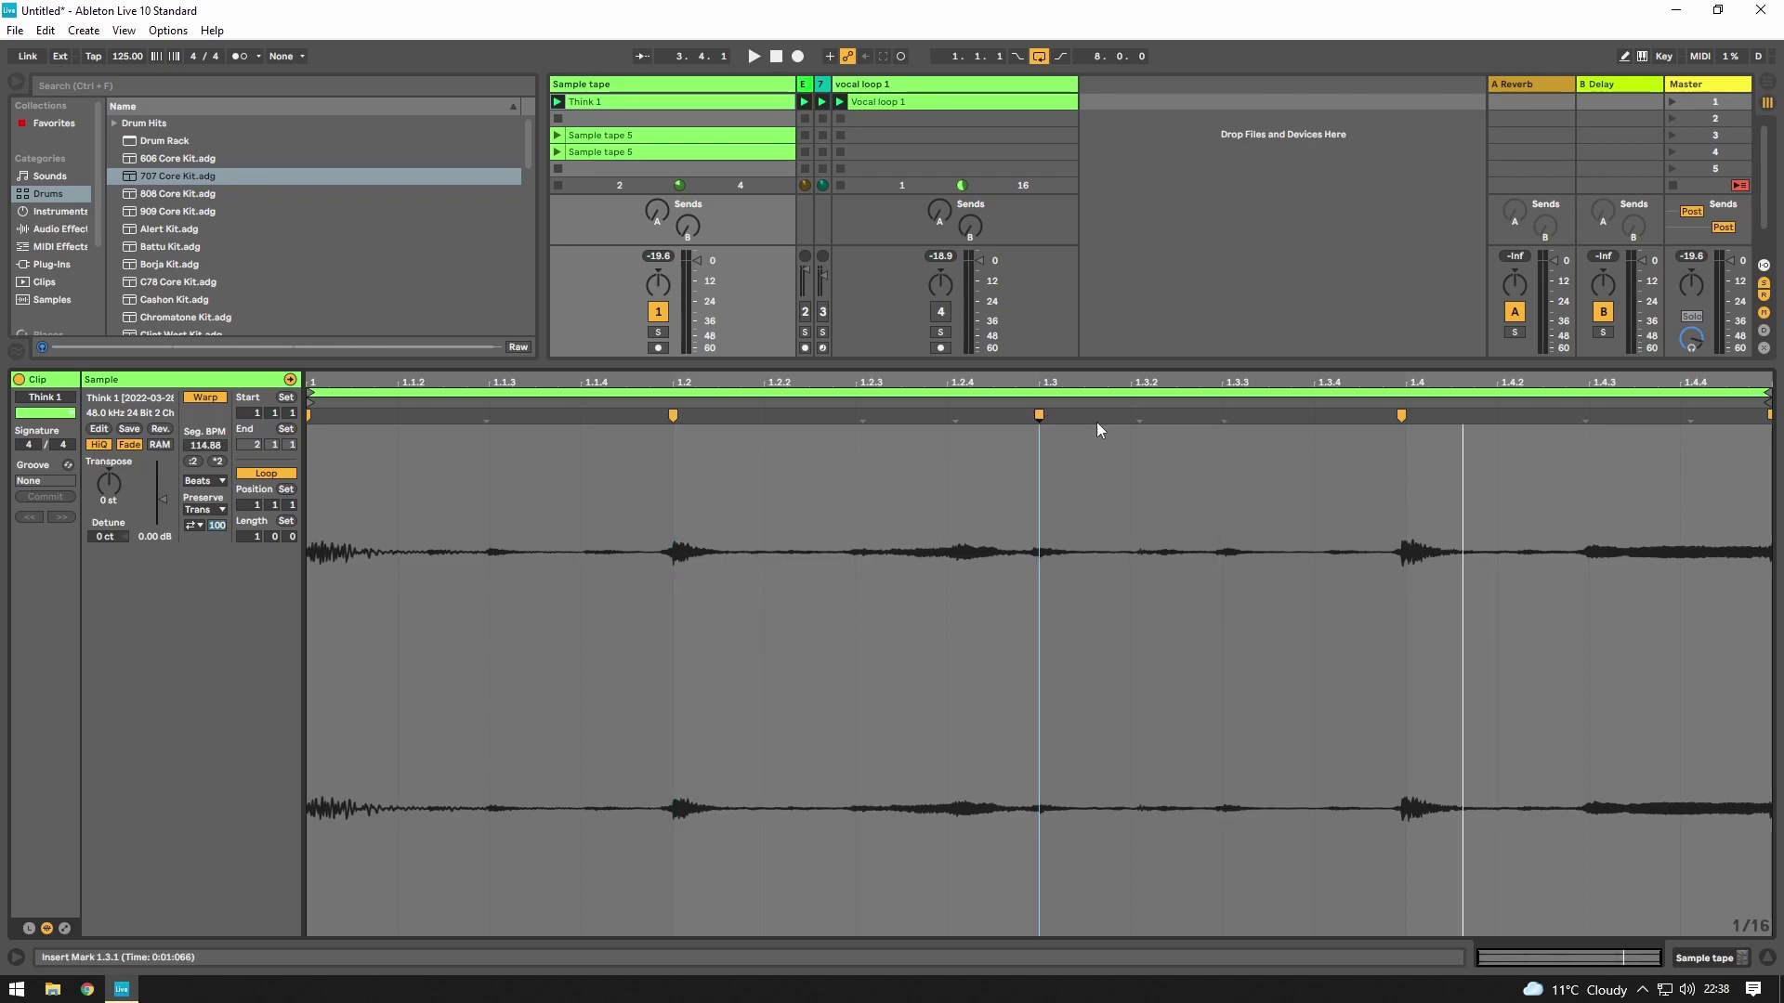
{"action": "left_click_drag", "start_coordinate": [1401, 415], "coordinate": [1407, 415]}
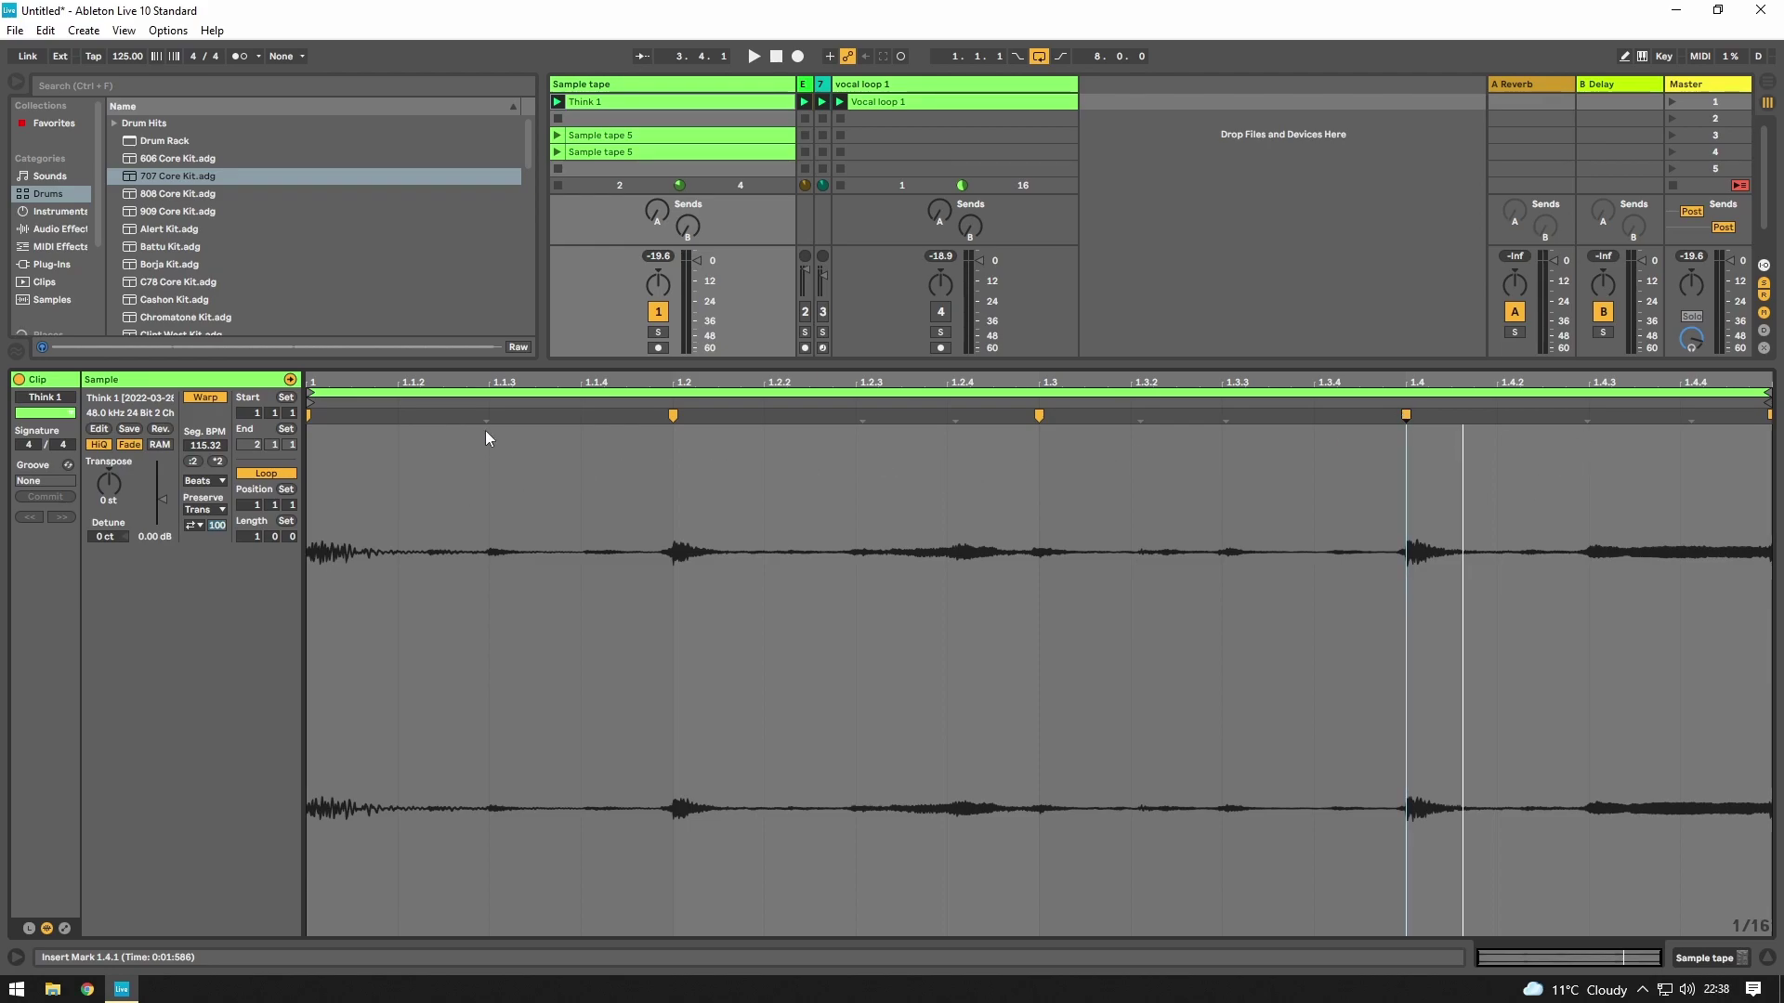
- Place a warp marker on the sustained sound near the end of Think 1, align it to 1.4.3, and play the loop
{"action": "left_click", "coordinate": [1587, 545]}
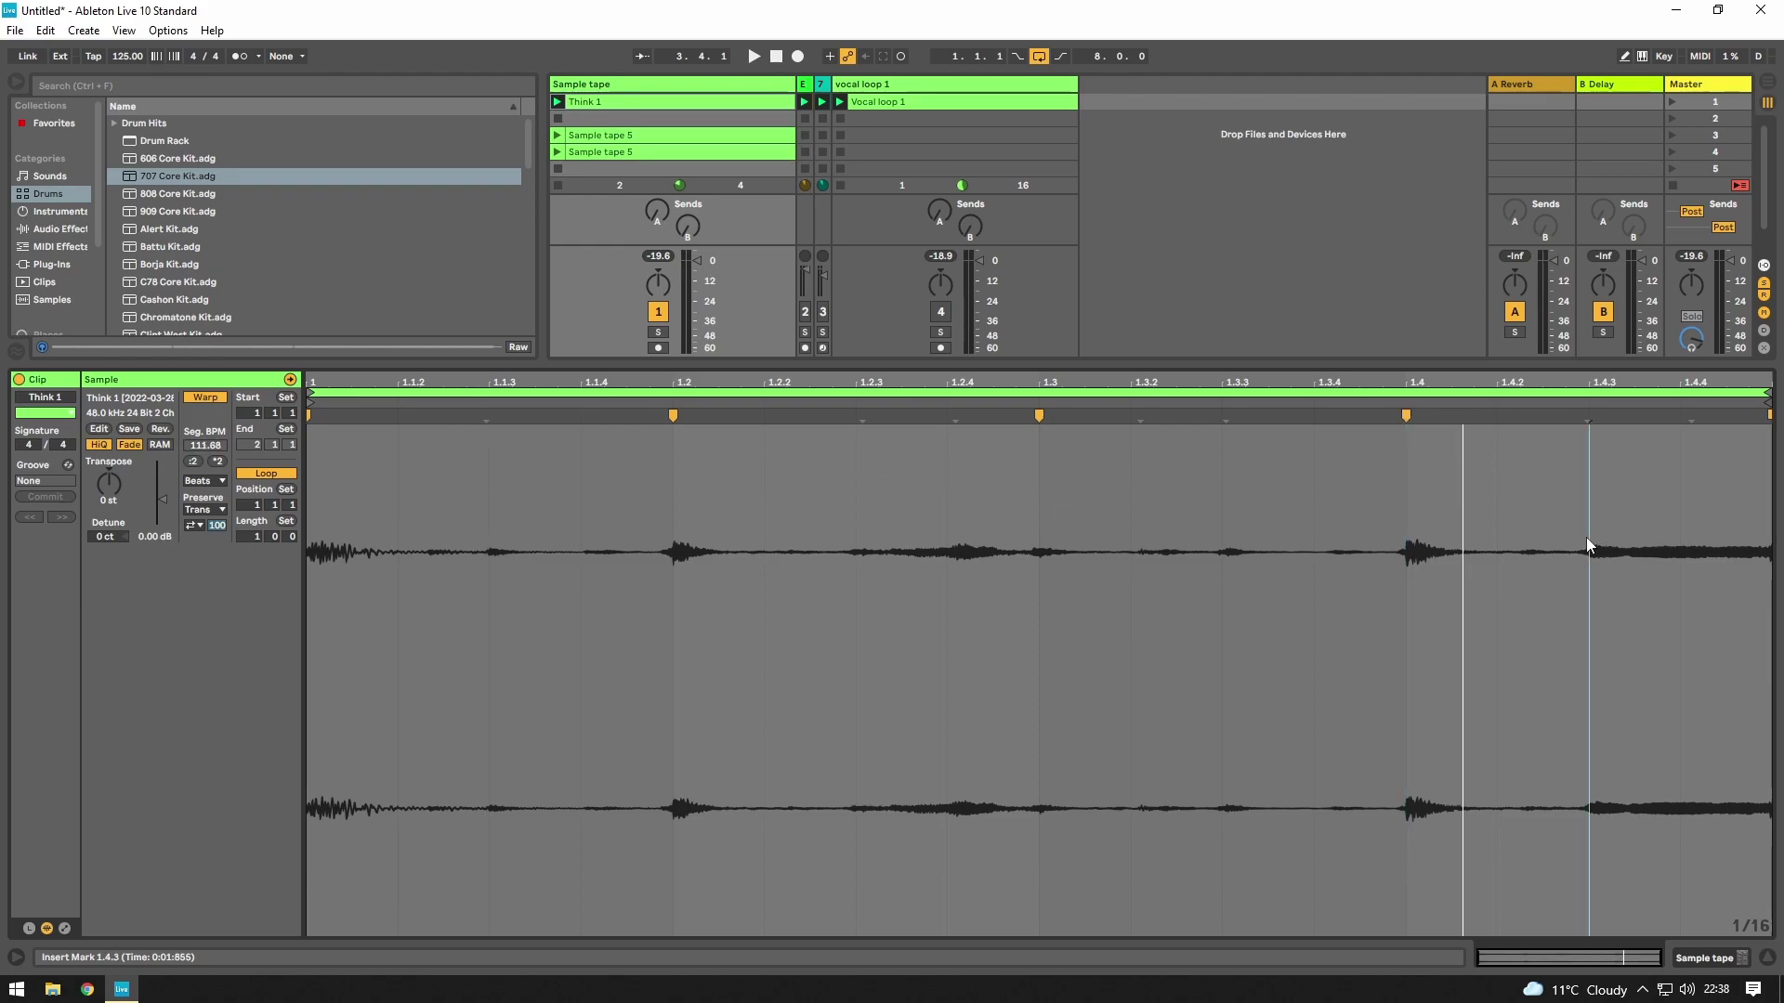
{"action": "double_click", "coordinate": [1588, 416]}
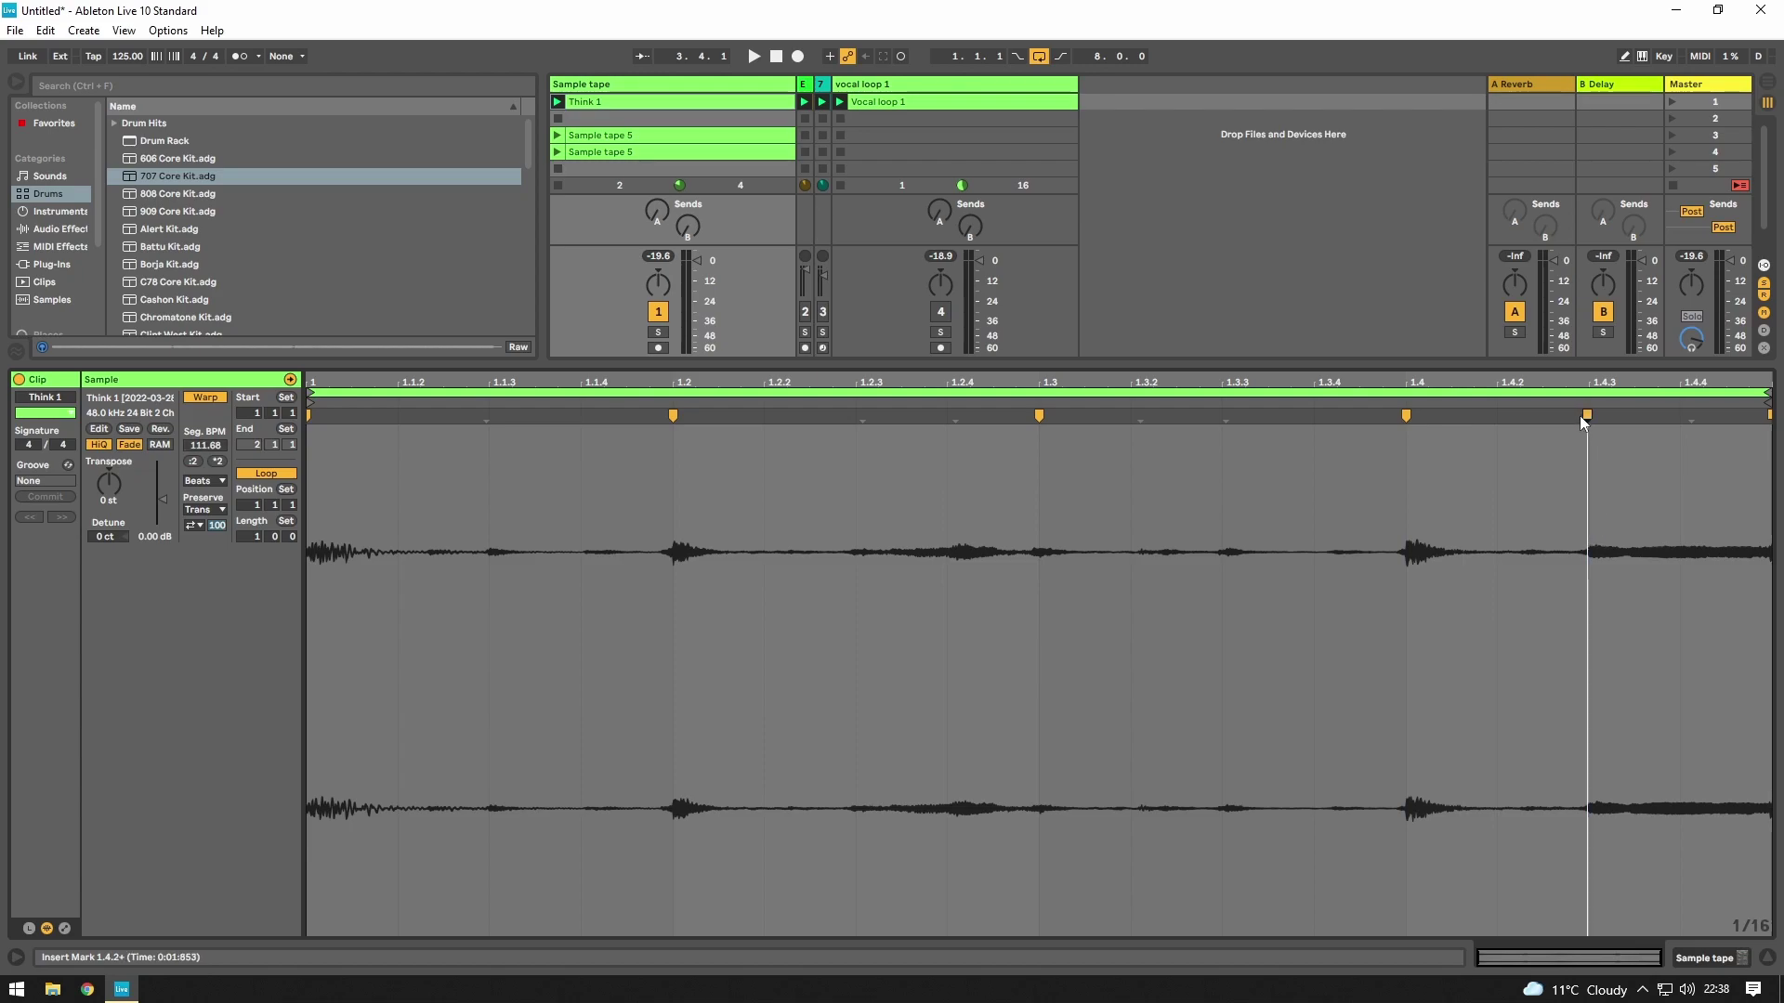
{"action": "left_click", "coordinate": [1579, 548]}
{"action": "left_click_drag", "start_coordinate": [1591, 553], "coordinate": [1771, 567]}
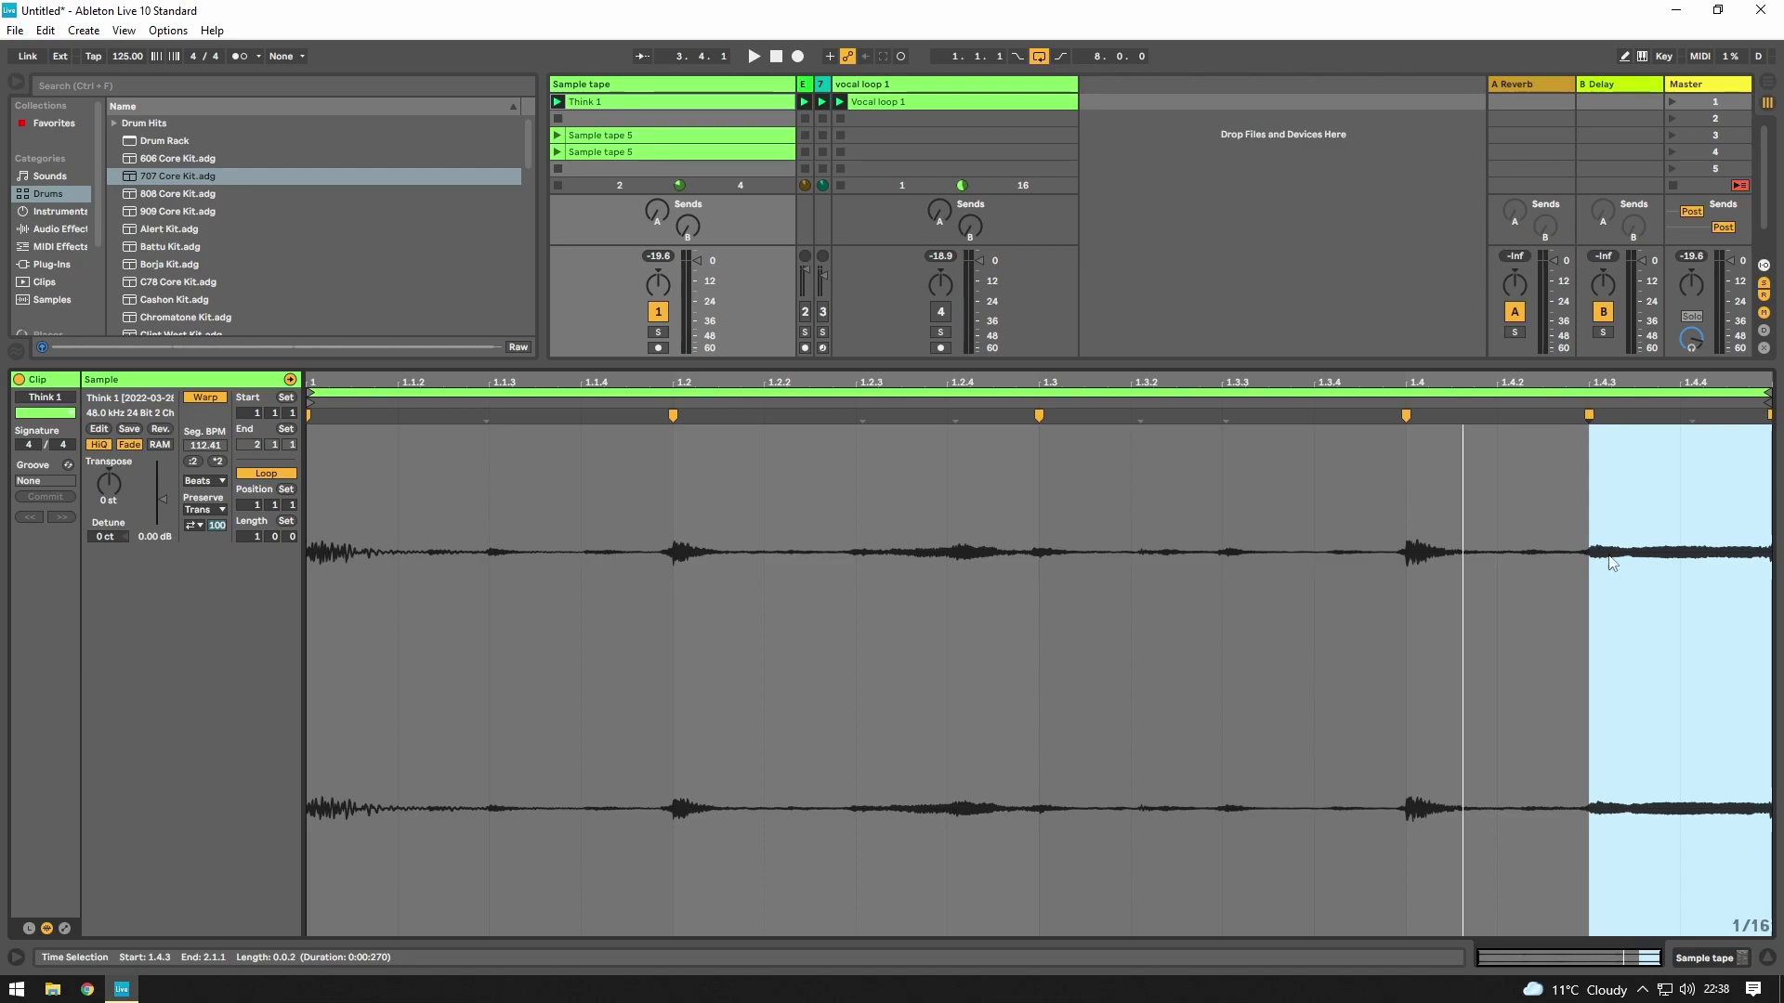
{"action": "left_click", "coordinate": [1236, 513]}
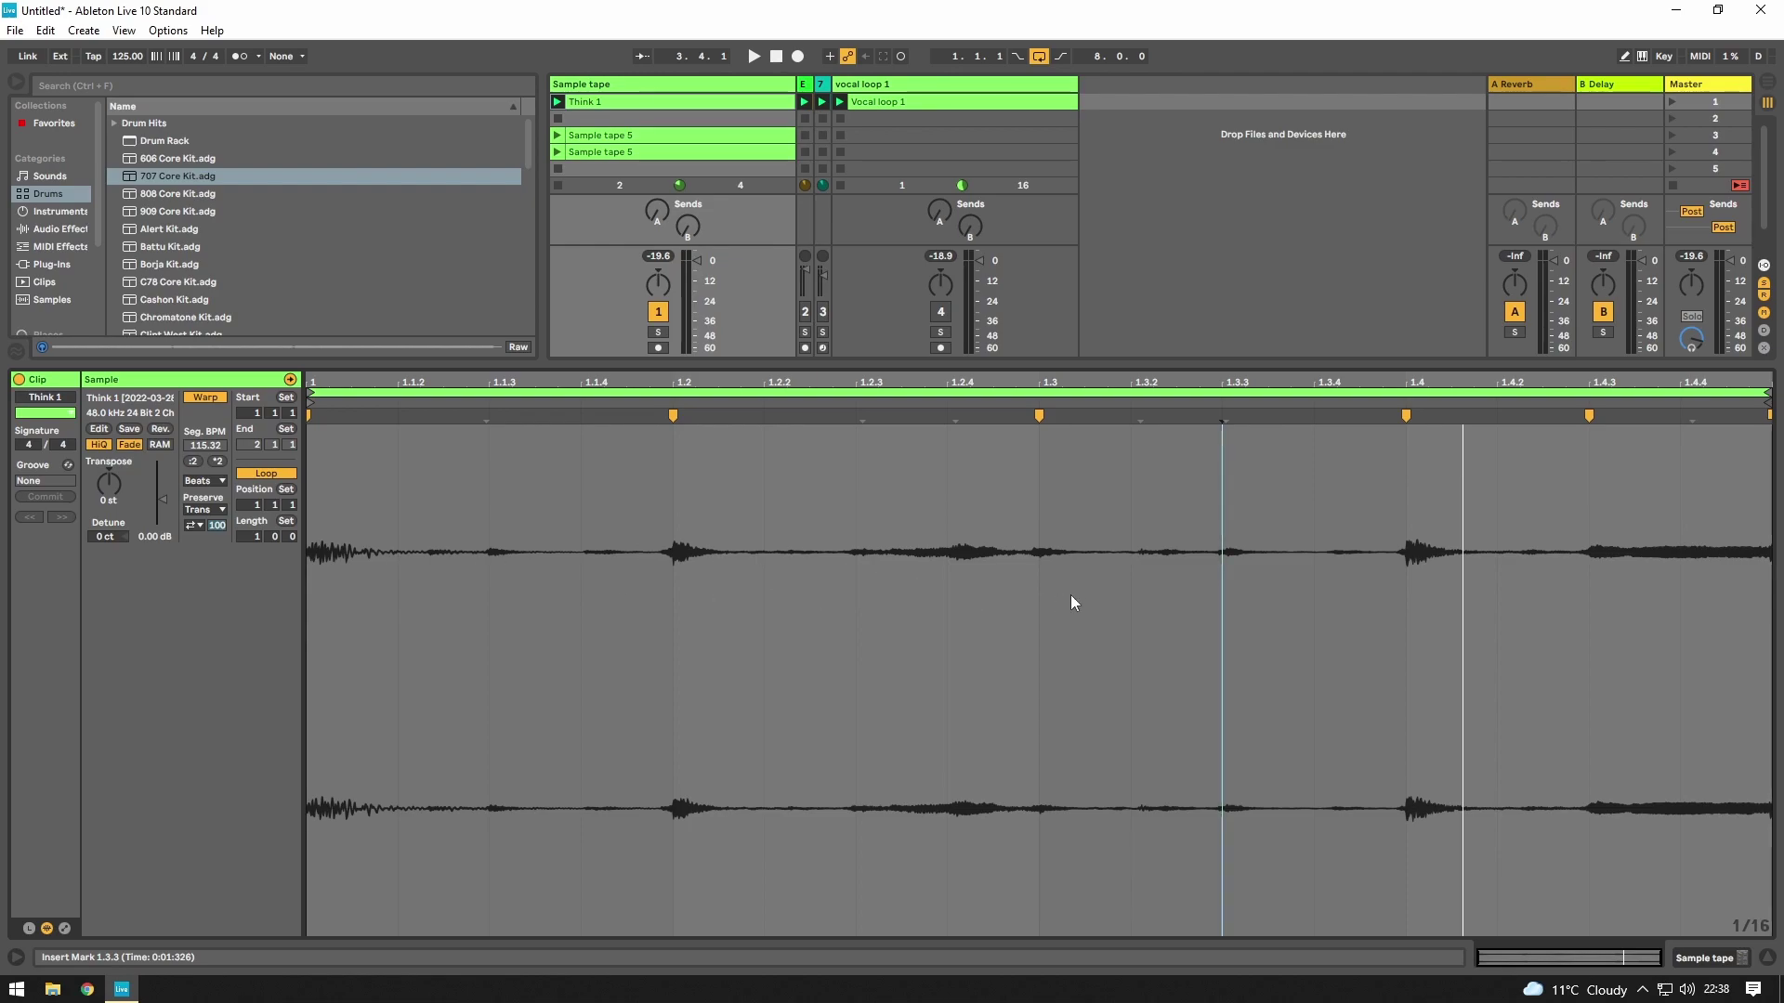
{"action": "key", "text": "space"}
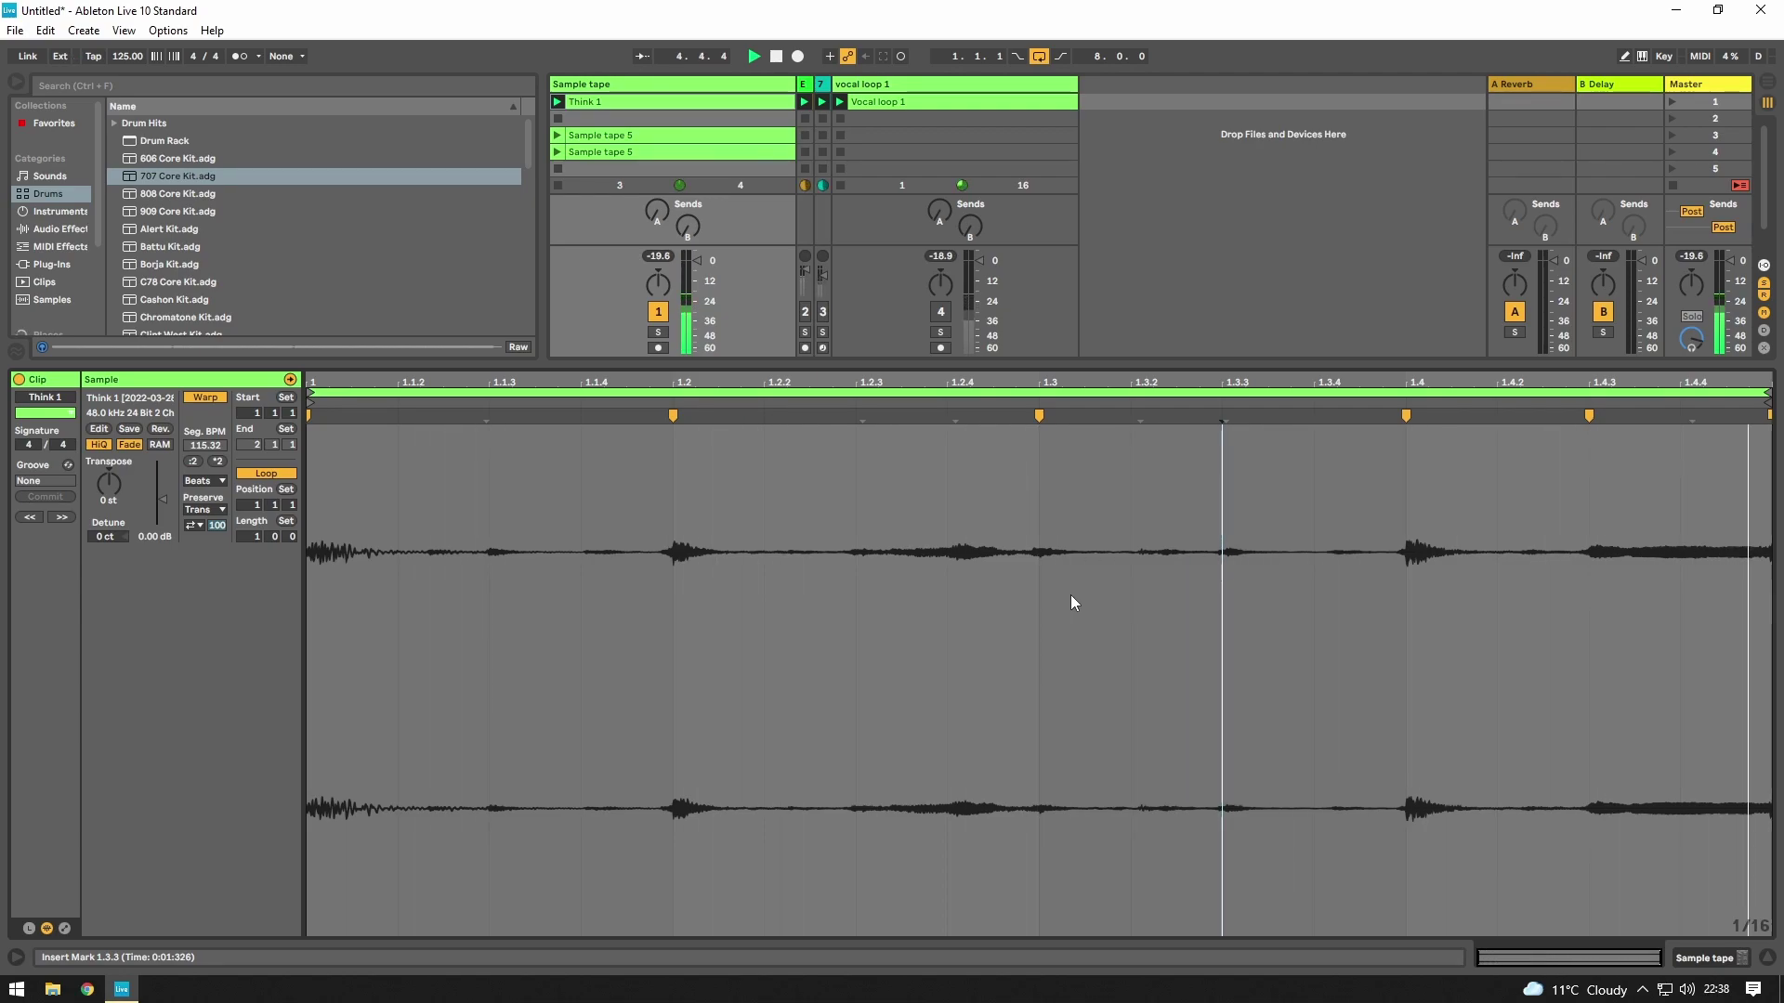
- Open the third scene's Sample tape 5 clip and play the recording from about bar 12
{"action": "key", "text": "space"}
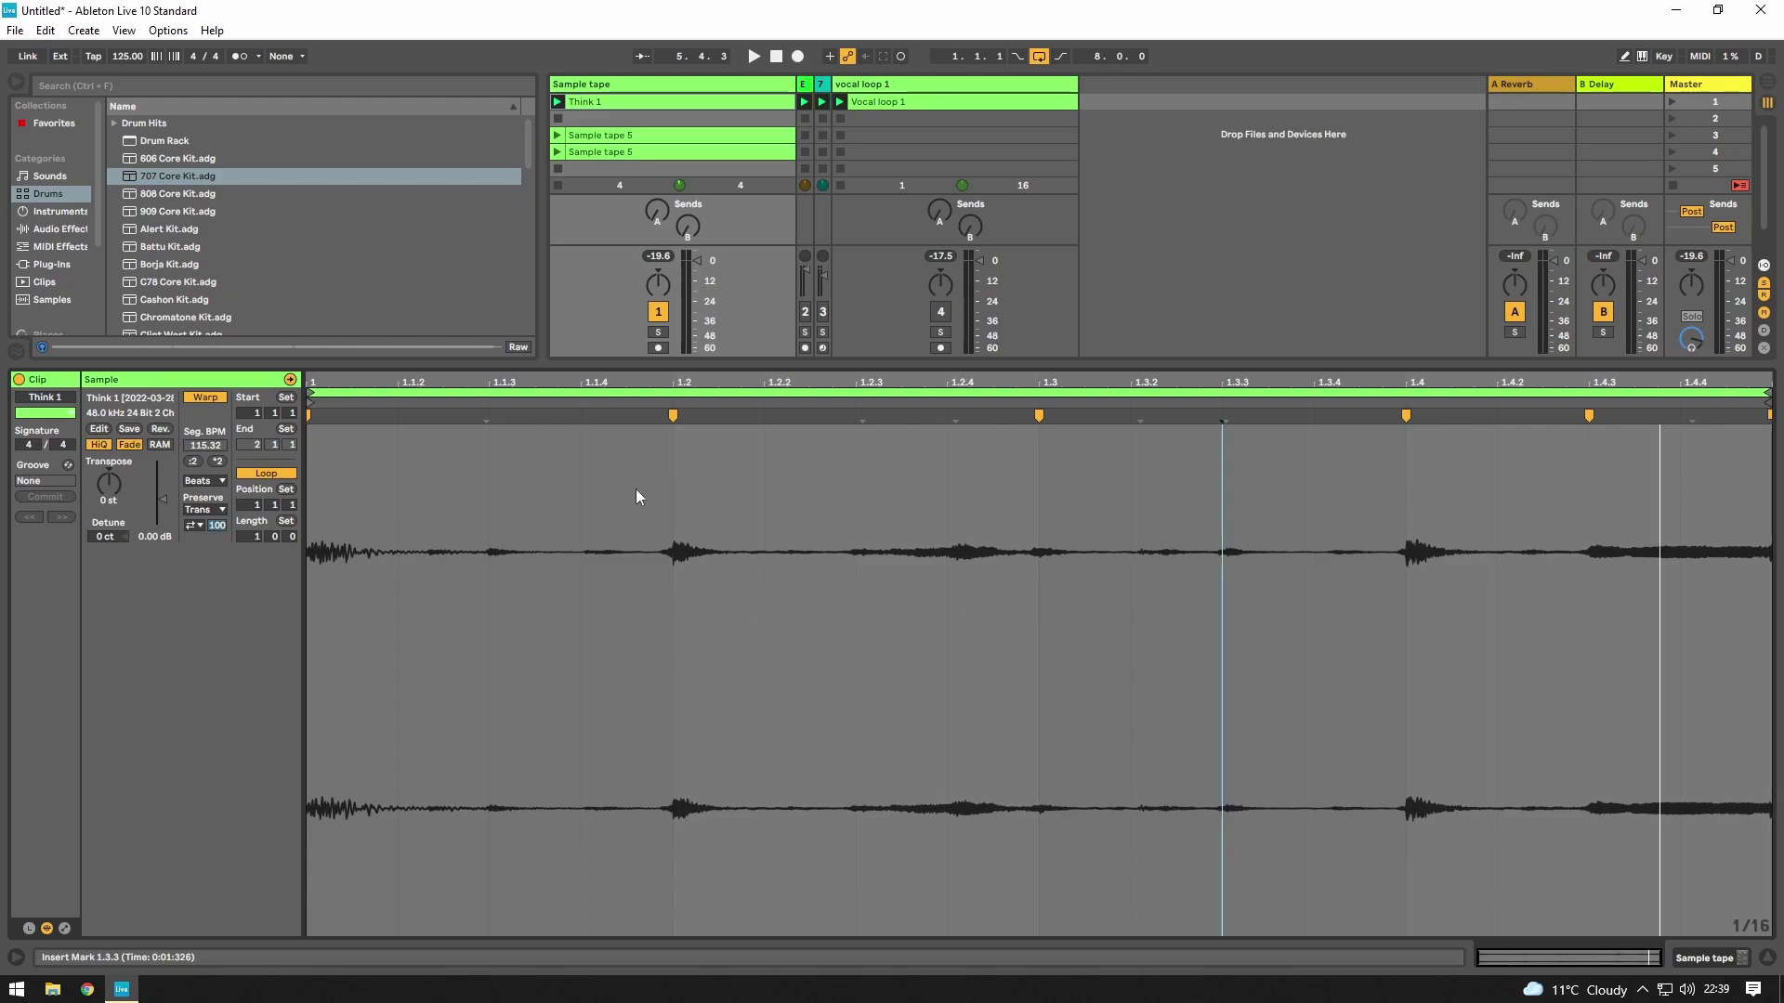
{"action": "left_click", "coordinate": [632, 137]}
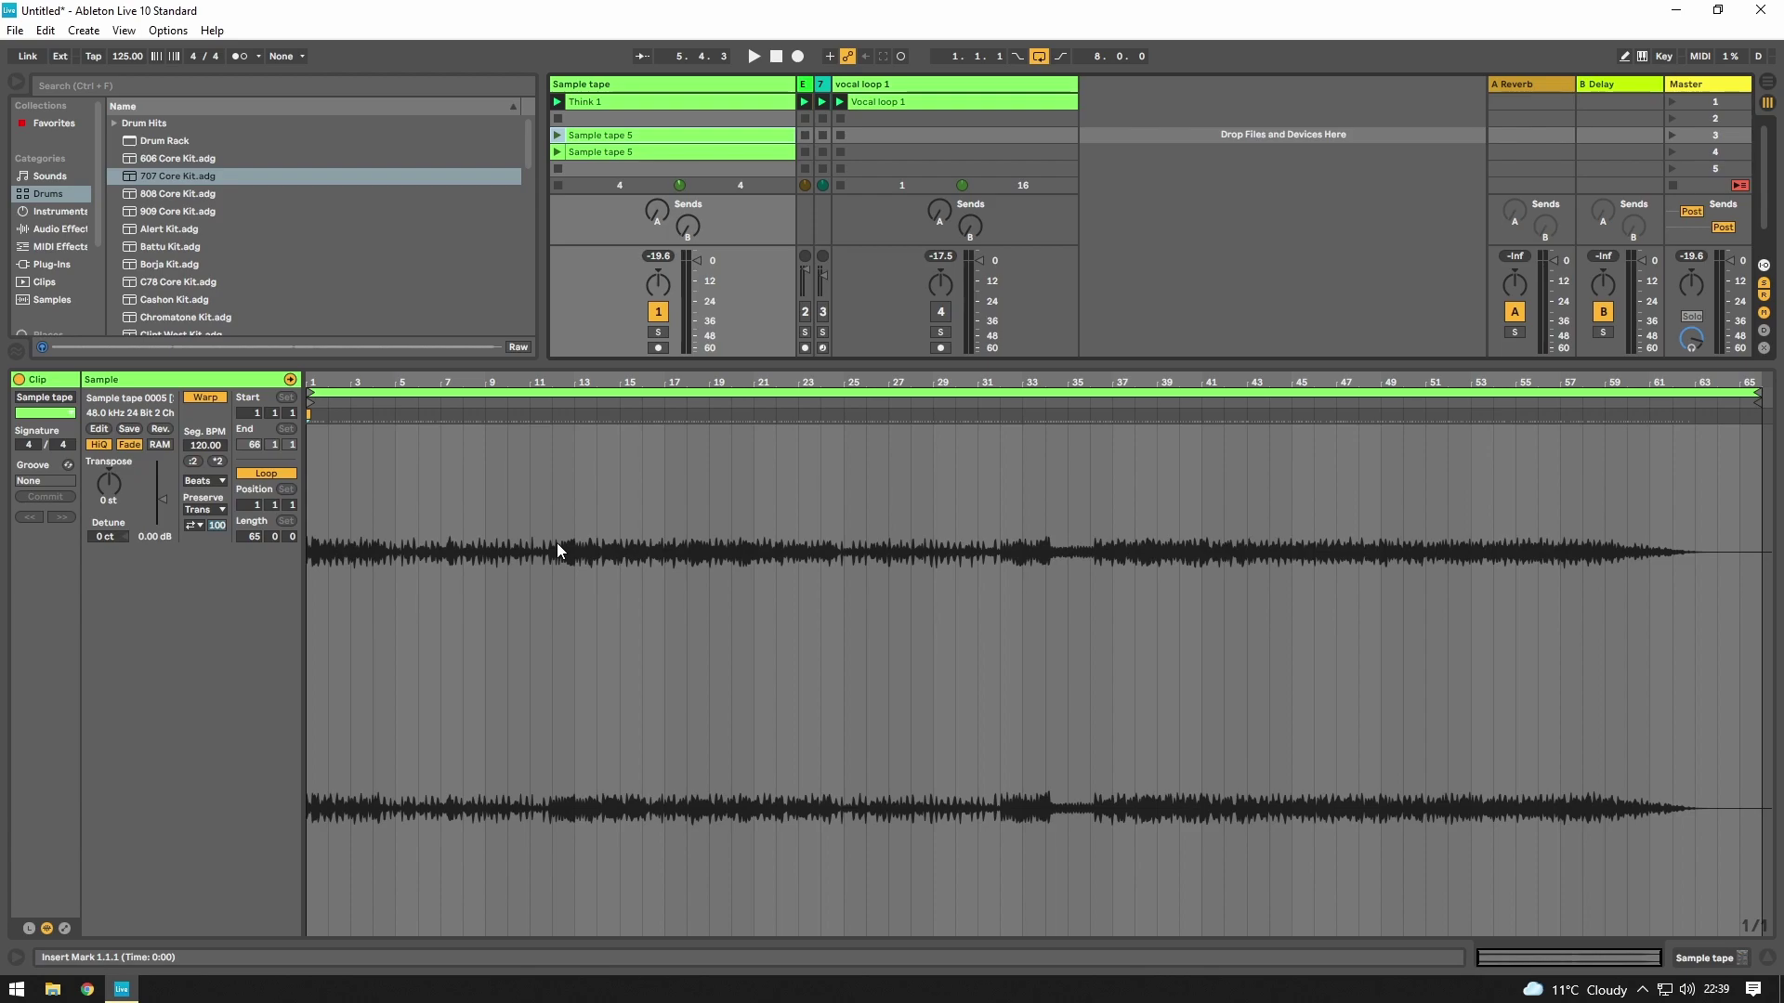
{"action": "scroll", "coordinate": [557, 550], "scroll_direction": "up", "scroll_amount": 3}
{"action": "left_click_drag", "start_coordinate": [557, 550], "coordinate": [1194, 589]}
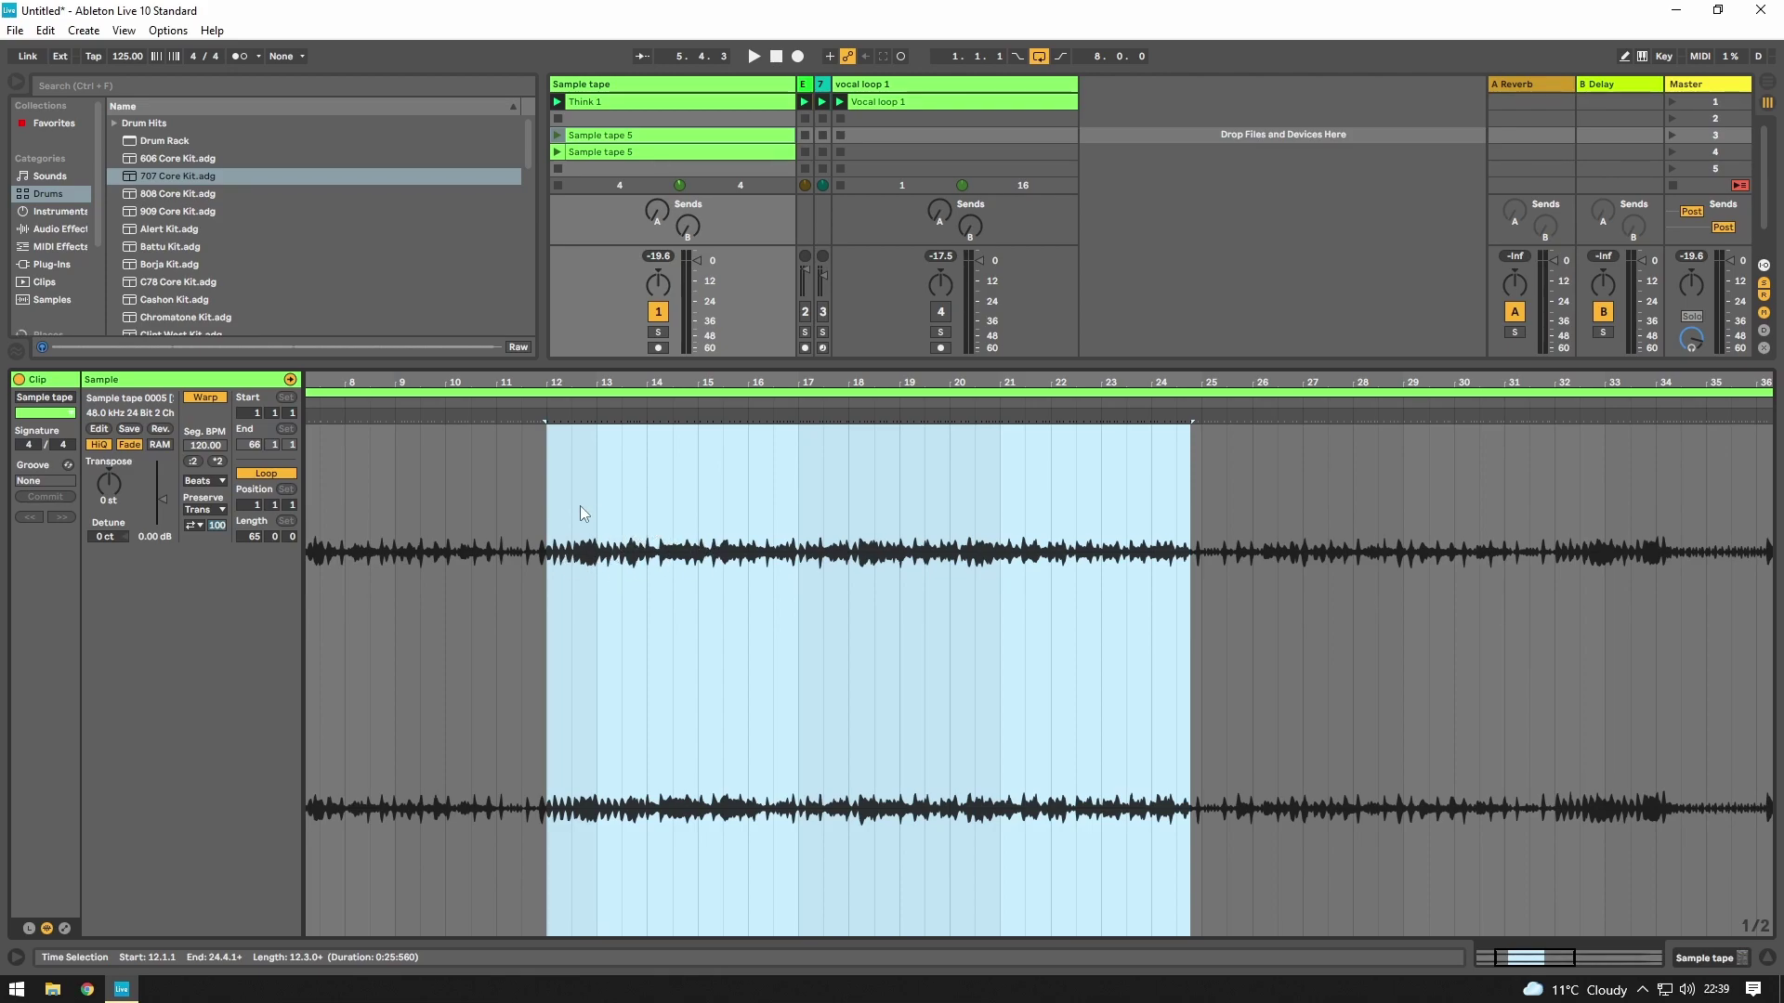
{"action": "left_click", "coordinate": [551, 403]}
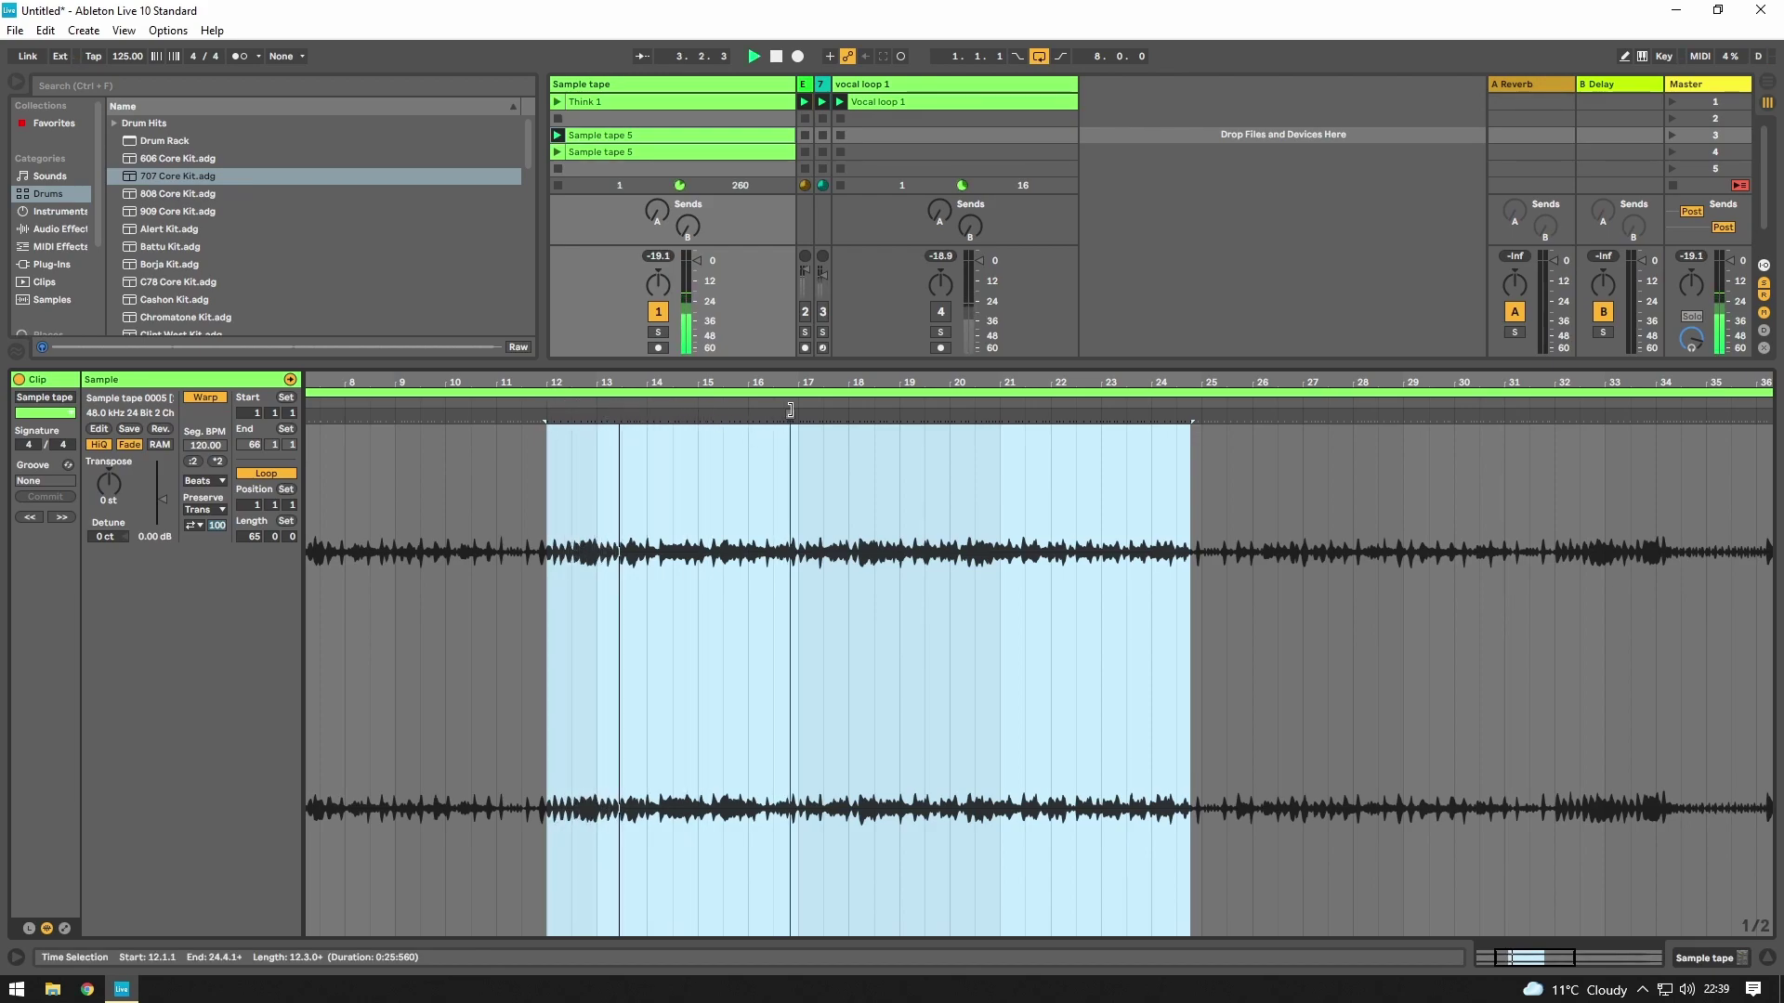
{"action": "key", "text": "space"}
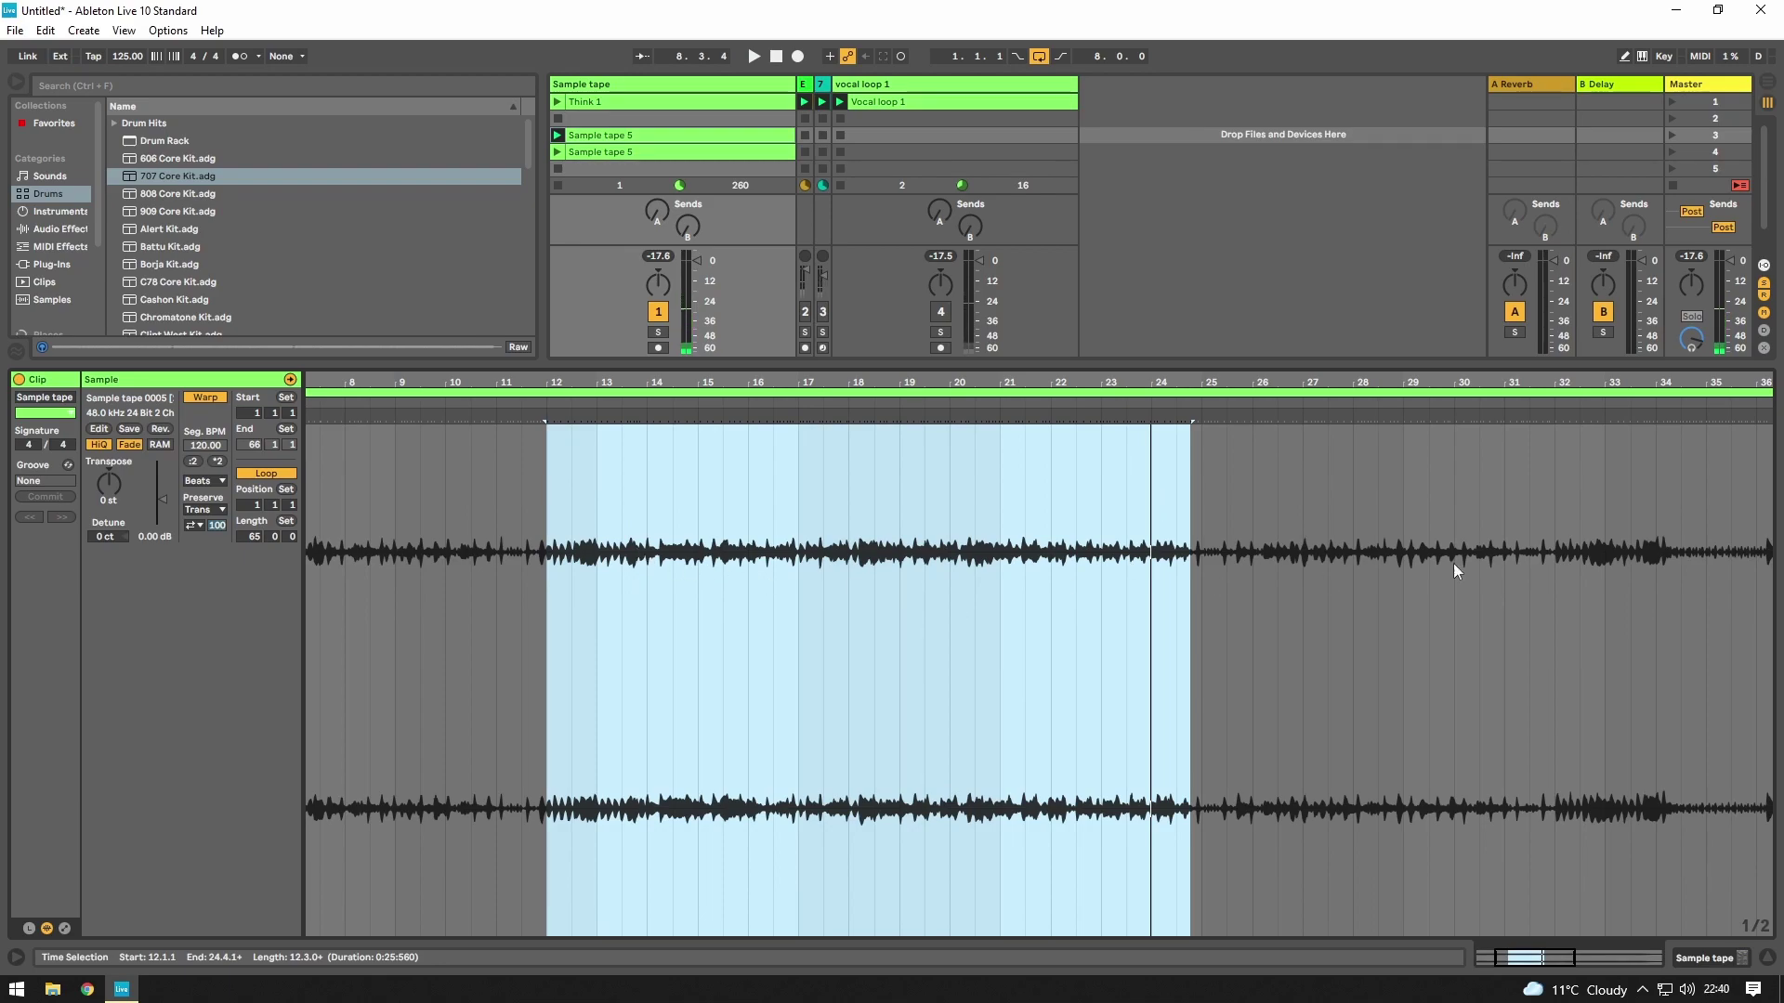
- Highlight the section from 15.1.1 to 20.1.1 and examine the waveform further on, from about bar 23 to 35
{"action": "left_click_drag", "start_coordinate": [569, 531], "coordinate": [1148, 613]}
{"action": "left_click", "coordinate": [838, 516]}
{"action": "left_click_drag", "start_coordinate": [838, 513], "coordinate": [962, 553]}
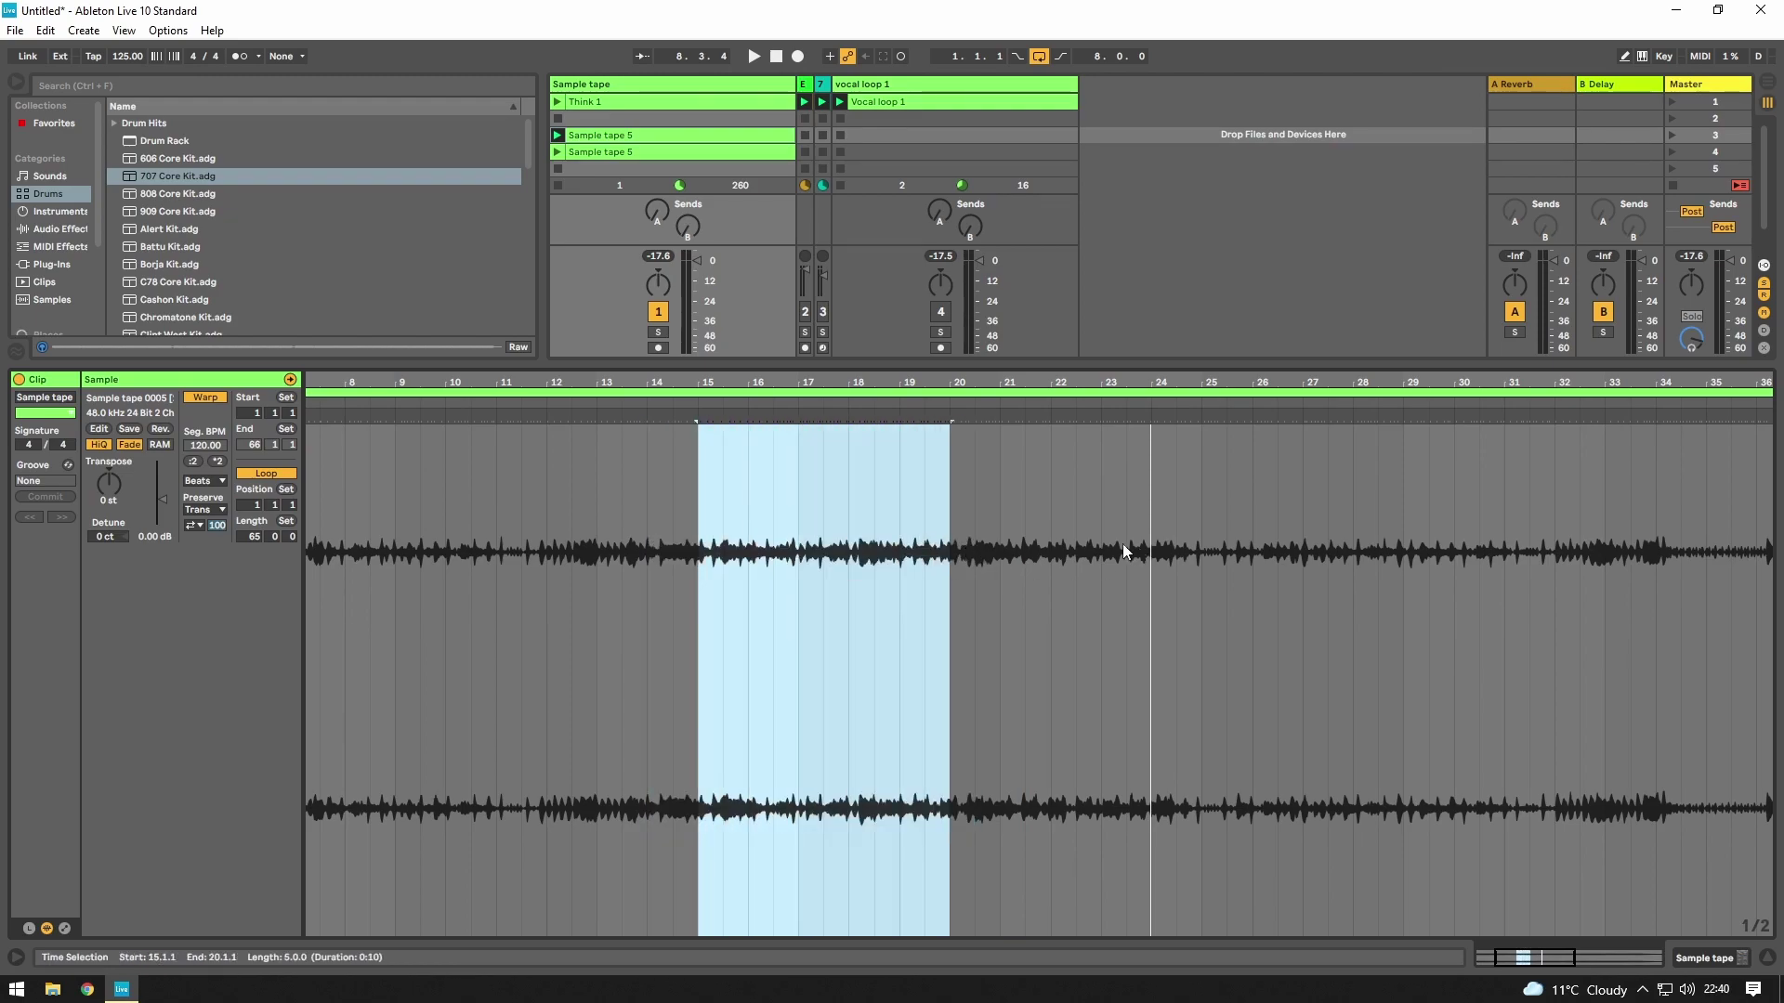
{"action": "scroll", "coordinate": [1139, 558], "scroll_direction": "right", "scroll_amount": 3}
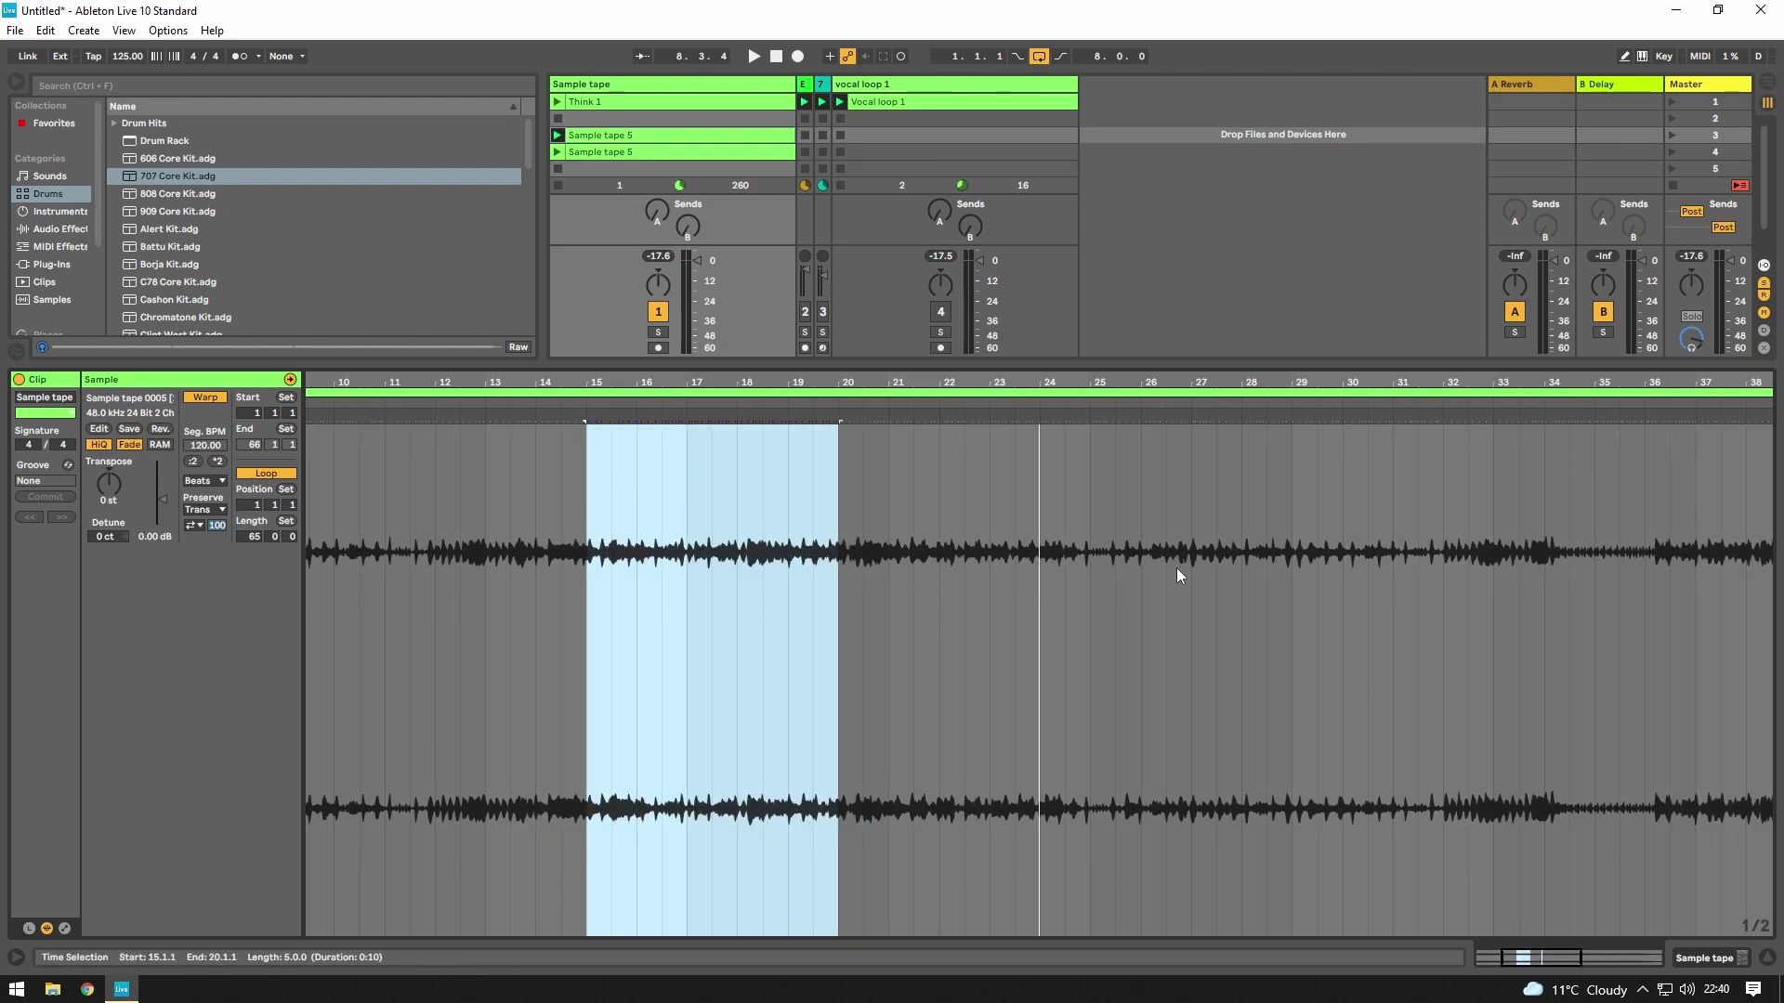
{"action": "scroll", "coordinate": [1161, 573], "scroll_direction": "right", "scroll_amount": 8}
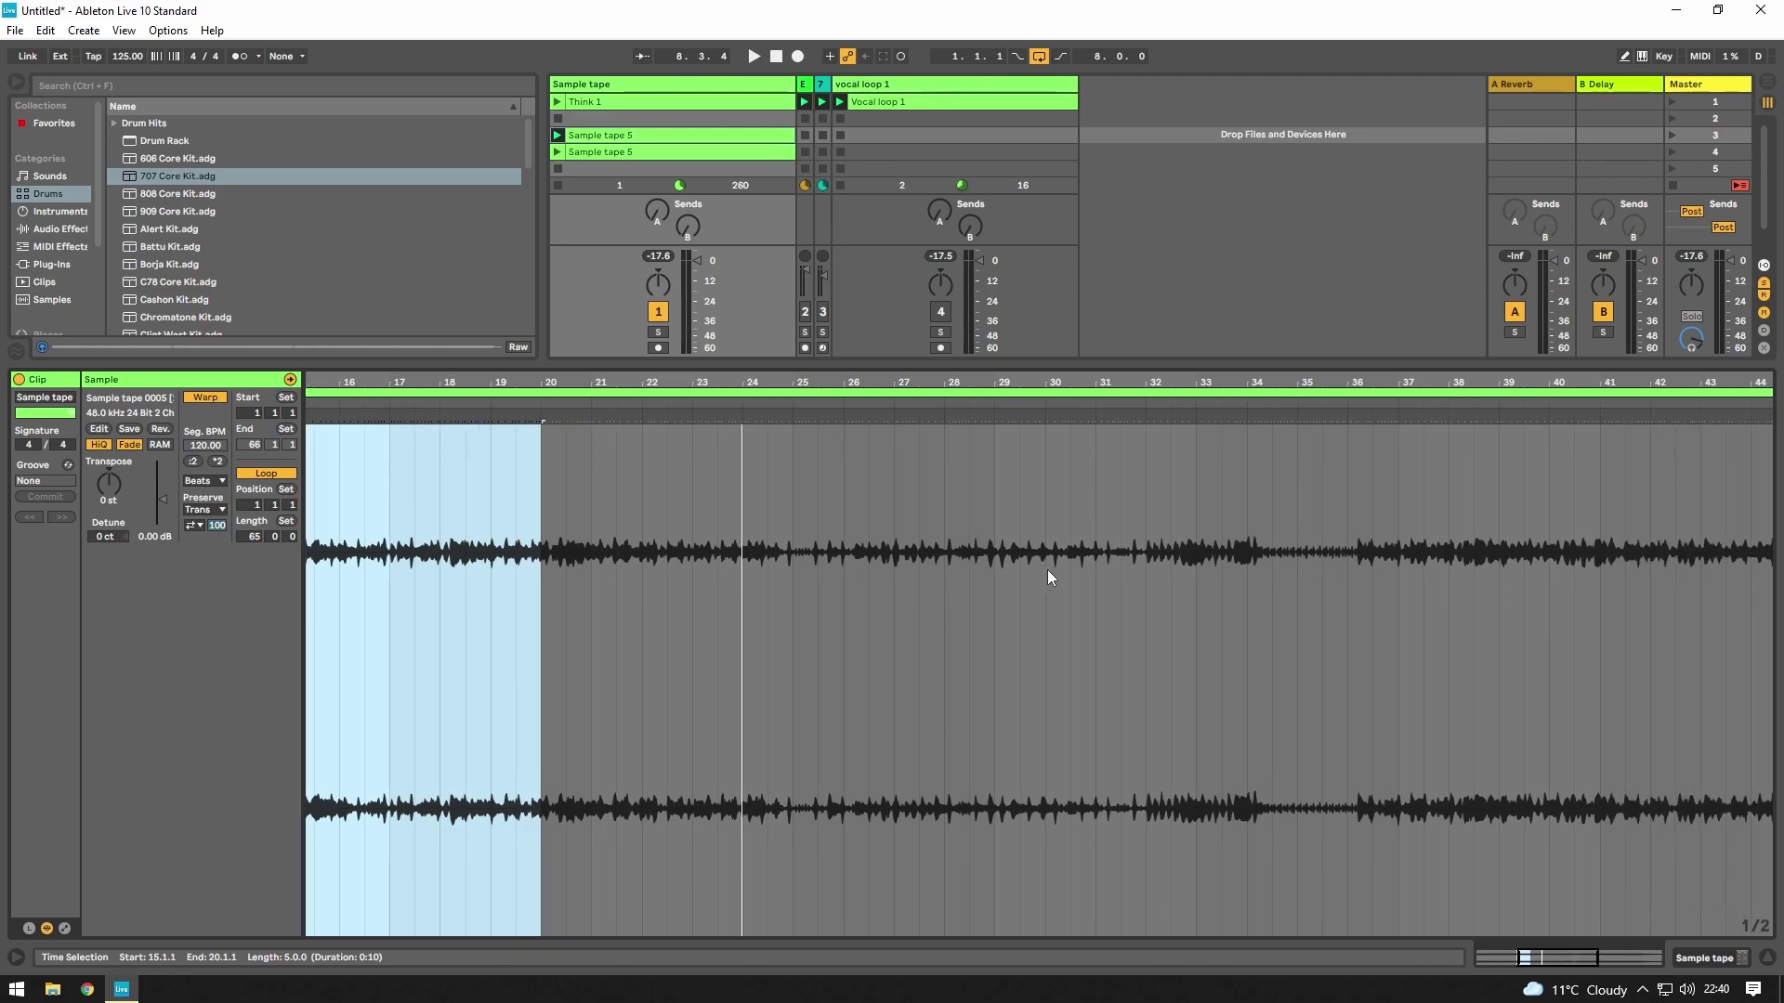
{"action": "scroll", "coordinate": [978, 559], "scroll_direction": "up", "scroll_amount": 5}
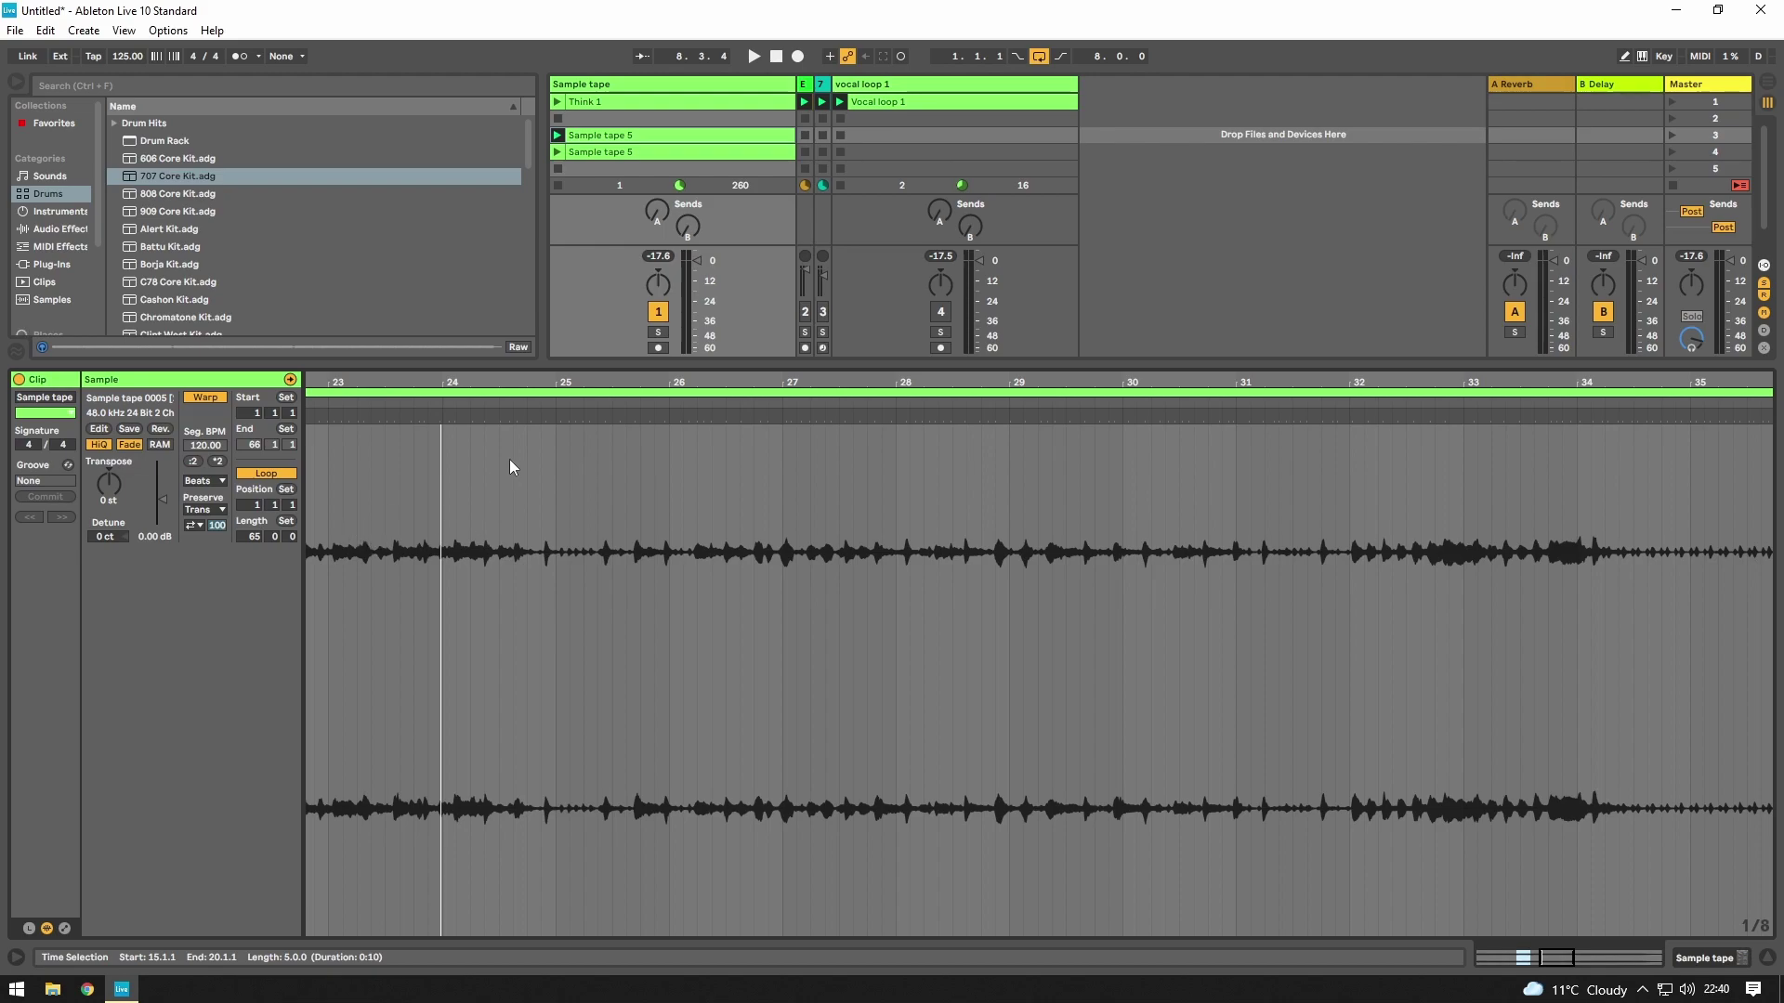
- Place a warp marker about a third of the way into bar 24, set it as 1.1.1, and play from there
{"action": "double_click", "coordinate": [485, 415]}
{"action": "right_click", "coordinate": [485, 415]}
{"action": "left_click", "coordinate": [565, 709]}
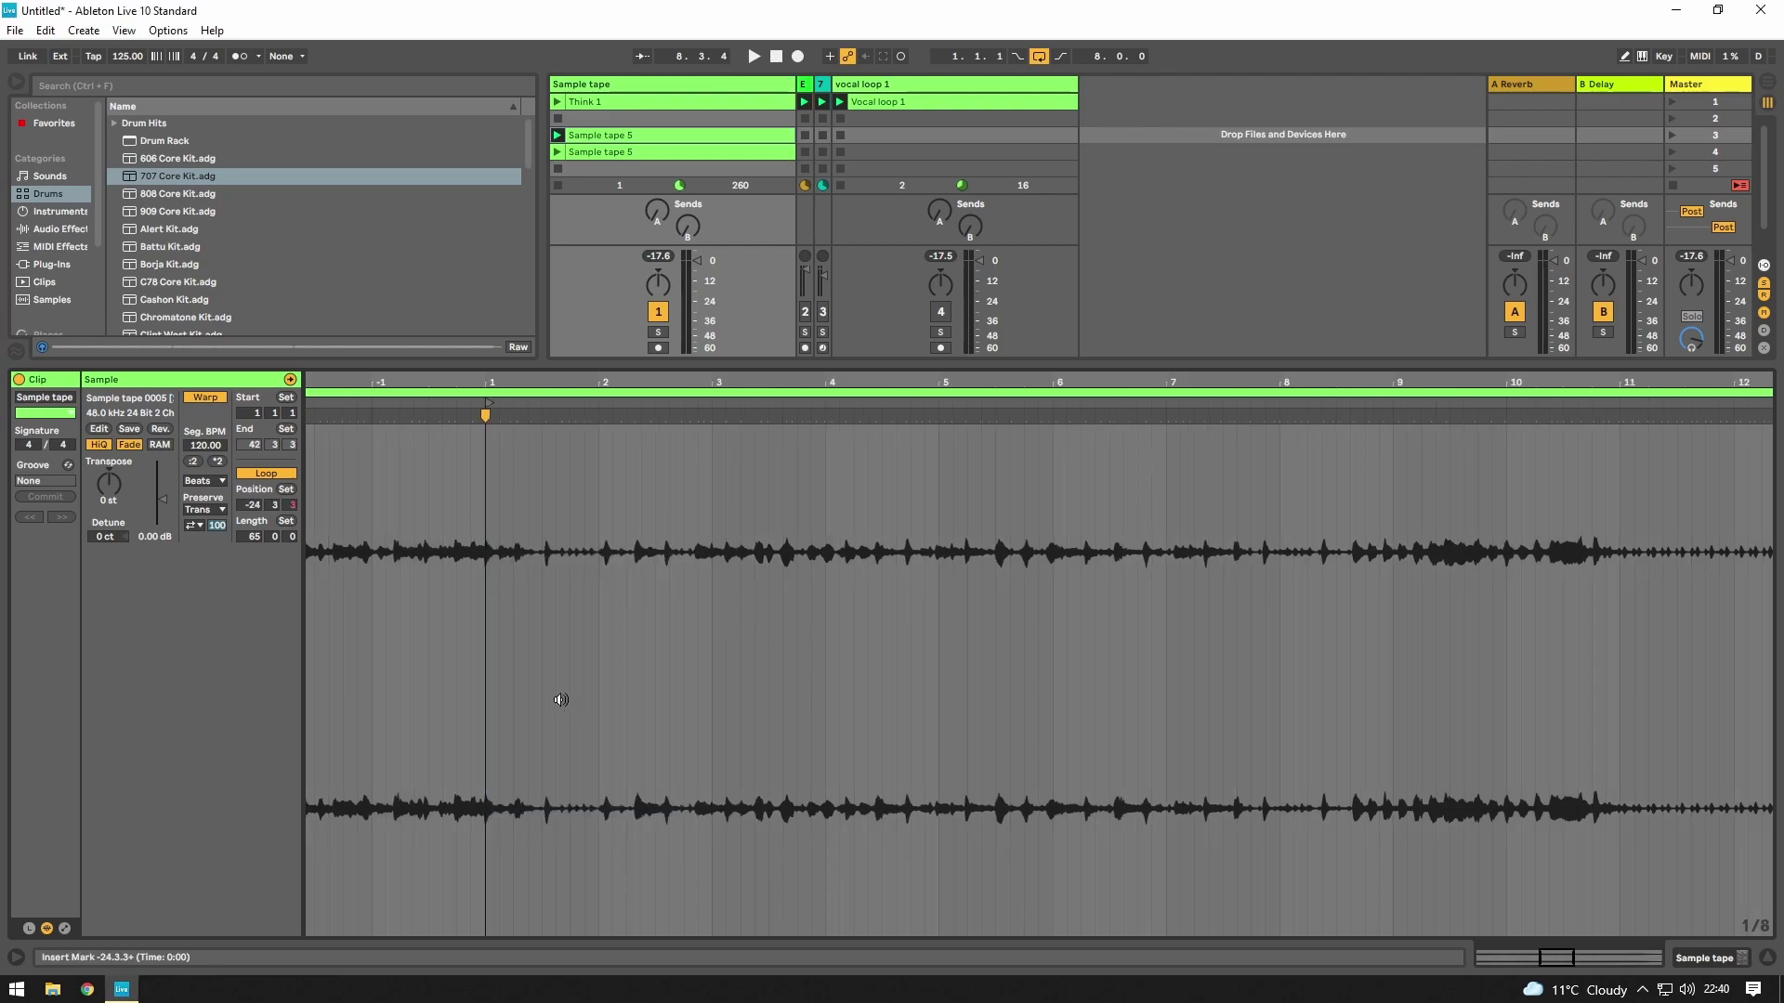
{"action": "key", "text": "space"}
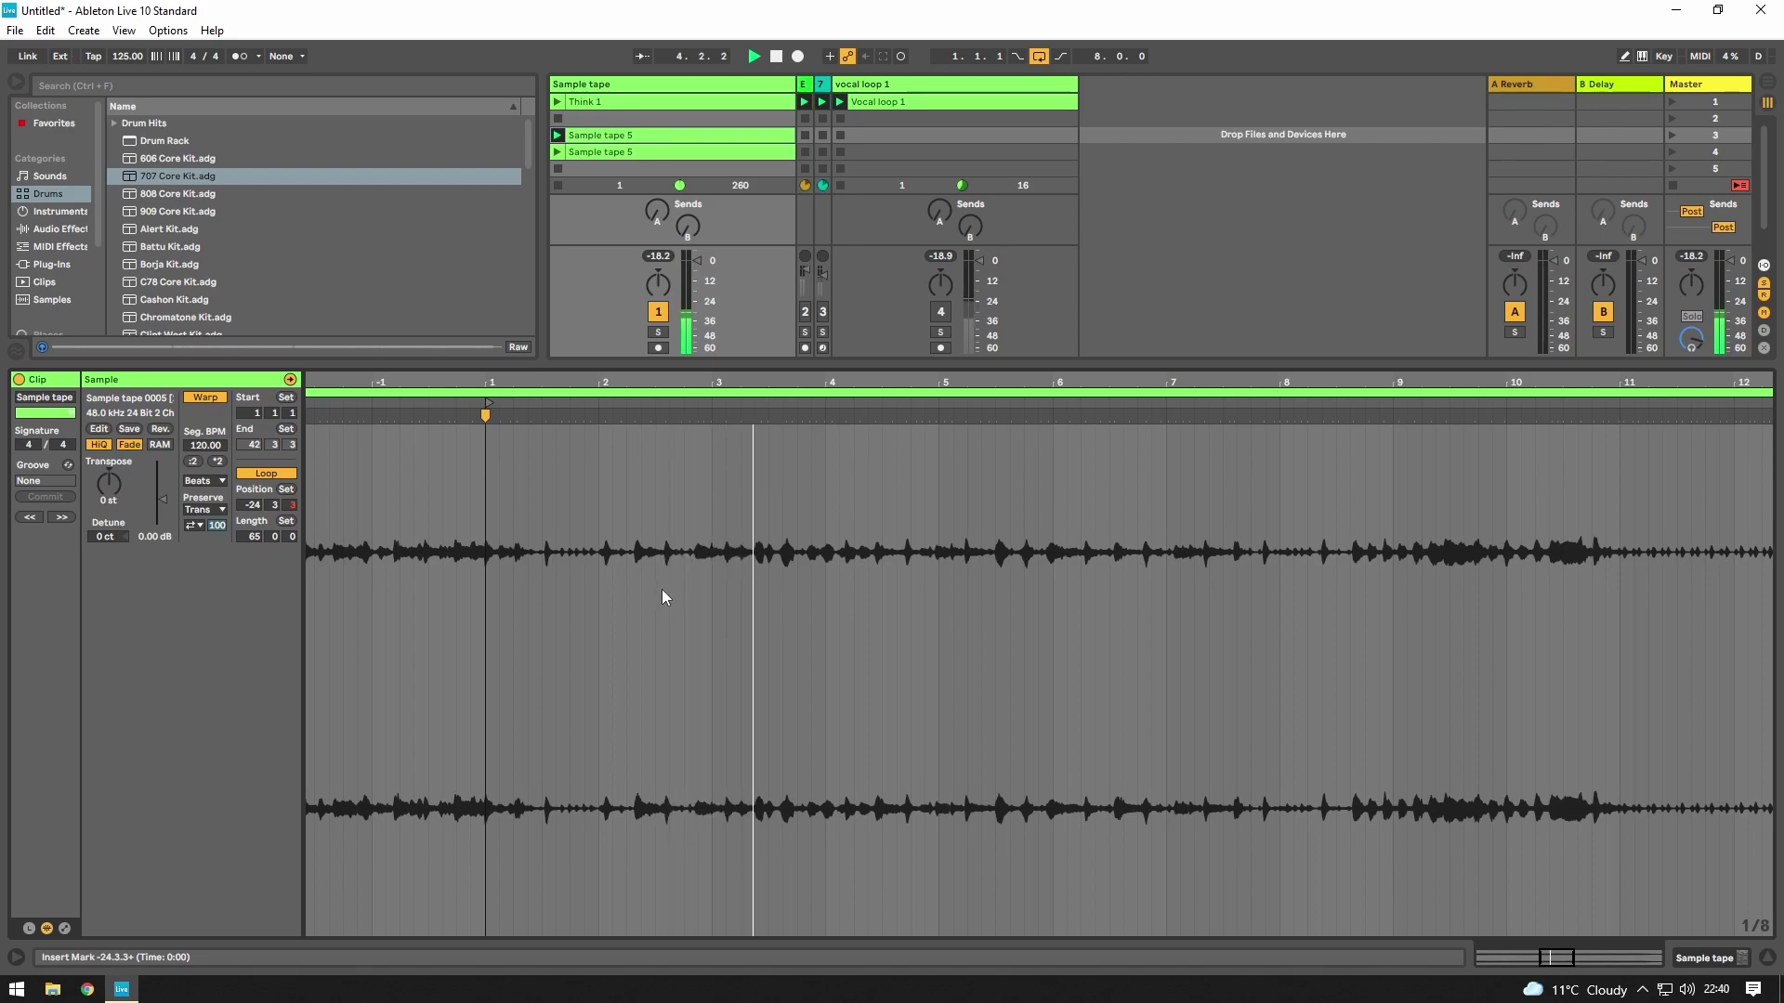
{"action": "key", "text": "space"}
{"action": "key", "text": "space"}
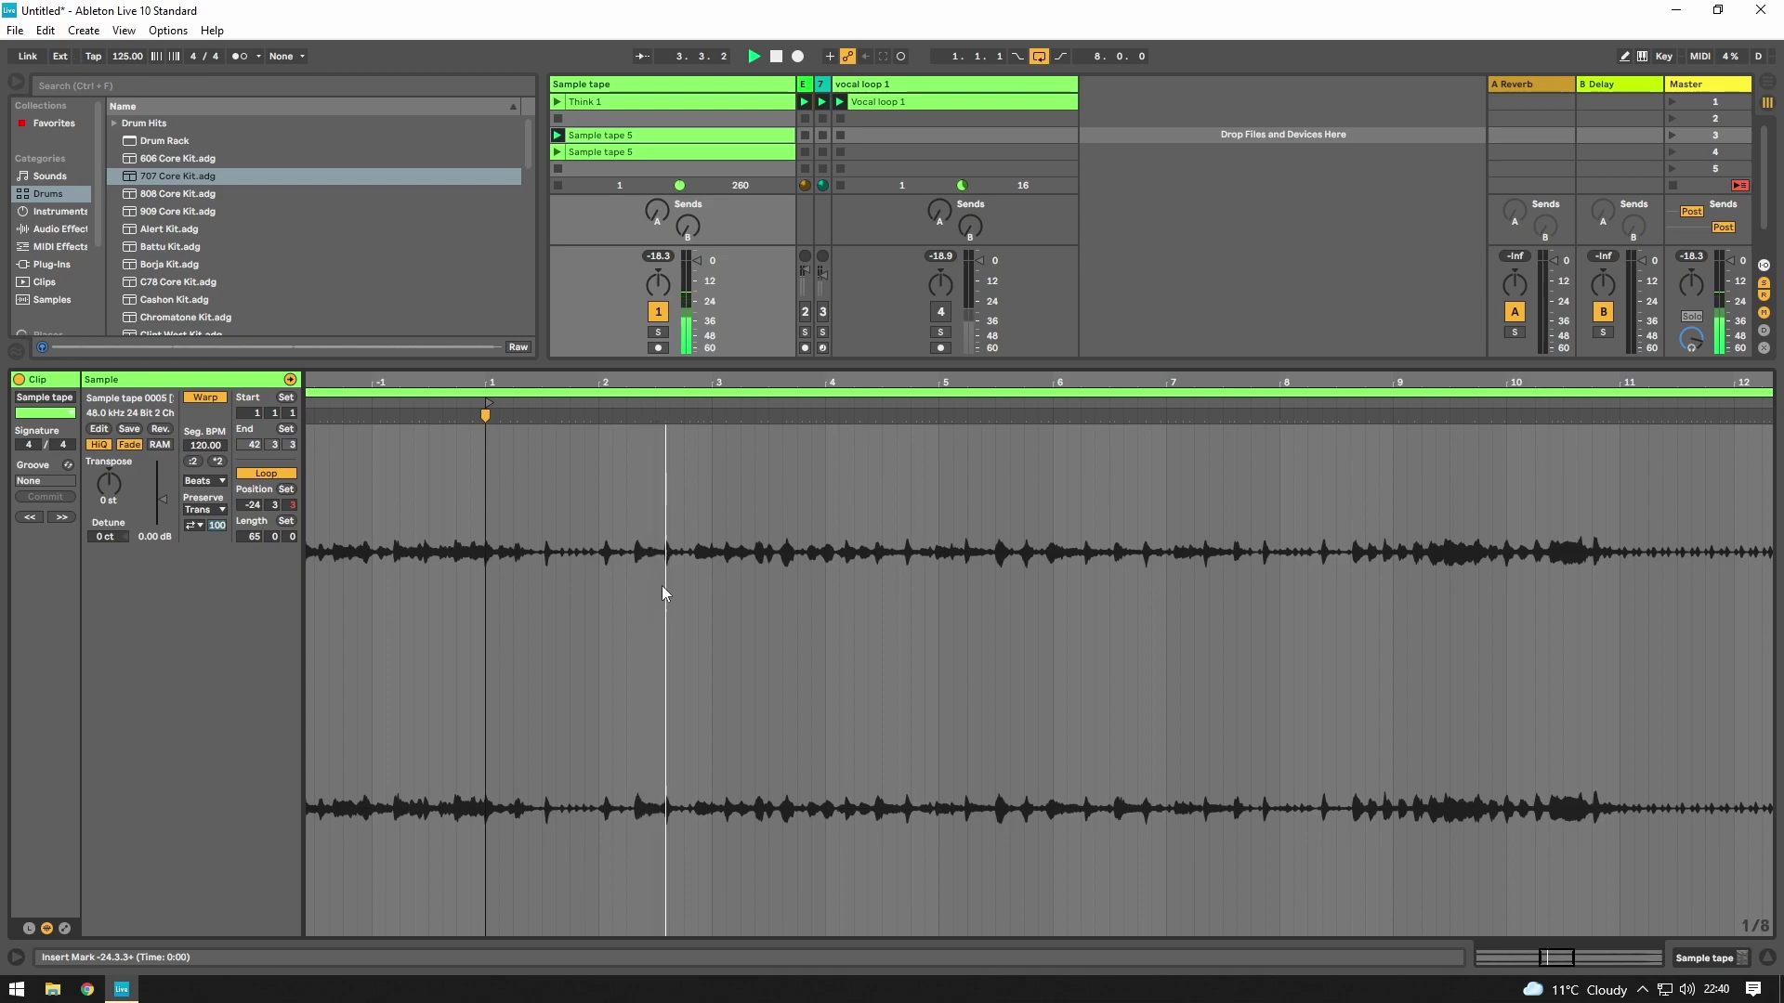
{"action": "key", "text": "space"}
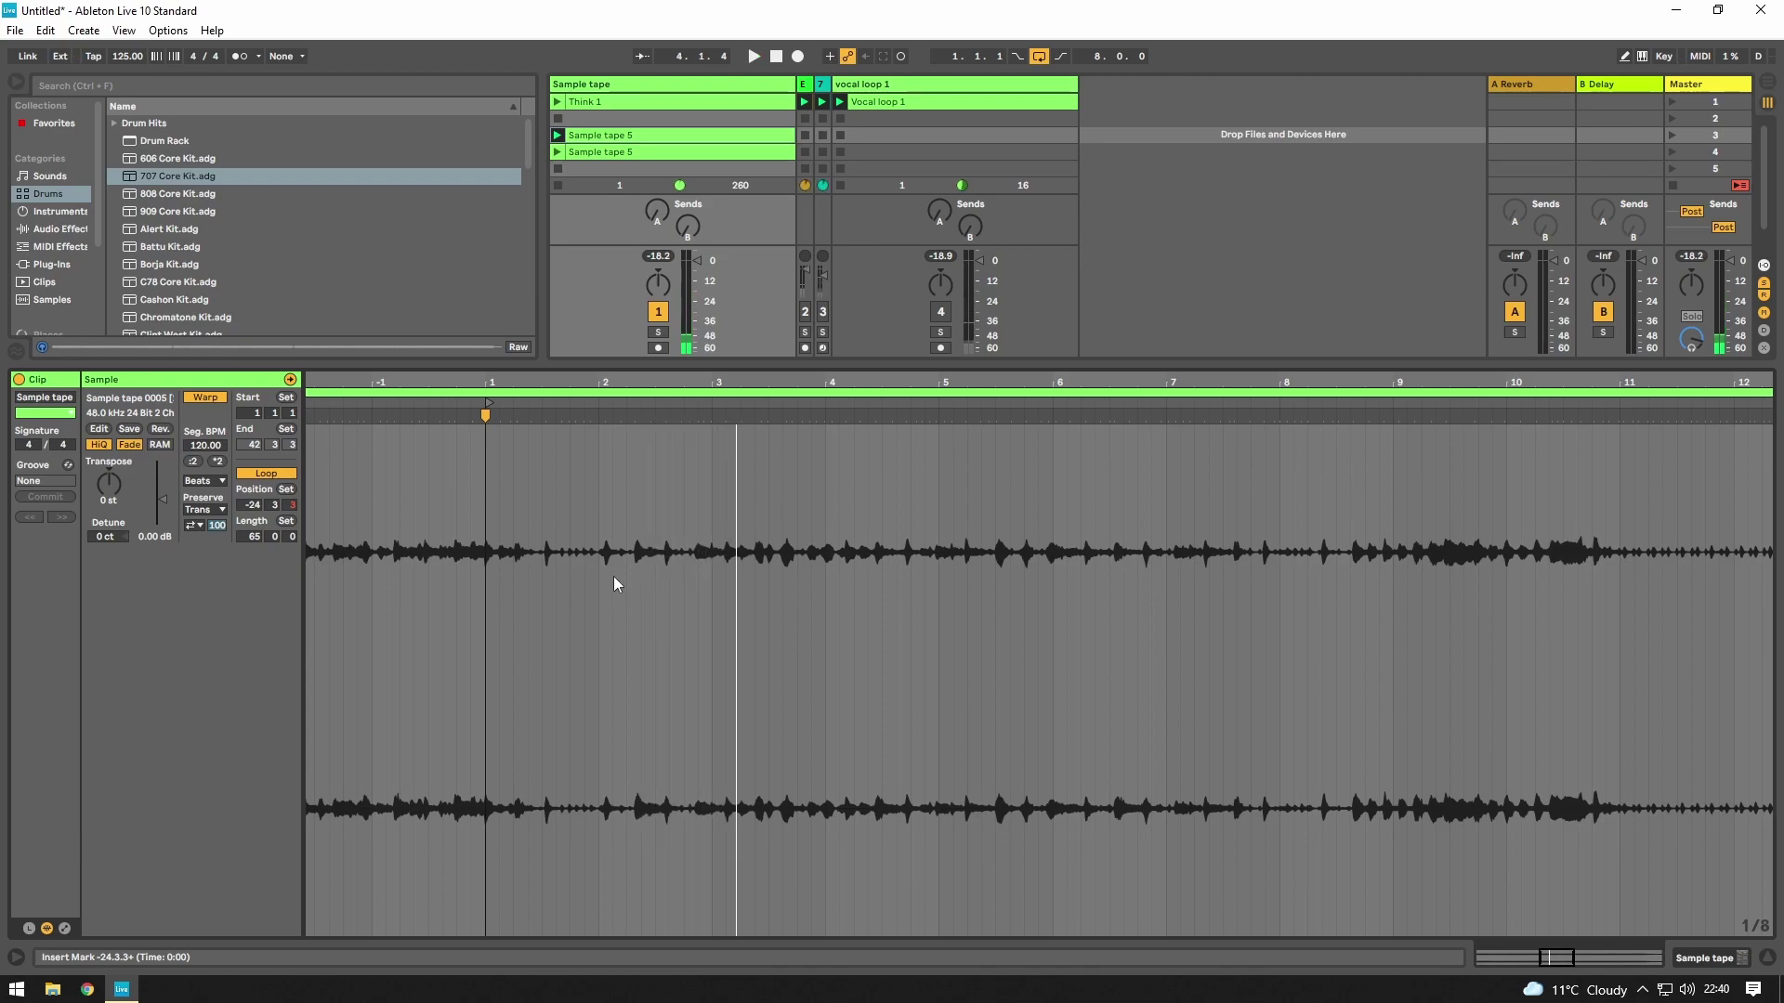
- Select the passage from 1.1.1 to 2.4.3 and play it to check where the loop begins
{"action": "left_click_drag", "start_coordinate": [489, 520], "coordinate": [698, 522]}
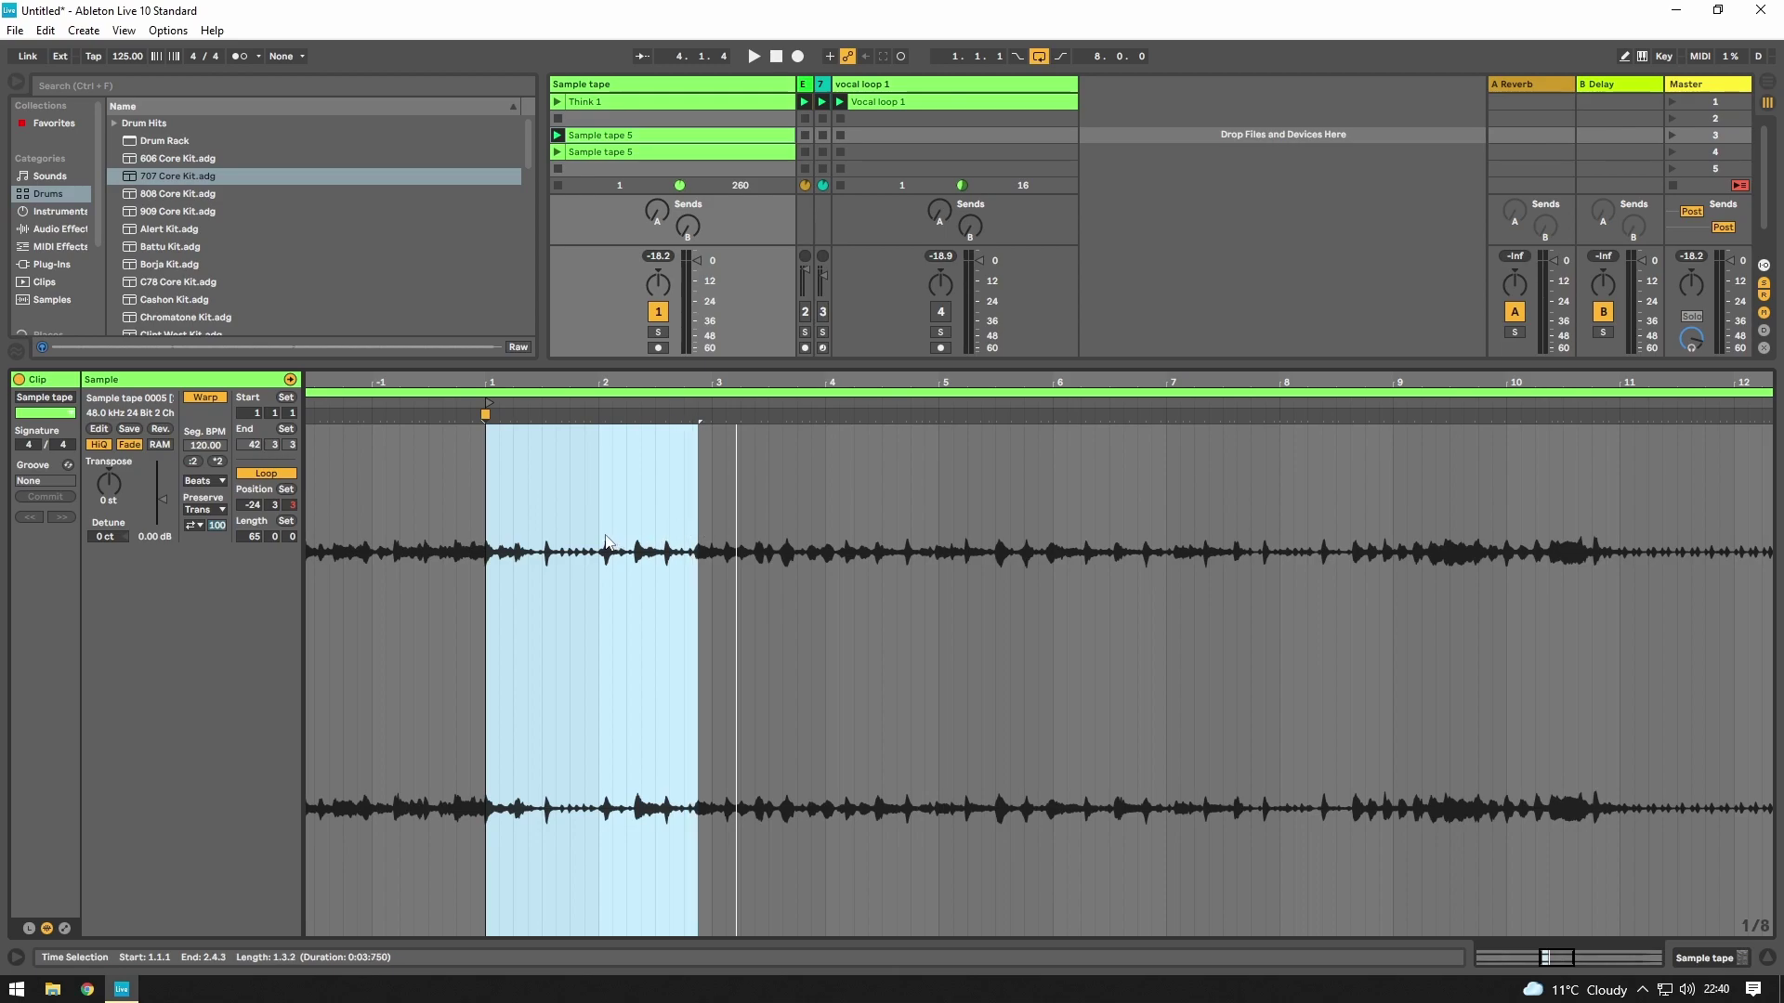
{"action": "scroll", "coordinate": [540, 559], "scroll_direction": "up", "scroll_amount": 2}
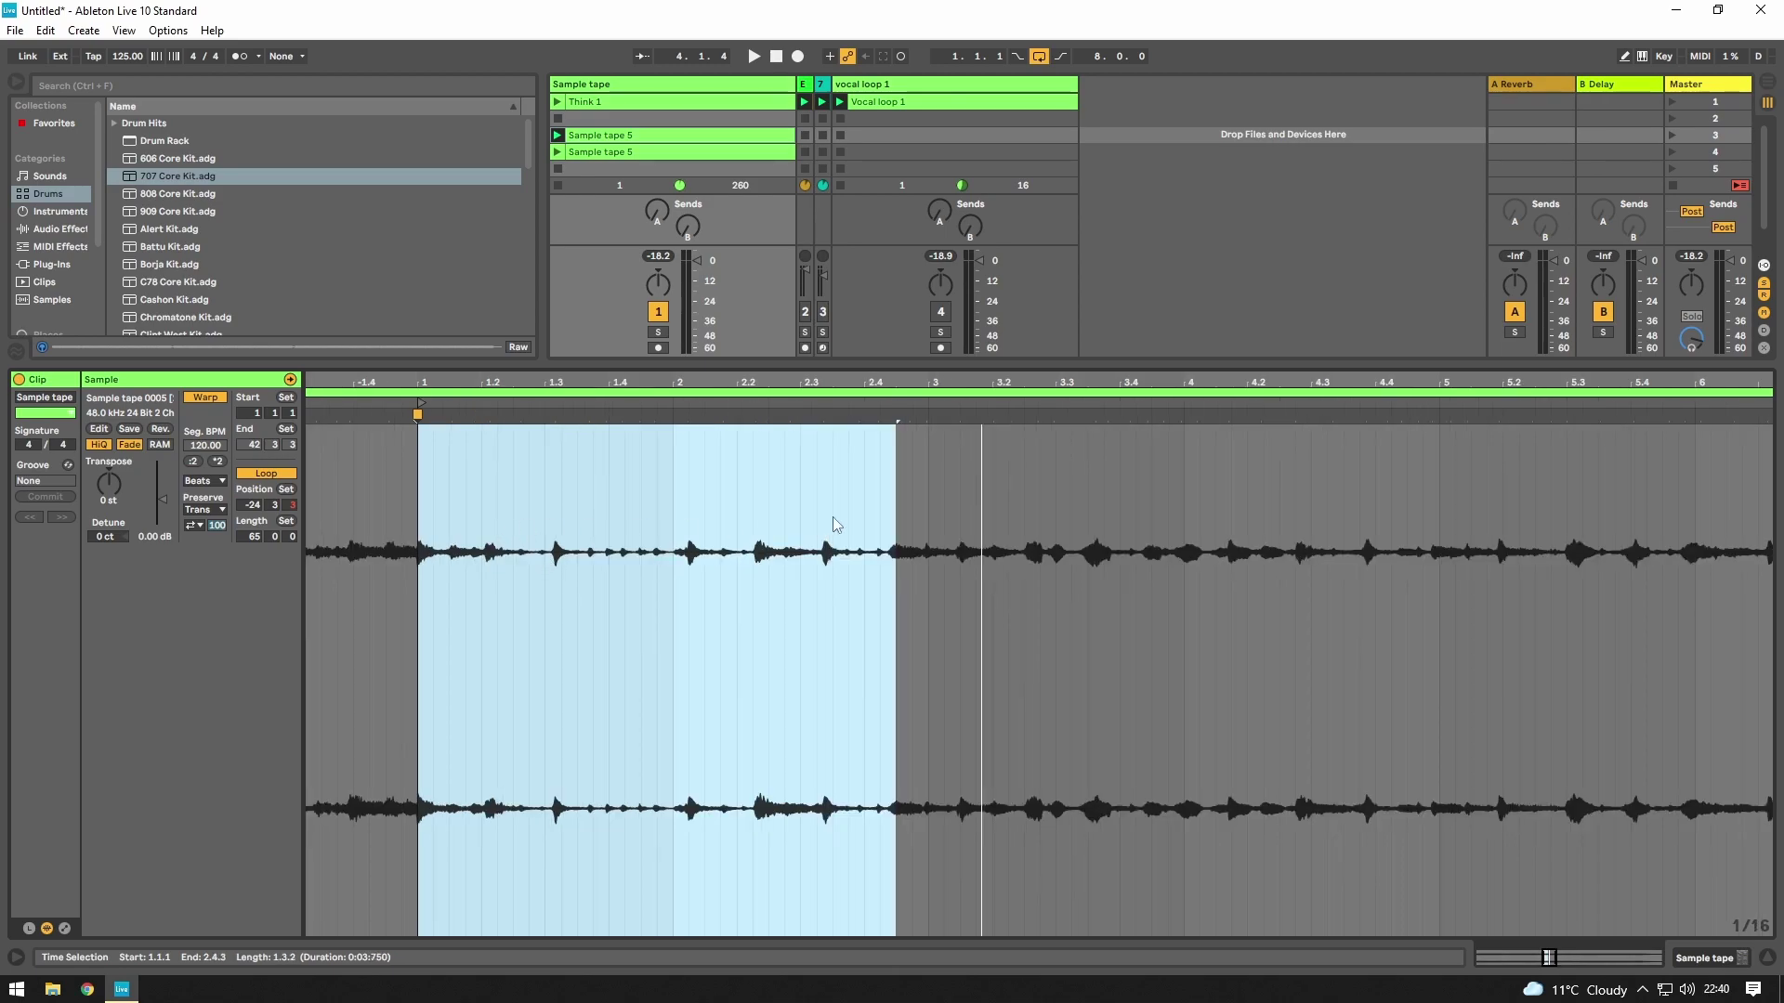
{"action": "key", "text": "space"}
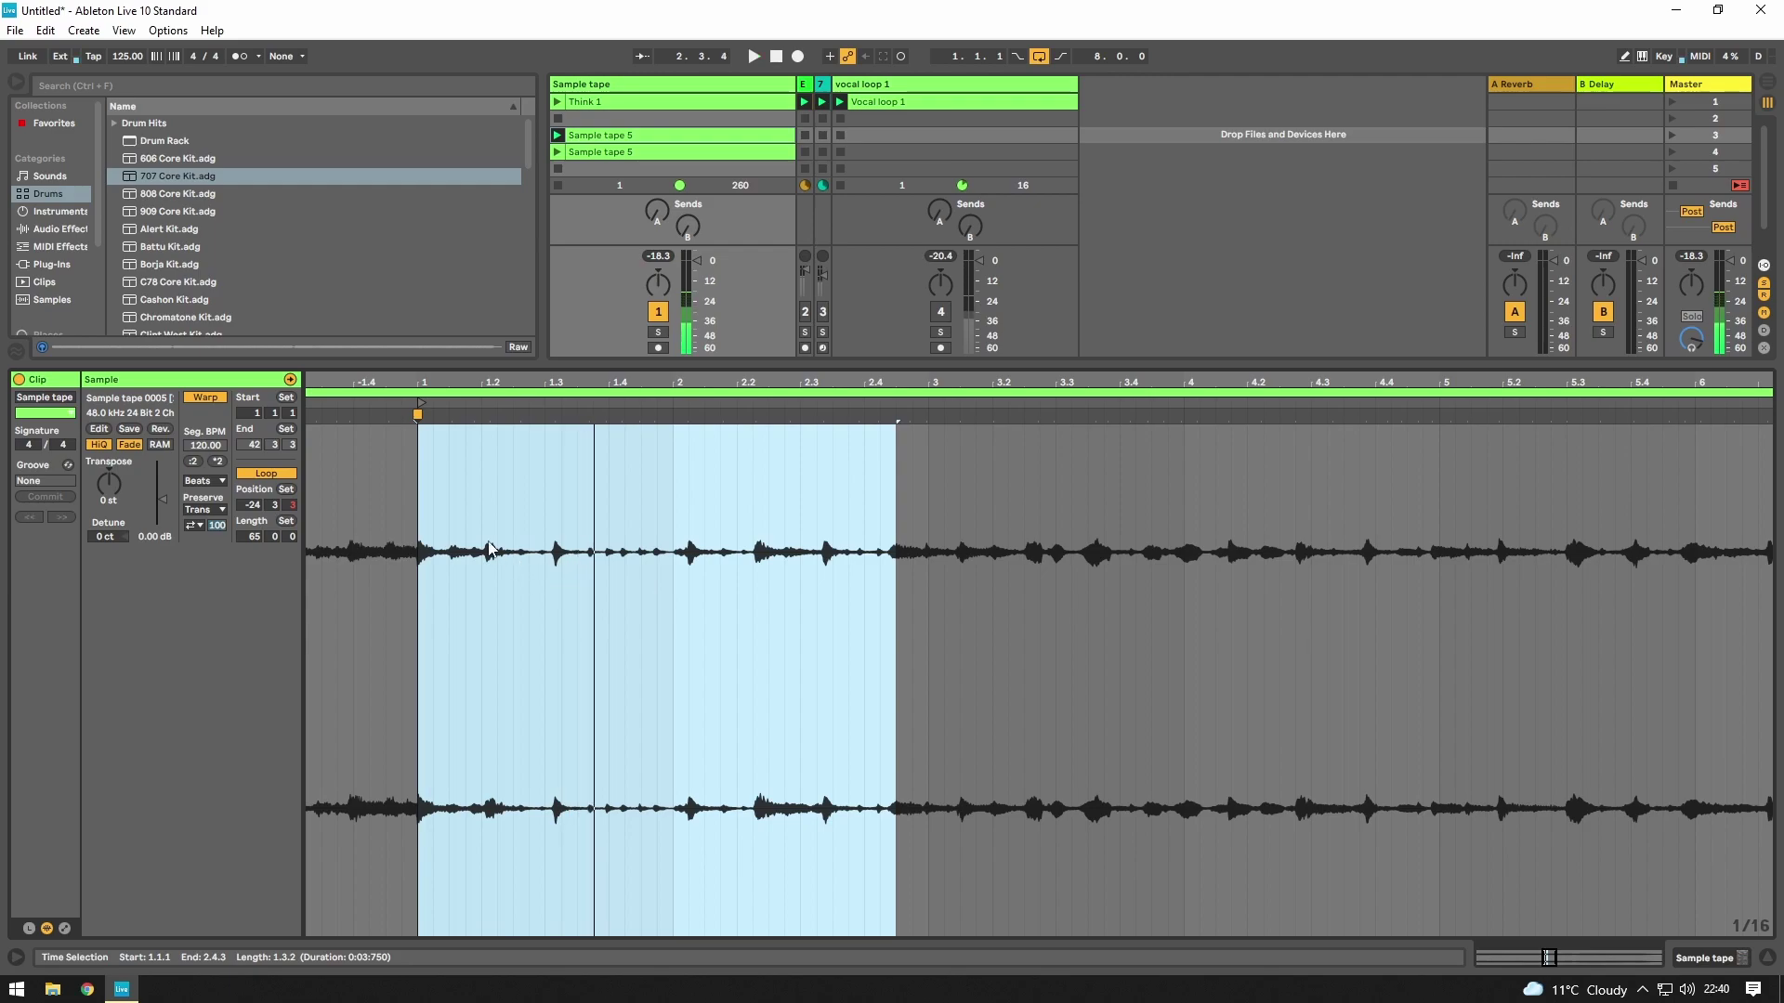
{"action": "left_click", "coordinate": [449, 488]}
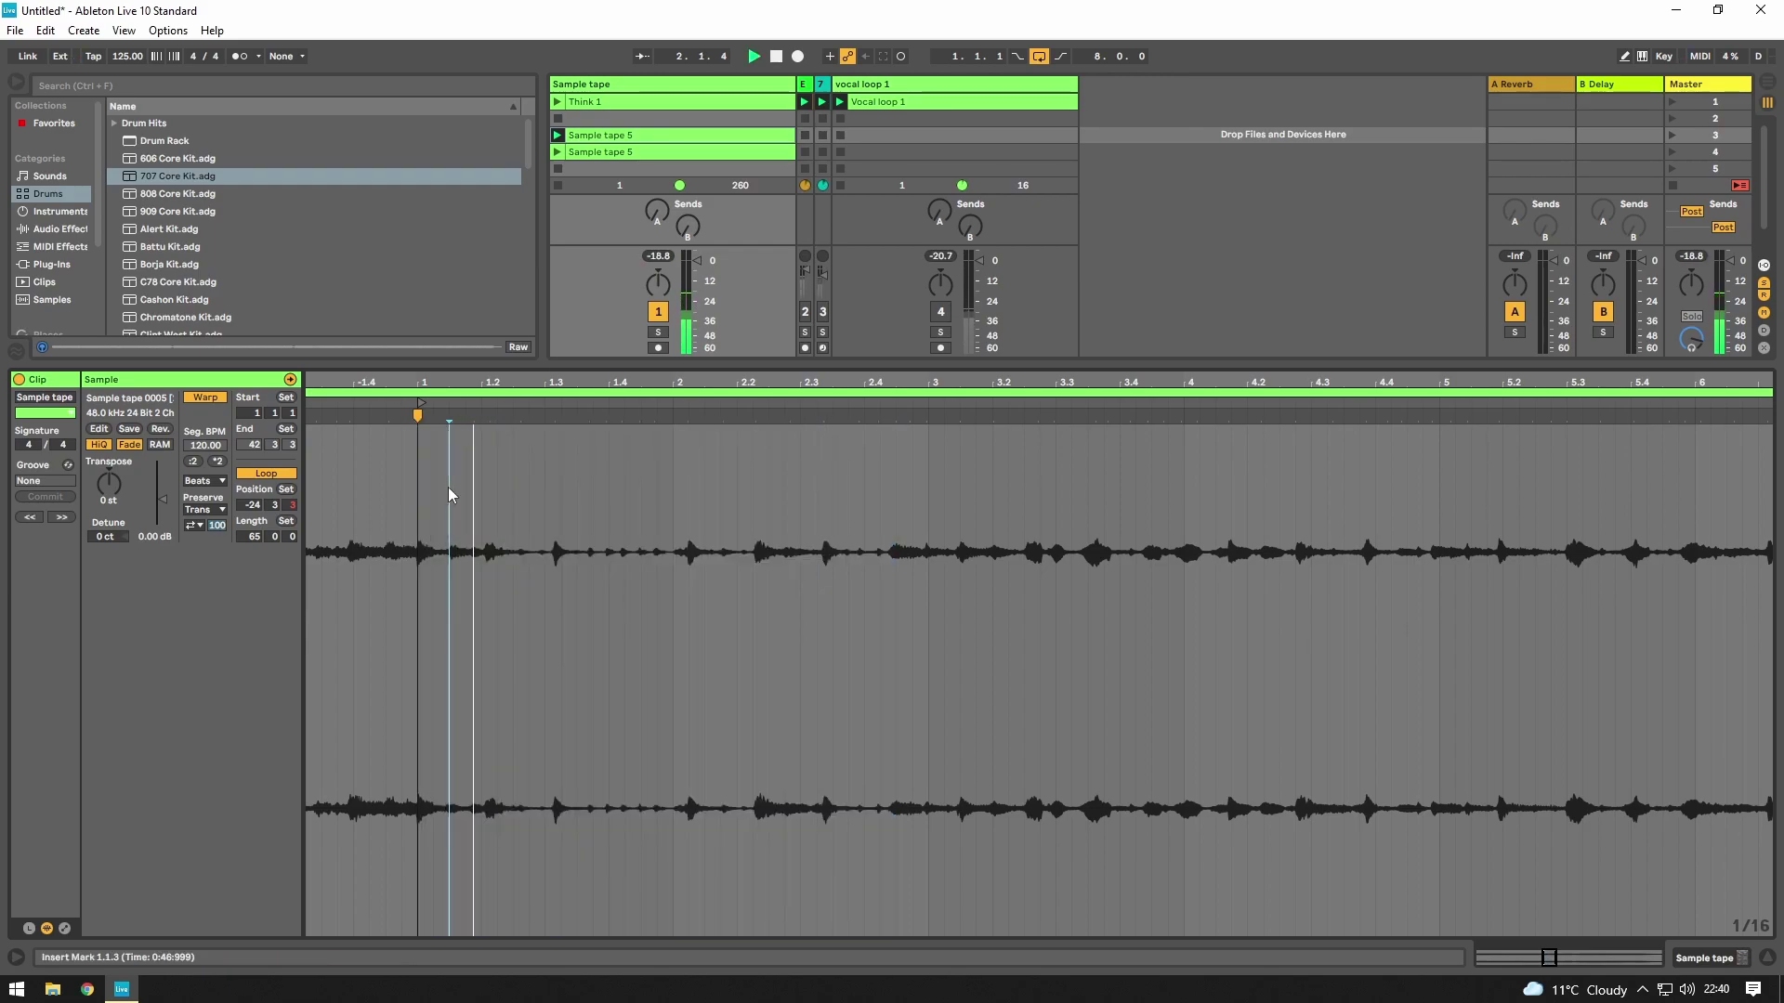
{"action": "key", "text": "space"}
- Place a warp marker on the transient just before 1.2.1, set it as the new 1.1.1, and play from it
{"action": "left_click_drag", "start_coordinate": [480, 488], "coordinate": [530, 494]}
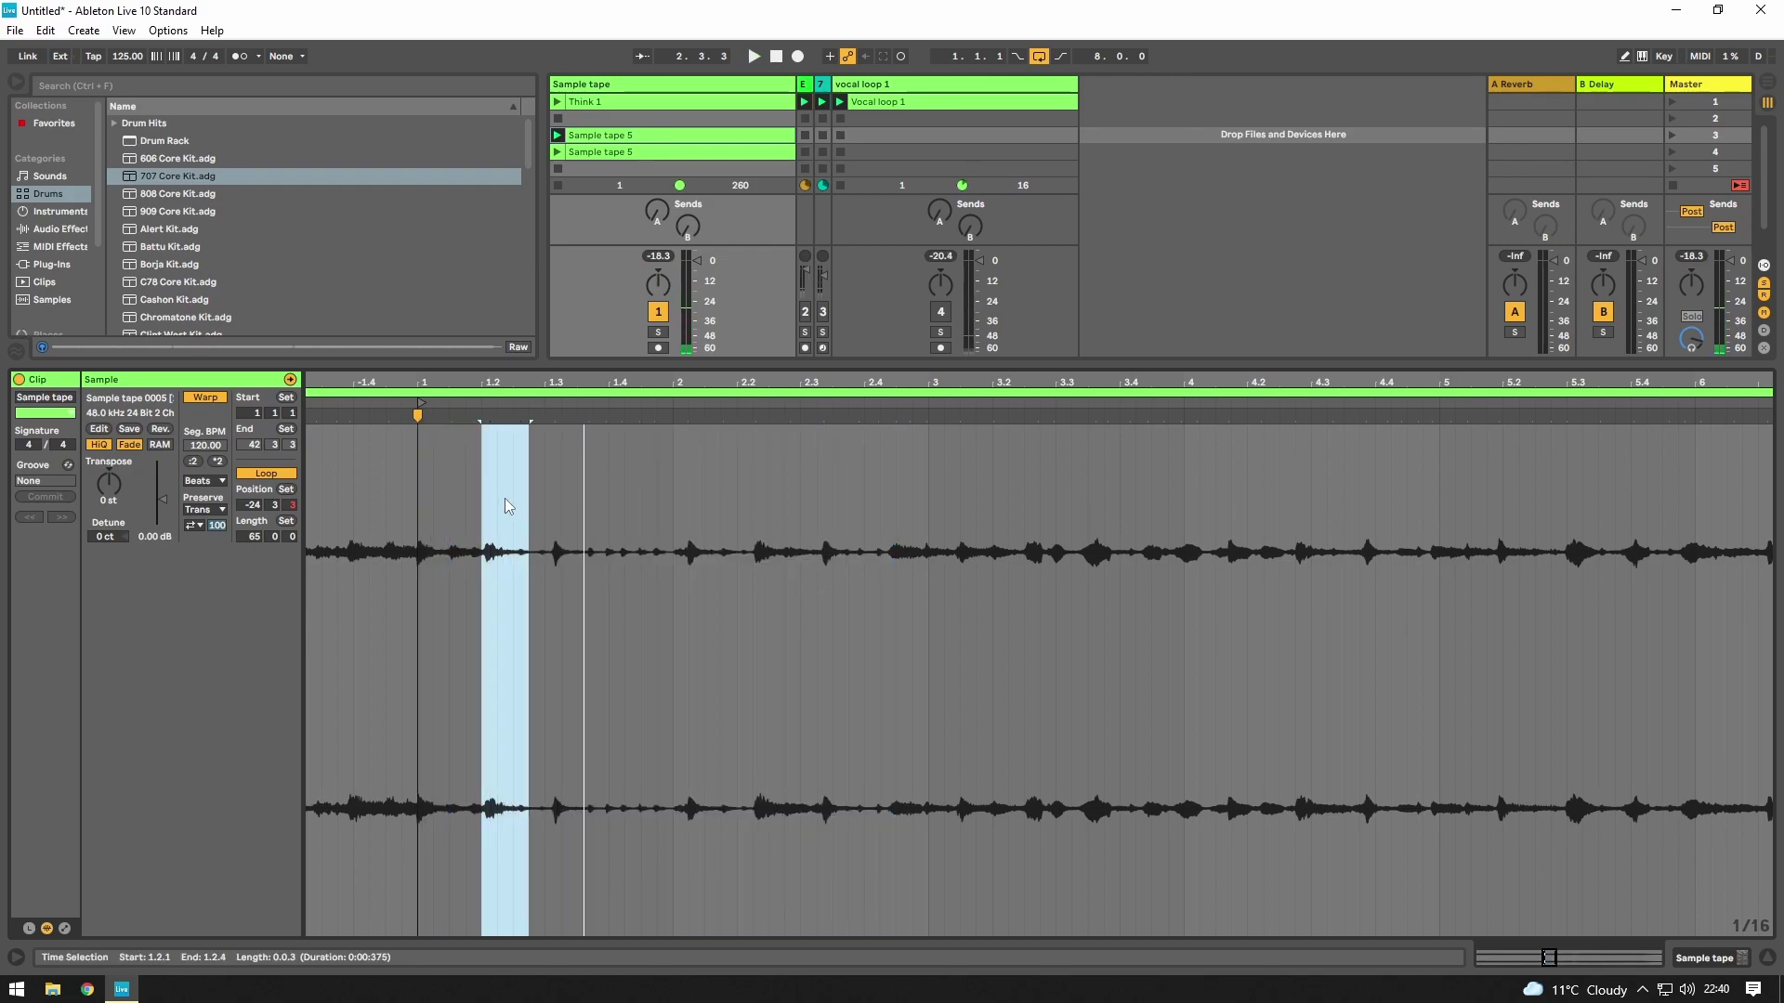
{"action": "double_click", "coordinate": [478, 436]}
{"action": "right_click", "coordinate": [477, 413]}
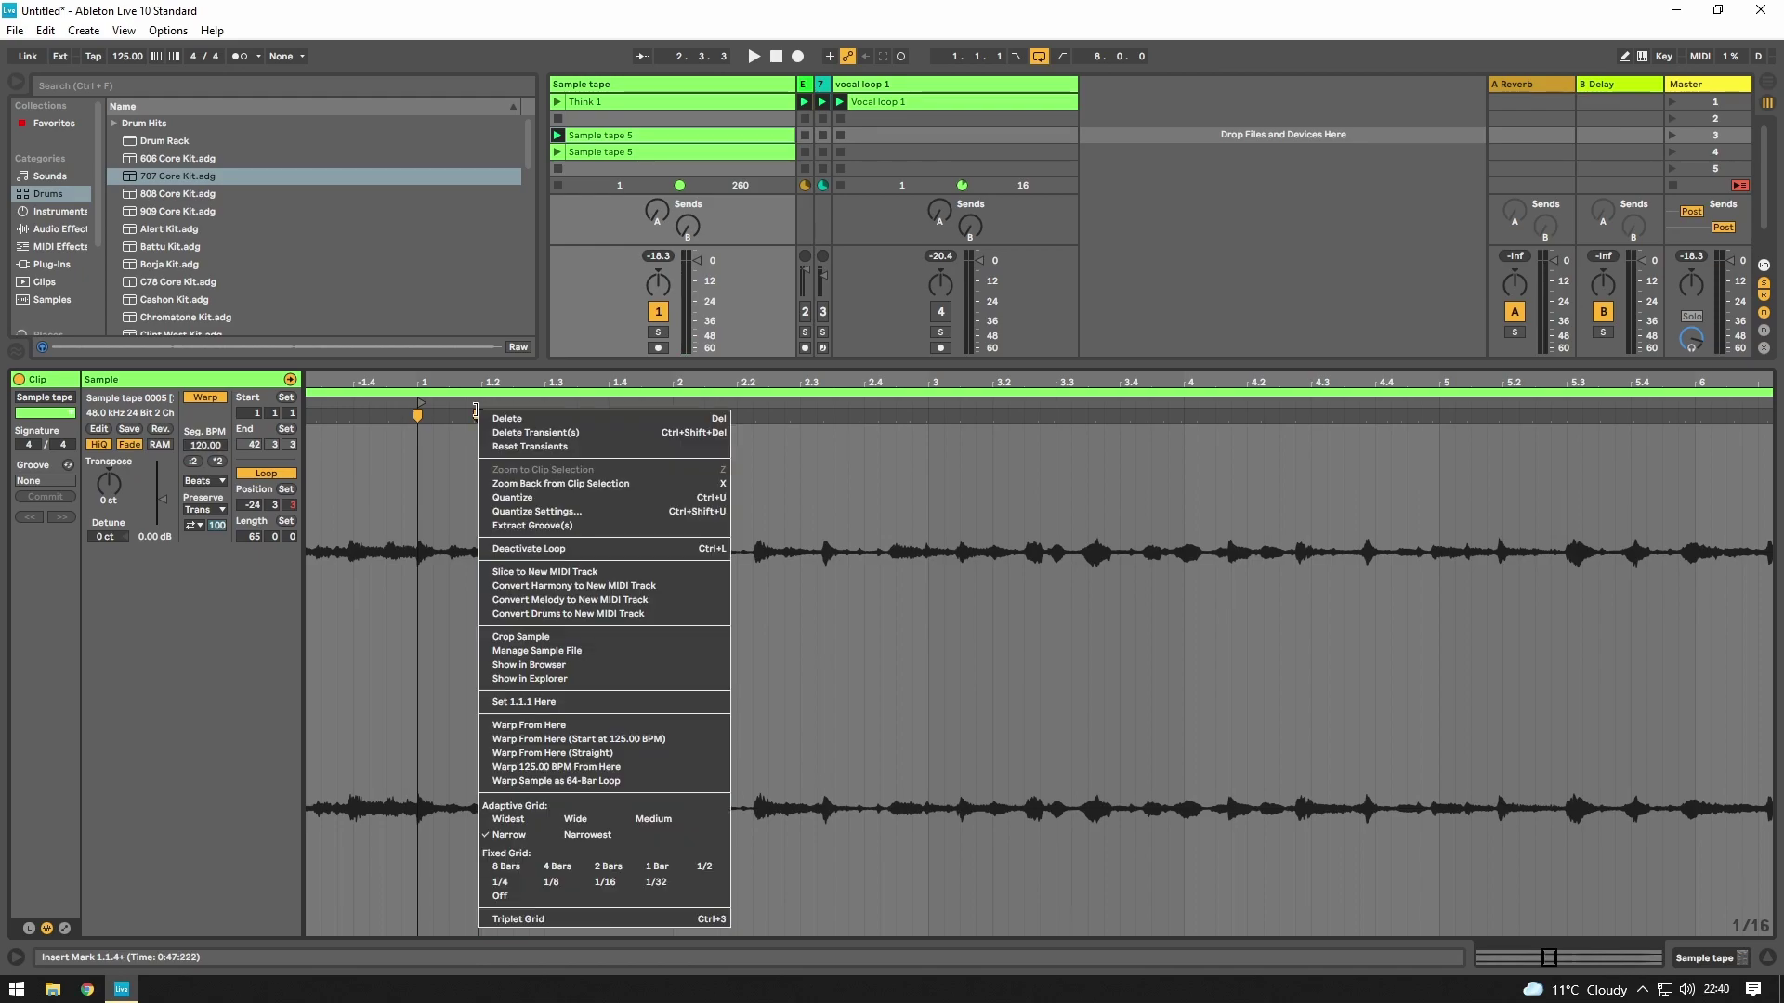
{"action": "left_click", "coordinate": [558, 702]}
{"action": "key", "text": "space"}
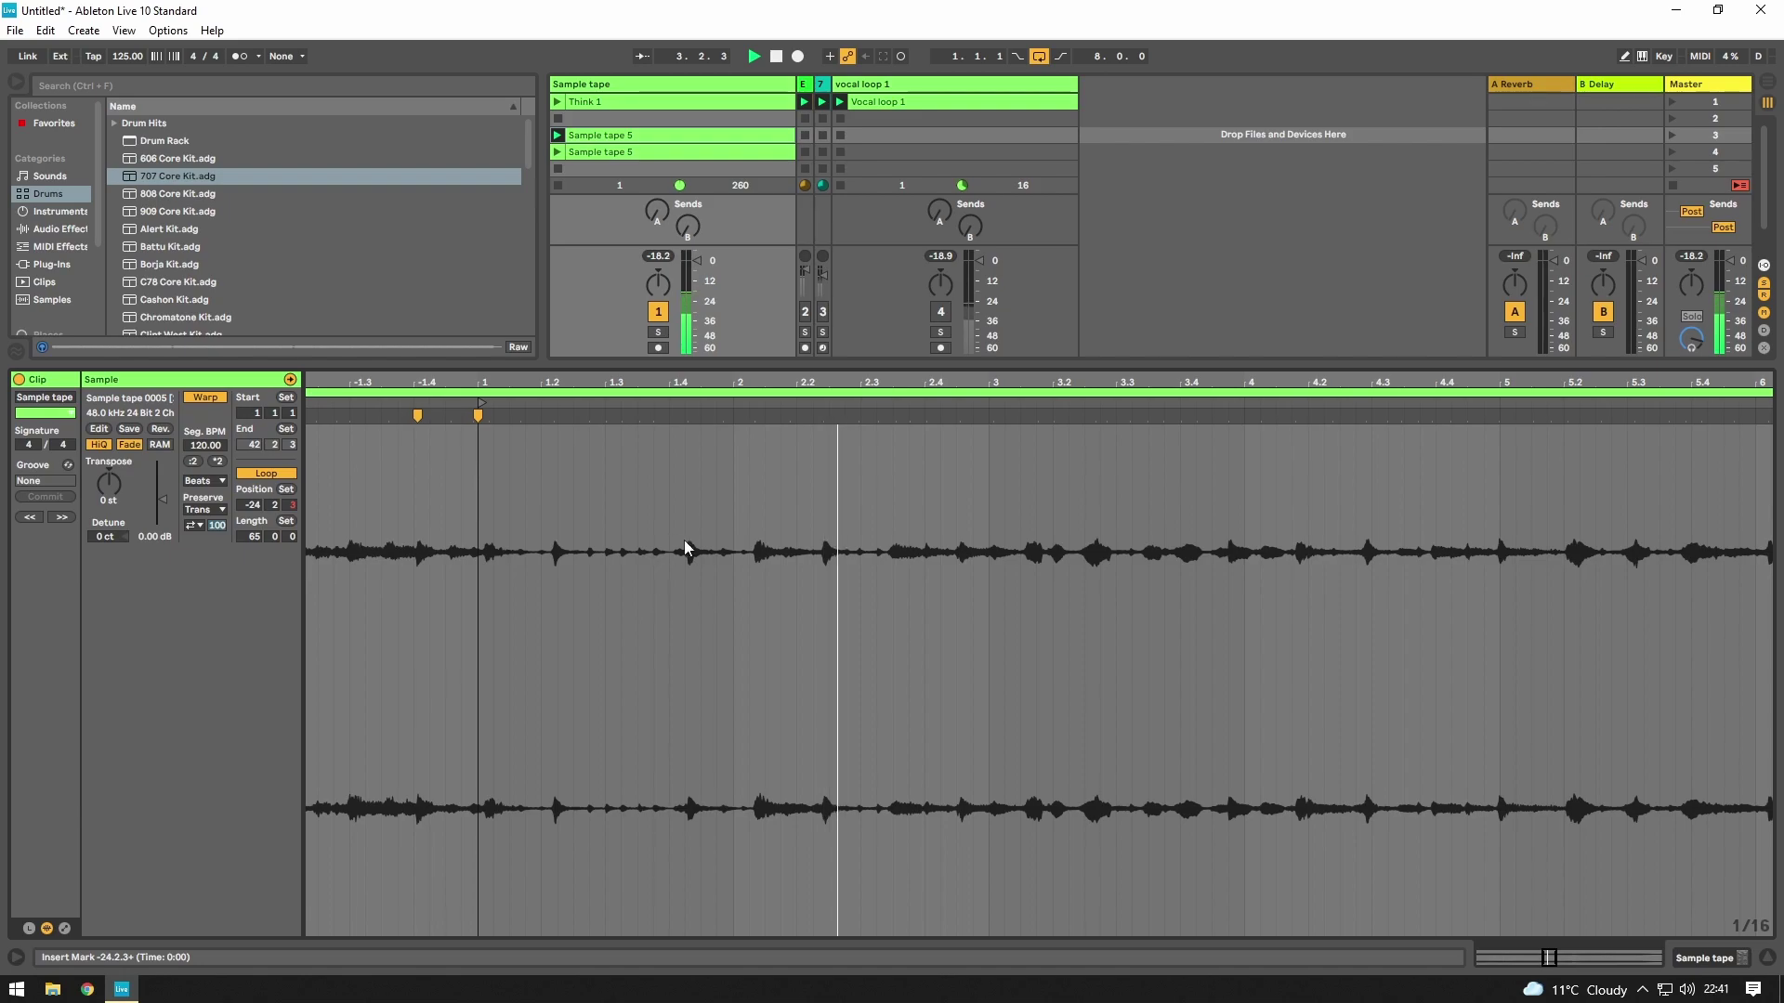
{"action": "key", "text": "space"}
- Place a warp marker on the strong transient just after the start of bar 2
{"action": "left_click_drag", "start_coordinate": [748, 479], "coordinate": [477, 516]}
{"action": "left_click", "coordinate": [760, 426]}
{"action": "right_click", "coordinate": [756, 422]}
{"action": "left_click", "coordinate": [790, 430]}
- Loop the selection from -1.4.4 to 2.1.3 and crop the sample to it
{"action": "left_click_drag", "start_coordinate": [761, 468], "coordinate": [466, 488]}
{"action": "right_click", "coordinate": [467, 488]}
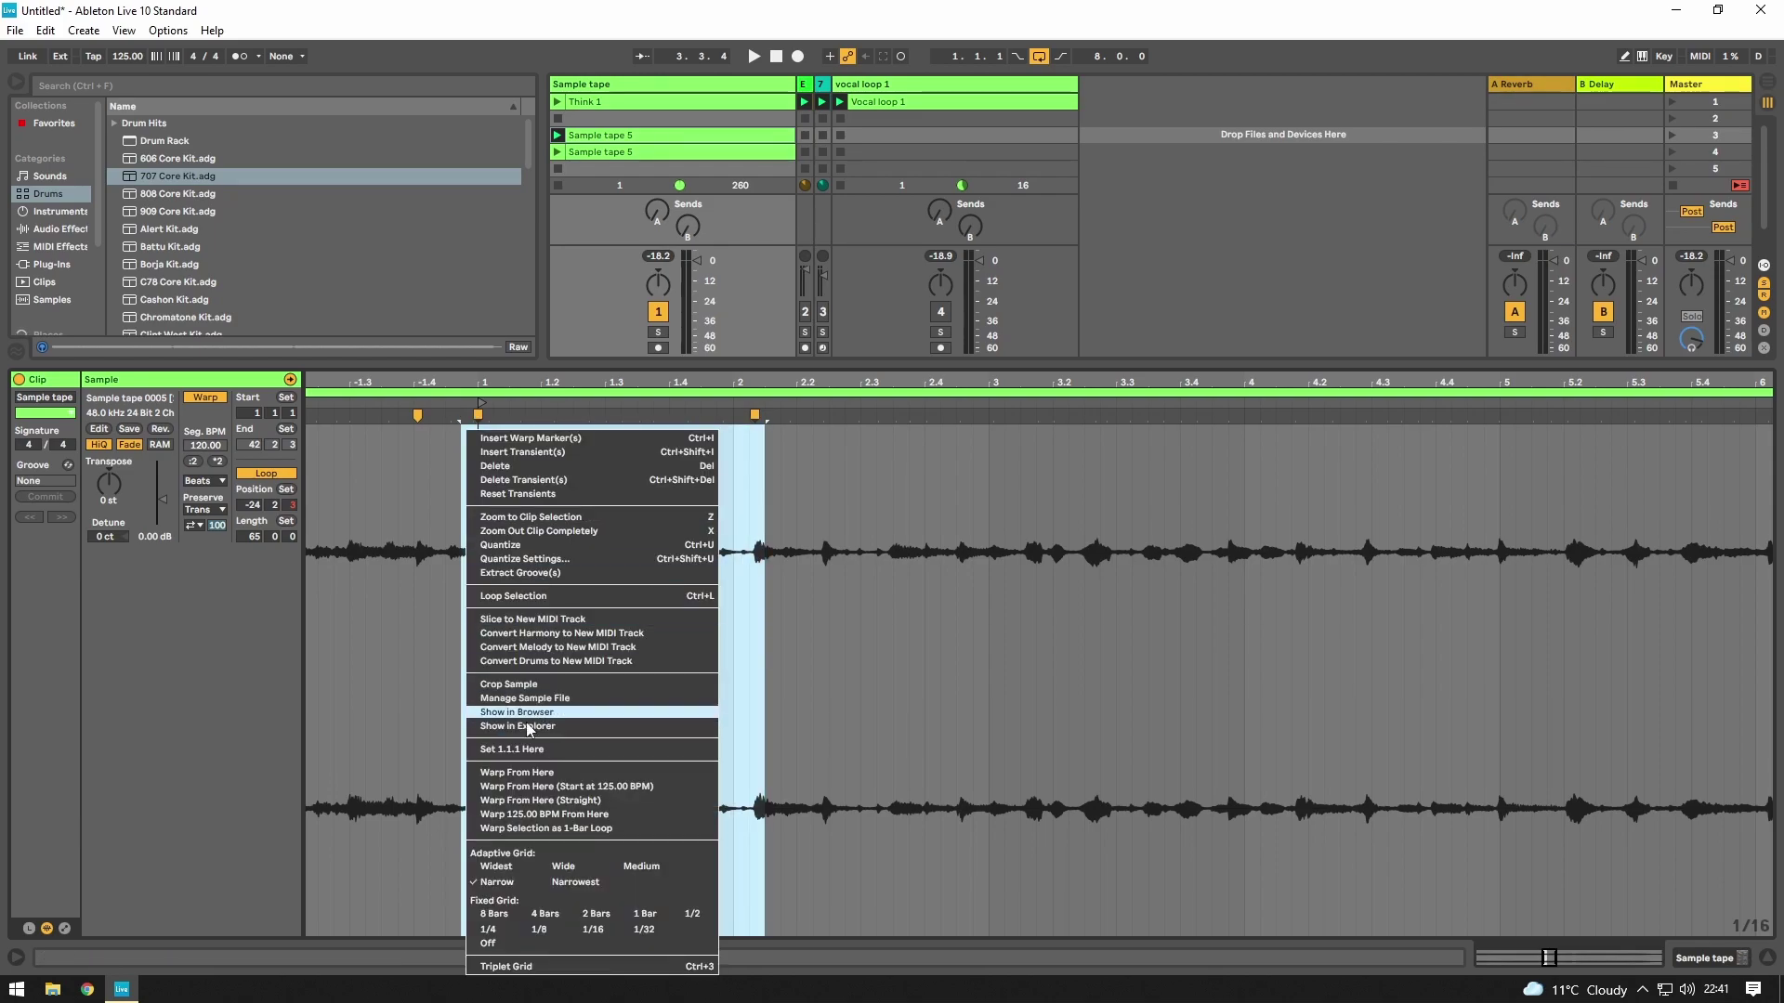
{"action": "left_click", "coordinate": [526, 593]}
{"action": "right_click", "coordinate": [587, 576]}
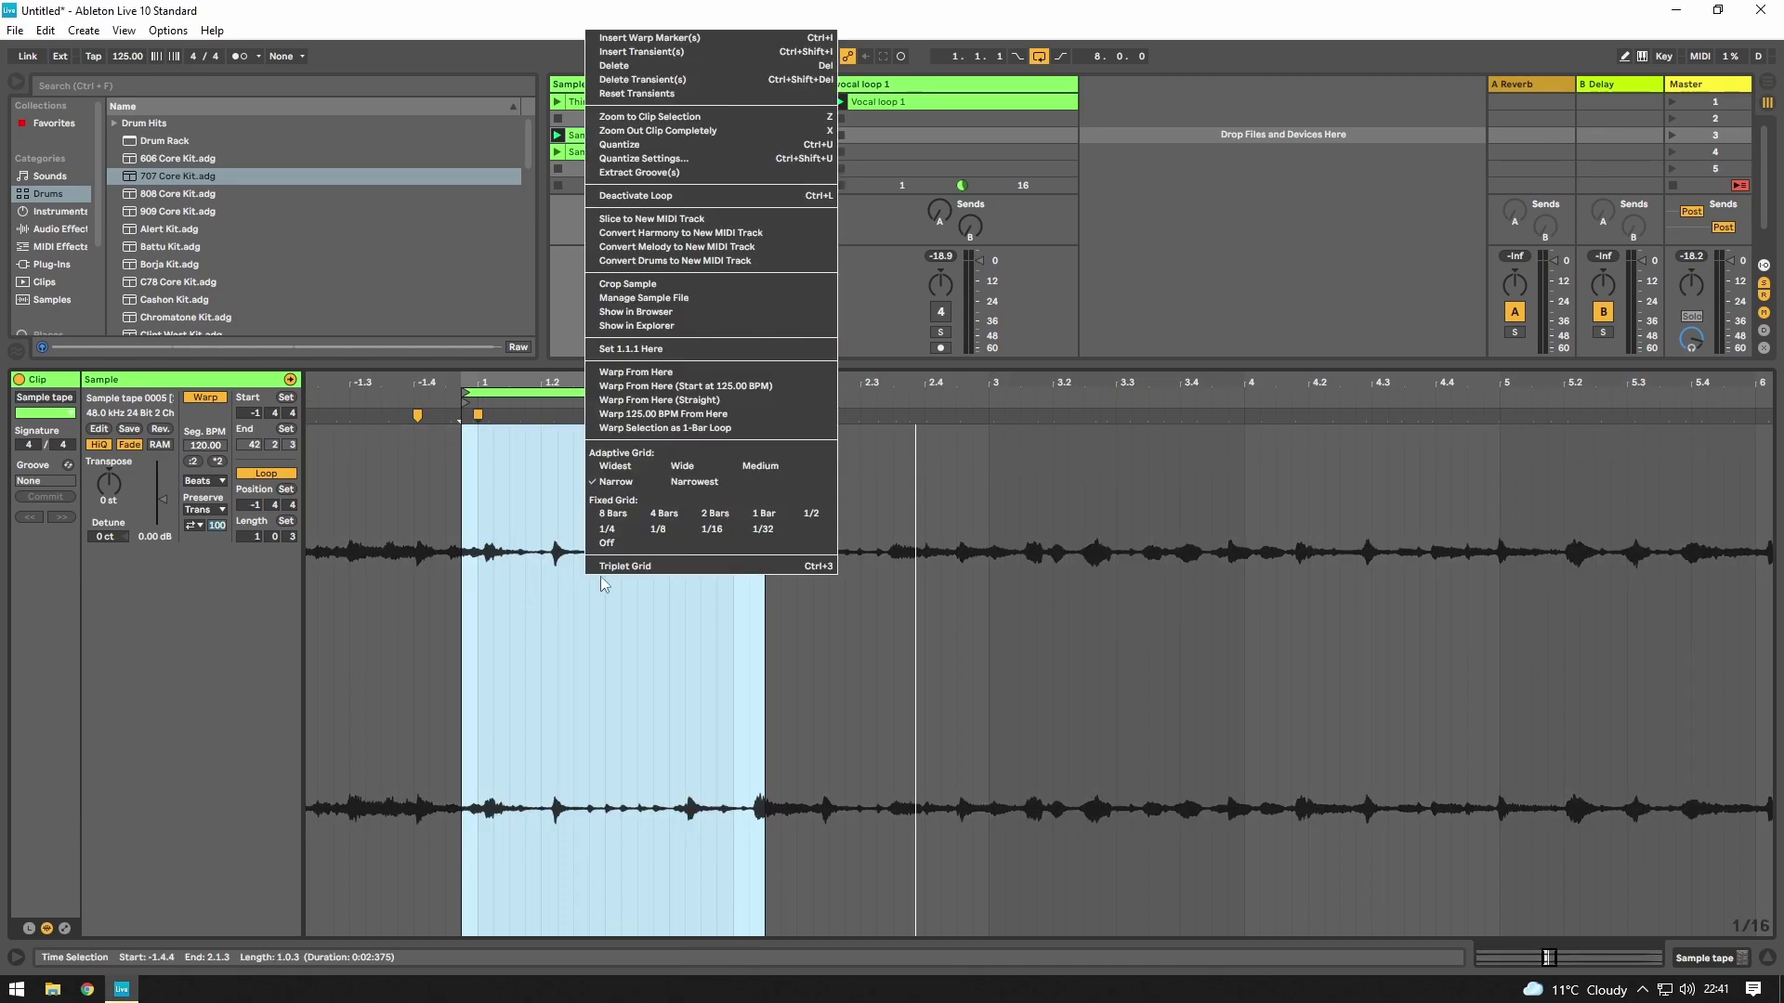
{"action": "left_click", "coordinate": [648, 285]}
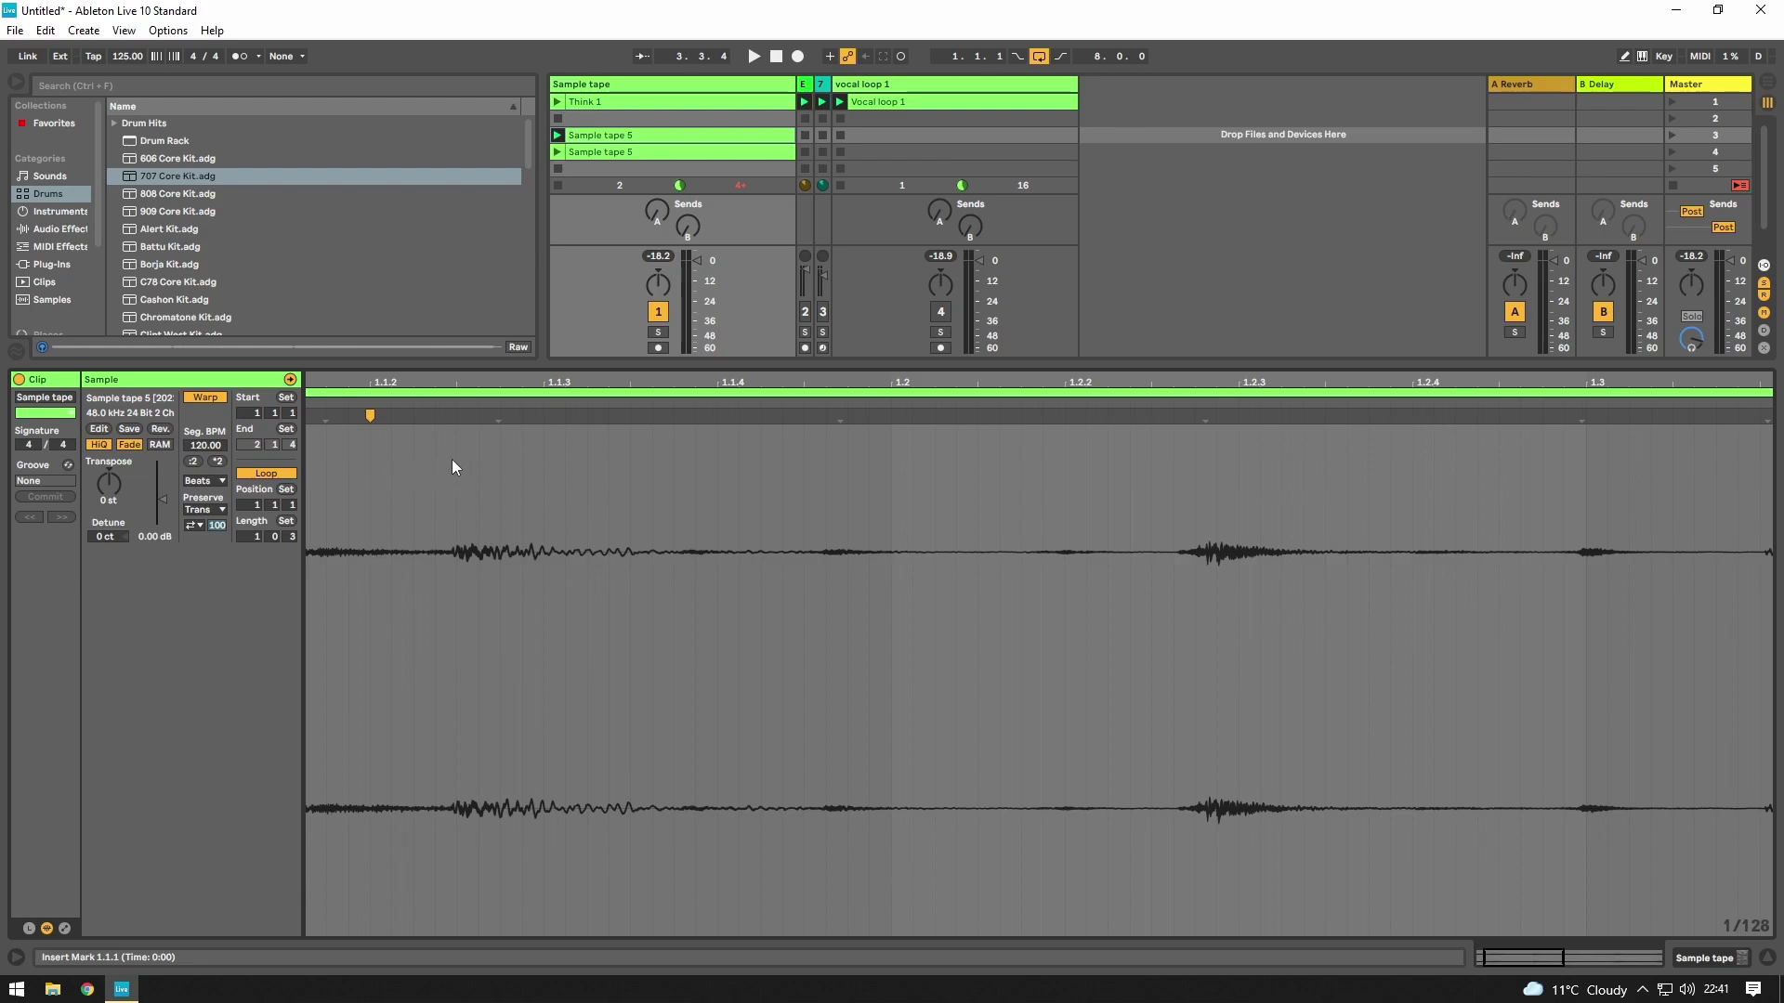
- Place a warp marker at the cropped clip's first transient and set it as 1.1.1
{"action": "scroll", "coordinate": [442, 471], "scroll_direction": "up", "scroll_amount": 3}
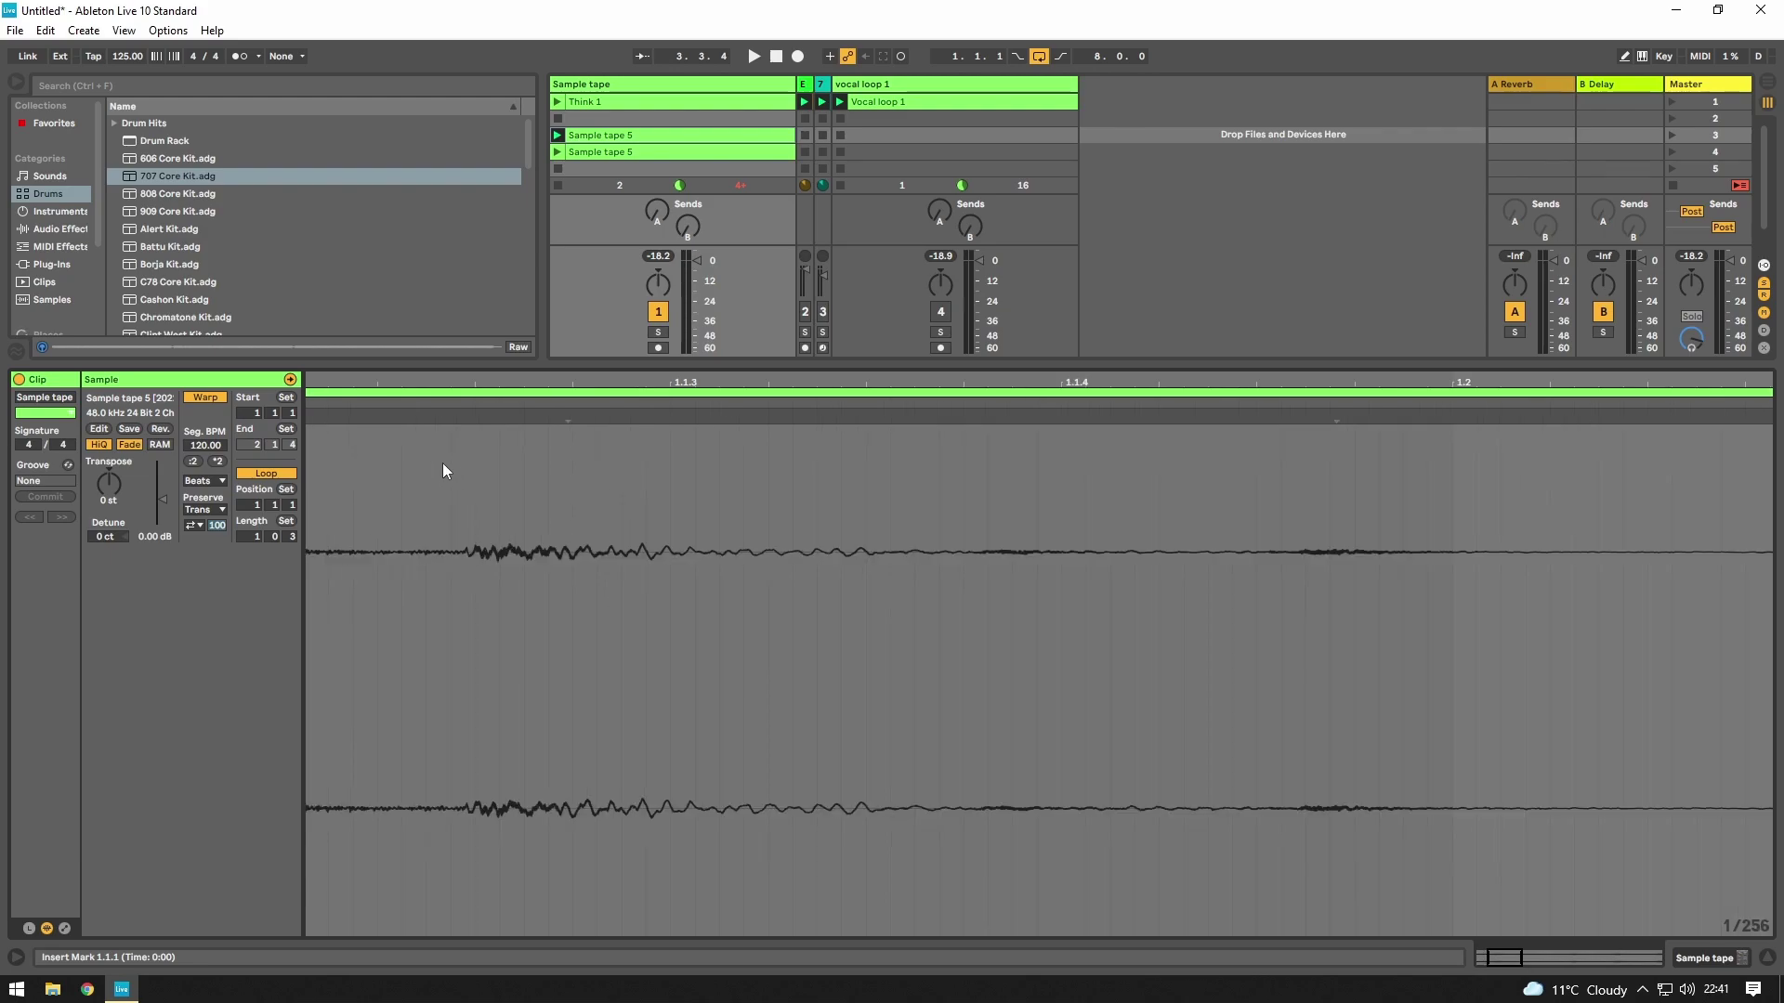
{"action": "double_click", "coordinate": [451, 412]}
{"action": "right_click", "coordinate": [451, 412]}
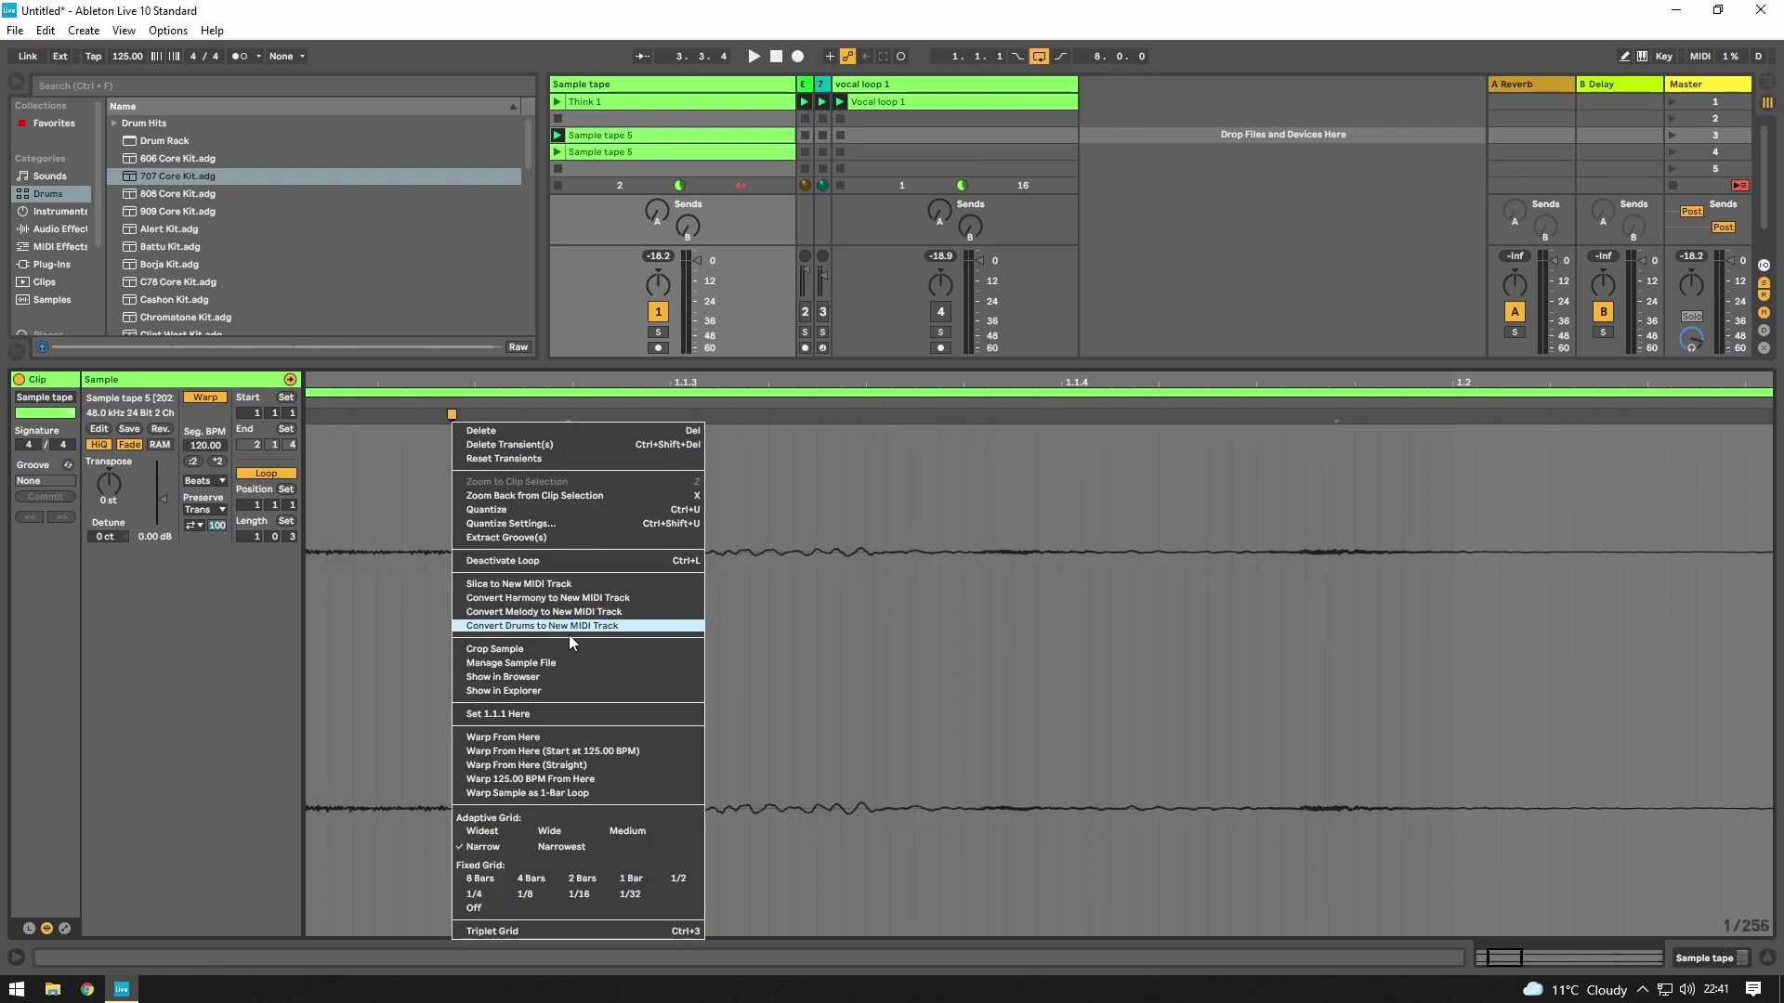
{"action": "left_click", "coordinate": [544, 714]}
- Move the clip start and loop start to the 1.1.1 marker and play the loop
{"action": "scroll", "coordinate": [453, 469], "scroll_direction": "down", "scroll_amount": 3}
{"action": "left_click_drag", "start_coordinate": [309, 392], "coordinate": [414, 409]}
{"action": "double_click", "coordinate": [383, 415]}
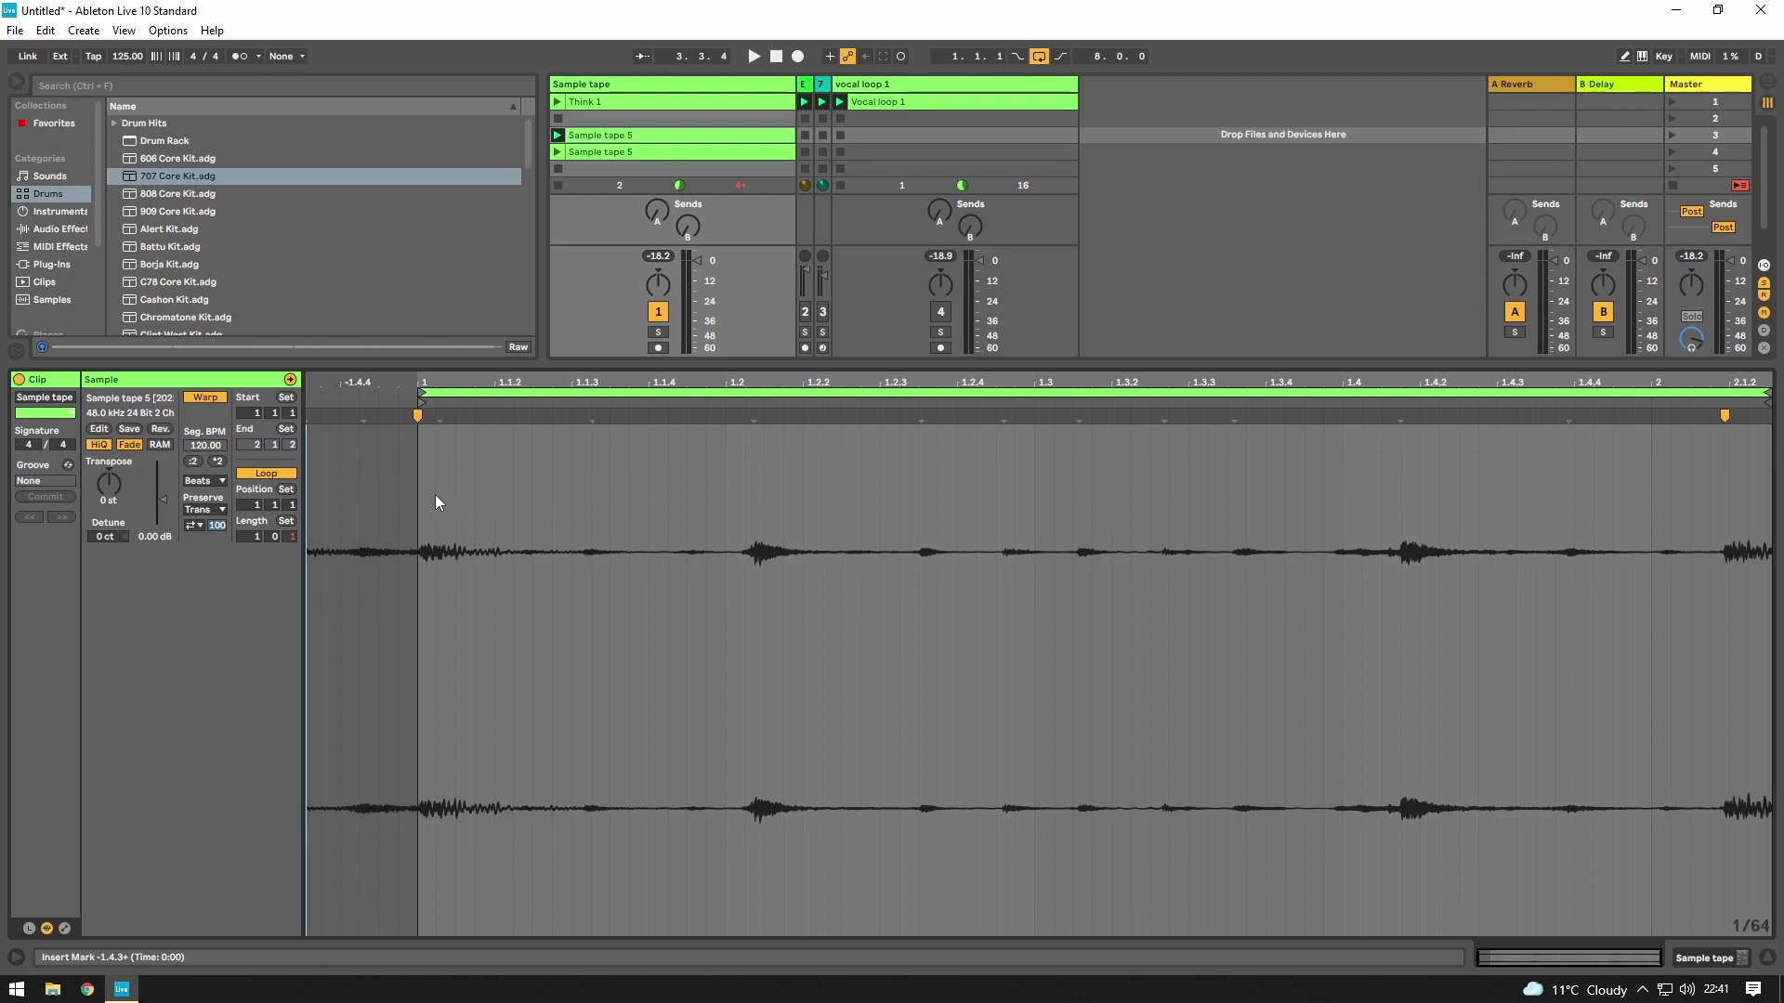
{"action": "key", "text": "space"}
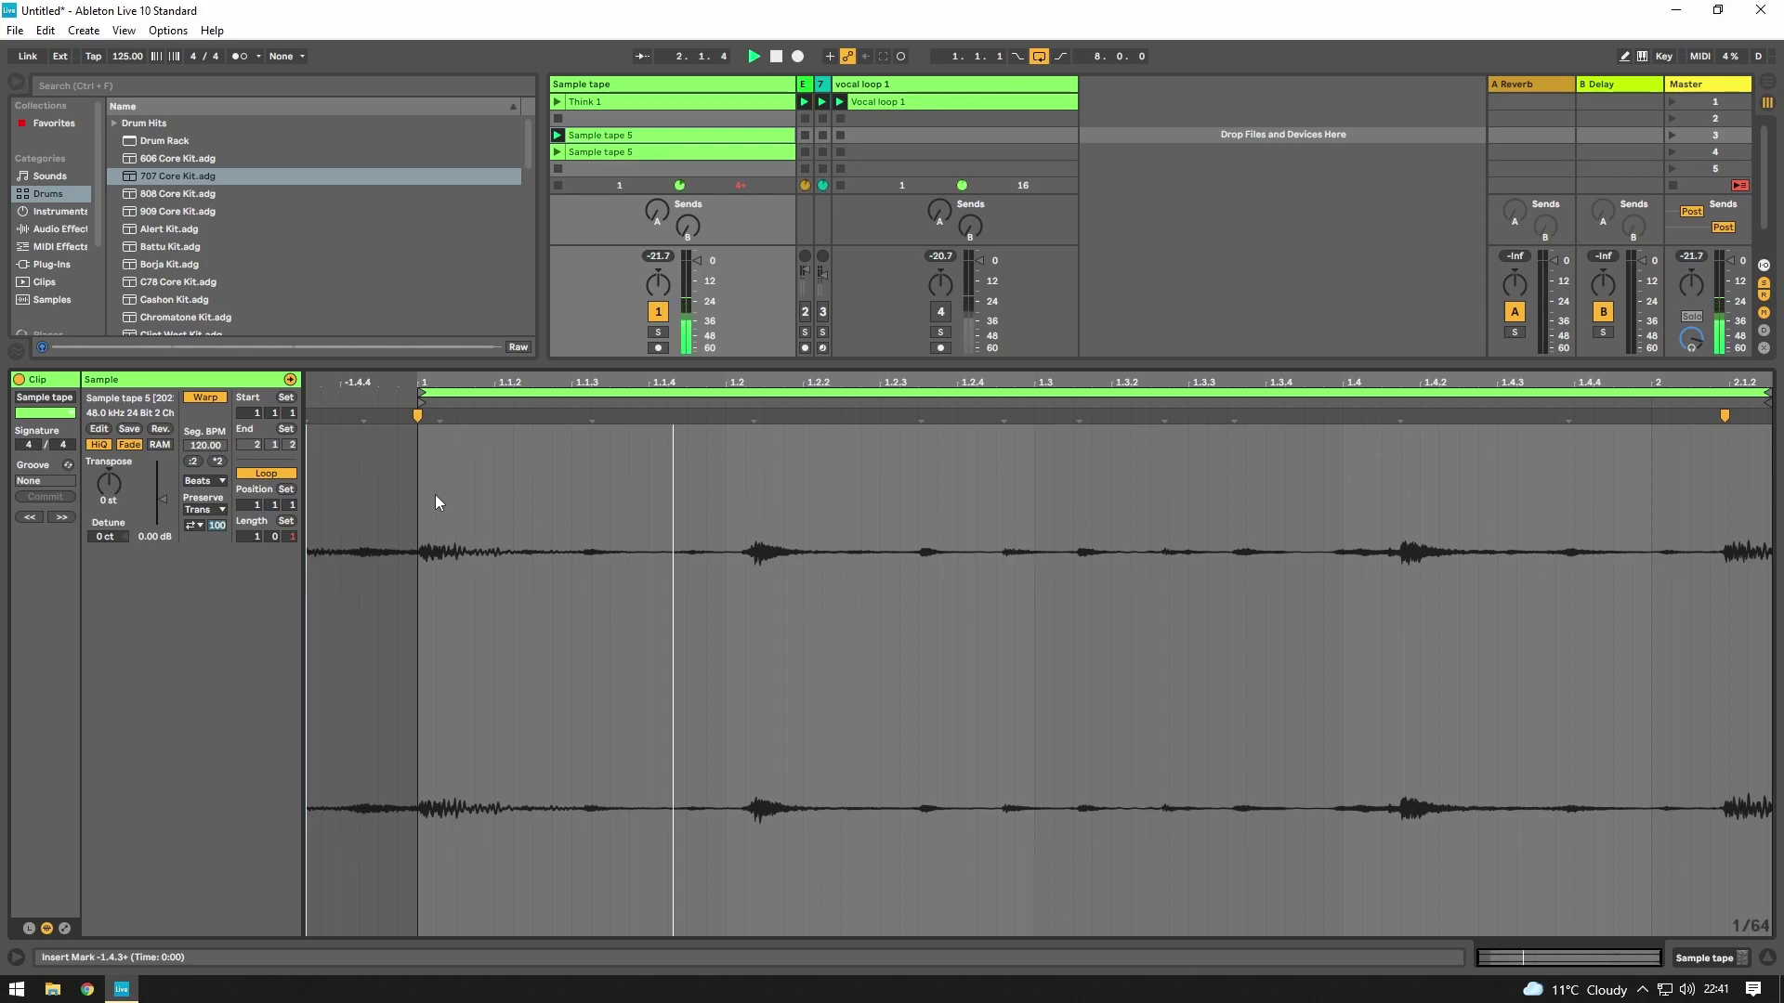
{"action": "key", "text": "space"}
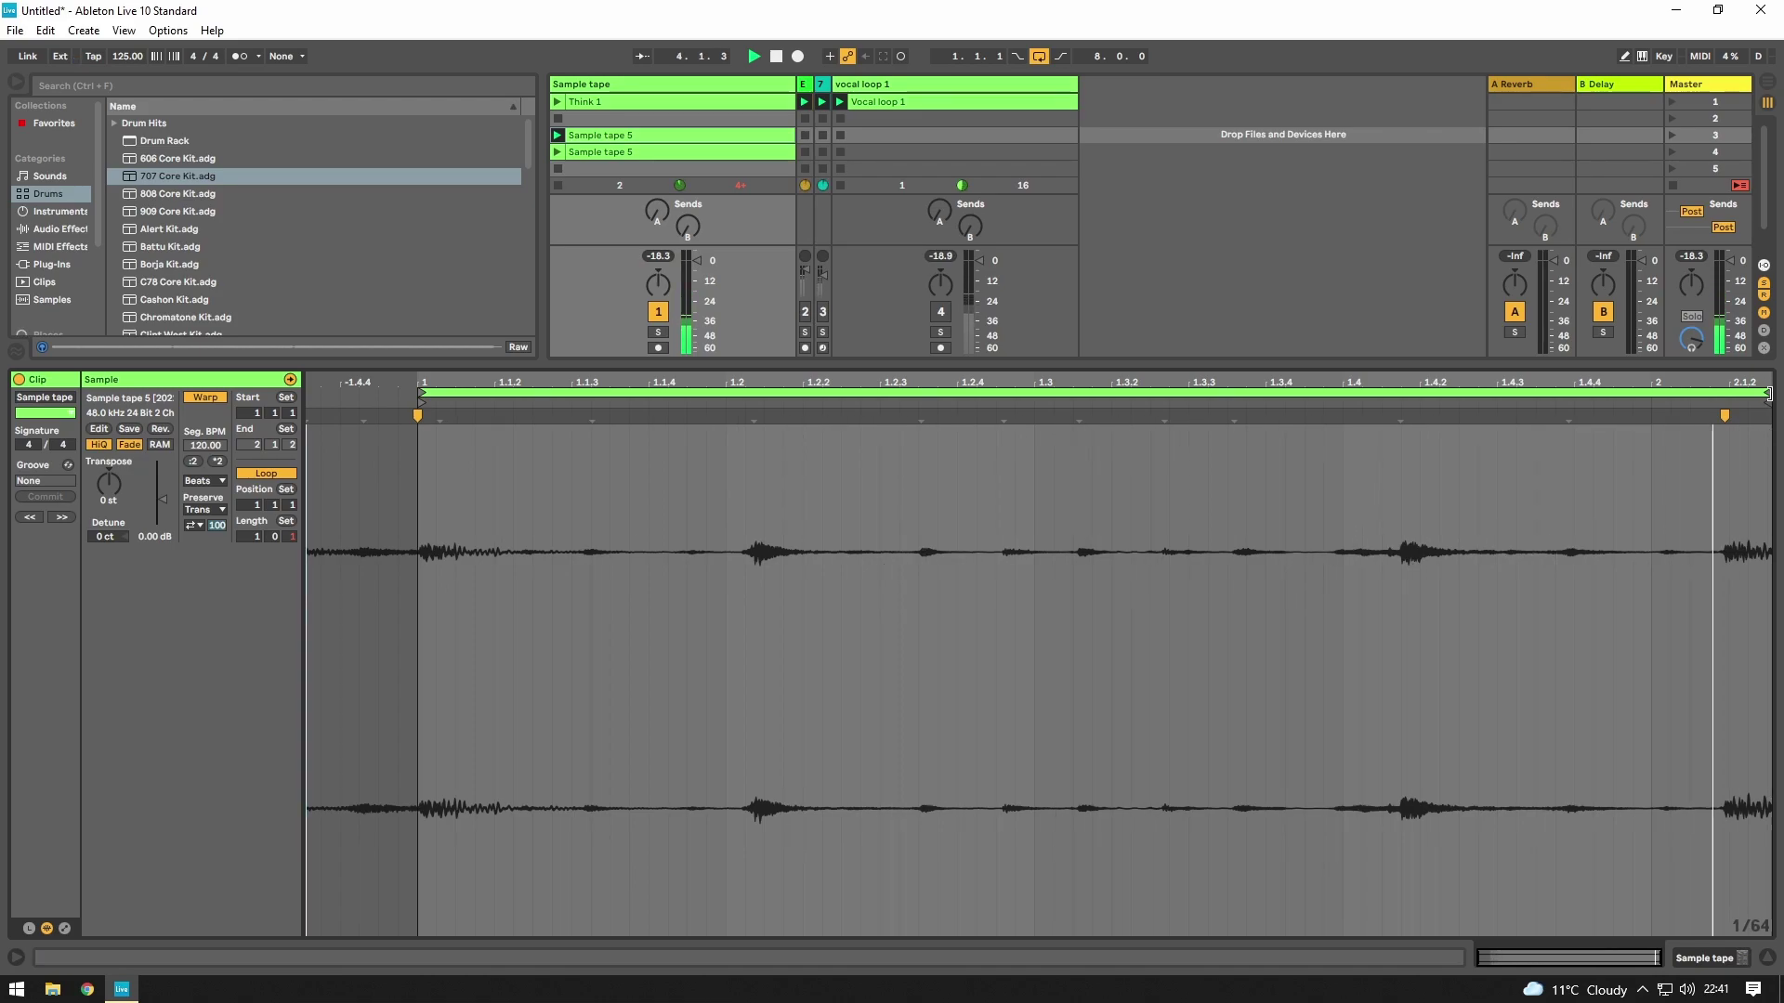
{"action": "key", "text": "space"}
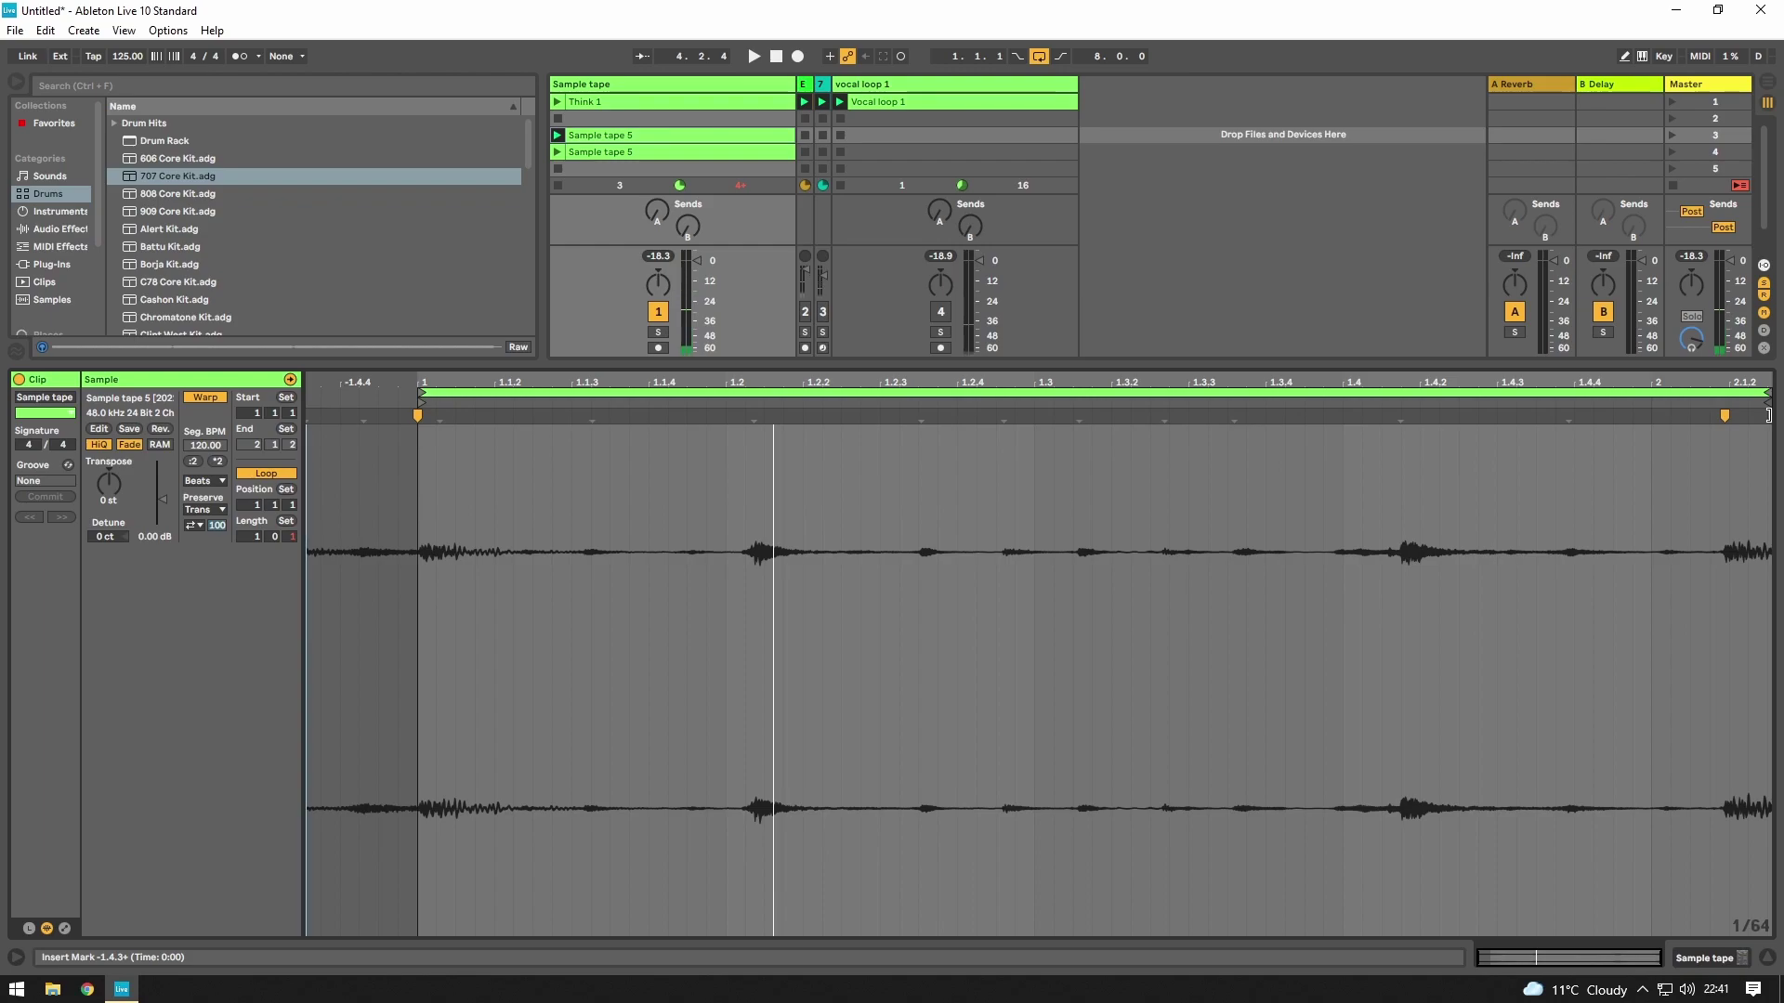
- Shorten the loop so it ends just before the transient at the last warp marker, and play it
{"action": "left_click_drag", "start_coordinate": [1730, 550], "coordinate": [1773, 571]}
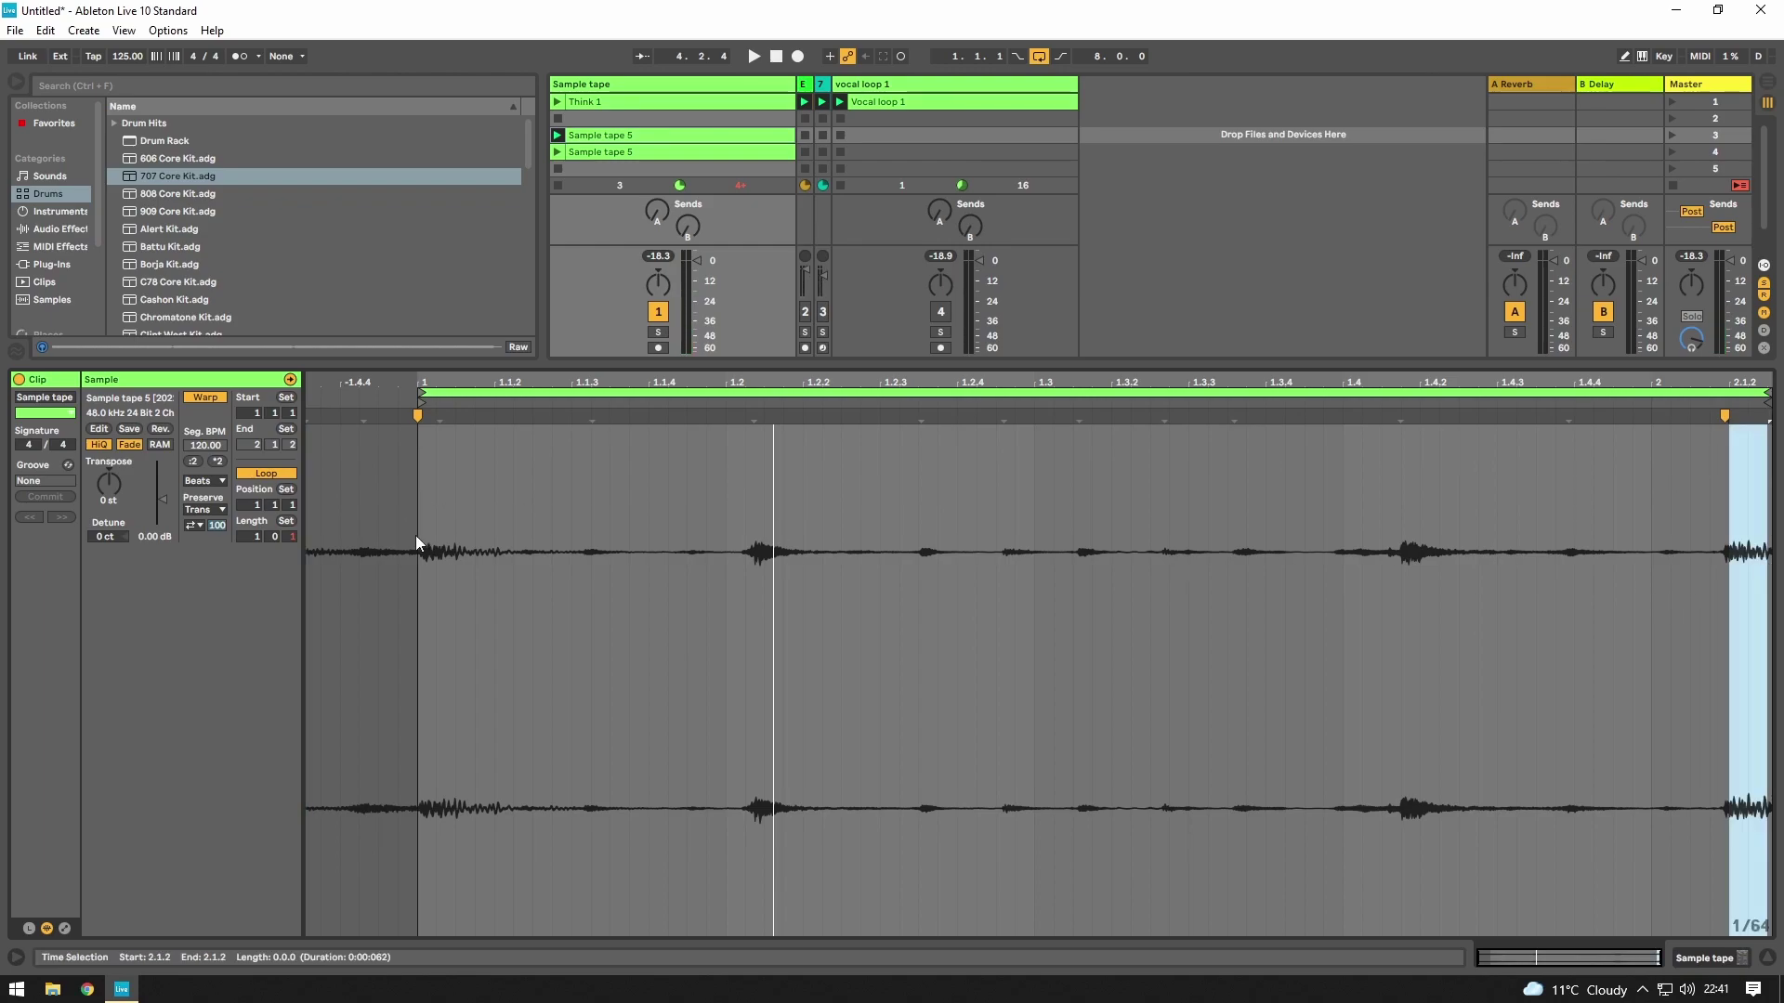
{"action": "left_click_drag", "start_coordinate": [417, 542], "coordinate": [475, 558]}
{"action": "left_click_drag", "start_coordinate": [1767, 395], "coordinate": [1722, 401]}
{"action": "scroll", "coordinate": [1719, 474], "scroll_direction": "up", "scroll_amount": 5}
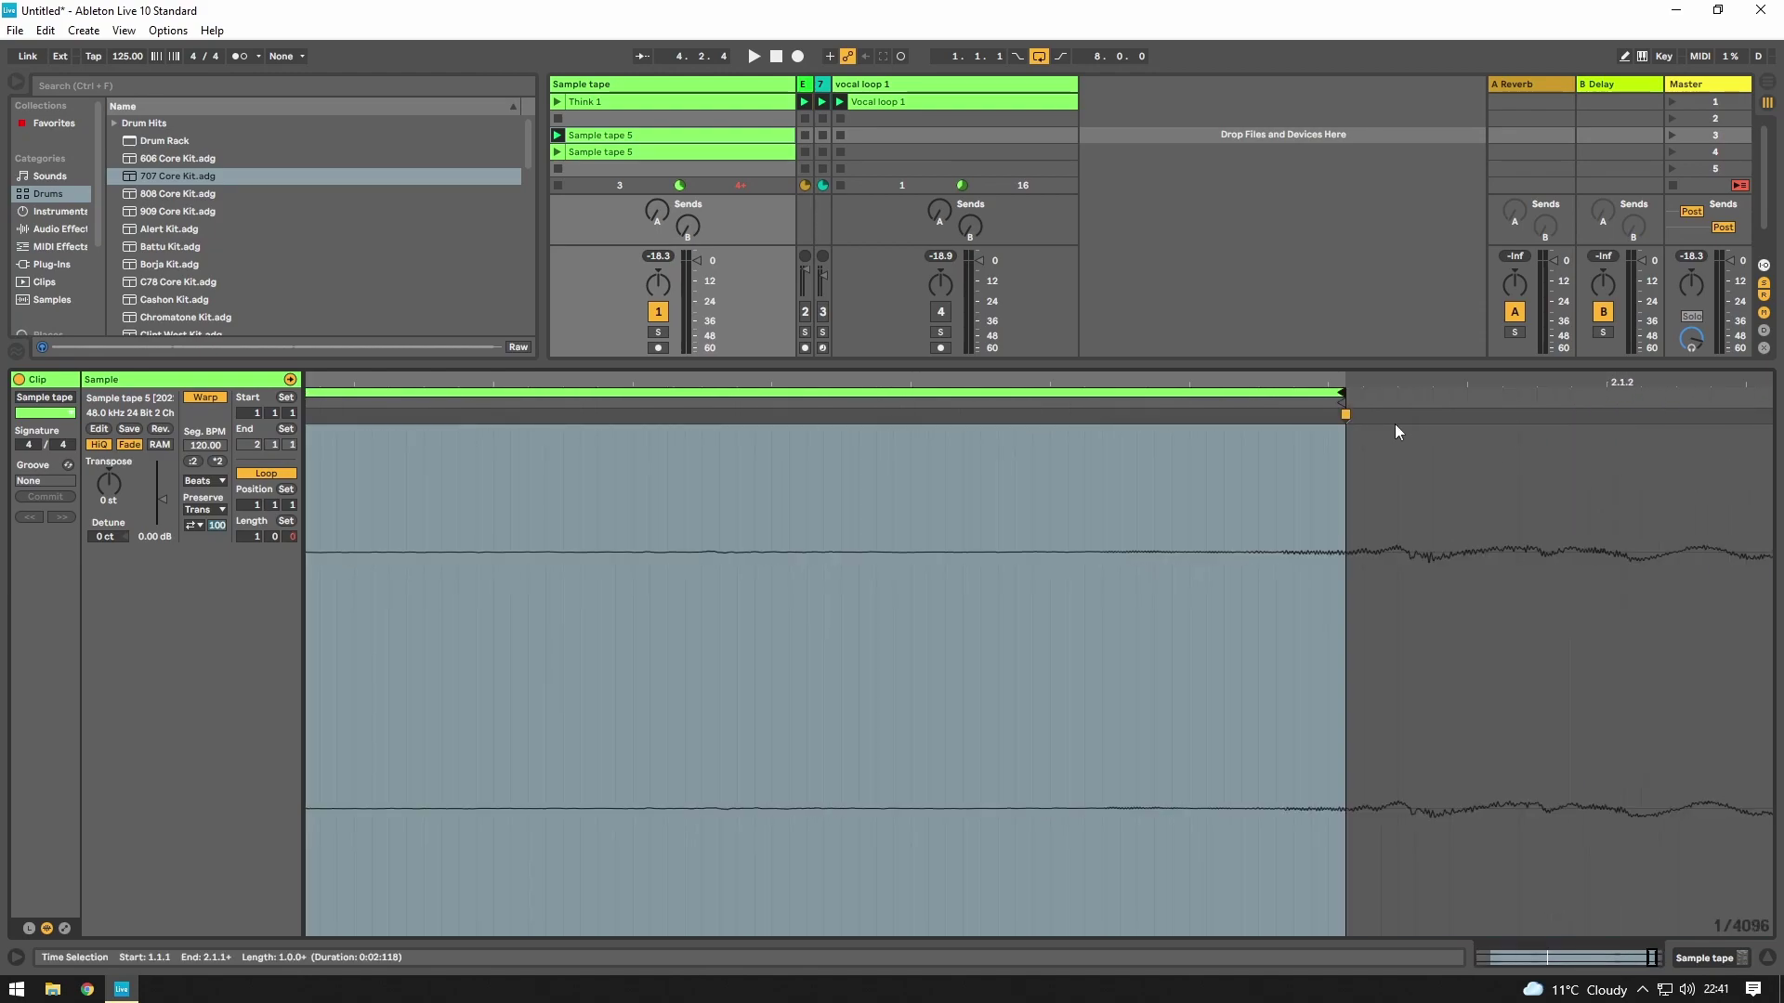
{"action": "left_click_drag", "start_coordinate": [1344, 395], "coordinate": [1274, 408]}
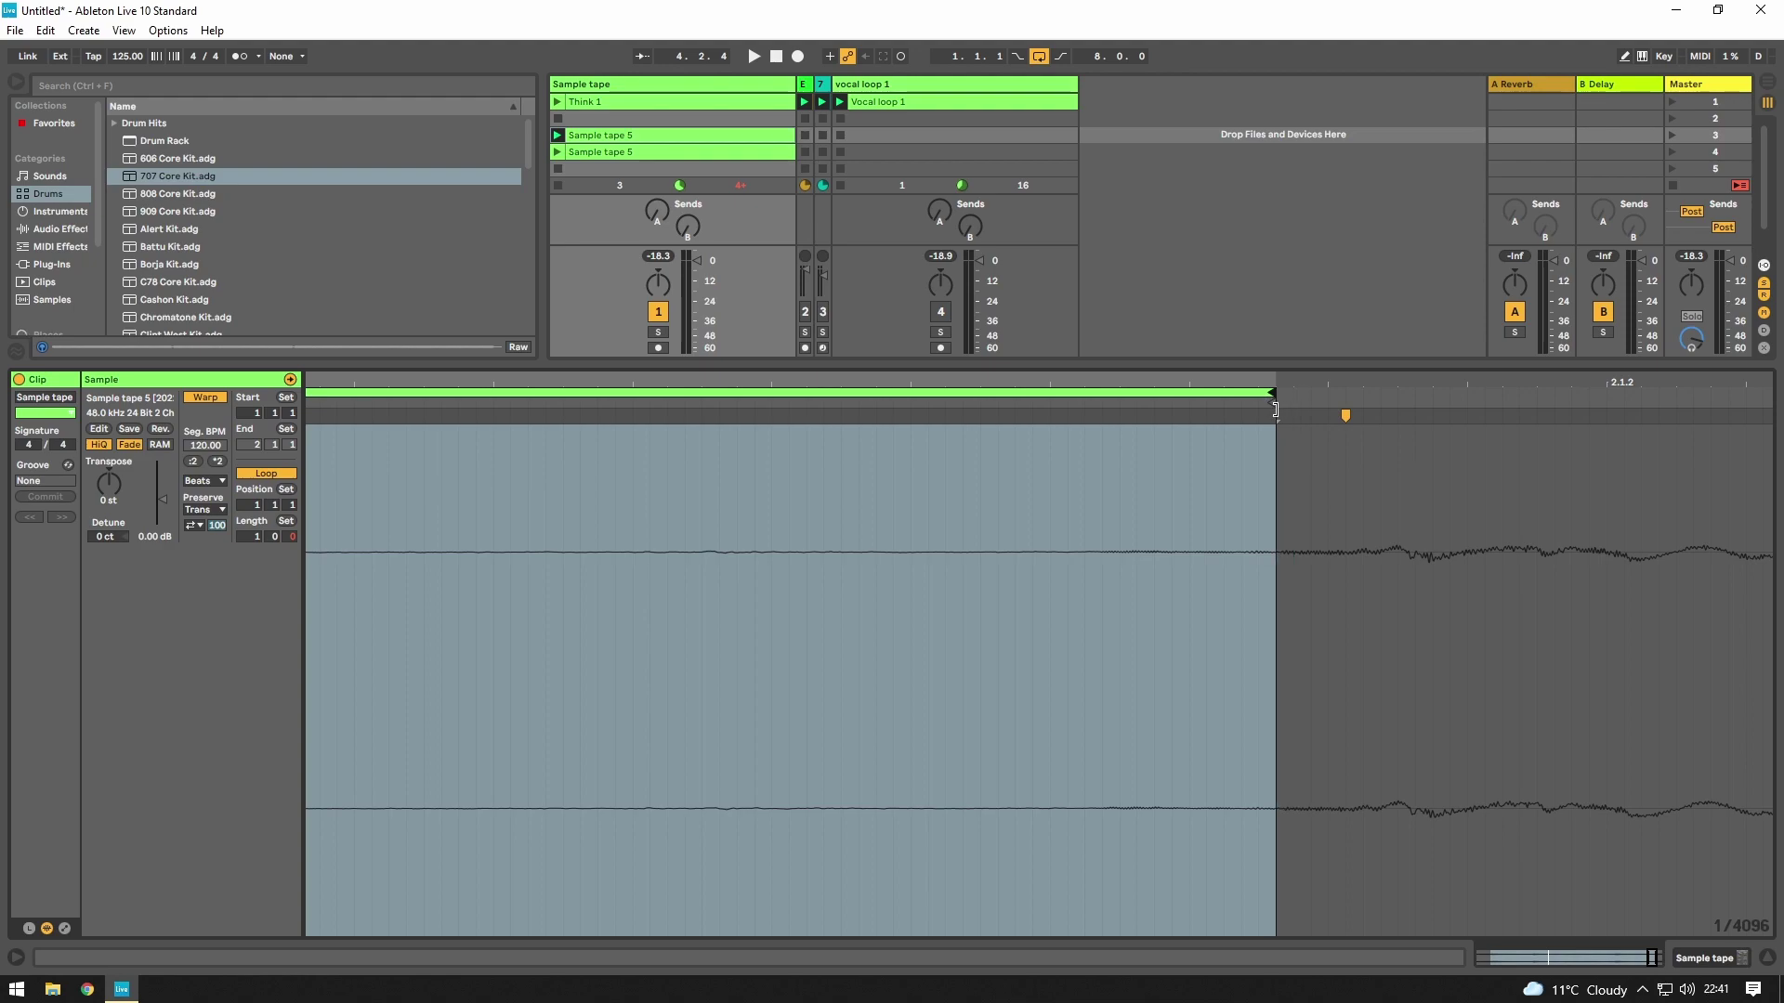
{"action": "scroll", "coordinate": [1269, 561], "scroll_direction": "up", "scroll_amount": 2}
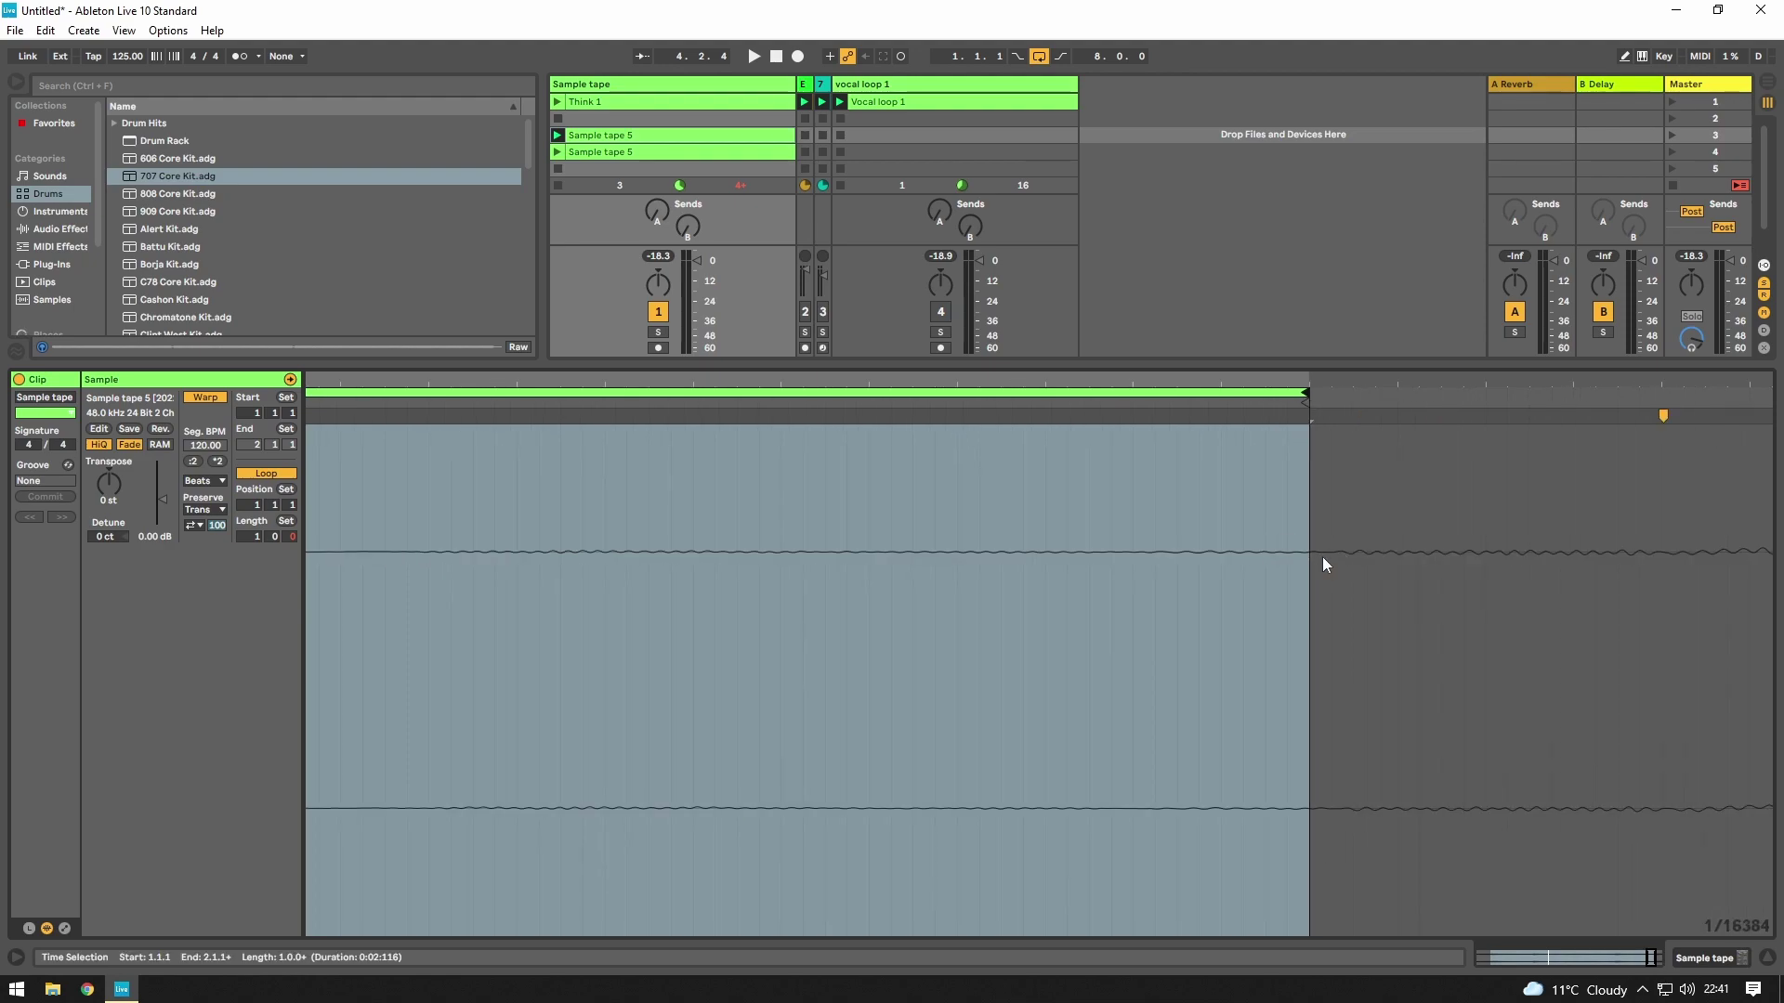
{"action": "scroll", "coordinate": [1330, 527], "scroll_direction": "down", "scroll_amount": 6}
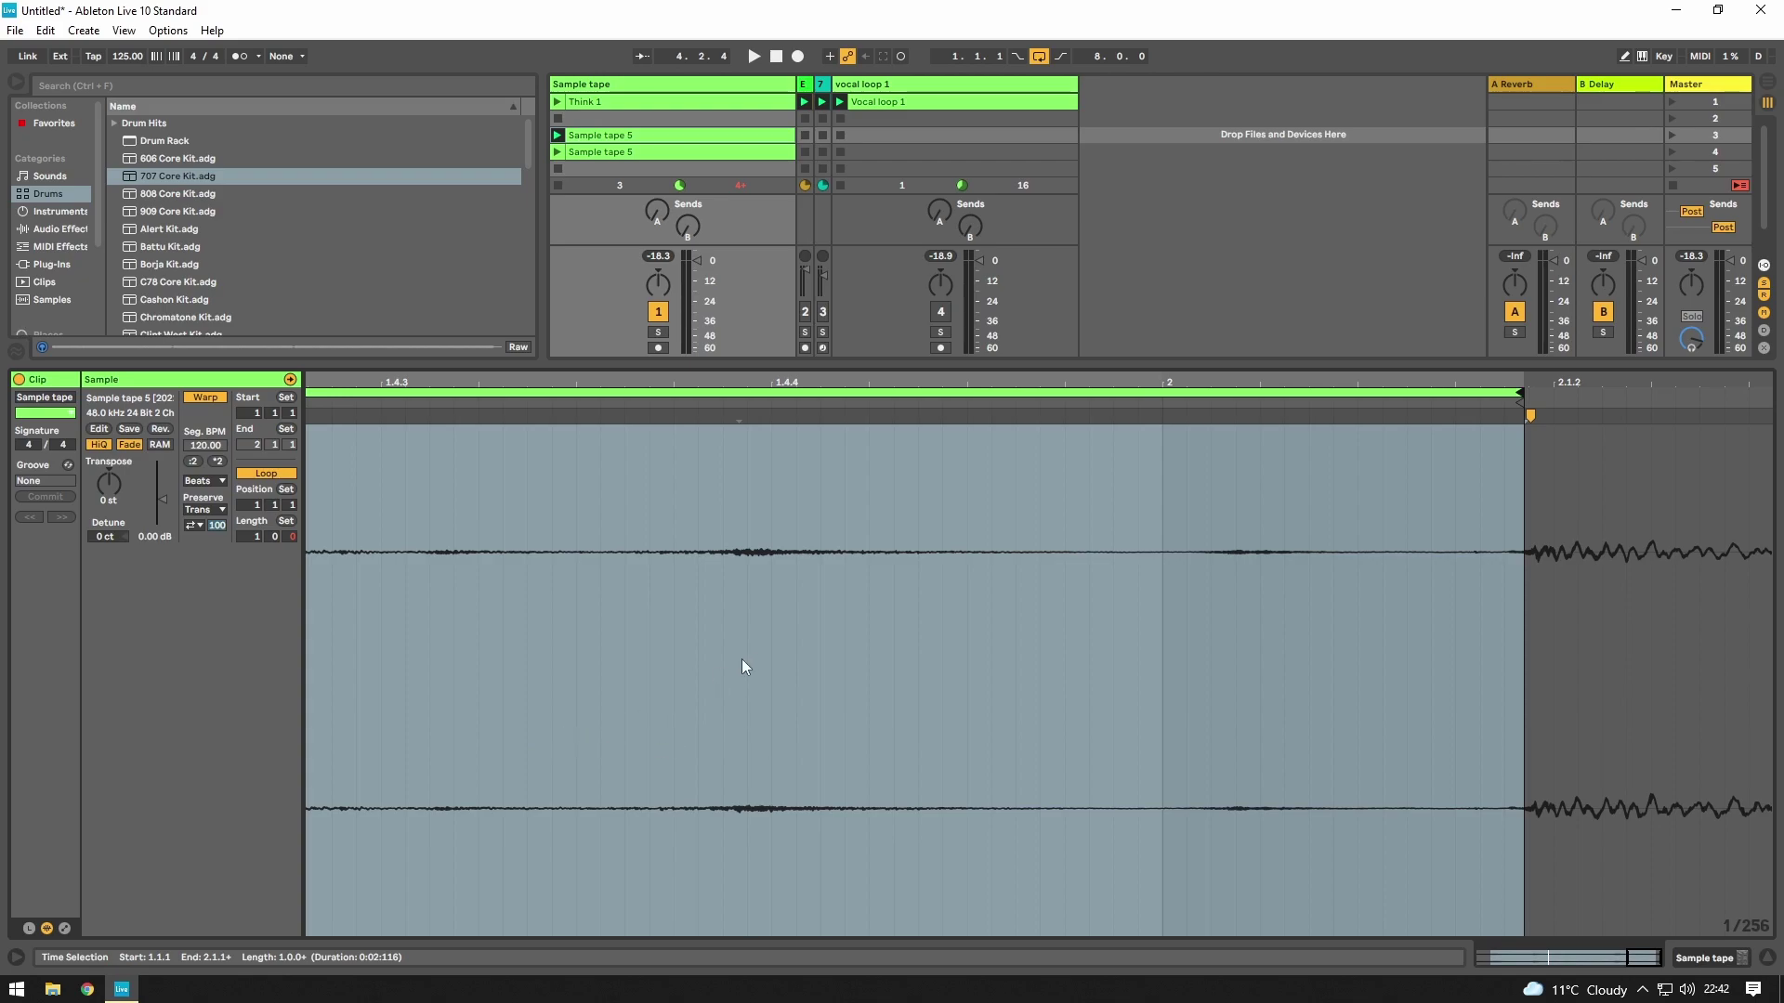
{"action": "key", "text": "minus"}
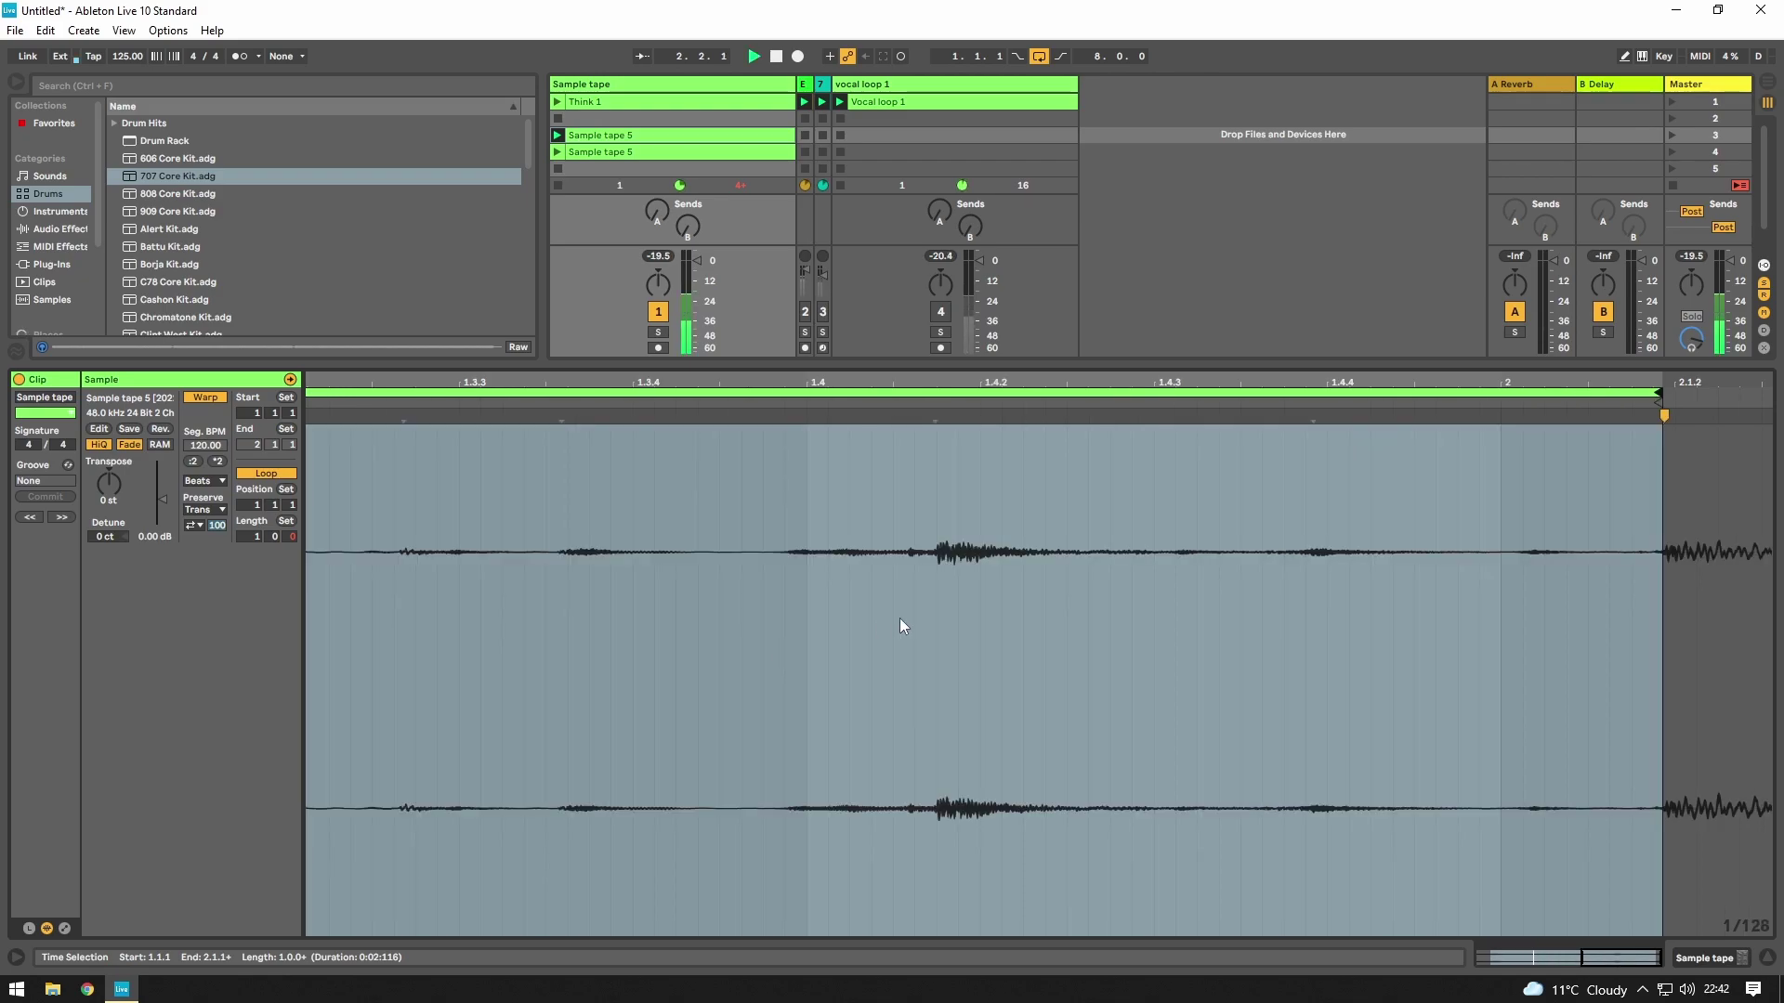
- Crop the looped Sample tape 5 clip to its one-bar loop between the two warp markers
{"action": "key", "text": "minus"}
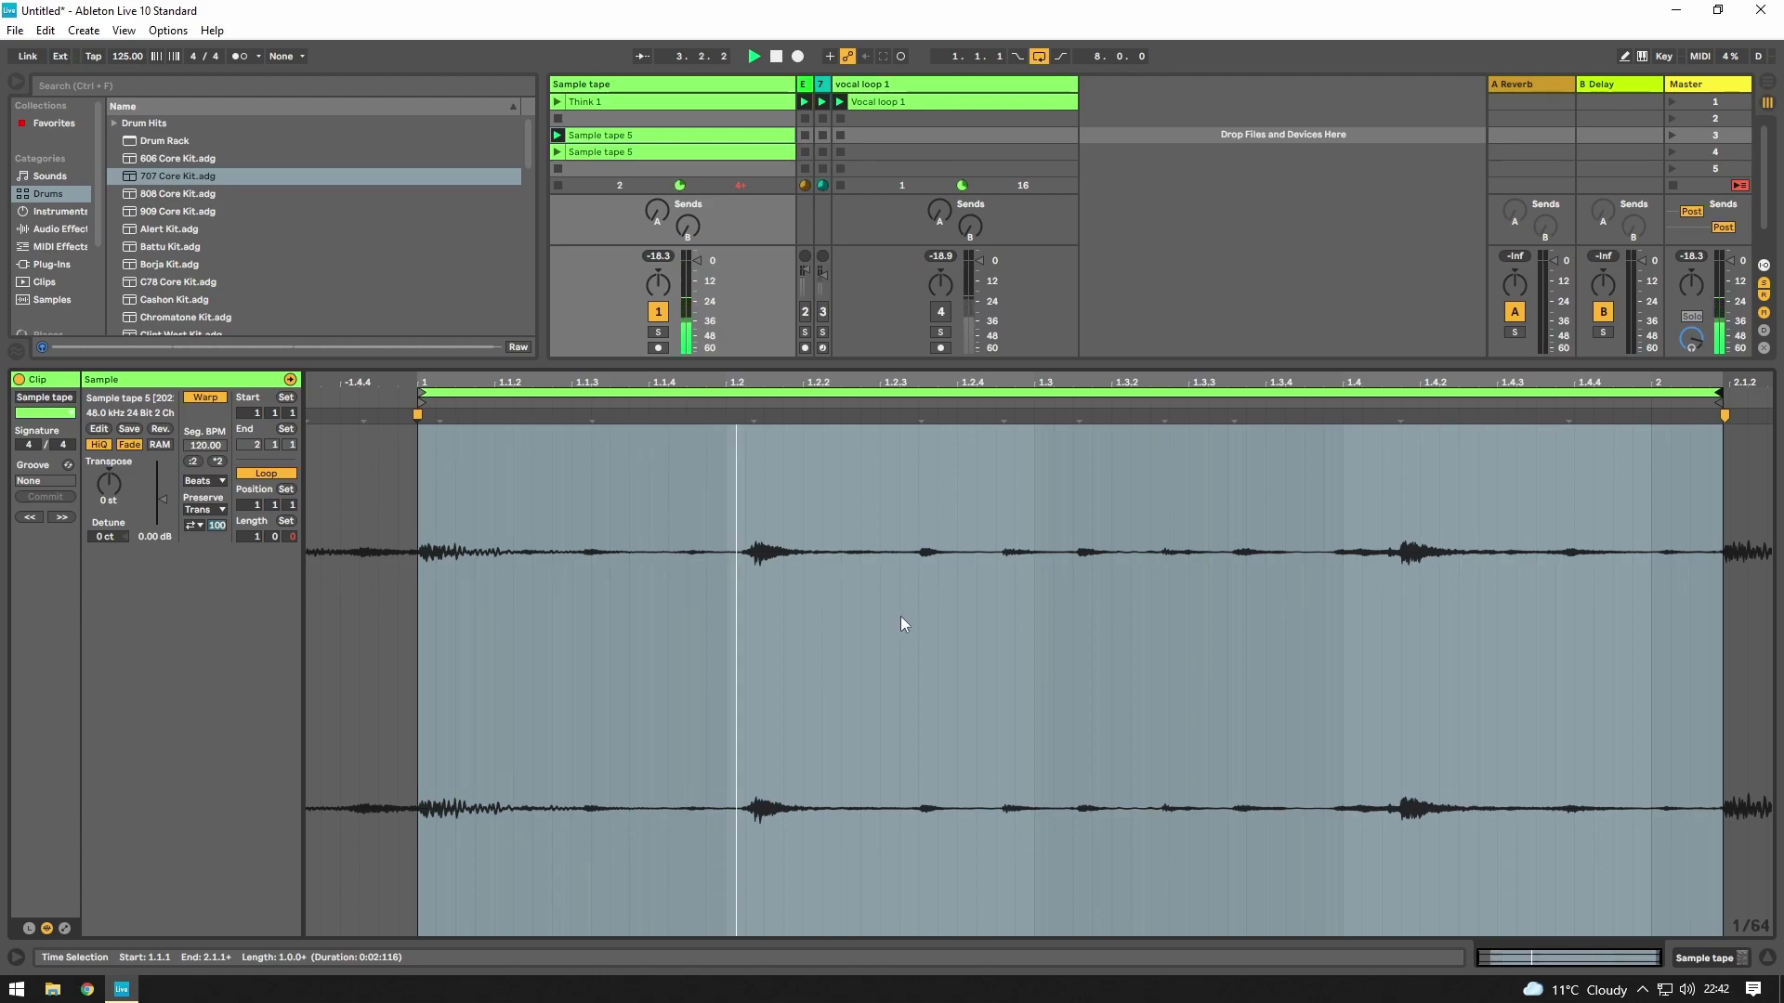
{"action": "right_click", "coordinate": [900, 616]}
{"action": "left_click", "coordinate": [944, 324]}
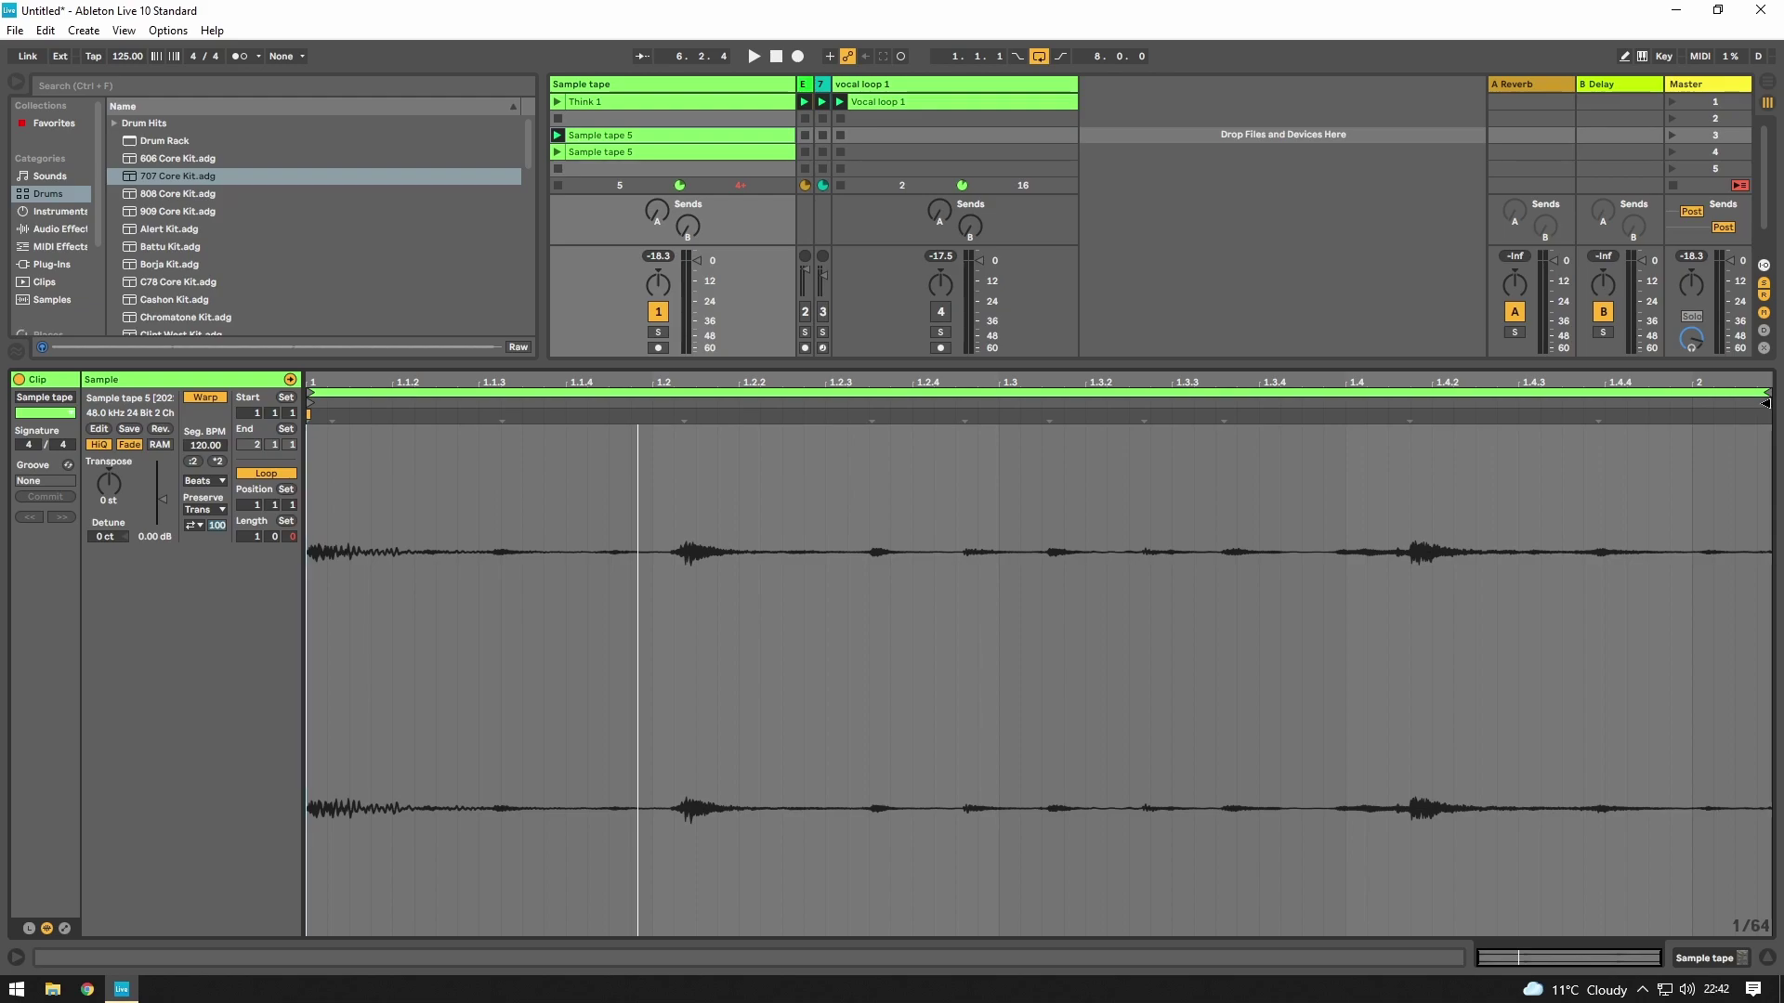
- Warp the end of the cropped clip to 2.1.1, make the loop exactly one bar long, and play it
{"action": "left_click_drag", "start_coordinate": [1768, 417], "coordinate": [1692, 417]}
{"action": "key", "text": "ctrl+a"}
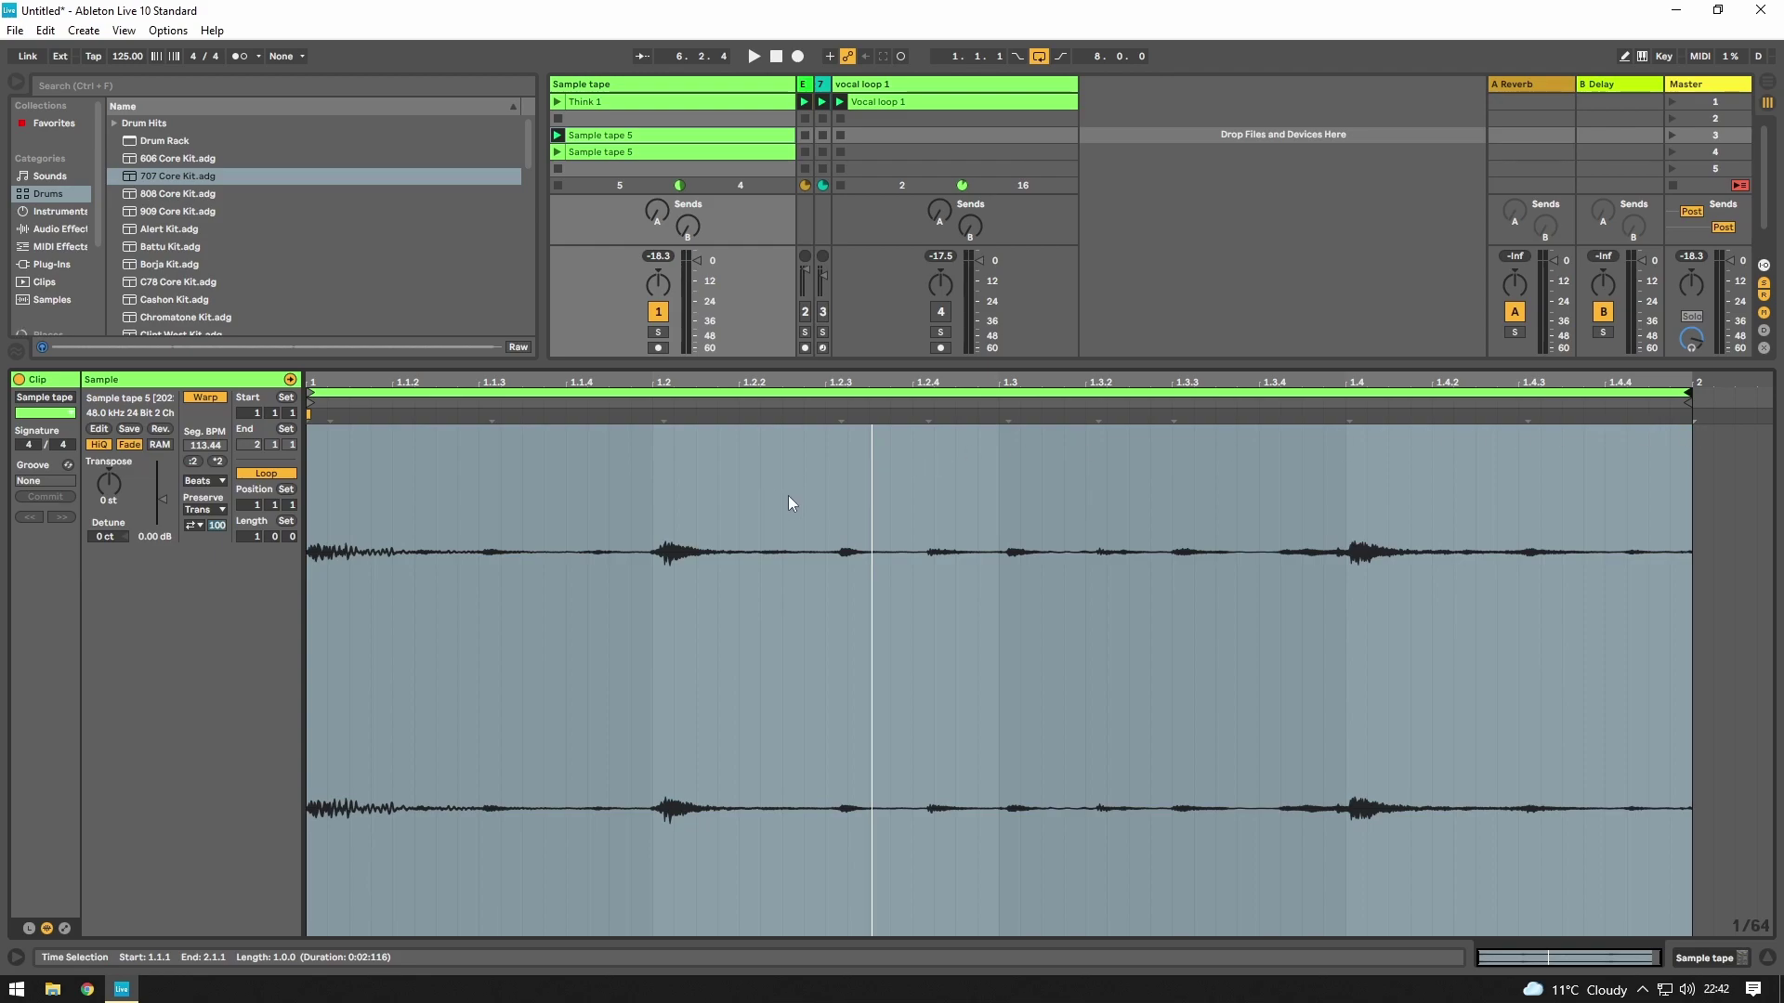
{"action": "key", "text": "space"}
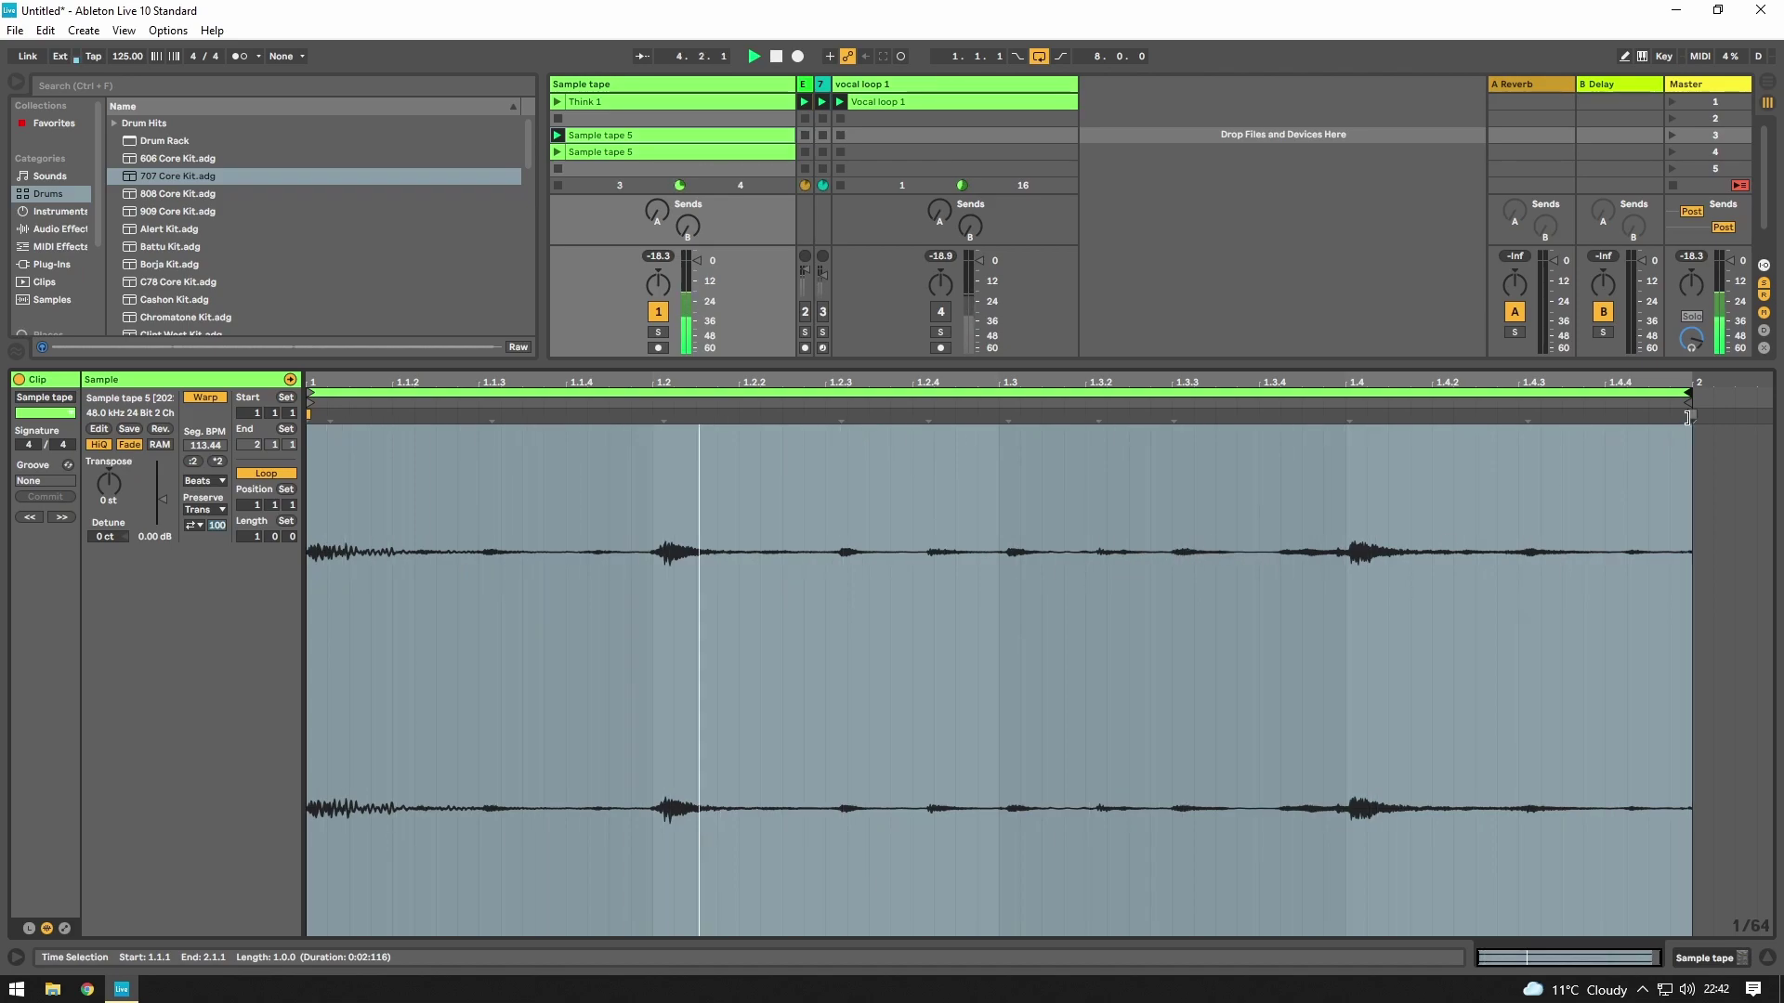
{"action": "left_click", "coordinate": [1661, 444]}
{"action": "key", "text": "space"}
- Place warp markers on the transients at 1.2.1, 1.4.1 and 1.3.1 to align them to the beats, and play the loop
{"action": "double_click", "coordinate": [663, 417]}
{"action": "left_click_drag", "start_coordinate": [662, 417], "coordinate": [652, 415]}
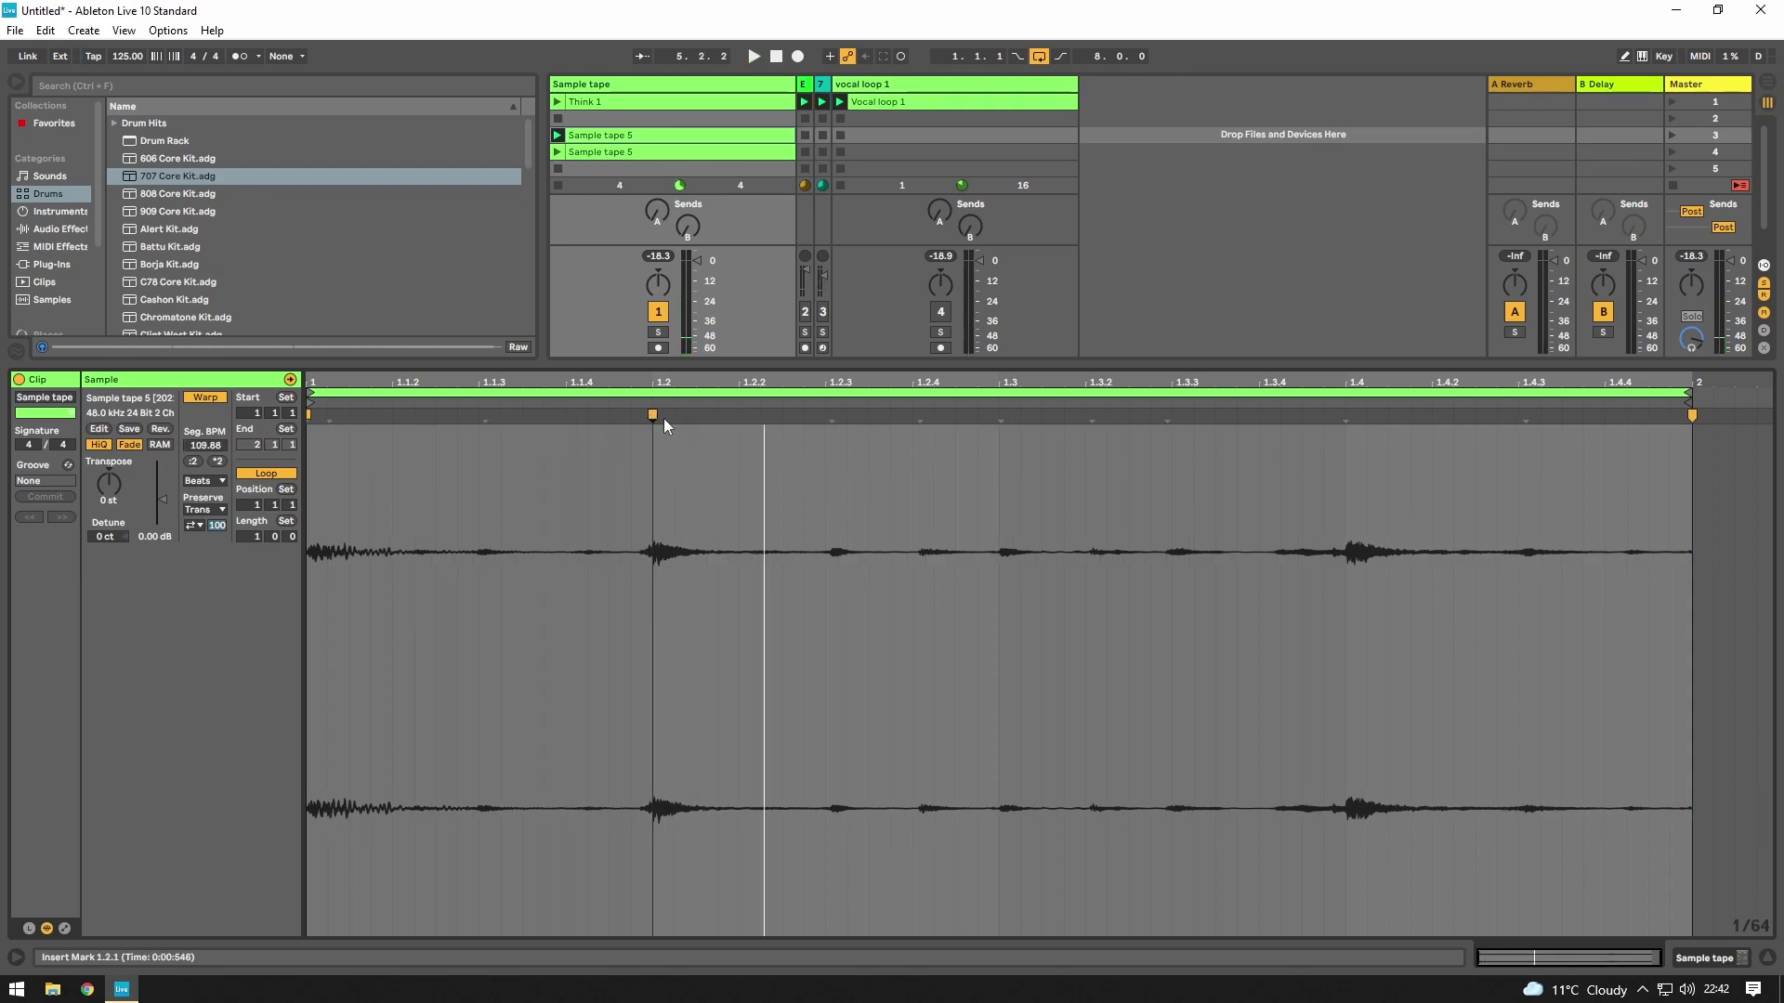
{"action": "double_click", "coordinate": [1347, 414]}
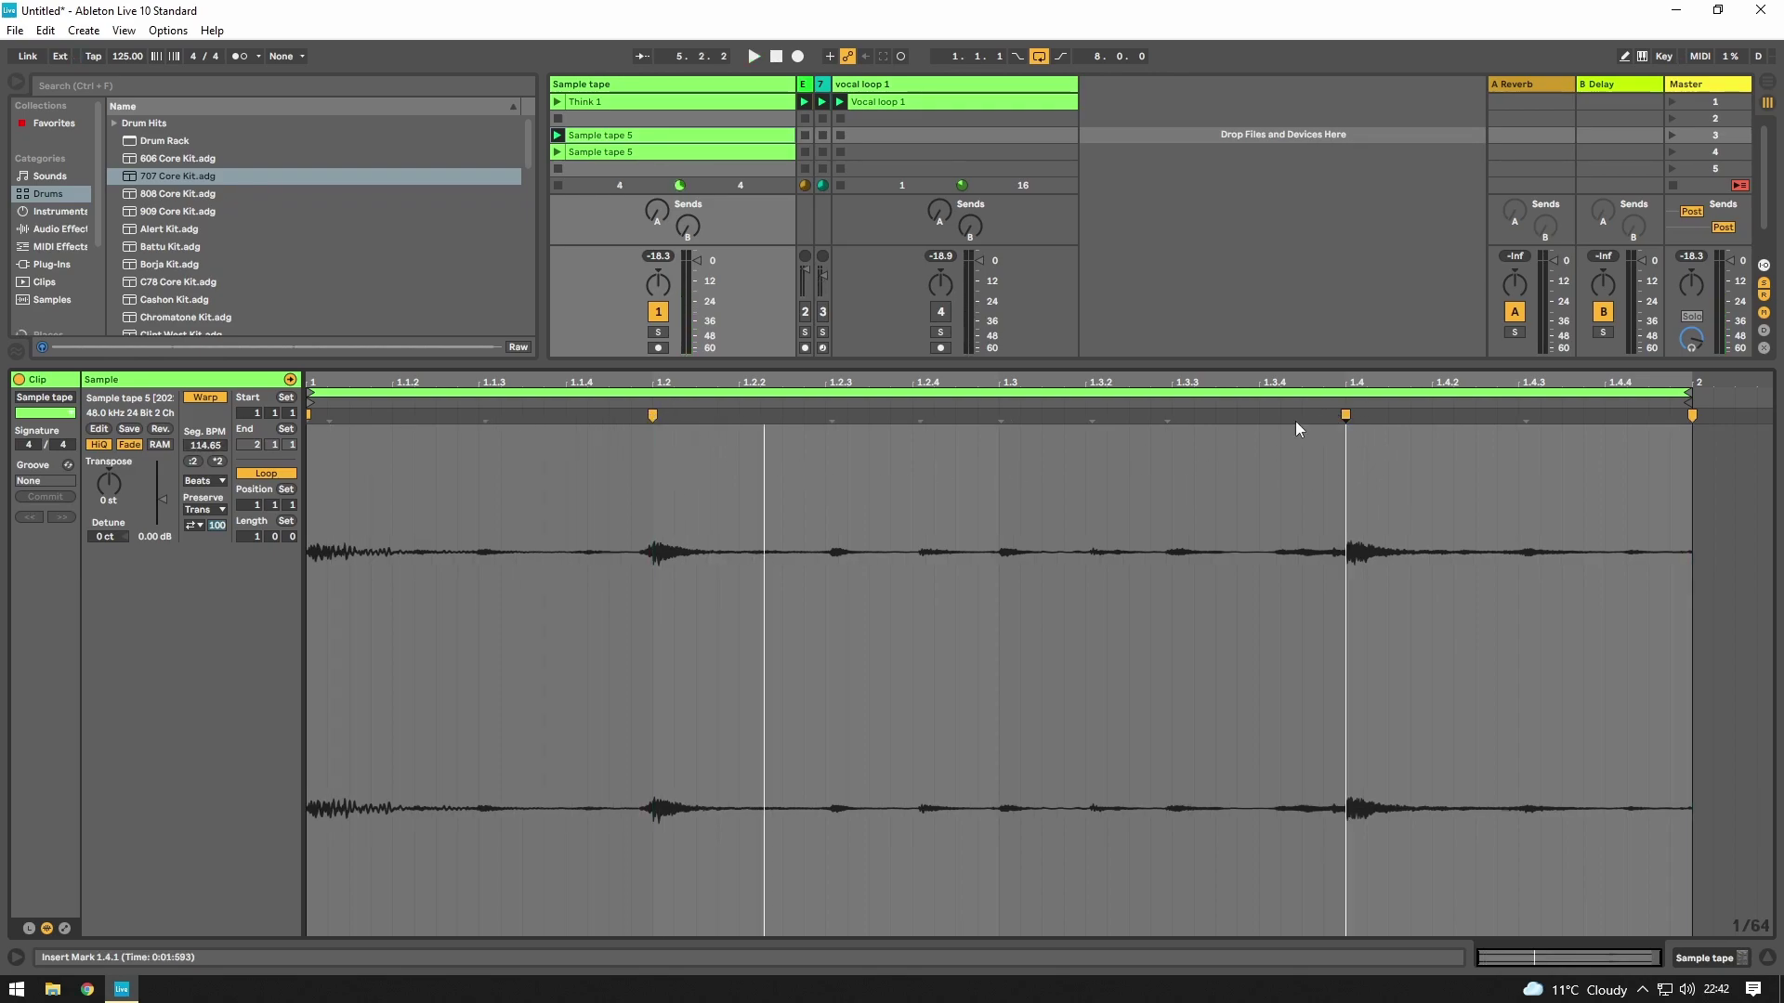
{"action": "double_click", "coordinate": [998, 415]}
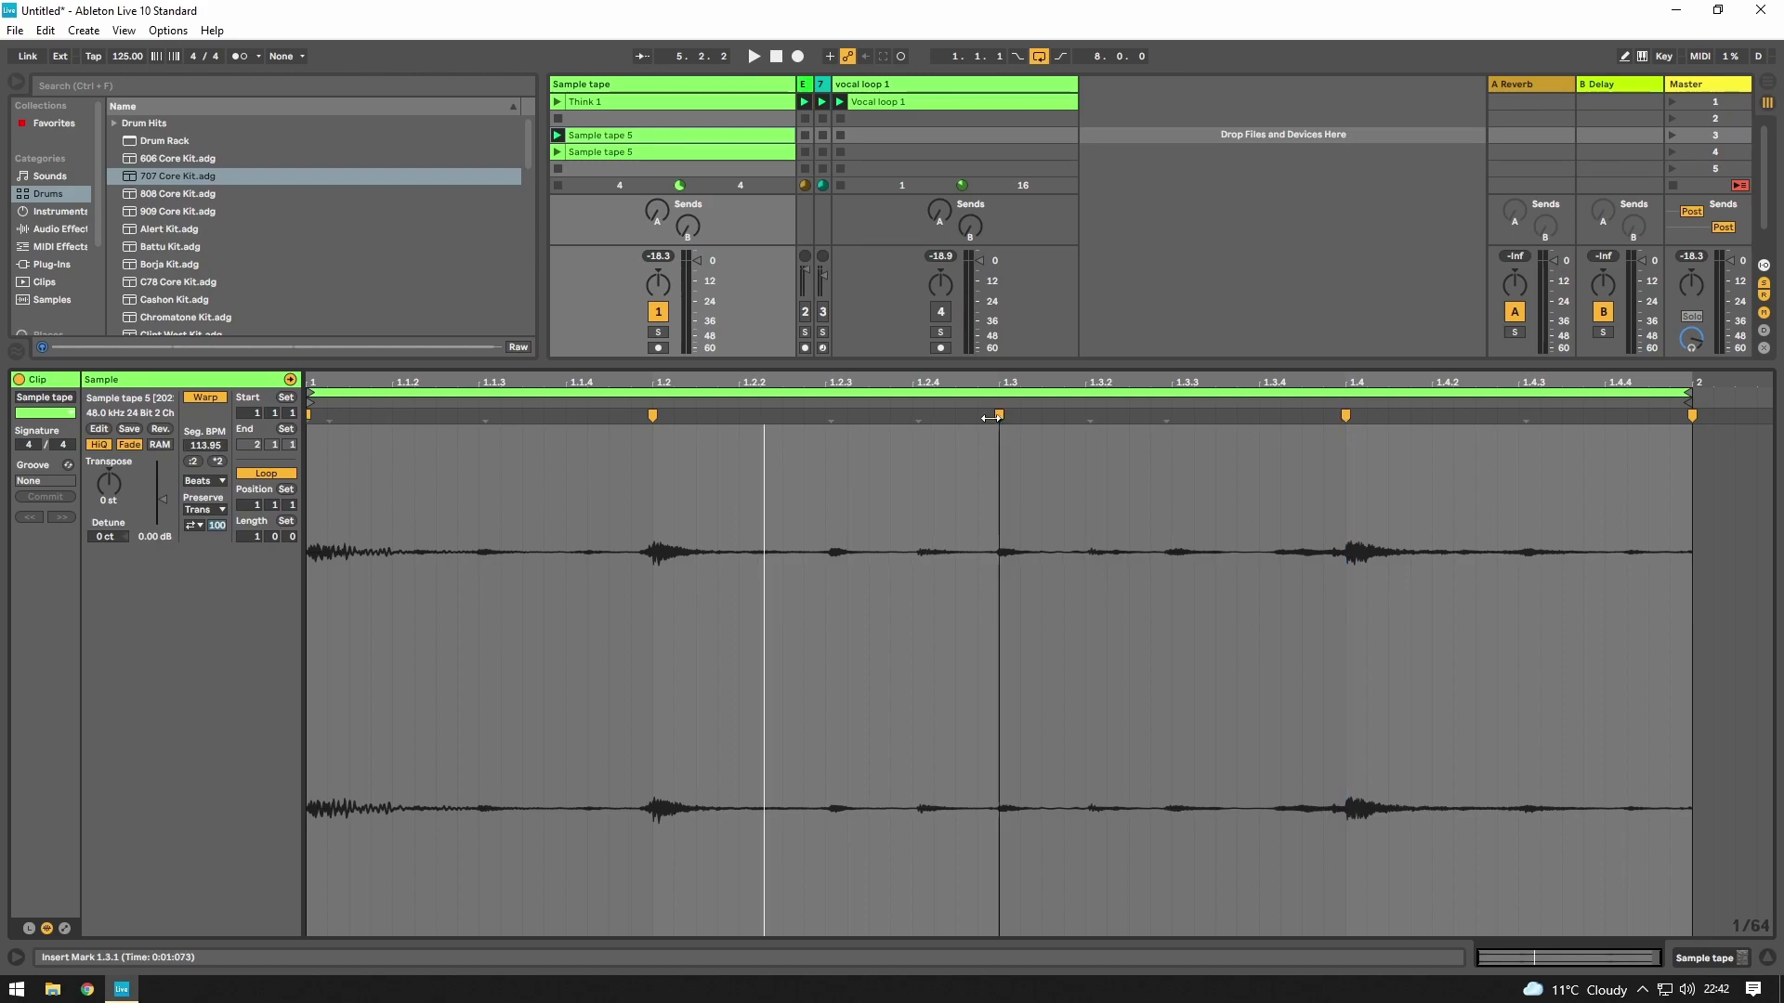
{"action": "key", "text": "space"}
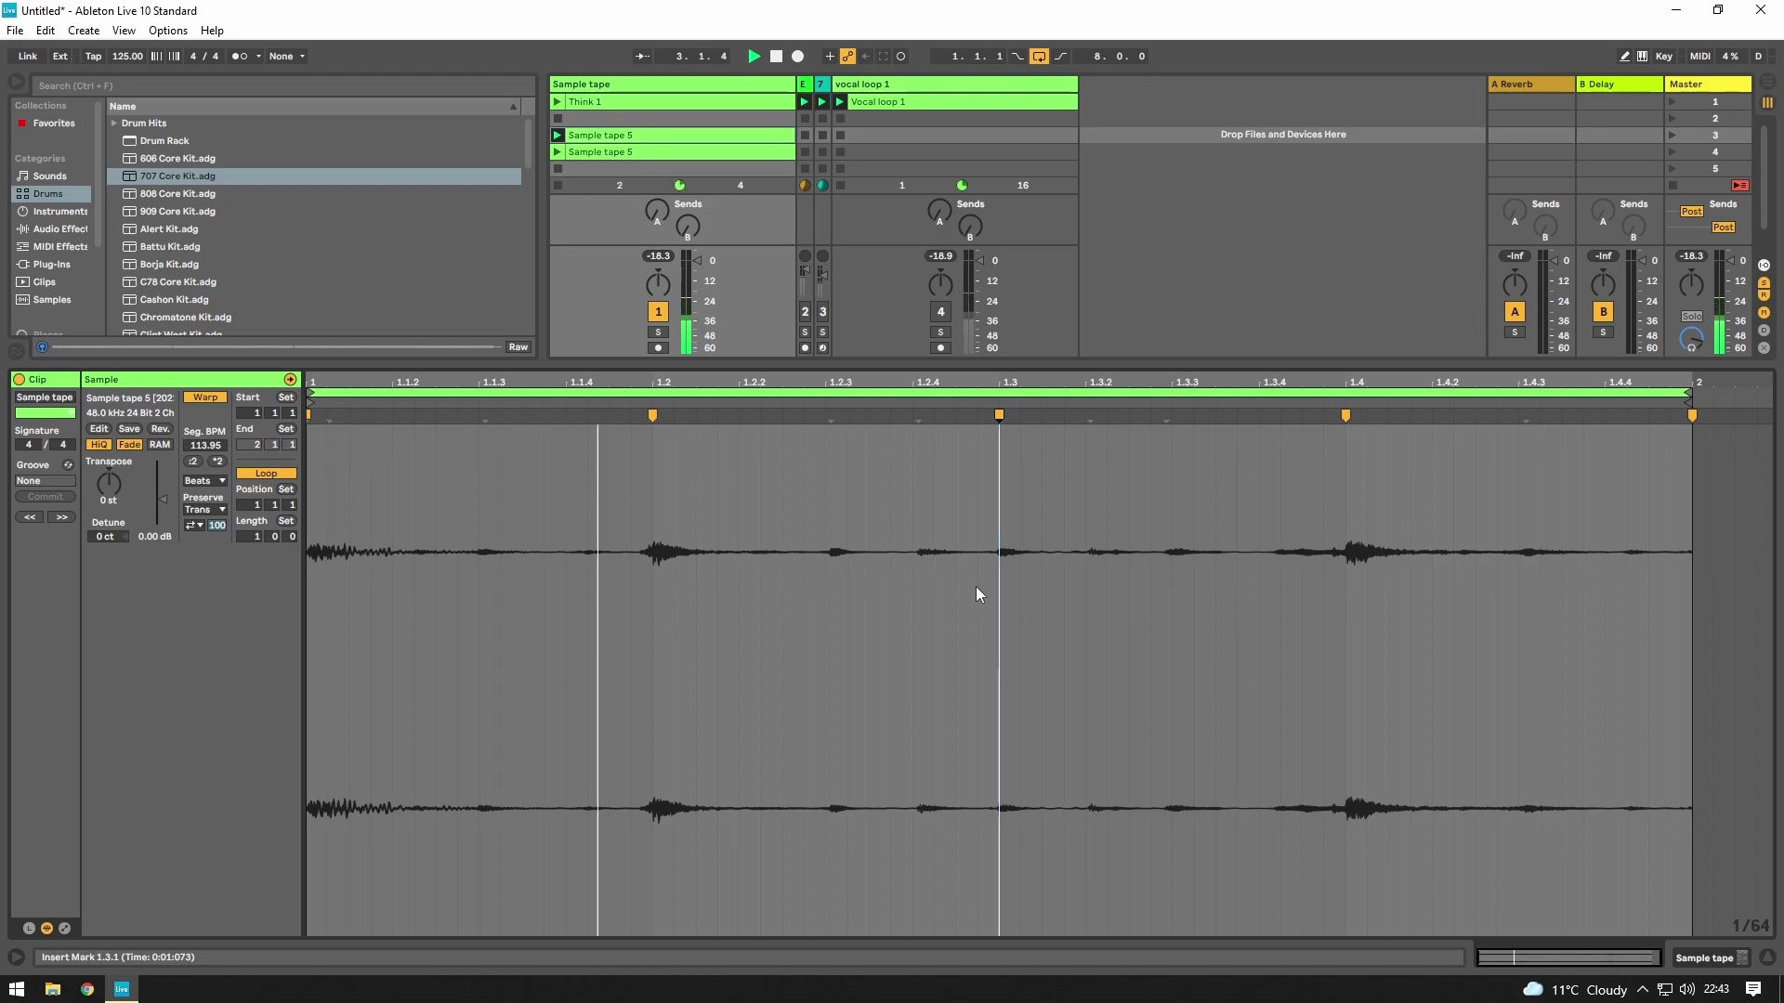
{"action": "key", "text": "space"}
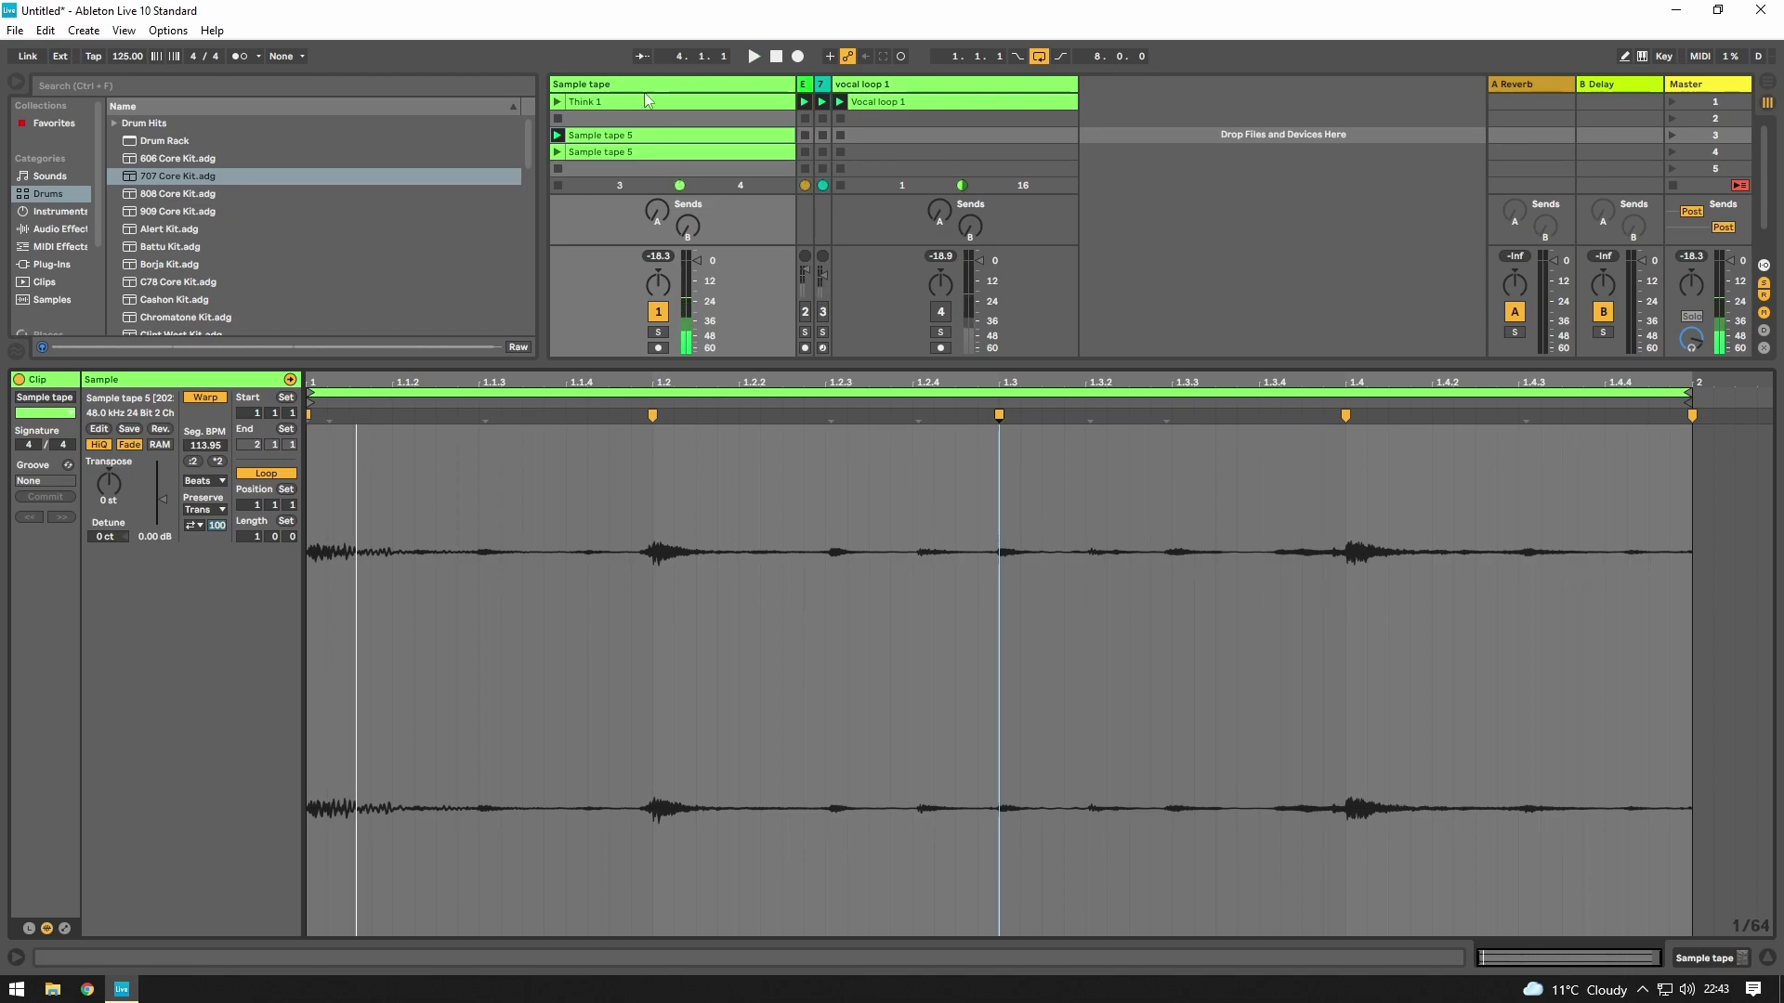
- Rename the finished loop clip as Think 2 and move it to the slot directly below Think 1
{"action": "left_click", "coordinate": [608, 137]}
{"action": "right_click", "coordinate": [609, 137]}
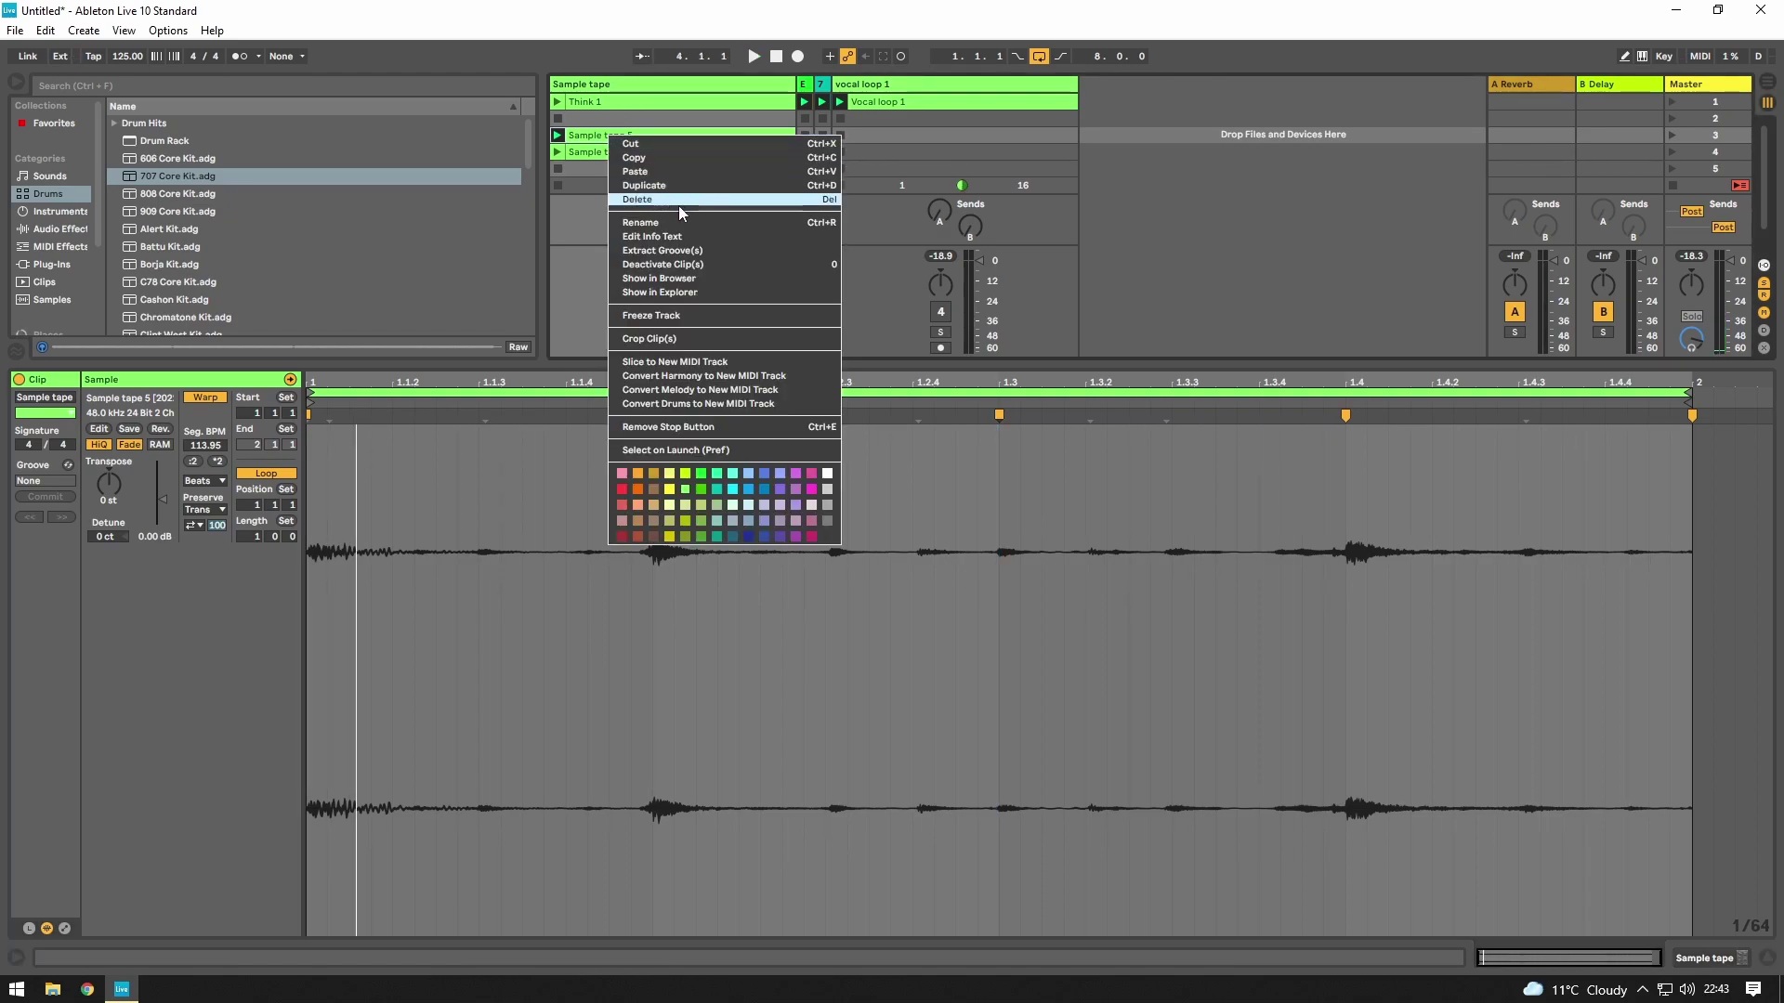
{"action": "left_click", "coordinate": [656, 222]}
{"action": "type", "text": "Think 2"}
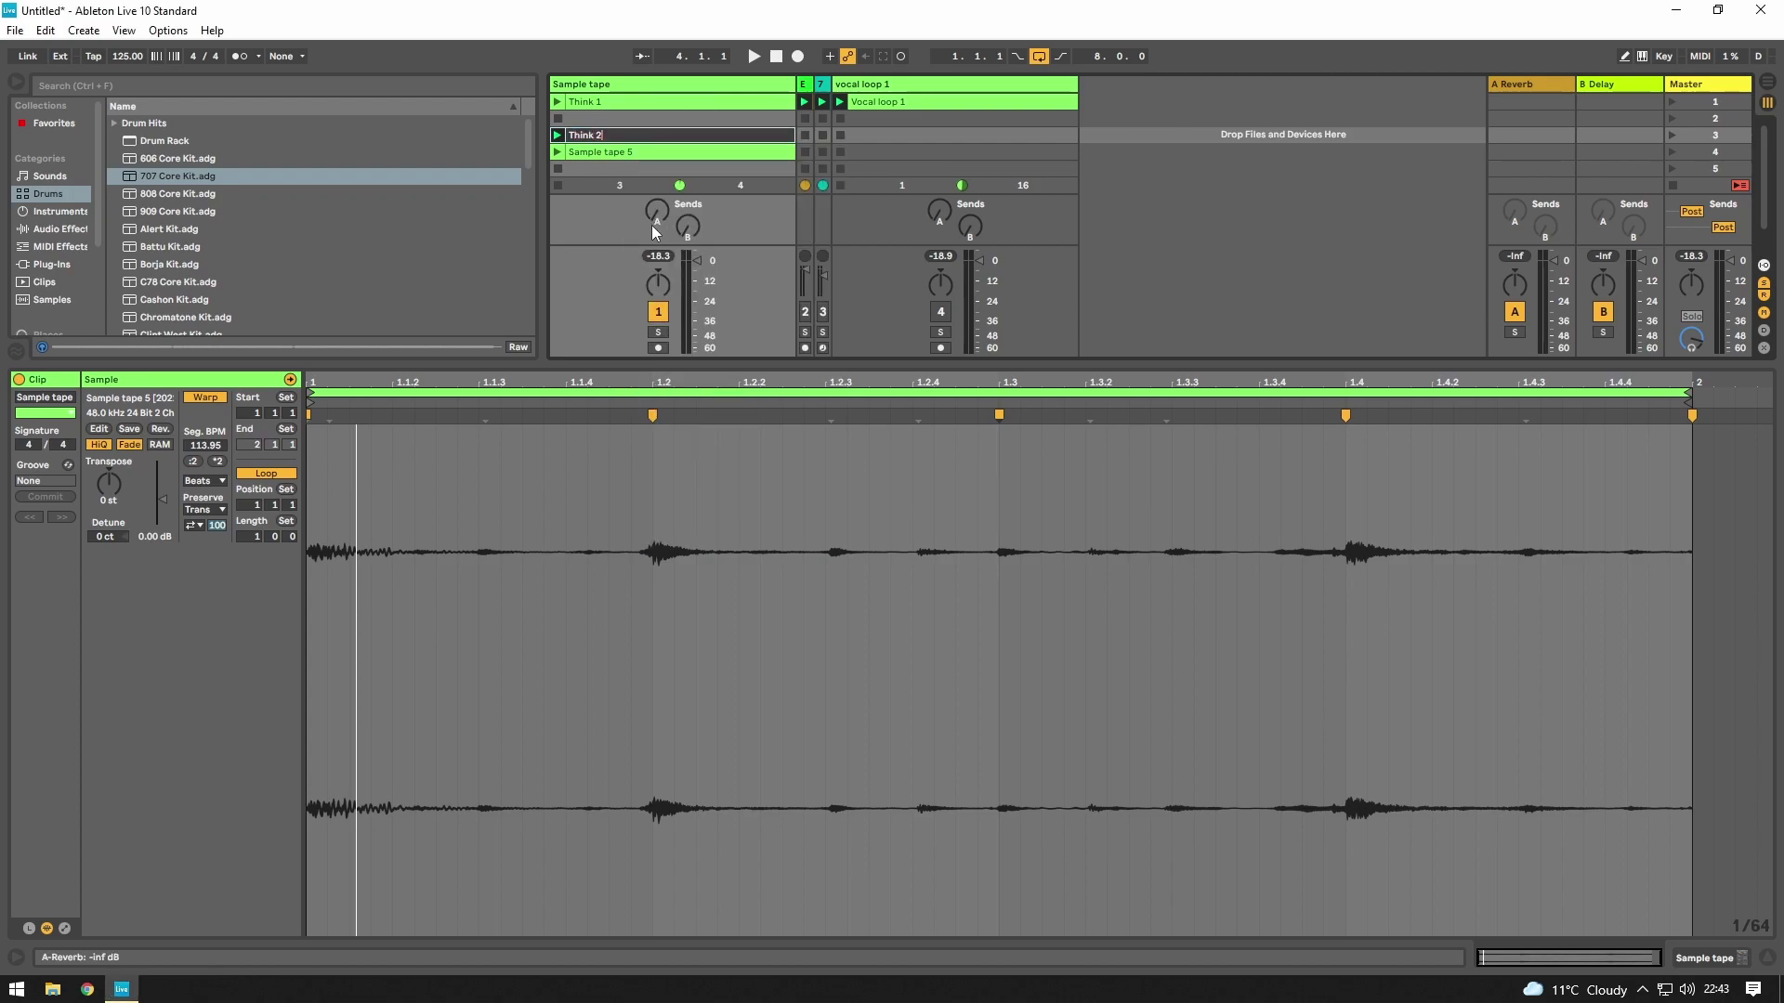
{"action": "key", "text": "Return"}
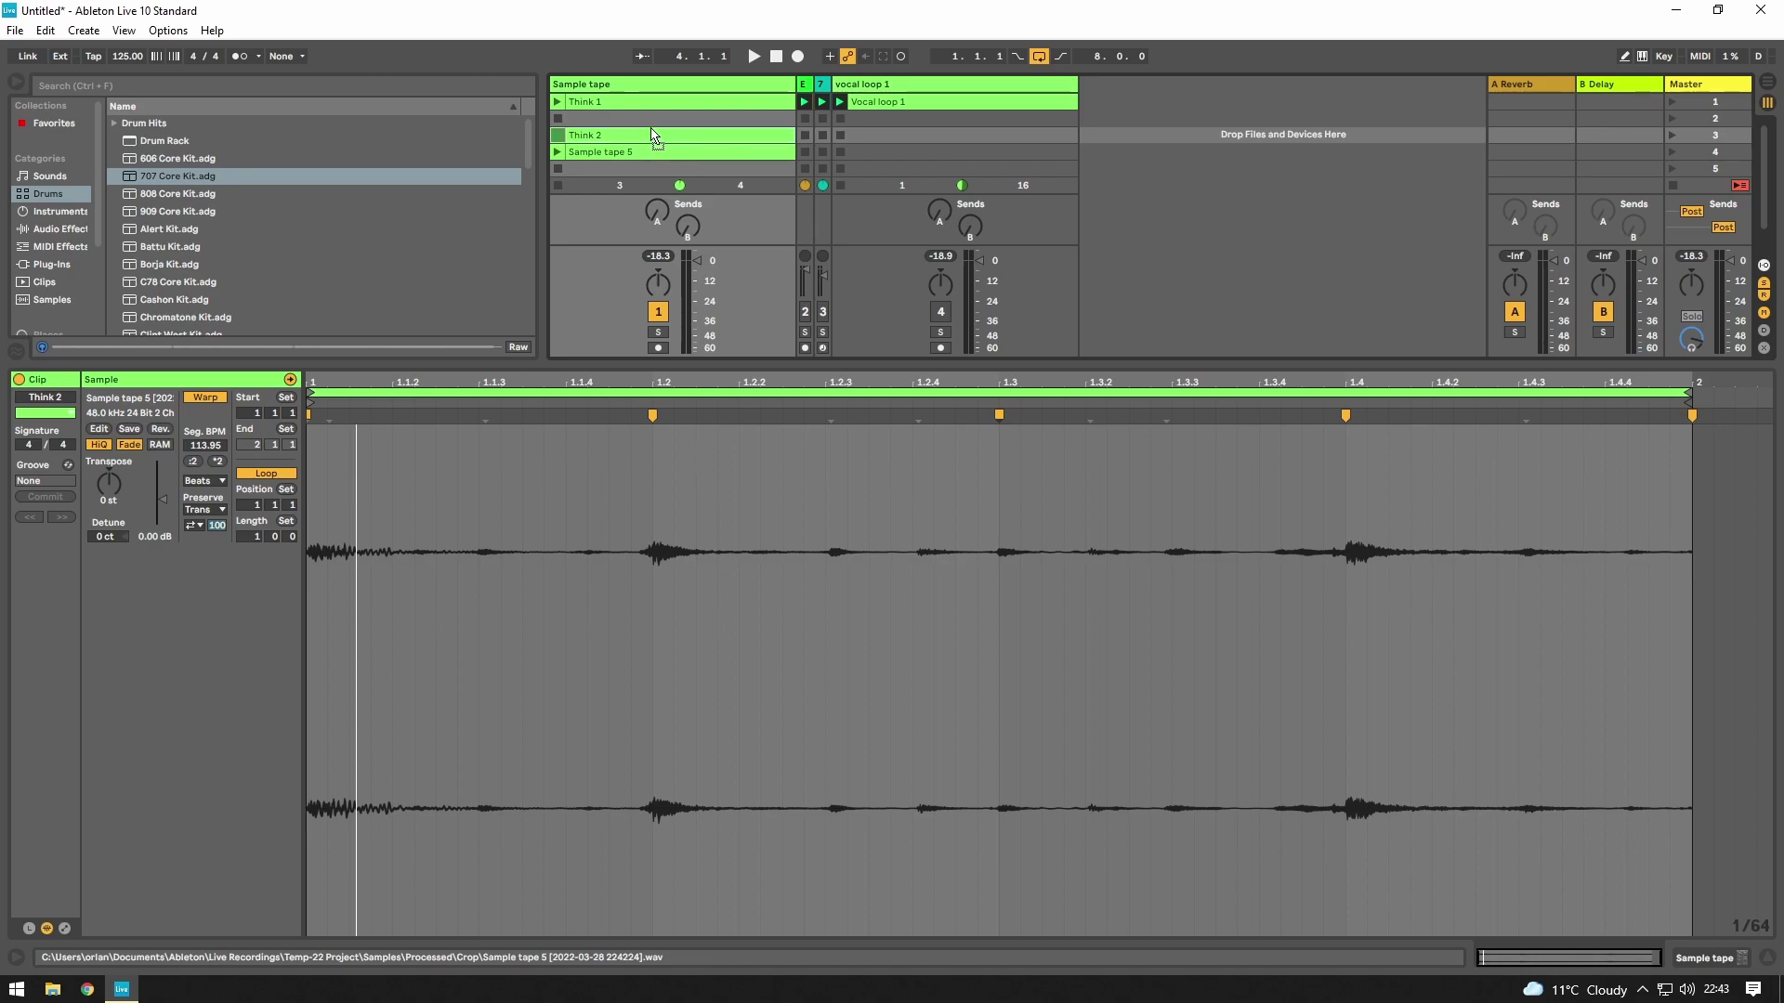
{"action": "left_click_drag", "start_coordinate": [650, 137], "coordinate": [647, 119]}
- Play Think 1 and Think 2 alternately to compare the two loops
{"action": "left_click", "coordinate": [567, 103]}
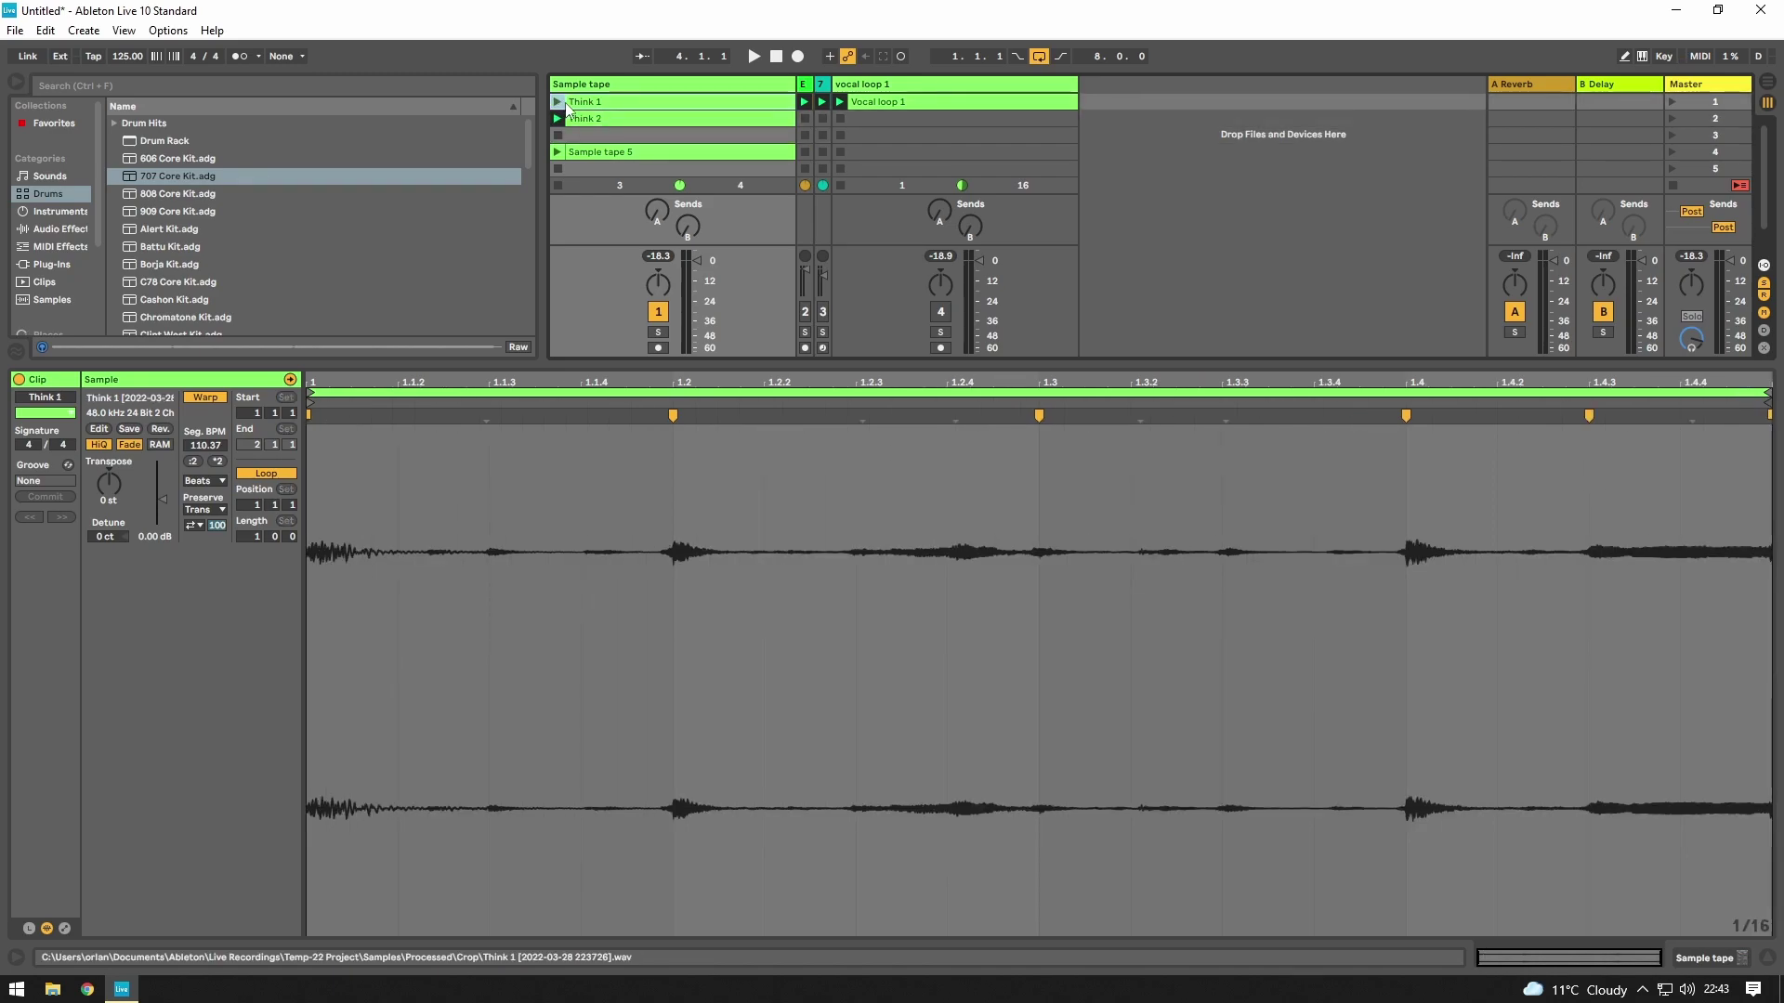
{"action": "left_click", "coordinate": [558, 102]}
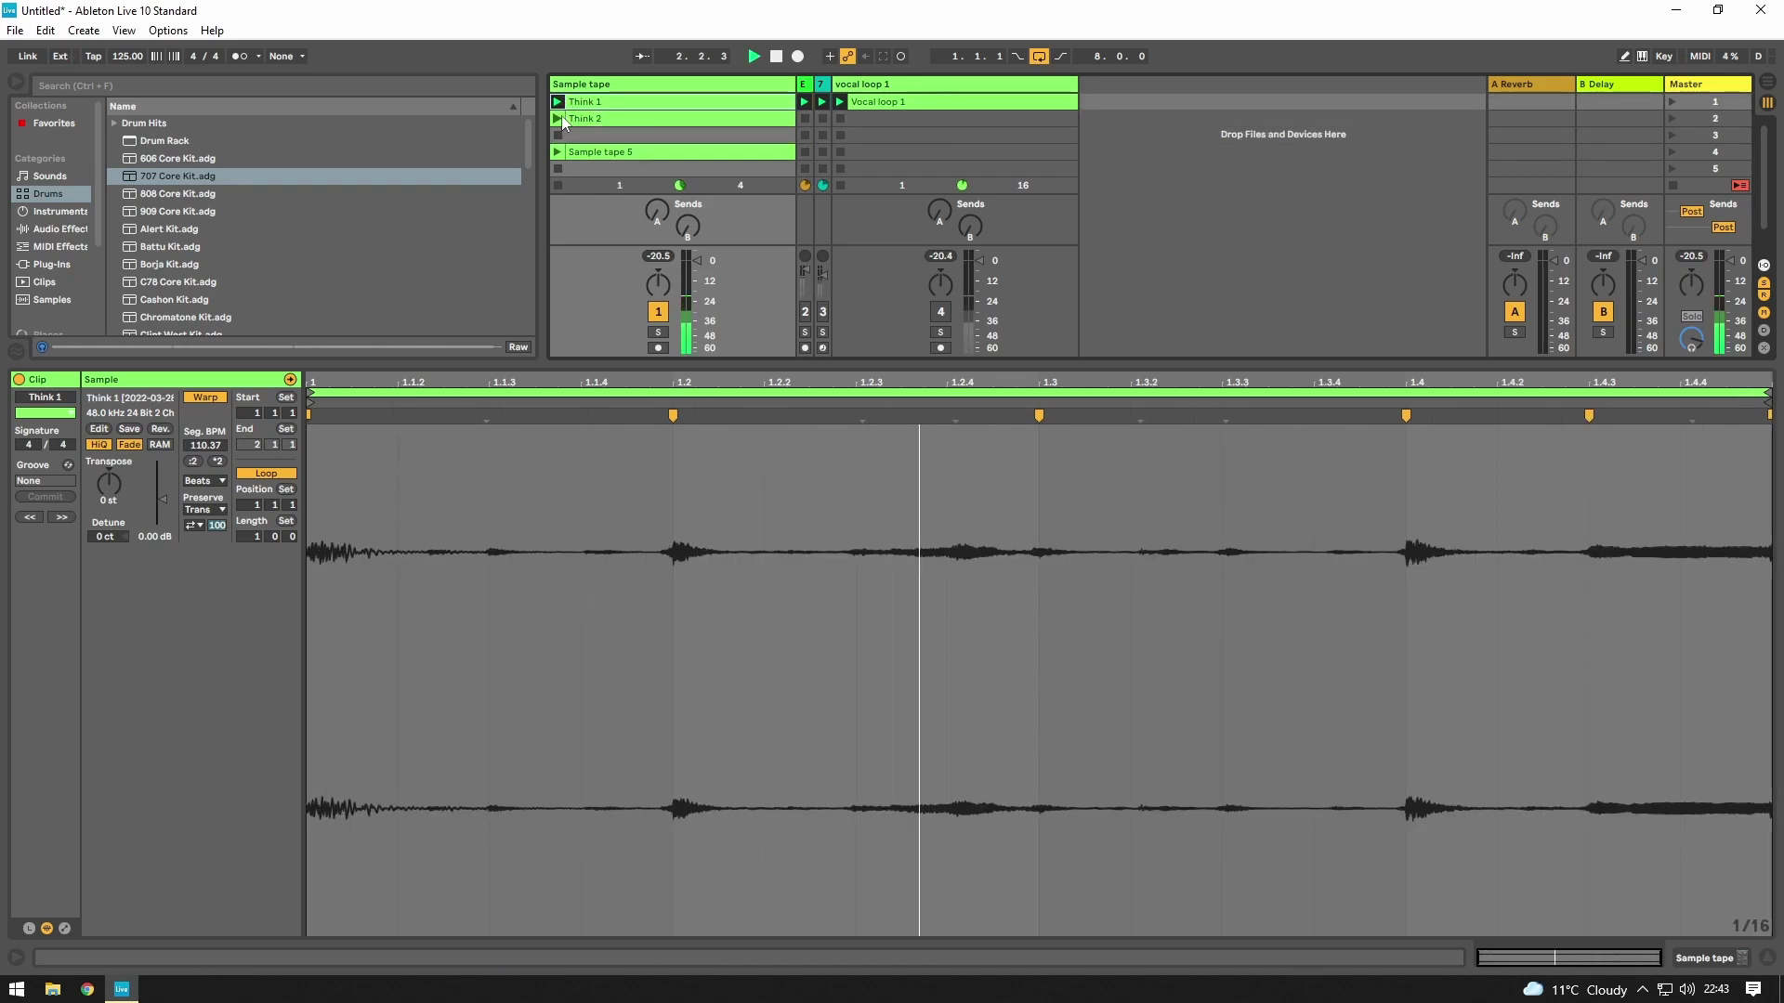
{"action": "left_click", "coordinate": [558, 119]}
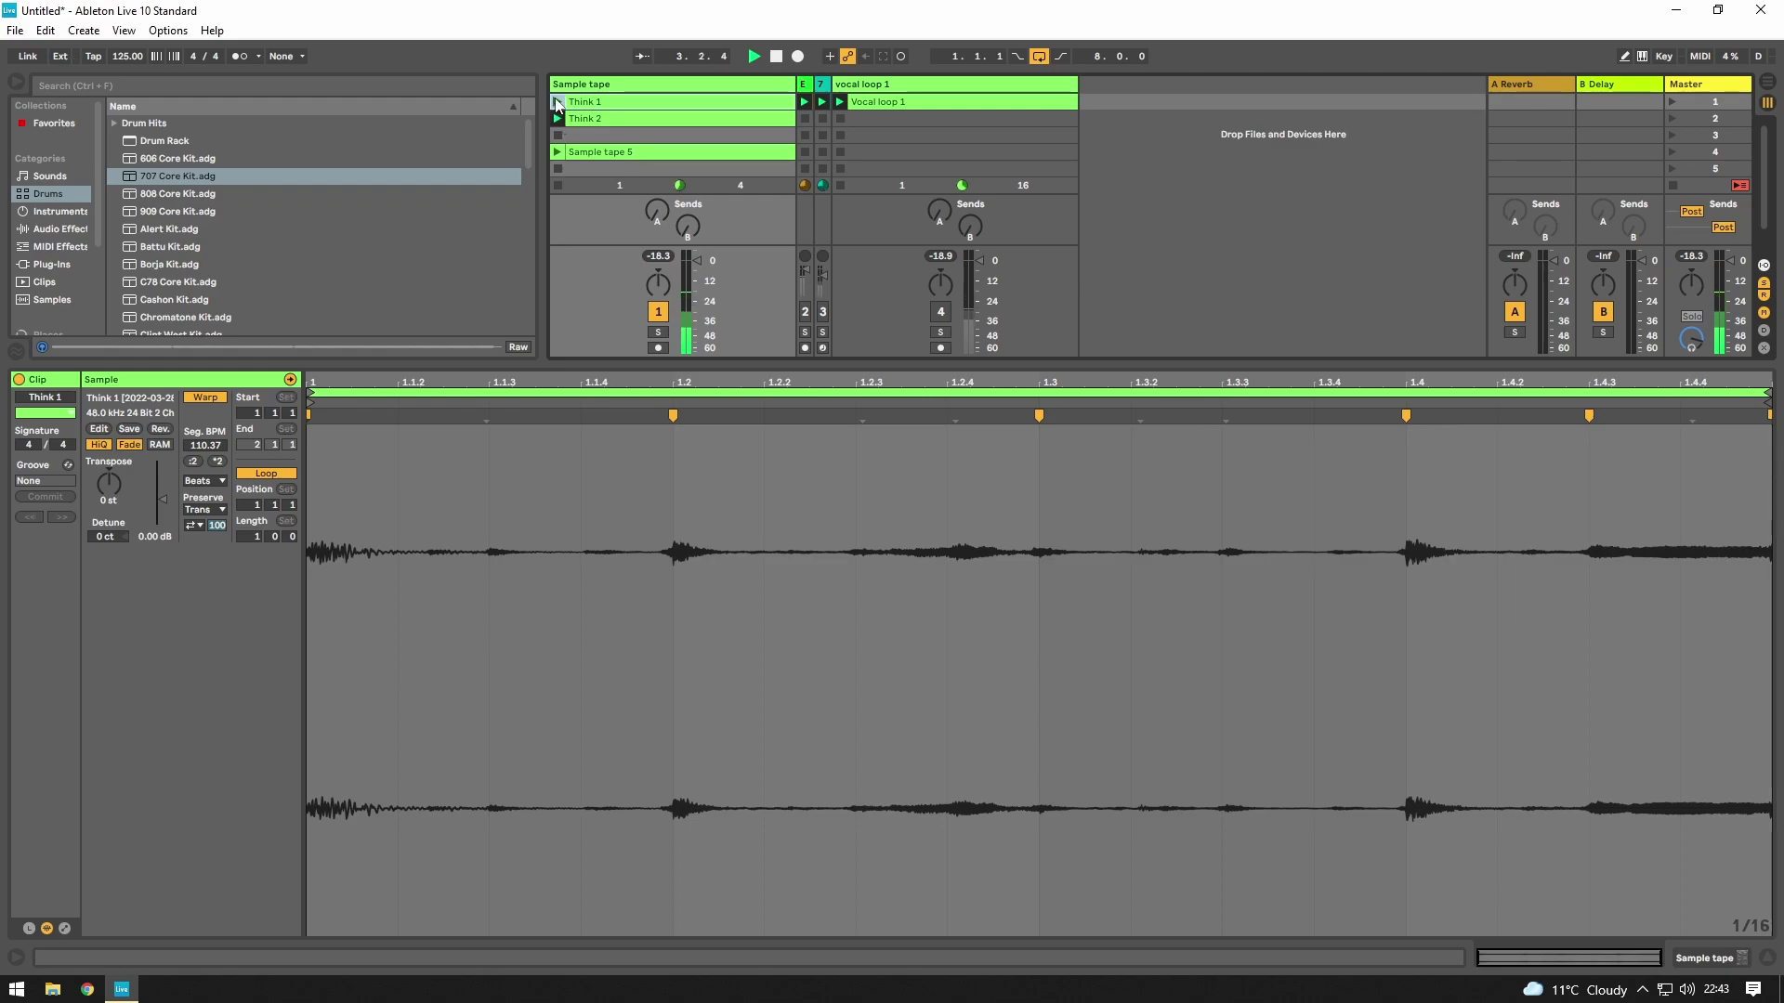
{"action": "left_click", "coordinate": [556, 103]}
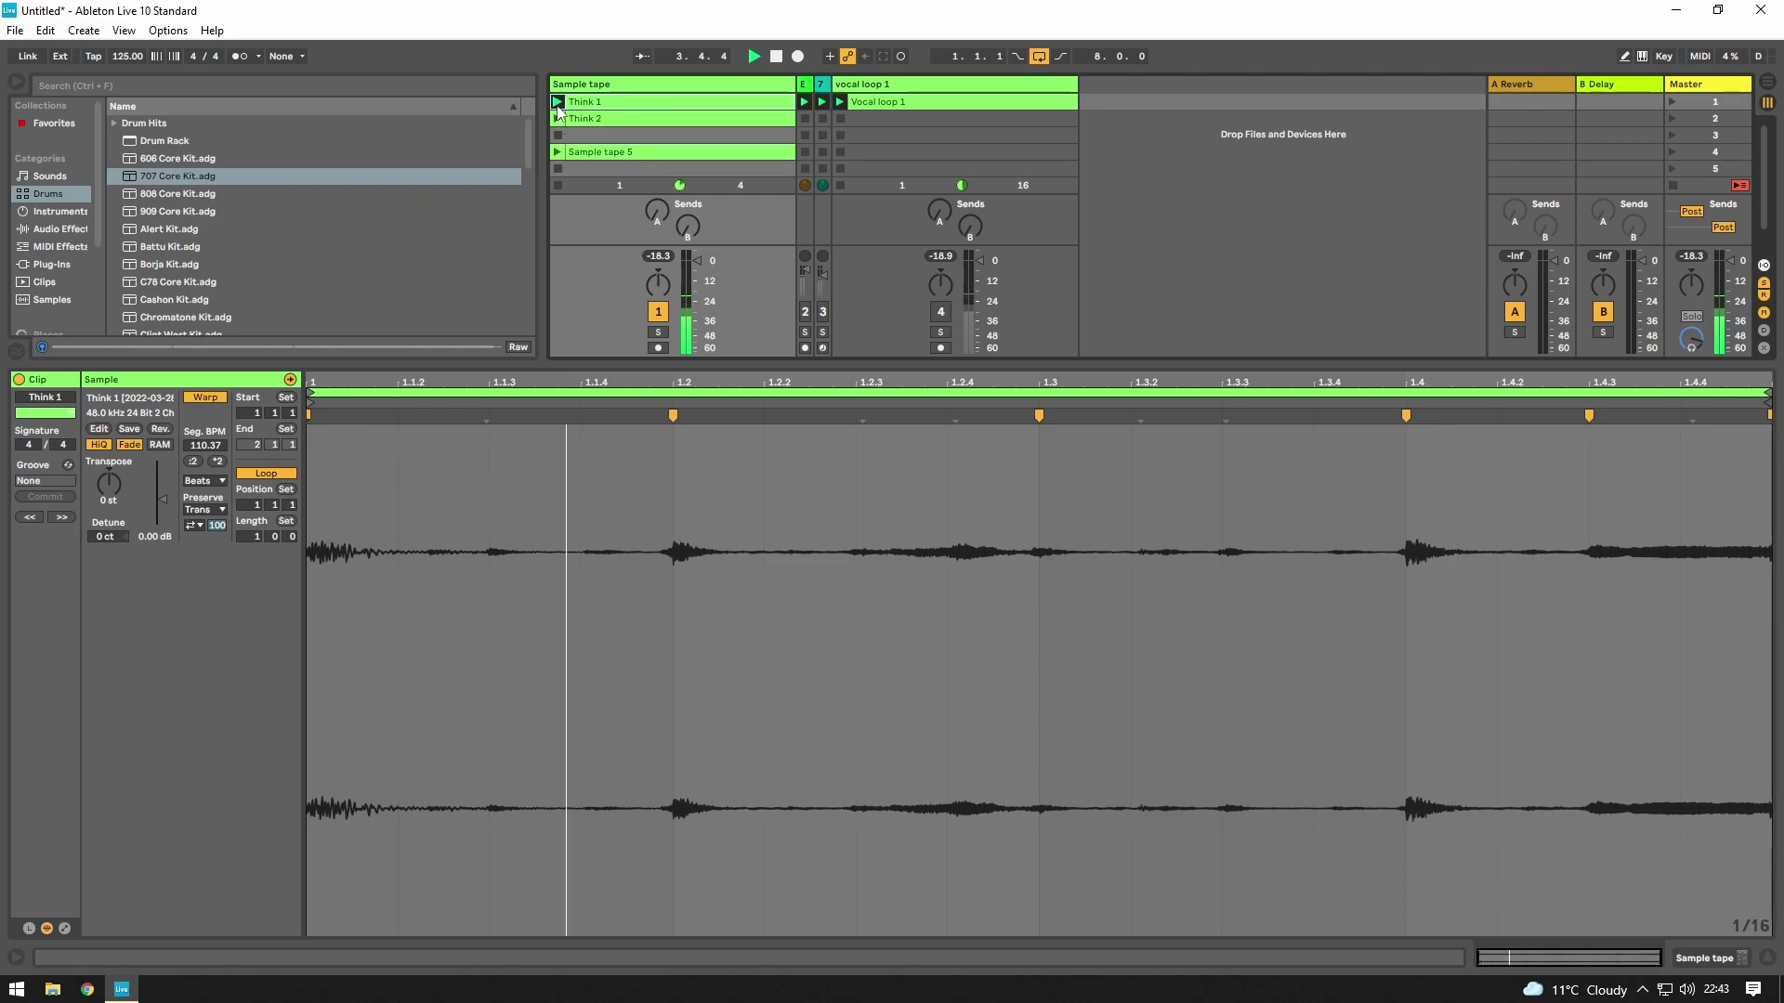
- Set 1.1.1 just before bar 28 of the long Sample tape 5 recording and play the clip from there
{"action": "left_click", "coordinate": [566, 152]}
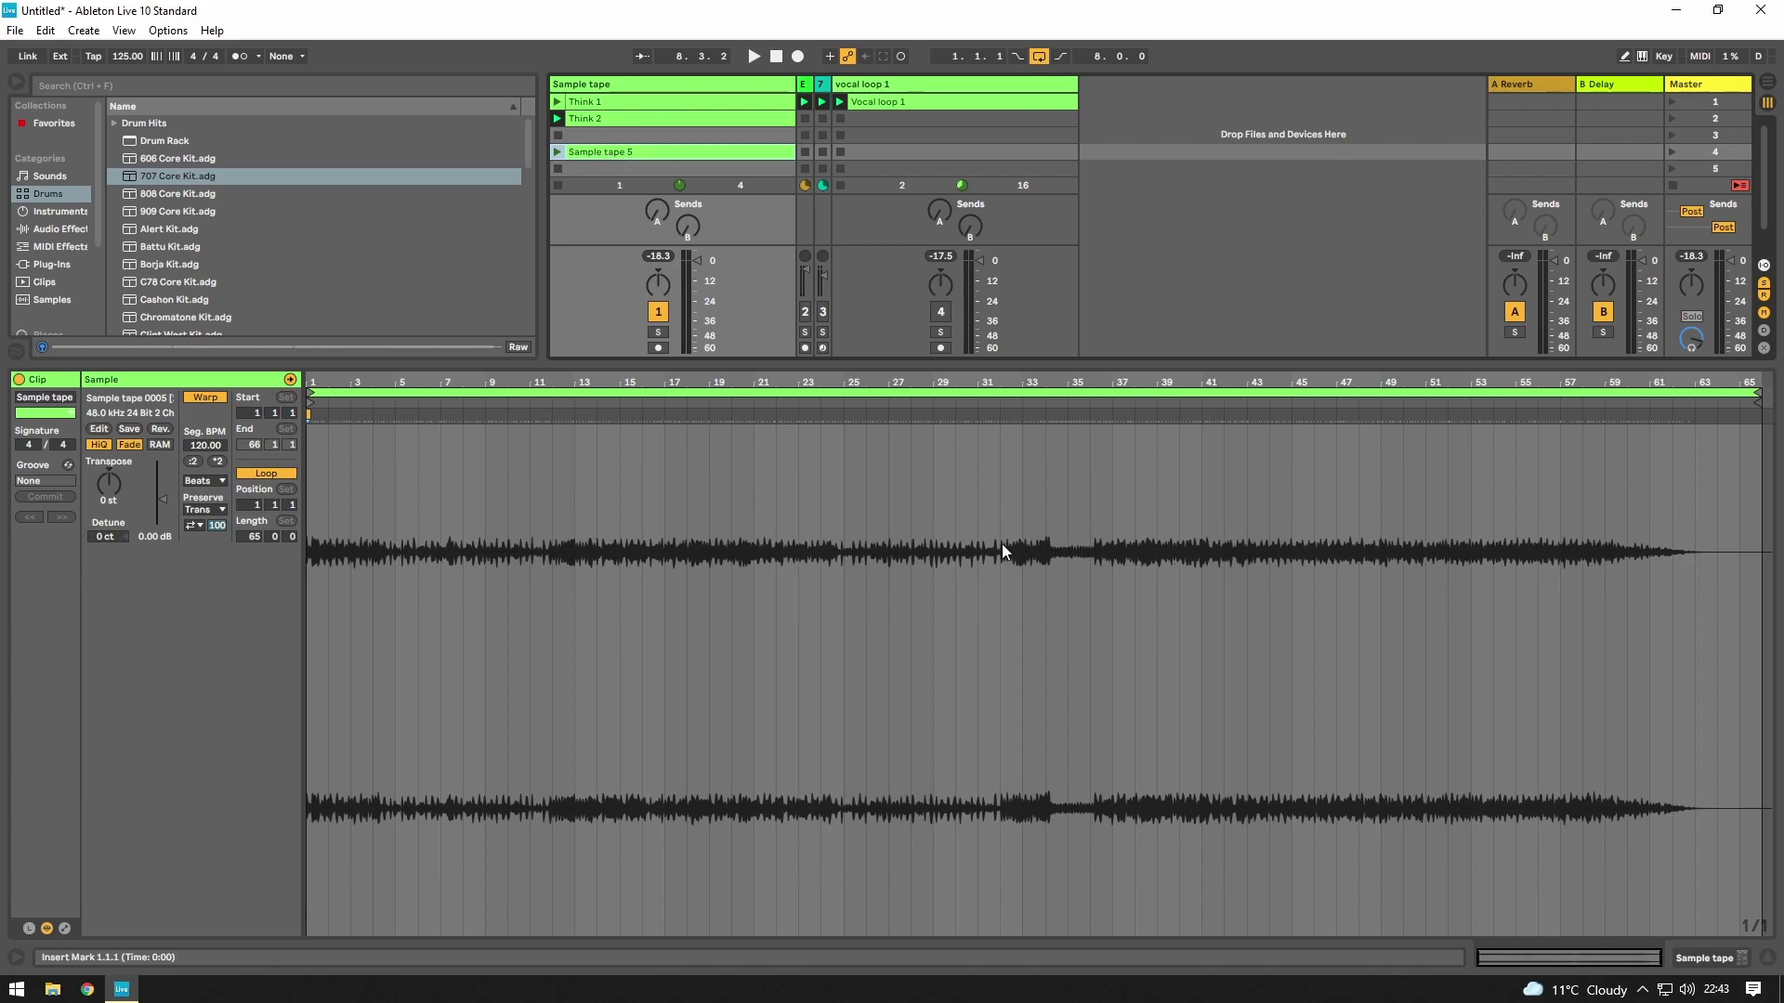
{"action": "scroll", "coordinate": [1017, 530], "scroll_direction": "up", "scroll_amount": 3}
{"action": "left_click", "coordinate": [791, 483]}
{"action": "key", "text": "space"}
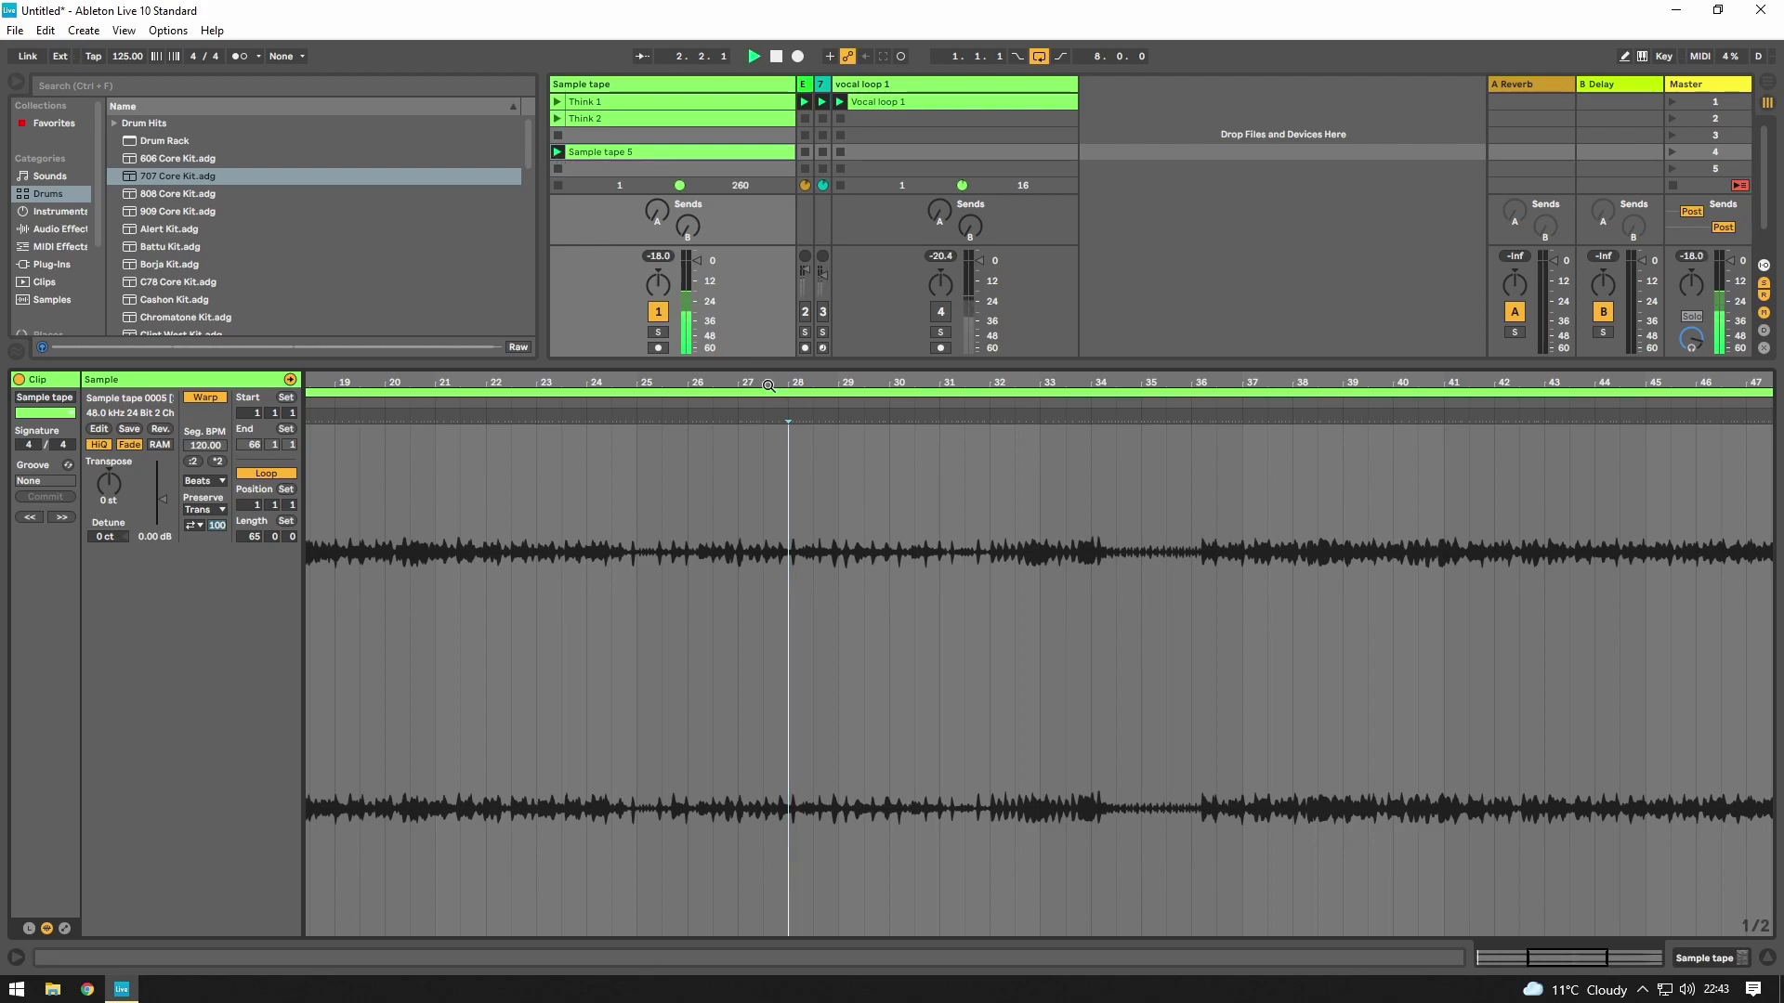
{"action": "right_click", "coordinate": [786, 416]}
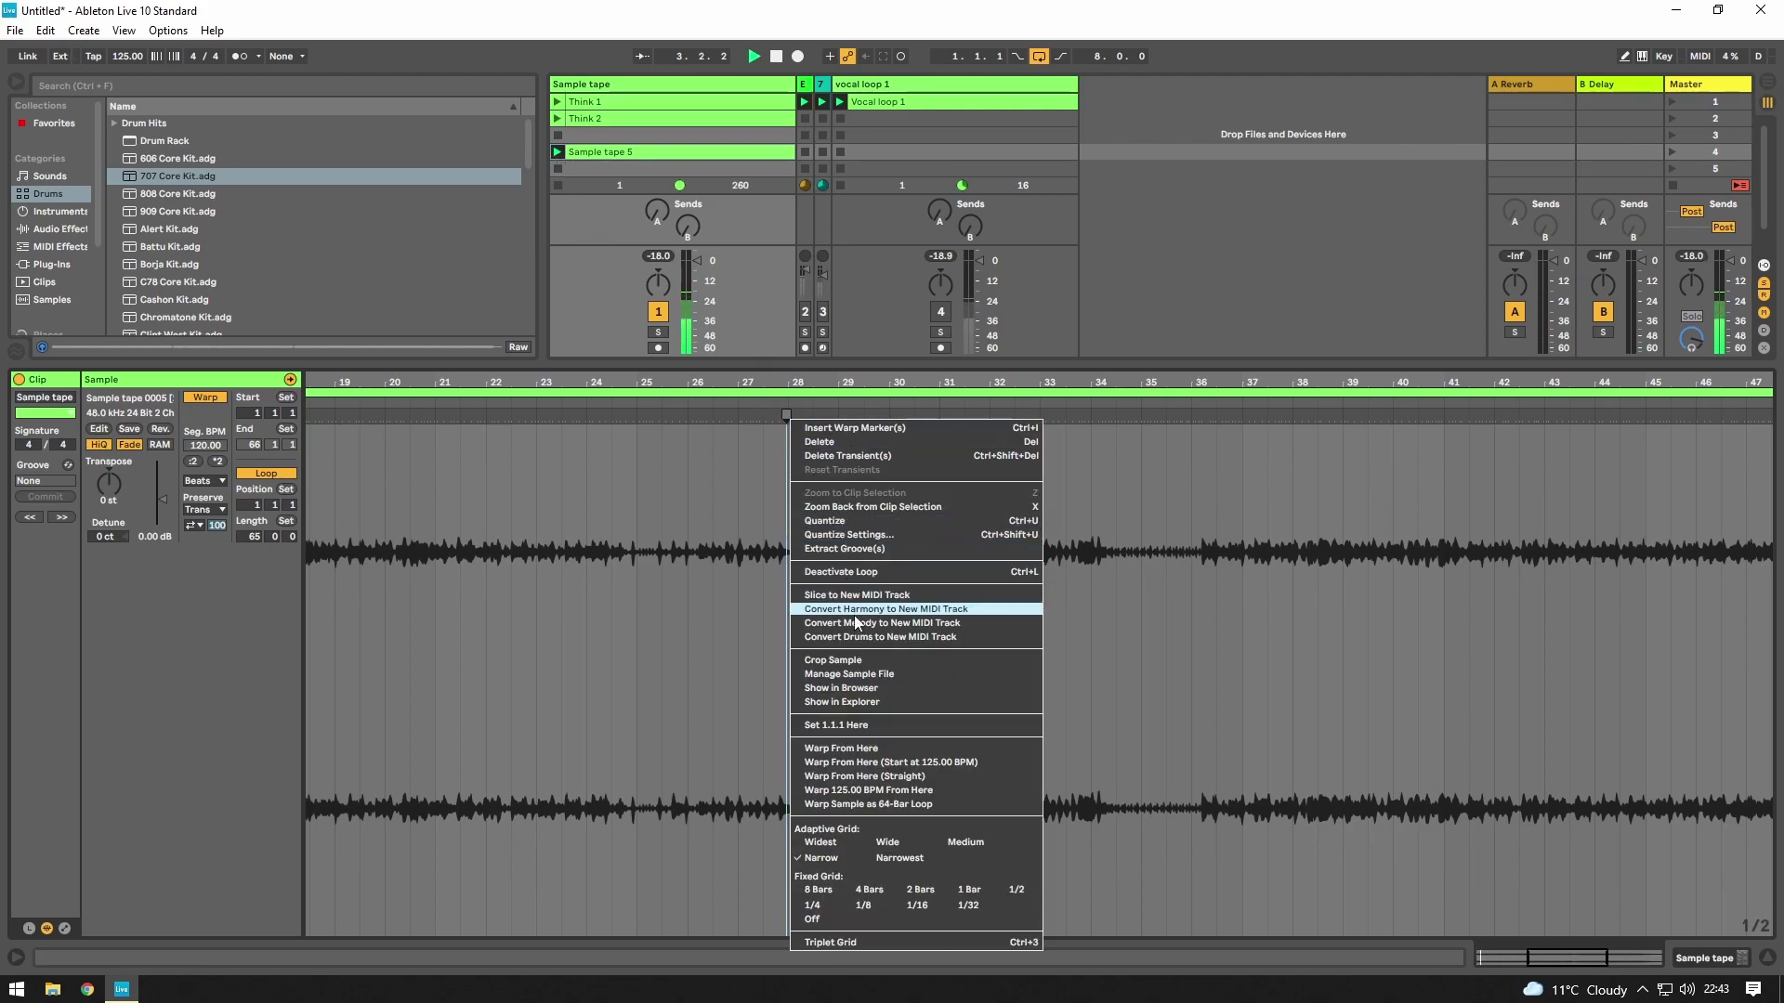
{"action": "left_click", "coordinate": [853, 724]}
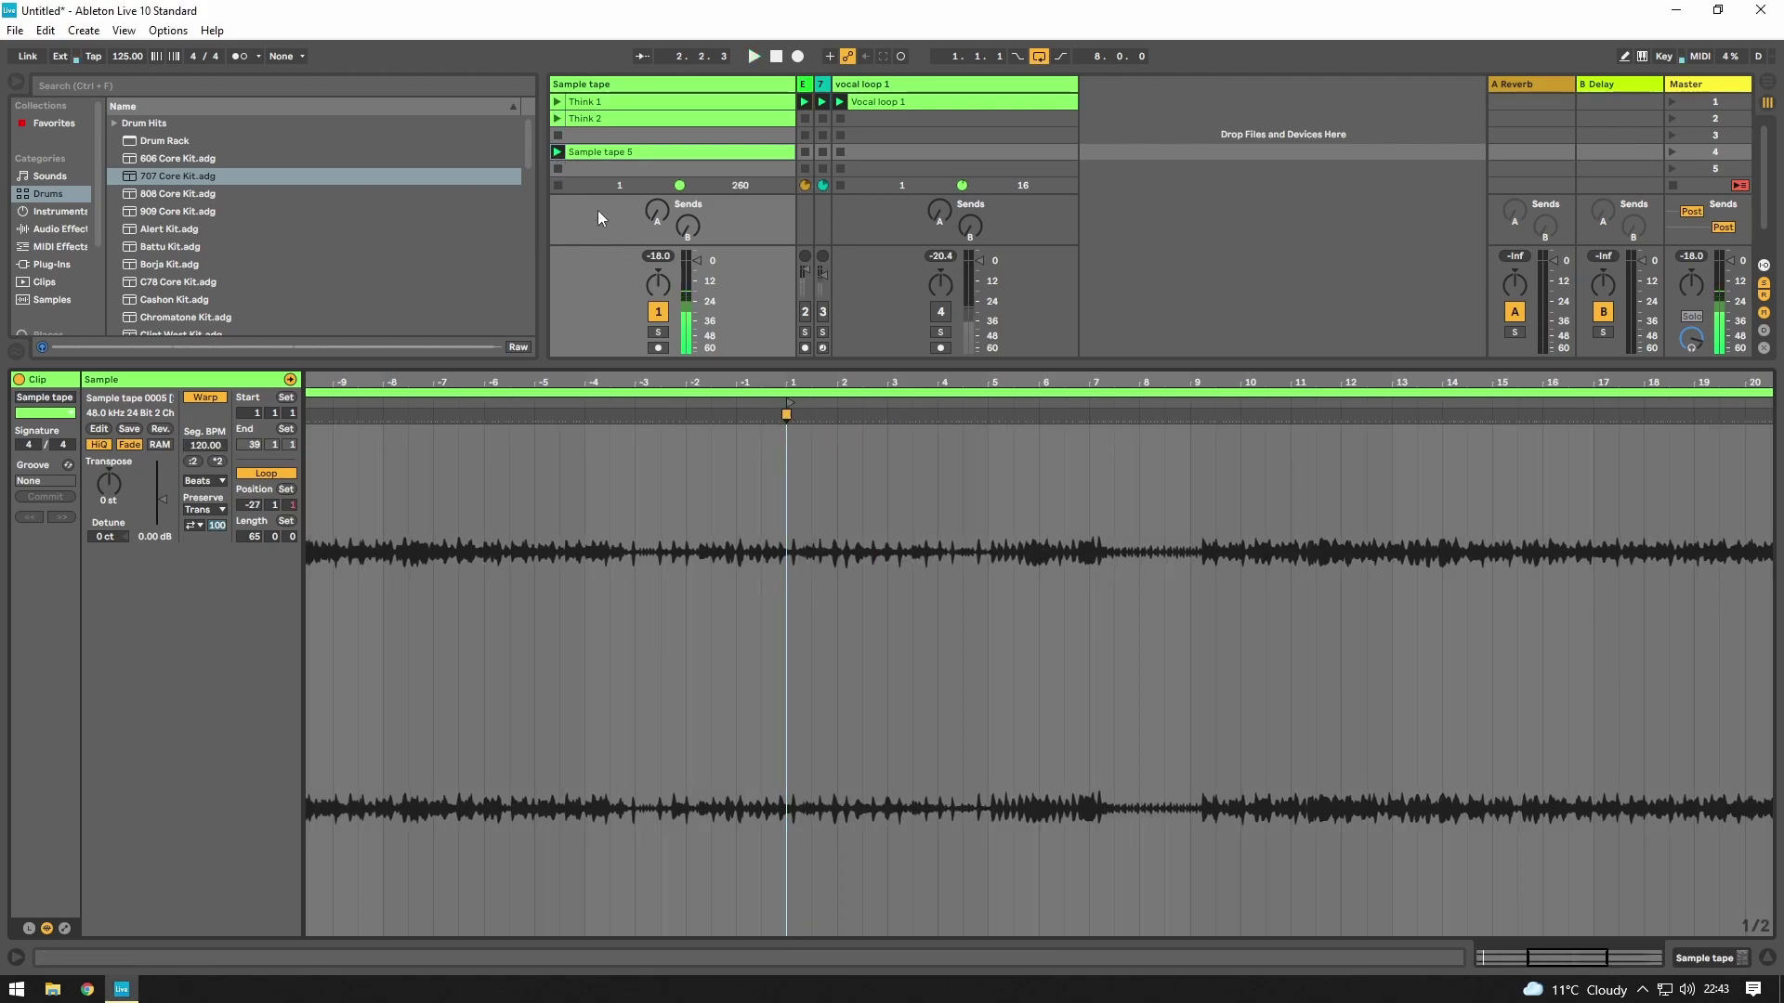
{"action": "left_click", "coordinate": [557, 153]}
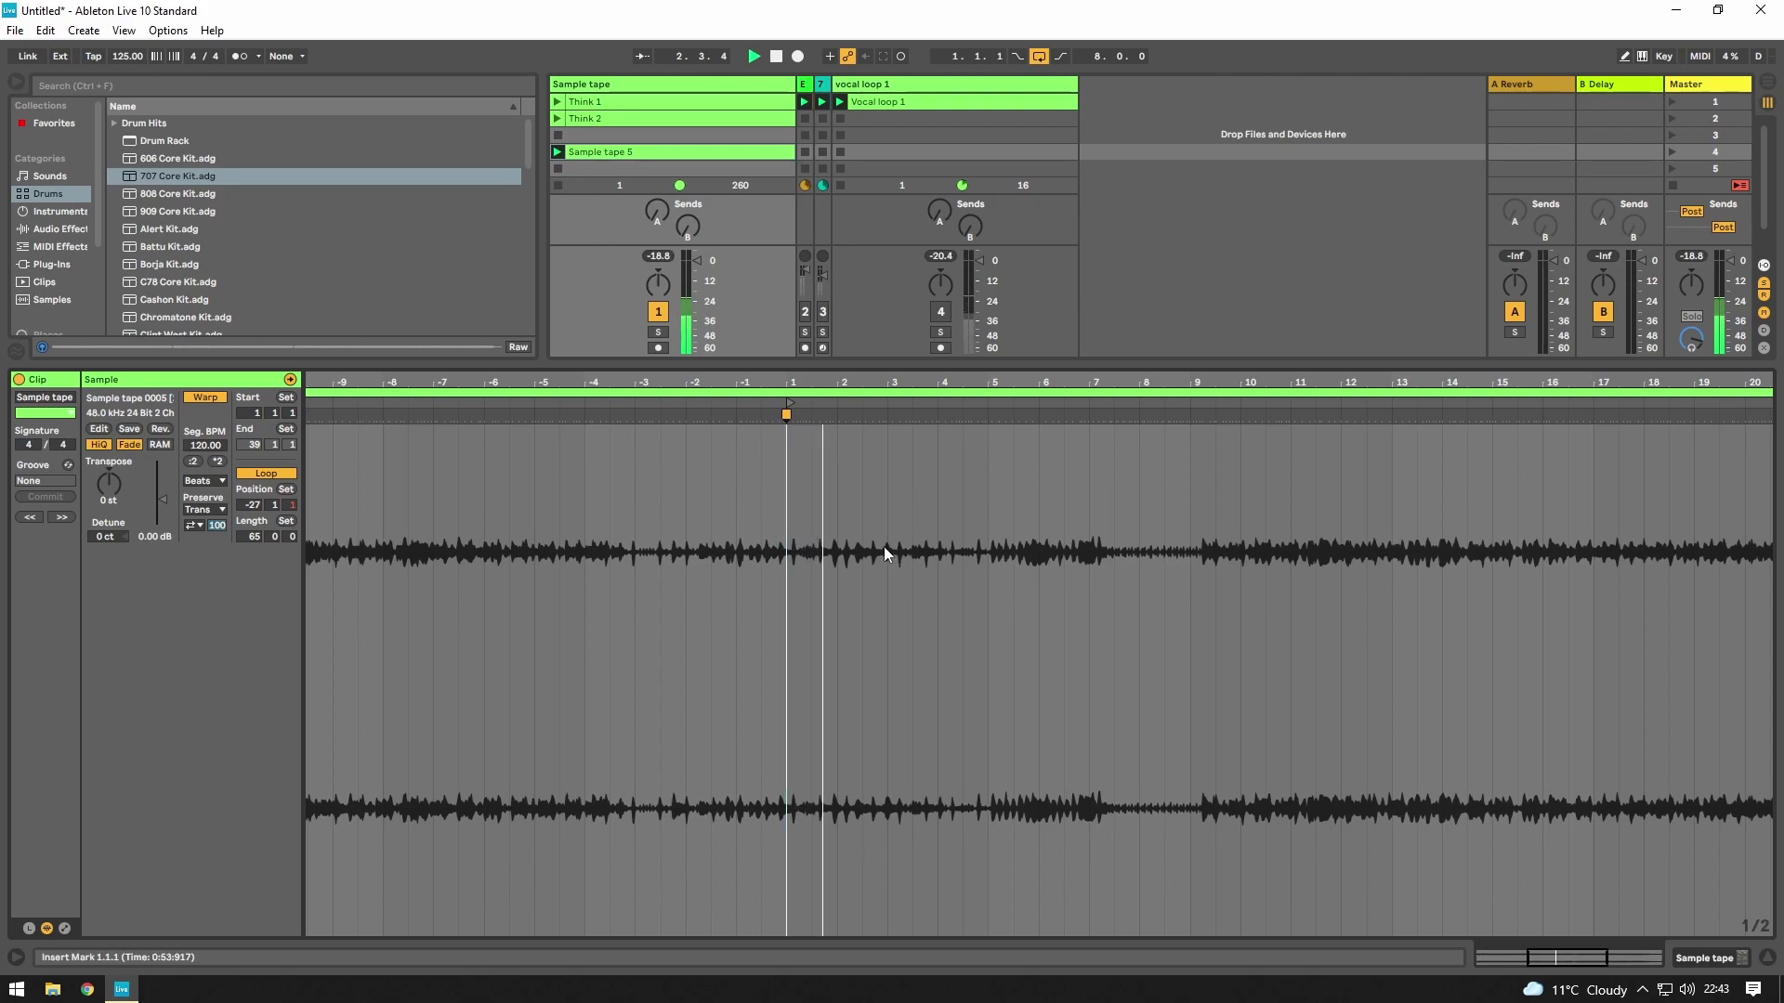
- Loop the section from just before 3.4 to the transient just after bar 5, and crop the sample to it
{"action": "scroll", "coordinate": [884, 547], "scroll_direction": "up", "scroll_amount": 3}
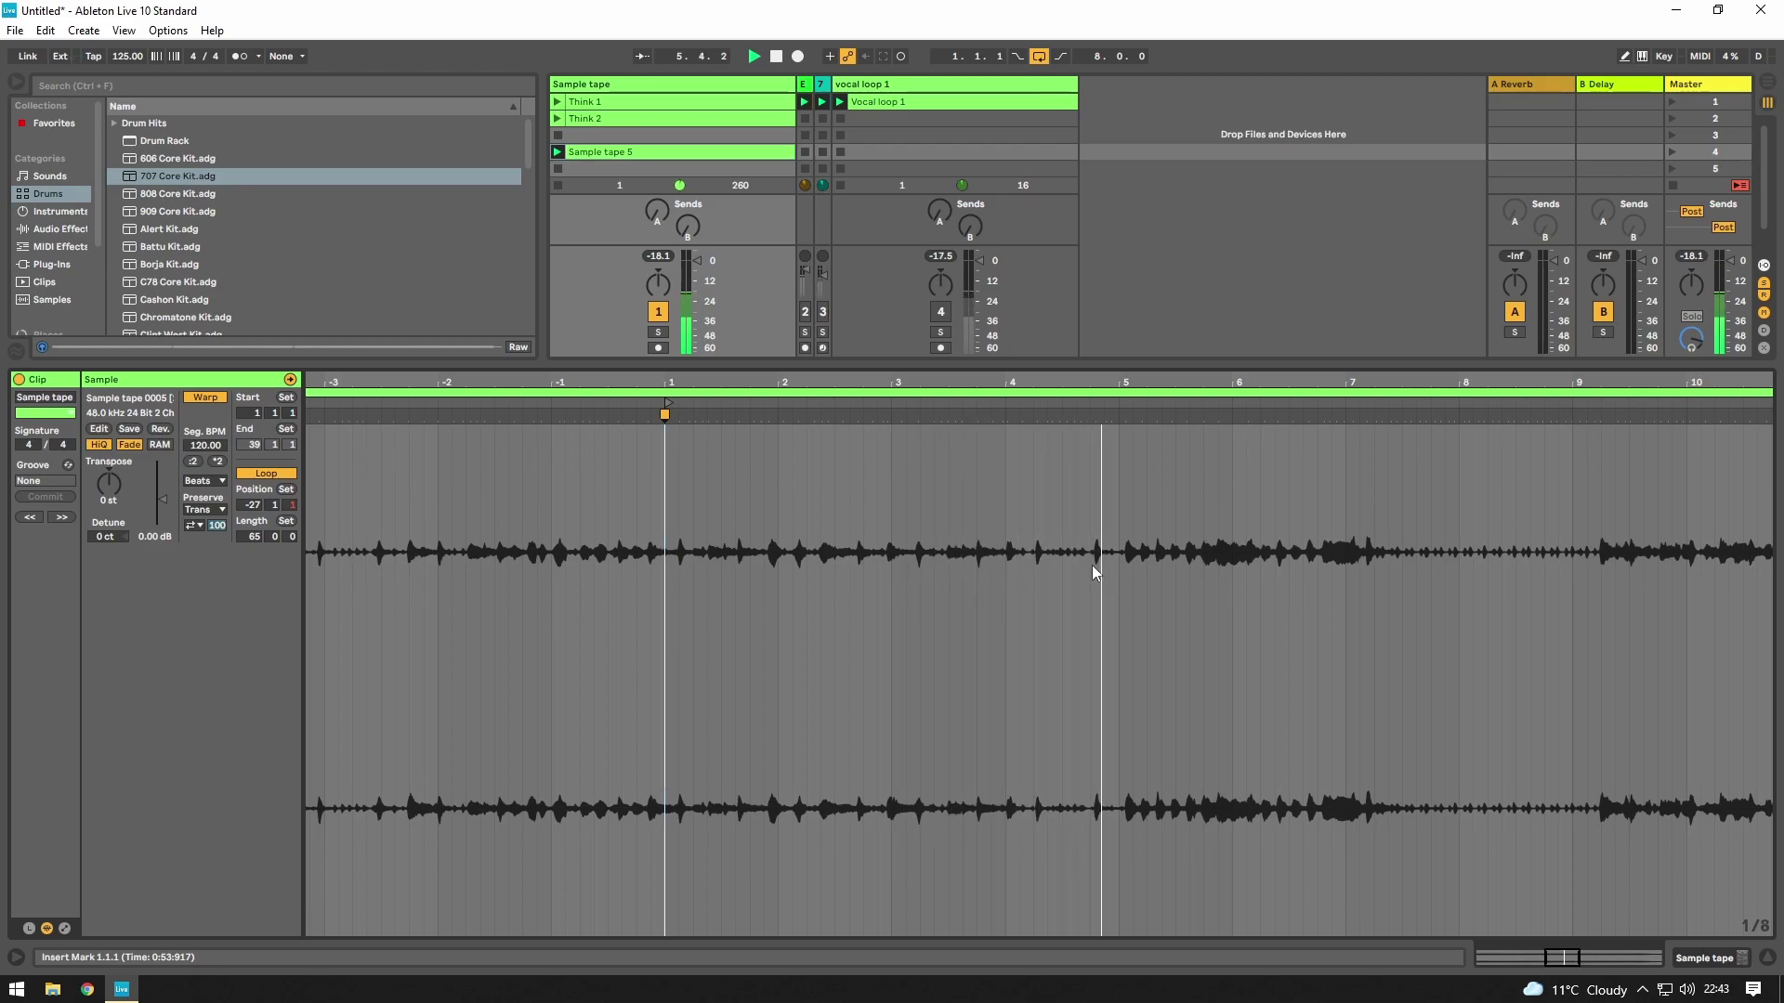
{"action": "scroll", "coordinate": [1135, 555], "scroll_direction": "up", "scroll_amount": 2}
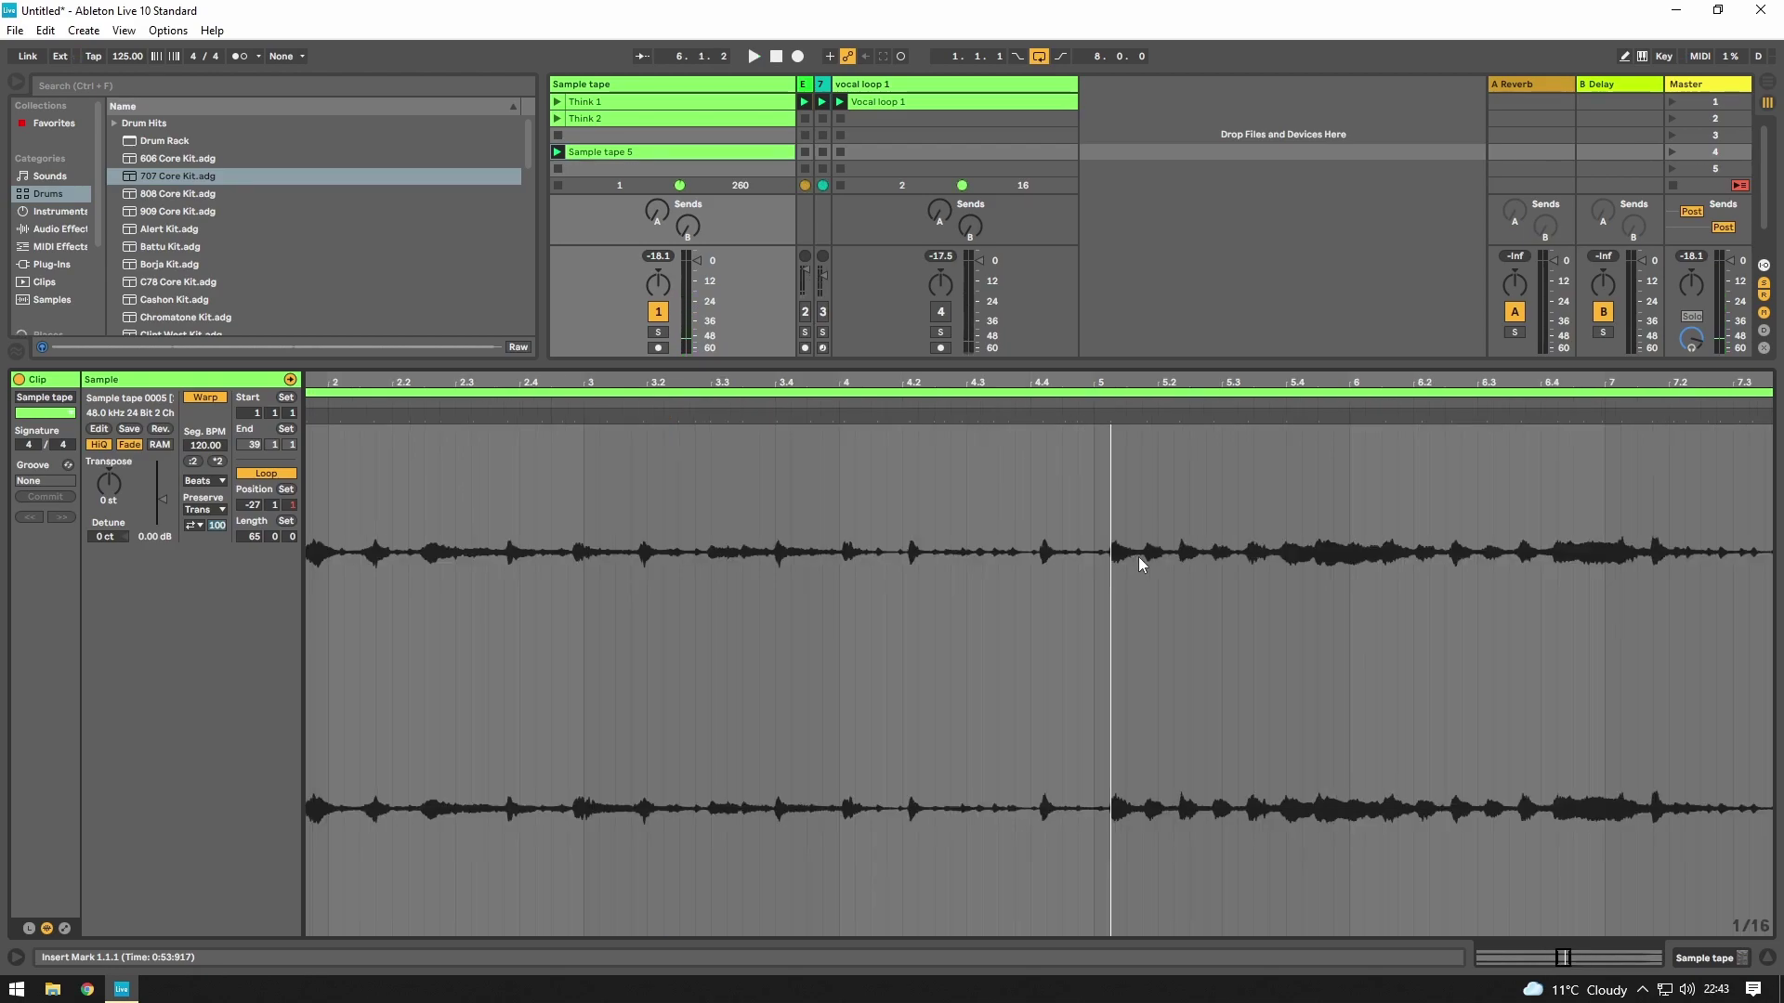
{"action": "left_click_drag", "start_coordinate": [1115, 543], "coordinate": [786, 554]}
{"action": "right_click", "coordinate": [786, 554]}
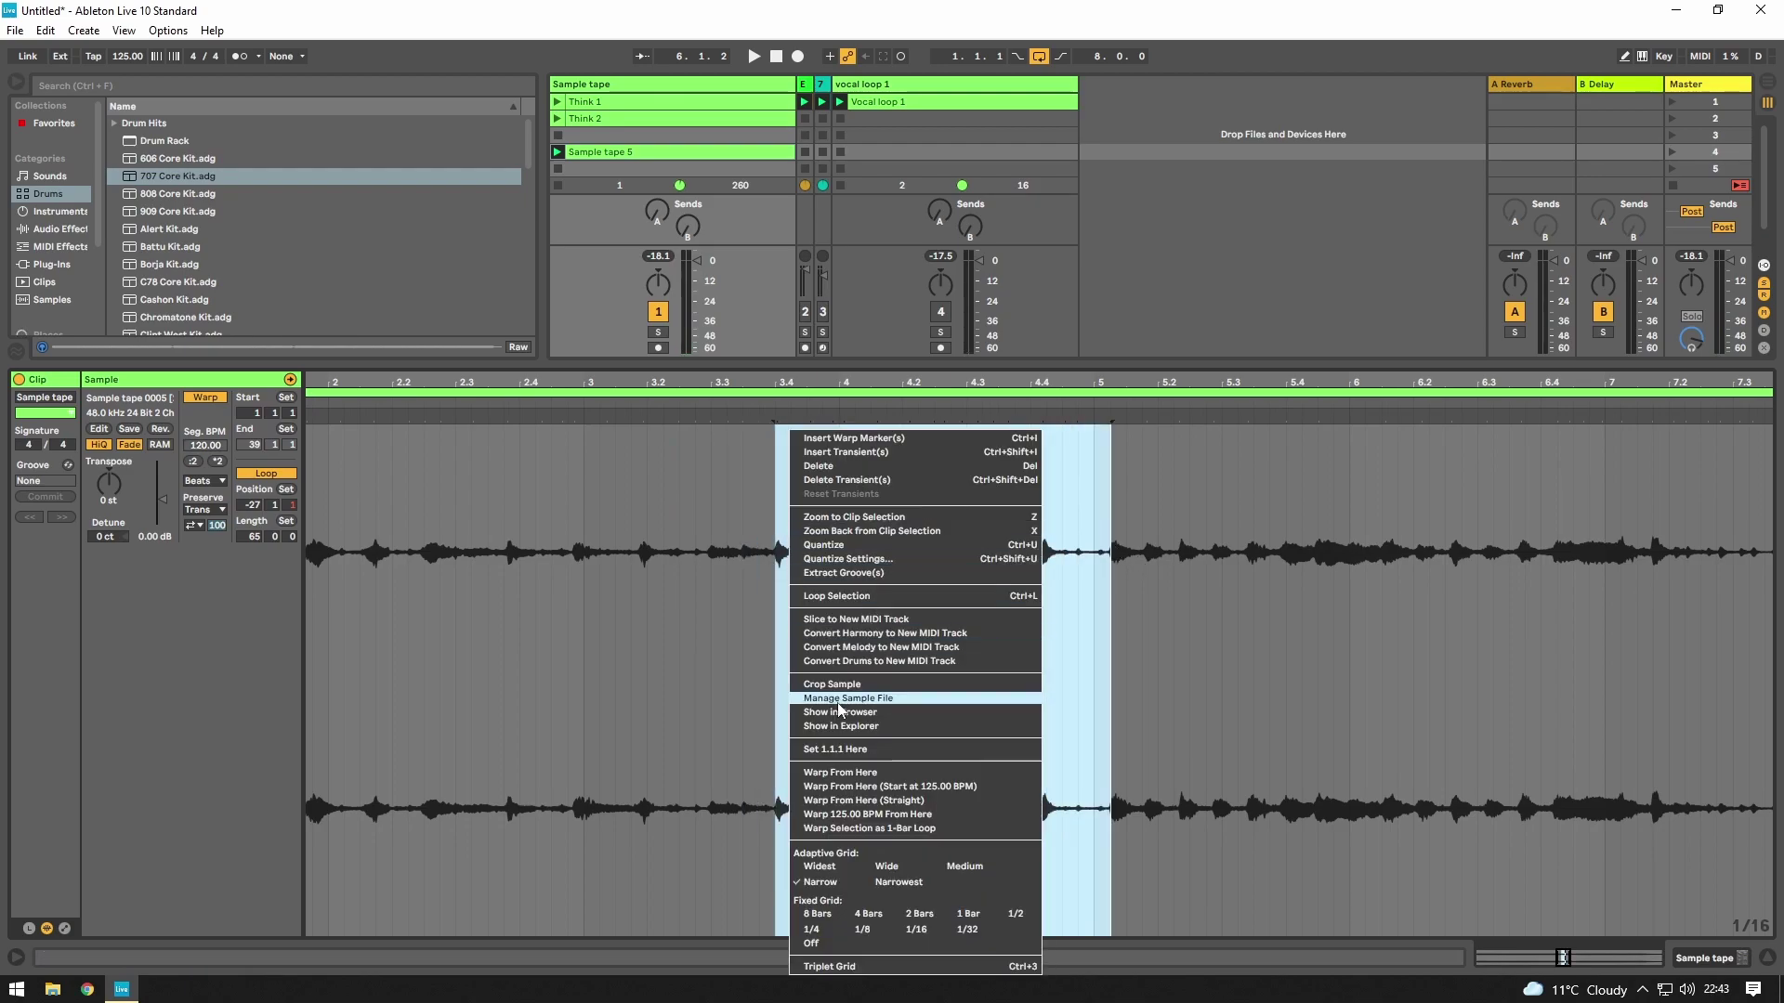
{"action": "left_click", "coordinate": [841, 595]}
{"action": "right_click", "coordinate": [840, 597]}
{"action": "left_click", "coordinate": [975, 302]}
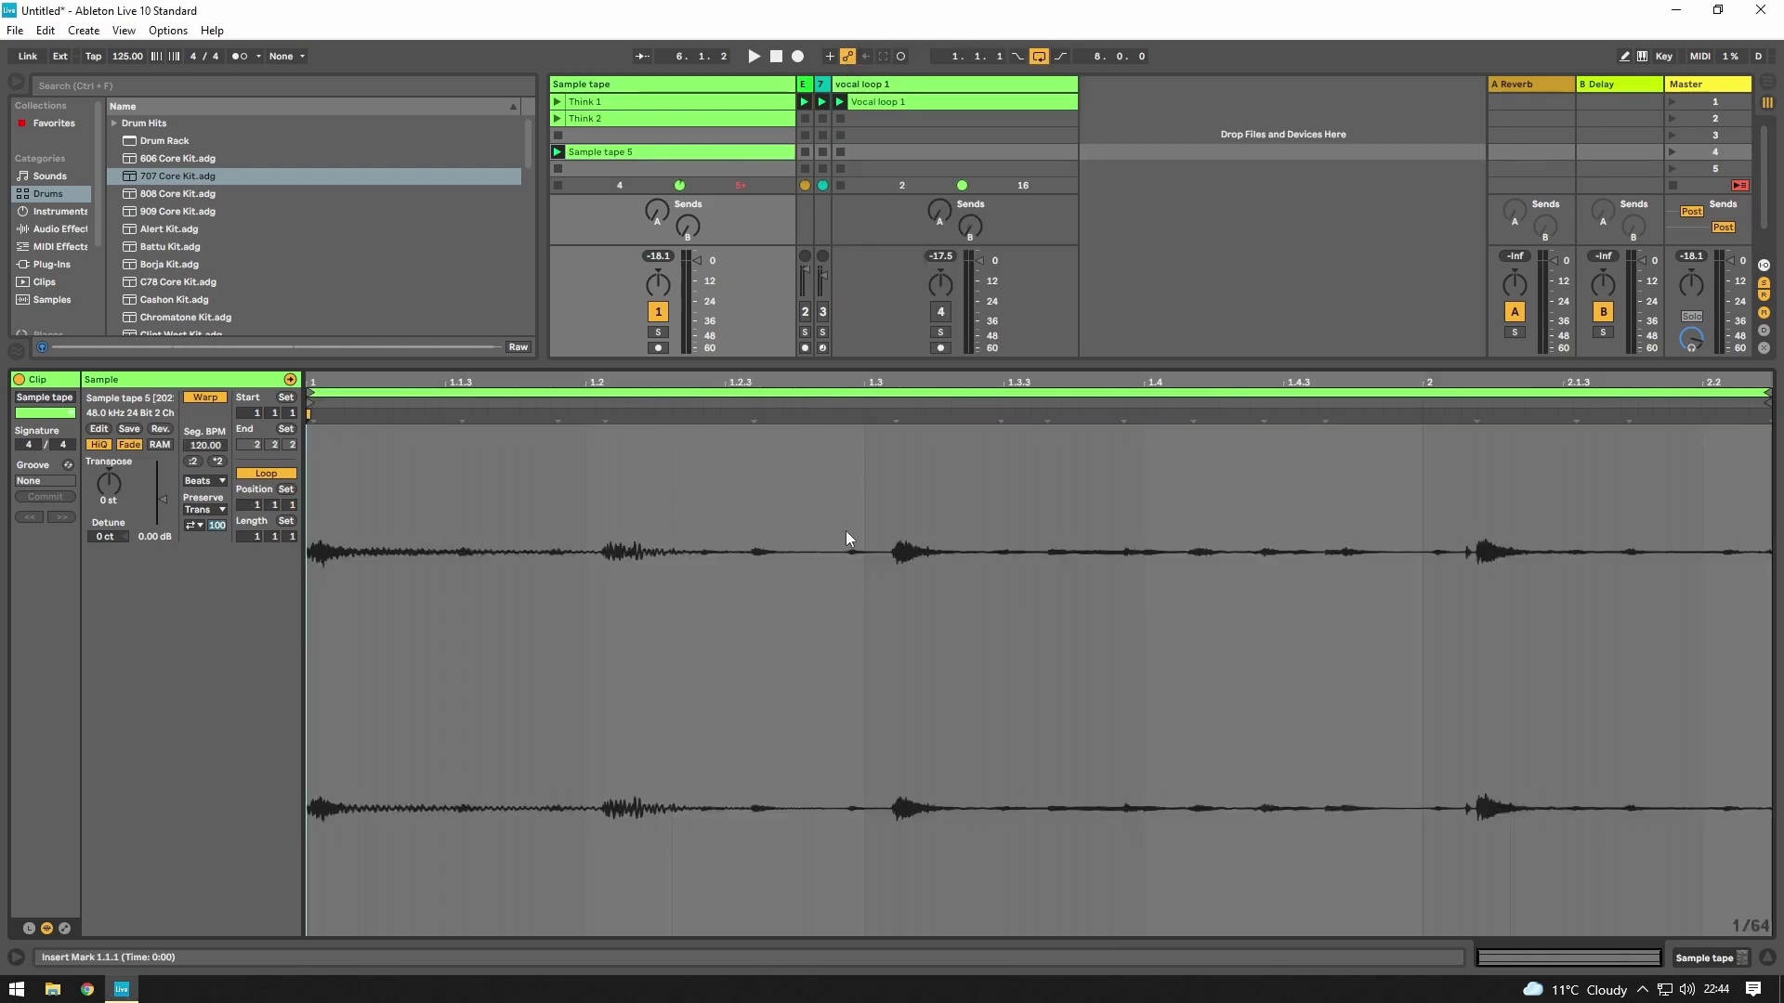
- Listen to the cropped clip and move its start and loop start to the transient just after 1.2.1
{"action": "key", "text": "space"}
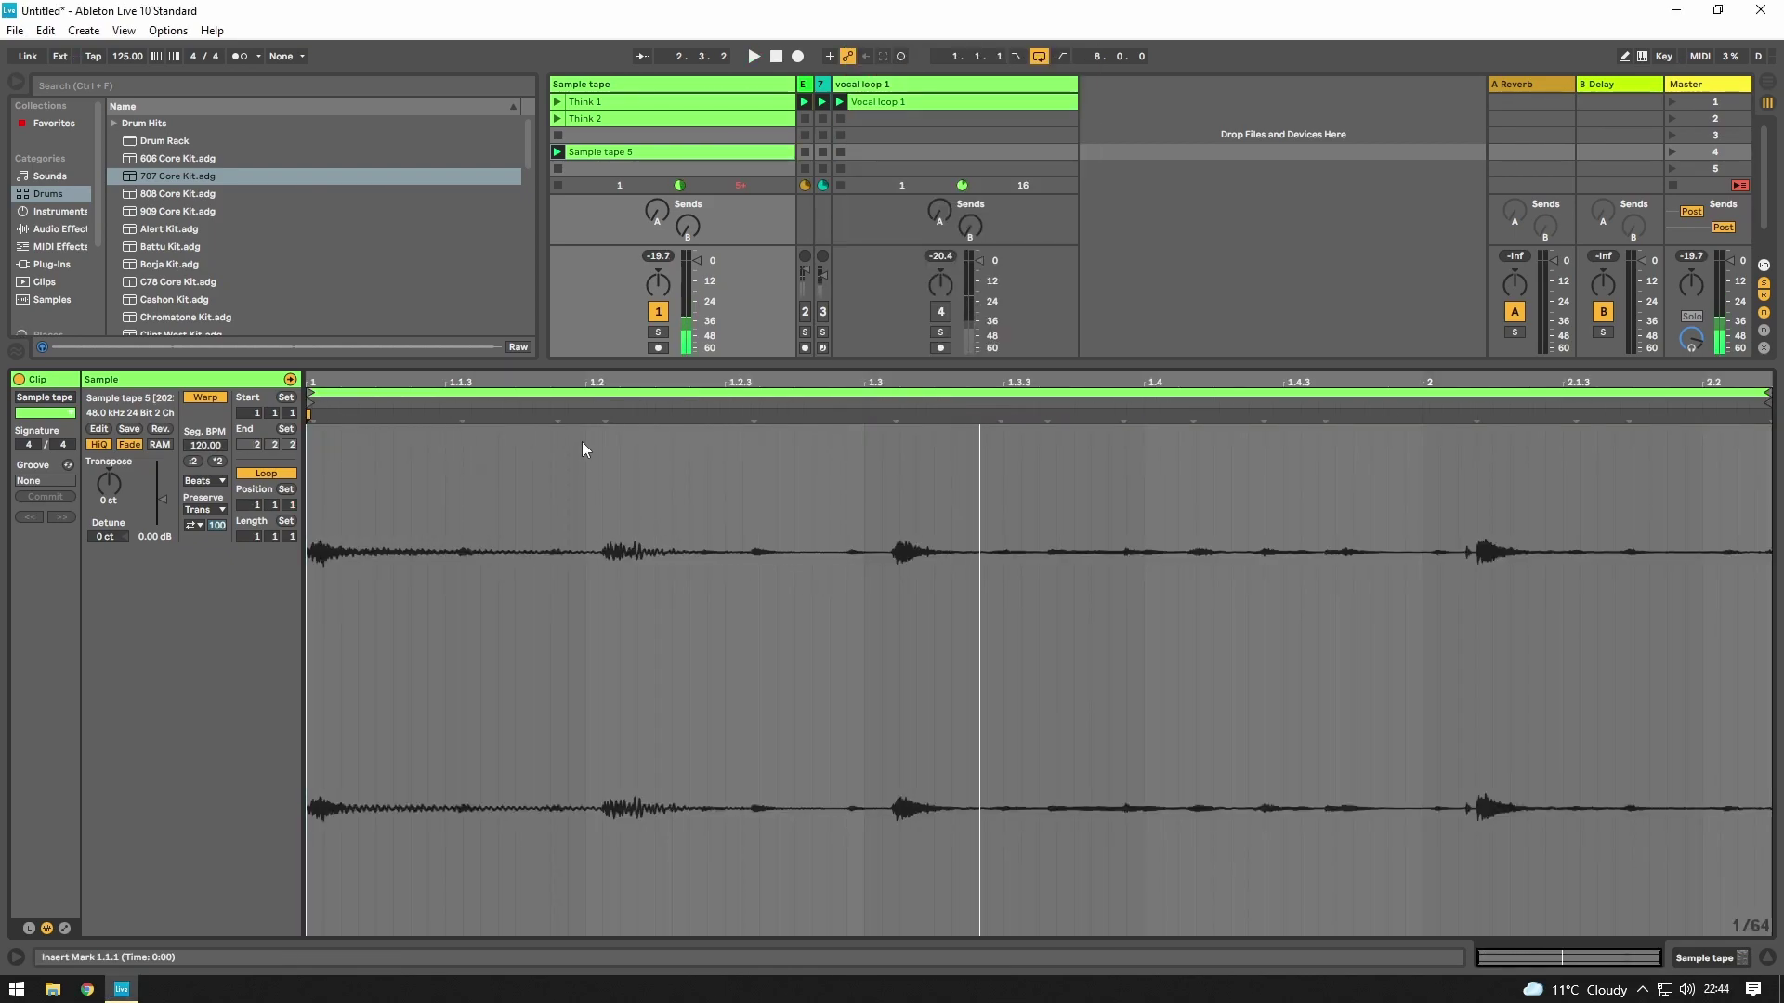
{"action": "left_click", "coordinate": [583, 439]}
{"action": "left_click_drag", "start_coordinate": [583, 439], "coordinate": [604, 438]}
{"action": "key", "text": "space"}
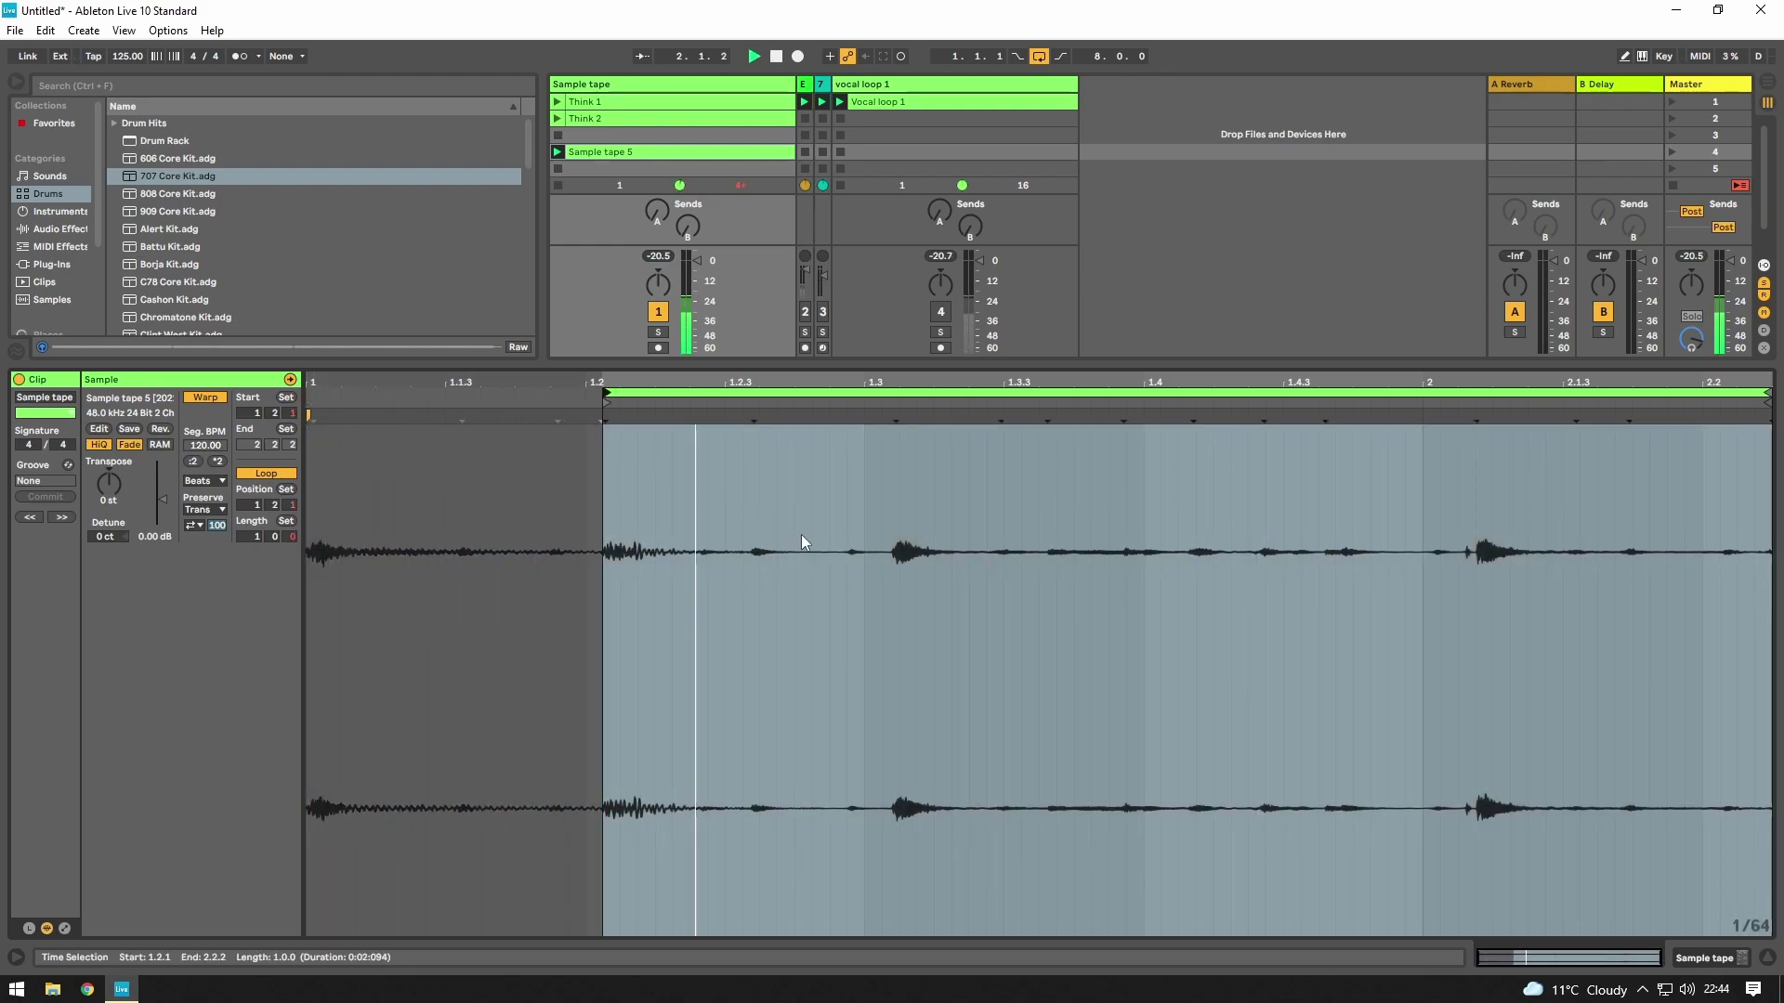
{"action": "left_click", "coordinate": [1768, 393]}
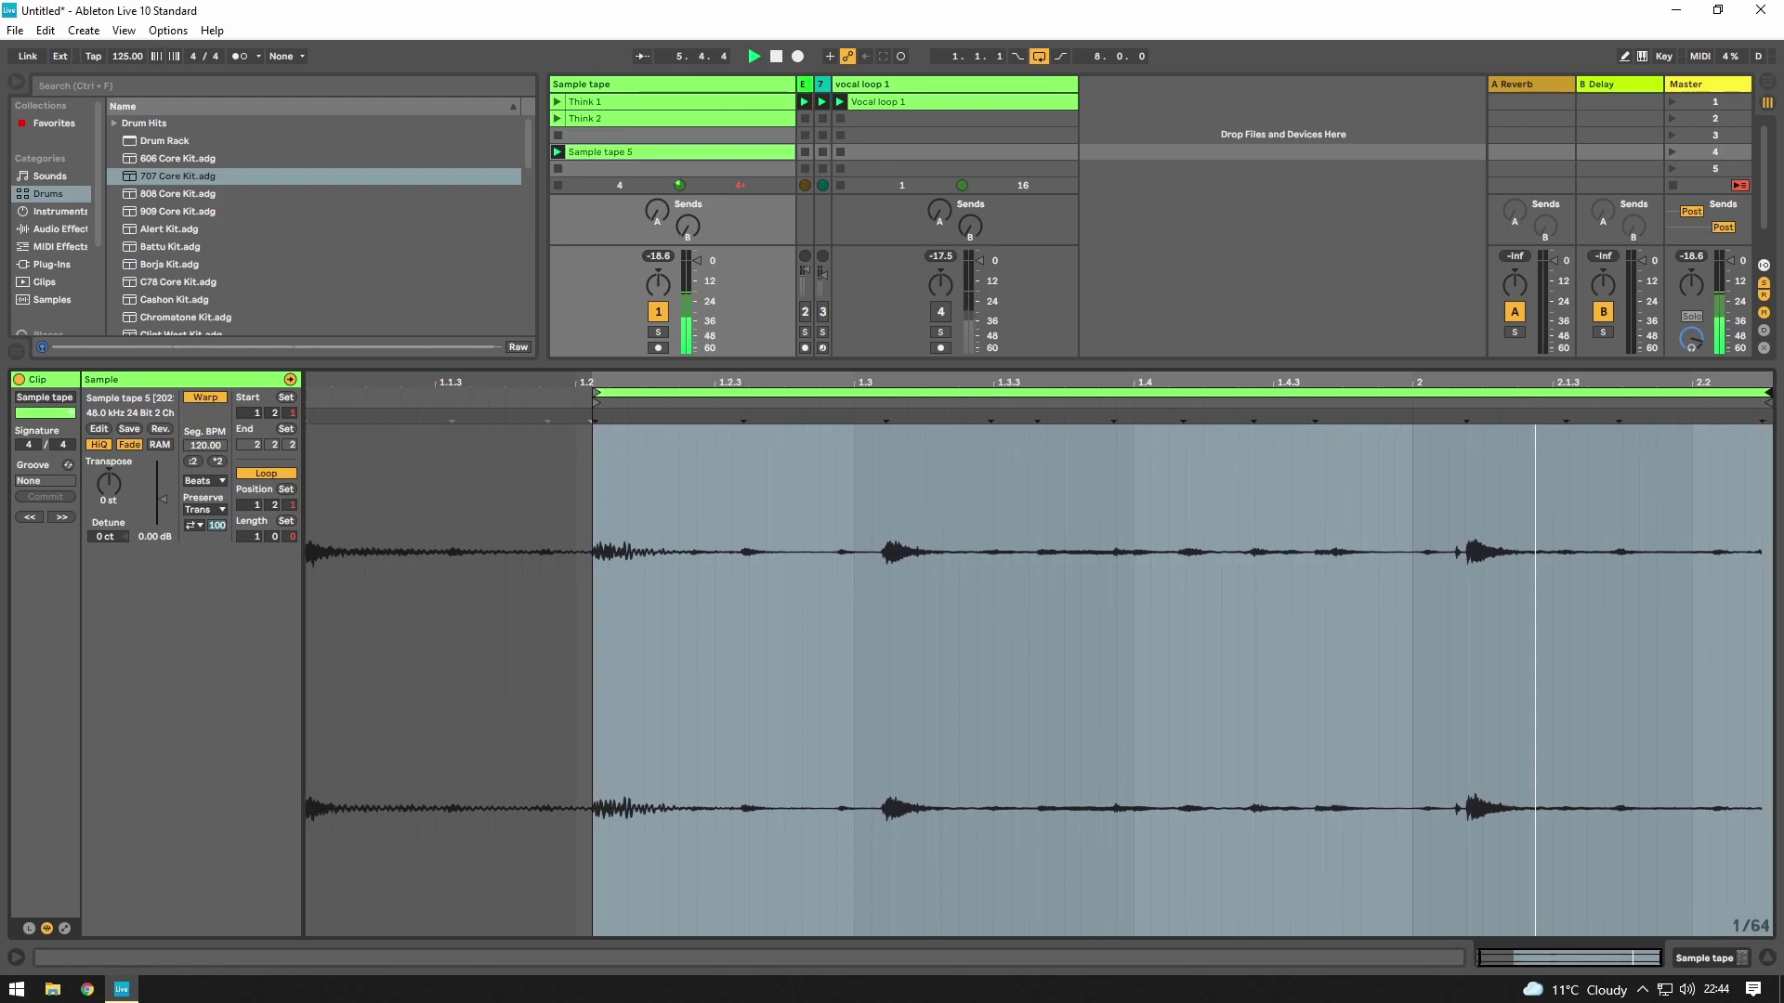
- Crop the sample to the shortened loop and play the result
{"action": "right_click", "coordinate": [1609, 489]}
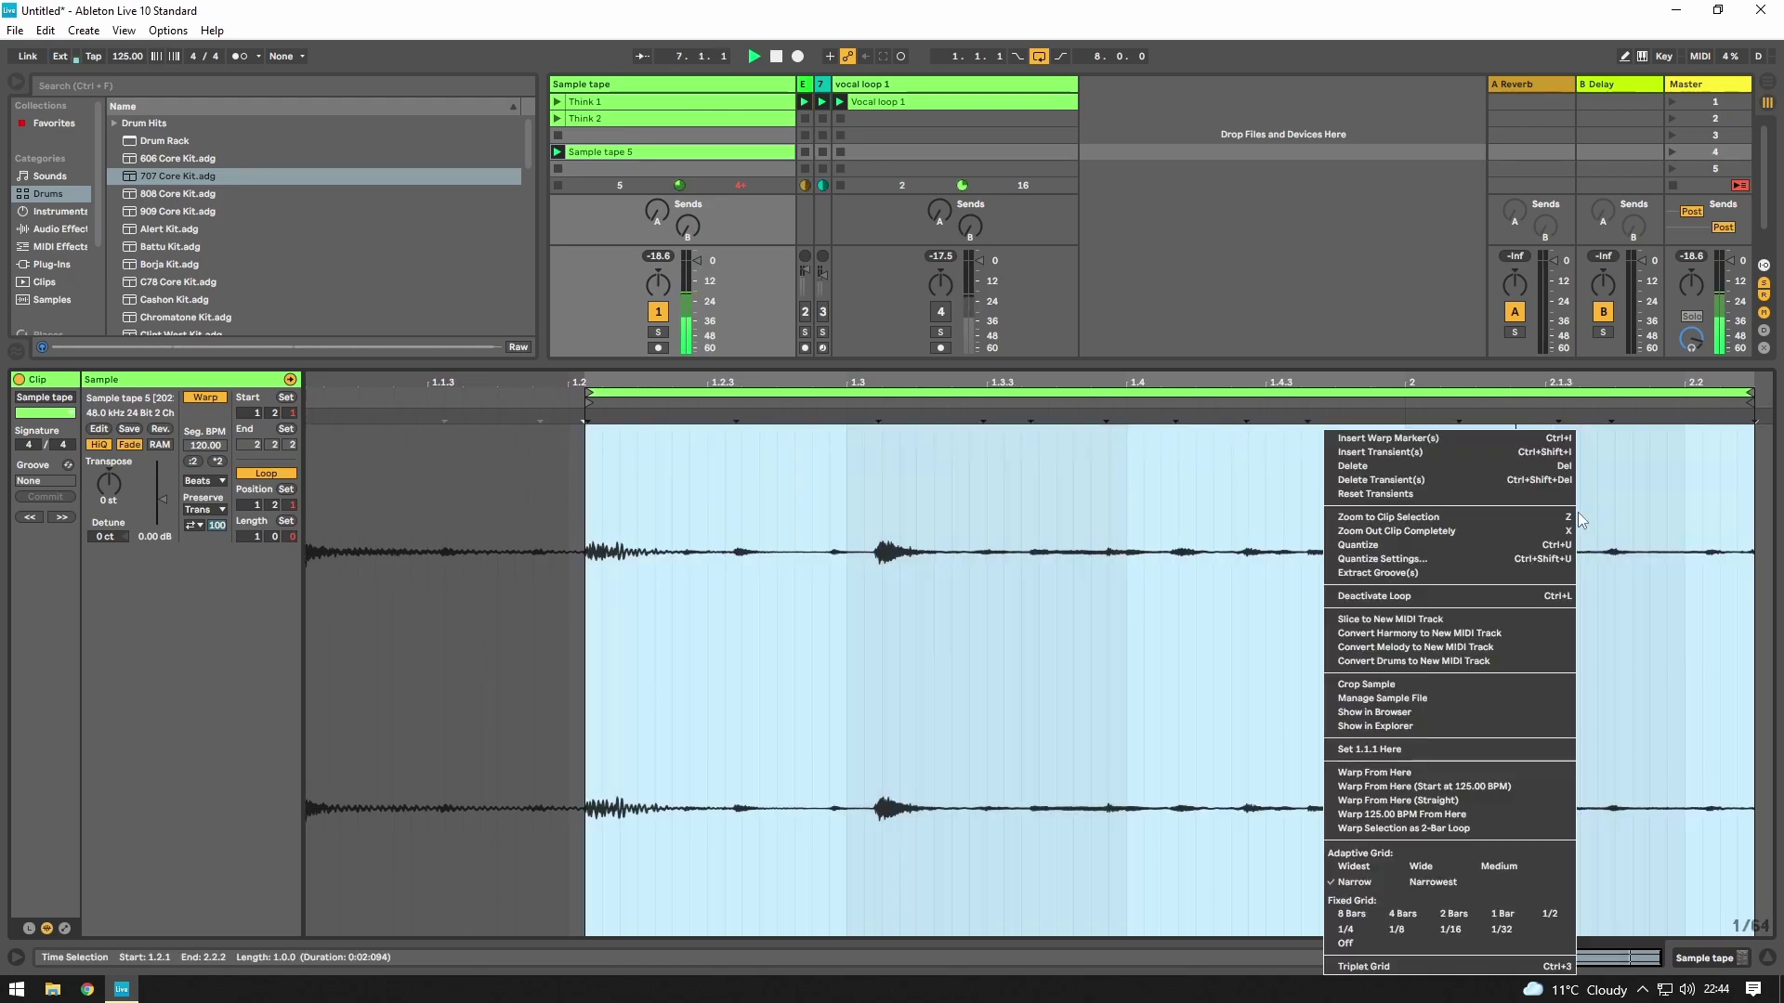
{"action": "left_click", "coordinate": [1402, 688]}
{"action": "key", "text": "space"}
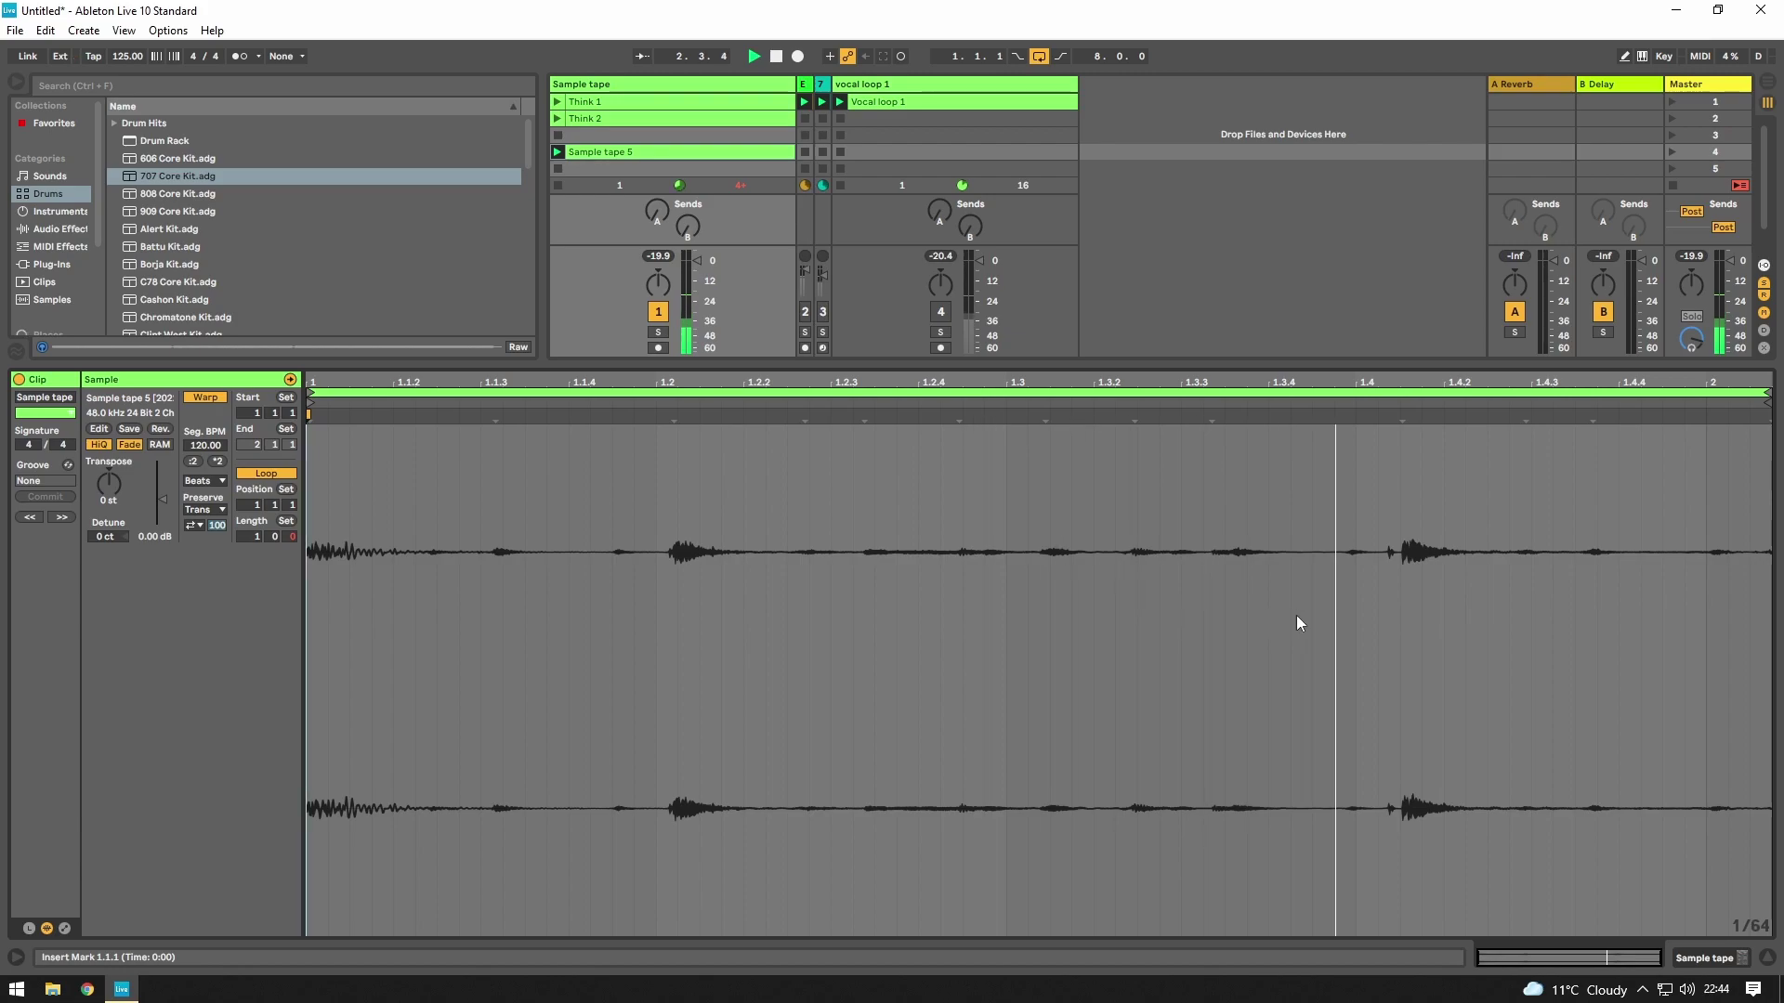
- Warp the end of the clip to 2.1.1, shorten the loop to exactly one bar, and play it
{"action": "left_click", "coordinate": [1768, 419]}
{"action": "left_click_drag", "start_coordinate": [1768, 419], "coordinate": [1705, 418]}
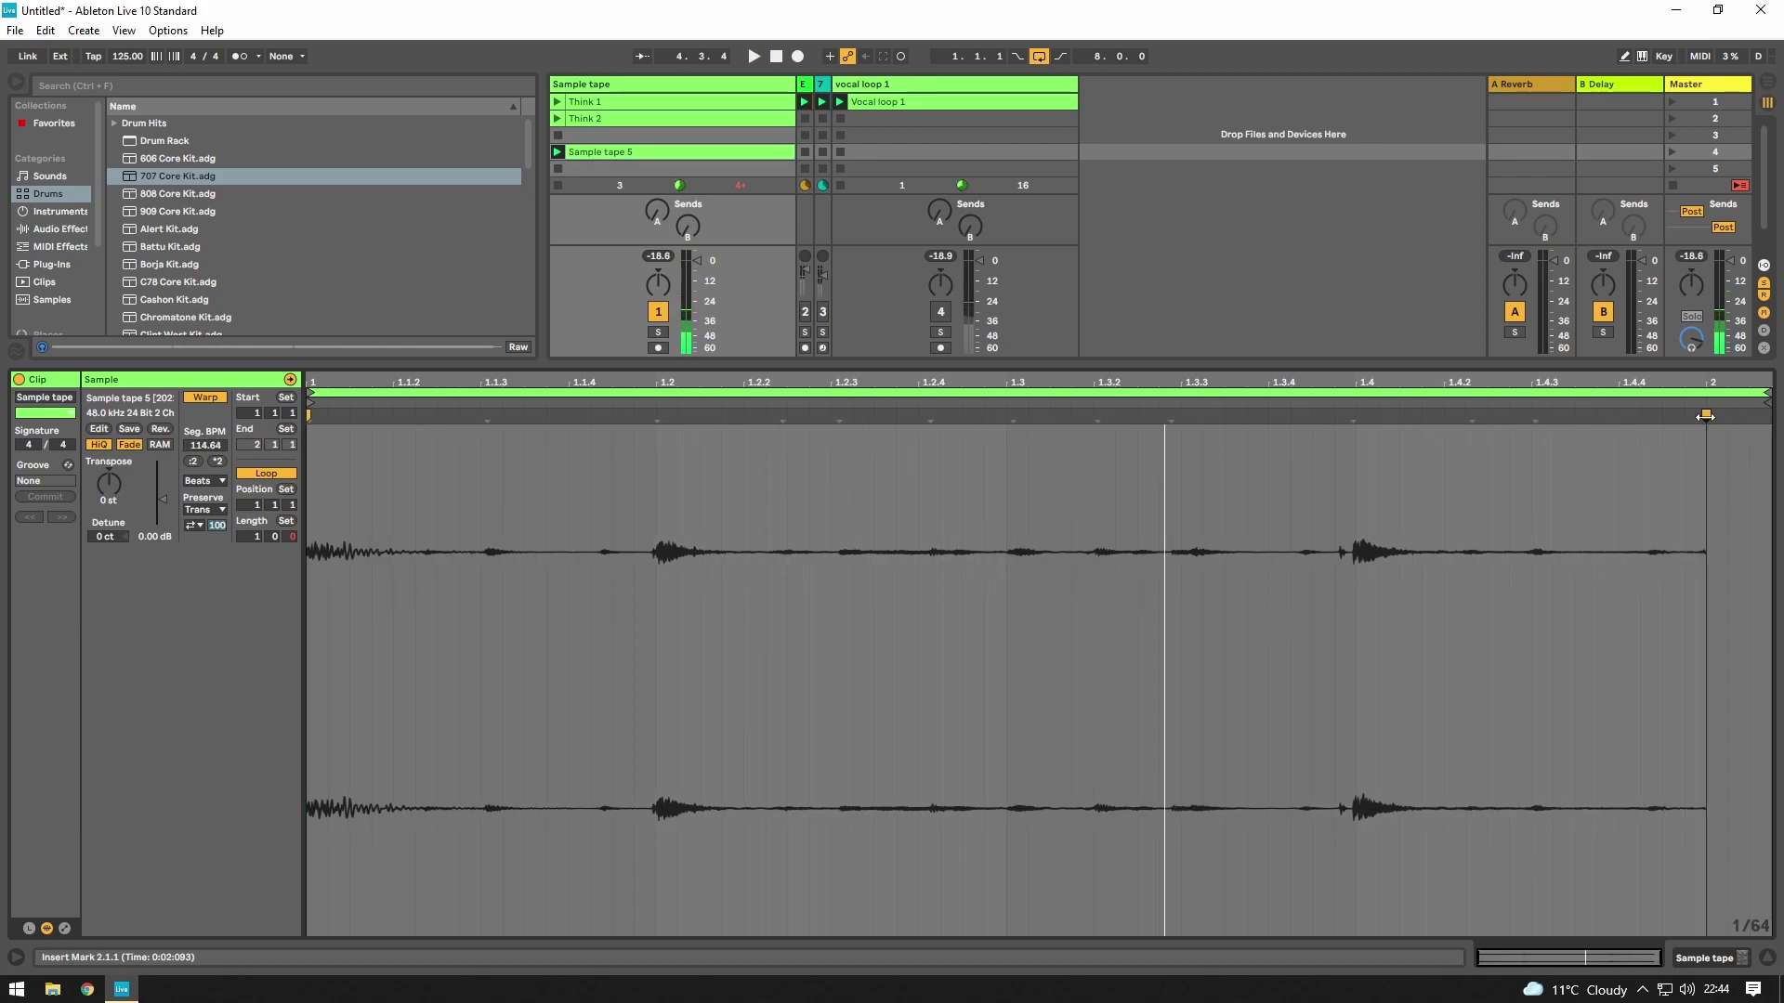
{"action": "key", "text": "space"}
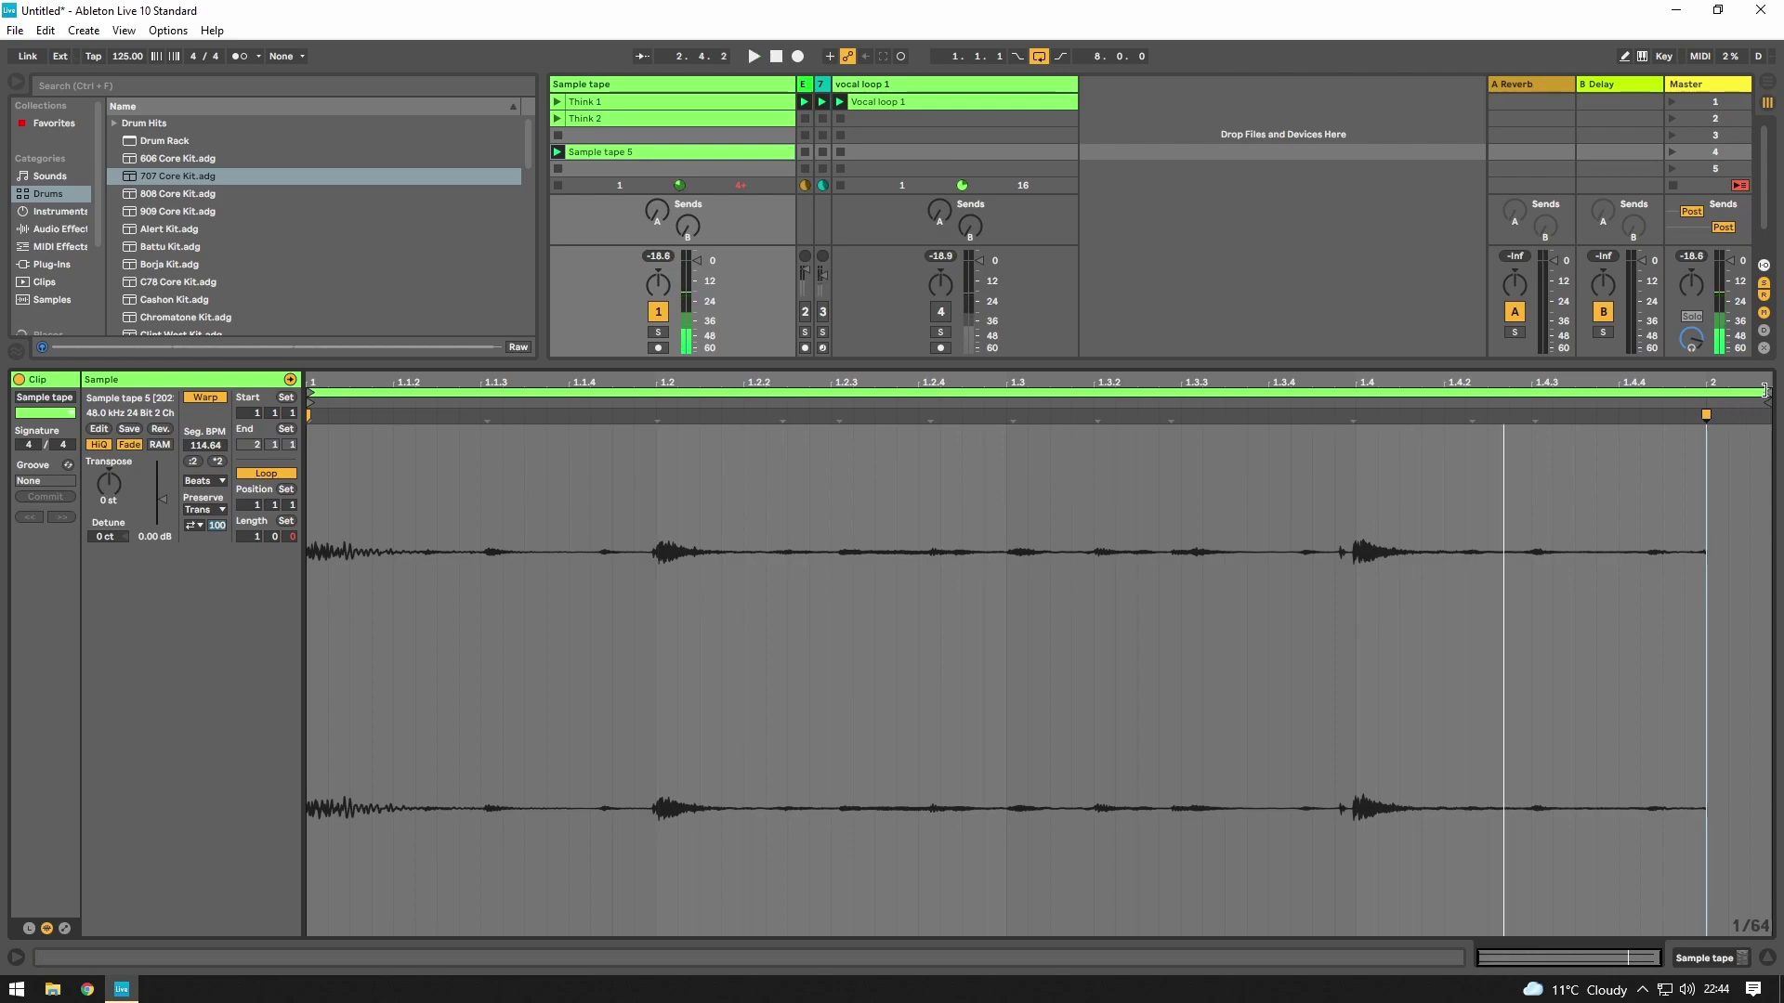
{"action": "left_click_drag", "start_coordinate": [1764, 393], "coordinate": [1706, 392]}
{"action": "key", "text": "space"}
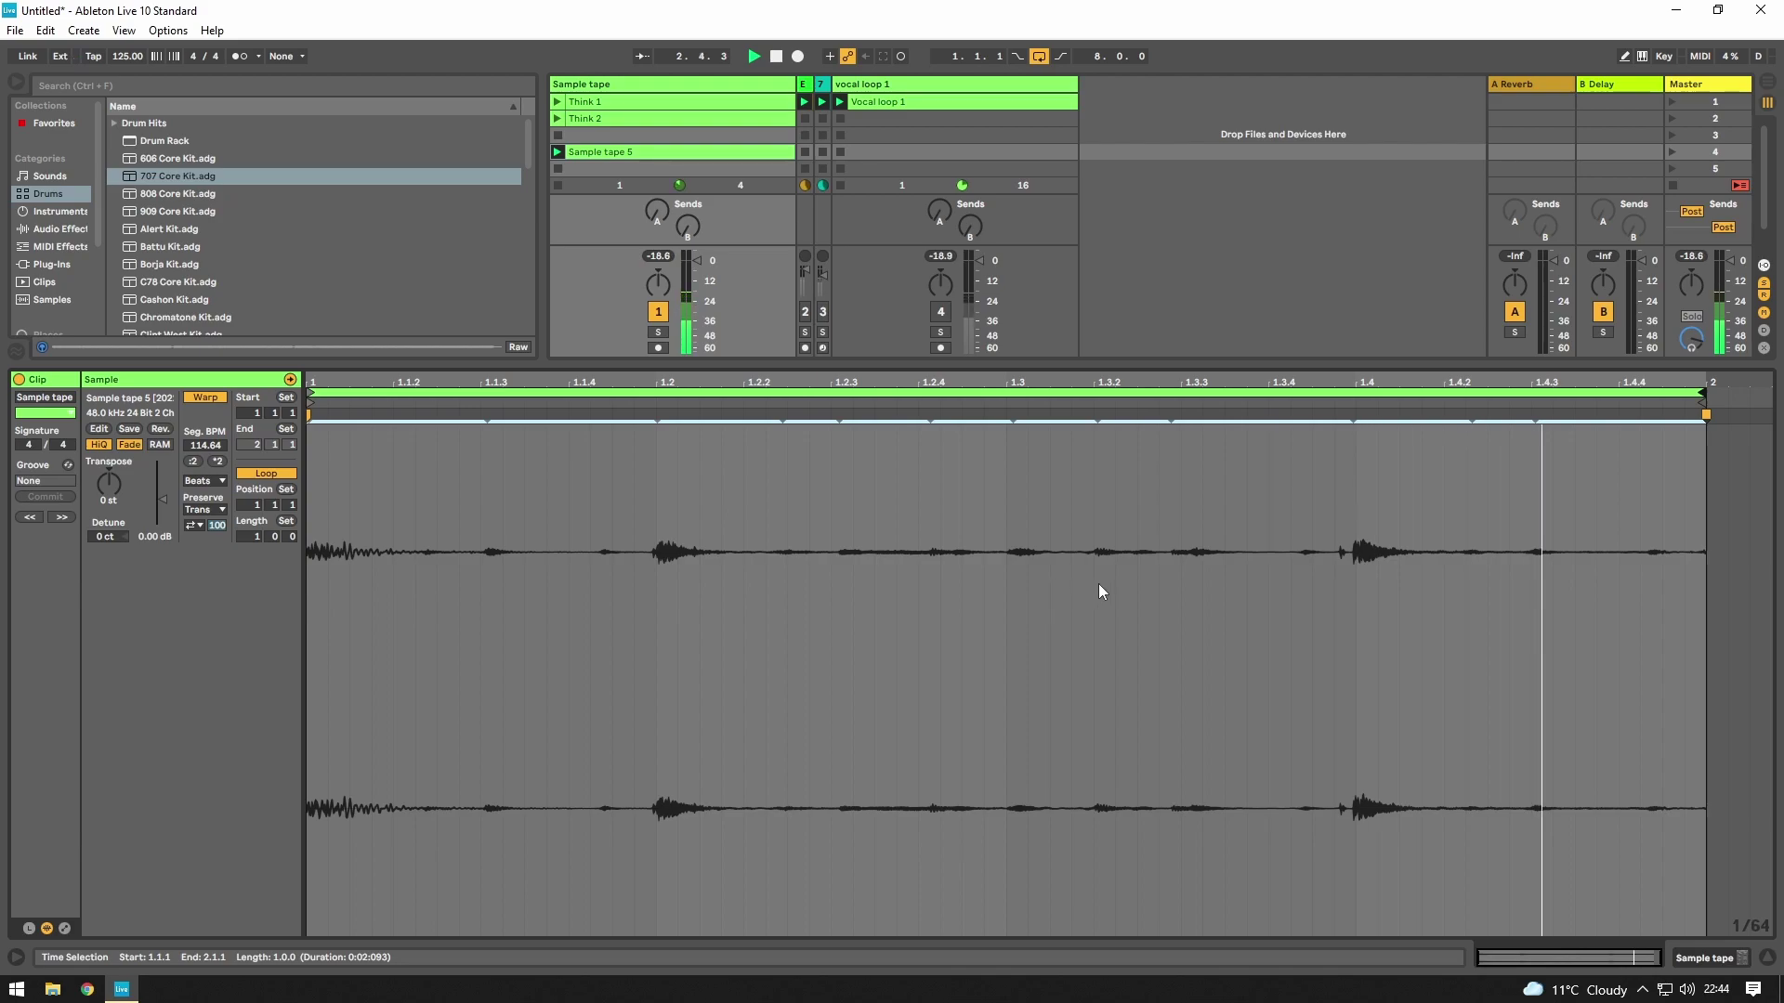
- Add warp markers at beats 1.2.1, 1.4.1 and 1.3.1 of the new loop to lock its transients to the grid
{"action": "mouse_move", "coordinate": [657, 415]}
{"action": "left_mouse_down"}
{"action": "mouse_move", "coordinate": [673, 416]}
{"action": "mouse_move", "coordinate": [656, 415]}
{"action": "left_mouse_up"}
{"action": "double_click", "coordinate": [1356, 415]}
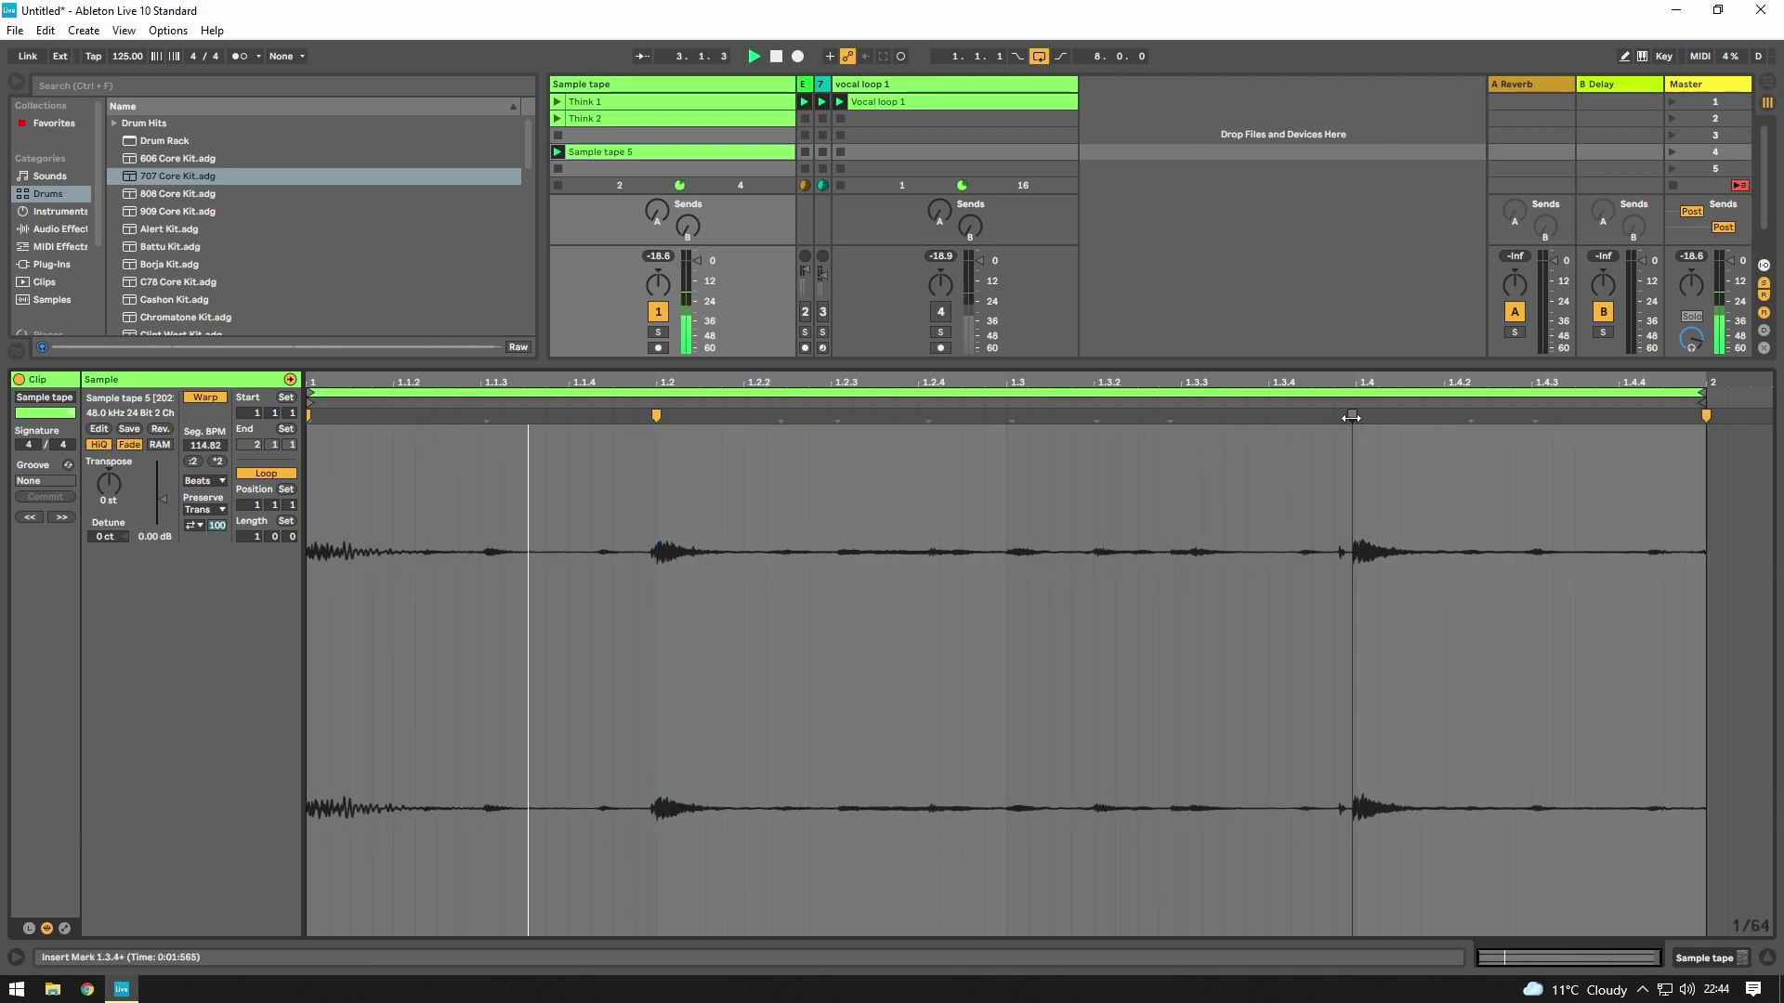
{"action": "double_click", "coordinate": [1006, 415]}
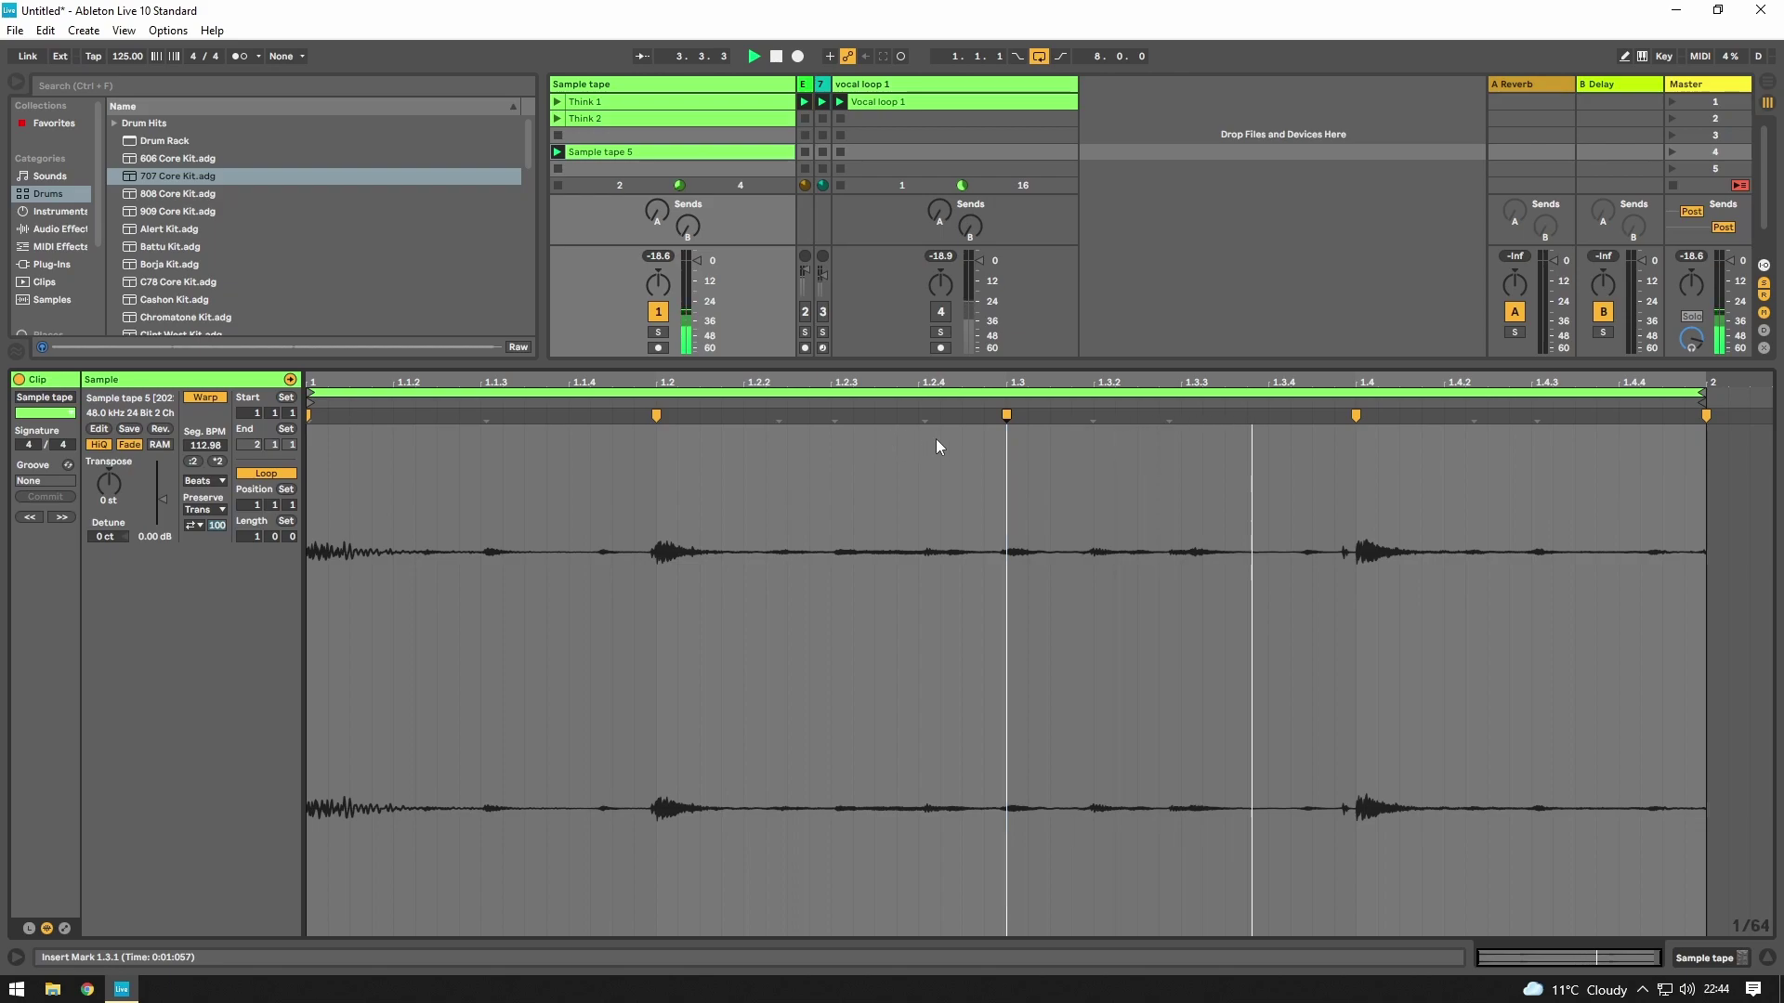
- Stop playback, rename the Sample tape 5 clip to Think 3, and move it to the slot directly below Think 2
{"action": "key", "text": "space"}
{"action": "right_click", "coordinate": [592, 153]}
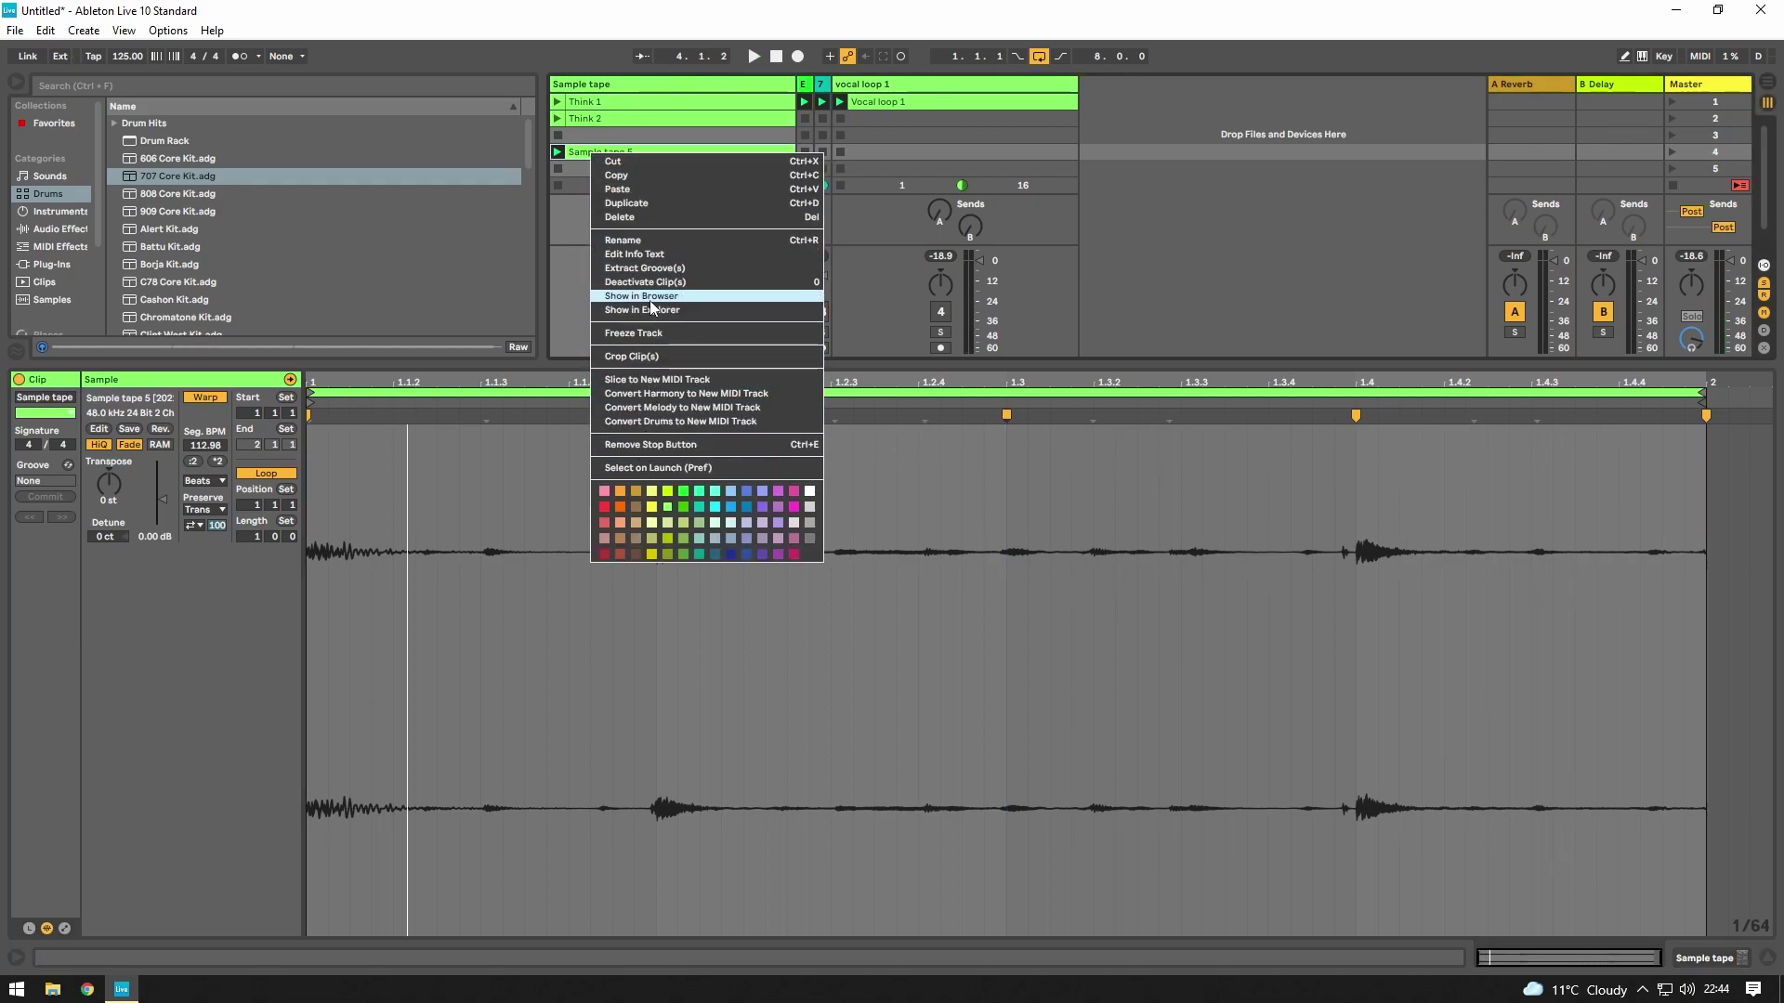
{"action": "key", "text": "Escape"}
{"action": "right_click", "coordinate": [601, 152]}
{"action": "left_click", "coordinate": [635, 244]}
{"action": "type", "text": "T"}
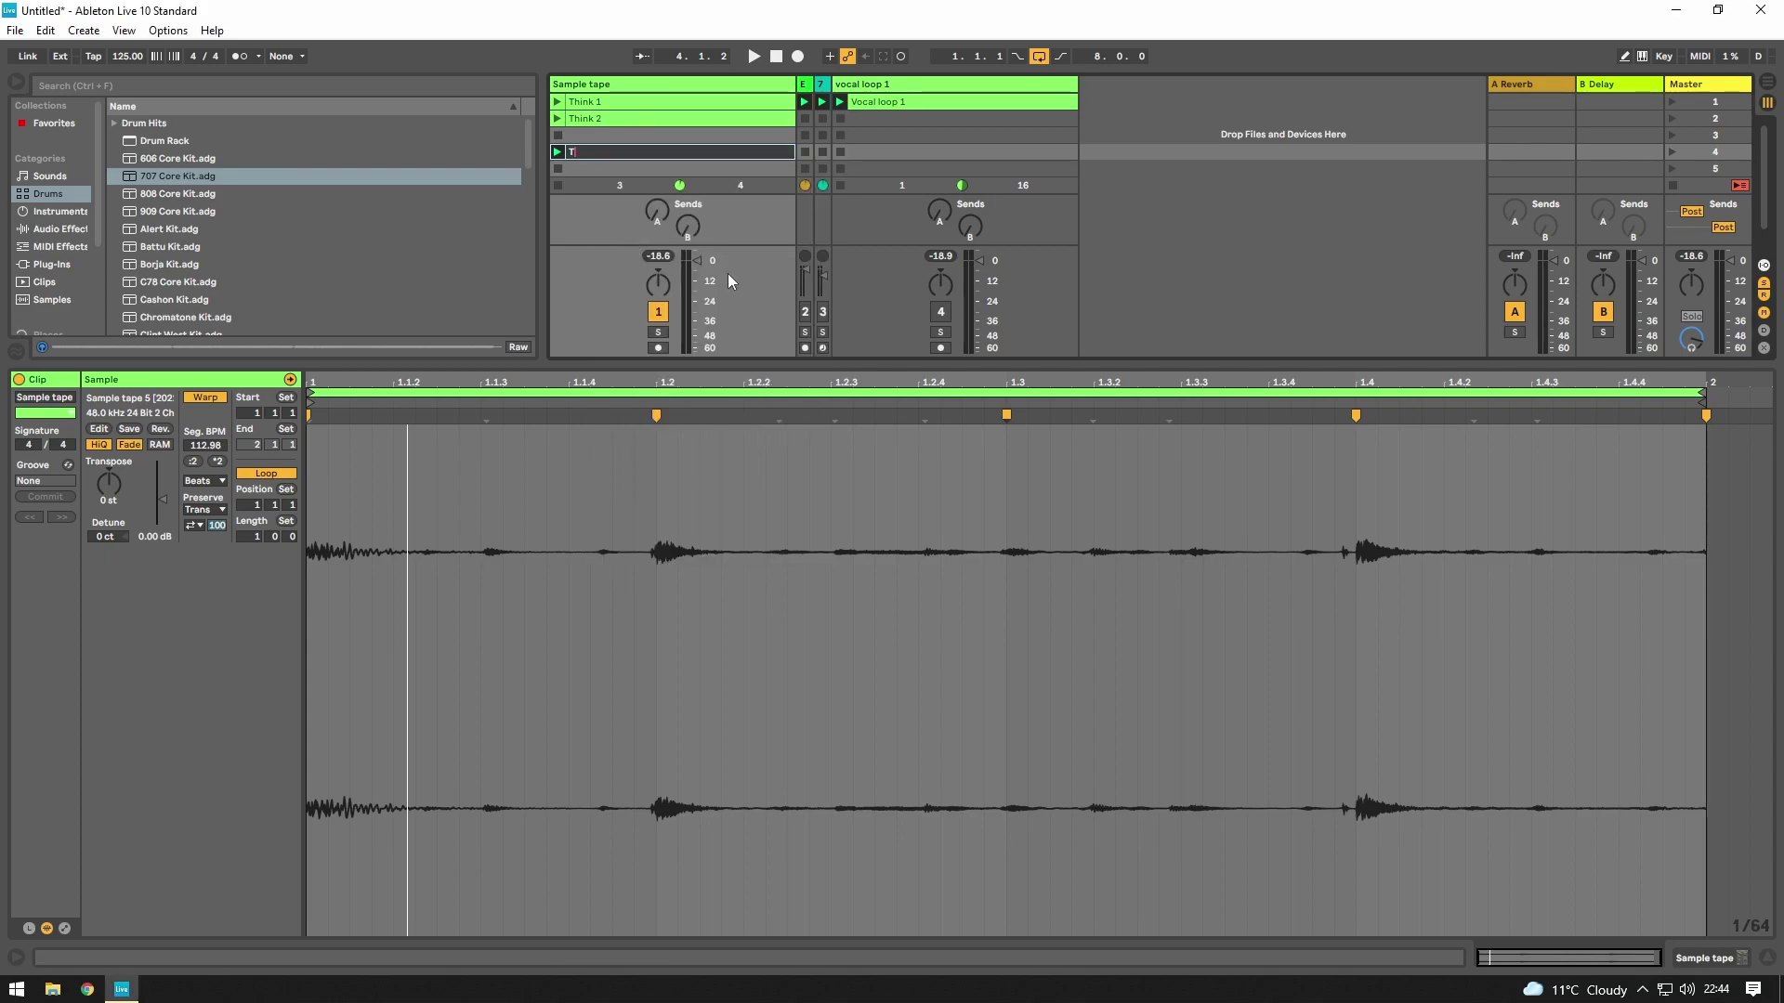
{"action": "type", "text": "hink 3"}
{"action": "key", "text": "Return"}
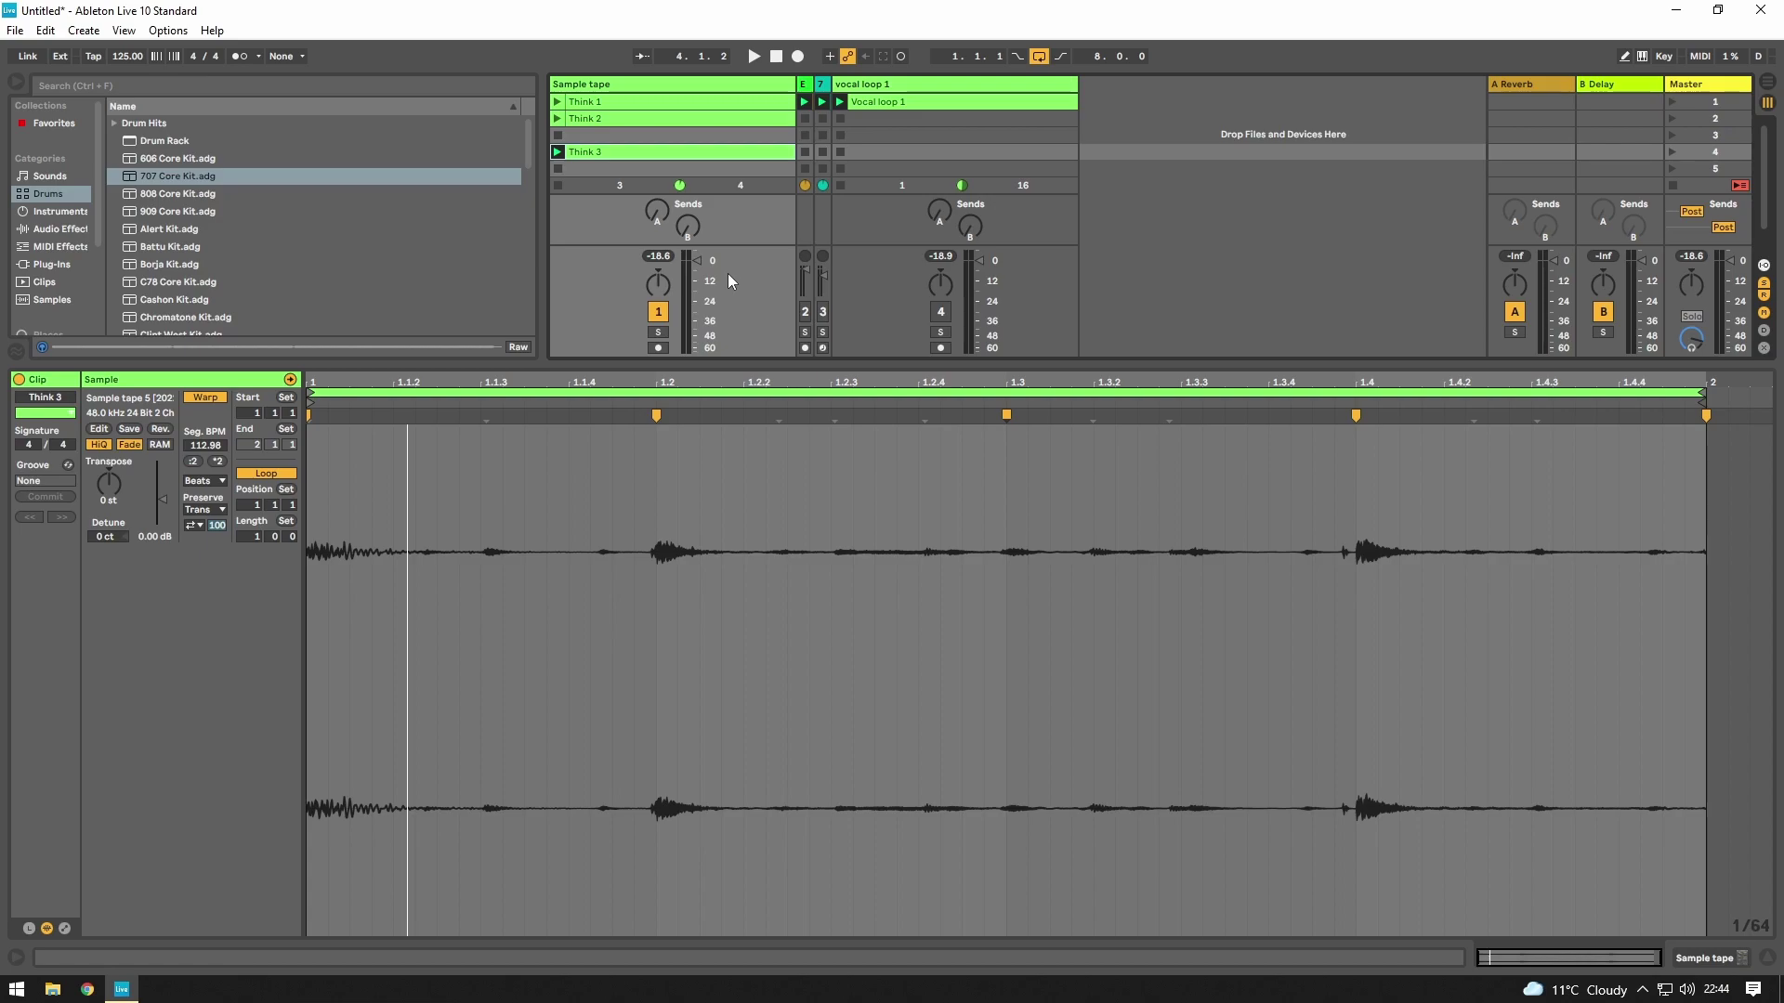
{"action": "left_click_drag", "start_coordinate": [611, 148], "coordinate": [611, 135]}
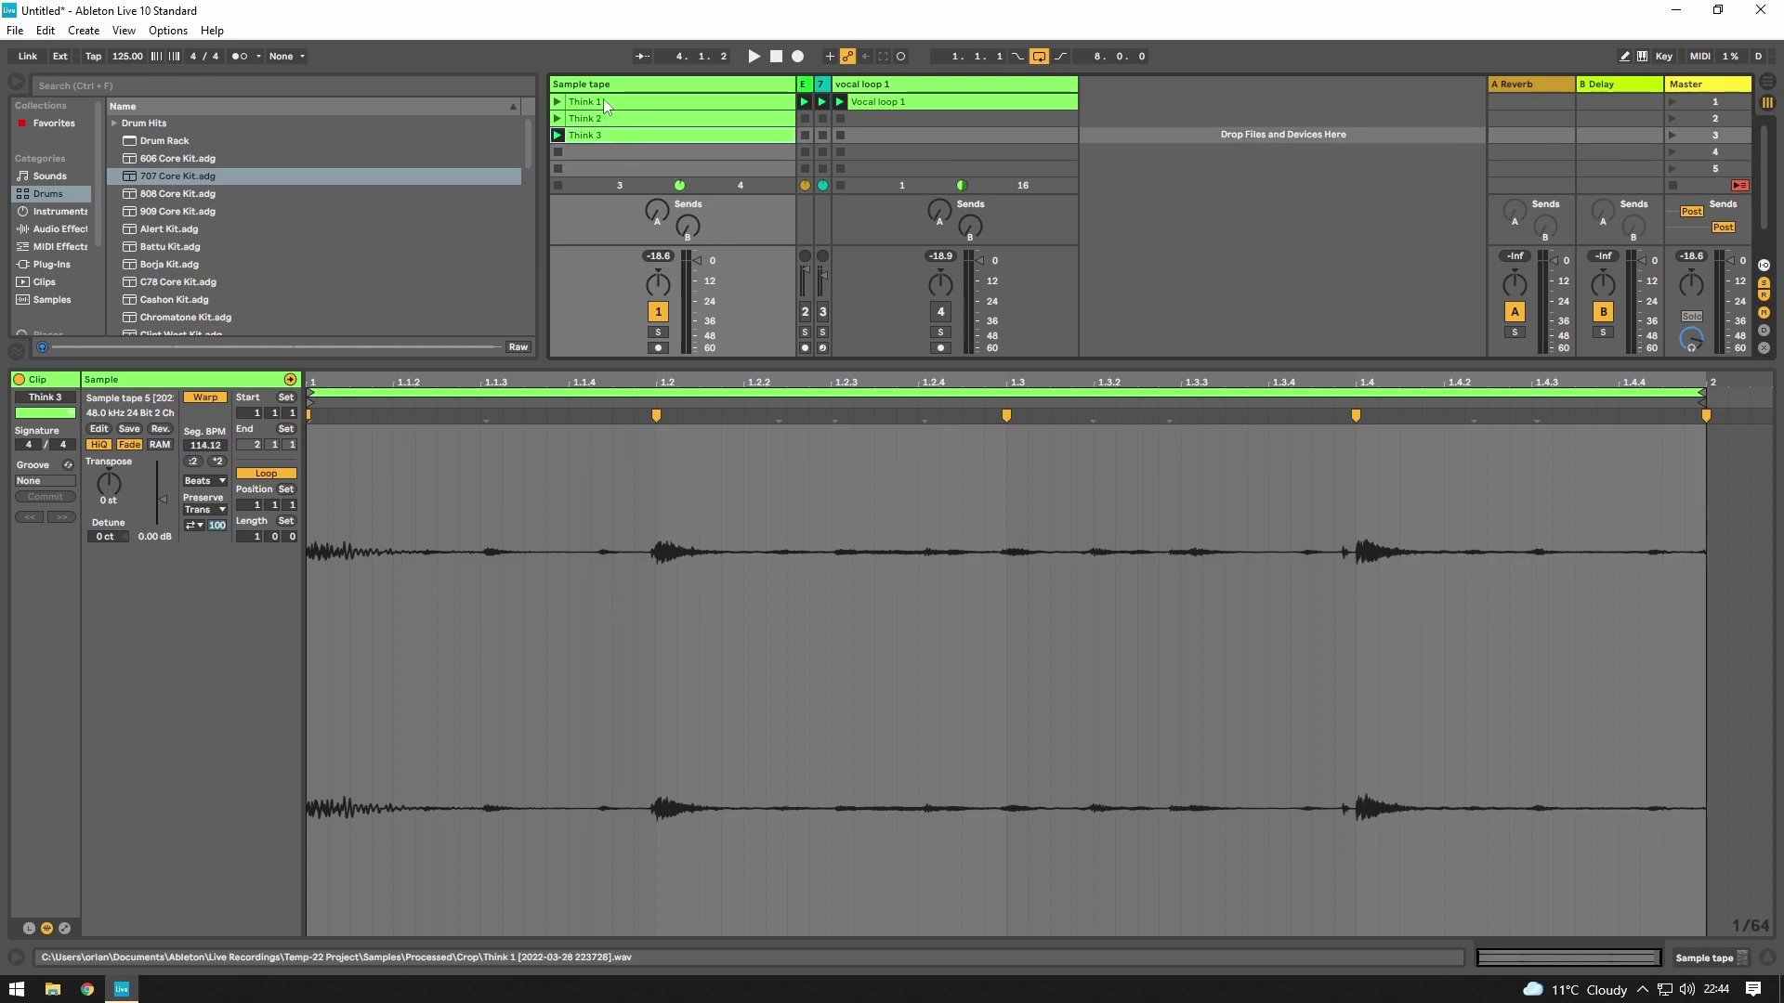
- Show the launch settings of the Think 1 clip and set its first follow action to Next
{"action": "left_click", "coordinate": [604, 101]}
{"action": "left_click", "coordinate": [28, 929]}
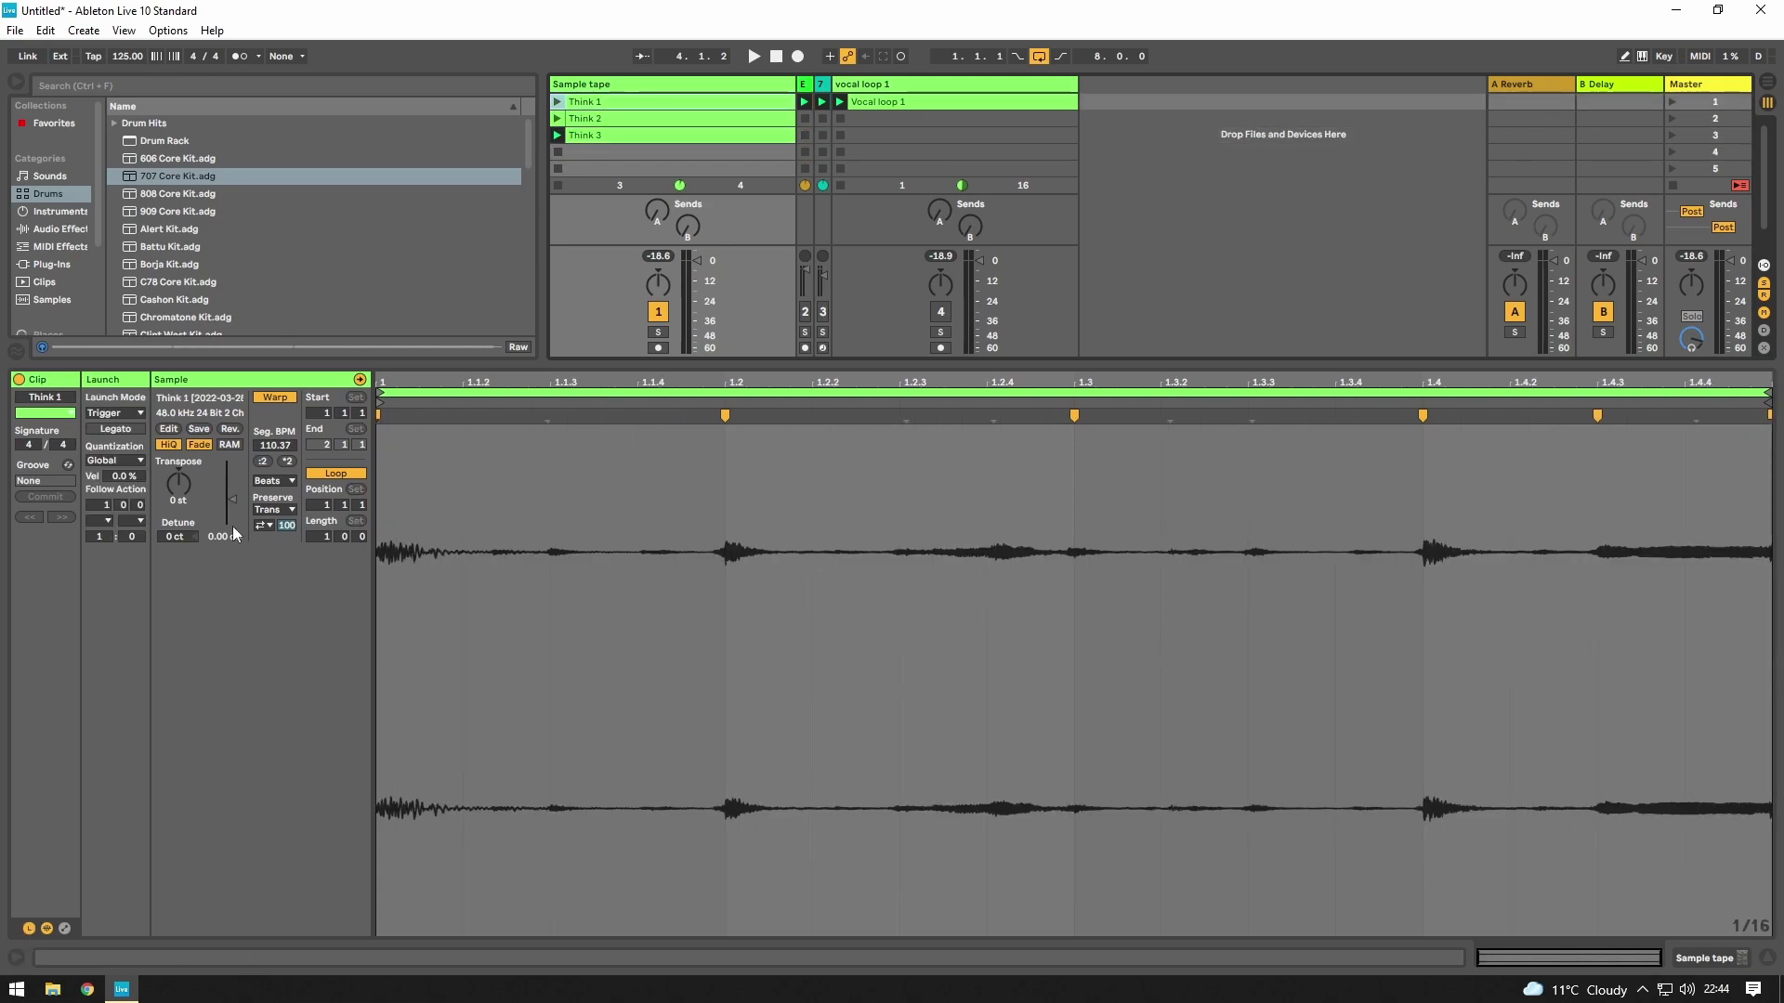
{"action": "left_click", "coordinate": [108, 523]}
{"action": "left_click", "coordinate": [109, 596]}
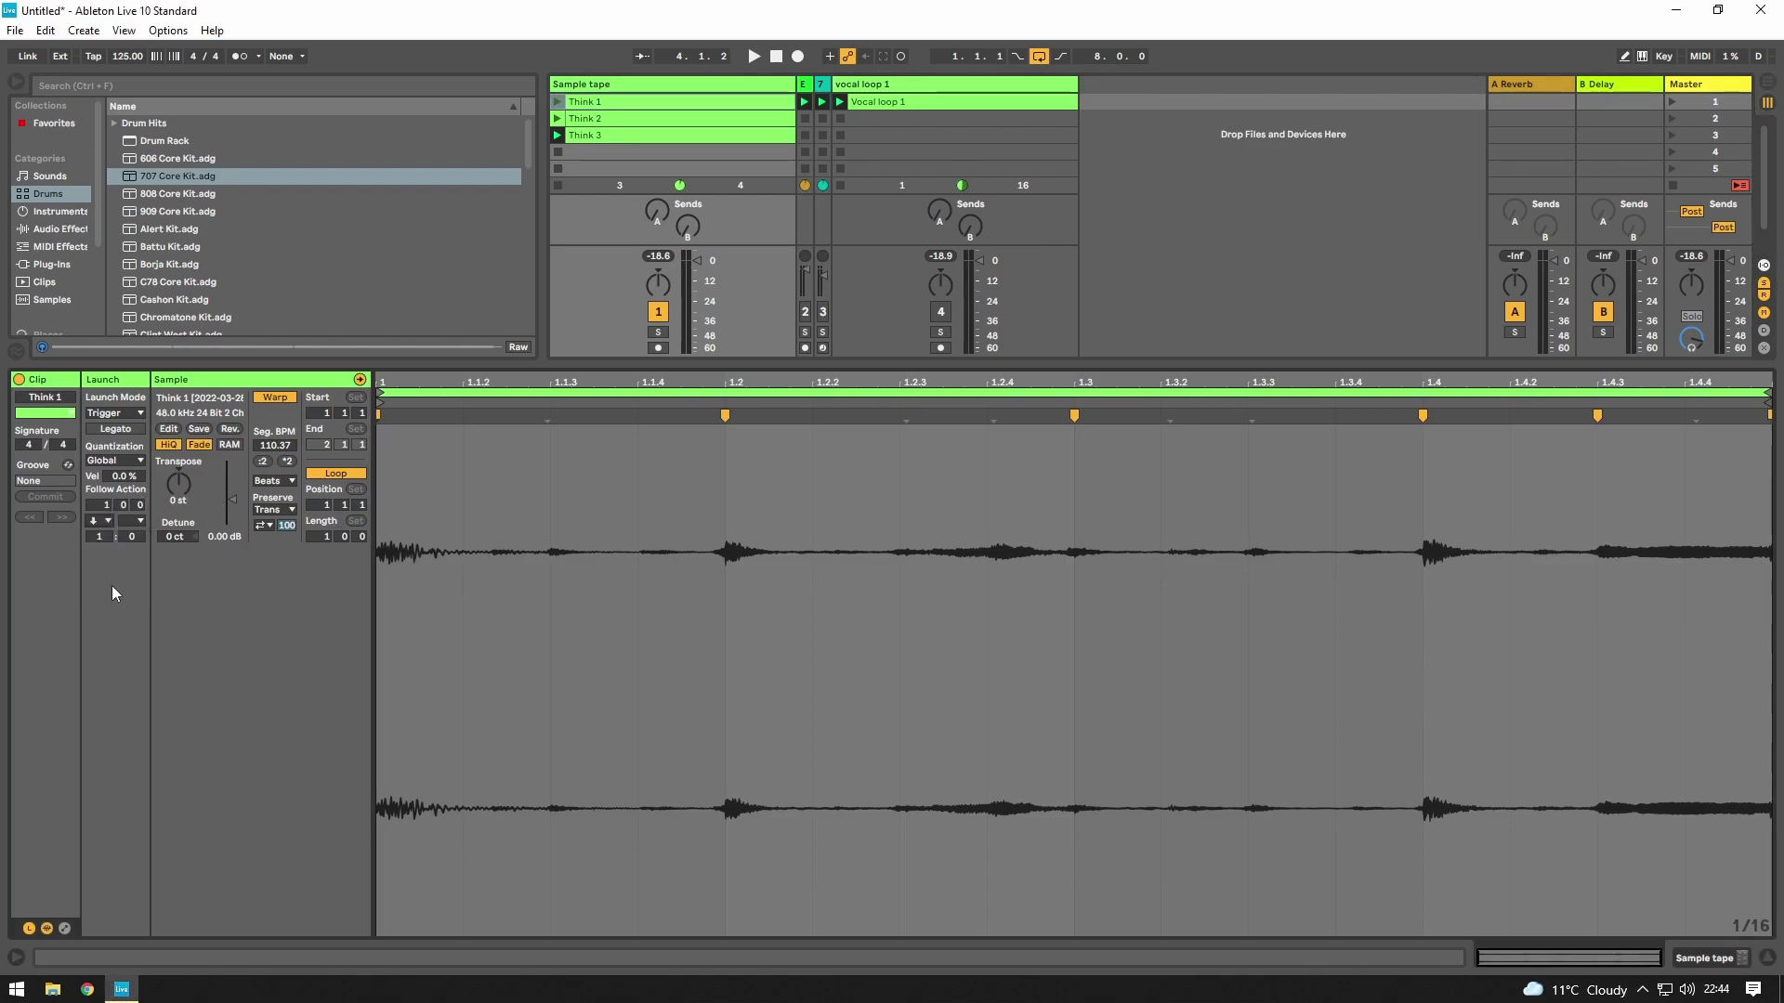
- Select the Think 1, Think 2 and Think 3 clips together and set their first follow action to Next
{"action": "left_click", "coordinate": [604, 120], "text": "shift"}
{"action": "left_click", "coordinate": [595, 141], "text": "shift"}
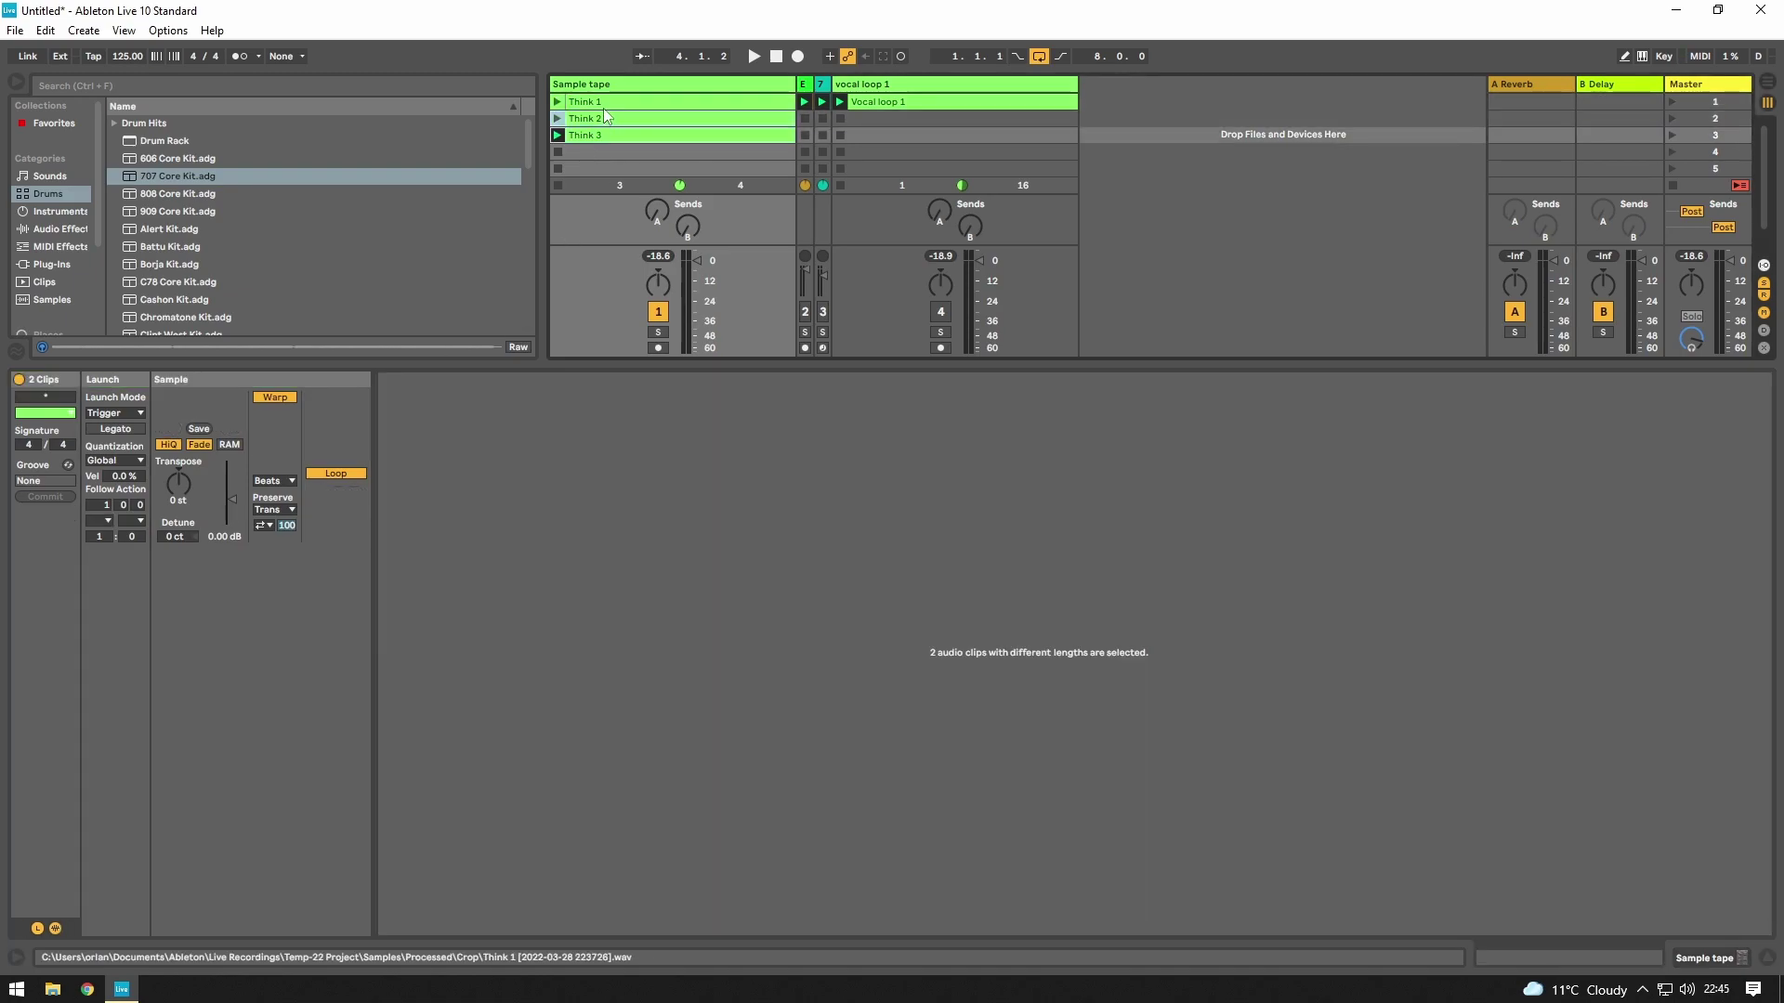
{"action": "left_click", "coordinate": [606, 102]}
{"action": "left_click", "coordinate": [584, 139], "text": "shift"}
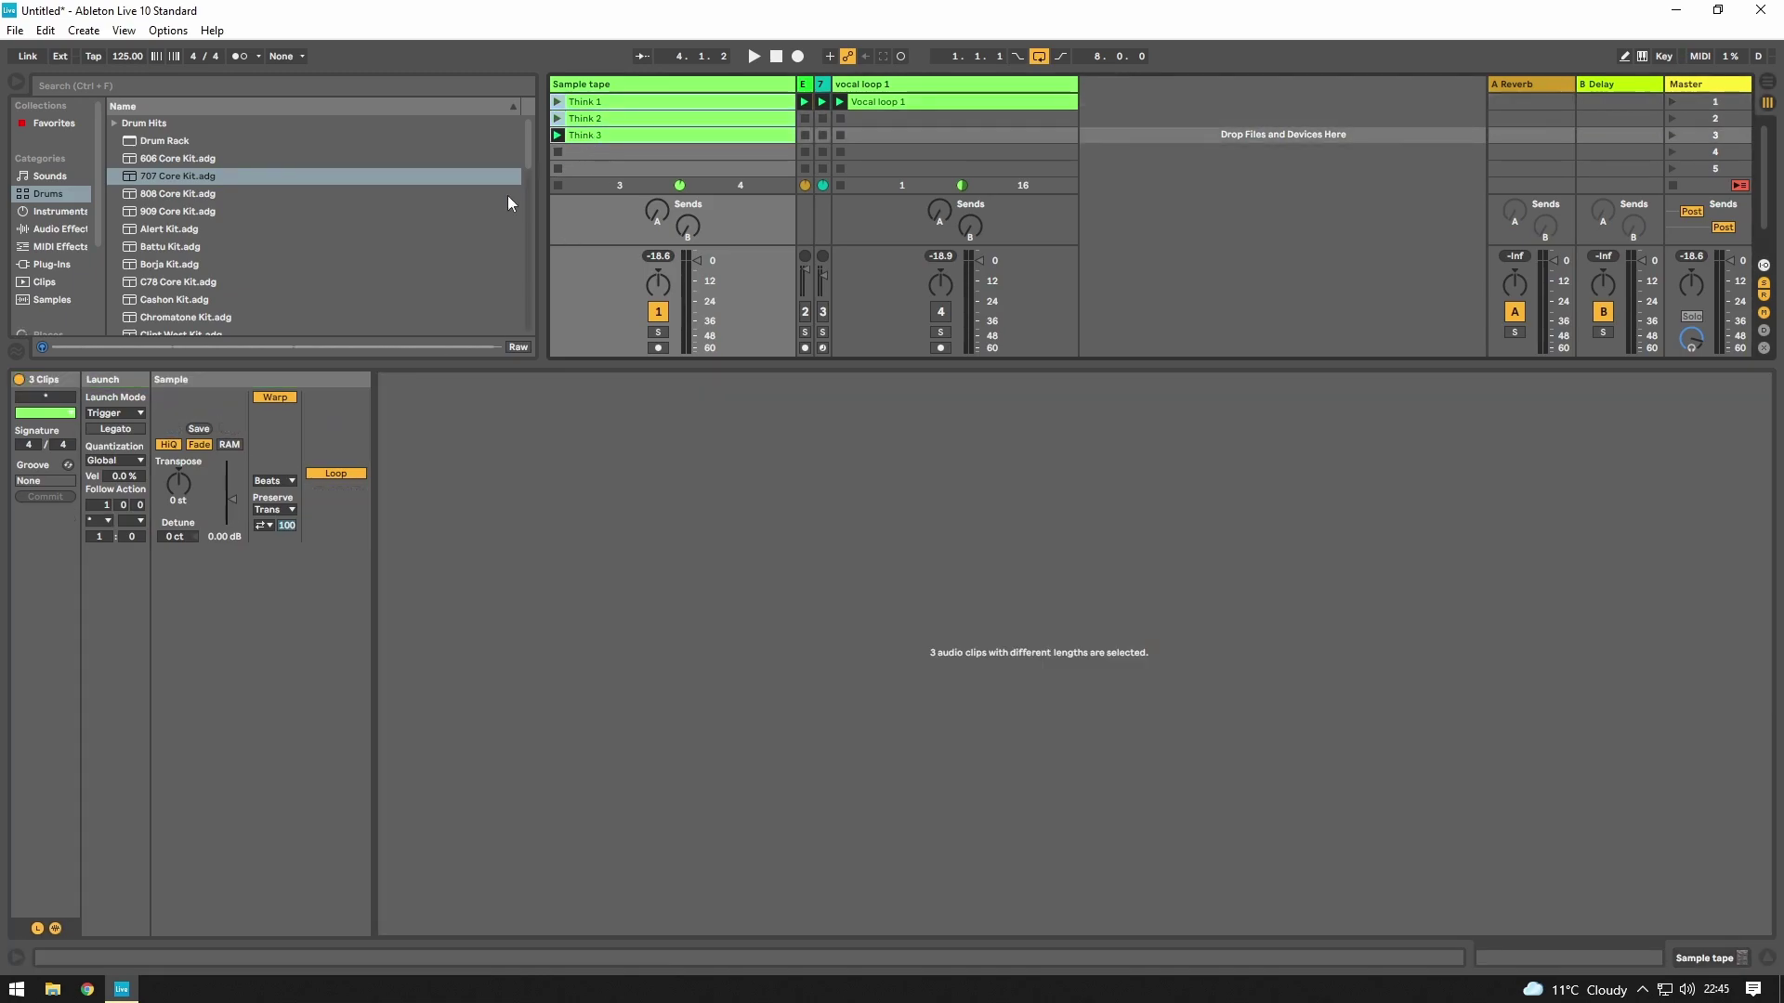
{"action": "left_click", "coordinate": [109, 524]}
{"action": "left_click", "coordinate": [115, 591]}
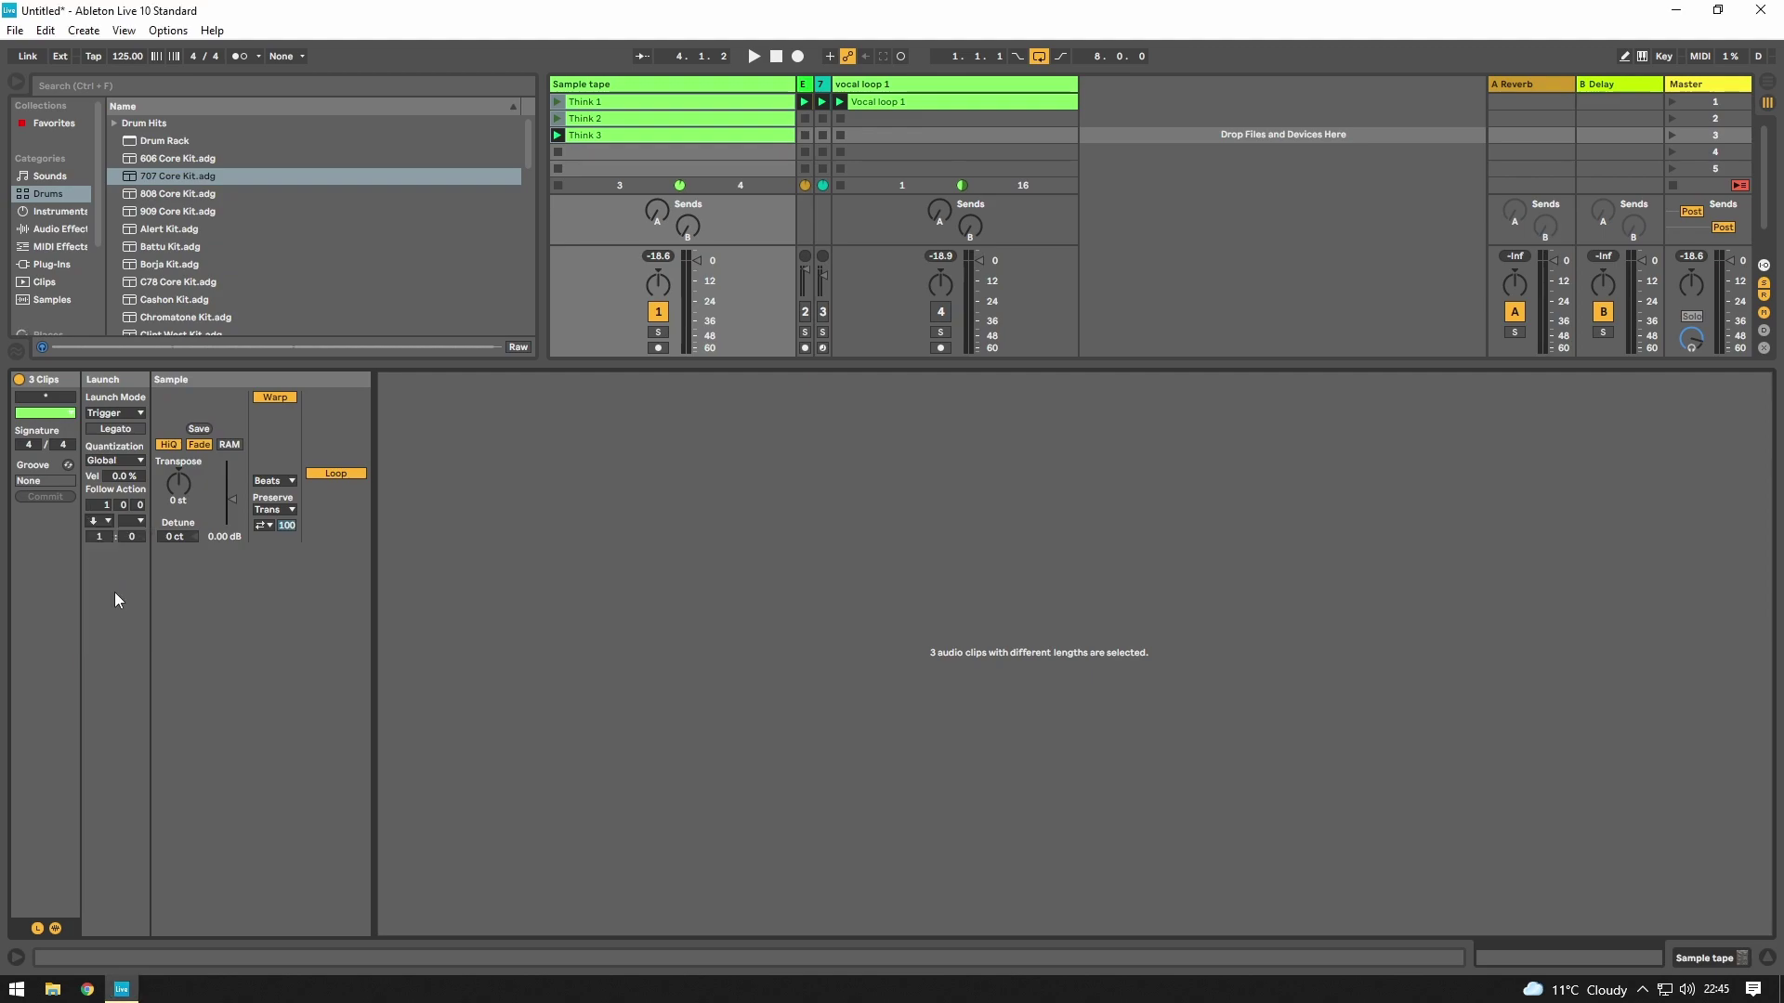
- Launch Think 1 and listen to the clips follow each other, switching the vocal loop 1 track on and off
{"action": "left_click", "coordinate": [557, 101]}
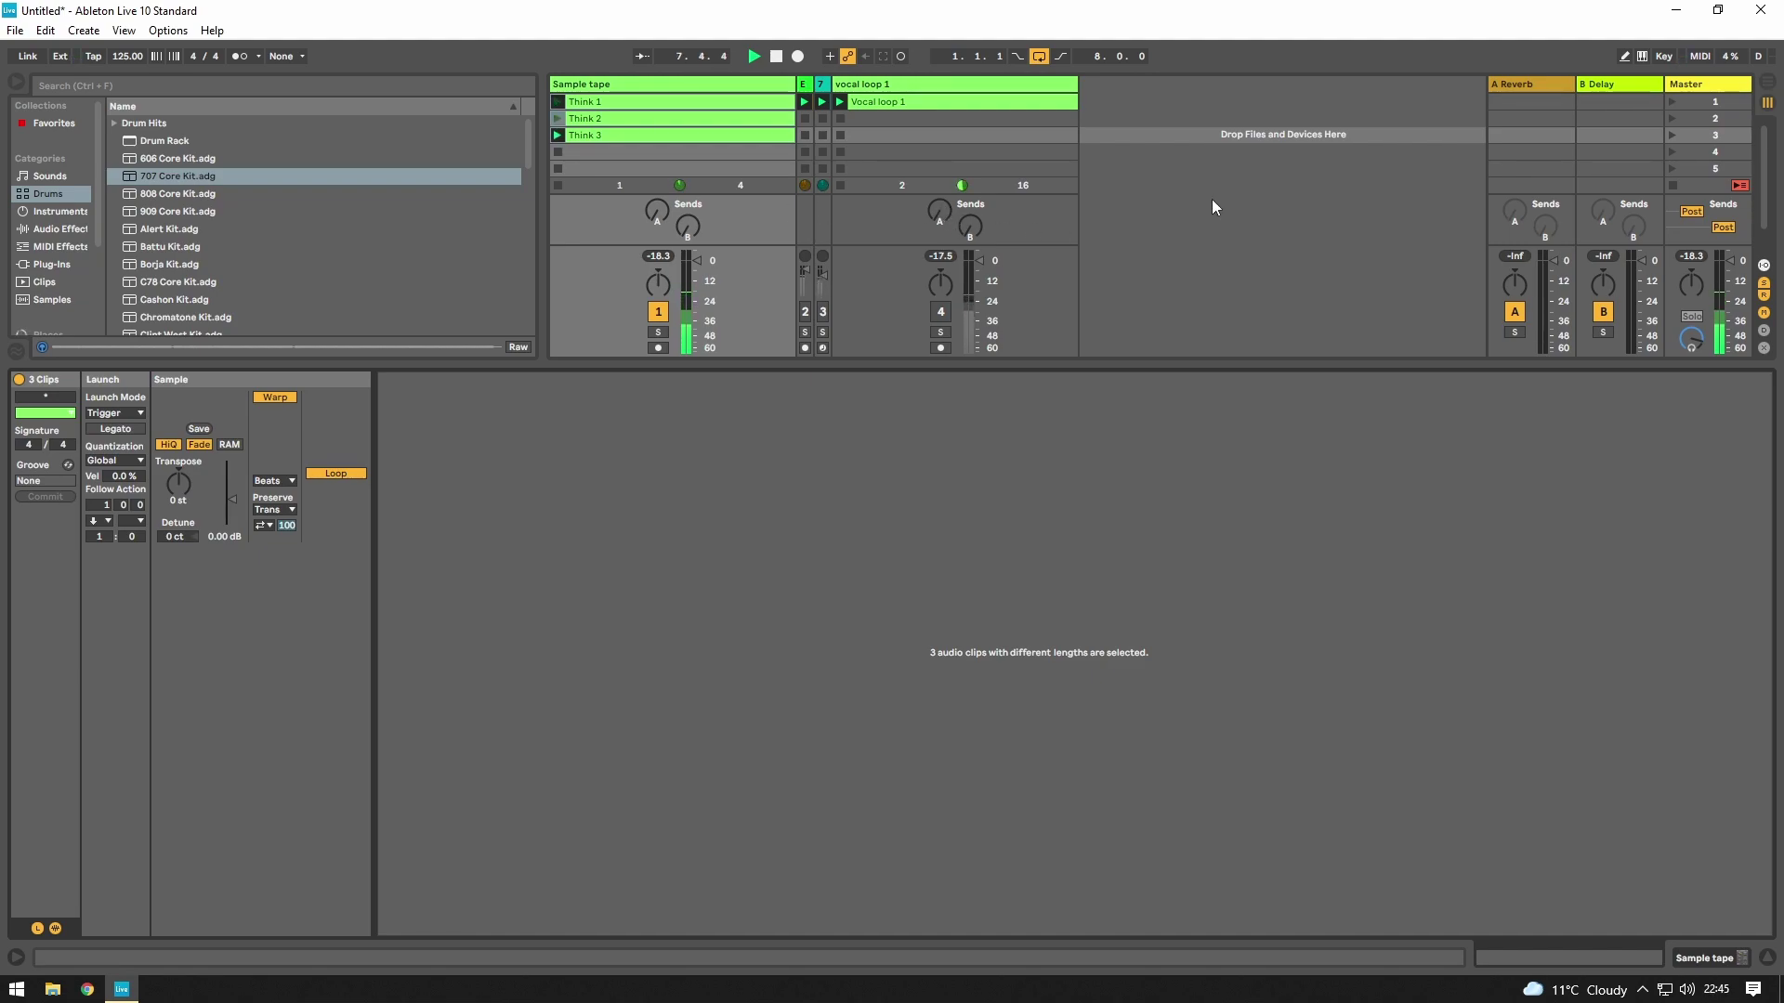
{"action": "left_click", "coordinate": [940, 313]}
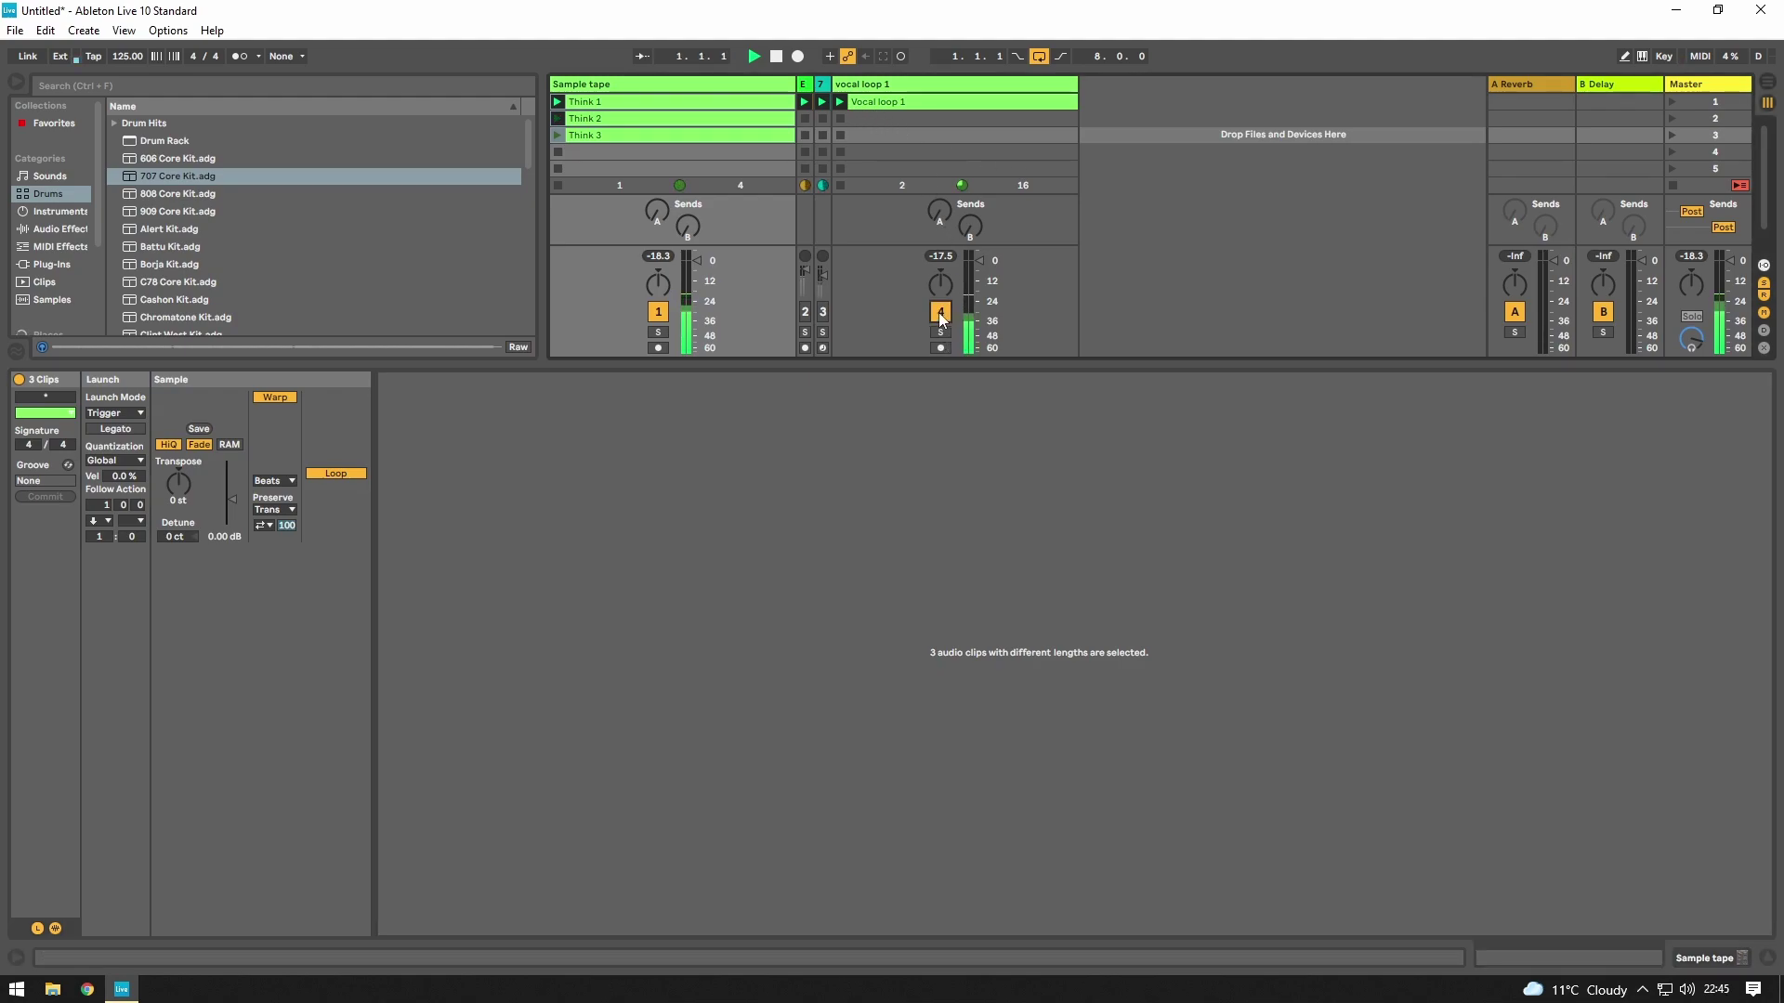
{"action": "left_click", "coordinate": [940, 313]}
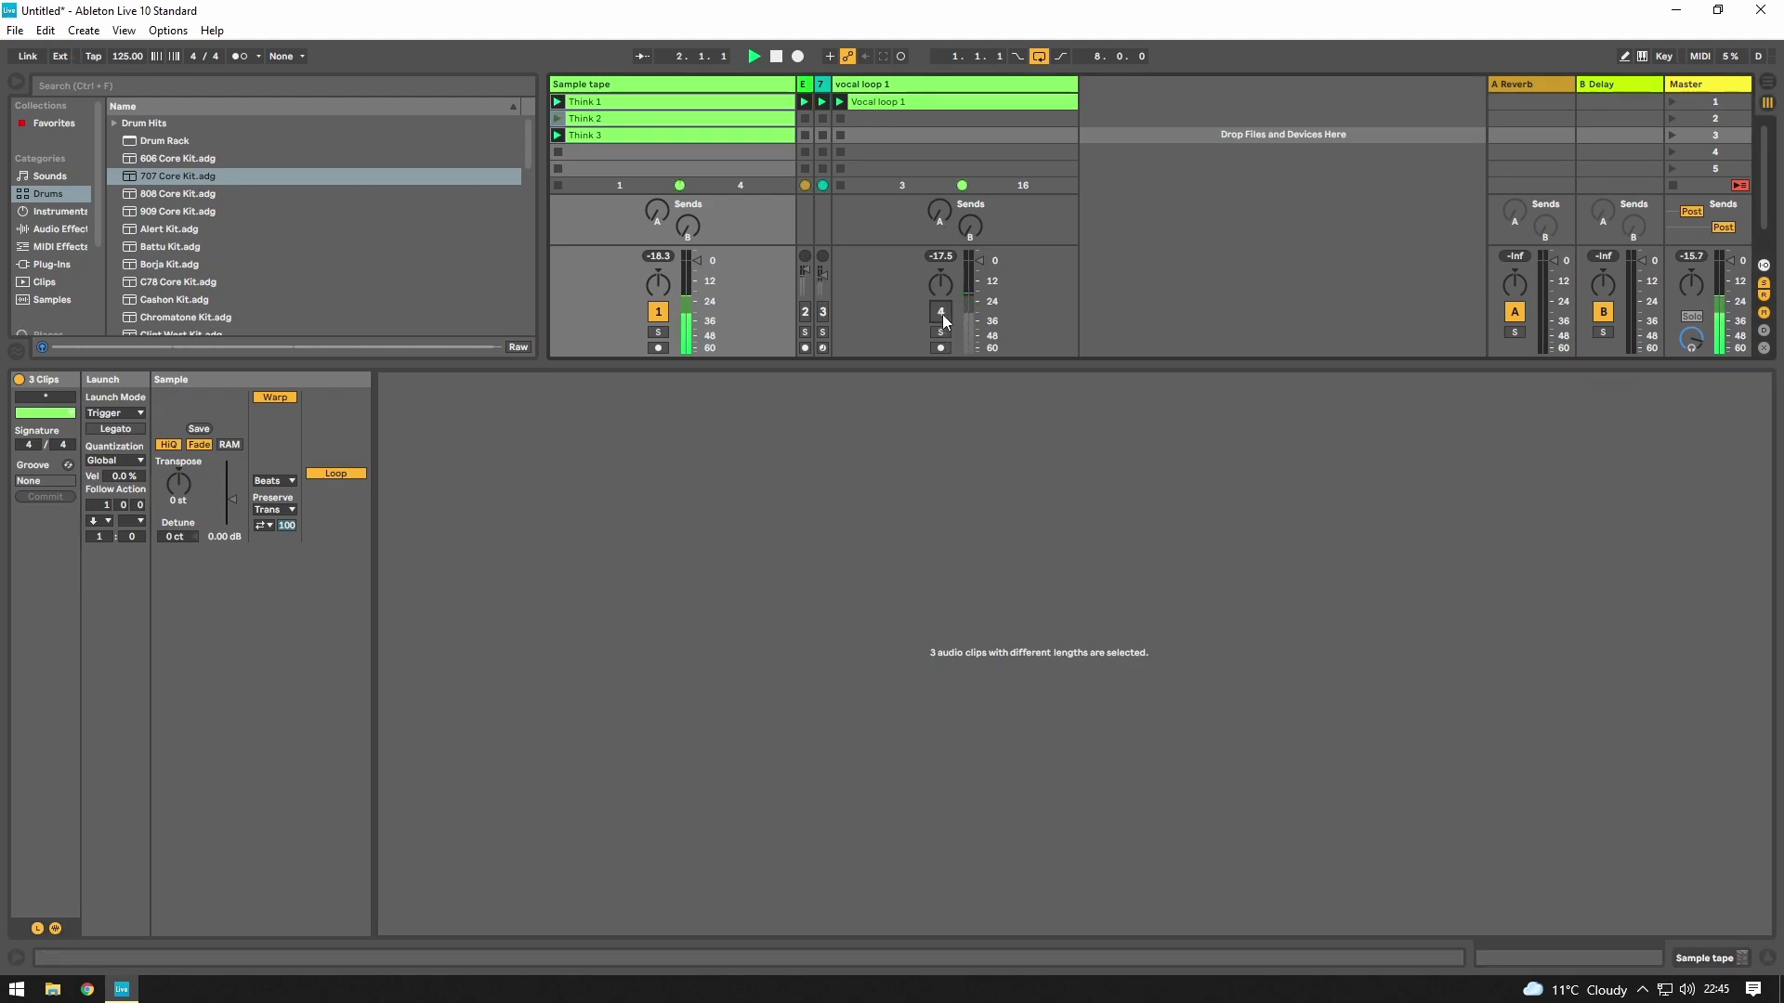
{"action": "left_click", "coordinate": [940, 313]}
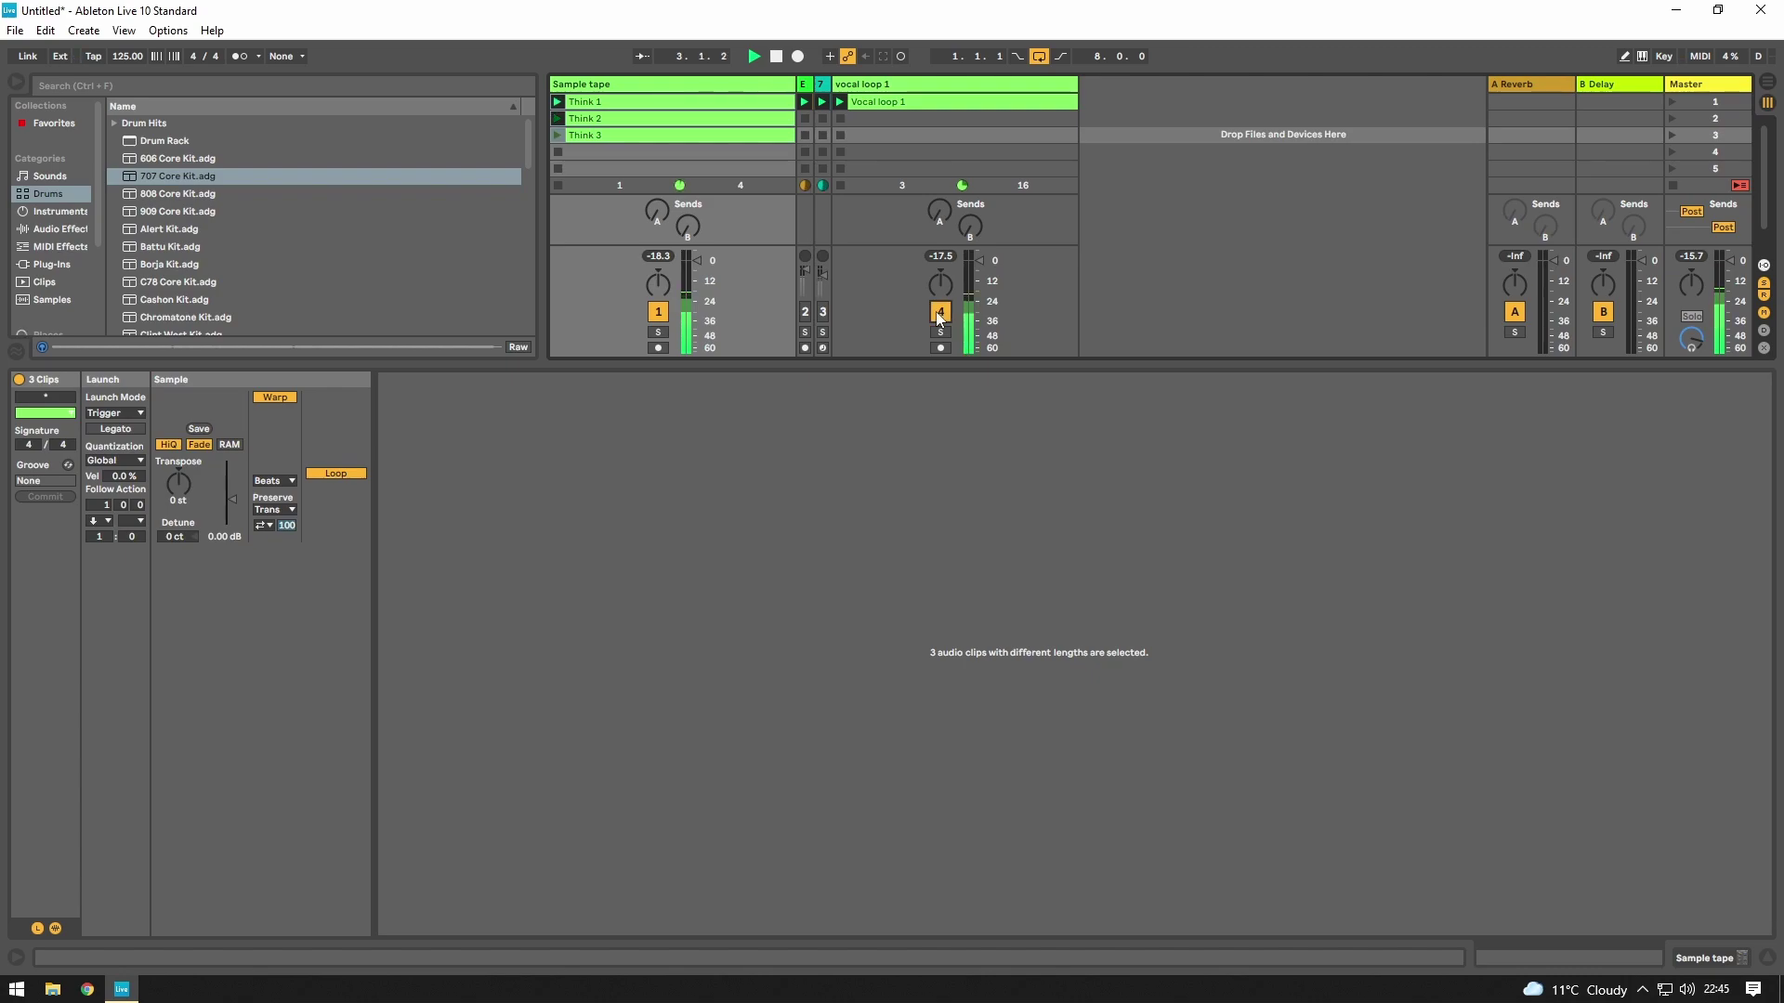
{"action": "left_click", "coordinate": [940, 313]}
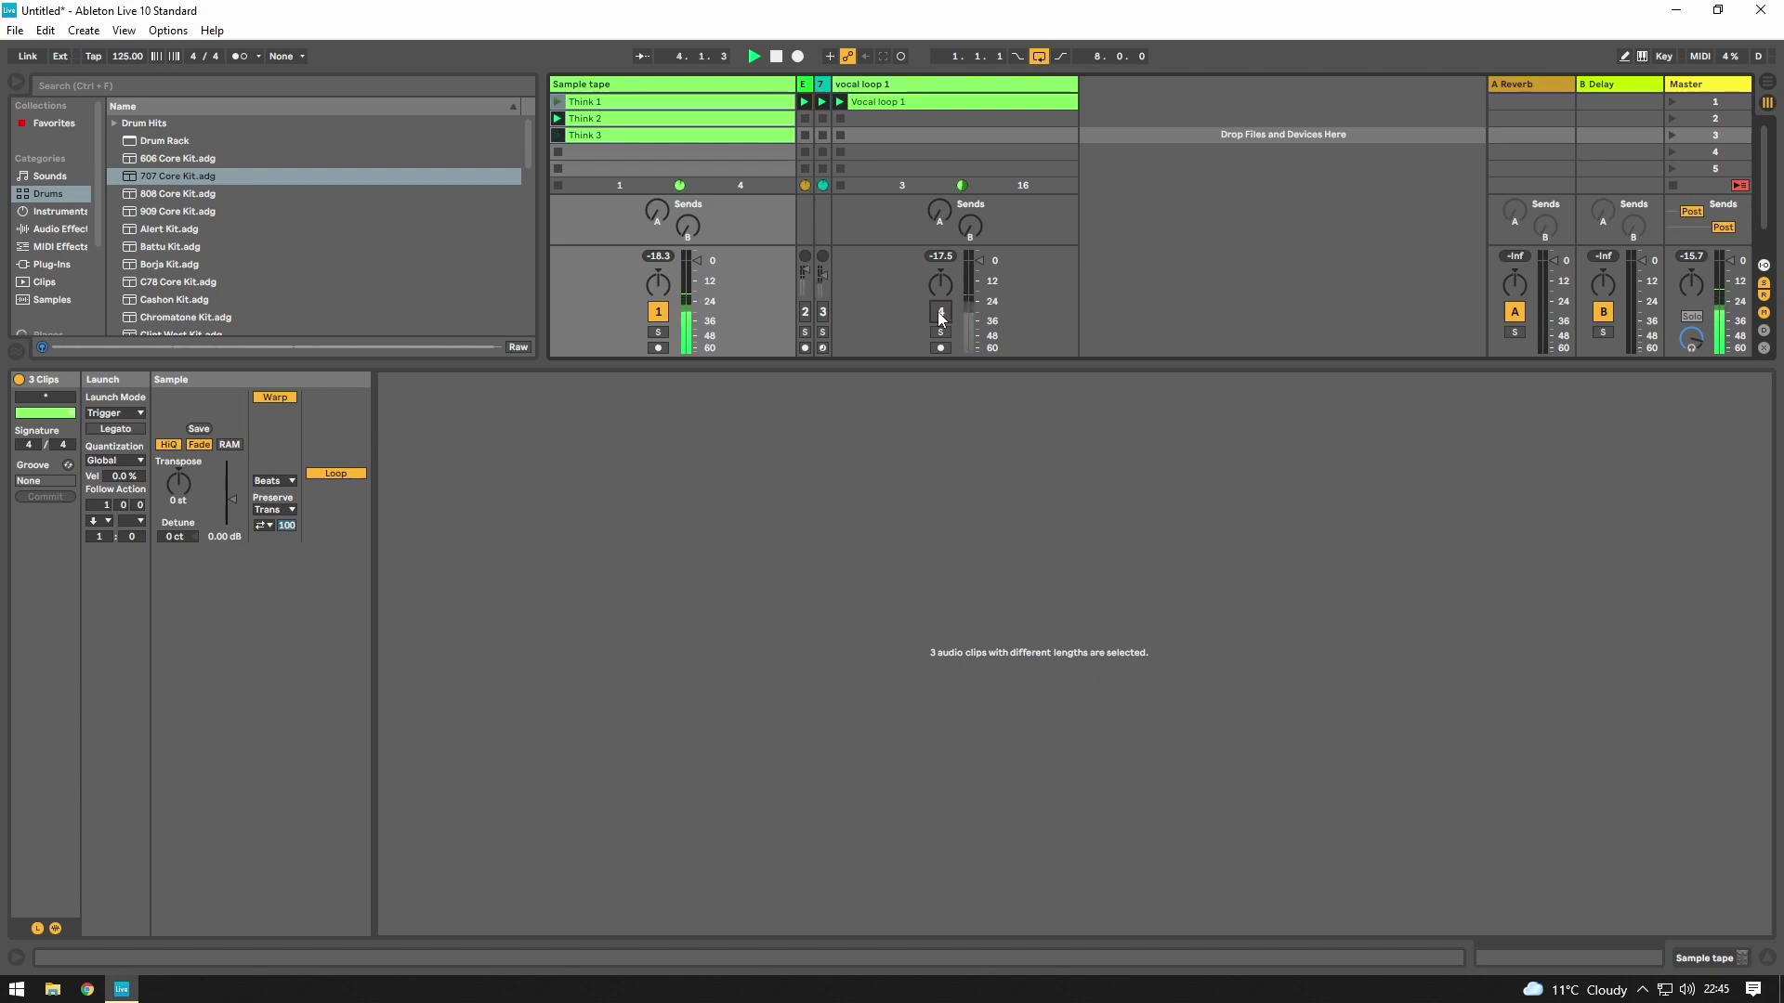
{"action": "left_click", "coordinate": [940, 313]}
{"action": "left_click", "coordinate": [940, 313]}
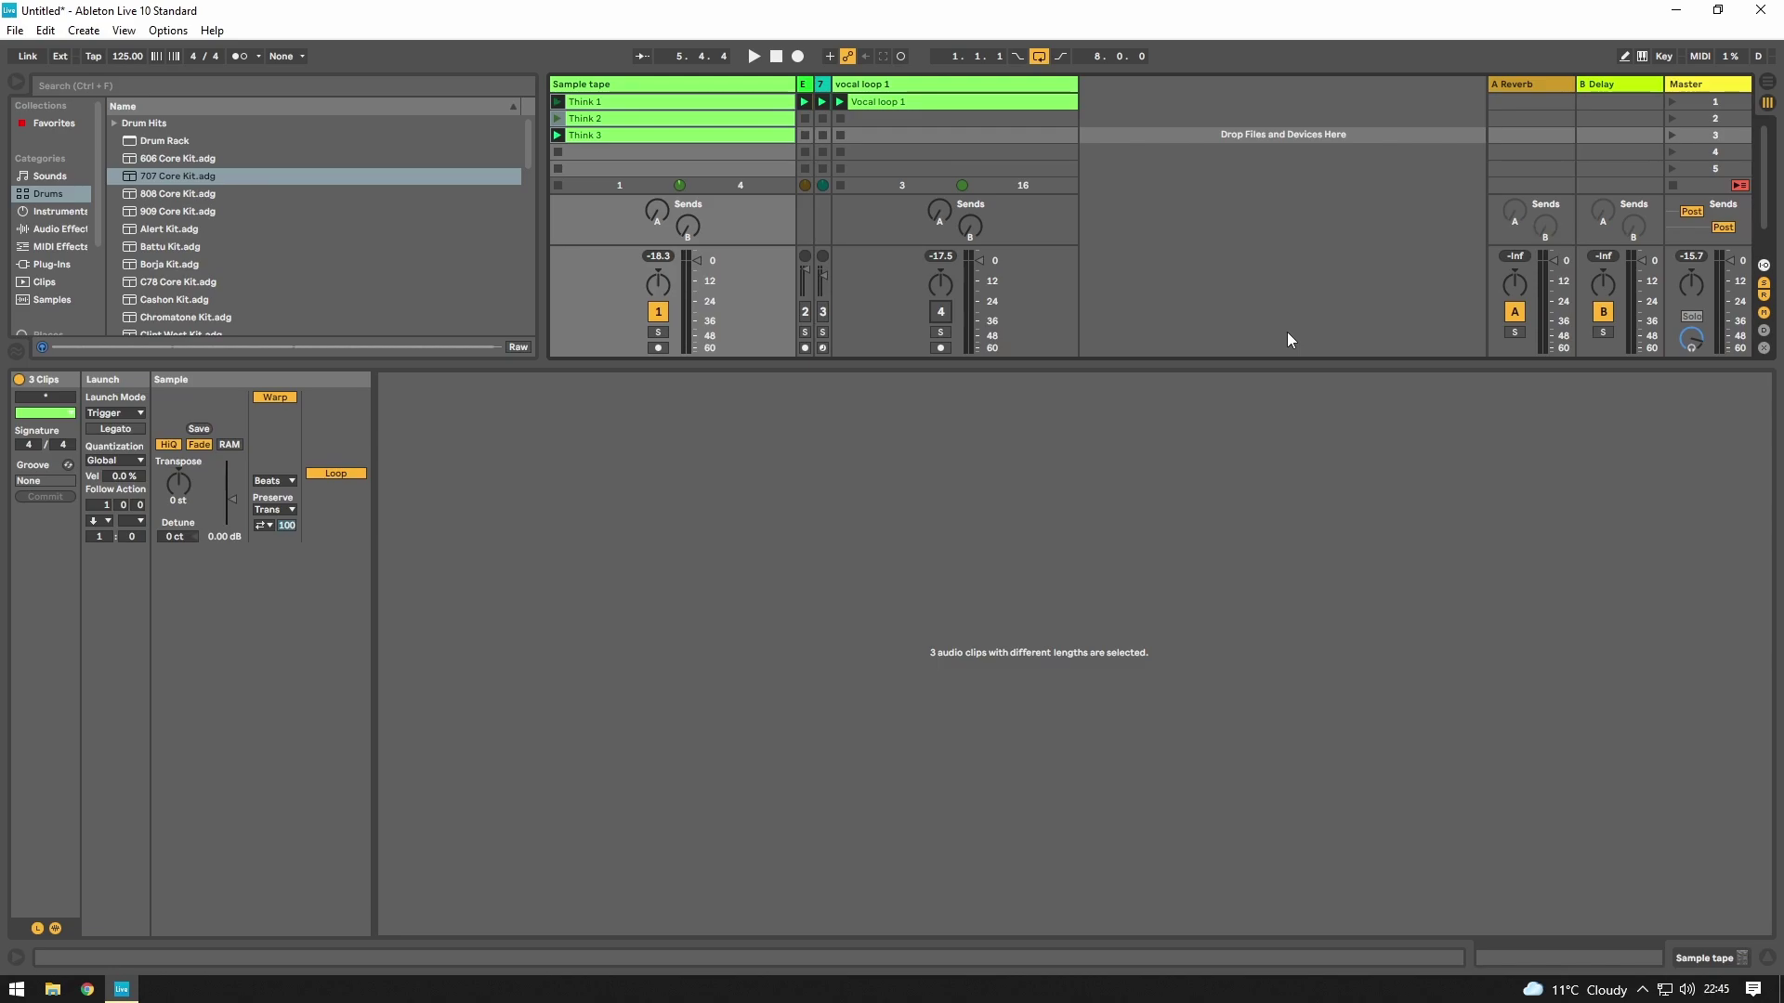
- Open the Think 1 clip on its own to show its waveform and launch settings
{"action": "left_click", "coordinate": [604, 103]}
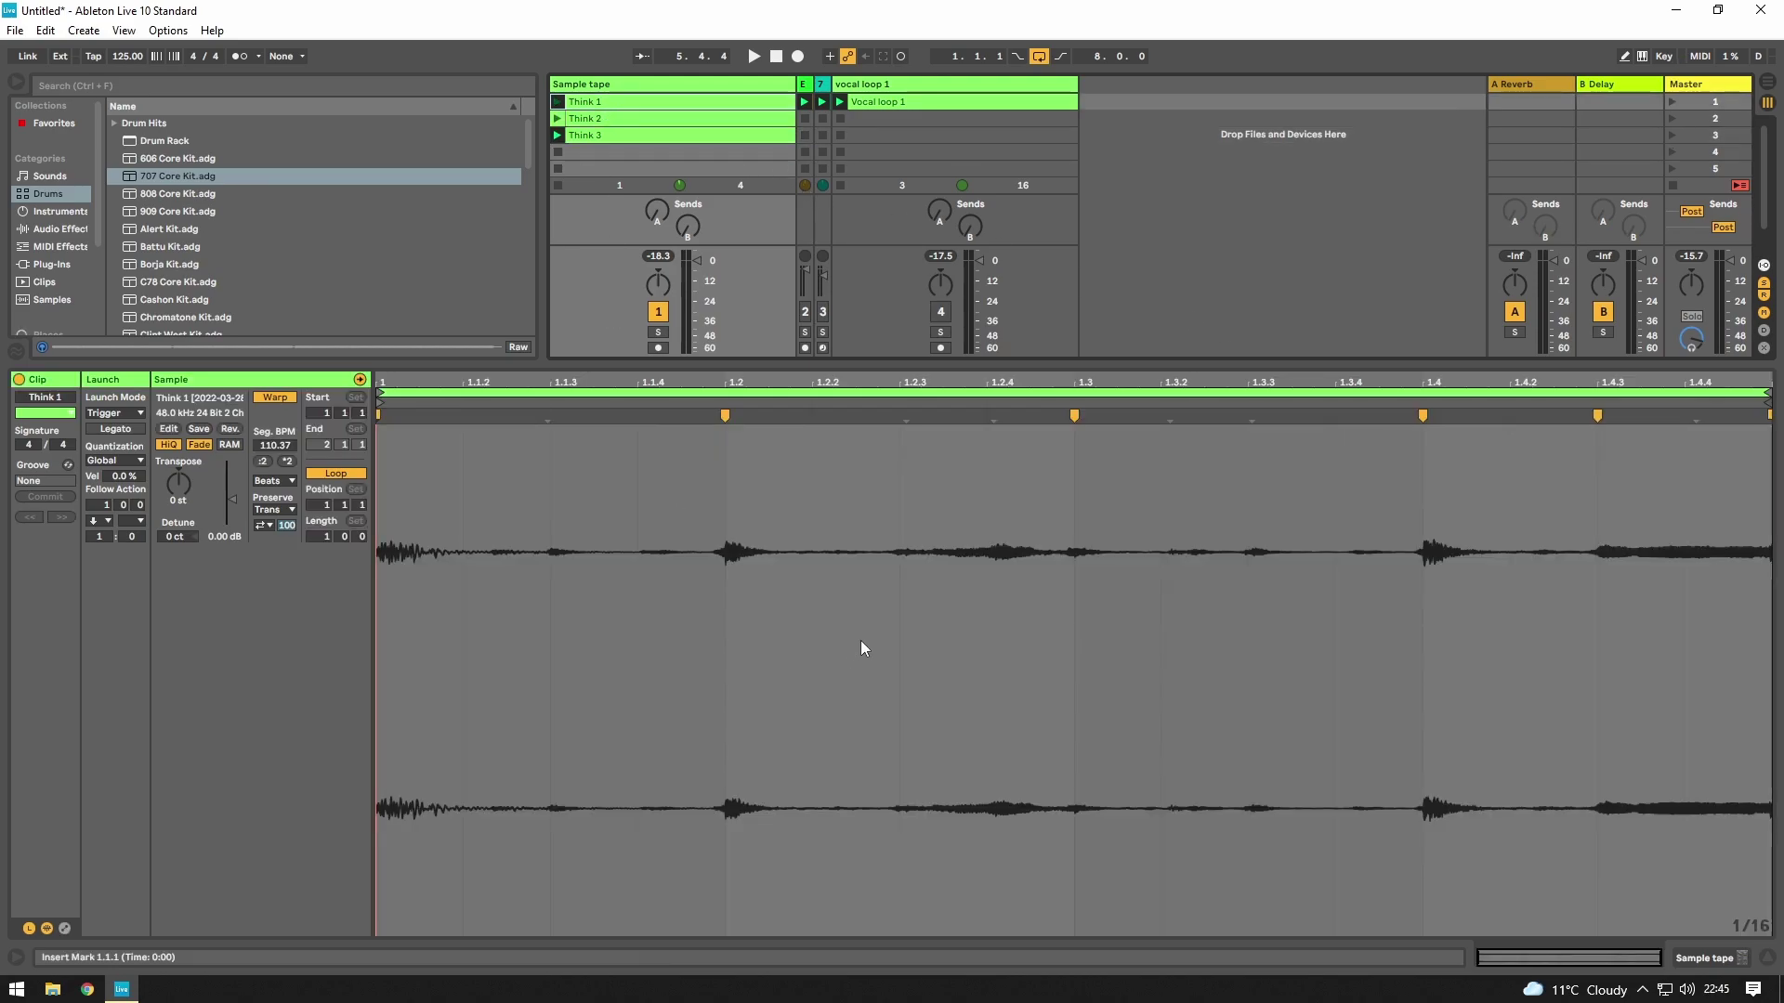